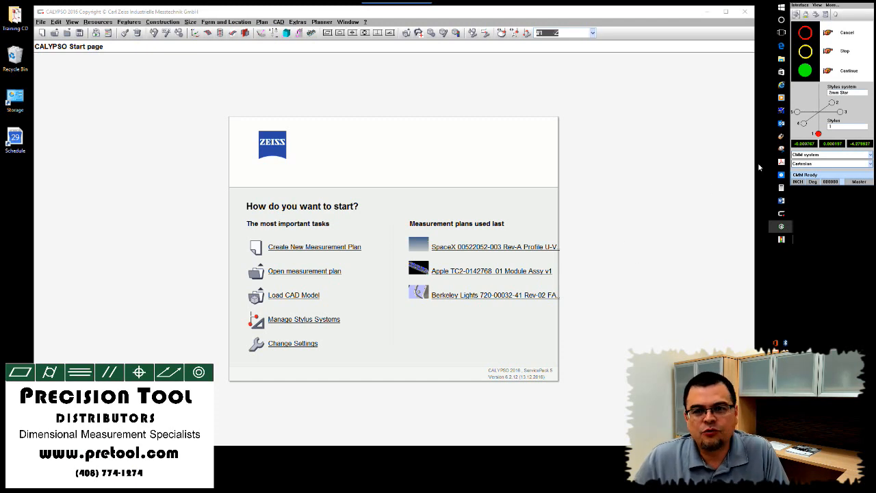
Create a new measurement plan and save it as "Cad Demo 051917 v1" in the inspections folder.
{"action": "left_click", "coordinate": [316, 246]}
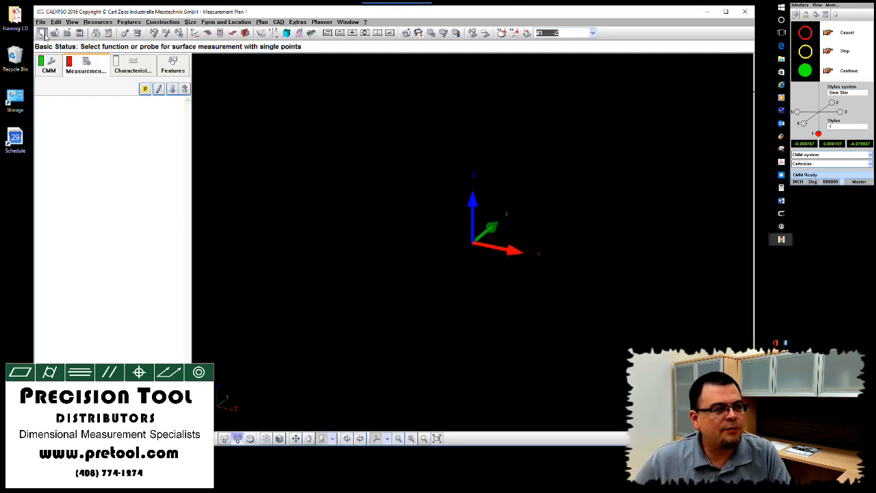
{"action": "left_click", "coordinate": [80, 33]}
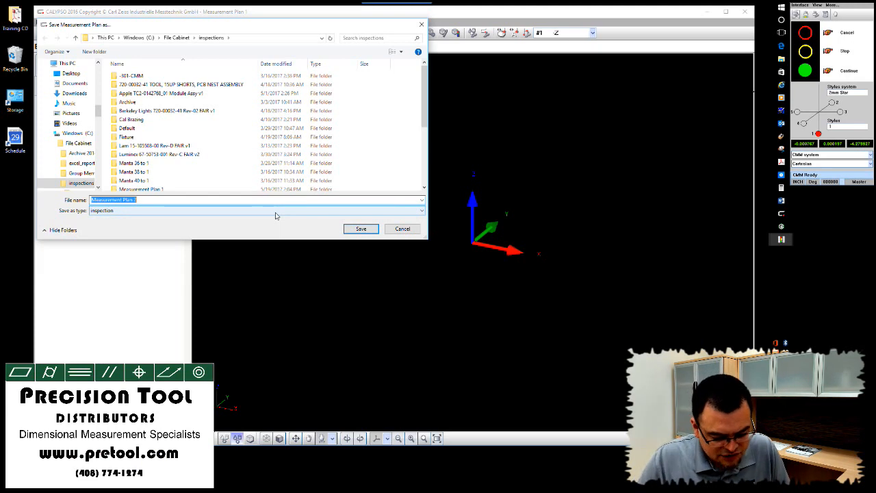
{"action": "type", "text": "Cal De"}
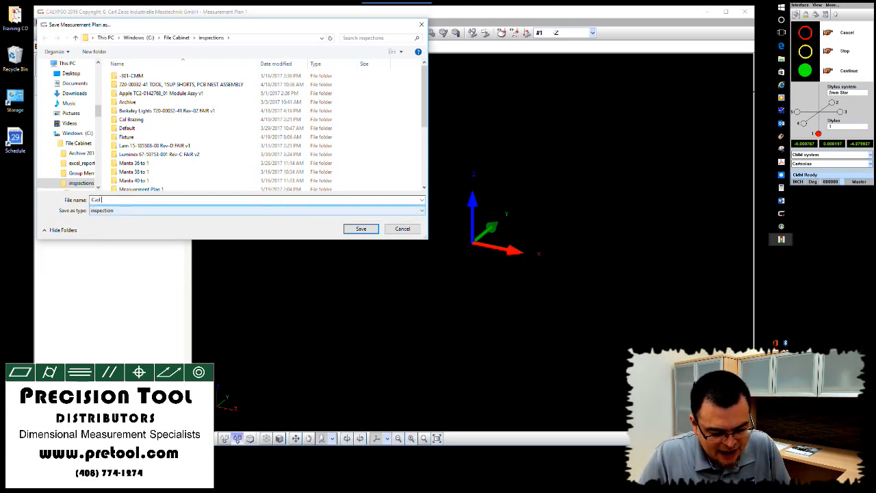
{"action": "type", "text": "mo"}
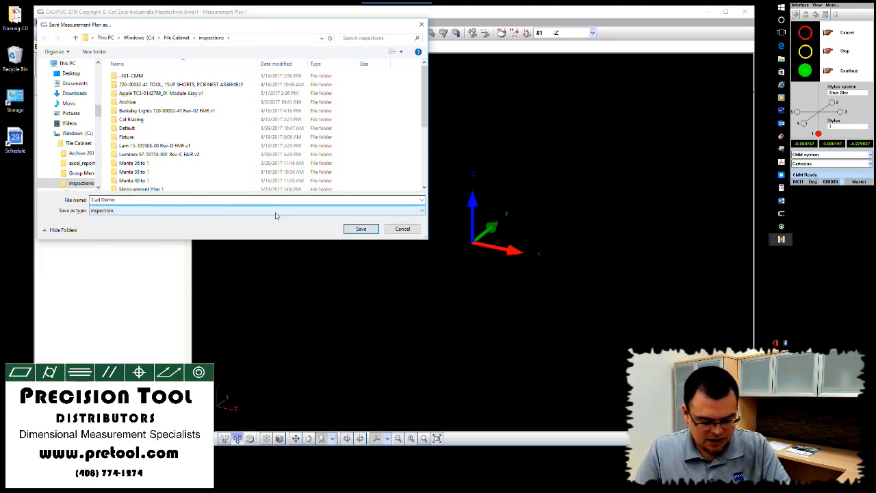
{"action": "type", "text": " 051917"}
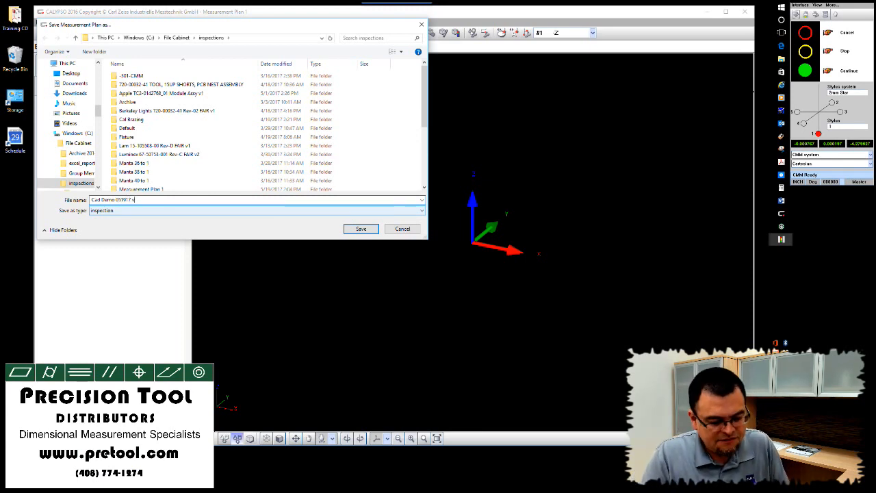
{"action": "type", "text": " v1"}
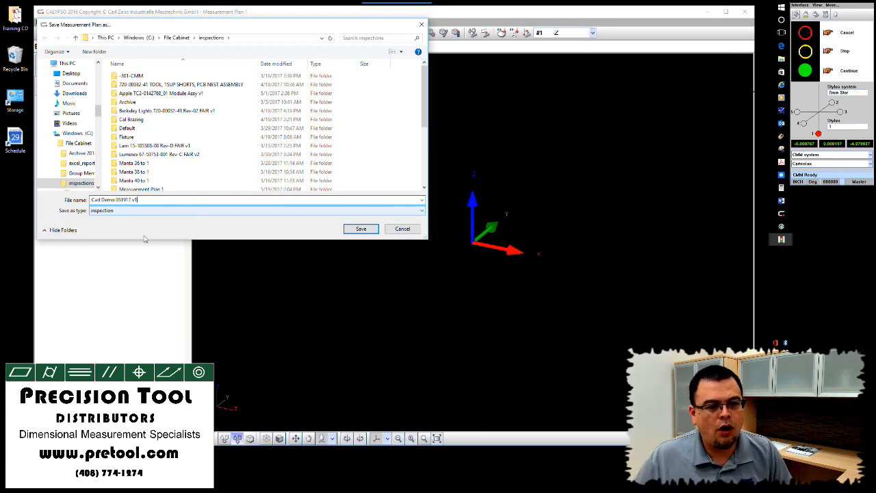
{"action": "left_click", "coordinate": [359, 228]}
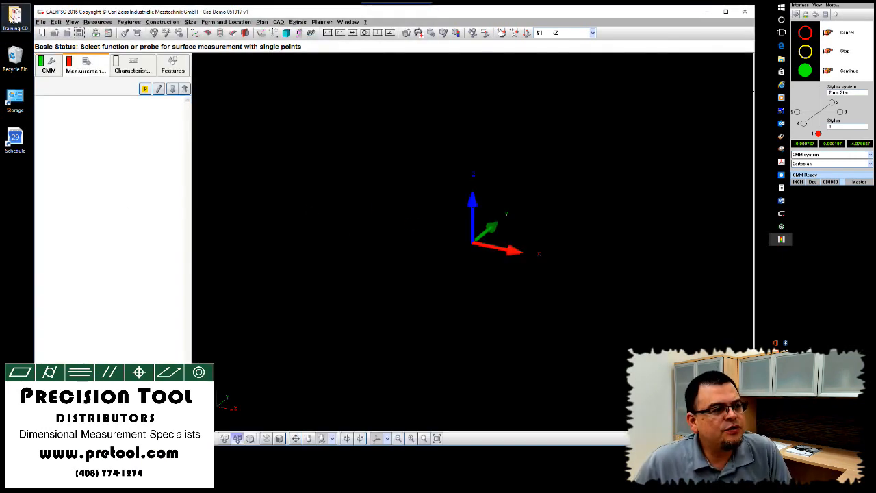
Load trainingblock.SAT from the CAD Files folder in Training CD into the measurement plan's CAD window.
{"action": "double_click", "coordinate": [17, 19]}
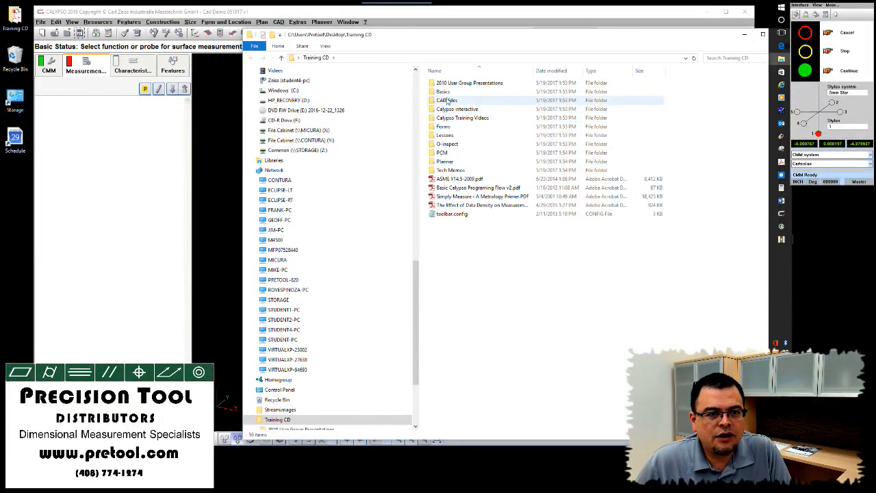
{"action": "double_click", "coordinate": [448, 101]}
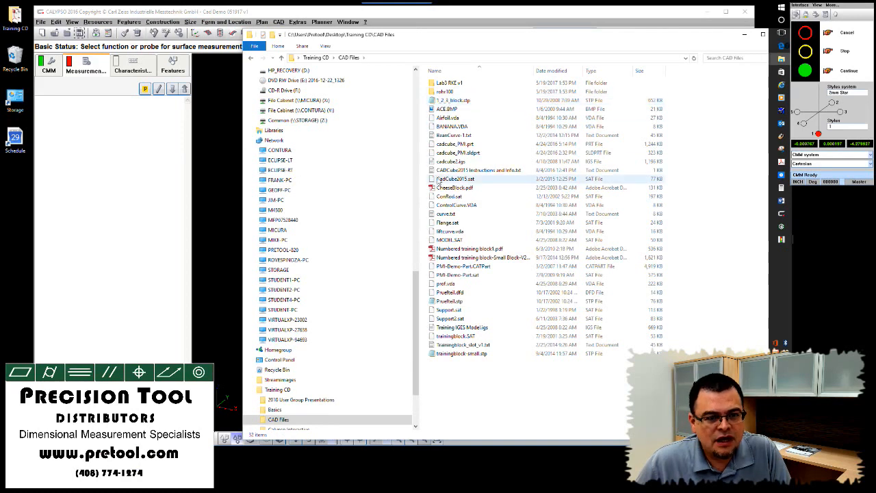
{"action": "left_click", "coordinate": [452, 337]}
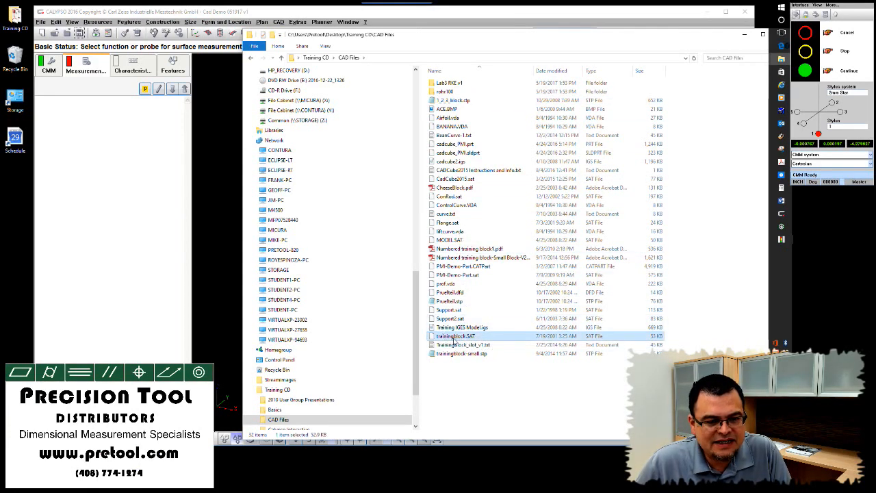
{"action": "left_click_drag", "start_coordinate": [452, 337], "coordinate": [224, 308]}
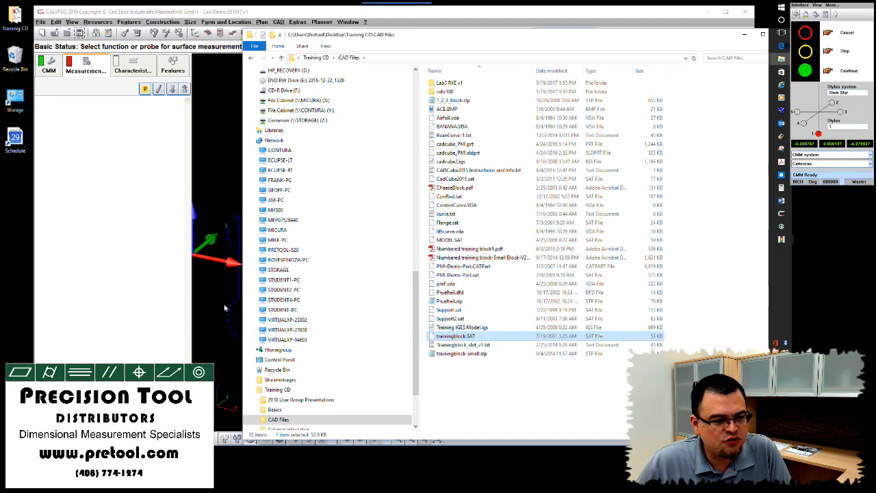
{"action": "left_click_drag", "start_coordinate": [680, 37], "coordinate": [875, 17]}
{"action": "left_click", "coordinate": [532, 294]}
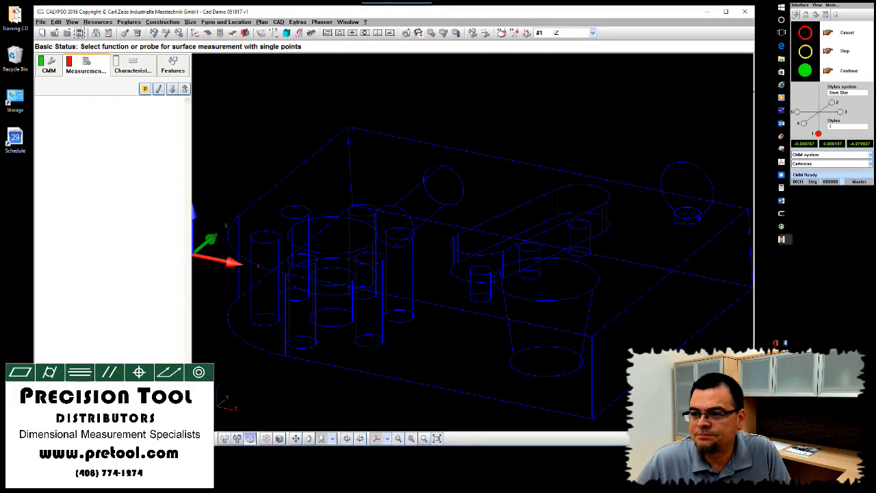
{"action": "mouse_move", "coordinate": [527, 294]}
{"action": "middle_mouse_down"}
{"action": "mouse_move", "coordinate": [518, 312]}
{"action": "mouse_move", "coordinate": [541, 272]}
{"action": "mouse_move", "coordinate": [531, 296]}
{"action": "middle_mouse_up"}
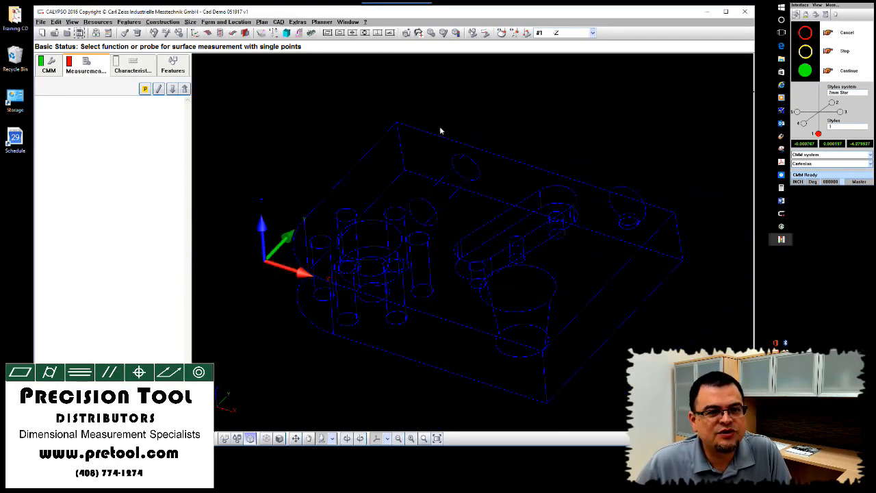
Run automatic healing on the training block with Build Geometry and Correct boundary curves enabled, and display the model shaded.
{"action": "left_click", "coordinate": [418, 34]}
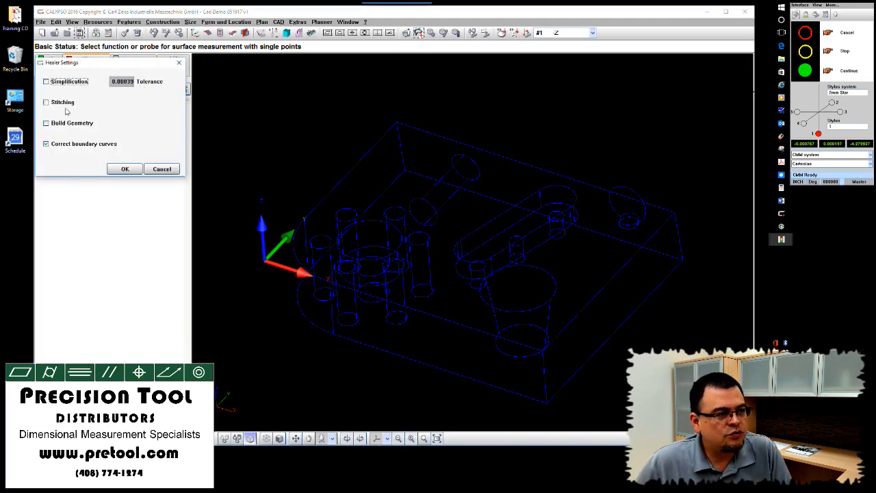
{"action": "left_click", "coordinate": [54, 124]}
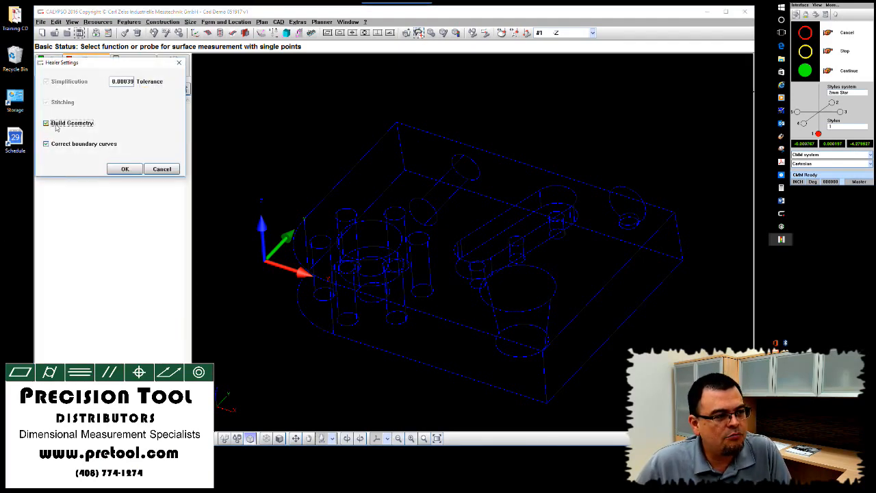
{"action": "left_click", "coordinate": [128, 170]}
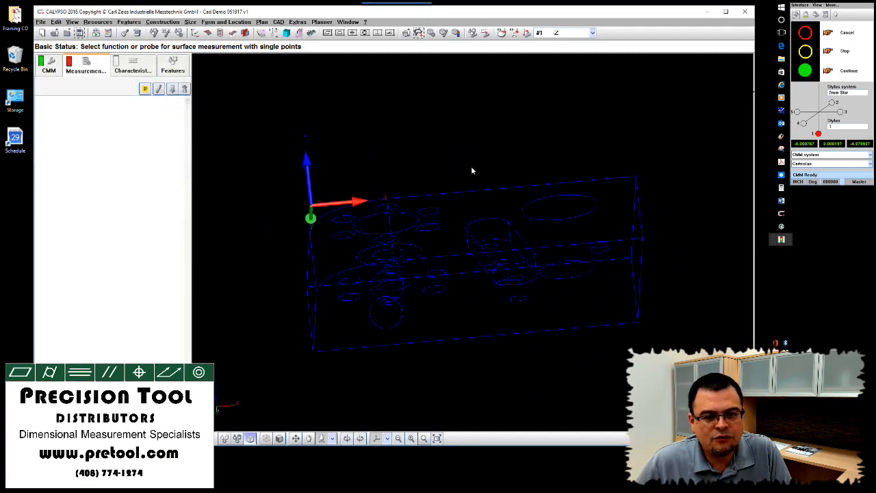
{"action": "left_click", "coordinate": [278, 437]}
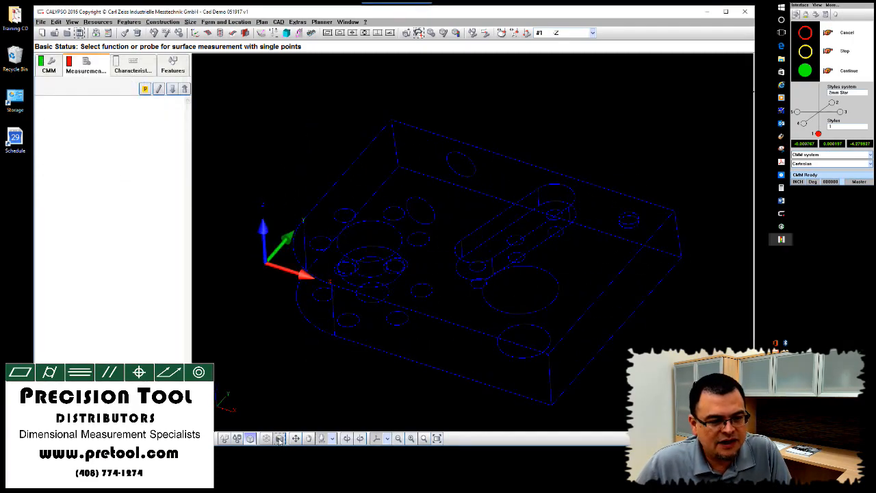
{"action": "mouse_move", "coordinate": [411, 403]}
{"action": "middle_mouse_down"}
{"action": "mouse_move", "coordinate": [455, 384]}
{"action": "mouse_move", "coordinate": [500, 390]}
{"action": "mouse_move", "coordinate": [449, 413]}
{"action": "mouse_move", "coordinate": [464, 416]}
{"action": "mouse_move", "coordinate": [439, 403]}
{"action": "mouse_move", "coordinate": [420, 418]}
{"action": "mouse_move", "coordinate": [487, 401]}
{"action": "mouse_move", "coordinate": [475, 397]}
{"action": "mouse_move", "coordinate": [418, 418]}
{"action": "mouse_move", "coordinate": [422, 429]}
{"action": "middle_mouse_up"}
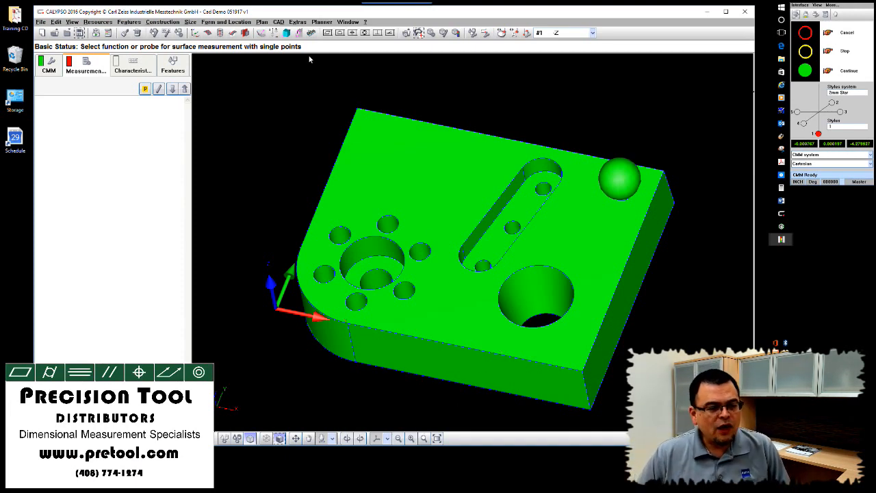
Start another automatic healing of the shaded block and enable Build Geometry in the healer settings.
{"action": "left_click", "coordinate": [278, 22]}
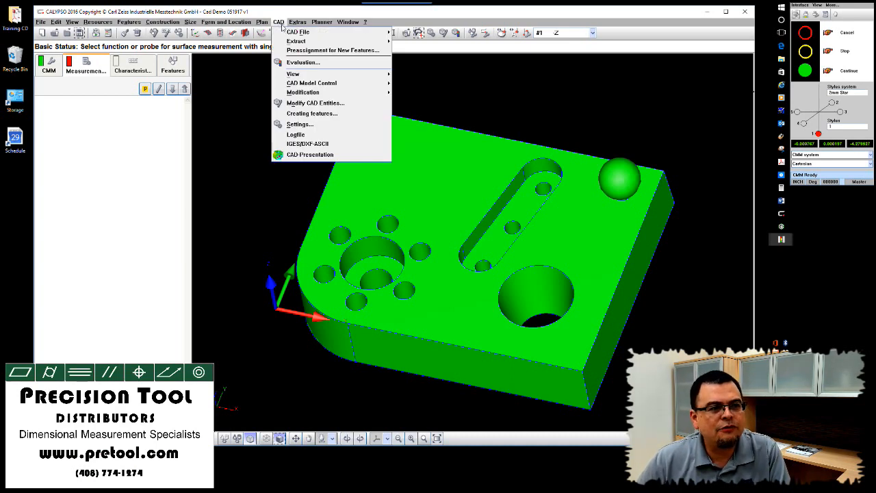
{"action": "mouse_move", "coordinate": [299, 34]}
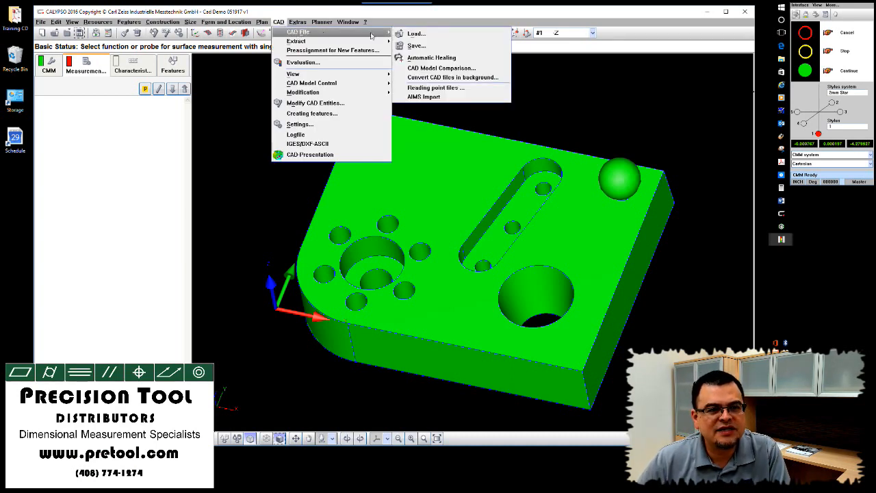
{"action": "left_click", "coordinate": [426, 60]}
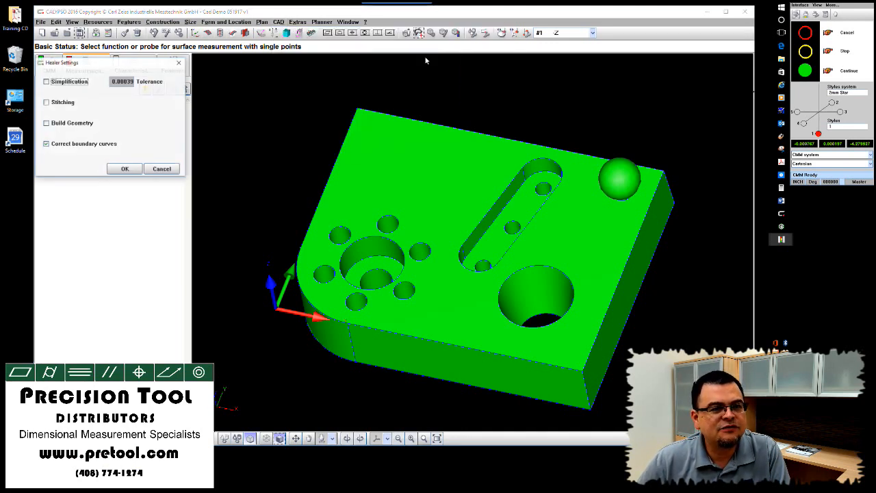
{"action": "mouse_move", "coordinate": [77, 63]}
{"action": "left_mouse_down"}
{"action": "mouse_move", "coordinate": [346, 104]}
{"action": "mouse_move", "coordinate": [406, 104]}
{"action": "left_mouse_up"}
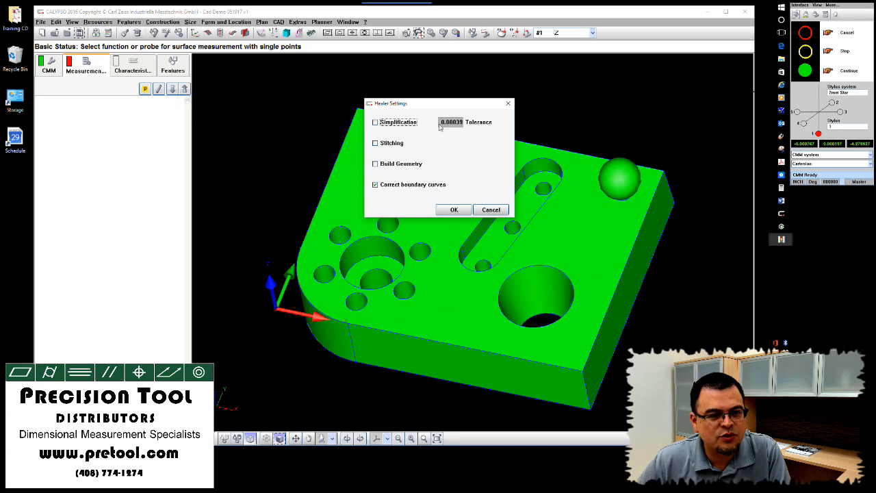
{"action": "left_click", "coordinate": [375, 164]}
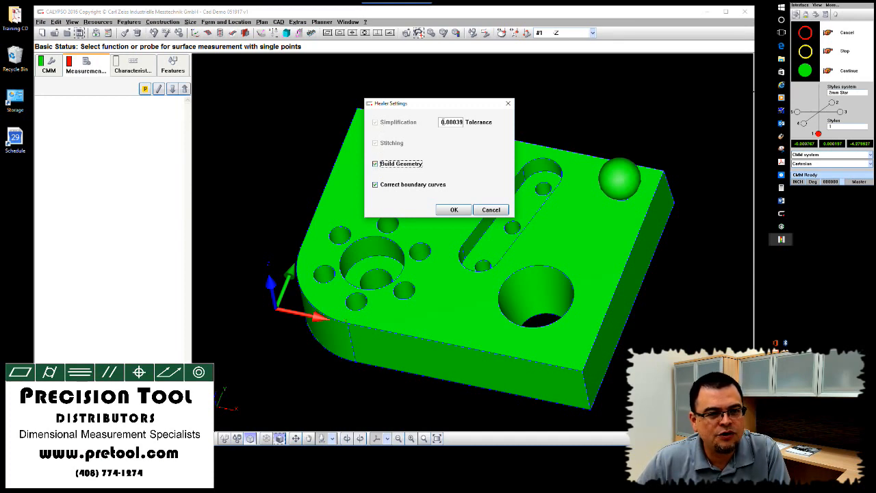
Inspect the digits of the healing tolerance, apply the healing, and check the block from other angles.
{"action": "left_click_drag", "start_coordinate": [439, 122], "coordinate": [475, 121]}
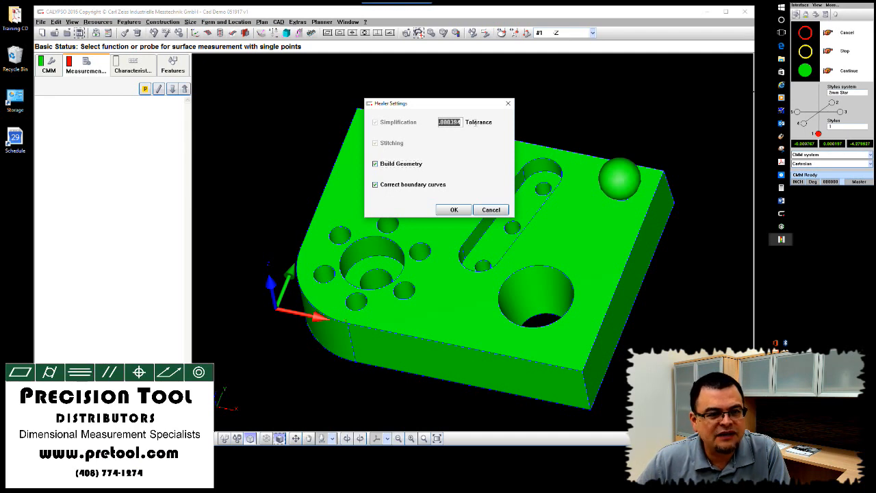
{"action": "left_click_drag", "start_coordinate": [450, 122], "coordinate": [470, 123]}
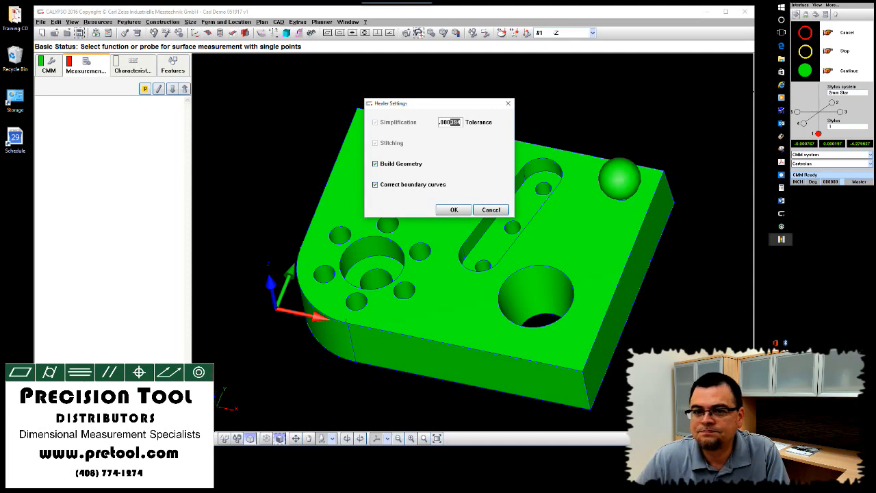
{"action": "left_click", "coordinate": [781, 46]}
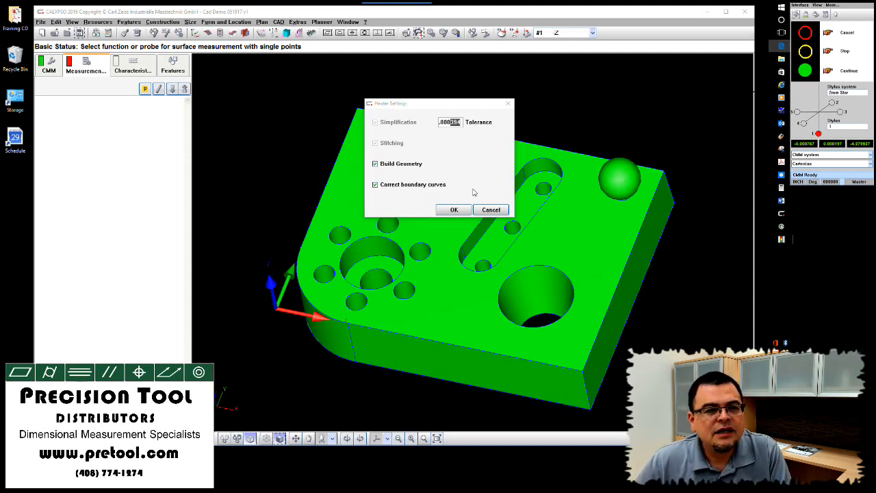
{"action": "mouse_move", "coordinate": [452, 123]}
{"action": "left_mouse_down"}
{"action": "mouse_move", "coordinate": [427, 121]}
{"action": "mouse_move", "coordinate": [471, 126]}
{"action": "left_mouse_up"}
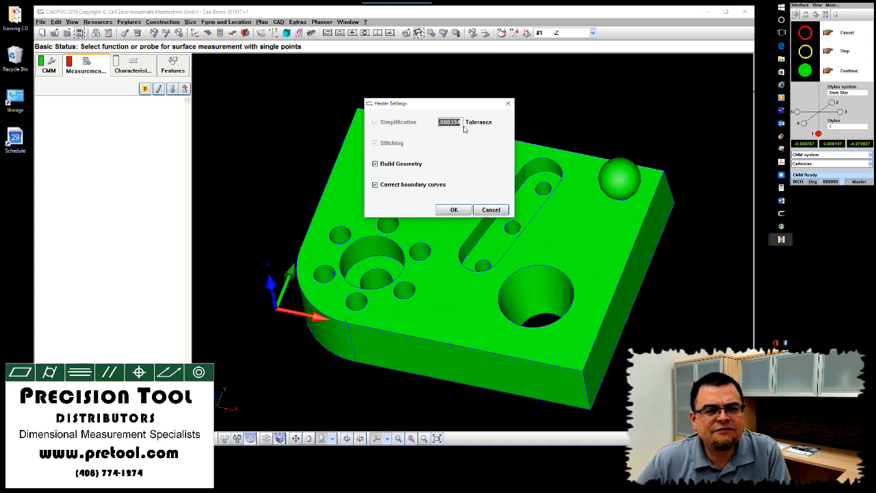
{"action": "left_click", "coordinate": [462, 122]}
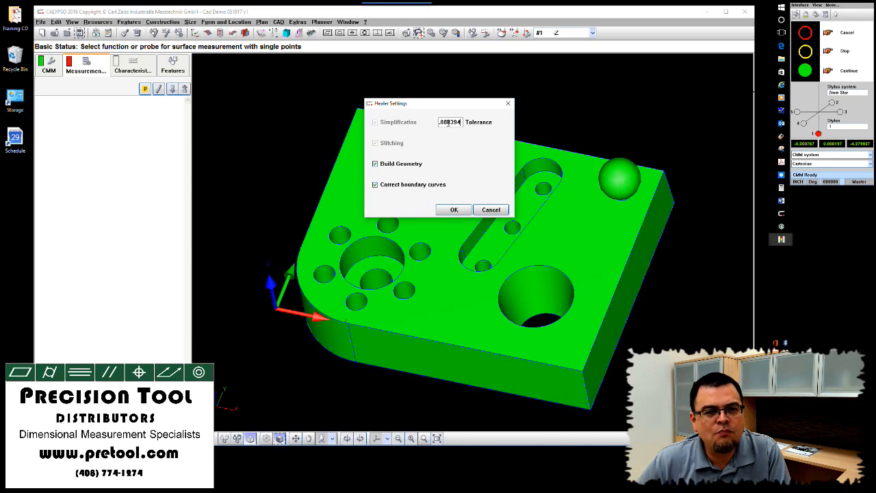
{"action": "left_click_drag", "start_coordinate": [448, 122], "coordinate": [468, 123]}
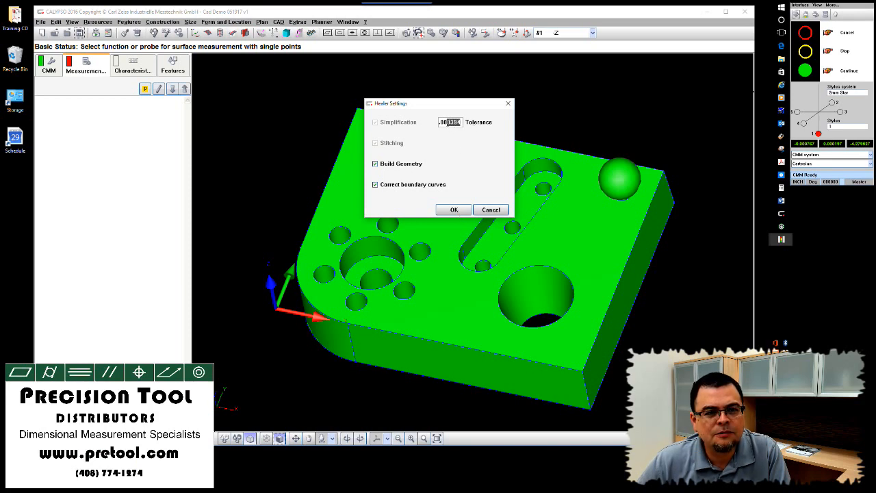
{"action": "left_click", "coordinate": [449, 122]}
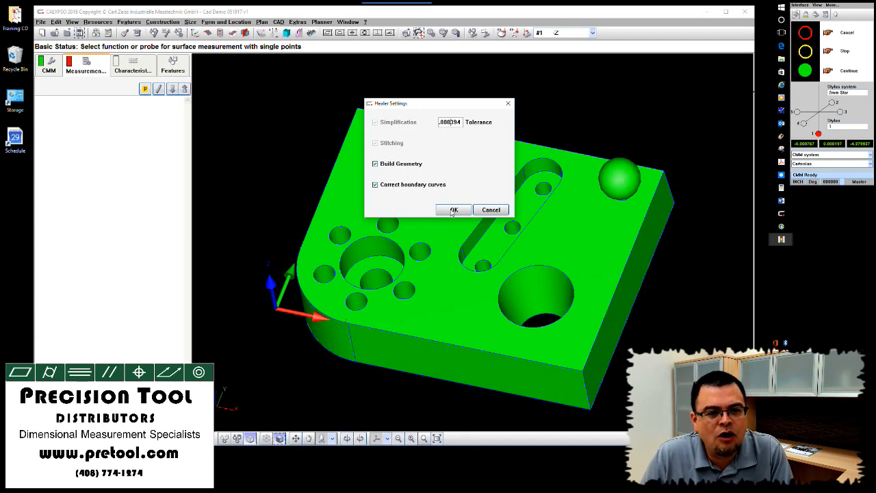
{"action": "left_click", "coordinate": [453, 210]}
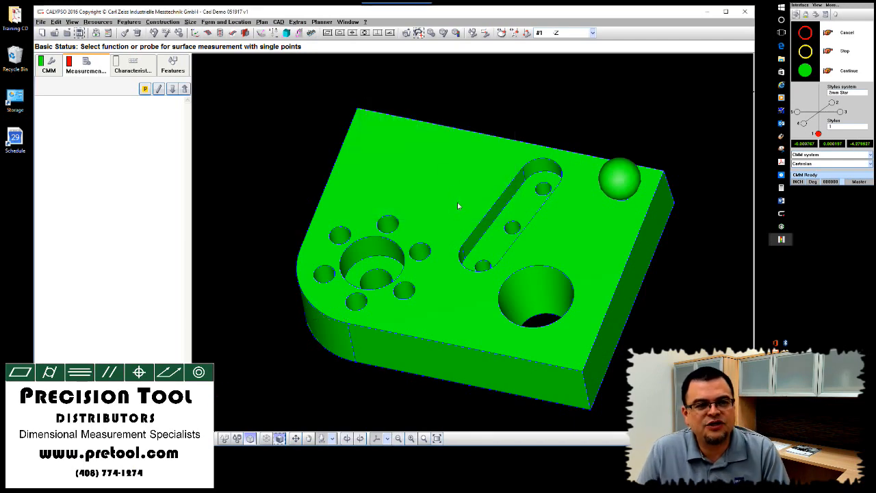
{"action": "mouse_move", "coordinate": [457, 202]}
{"action": "middle_mouse_down"}
{"action": "mouse_move", "coordinate": [457, 172]}
{"action": "mouse_move", "coordinate": [463, 193]}
{"action": "middle_mouse_up"}
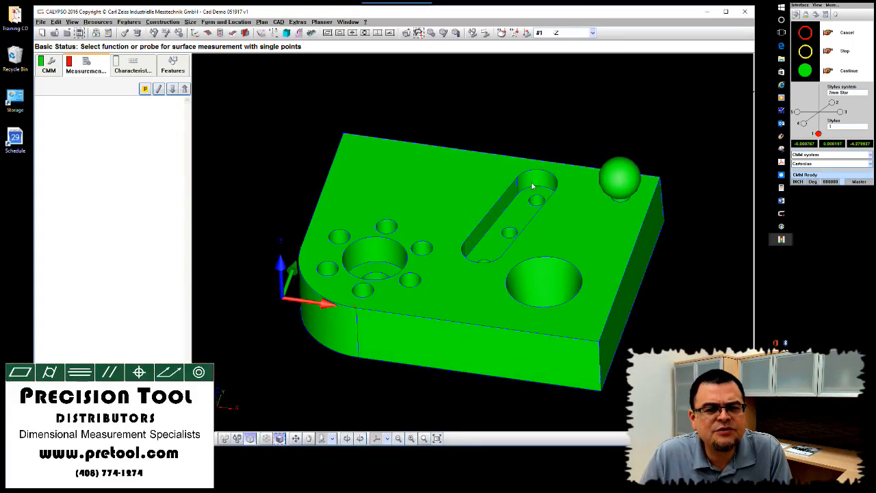
{"action": "mouse_move", "coordinate": [532, 182]}
{"action": "middle_mouse_down"}
{"action": "mouse_move", "coordinate": [508, 219]}
{"action": "mouse_move", "coordinate": [532, 202]}
{"action": "mouse_move", "coordinate": [542, 159]}
{"action": "mouse_move", "coordinate": [520, 188]}
{"action": "middle_mouse_up"}
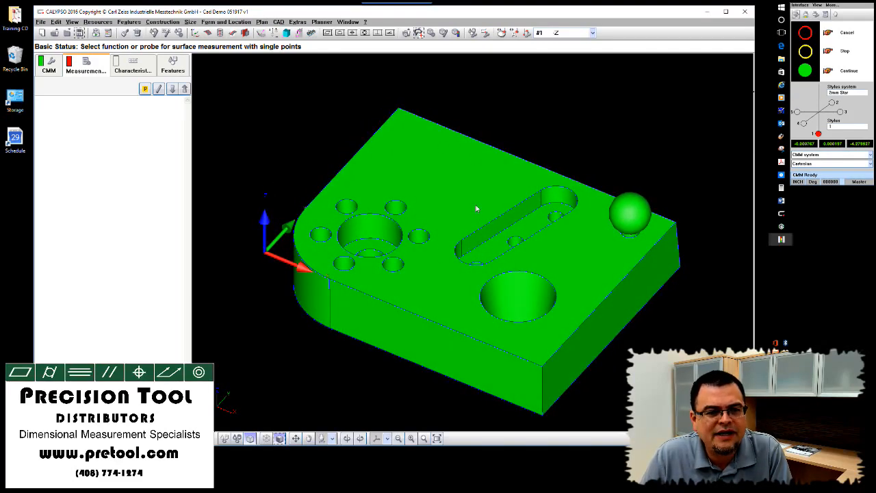
Run automatic healing on the training block with Simplification and Correct boundary curves enabled.
{"action": "left_click", "coordinate": [279, 23]}
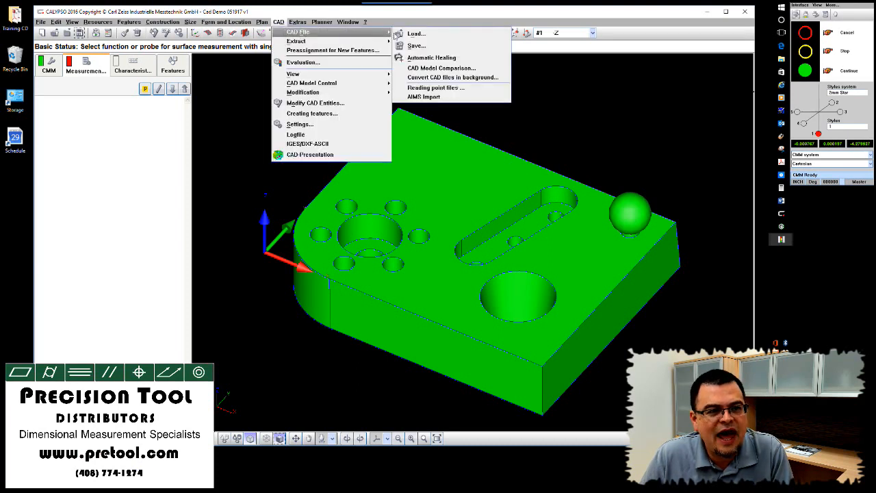
{"action": "left_click", "coordinate": [432, 58]}
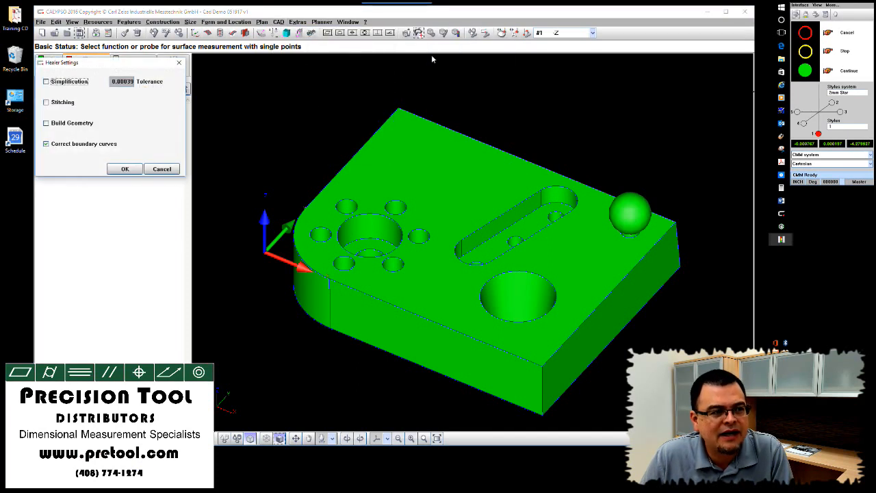
{"action": "left_click", "coordinate": [45, 81]}
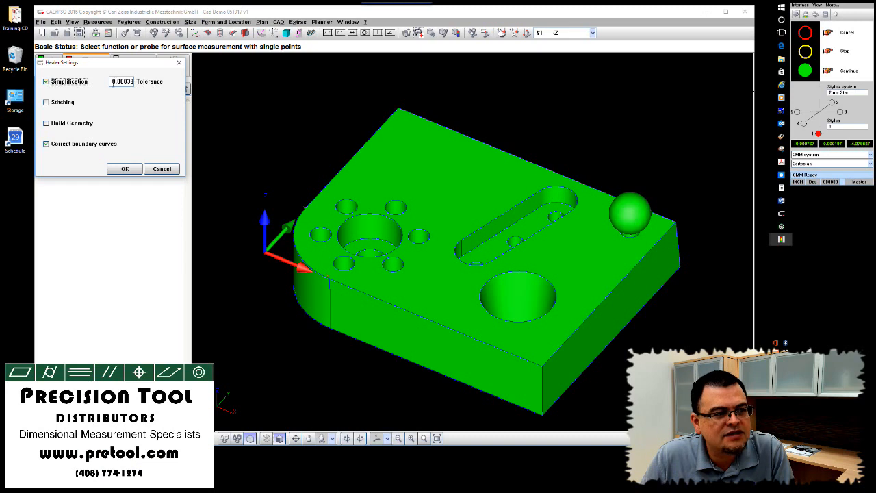
{"action": "left_click", "coordinate": [124, 169]}
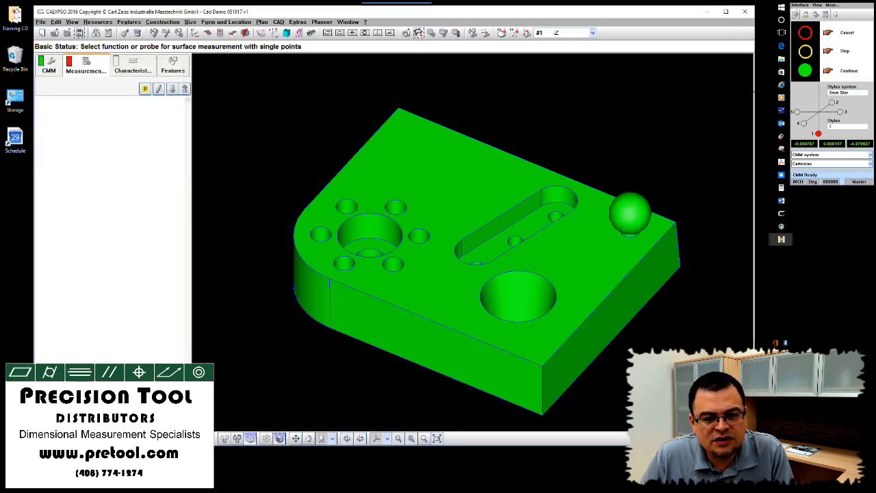
Combine the training block's CAD features and delete its free lines and points.
{"action": "left_click", "coordinate": [278, 22]}
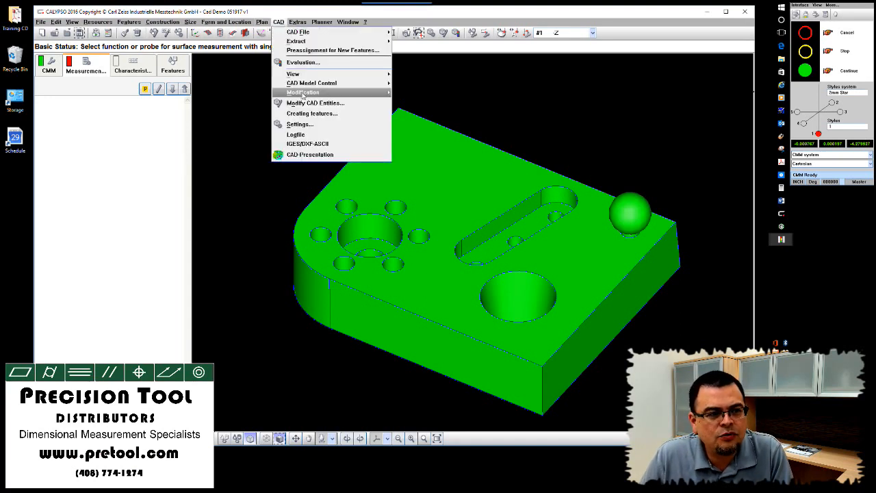
{"action": "mouse_move", "coordinate": [305, 94]}
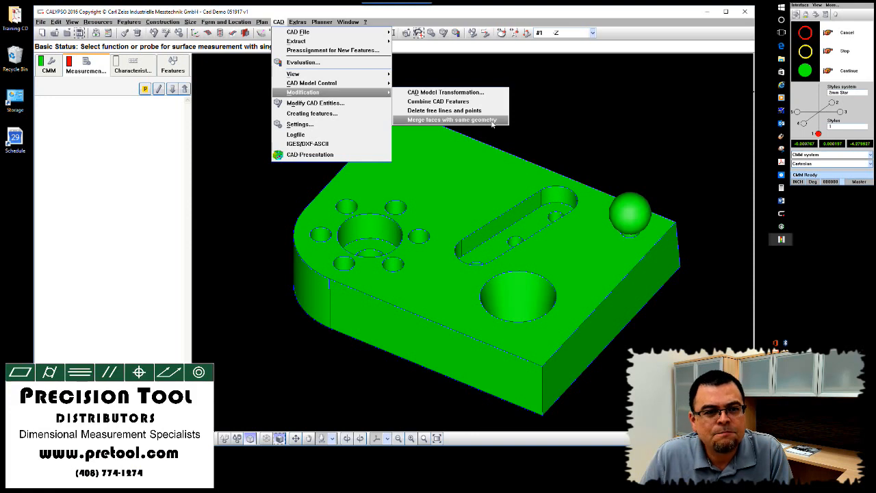
{"action": "left_click", "coordinate": [424, 102]}
{"action": "left_click", "coordinate": [279, 22]}
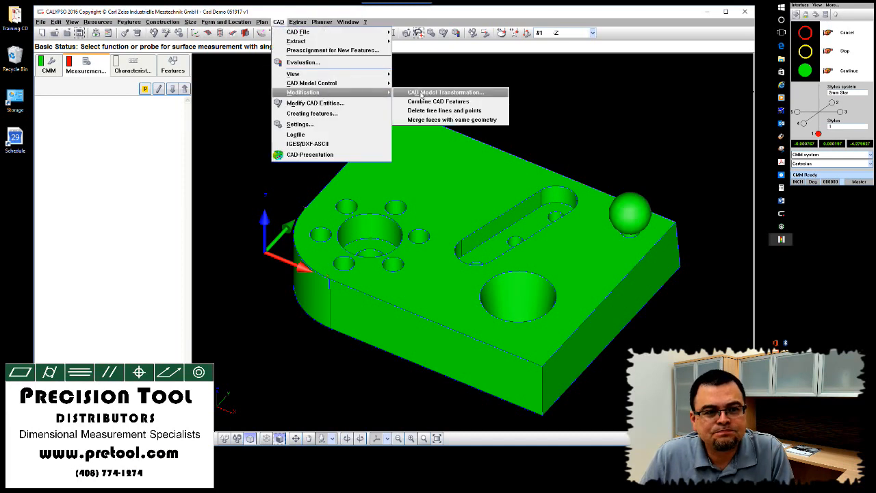
{"action": "left_click", "coordinate": [423, 112]}
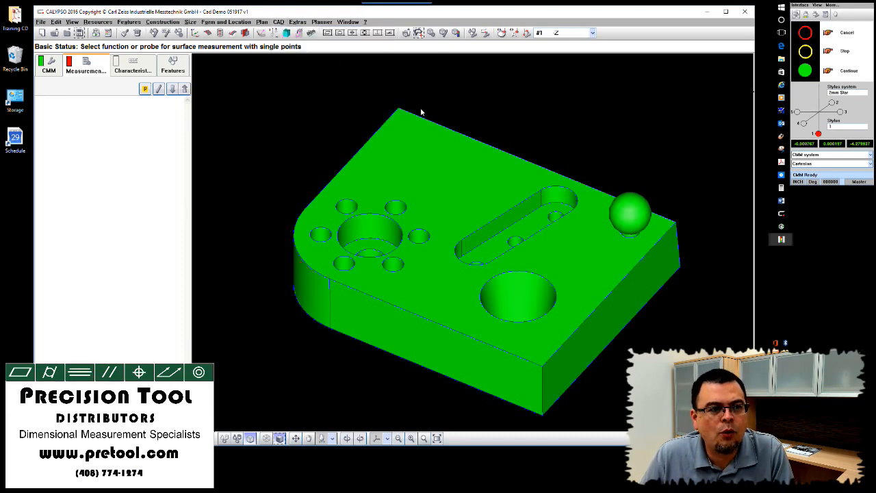
Merge the training block's faces that have the same geometry.
{"action": "left_click", "coordinate": [280, 22]}
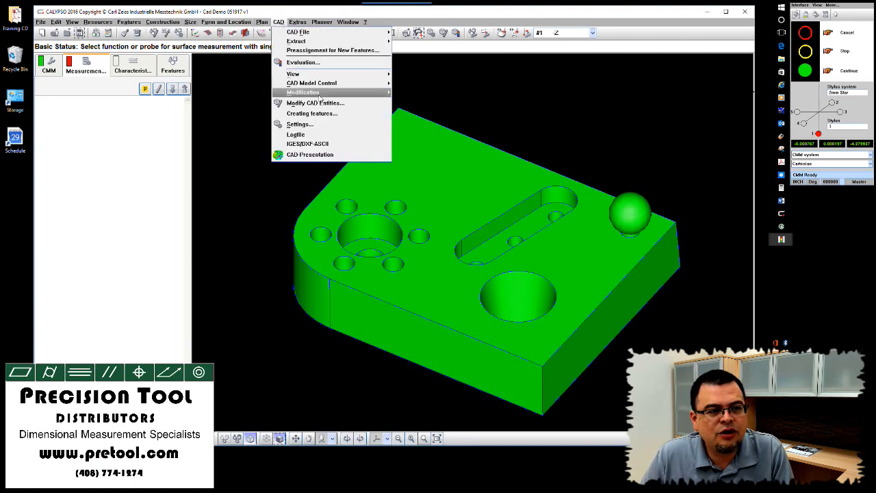
{"action": "mouse_move", "coordinate": [346, 94]}
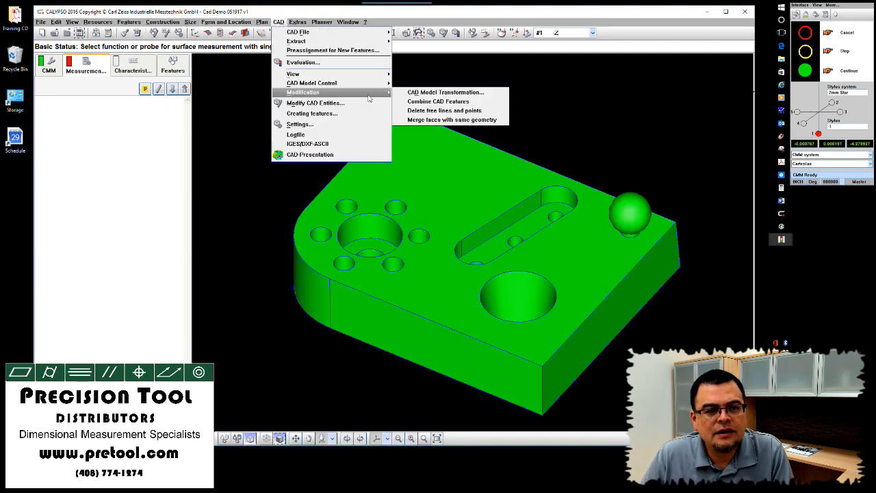
{"action": "left_click", "coordinate": [439, 120]}
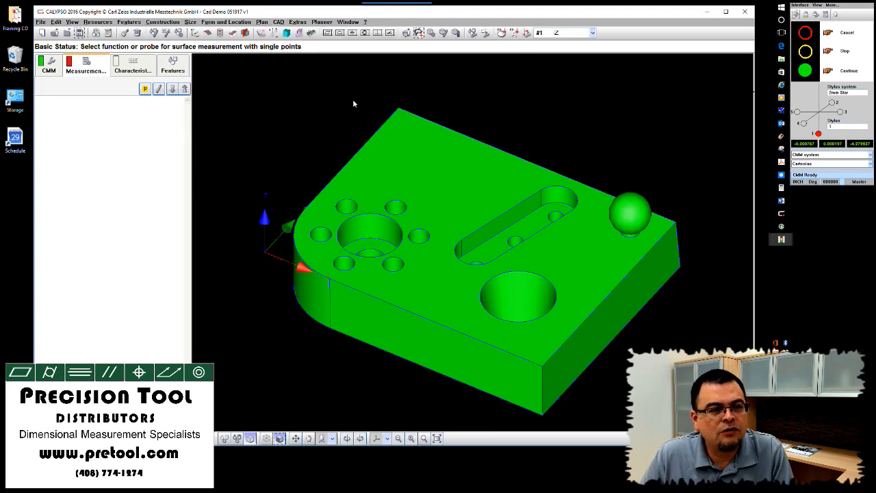
Run automatic healing on the training block again, with Build Geometry and Correct boundary curves enabled.
{"action": "left_click", "coordinate": [278, 22]}
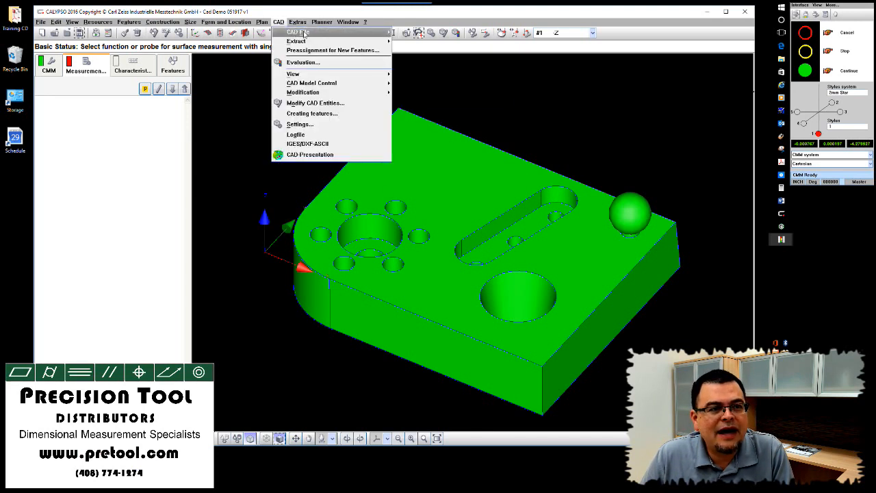
{"action": "mouse_move", "coordinate": [305, 33]}
{"action": "left_click", "coordinate": [424, 57]}
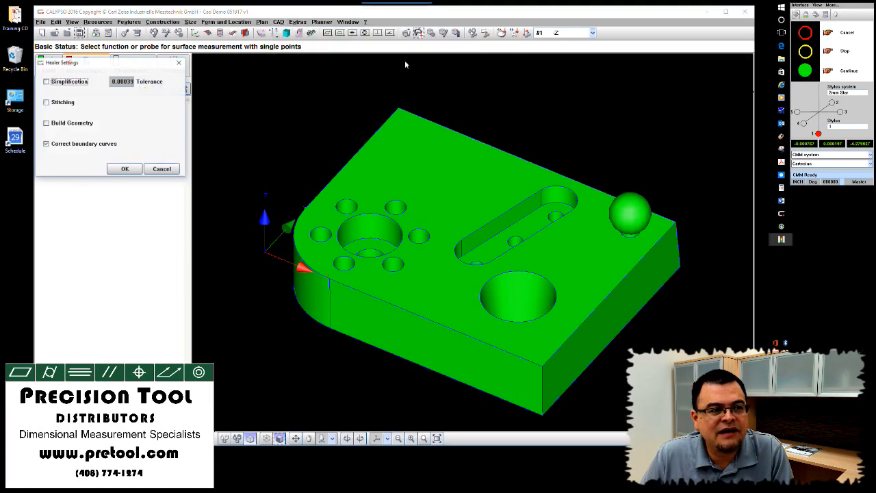
{"action": "left_click", "coordinate": [68, 124]}
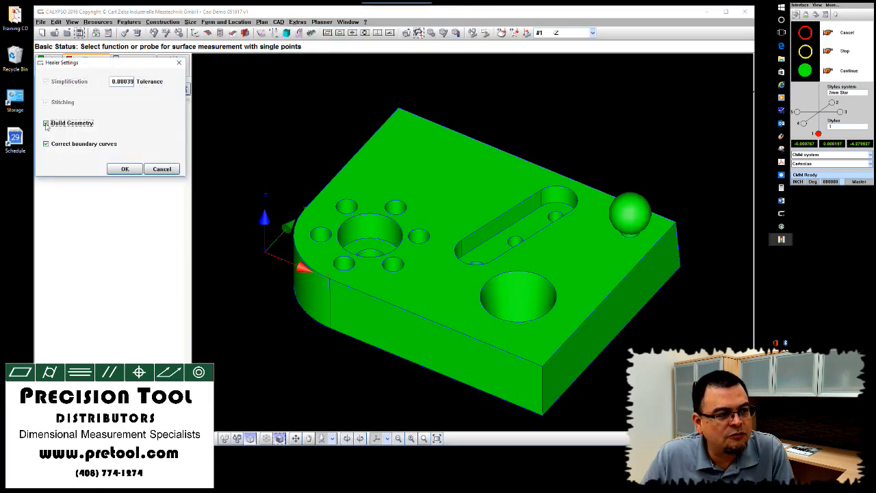
{"action": "left_click", "coordinate": [125, 169]}
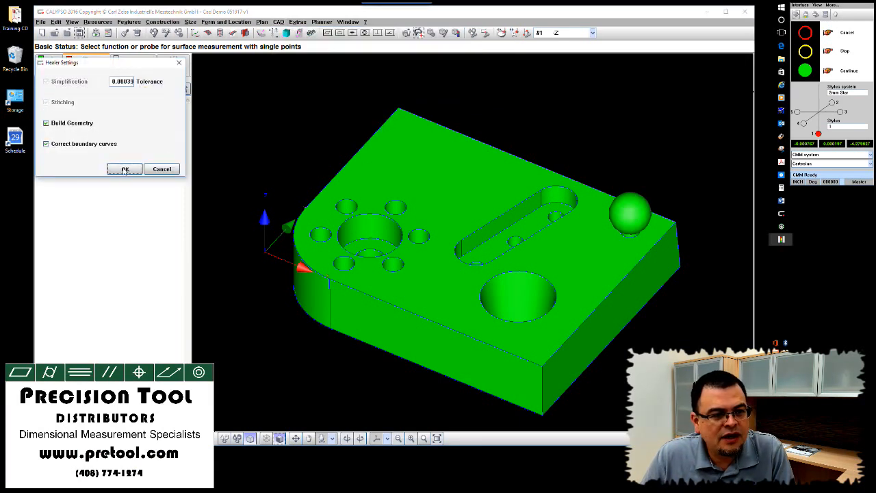
{"action": "left_click_drag", "start_coordinate": [258, 279], "coordinate": [303, 287]}
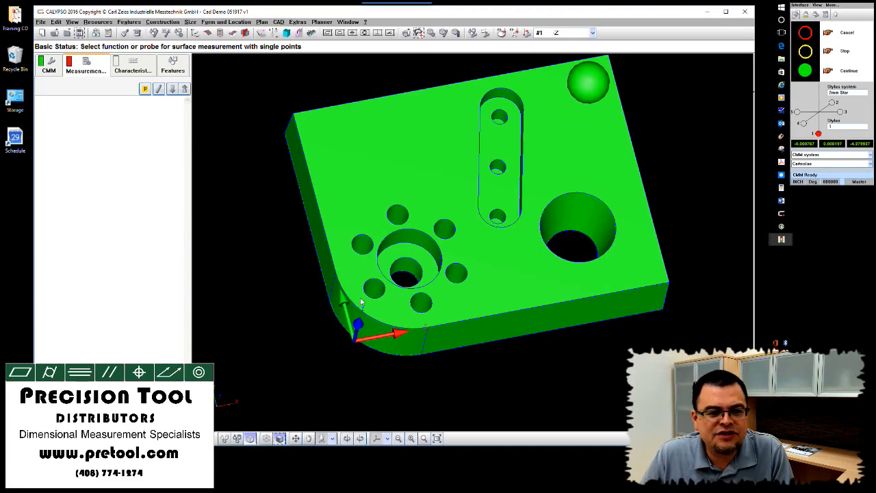
{"action": "mouse_move", "coordinate": [361, 301]}
{"action": "left_mouse_down"}
{"action": "mouse_move", "coordinate": [423, 269]}
{"action": "mouse_move", "coordinate": [368, 296]}
{"action": "left_mouse_up"}
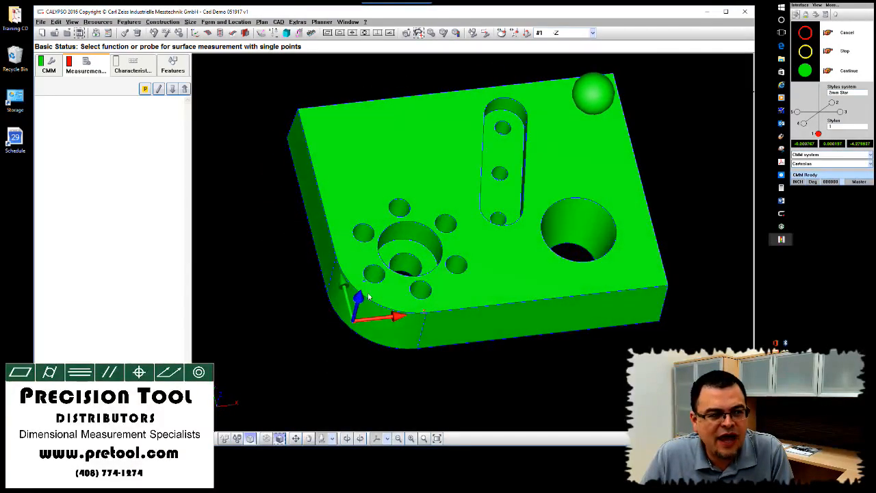
{"action": "right_click", "coordinate": [12, 187]}
{"action": "left_click", "coordinate": [18, 175]}
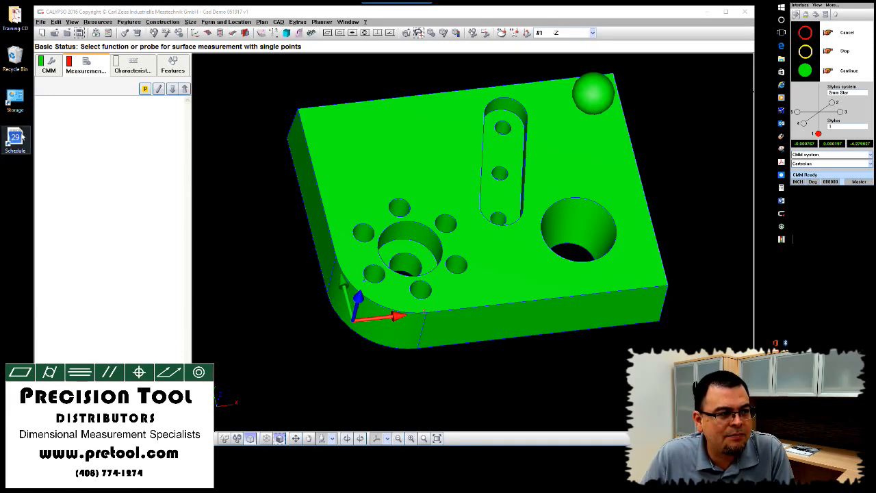
{"action": "left_click_drag", "start_coordinate": [19, 172], "coordinate": [2, 8]}
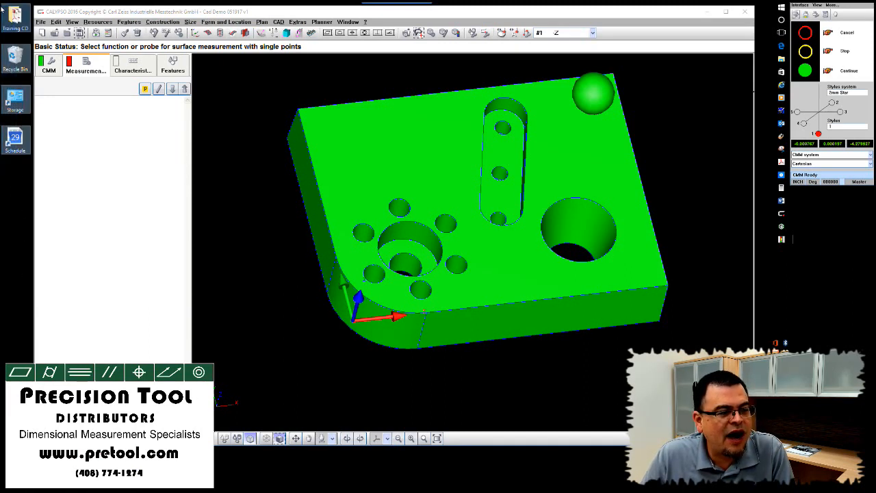
{"action": "left_click", "coordinate": [12, 214]}
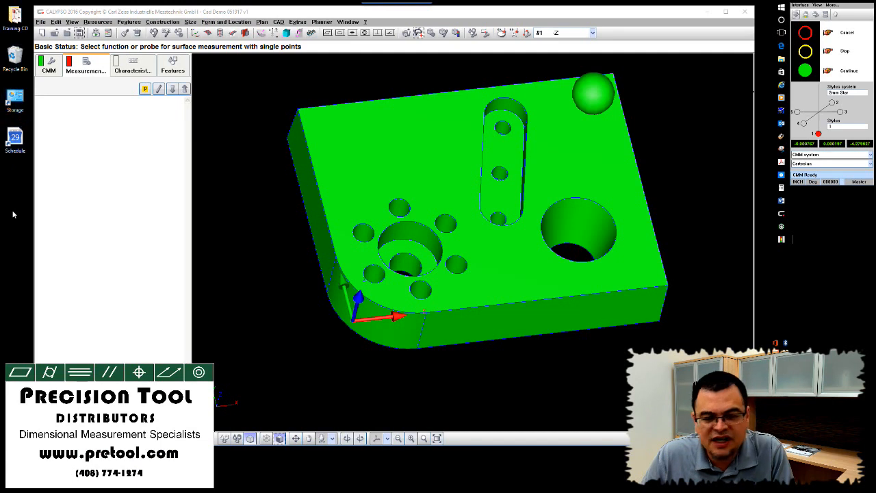
{"action": "right_click", "coordinate": [784, 271]}
{"action": "left_click", "coordinate": [775, 253]}
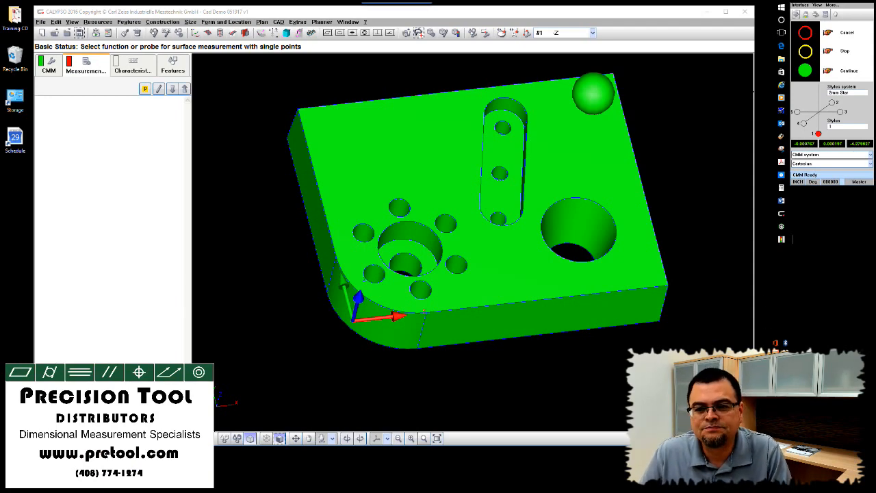
Examine closely how the shaded faces line up with the boundary curve along the upper edge of the block's rounded corner.
{"action": "mouse_move", "coordinate": [569, 308]}
{"action": "middle_mouse_down"}
{"action": "mouse_move", "coordinate": [580, 281]}
{"action": "mouse_move", "coordinate": [579, 305]}
{"action": "mouse_move", "coordinate": [557, 299]}
{"action": "mouse_move", "coordinate": [573, 284]}
{"action": "mouse_move", "coordinate": [561, 275]}
{"action": "mouse_move", "coordinate": [566, 304]}
{"action": "middle_mouse_up"}
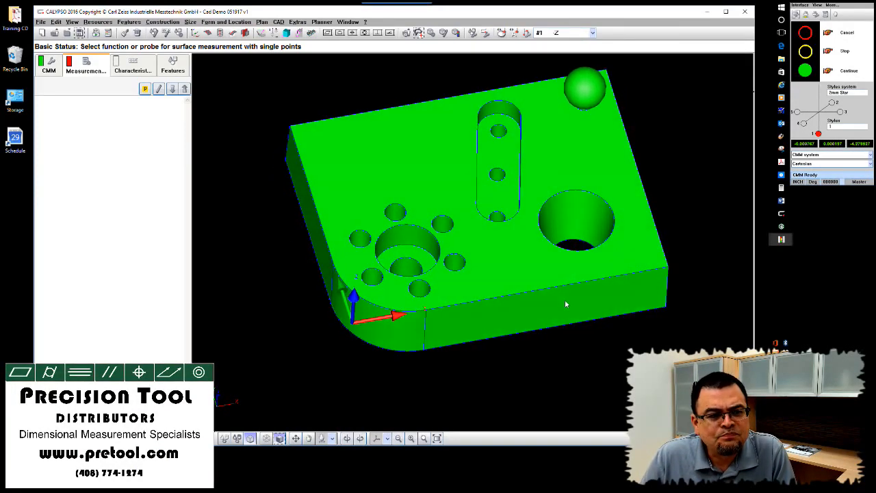
{"action": "scroll", "coordinate": [495, 294], "scroll_direction": "up", "scroll_amount": 5}
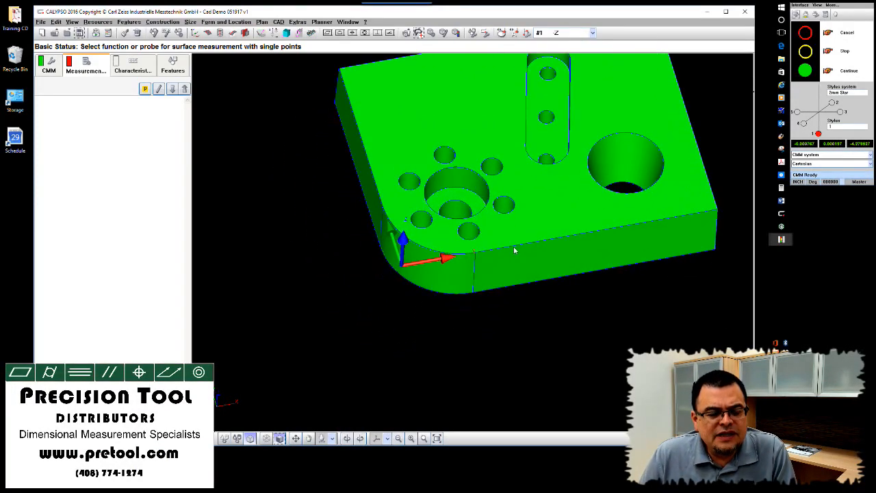
{"action": "scroll", "coordinate": [520, 262], "scroll_direction": "up", "scroll_amount": 3}
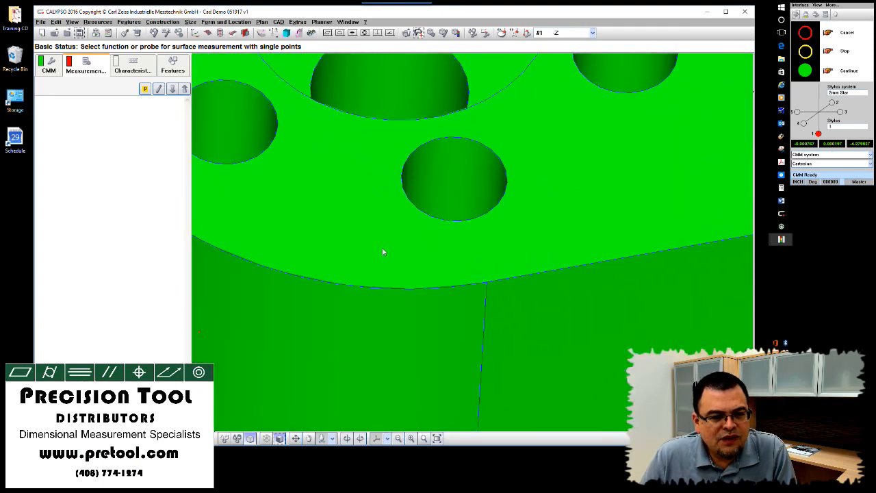
{"action": "scroll", "coordinate": [593, 240], "scroll_direction": "down", "scroll_amount": 2}
{"action": "scroll", "coordinate": [616, 260], "scroll_direction": "up", "scroll_amount": 5}
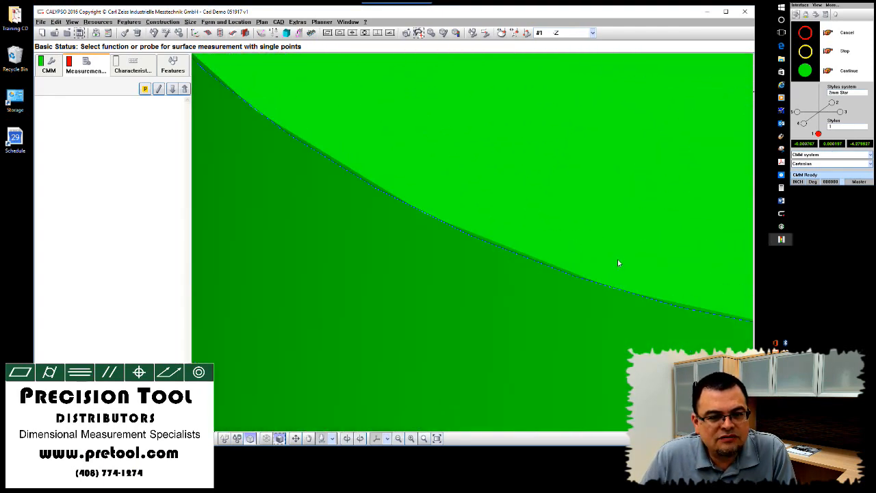
{"action": "scroll", "coordinate": [627, 257], "scroll_direction": "up", "scroll_amount": 3}
{"action": "middle_click_drag", "start_coordinate": [497, 151], "coordinate": [619, 281]}
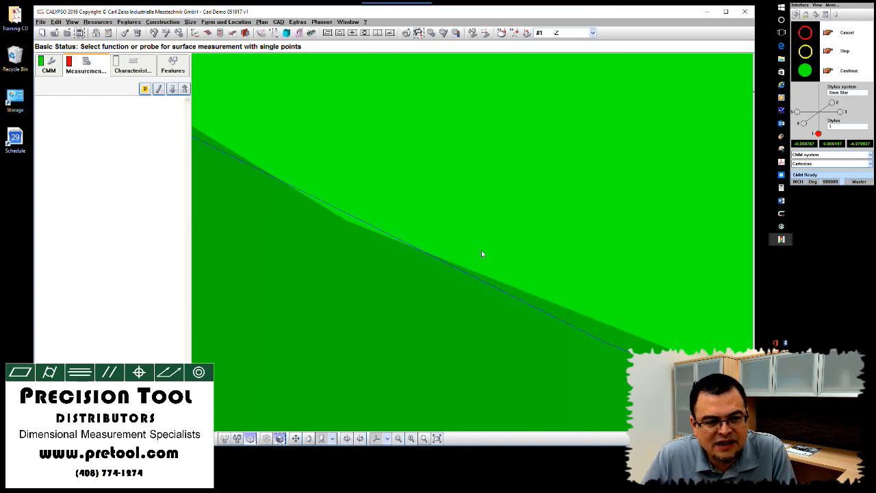
{"action": "middle_click_drag", "start_coordinate": [522, 245], "coordinate": [418, 146]}
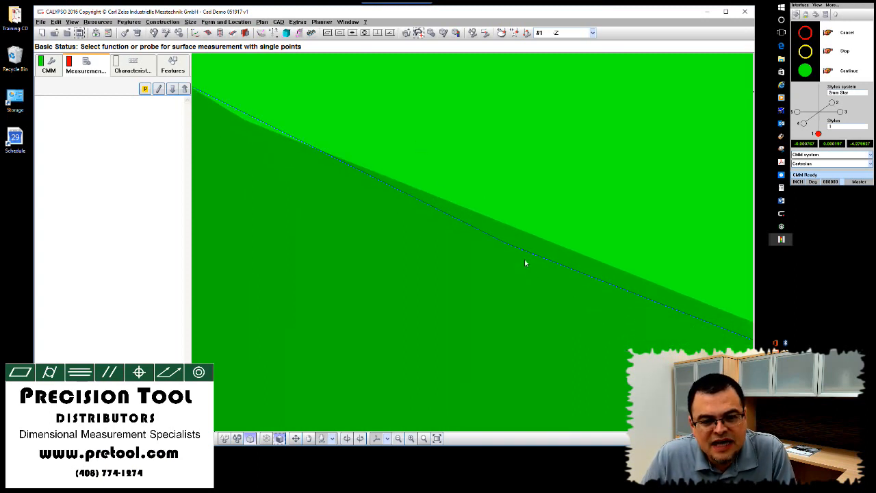
{"action": "middle_click_drag", "start_coordinate": [571, 312], "coordinate": [440, 244]}
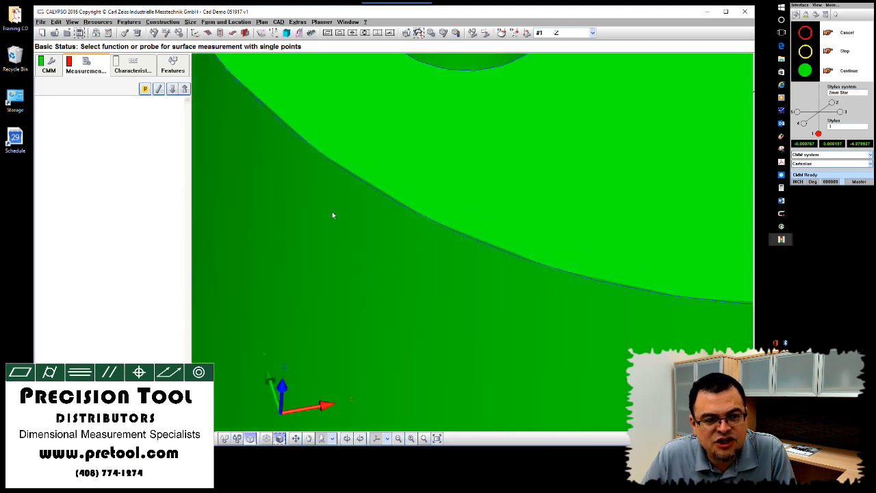
{"action": "middle_click_drag", "start_coordinate": [332, 214], "coordinate": [464, 352]}
{"action": "scroll", "coordinate": [463, 352], "scroll_direction": "up", "scroll_amount": 5}
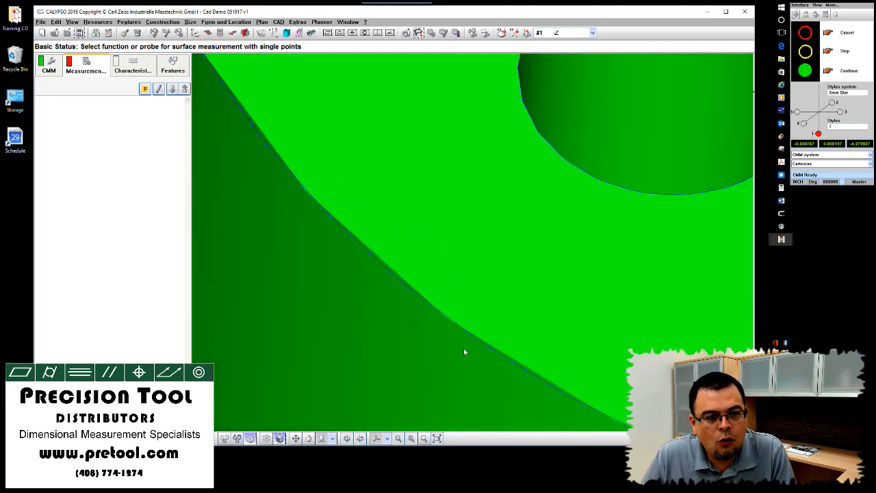
{"action": "right_click_drag", "start_coordinate": [456, 327], "coordinate": [555, 249]}
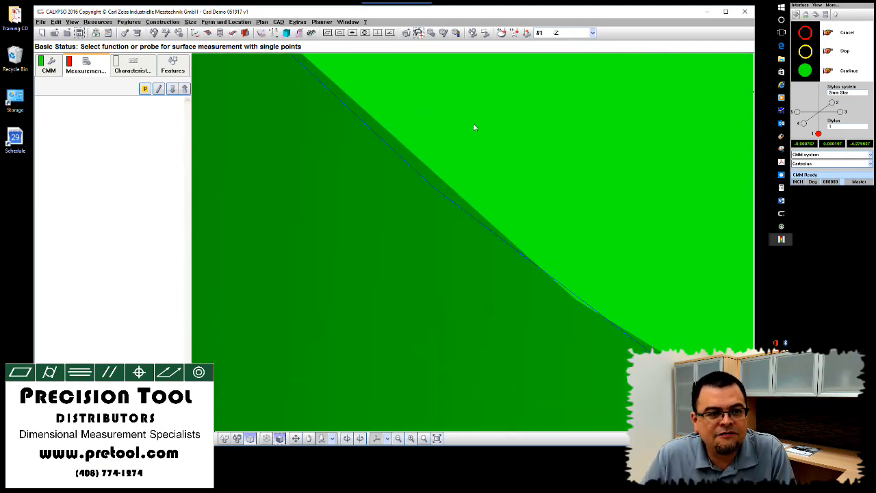
{"action": "scroll", "coordinate": [495, 221], "scroll_direction": "down", "scroll_amount": 4}
{"action": "scroll", "coordinate": [495, 221], "scroll_direction": "down", "scroll_amount": 6}
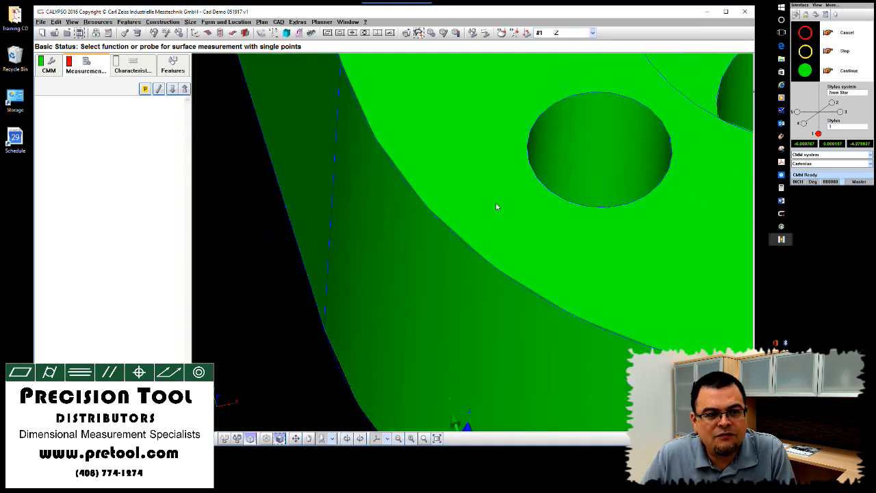
{"action": "scroll", "coordinate": [496, 199], "scroll_direction": "up", "scroll_amount": 8}
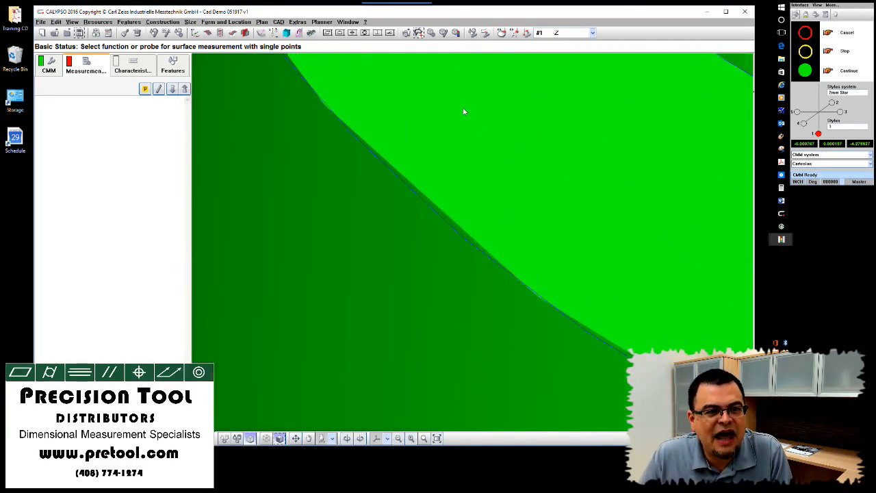
{"action": "scroll", "coordinate": [441, 149], "scroll_direction": "up", "scroll_amount": 3}
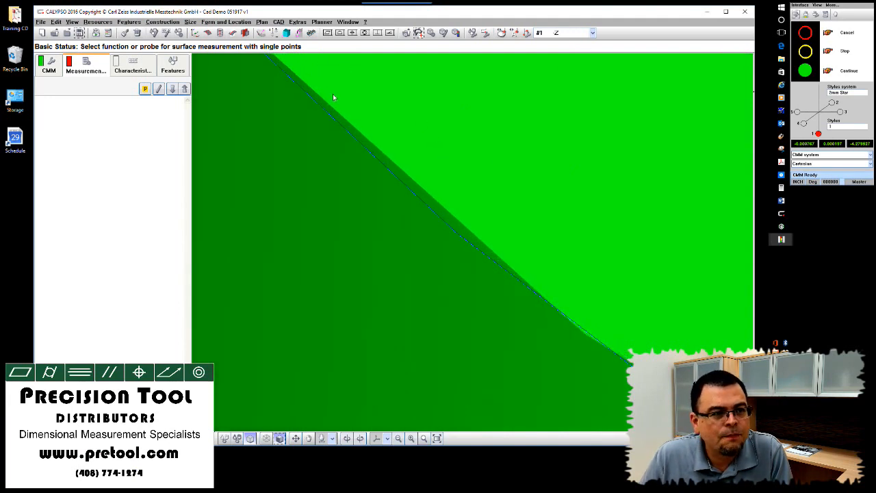
{"action": "mouse_move", "coordinate": [414, 131]}
{"action": "right_mouse_down"}
{"action": "mouse_move", "coordinate": [395, 163]}
{"action": "mouse_move", "coordinate": [409, 146]}
{"action": "right_mouse_up"}
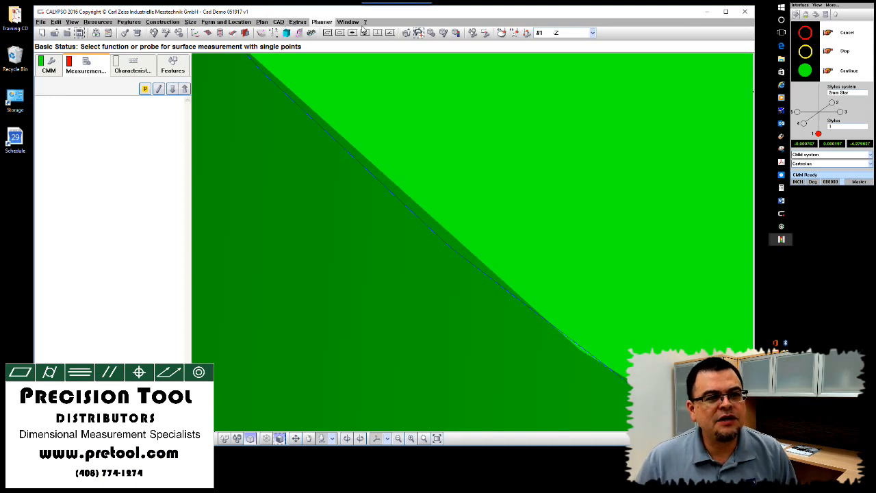
Review the available display quality levels in the View category of the CAD settings.
{"action": "left_click", "coordinate": [277, 22]}
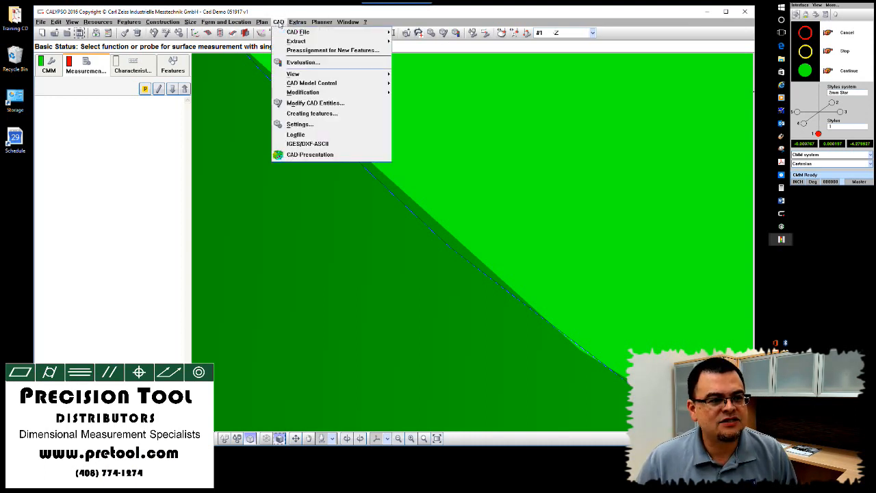
{"action": "left_click", "coordinate": [282, 123]}
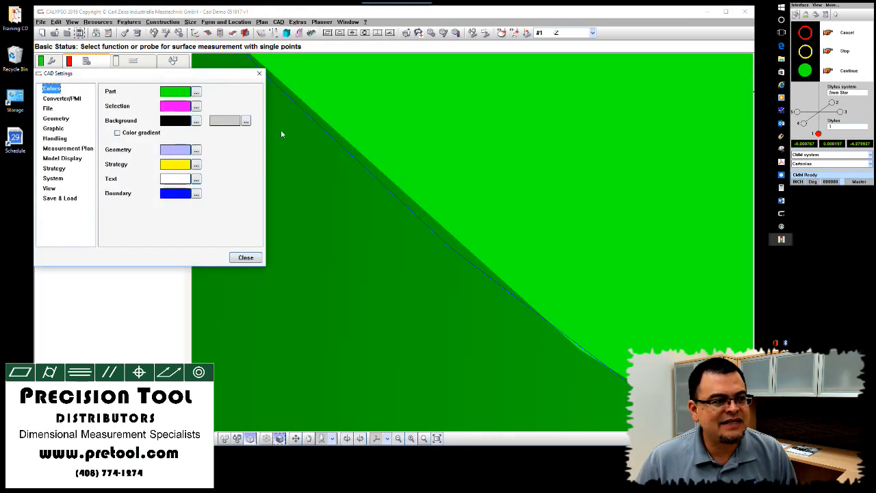
{"action": "left_click", "coordinate": [54, 158]}
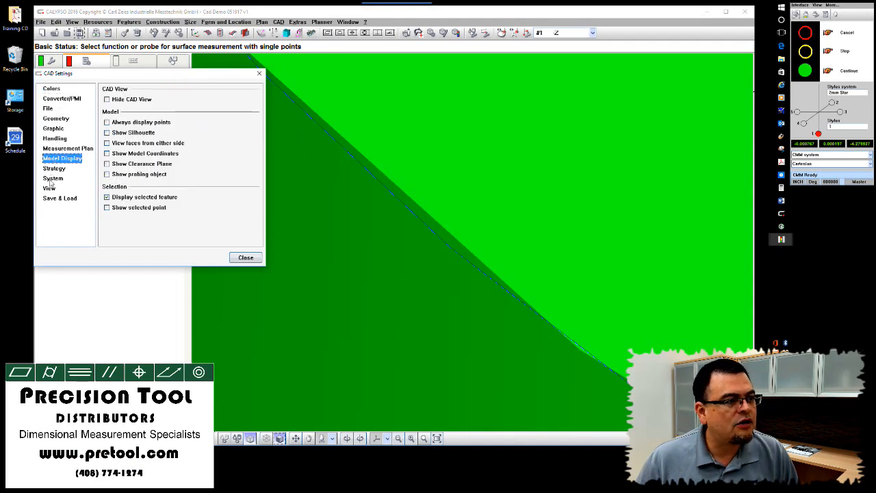
{"action": "left_click", "coordinate": [53, 168]}
{"action": "left_click", "coordinate": [53, 178]}
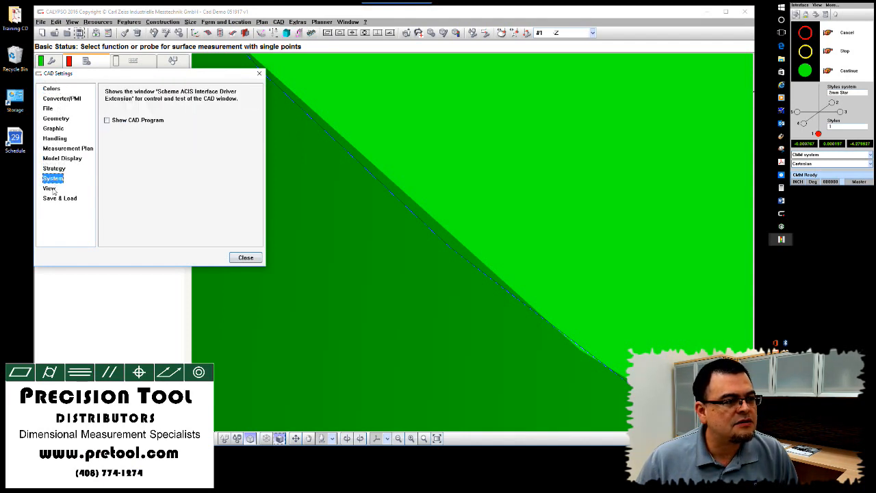
{"action": "left_click", "coordinate": [50, 188]}
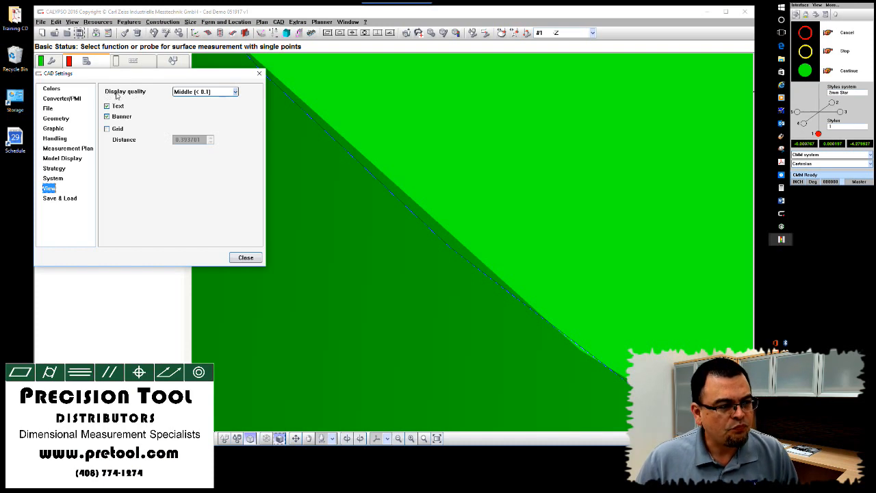
{"action": "left_click", "coordinate": [235, 91]}
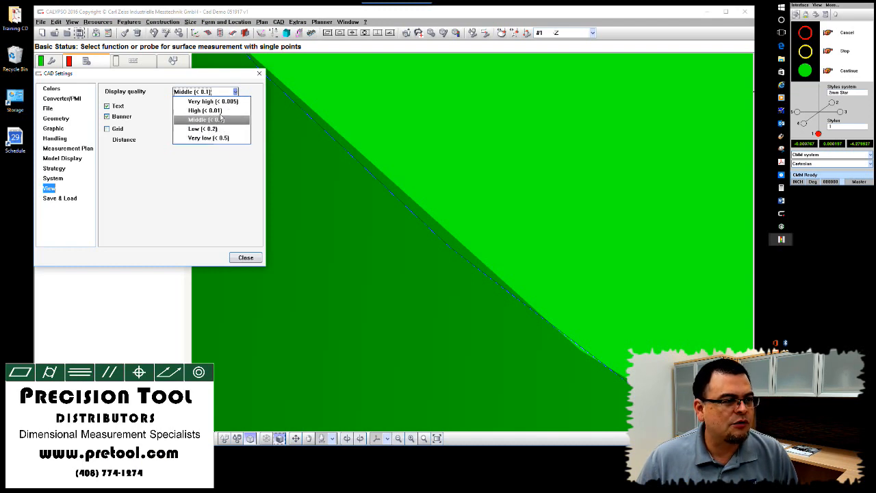
{"action": "left_click", "coordinate": [195, 165]}
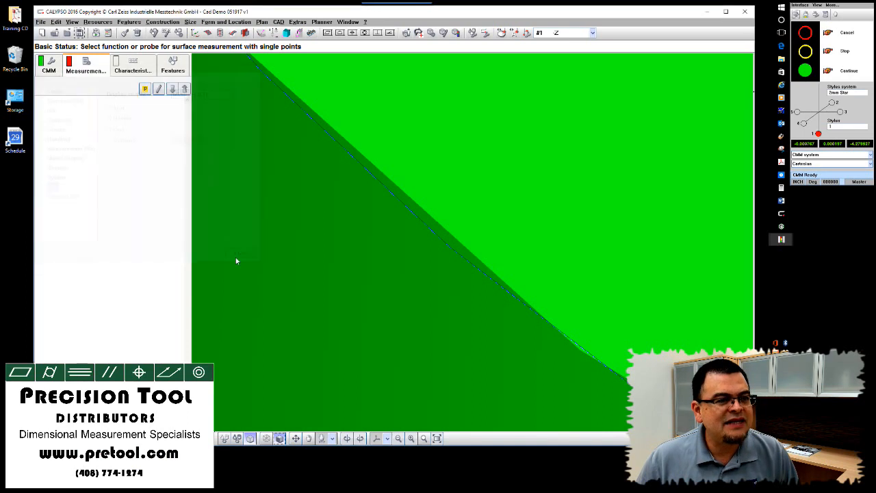
{"action": "left_click", "coordinate": [240, 258]}
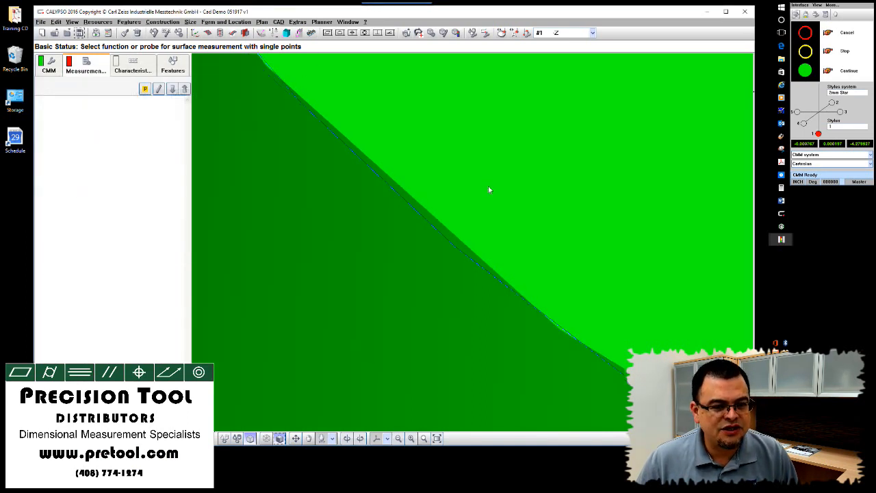
Redraw the CAD model and examine the rounded corner's upper edge against its boundary curve.
{"action": "left_click", "coordinate": [278, 22]}
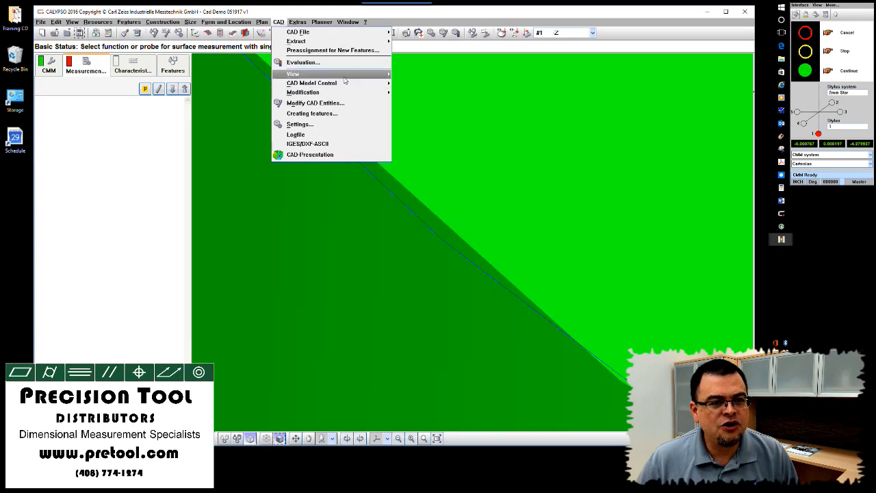
{"action": "mouse_move", "coordinate": [349, 76]}
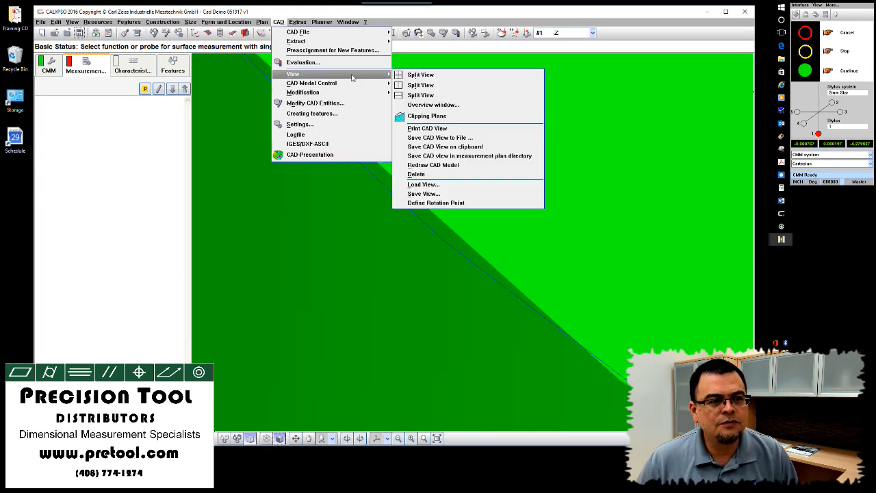
{"action": "left_click", "coordinate": [416, 165]}
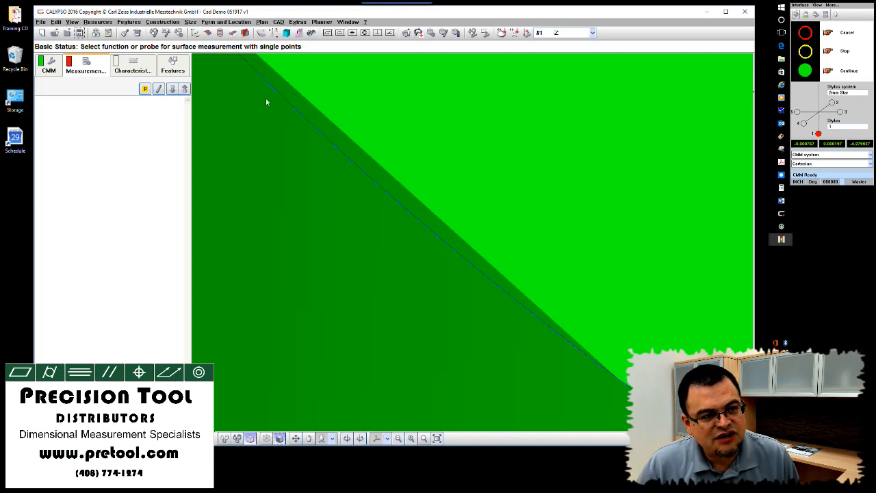
{"action": "scroll", "coordinate": [287, 129], "scroll_direction": "down", "scroll_amount": 2}
{"action": "scroll", "coordinate": [288, 127], "scroll_direction": "down", "scroll_amount": 5}
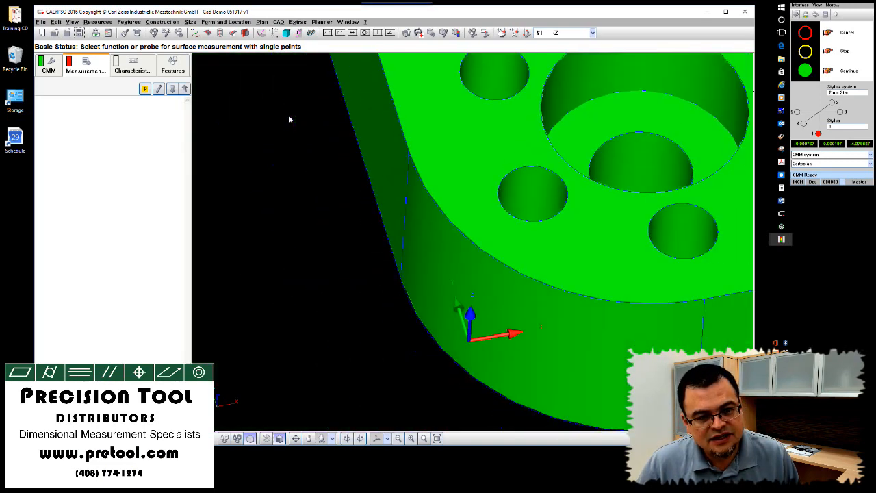
{"action": "scroll", "coordinate": [288, 113], "scroll_direction": "up", "scroll_amount": 8}
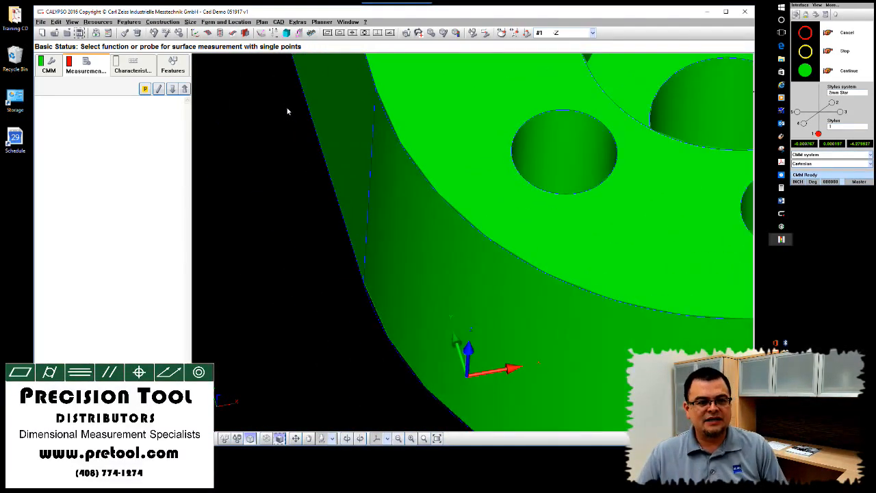
{"action": "scroll", "coordinate": [423, 132], "scroll_direction": "up", "scroll_amount": 2}
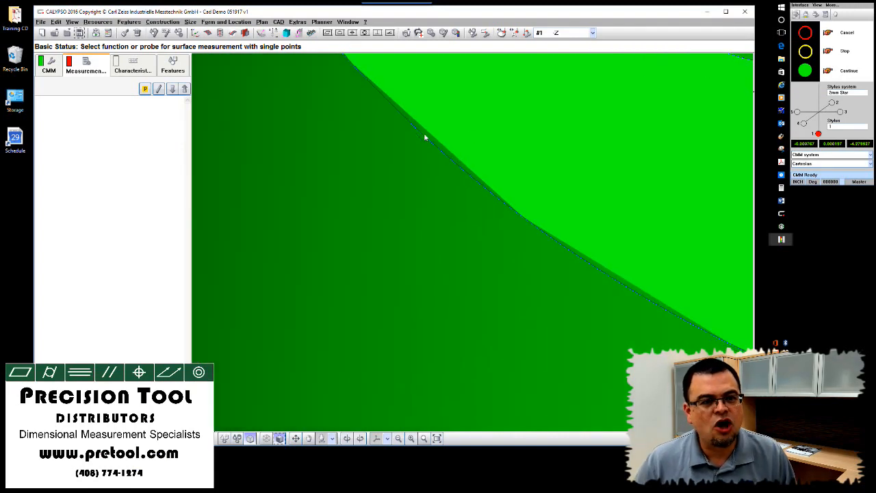
{"action": "middle_click_drag", "start_coordinate": [507, 123], "coordinate": [530, 218]}
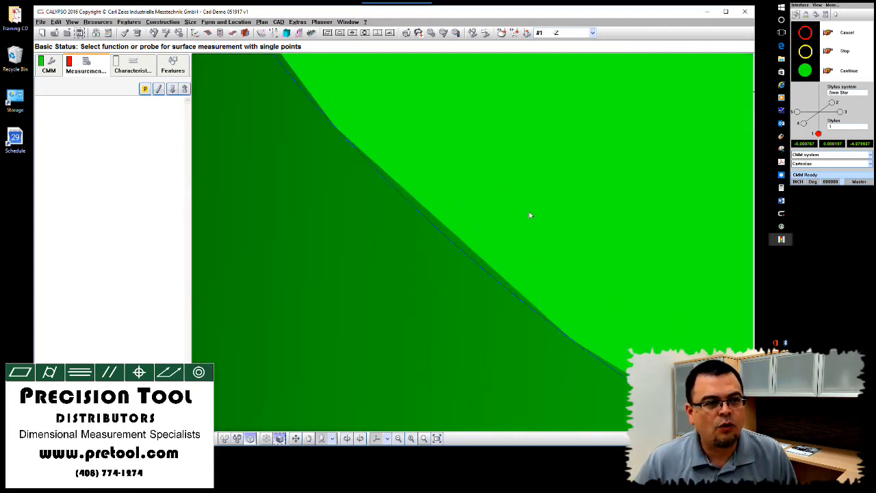
Set the CAD display quality to Very high (< 0.005) and check the rounded corner's edge from several angles.
{"action": "left_click", "coordinate": [278, 21]}
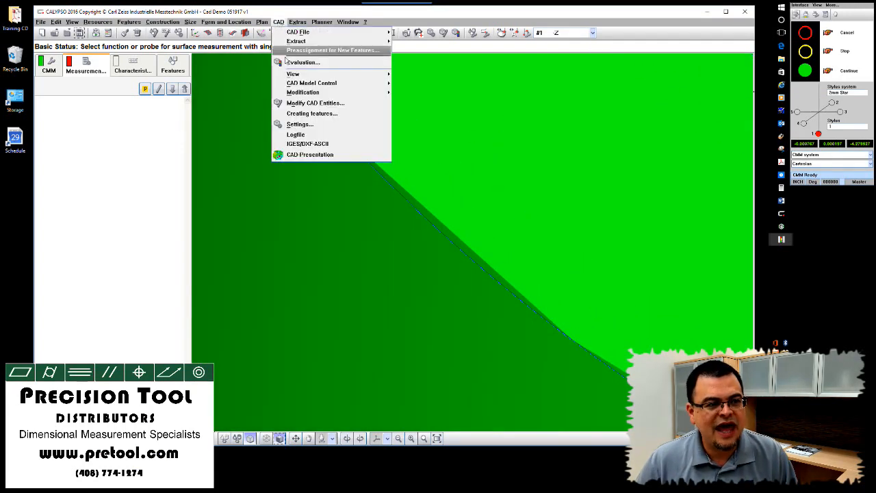
{"action": "left_click", "coordinate": [299, 124]}
{"action": "left_click", "coordinate": [49, 188]}
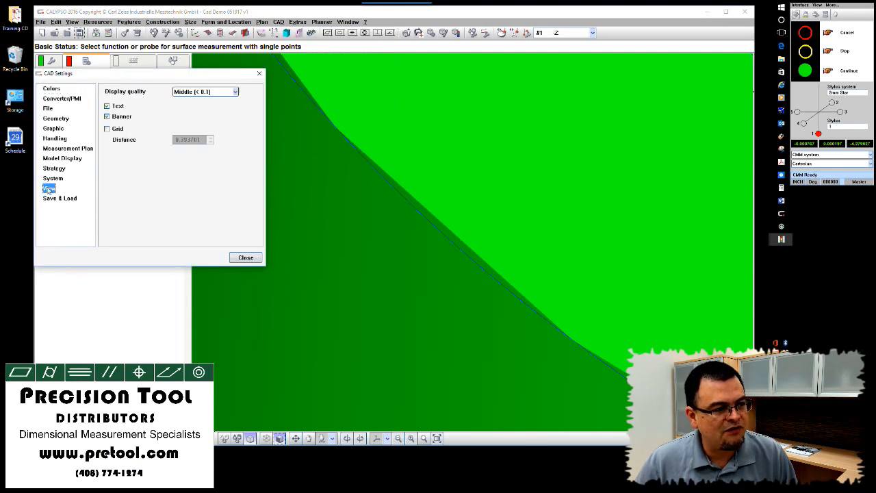
{"action": "left_click", "coordinate": [218, 93]}
{"action": "left_click", "coordinate": [225, 102]}
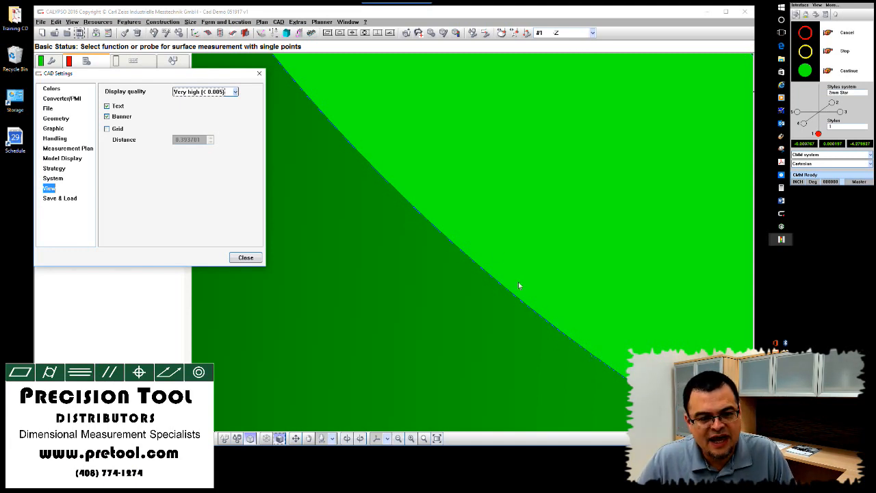
{"action": "middle_click_drag", "start_coordinate": [611, 373], "coordinate": [619, 163]}
{"action": "left_click_drag", "start_coordinate": [619, 163], "coordinate": [619, 191]}
{"action": "right_click_drag", "start_coordinate": [414, 262], "coordinate": [426, 227]}
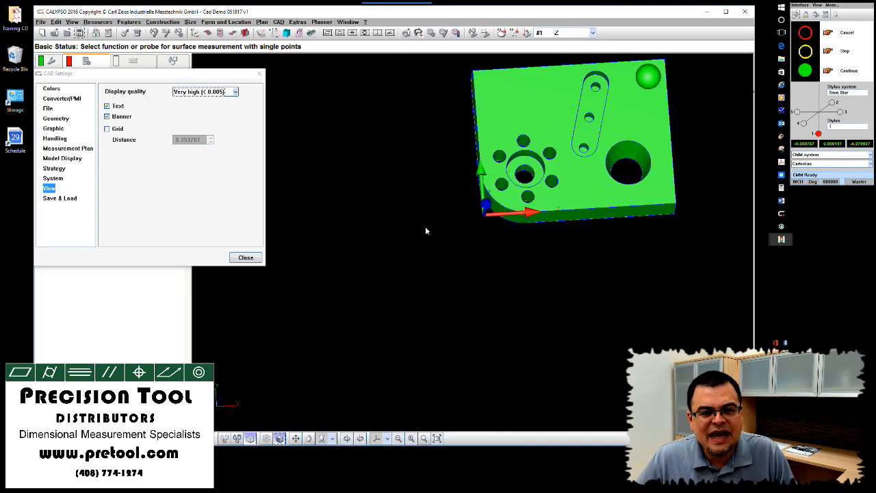
{"action": "scroll", "coordinate": [425, 228], "scroll_direction": "up", "scroll_amount": 5}
{"action": "right_click_drag", "start_coordinate": [550, 189], "coordinate": [403, 413]}
{"action": "scroll", "coordinate": [405, 410], "scroll_direction": "up", "scroll_amount": 3}
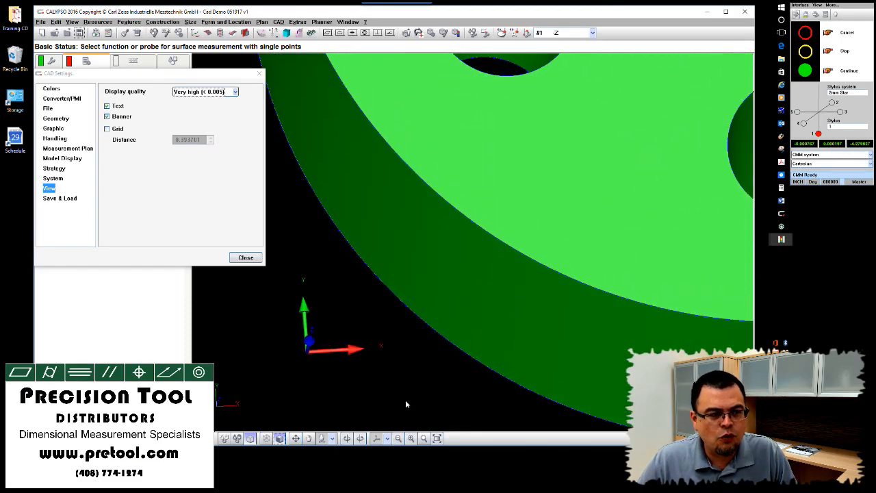
{"action": "left_click", "coordinate": [245, 258]}
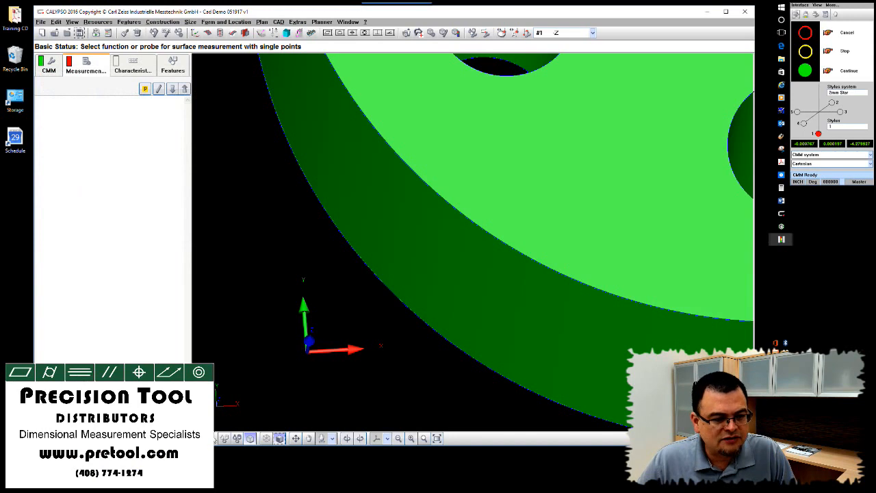
Turn on point probing on the model and replace a point probed on the corner's side with one on the top face at about X 0.6352, Y 0.4221.
{"action": "right_click", "coordinate": [223, 430]}
{"action": "left_click", "coordinate": [235, 318]}
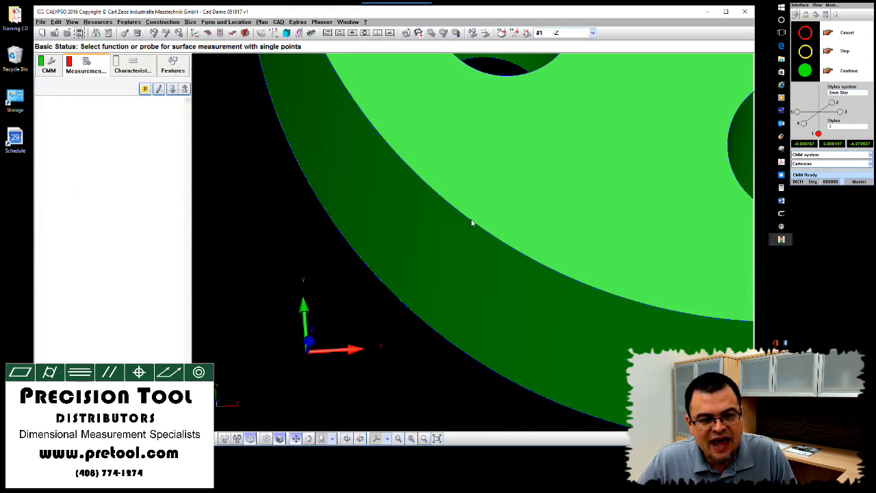
{"action": "left_click", "coordinate": [471, 222]}
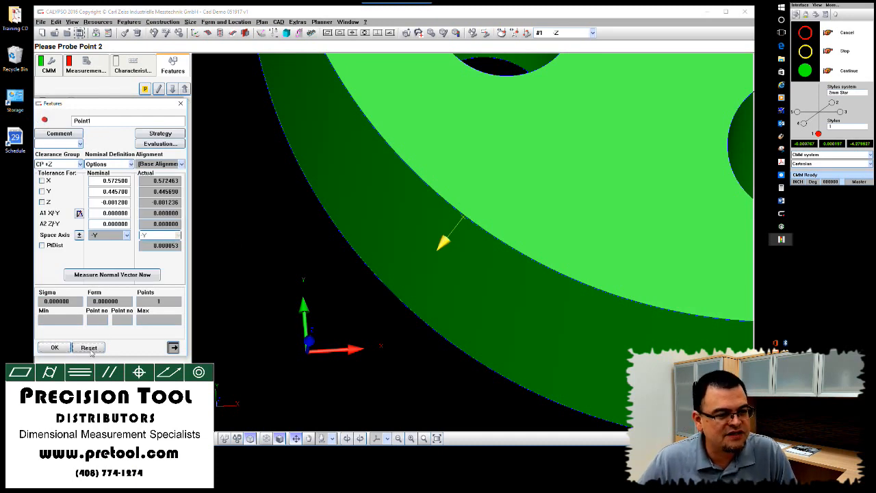
{"action": "left_click", "coordinate": [89, 348]}
{"action": "left_click", "coordinate": [482, 220]}
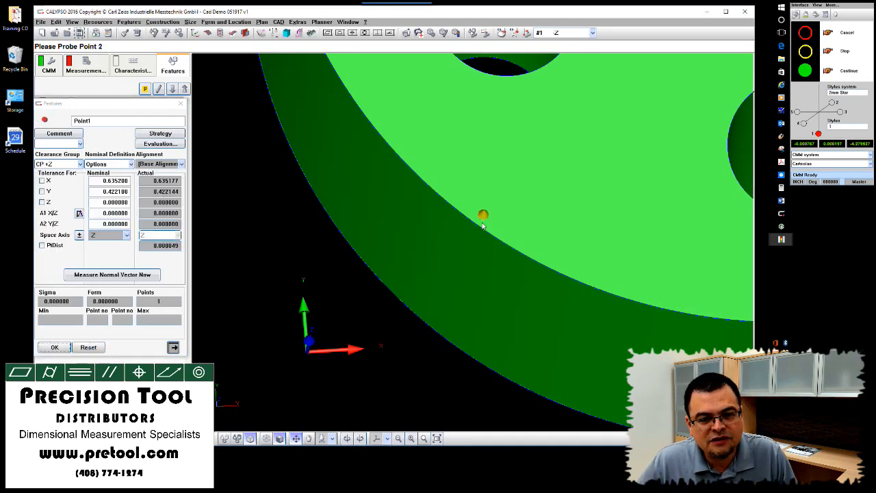
Inspect the probed point near the rounded corner's edge, apply Show Nominal Points, and discard the point.
{"action": "middle_click_drag", "start_coordinate": [469, 268], "coordinate": [432, 260]}
{"action": "scroll", "coordinate": [435, 259], "scroll_direction": "up", "scroll_amount": 4}
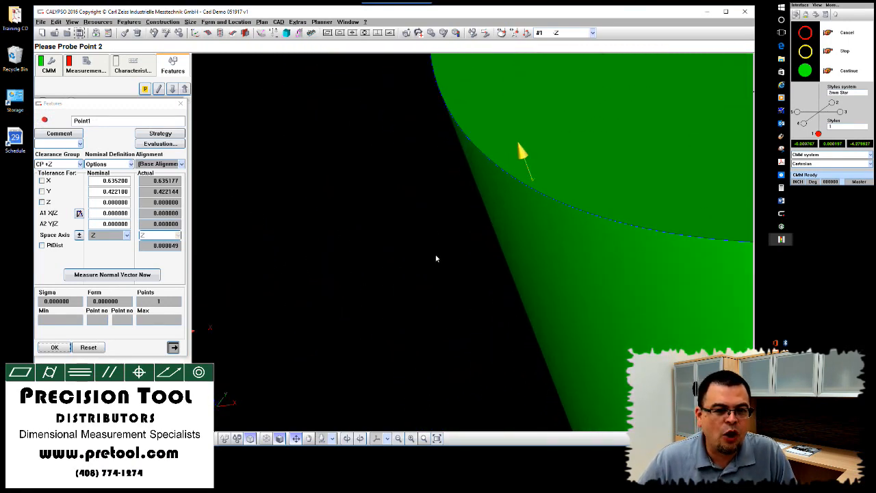
{"action": "middle_click_drag", "start_coordinate": [429, 179], "coordinate": [370, 261]}
{"action": "scroll", "coordinate": [394, 250], "scroll_direction": "up", "scroll_amount": 3}
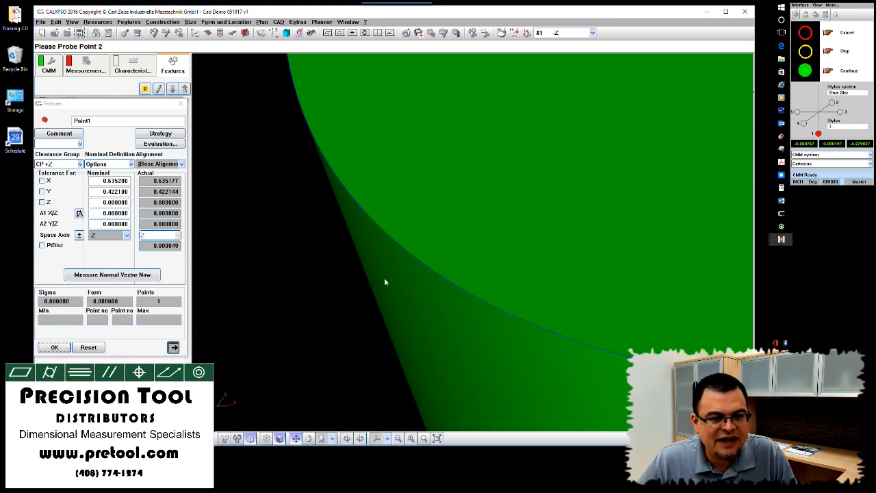
{"action": "right_click", "coordinate": [503, 104]}
{"action": "left_click", "coordinate": [528, 106]}
{"action": "right_click", "coordinate": [528, 106]}
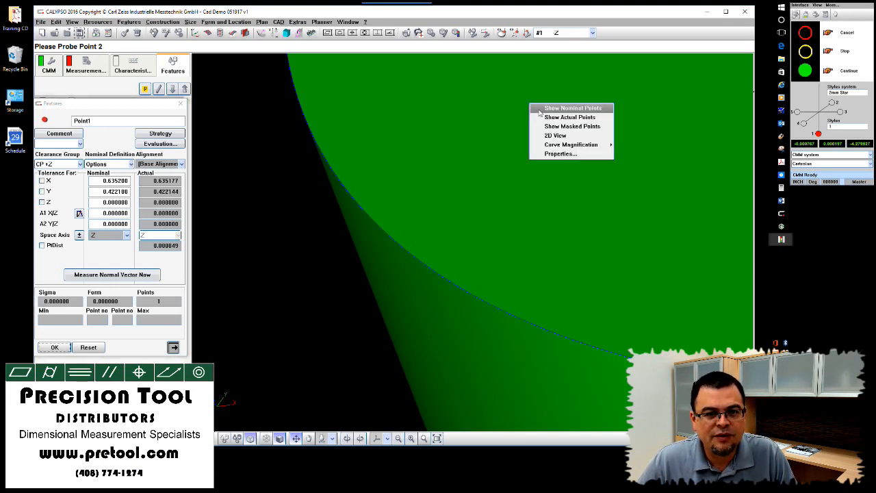
{"action": "left_click", "coordinate": [540, 110]}
{"action": "scroll", "coordinate": [321, 212], "scroll_direction": "down", "scroll_amount": 6}
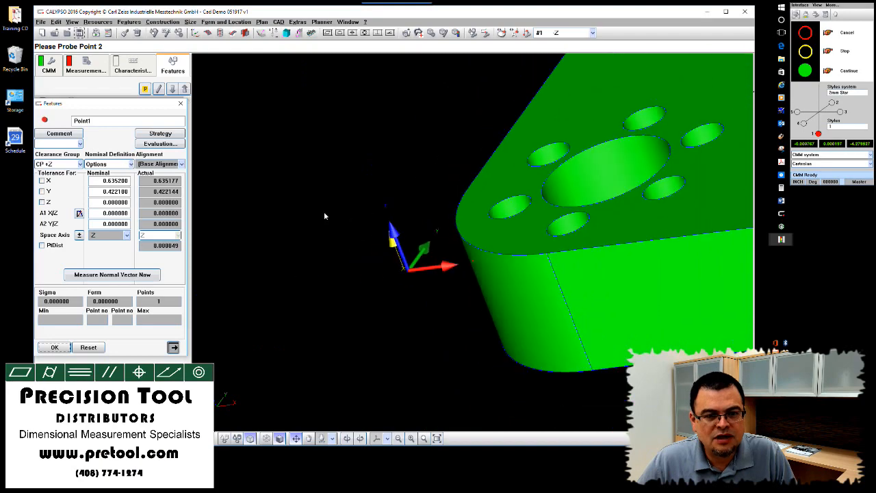
{"action": "middle_click_drag", "start_coordinate": [331, 281], "coordinate": [343, 265]}
{"action": "left_click", "coordinate": [87, 347]}
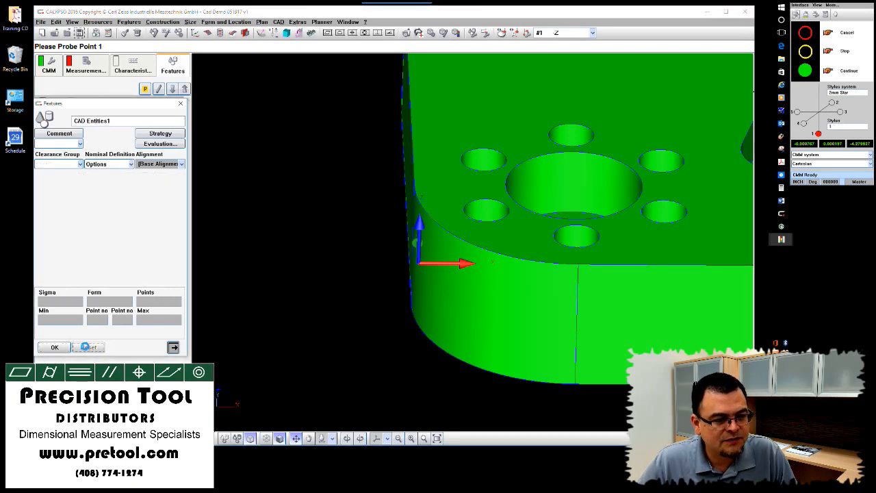
{"action": "left_click", "coordinate": [55, 346]}
Probe a point on the top face near the rounded corner at about X 0.2144, Y 1.3014, accept it and open it from the features list.
{"action": "scroll", "coordinate": [328, 267], "scroll_direction": "up", "scroll_amount": 5}
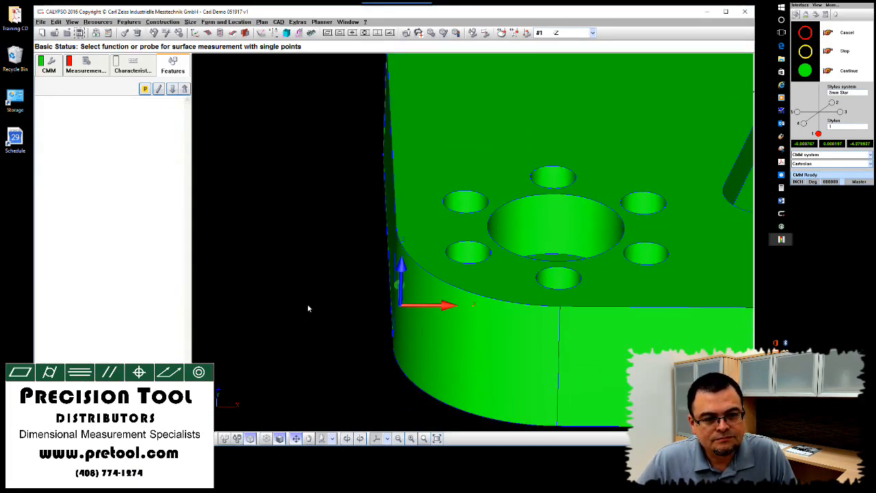
{"action": "scroll", "coordinate": [368, 288], "scroll_direction": "up", "scroll_amount": 2}
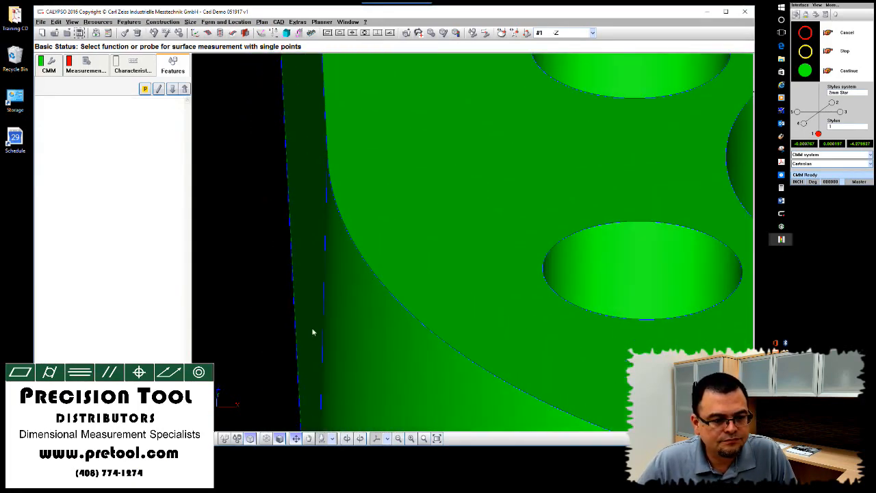
{"action": "left_click", "coordinate": [418, 250]}
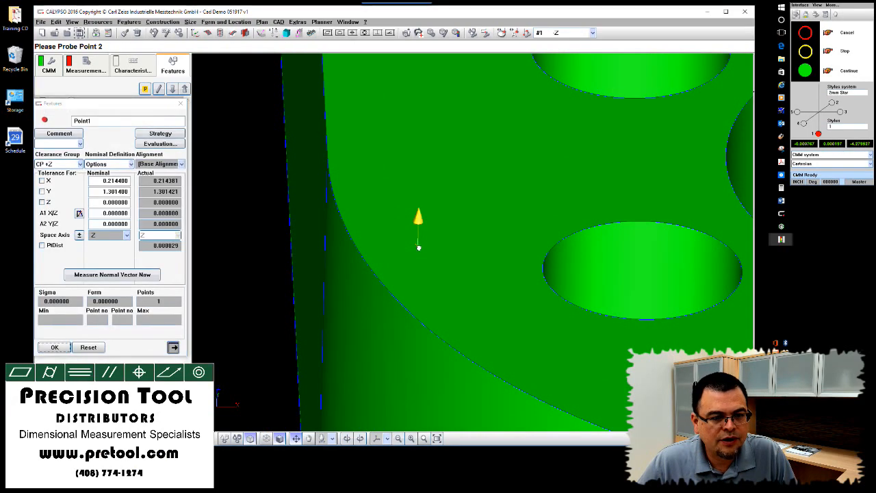
{"action": "scroll", "coordinate": [319, 290], "scroll_direction": "down", "scroll_amount": 5}
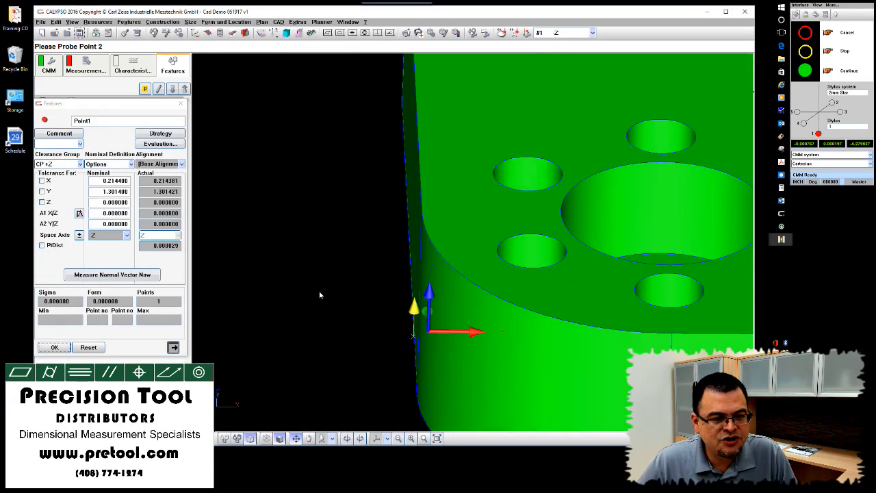
{"action": "scroll", "coordinate": [326, 261], "scroll_direction": "up", "scroll_amount": 2}
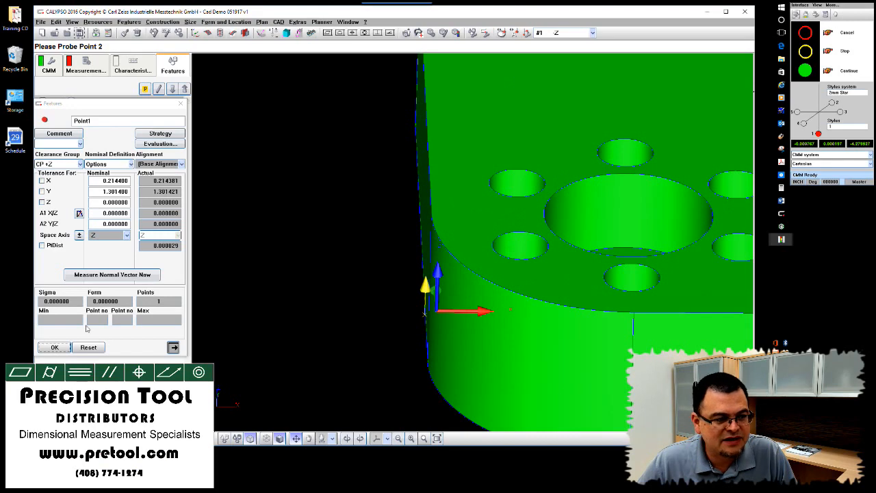
{"action": "left_click", "coordinate": [55, 347]}
{"action": "left_click", "coordinate": [91, 109]}
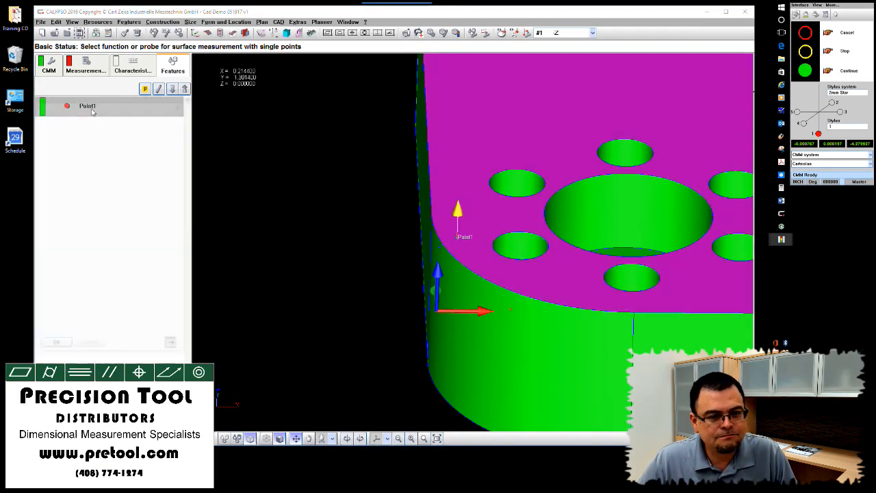
Move the probed point's nominal position nearer the rounded corner's edge, at about X 0.1505, Y 1.1082, and accept it.
{"action": "double_click", "coordinate": [93, 110]}
{"action": "left_click_drag", "start_coordinate": [310, 231], "coordinate": [328, 247]}
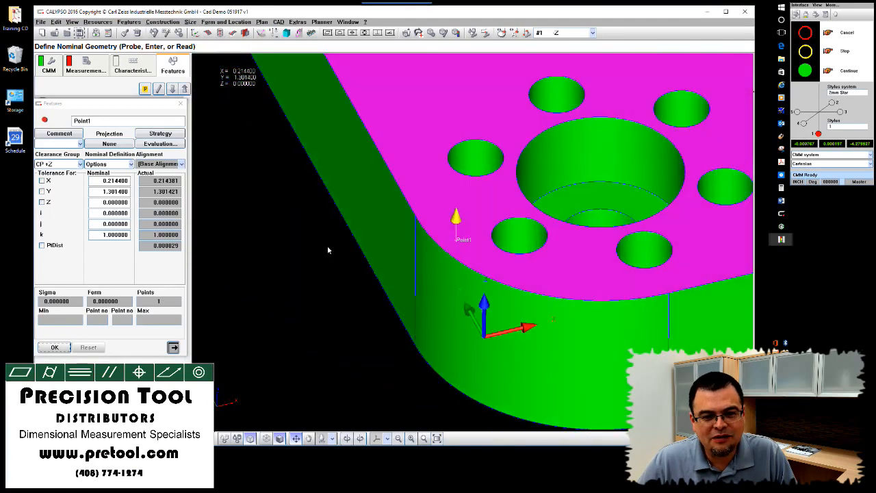
{"action": "right_click_drag", "start_coordinate": [316, 220], "coordinate": [366, 236]}
{"action": "scroll", "coordinate": [366, 236], "scroll_direction": "down", "scroll_amount": 5}
{"action": "scroll", "coordinate": [372, 223], "scroll_direction": "up", "scroll_amount": 10}
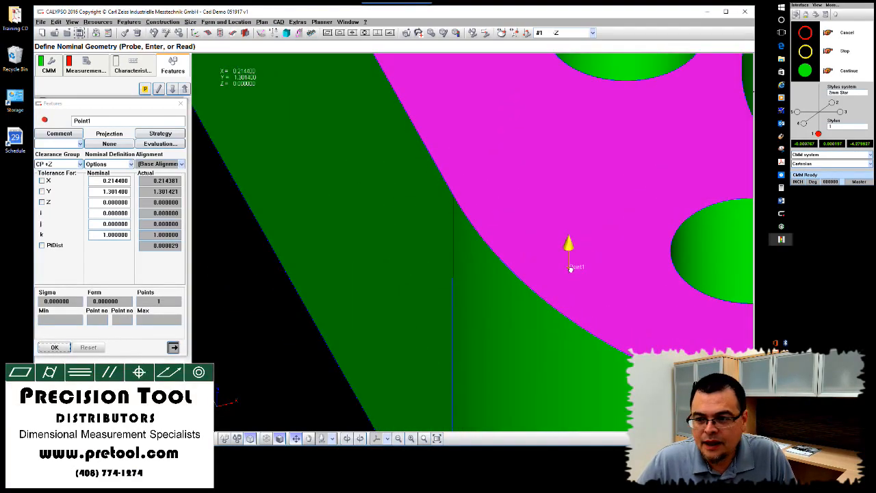
{"action": "left_click_drag", "start_coordinate": [570, 269], "coordinate": [570, 311]}
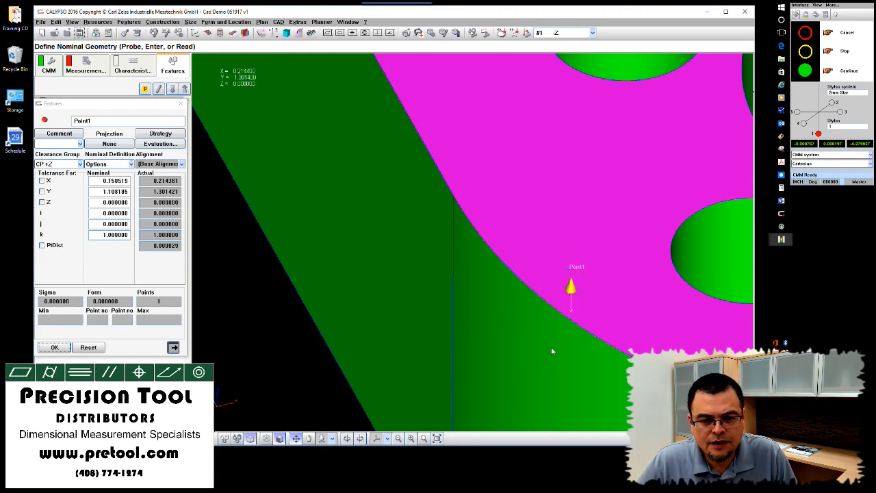
{"action": "right_click_drag", "start_coordinate": [274, 358], "coordinate": [209, 273]}
{"action": "scroll", "coordinate": [214, 280], "scroll_direction": "down", "scroll_amount": 4}
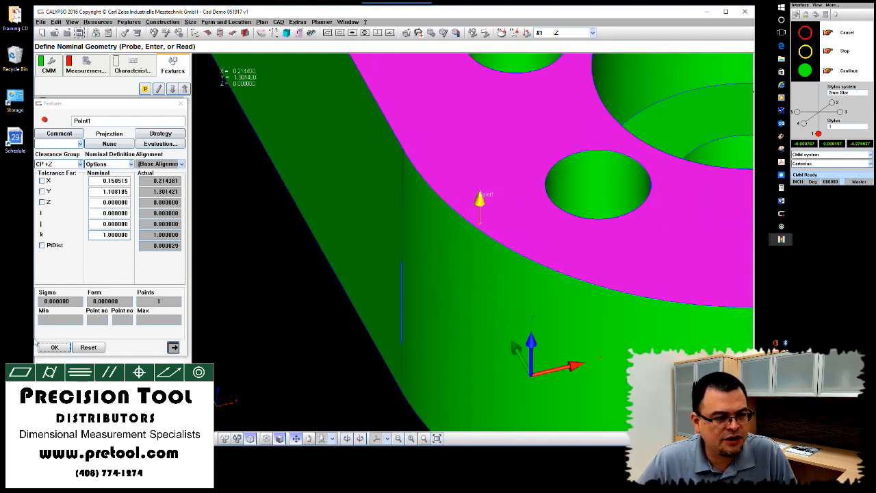
{"action": "left_click", "coordinate": [50, 348]}
Reposition the point onto the top face's rounded edge at about X 0.1293, Y 1.1052, and accept it.
{"action": "double_click", "coordinate": [74, 106]}
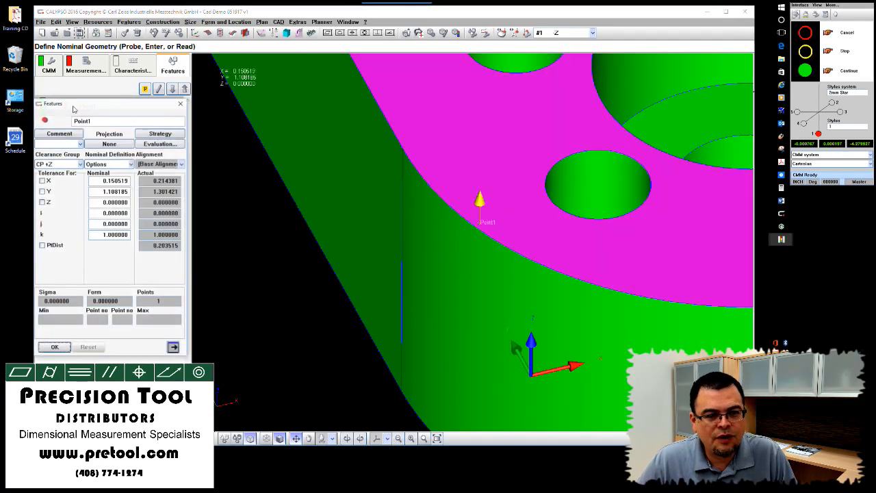
{"action": "mouse_move", "coordinate": [280, 312]}
{"action": "right_mouse_down"}
{"action": "mouse_move", "coordinate": [246, 238]}
{"action": "mouse_move", "coordinate": [277, 265]}
{"action": "mouse_move", "coordinate": [269, 306]}
{"action": "right_mouse_up"}
{"action": "scroll", "coordinate": [269, 306], "scroll_direction": "up", "scroll_amount": 2}
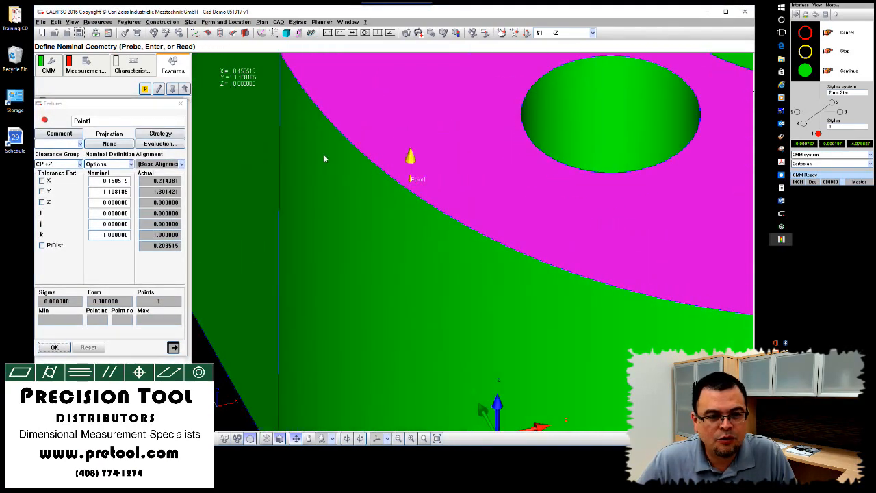
{"action": "left_click", "coordinate": [403, 187]}
{"action": "left_click", "coordinate": [403, 187]}
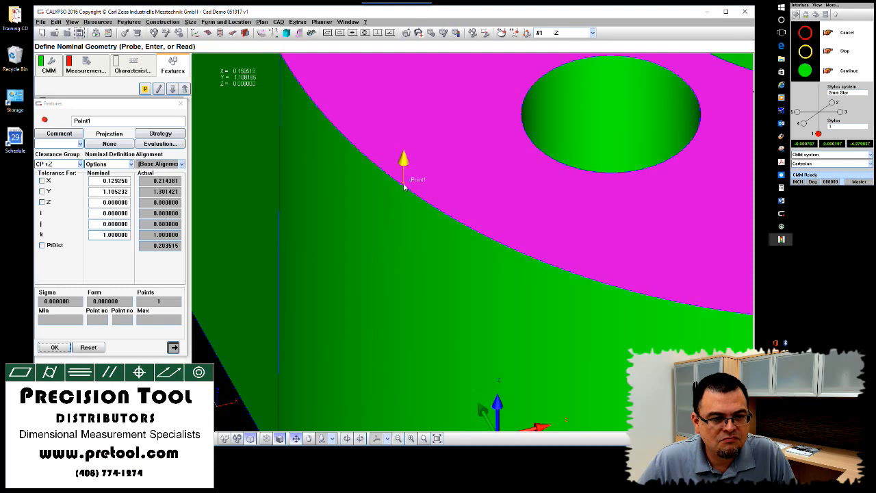
{"action": "left_click", "coordinate": [60, 347]}
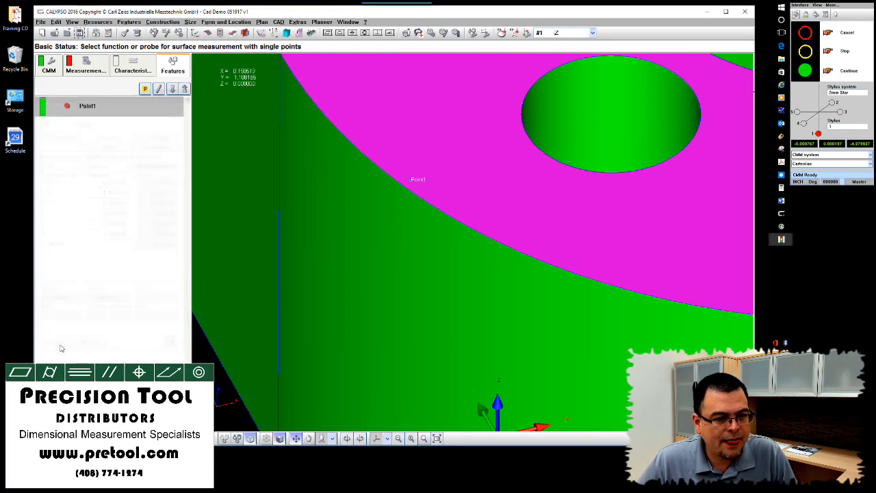
Check the repositioned point's nominal values and delete the point from the features list.
{"action": "double_click", "coordinate": [98, 110]}
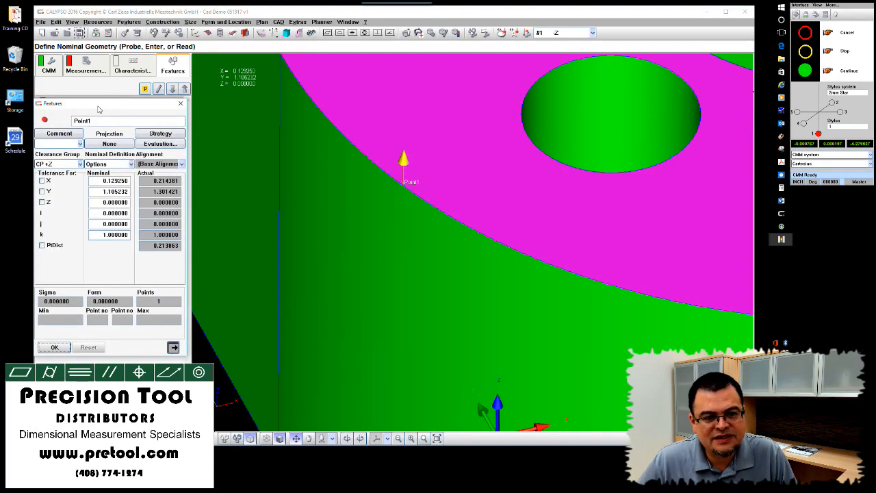
{"action": "left_click", "coordinate": [55, 347]}
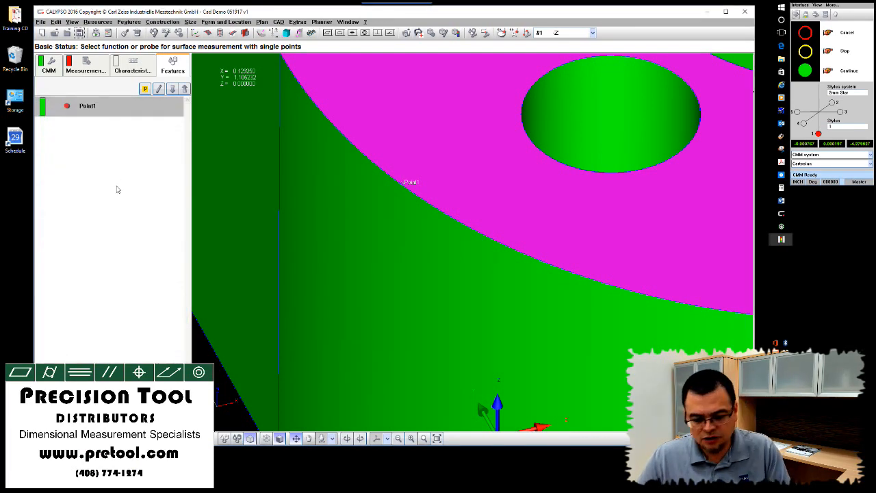
{"action": "key", "text": "Delete"}
{"action": "left_click", "coordinate": [96, 200]}
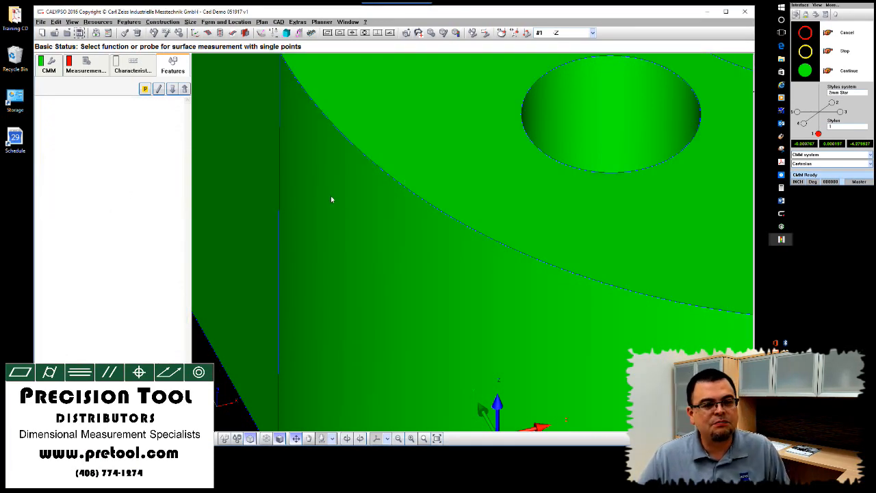
Use CAD Model Transformation to translate the block model by 1 in X.
{"action": "scroll", "coordinate": [582, 191], "scroll_direction": "down", "scroll_amount": 6}
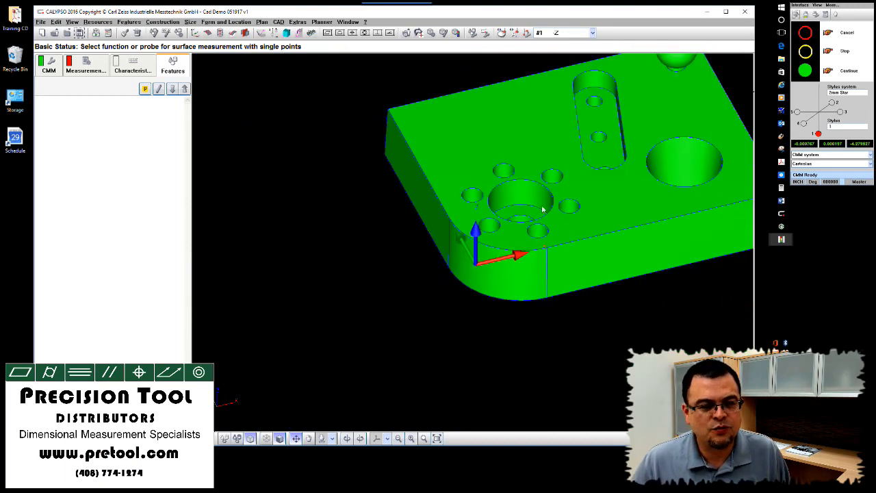
{"action": "left_click_drag", "start_coordinate": [652, 284], "coordinate": [541, 313]}
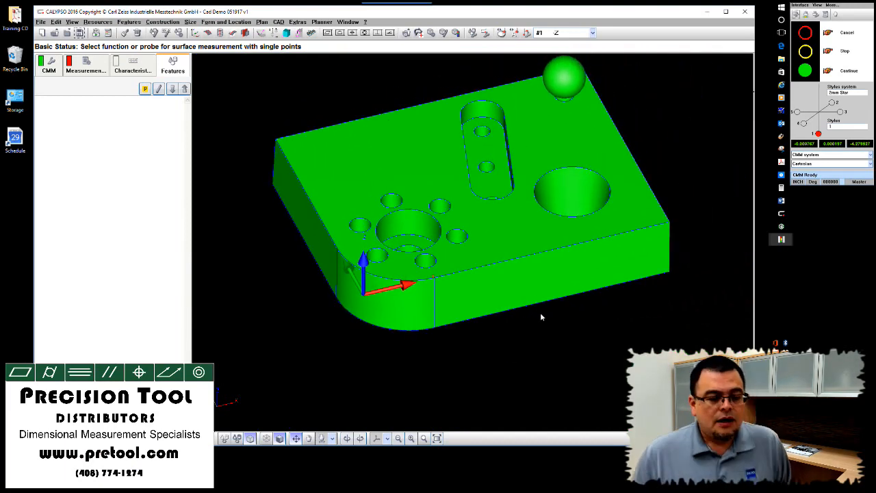
{"action": "mouse_move", "coordinate": [541, 312]}
{"action": "right_mouse_down"}
{"action": "mouse_move", "coordinate": [540, 294]}
{"action": "mouse_move", "coordinate": [540, 302]}
{"action": "right_mouse_up"}
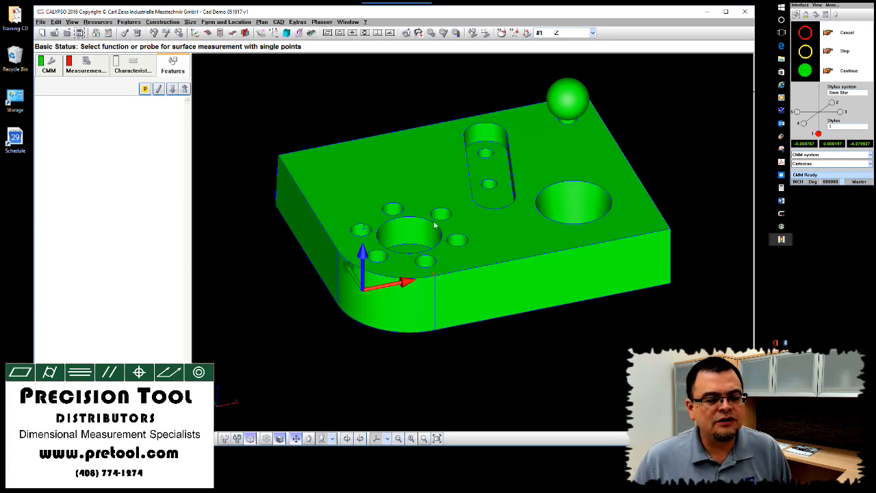
{"action": "mouse_move", "coordinate": [462, 242]}
{"action": "right_mouse_down"}
{"action": "mouse_move", "coordinate": [473, 250]}
{"action": "mouse_move", "coordinate": [467, 272]}
{"action": "mouse_move", "coordinate": [464, 226]}
{"action": "mouse_move", "coordinate": [467, 239]}
{"action": "mouse_move", "coordinate": [449, 237]}
{"action": "mouse_move", "coordinate": [478, 247]}
{"action": "mouse_move", "coordinate": [465, 230]}
{"action": "mouse_move", "coordinate": [470, 237]}
{"action": "right_mouse_up"}
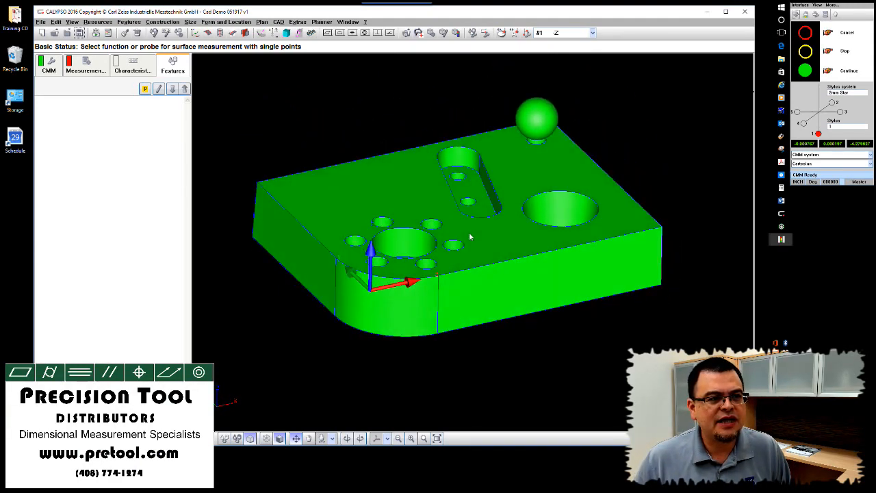
{"action": "left_click", "coordinate": [278, 22]}
{"action": "mouse_move", "coordinate": [333, 94]}
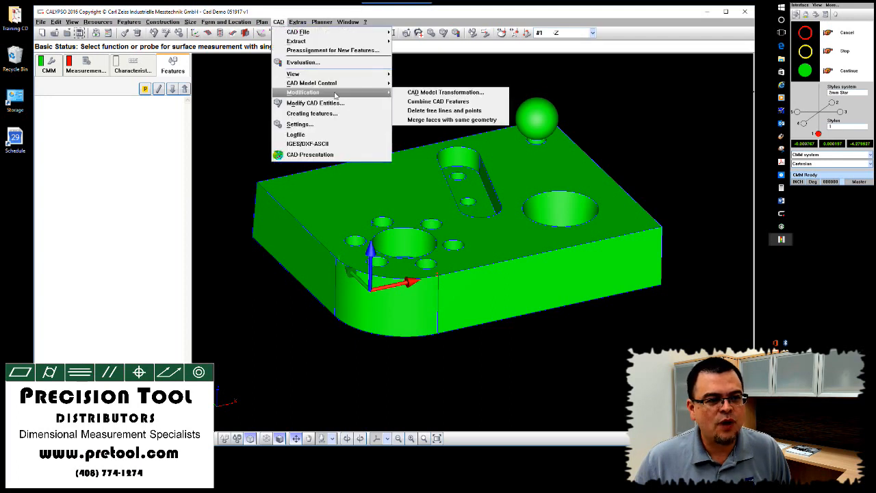
{"action": "left_click", "coordinate": [420, 97]}
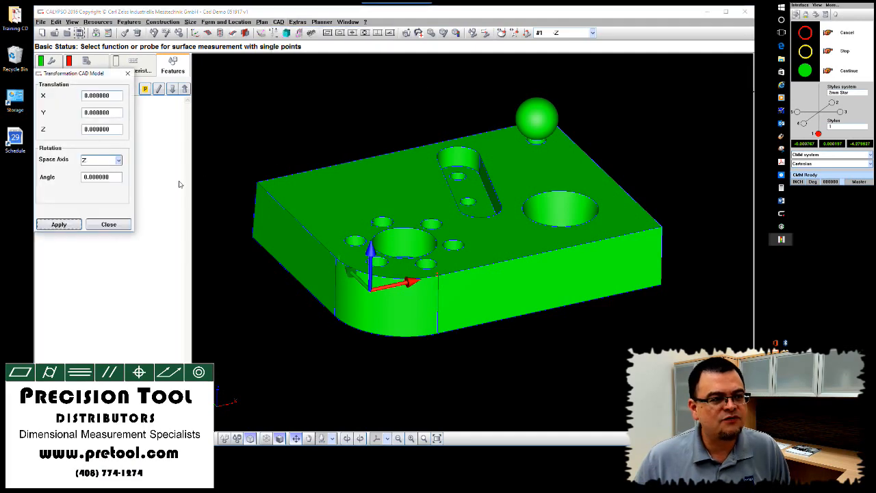
{"action": "left_click_drag", "start_coordinate": [413, 220], "coordinate": [418, 245]}
{"action": "scroll", "coordinate": [418, 239], "scroll_direction": "down", "scroll_amount": 9}
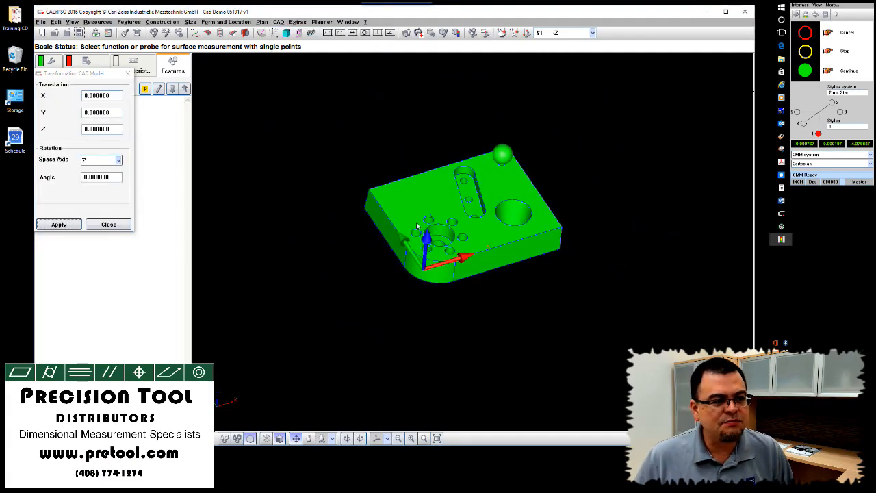
{"action": "scroll", "coordinate": [385, 224], "scroll_direction": "up", "scroll_amount": 5}
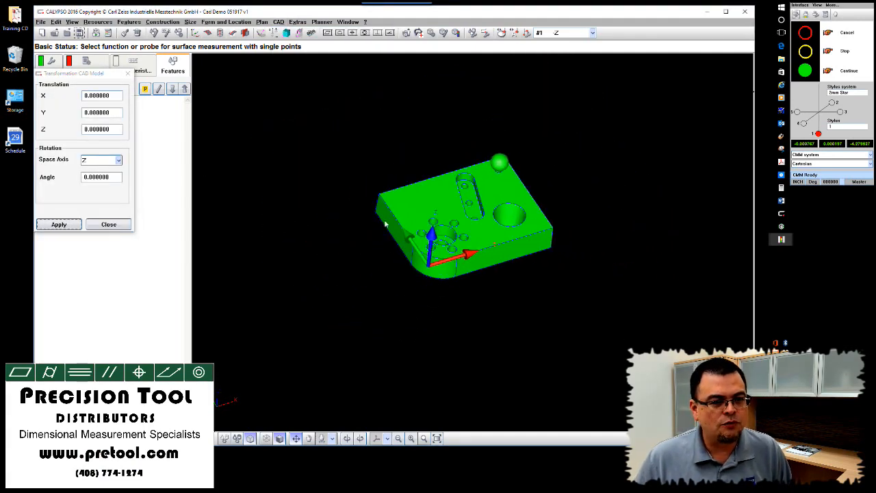
{"action": "double_click", "coordinate": [113, 96]}
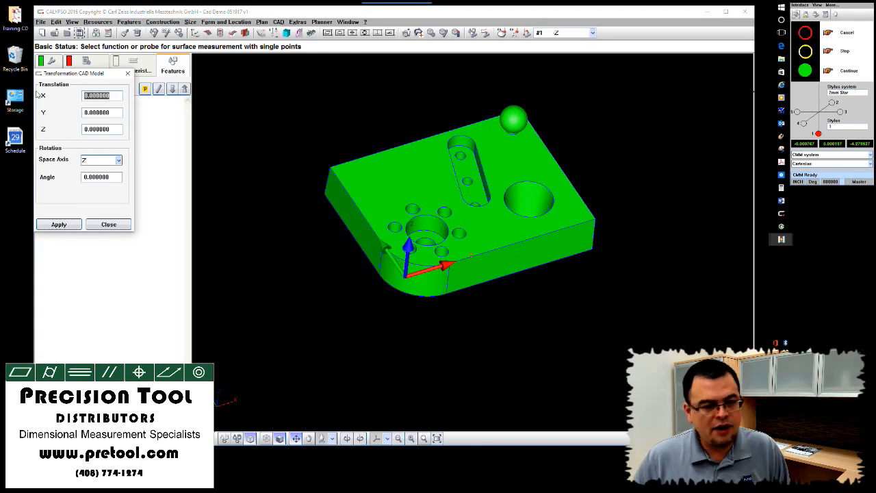
{"action": "type", "text": "1"}
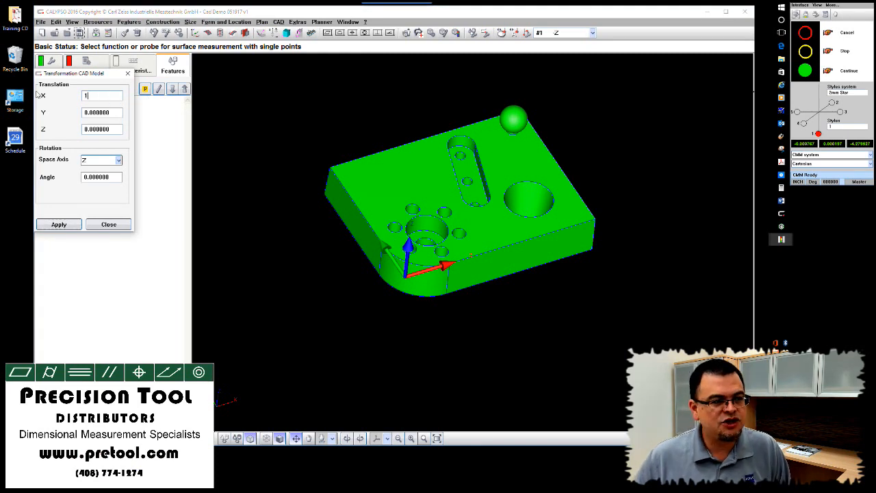
{"action": "left_click", "coordinate": [65, 225]}
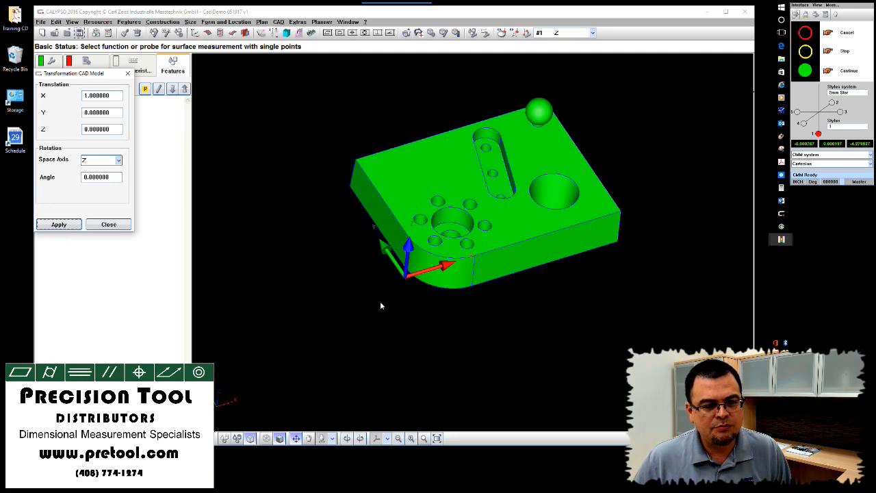
Check the block's offset from the coordinate origin and translate the model by -1 in X.
{"action": "left_click", "coordinate": [380, 301]}
{"action": "mouse_move", "coordinate": [389, 322]}
{"action": "middle_mouse_down"}
{"action": "mouse_move", "coordinate": [402, 355]}
{"action": "mouse_move", "coordinate": [388, 327]}
{"action": "middle_mouse_up"}
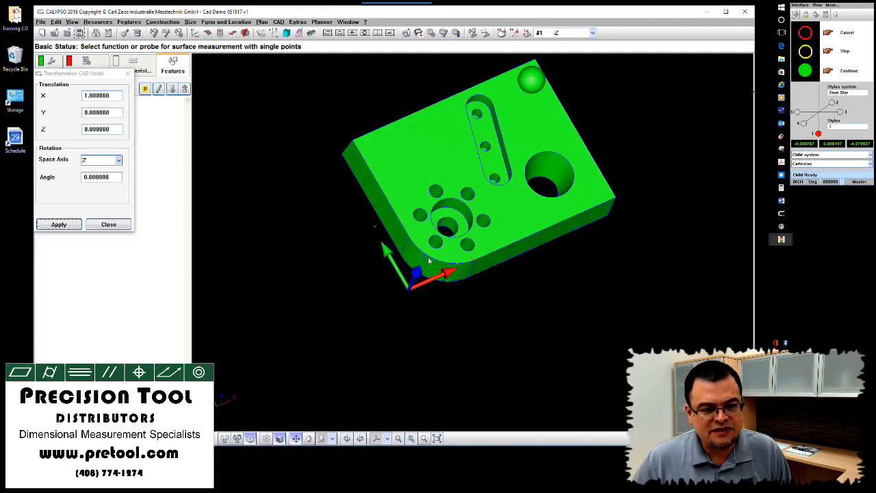
{"action": "middle_click_drag", "start_coordinate": [420, 350], "coordinate": [430, 320]}
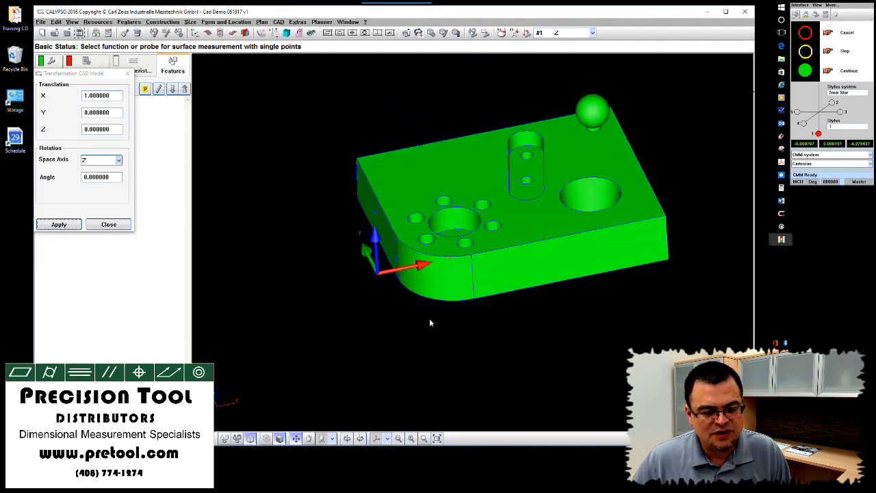
{"action": "scroll", "coordinate": [422, 318], "scroll_direction": "up", "scroll_amount": 3}
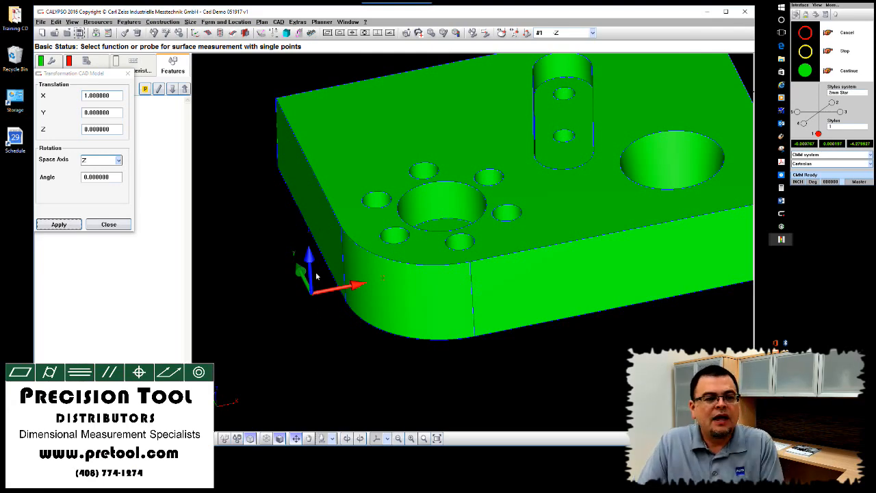
{"action": "scroll", "coordinate": [316, 276], "scroll_direction": "down", "scroll_amount": 2}
{"action": "middle_click_drag", "start_coordinate": [317, 258], "coordinate": [361, 287]}
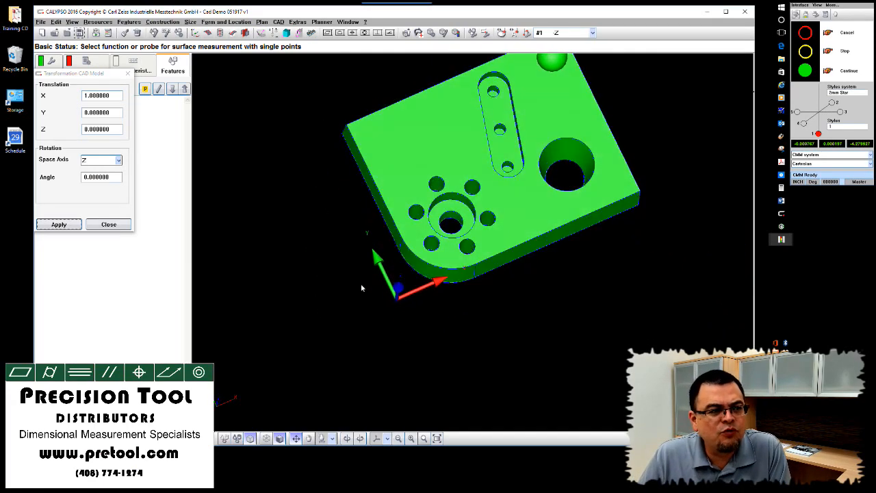
{"action": "left_click", "coordinate": [84, 96]}
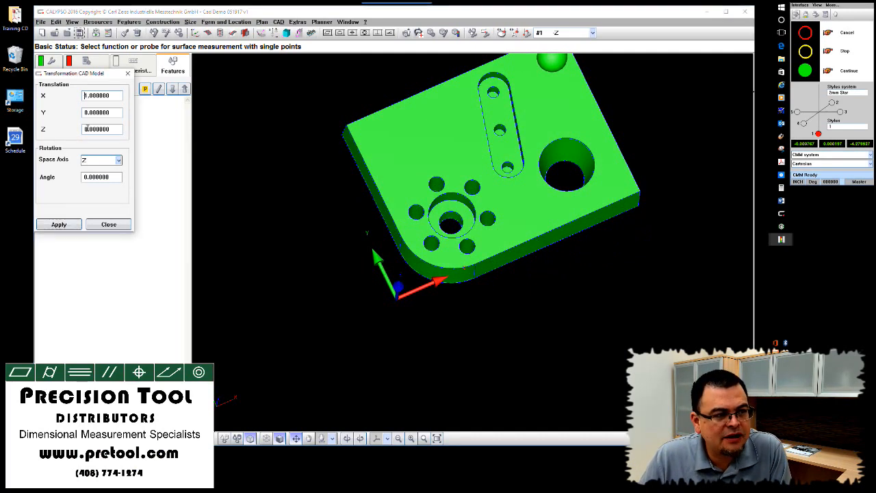
{"action": "type", "text": "-"}
{"action": "left_click", "coordinate": [55, 225]}
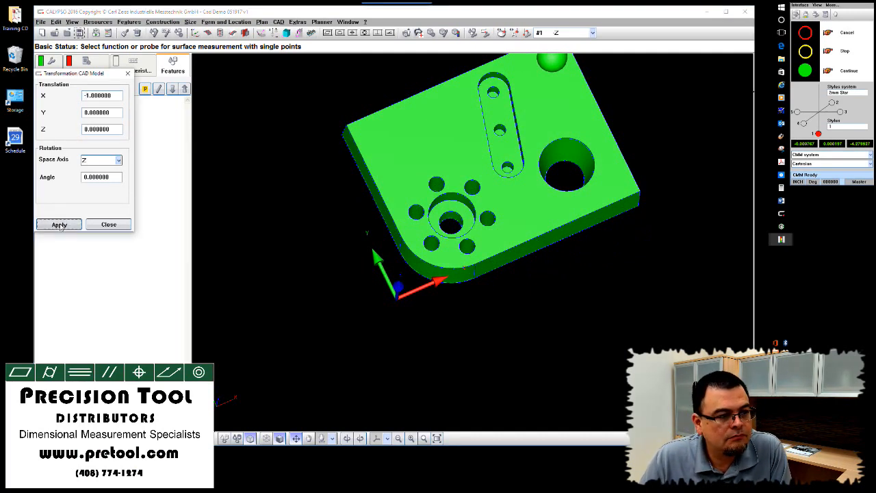
Define a point on the block's end face beside the large hole at about X 7.4803, Y 1.2209, Z -0.6890.
{"action": "left_click_drag", "start_coordinate": [295, 296], "coordinate": [243, 254]}
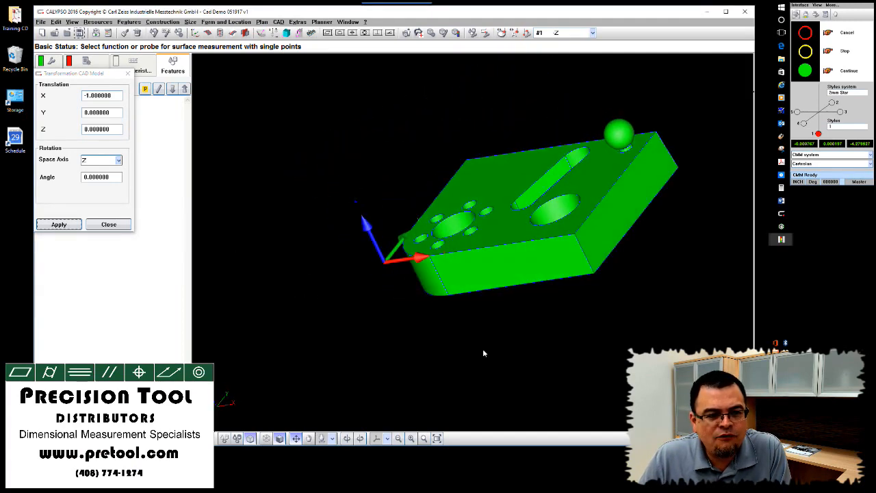
{"action": "left_click_drag", "start_coordinate": [483, 353], "coordinate": [377, 328]}
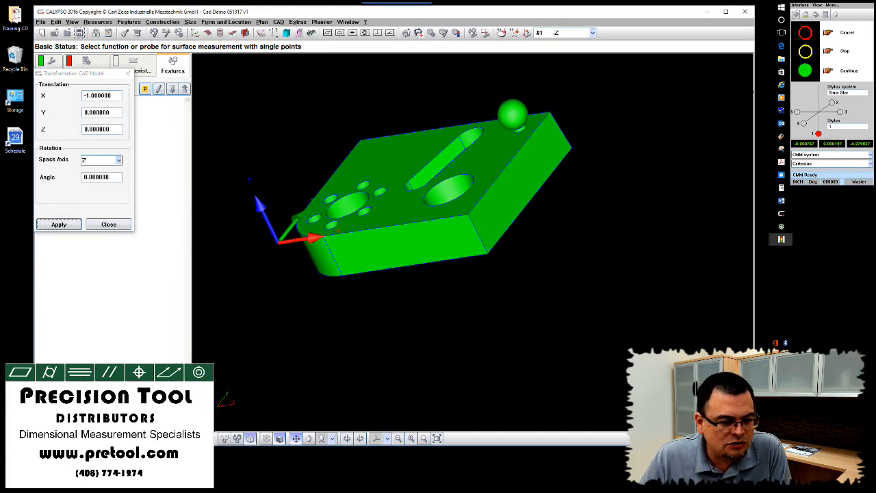
{"action": "right_click", "coordinate": [193, 298]}
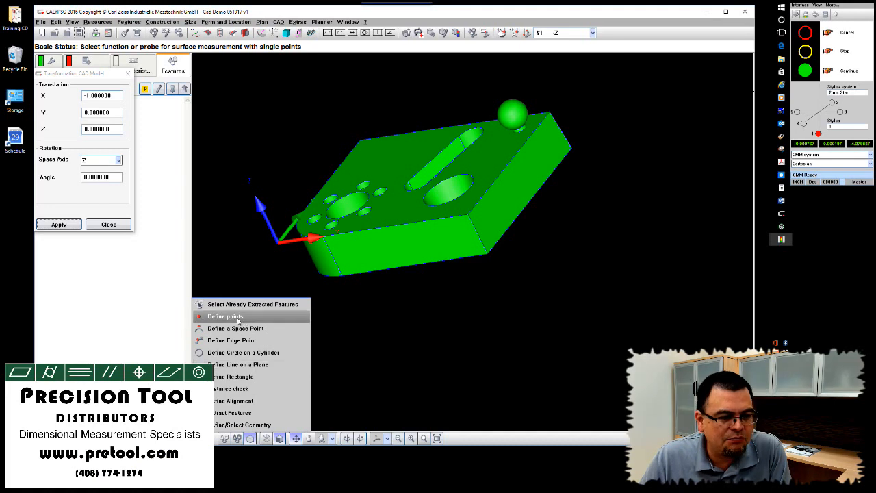
{"action": "left_click", "coordinate": [233, 316]}
{"action": "left_click", "coordinate": [496, 213]}
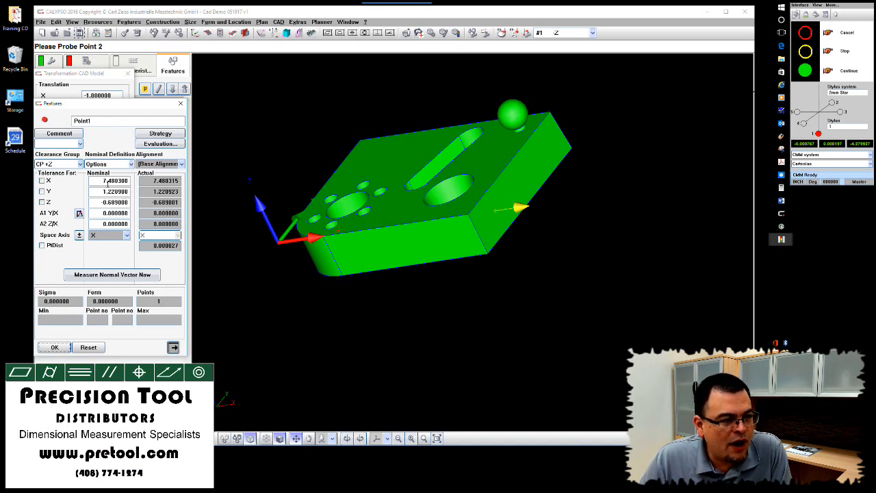
Set the end-face point's nominal X to 7.480315.
{"action": "left_click_drag", "start_coordinate": [100, 180], "coordinate": [130, 181]}
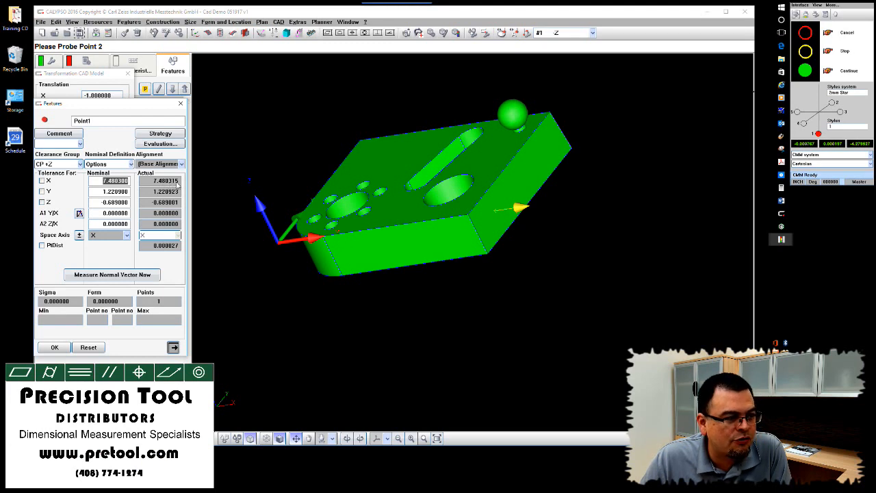
{"action": "left_click", "coordinate": [122, 180]}
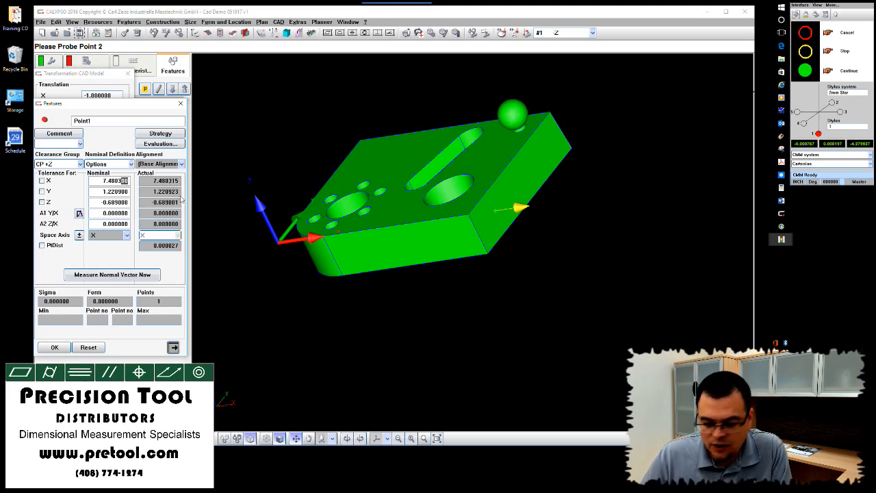
{"action": "type", "text": "15"}
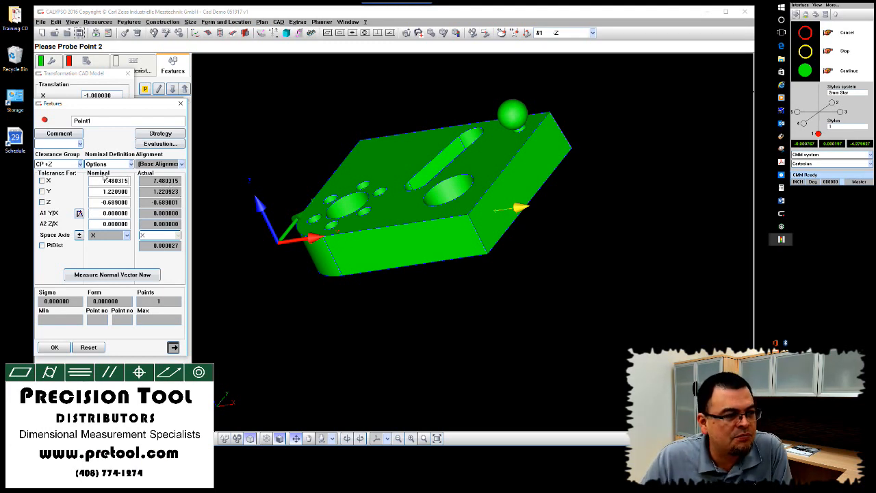
Copy the end-face point's nominal X value of 7.480315 and accept the point's definition.
{"action": "left_click_drag", "start_coordinate": [98, 180], "coordinate": [128, 181]}
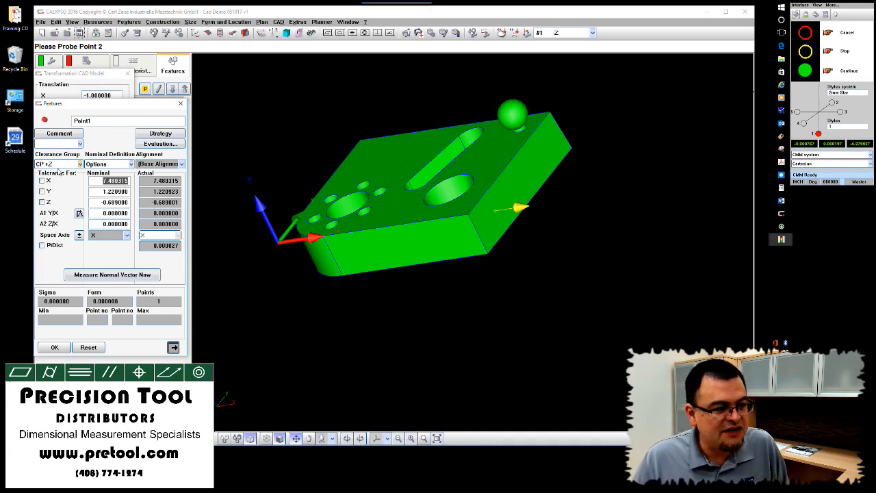
{"action": "right_click", "coordinate": [116, 180]}
{"action": "left_click", "coordinate": [147, 217]}
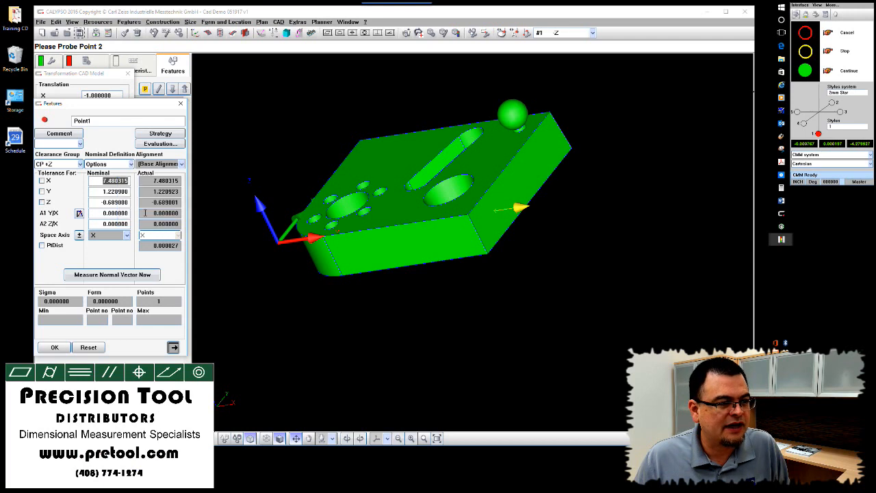
{"action": "left_click", "coordinate": [55, 347]}
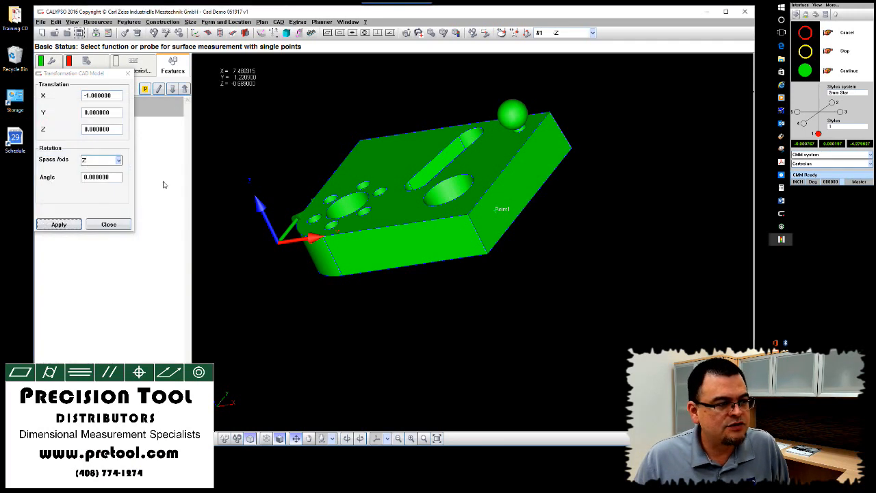
Reuse the copied value as the X translation and shift the CAD model by 7.480315 in X.
{"action": "left_click_drag", "start_coordinate": [119, 97], "coordinate": [21, 90]}
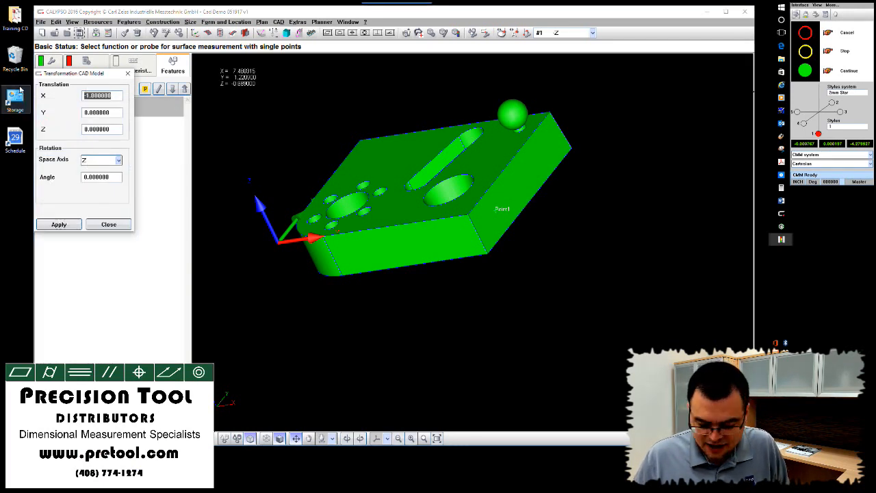
{"action": "key", "text": "Delete"}
{"action": "key", "text": "ctrl+v"}
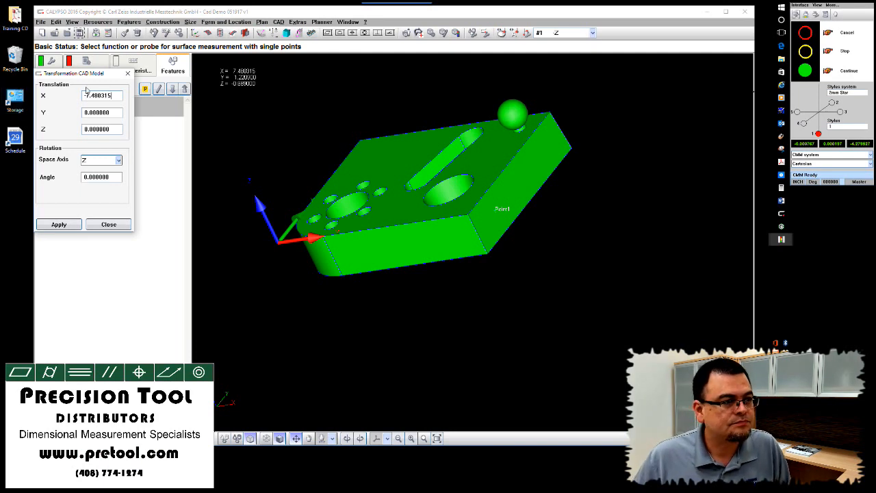
{"action": "left_click", "coordinate": [69, 225]}
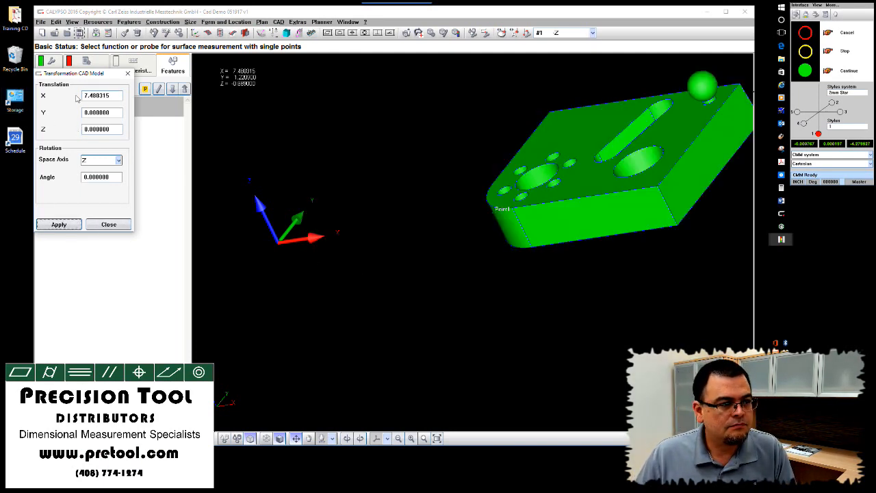
Translate the CAD model by -7.480315 in X twice to place the coordinate origin at the block's opposite end.
{"action": "type", "text": "-"}
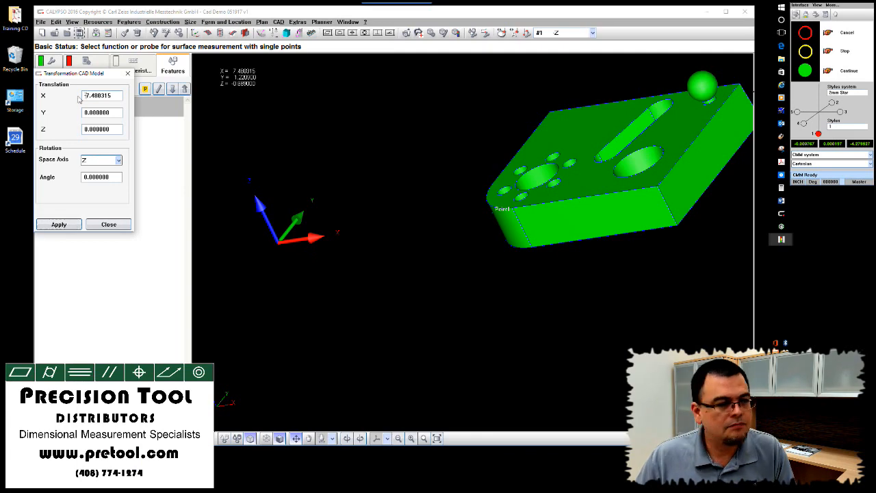
{"action": "left_click", "coordinate": [60, 225]}
{"action": "left_click_drag", "start_coordinate": [452, 324], "coordinate": [561, 294]}
Translate the CAD model by 7.480315 in X to restore the rounded corner to the origin, and close the transformation dialog.
{"action": "left_click", "coordinate": [86, 95]}
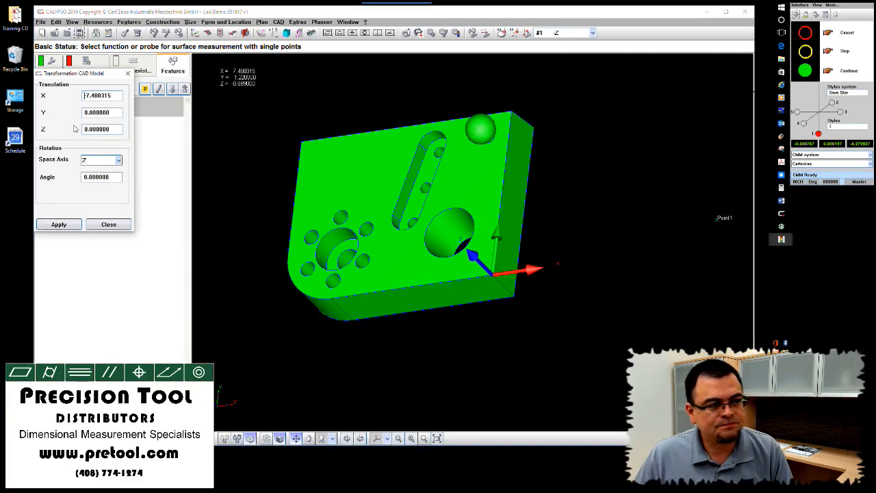
{"action": "key", "text": "BackSpace"}
{"action": "left_click", "coordinate": [62, 224]}
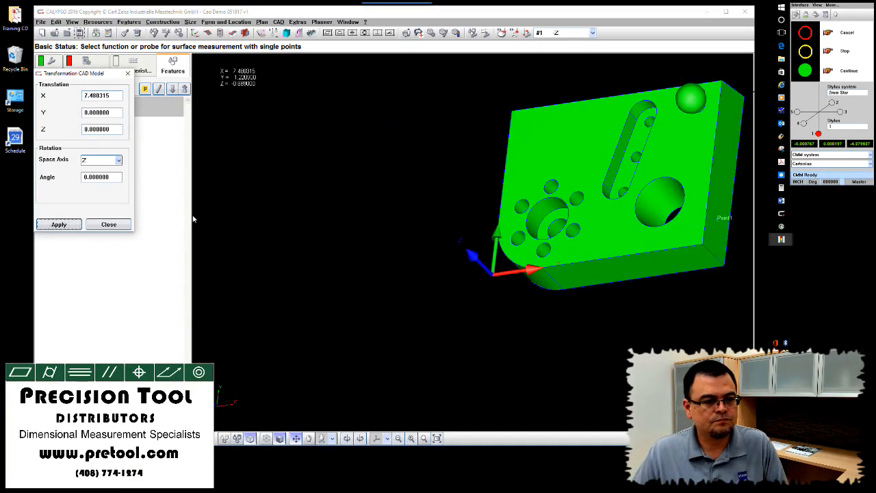
{"action": "left_click", "coordinate": [109, 225]}
Delete the Point1 feature from the measurement plan.
{"action": "left_click_drag", "start_coordinate": [444, 340], "coordinate": [548, 348]}
{"action": "middle_click_drag", "start_coordinate": [430, 318], "coordinate": [519, 300]}
{"action": "left_click", "coordinate": [109, 108]}
{"action": "key", "text": "Delete"}
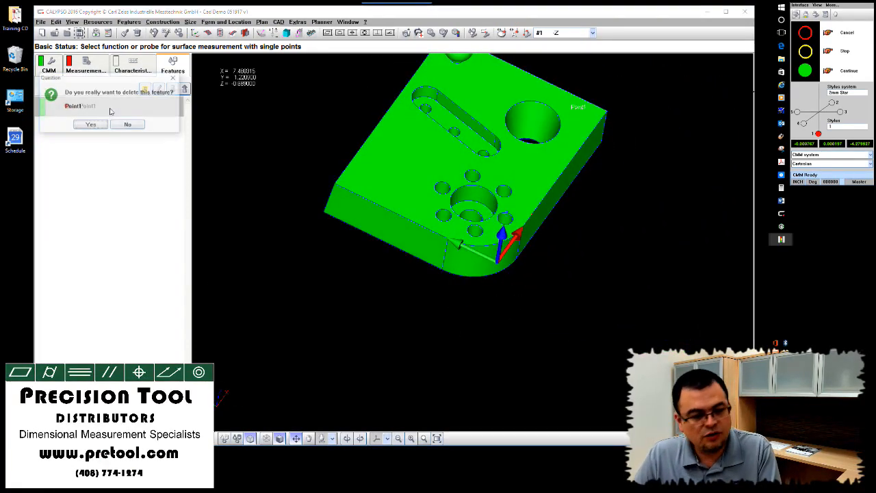
{"action": "left_click", "coordinate": [89, 125]}
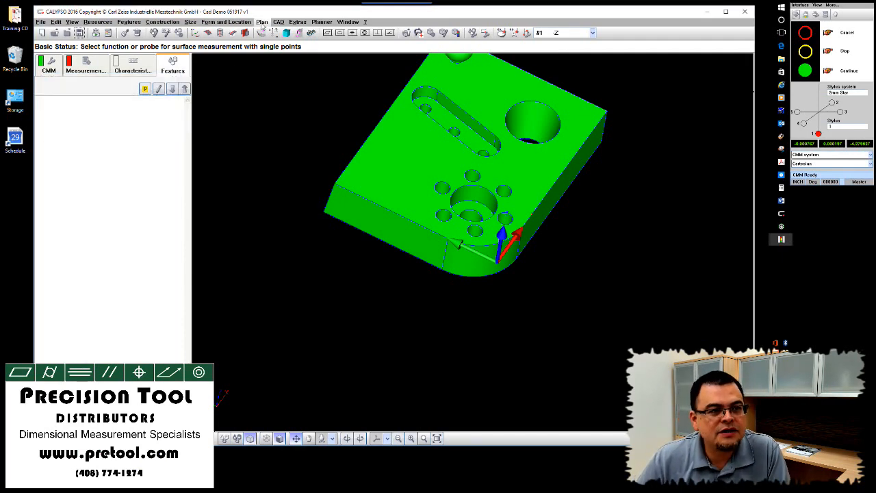
Use CAD Model Transformation to rotate the block model by 90 degrees about the Z axis.
{"action": "left_click", "coordinate": [279, 22]}
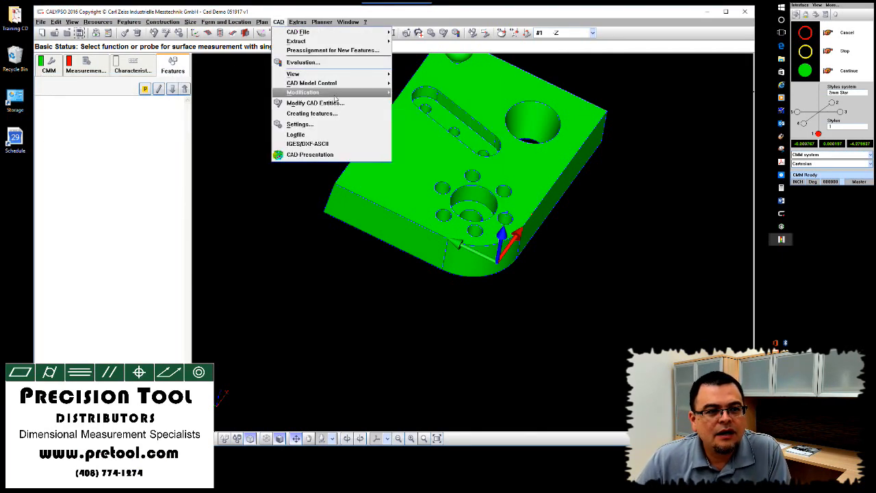
{"action": "mouse_move", "coordinate": [345, 95]}
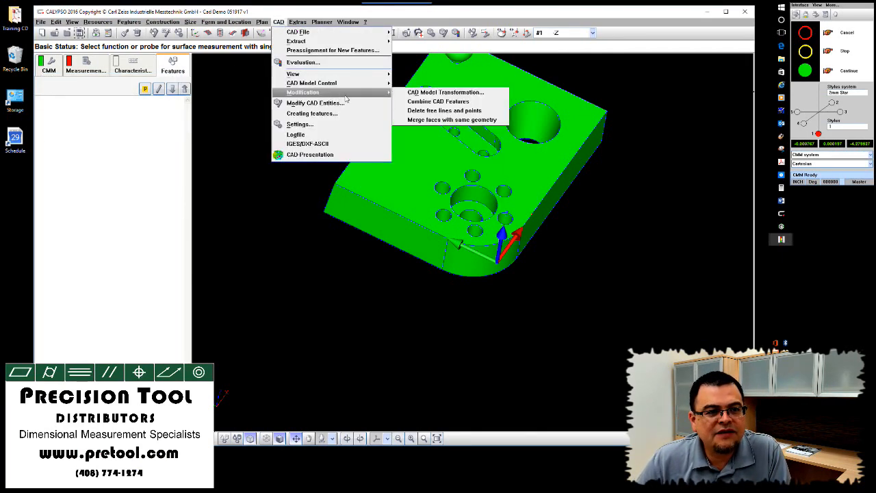
{"action": "left_click", "coordinate": [443, 93]}
{"action": "left_click_drag", "start_coordinate": [319, 252], "coordinate": [330, 310]}
{"action": "right_click_drag", "start_coordinate": [329, 310], "coordinate": [300, 306]}
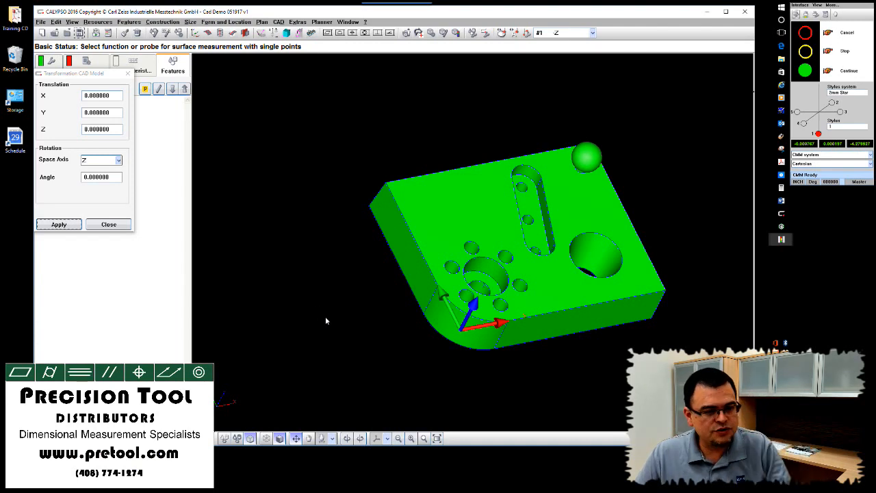
{"action": "left_click_drag", "start_coordinate": [326, 320], "coordinate": [300, 286]}
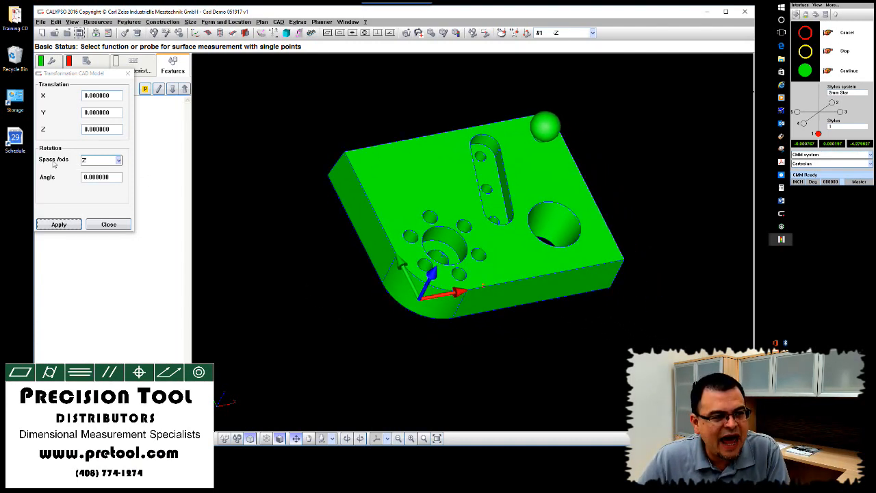
{"action": "mouse_move", "coordinate": [319, 270]}
{"action": "left_mouse_down"}
{"action": "mouse_move", "coordinate": [295, 262]}
{"action": "mouse_move", "coordinate": [308, 273]}
{"action": "left_mouse_up"}
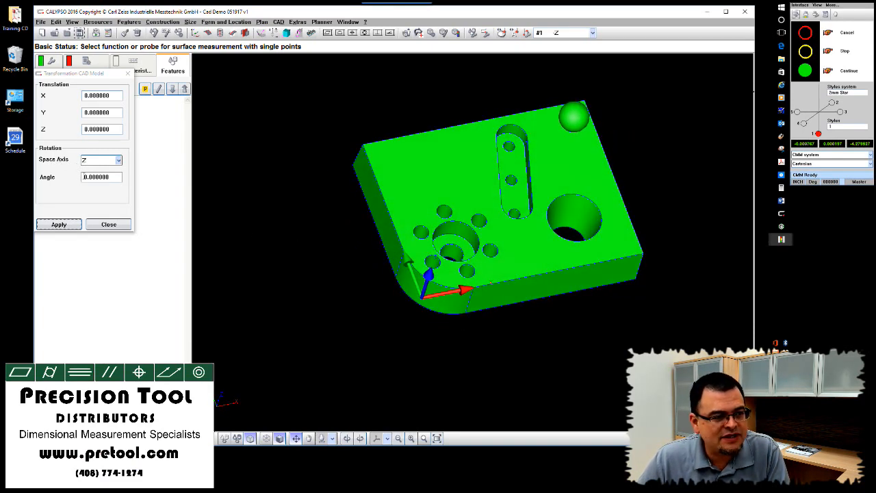
{"action": "type", "text": "9"}
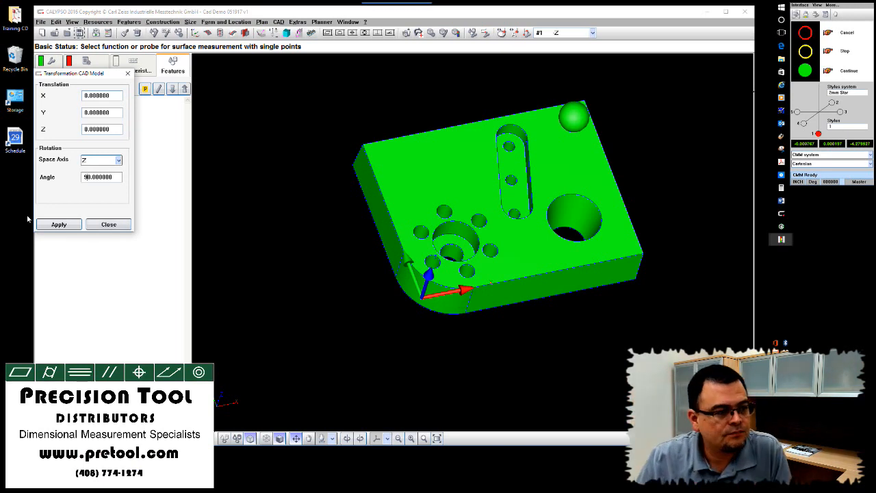
{"action": "left_click", "coordinate": [58, 225]}
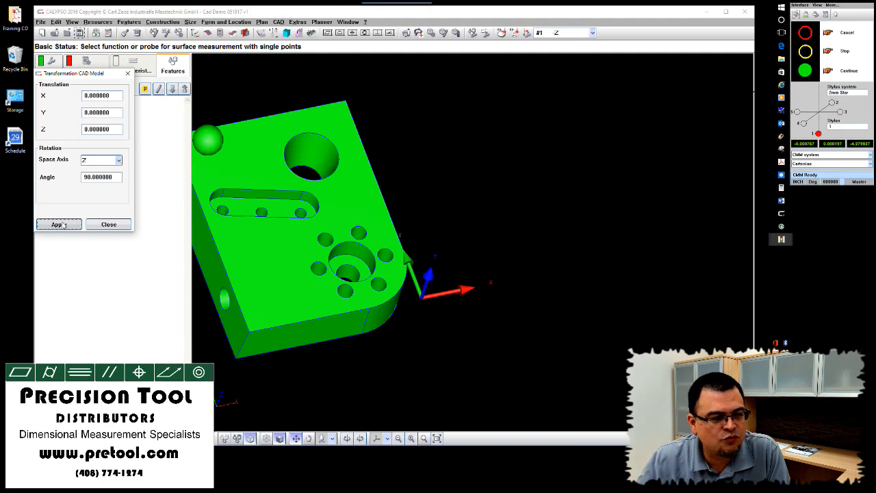
Keep rotating the block in 90-degree increments about Z until it is back in its starting orientation.
{"action": "left_click", "coordinate": [58, 224]}
{"action": "left_click", "coordinate": [58, 225]}
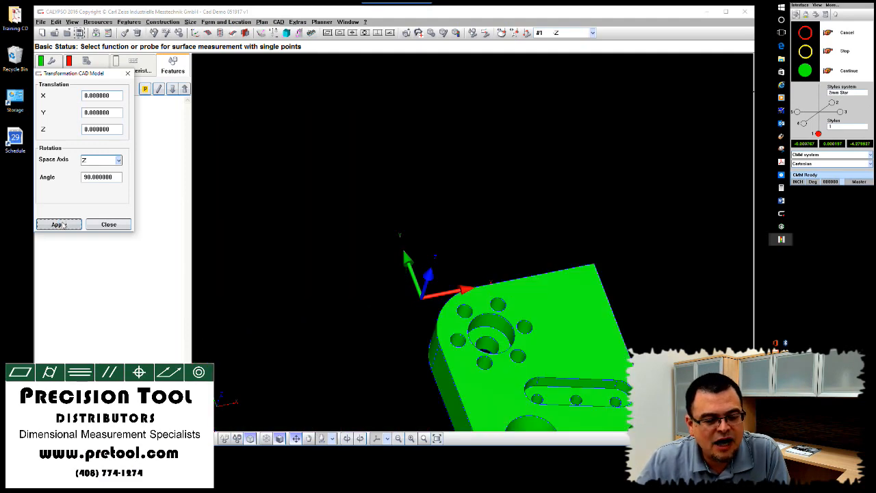
{"action": "left_click", "coordinate": [58, 225]}
{"action": "left_click", "coordinate": [58, 225]}
{"action": "left_click", "coordinate": [58, 224]}
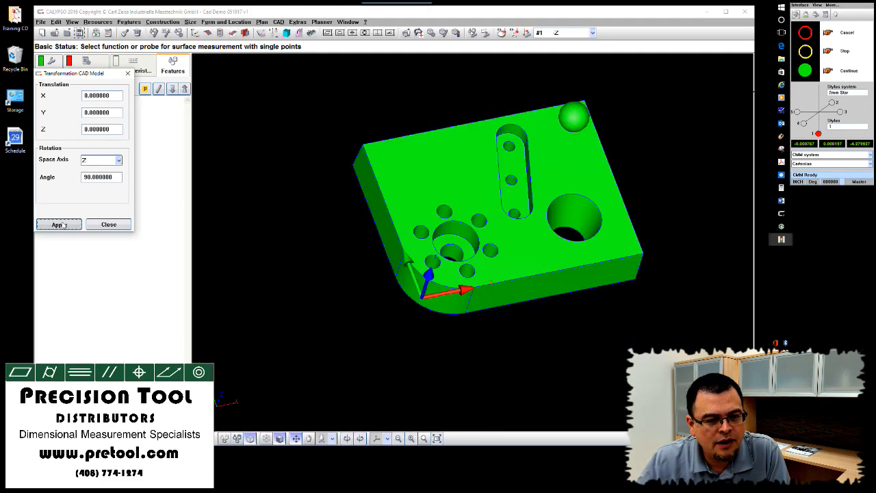
{"action": "left_click", "coordinate": [59, 225]}
{"action": "left_click", "coordinate": [64, 226]}
{"action": "left_click", "coordinate": [64, 225]}
{"action": "left_click", "coordinate": [63, 226]}
{"action": "left_click", "coordinate": [64, 225]}
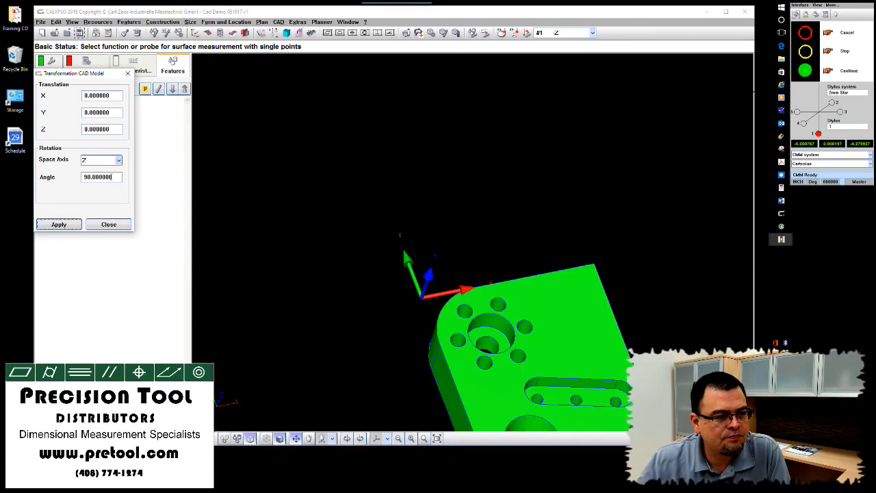
{"action": "left_click", "coordinate": [59, 224]}
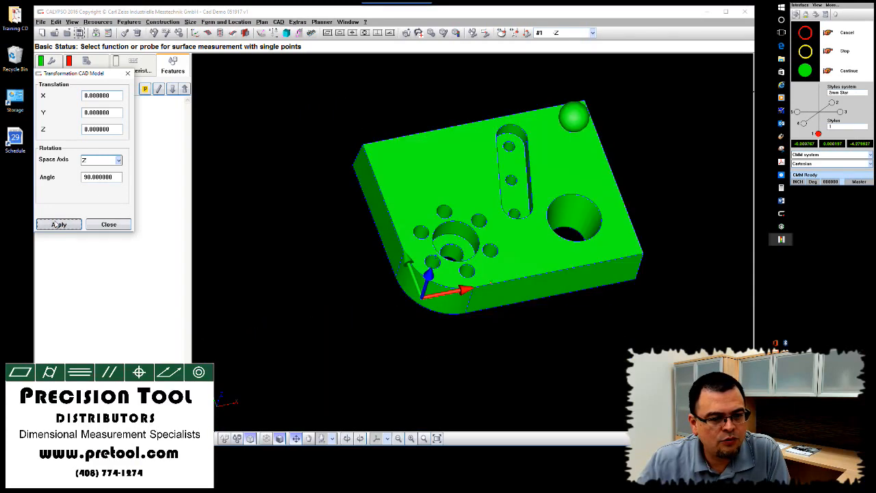
Rotate the block in 90-degree increments about the X axis until it is back in its starting orientation.
{"action": "left_click", "coordinate": [119, 160]}
{"action": "left_click", "coordinate": [119, 170]}
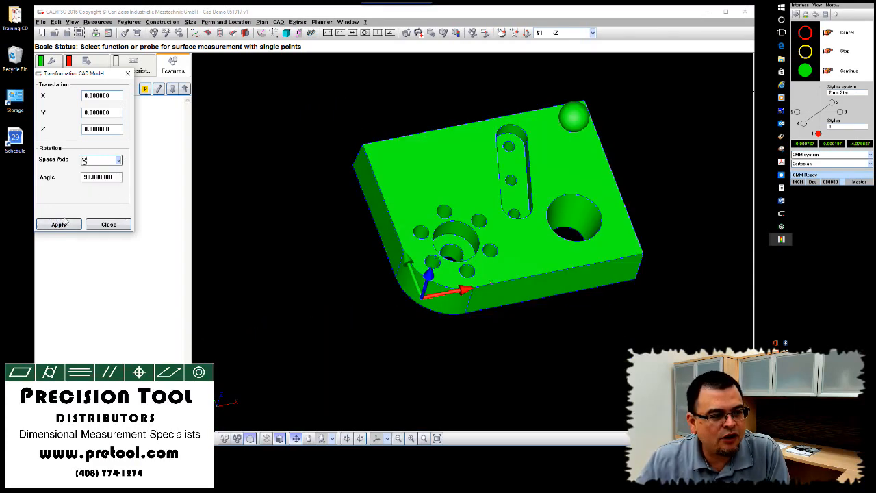
{"action": "left_click", "coordinate": [58, 224]}
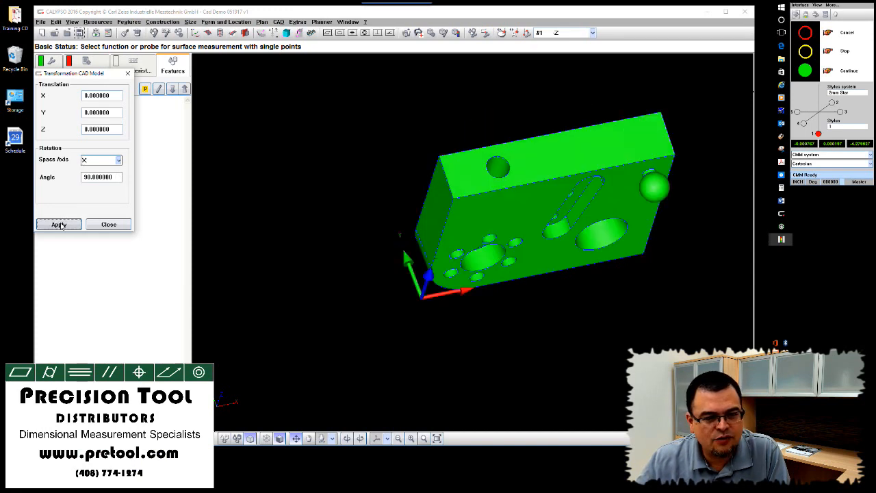
{"action": "left_click", "coordinate": [59, 224]}
{"action": "left_click", "coordinate": [59, 224]}
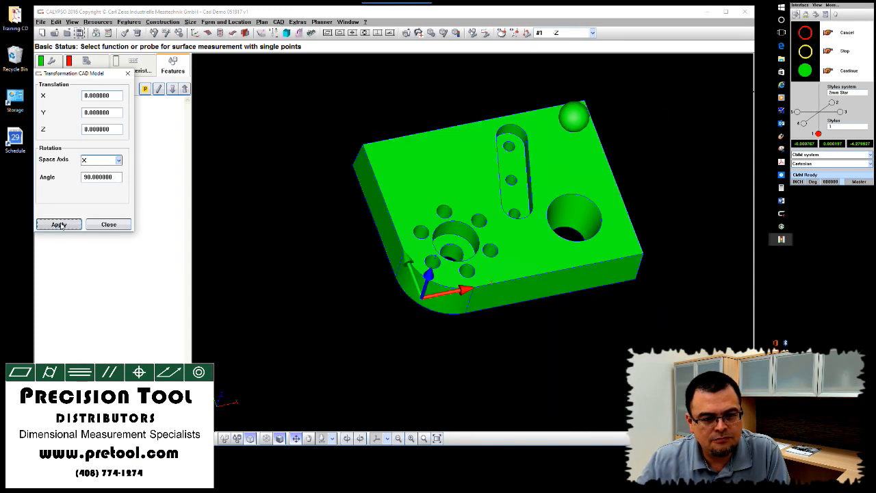
Rotate the block in 90-degree increments about Y through a full turn, and close the transformation dialog.
{"action": "left_click", "coordinate": [119, 159]}
{"action": "left_click", "coordinate": [99, 179]}
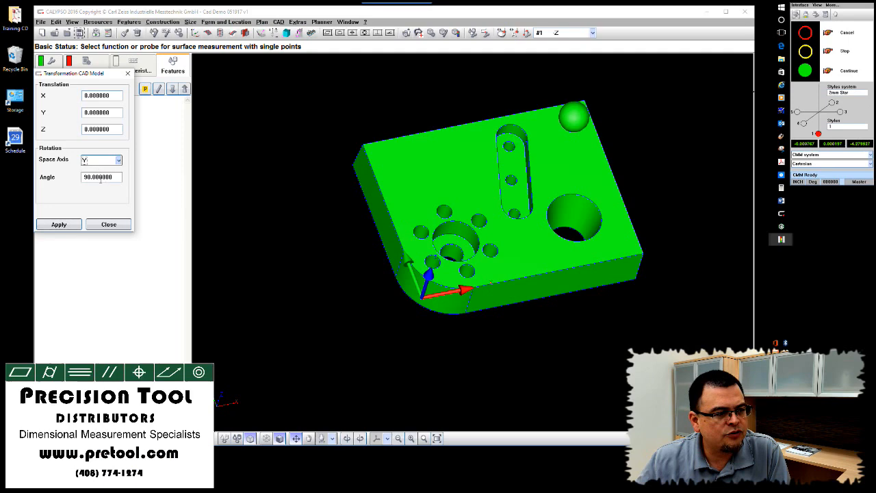
{"action": "left_click", "coordinate": [59, 225]}
{"action": "left_click", "coordinate": [59, 224]}
{"action": "left_click", "coordinate": [59, 224]}
{"action": "left_click", "coordinate": [59, 224]}
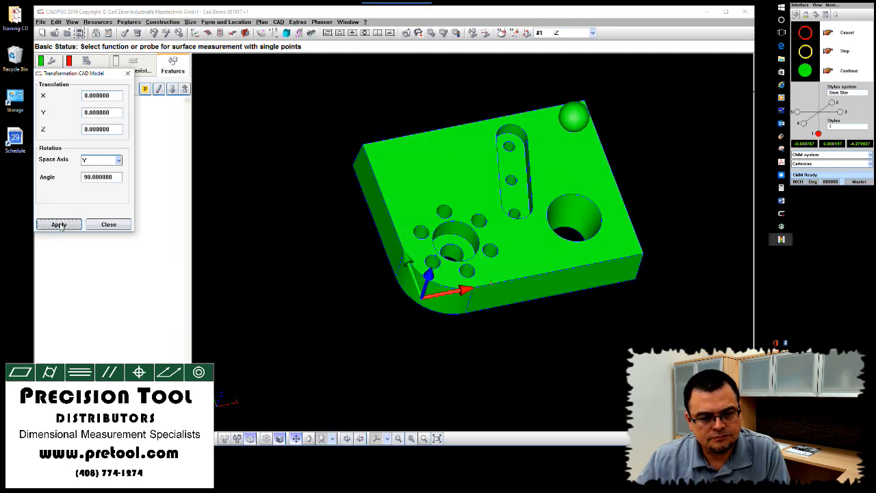
{"action": "middle_click_drag", "start_coordinate": [242, 308], "coordinate": [216, 305]}
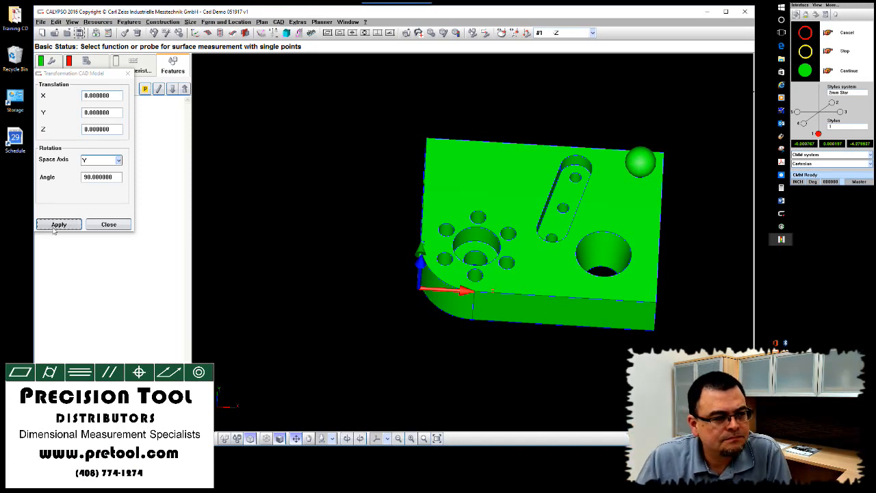
{"action": "mouse_move", "coordinate": [305, 253]}
{"action": "middle_mouse_down"}
{"action": "mouse_move", "coordinate": [316, 243]}
{"action": "mouse_move", "coordinate": [298, 248]}
{"action": "mouse_move", "coordinate": [319, 259]}
{"action": "mouse_move", "coordinate": [290, 250]}
{"action": "middle_mouse_up"}
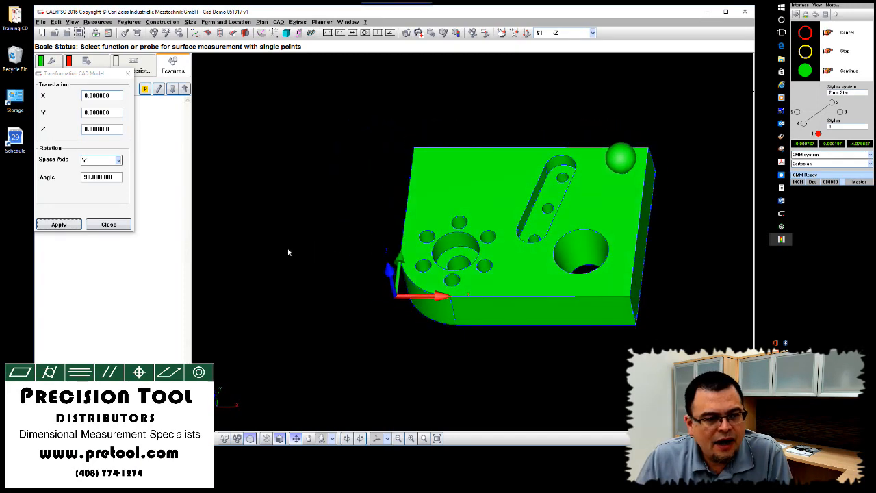
{"action": "left_click", "coordinate": [110, 224]}
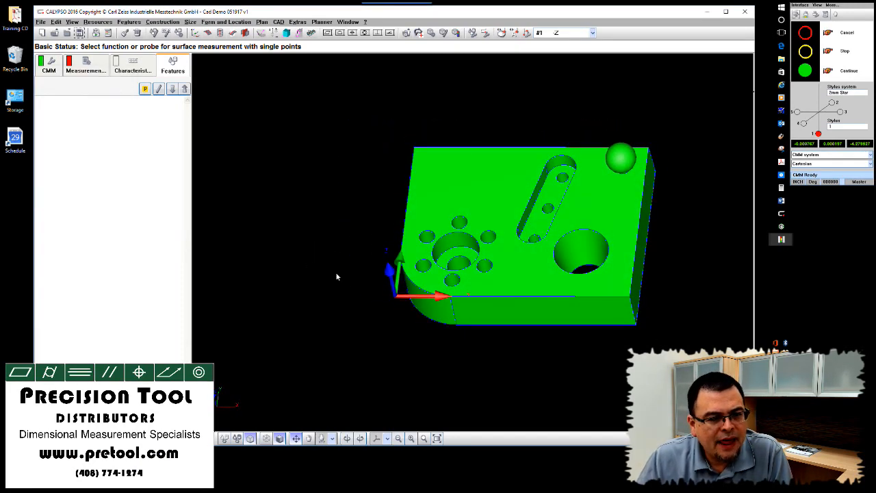
Extract a plane feature from the block's end face beside the large hole.
{"action": "middle_click_drag", "start_coordinate": [335, 271], "coordinate": [294, 264]}
{"action": "middle_click_drag", "start_coordinate": [559, 327], "coordinate": [513, 325]}
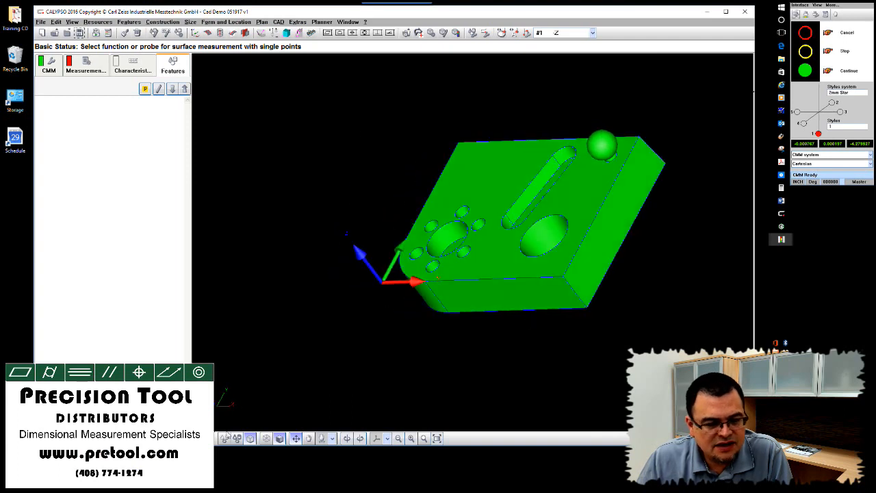
{"action": "right_click", "coordinate": [193, 432]}
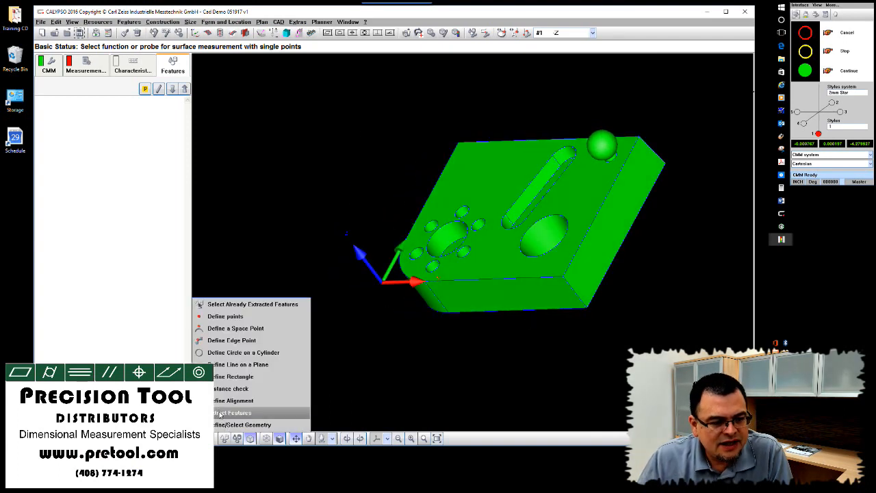
{"action": "left_click", "coordinate": [219, 412]}
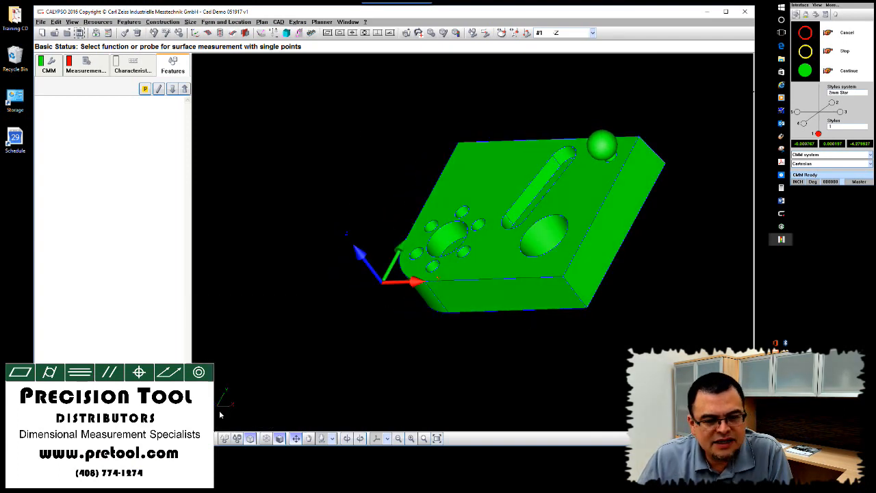
{"action": "left_click", "coordinate": [584, 264]}
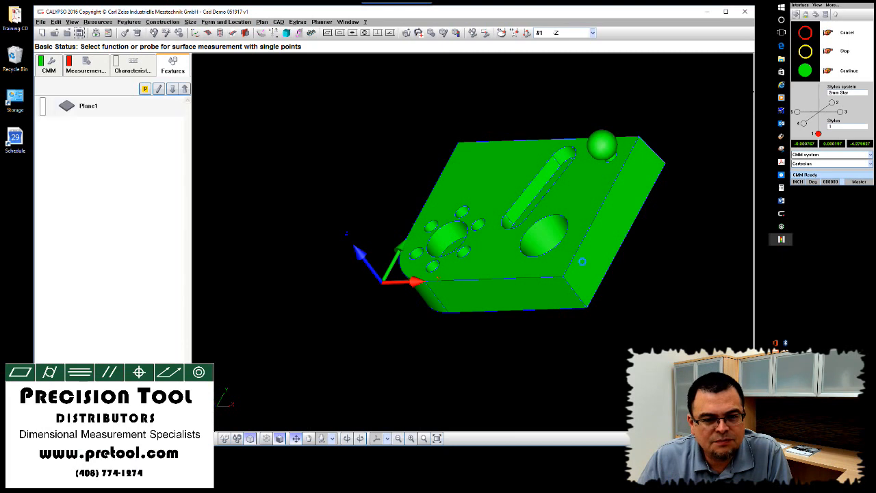
Open the drawing Numbered training block1.pdf in Adobe Acrobat Pro.
{"action": "double_click", "coordinate": [14, 19]}
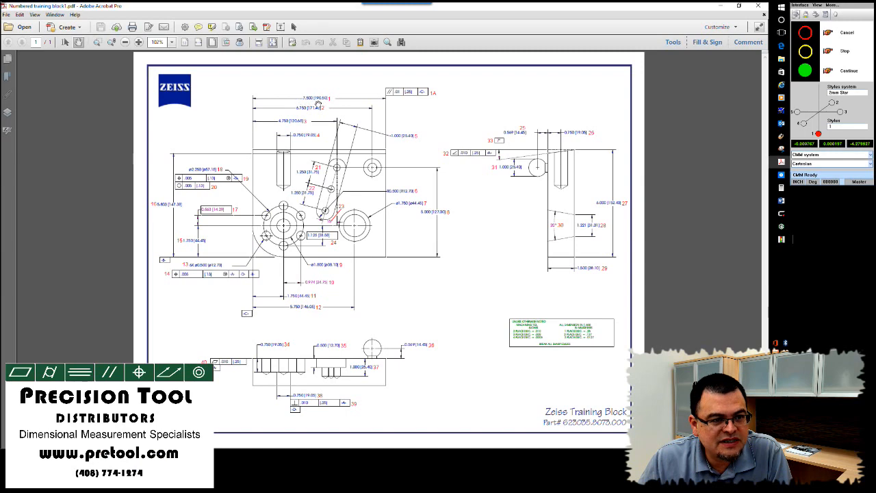
Return to CALYPSO, set the nominal X value of Plane1 to 7.500000, and accept the feature definition.
{"action": "left_click", "coordinate": [725, 11]}
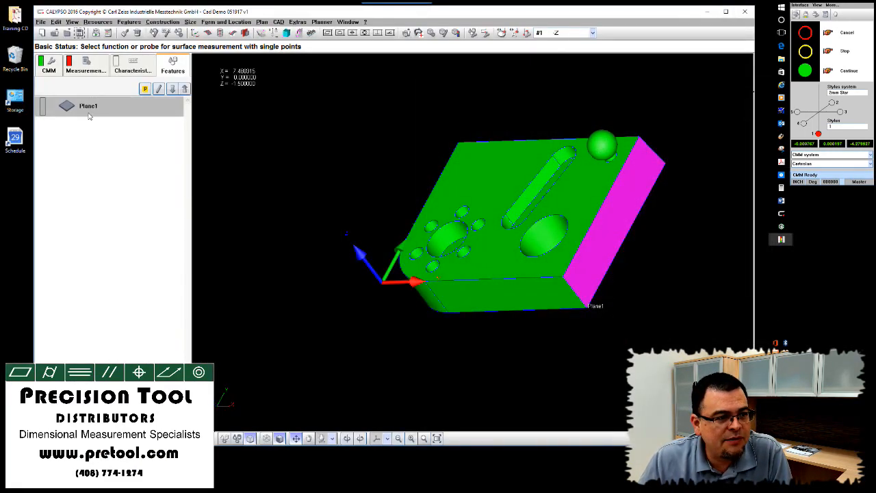
{"action": "left_click", "coordinate": [90, 183]}
{"action": "left_click", "coordinate": [90, 107]}
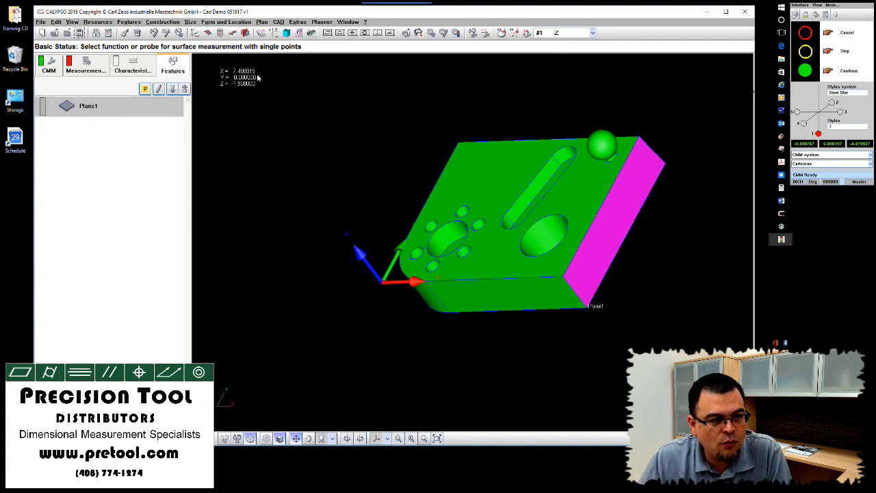
{"action": "double_click", "coordinate": [139, 109]}
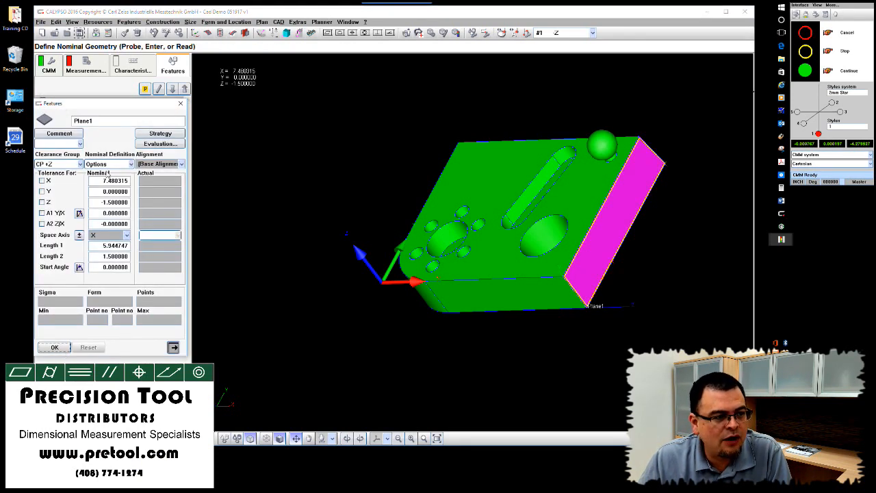
{"action": "double_click", "coordinate": [112, 180]}
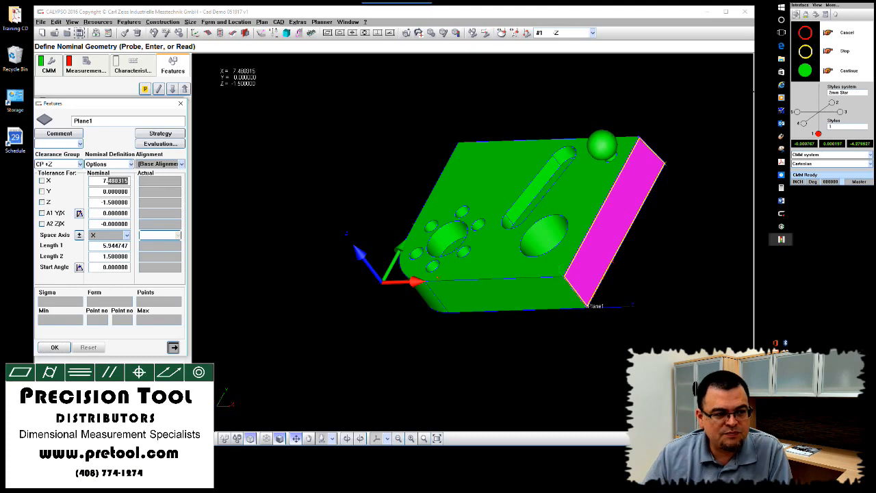
{"action": "type", "text": "5"}
{"action": "key", "text": "Return"}
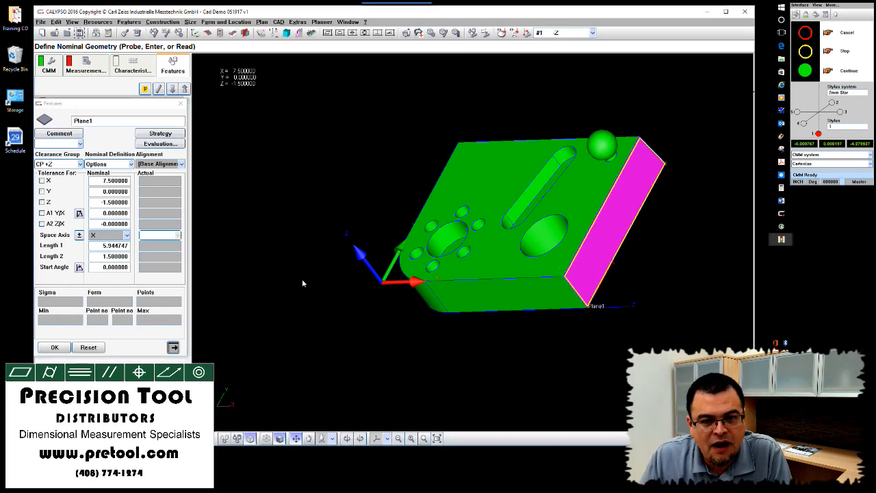
{"action": "left_click_drag", "start_coordinate": [301, 278], "coordinate": [351, 277]}
{"action": "scroll", "coordinate": [358, 281], "scroll_direction": "up", "scroll_amount": 3}
{"action": "scroll", "coordinate": [359, 282], "scroll_direction": "up", "scroll_amount": 1}
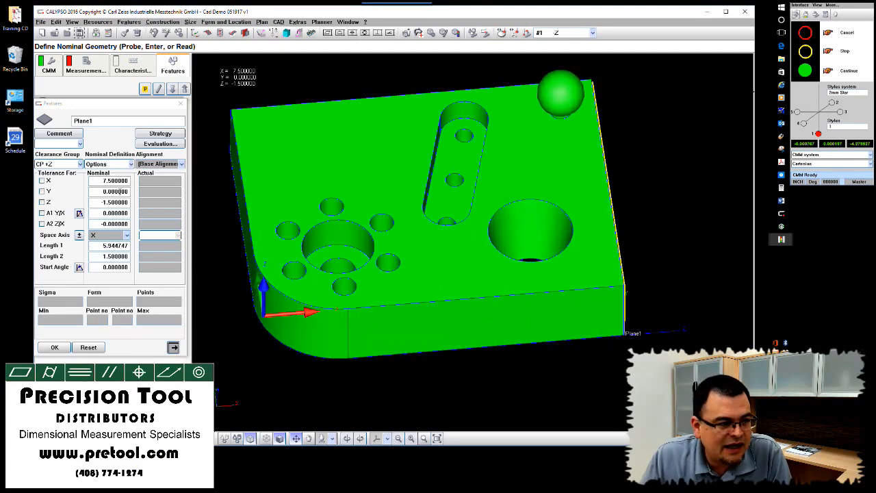
{"action": "left_click", "coordinate": [105, 179]}
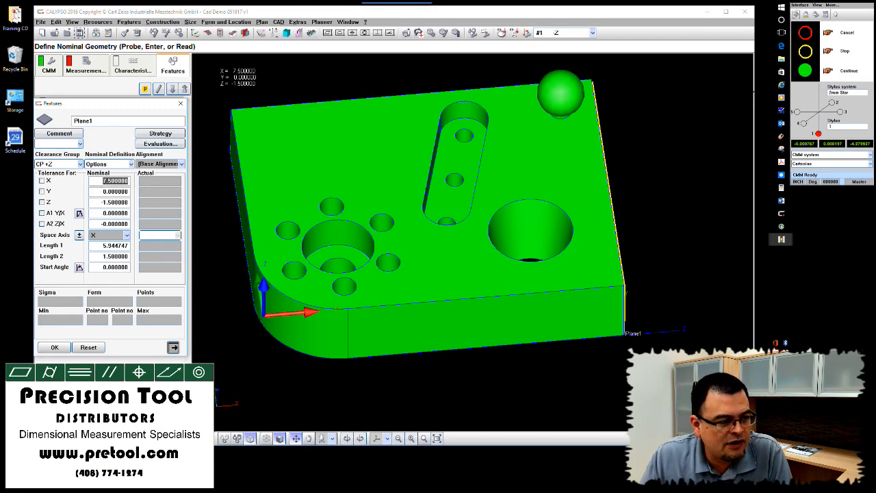
{"action": "left_click", "coordinate": [61, 347]}
Delete the Plane1 feature from the measurement plan.
{"action": "key", "text": "Delete"}
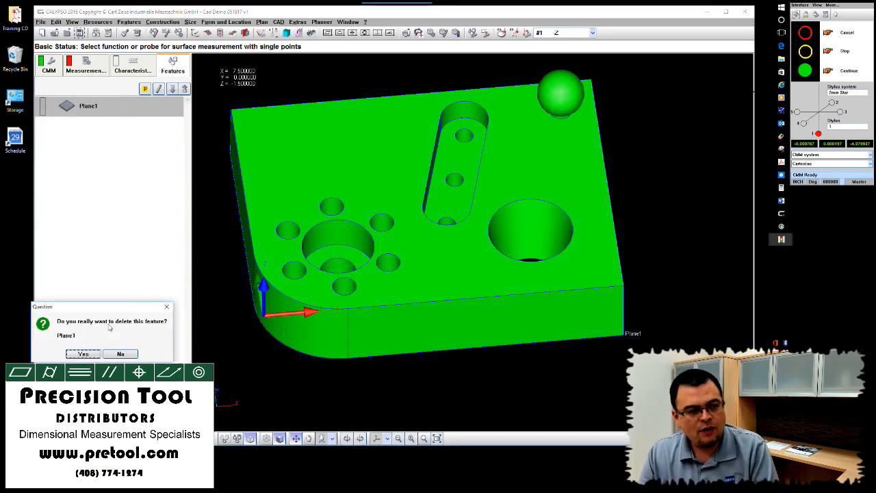
{"action": "left_click", "coordinate": [83, 353]}
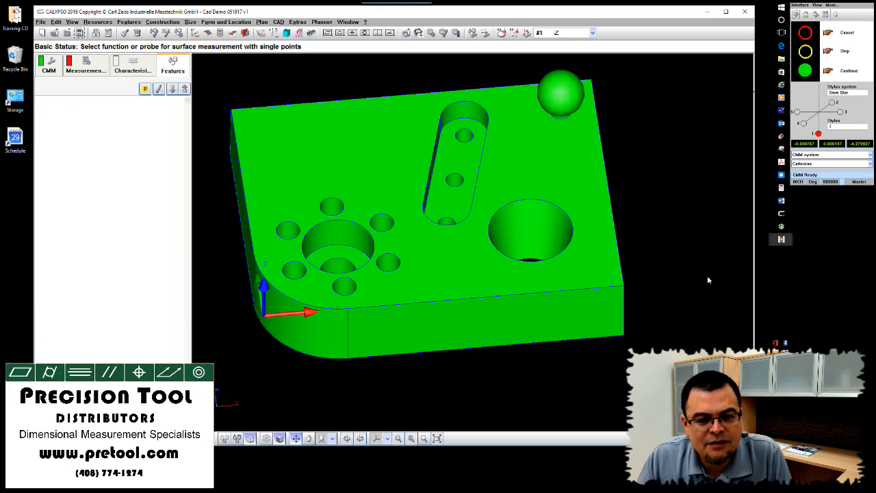
Open the Modify CAD Entities dialog and move it clear of the block model.
{"action": "left_click_drag", "start_coordinate": [707, 275], "coordinate": [617, 260]}
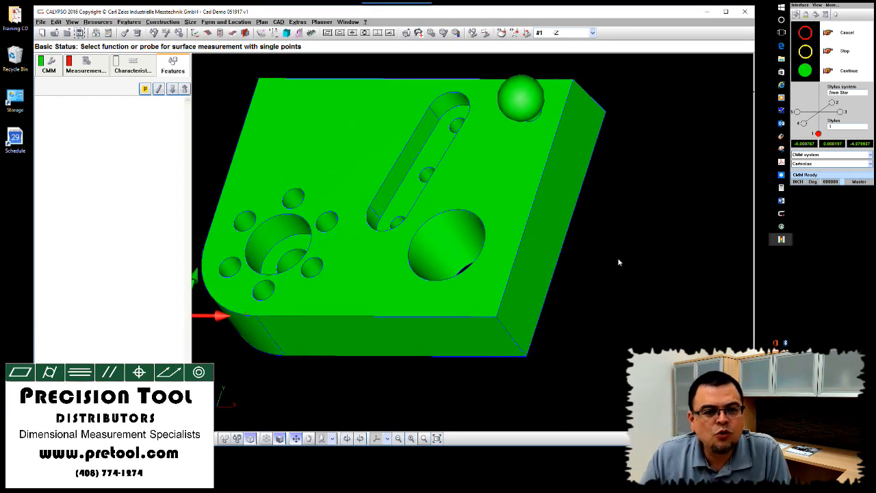
{"action": "left_click", "coordinate": [278, 22]}
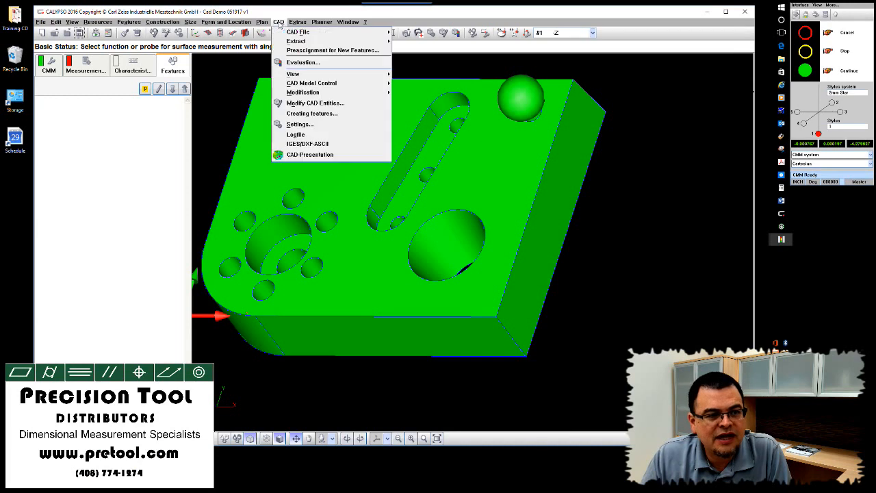
{"action": "left_click", "coordinate": [318, 104]}
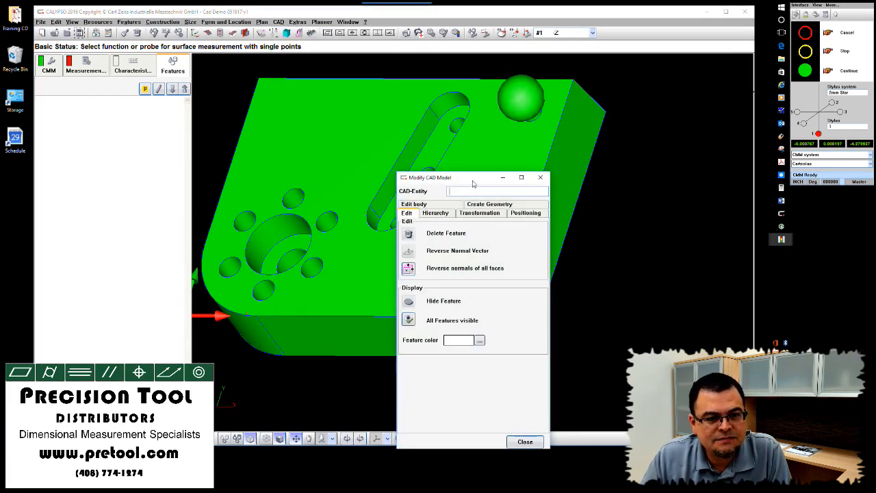
{"action": "left_click_drag", "start_coordinate": [472, 184], "coordinate": [96, 115]}
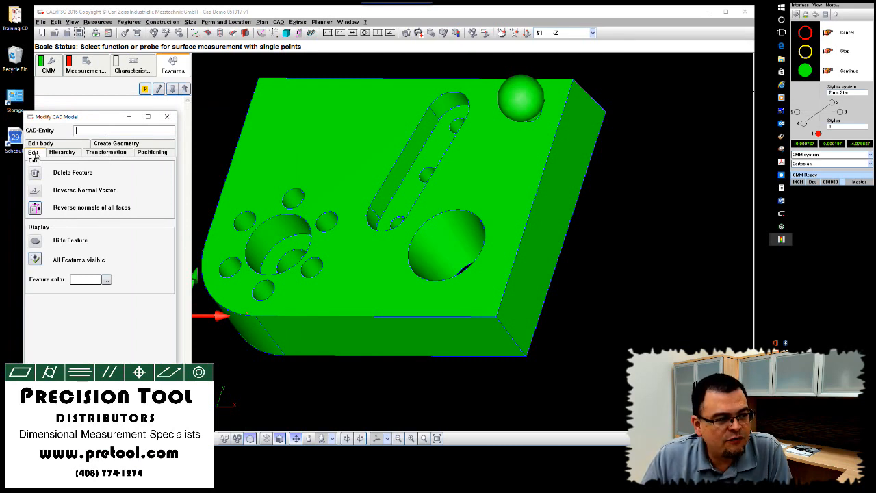
Hide the sphere on the block's top face, and make all features visible again.
{"action": "left_click", "coordinate": [522, 105]}
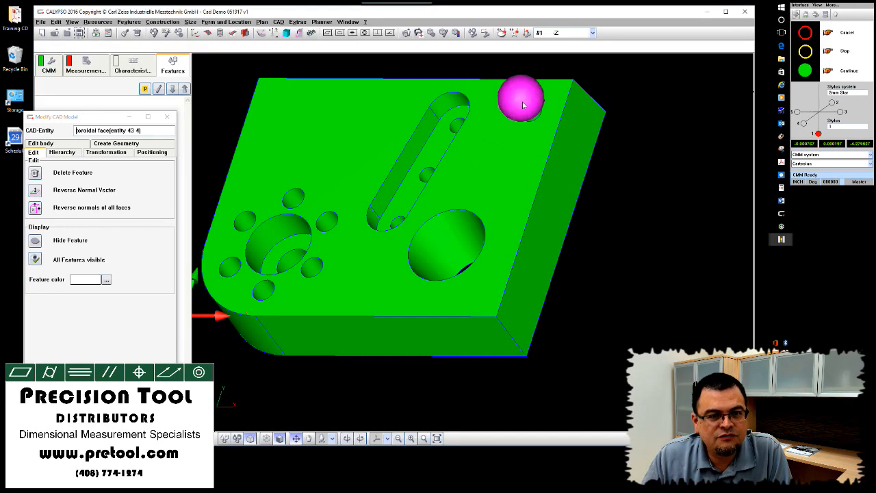
{"action": "left_click", "coordinate": [35, 241]}
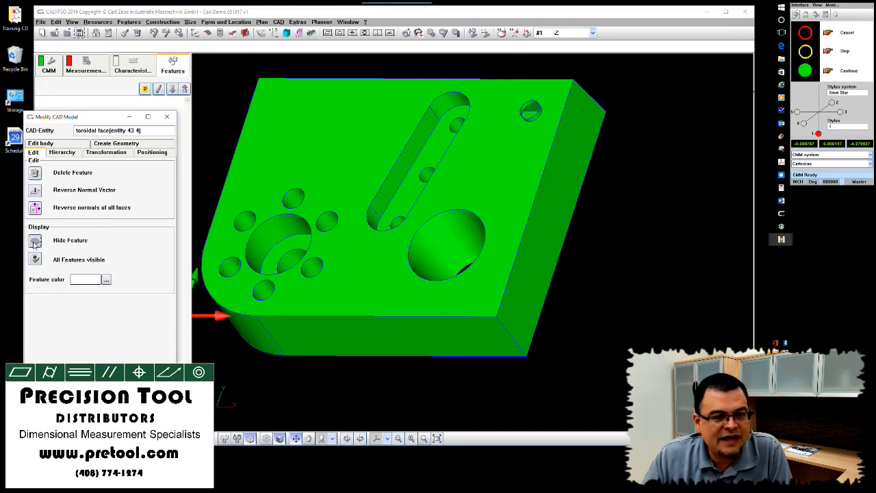
{"action": "left_click", "coordinate": [37, 261]}
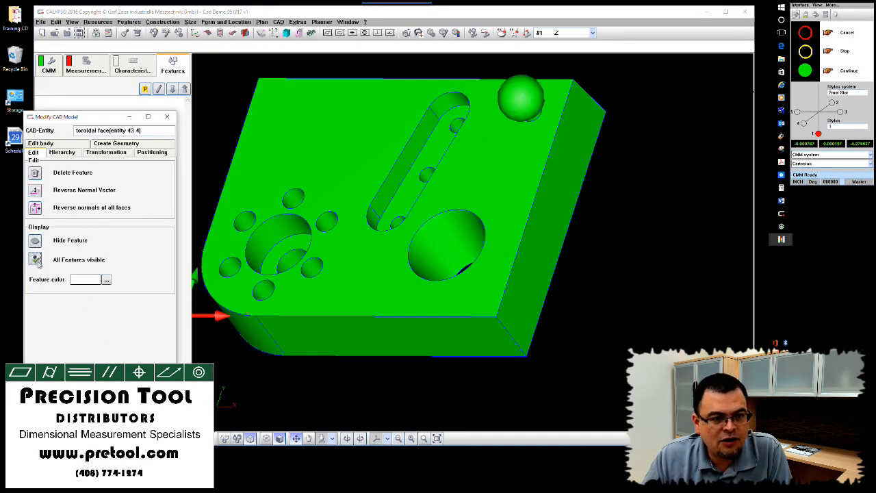
Change the feature color of the sphere on the block's top face to blue.
{"action": "left_click", "coordinate": [521, 103]}
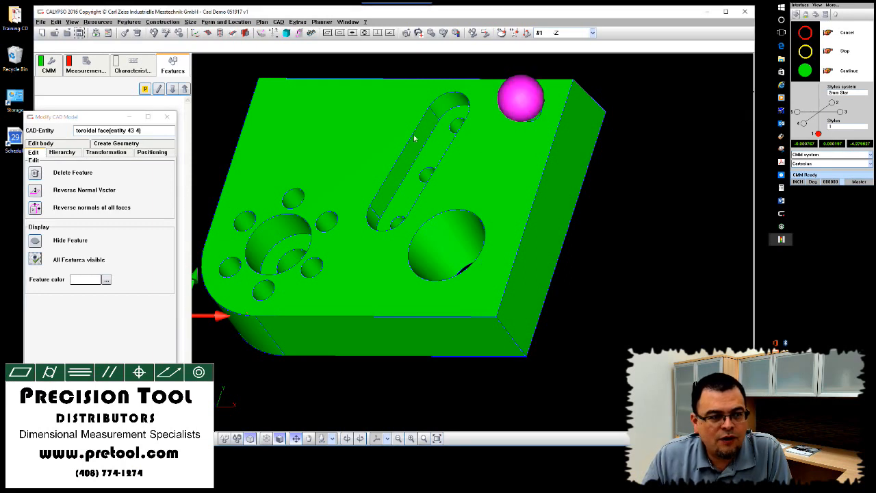
{"action": "left_click", "coordinate": [106, 280]}
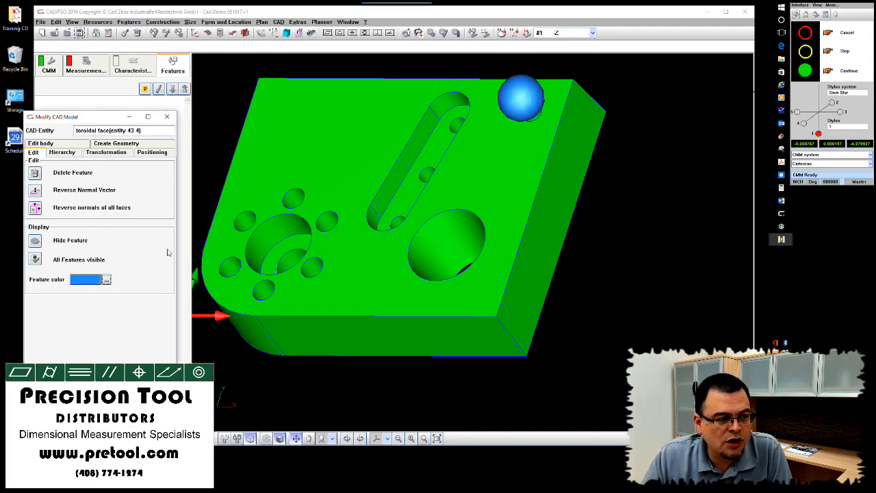
{"action": "middle_click_drag", "start_coordinate": [315, 249], "coordinate": [316, 215]}
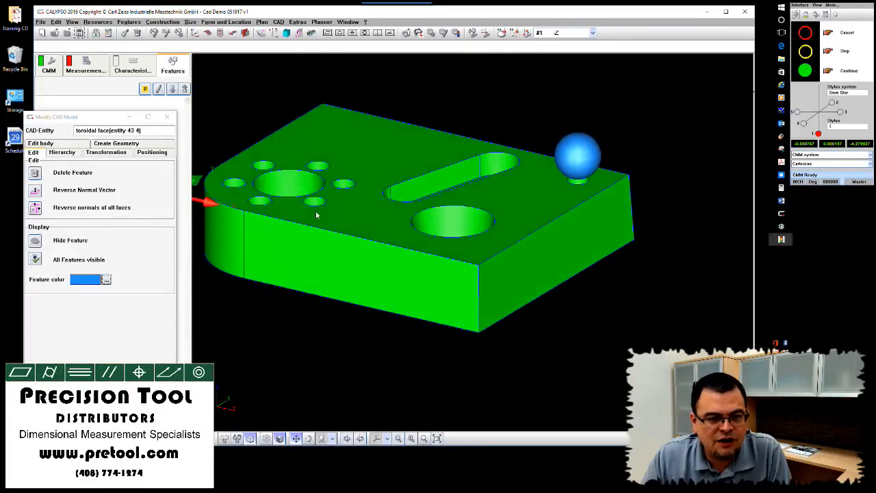
{"action": "middle_click_drag", "start_coordinate": [502, 119], "coordinate": [490, 157]}
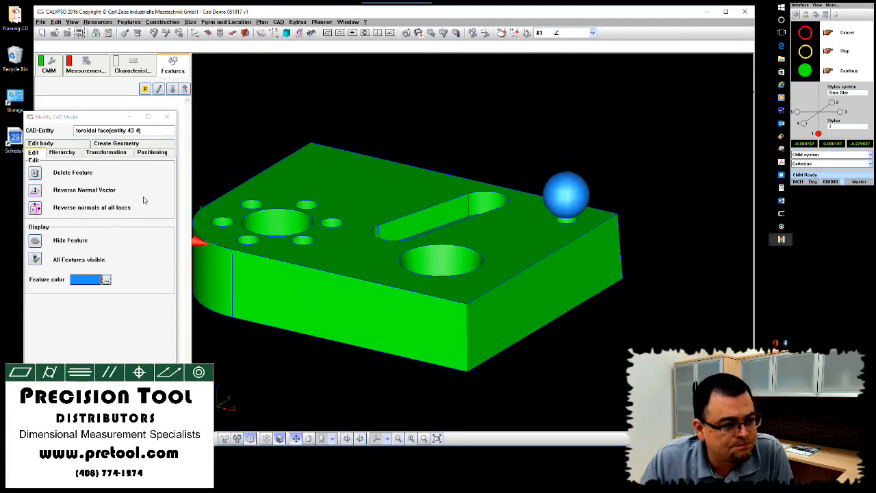
Examine the CAD hierarchy of trainingblock.SAT, expanding its entities and selecting cylindrical face entity 8 4.
{"action": "left_click", "coordinate": [68, 152]}
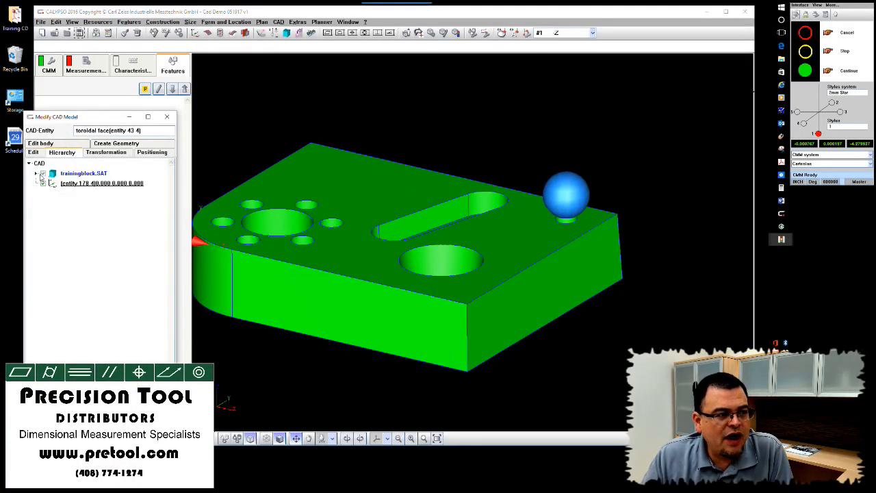
{"action": "left_click", "coordinate": [37, 174]}
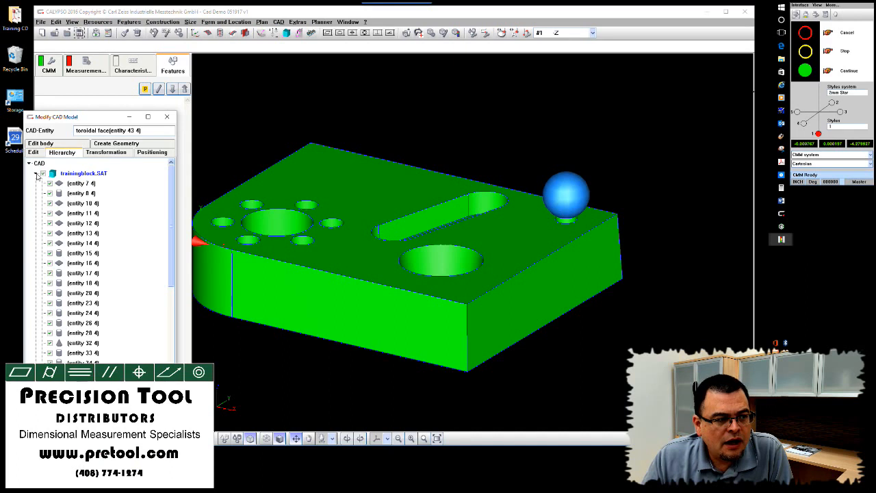
{"action": "left_click", "coordinate": [80, 193]}
{"action": "left_click_drag", "start_coordinate": [172, 223], "coordinate": [190, 211]}
Try to rotate the model 90 degrees about Y with only the cylindrical face selected.
{"action": "left_click", "coordinate": [110, 153]}
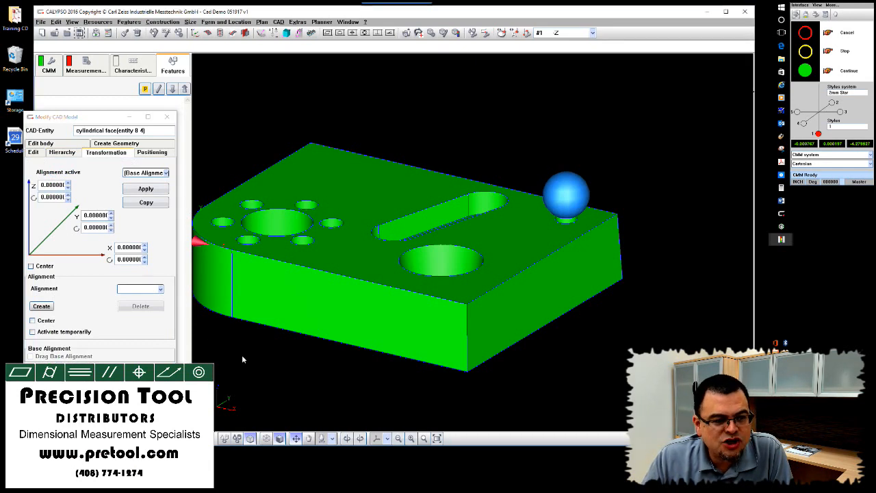
{"action": "left_click_drag", "start_coordinate": [242, 354], "coordinate": [367, 331]}
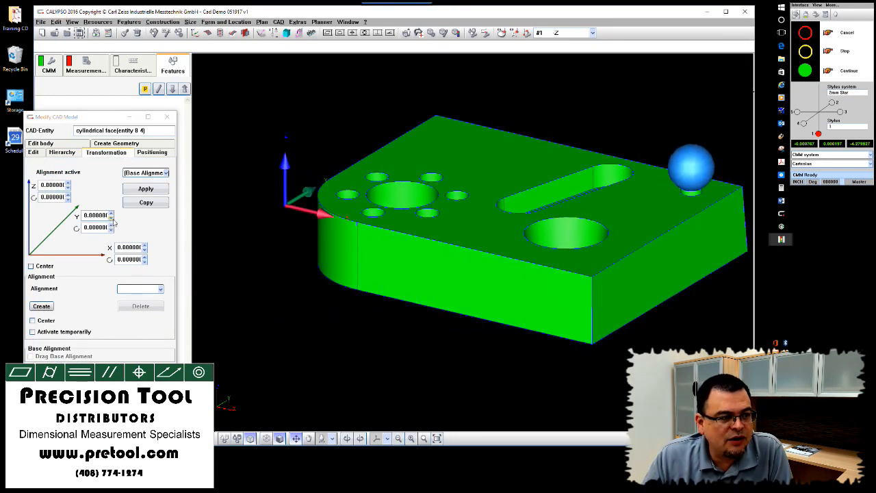
{"action": "left_click", "coordinate": [85, 227]}
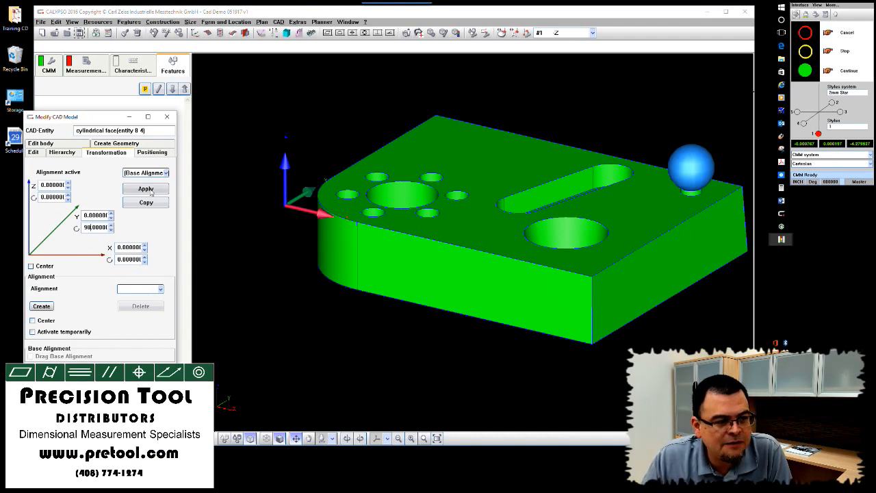
Select the whole solid body, rotate it 90 degrees about Y, and rotate it back by -90 degrees.
{"action": "left_click", "coordinate": [452, 279]}
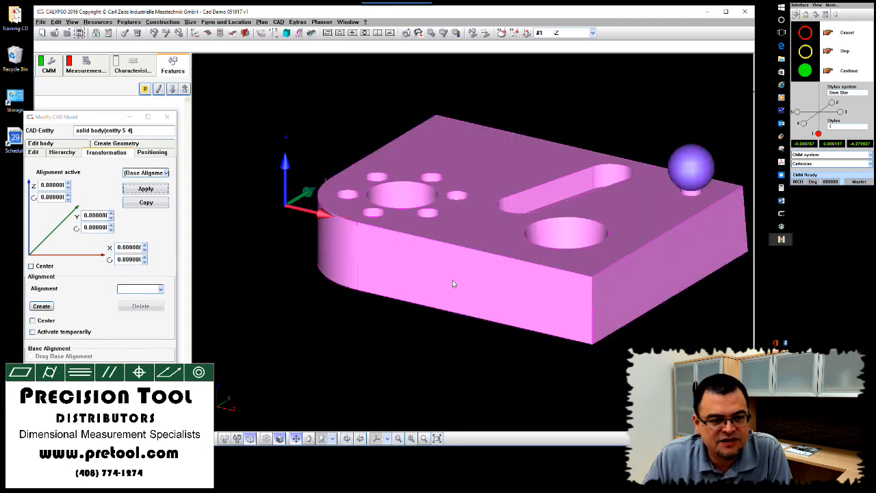
{"action": "left_click", "coordinate": [85, 227]}
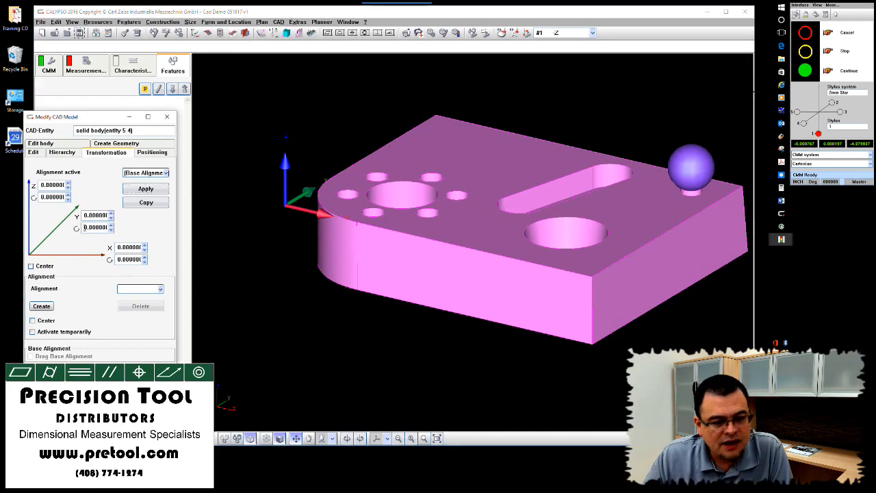
{"action": "left_click", "coordinate": [158, 189]}
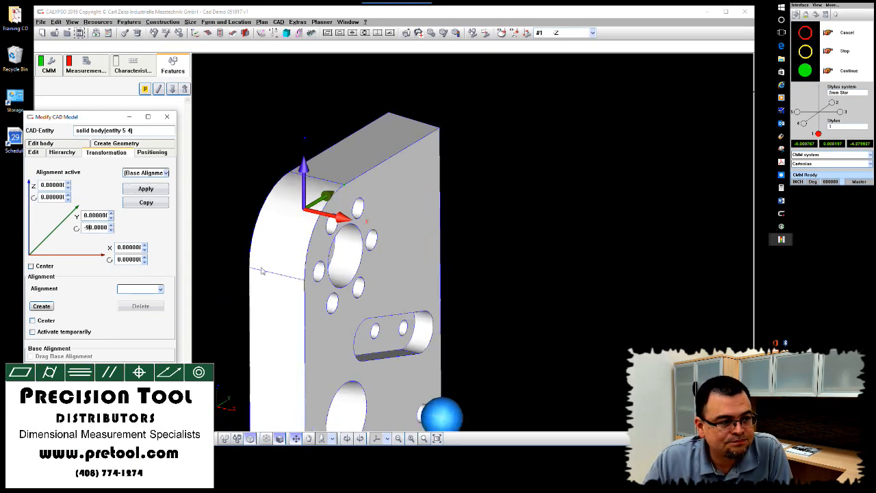
{"action": "left_click", "coordinate": [152, 190]}
{"action": "left_click_drag", "start_coordinate": [359, 364], "coordinate": [433, 340]}
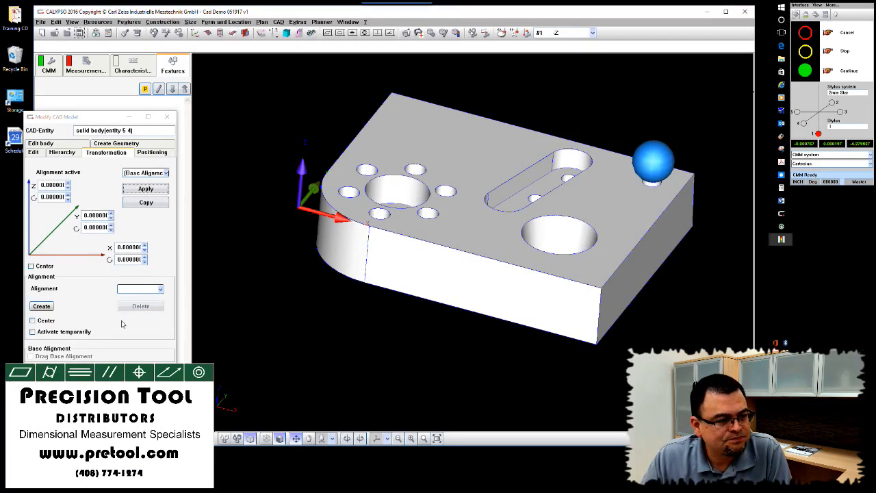
Show the CAD positioning options, and turn Target Only on and off again while selecting the solid body.
{"action": "left_click", "coordinate": [146, 154]}
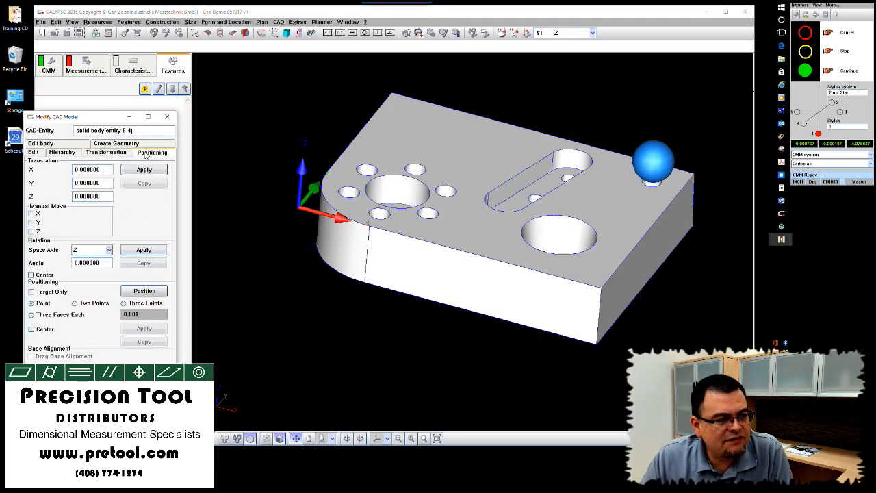
{"action": "mouse_move", "coordinate": [361, 340]}
{"action": "left_mouse_down"}
{"action": "mouse_move", "coordinate": [330, 335]}
{"action": "mouse_move", "coordinate": [349, 321]}
{"action": "mouse_move", "coordinate": [359, 334]}
{"action": "left_mouse_up"}
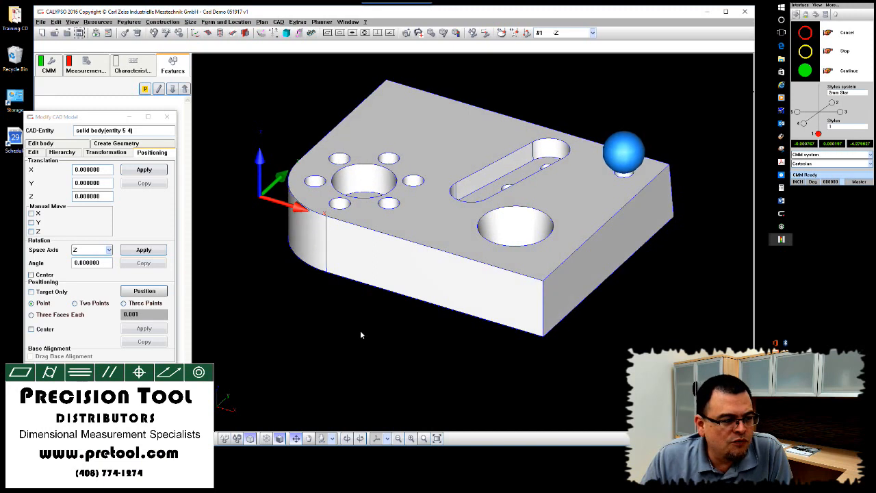
{"action": "scroll", "coordinate": [360, 334], "scroll_direction": "down", "scroll_amount": 3}
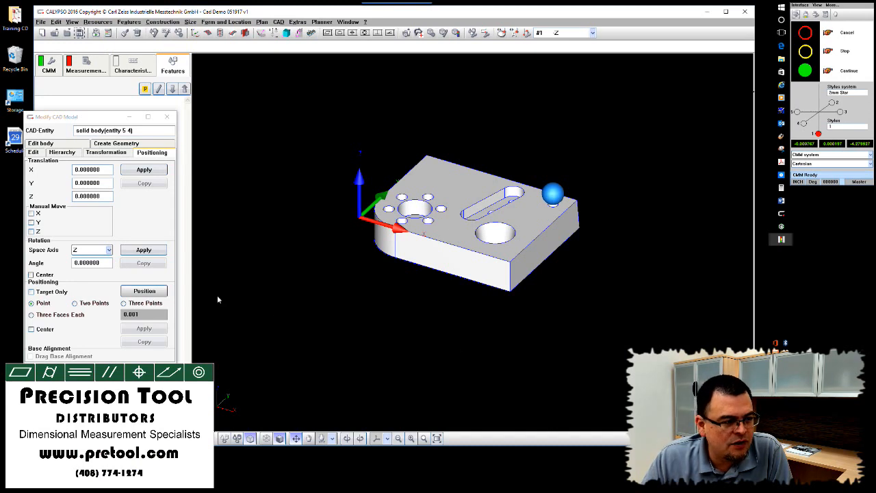
{"action": "left_click", "coordinate": [31, 293]}
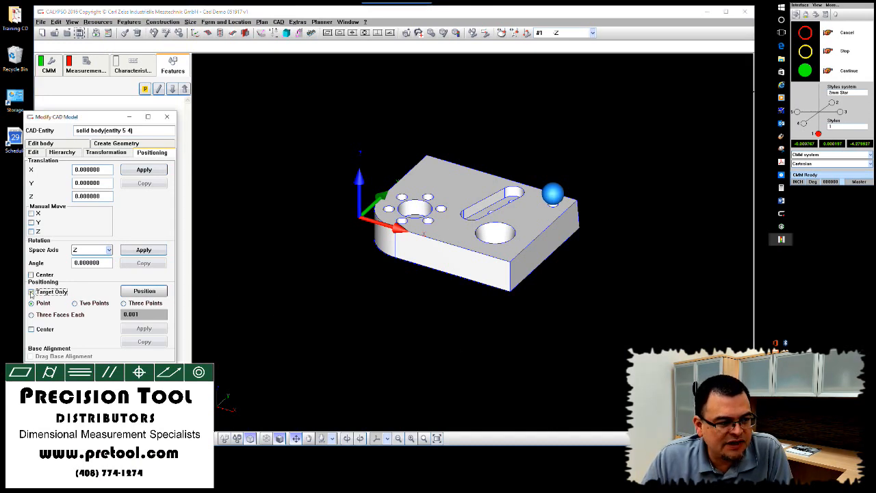
{"action": "left_click", "coordinate": [529, 254]}
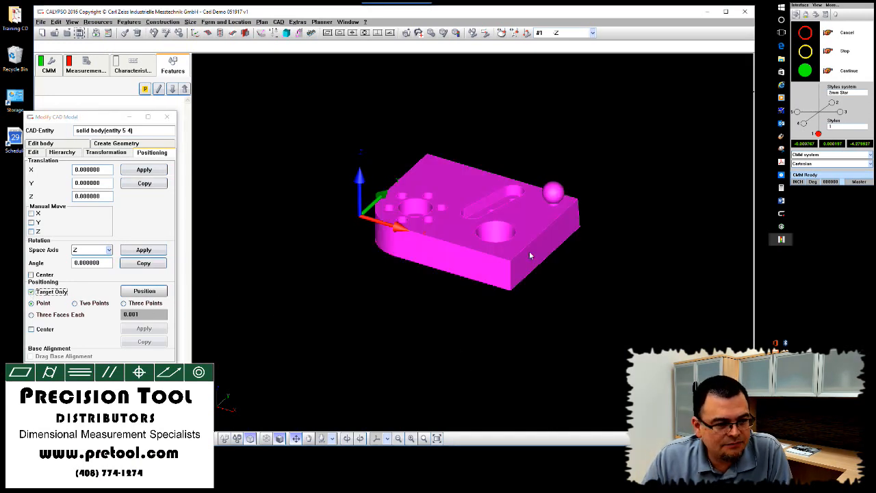
{"action": "left_click", "coordinate": [38, 294]}
{"action": "left_click", "coordinate": [377, 321]}
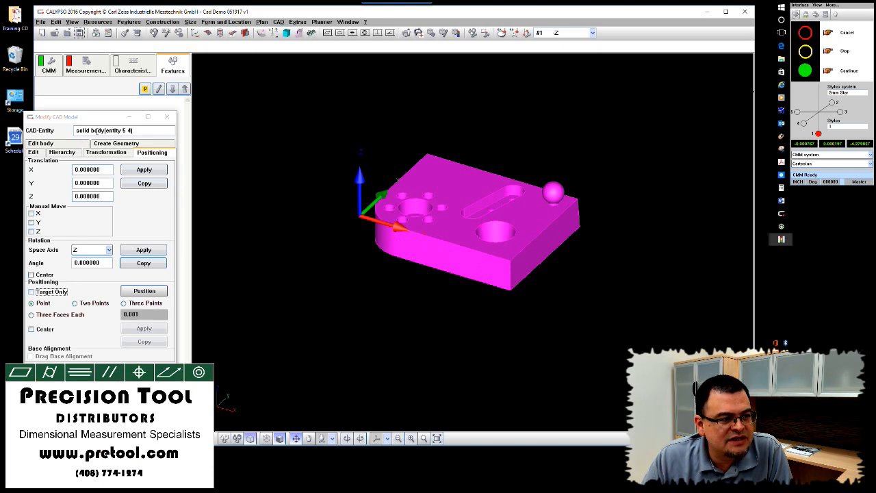
Expand trainingblock.SAT in the CAD hierarchy and step through its entities to select planar face entity 12 4.
{"action": "left_click_drag", "start_coordinate": [145, 132], "coordinate": [74, 132]}
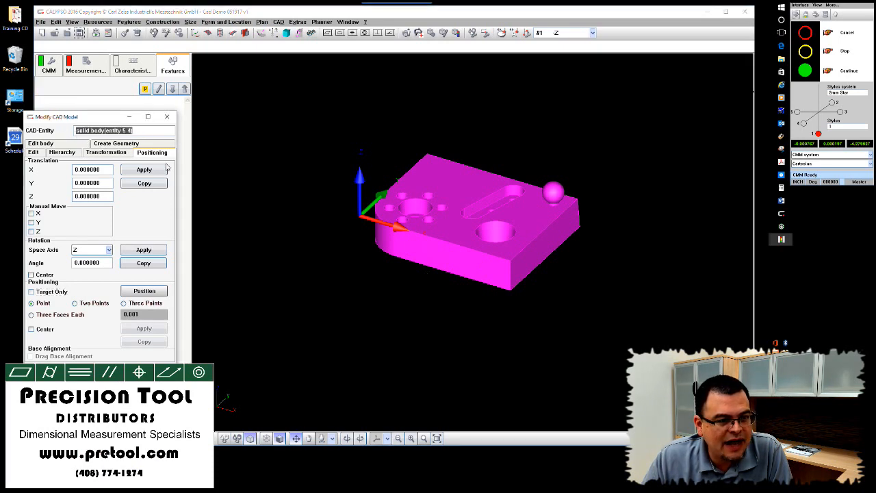
{"action": "left_click", "coordinate": [319, 264]}
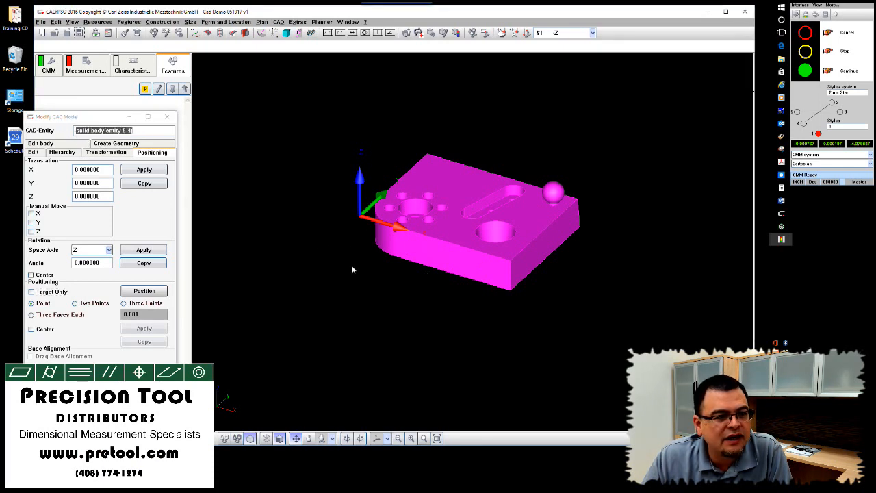
{"action": "left_click", "coordinate": [66, 154]}
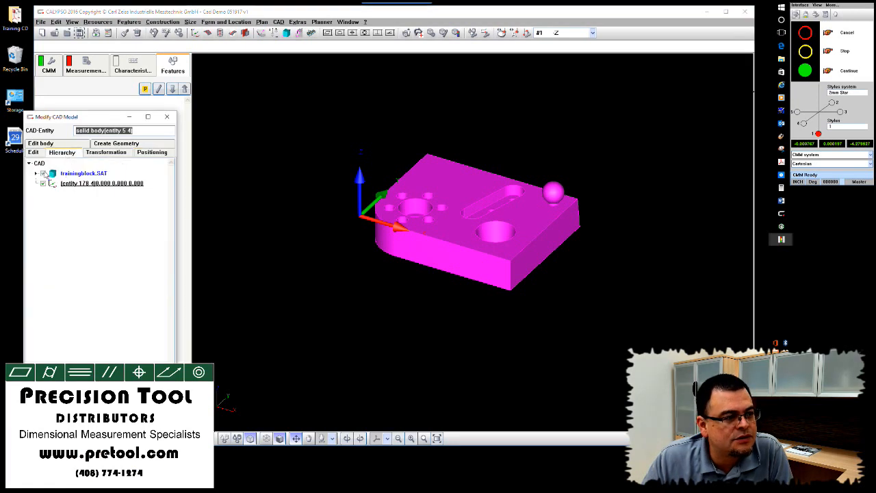
{"action": "left_click", "coordinate": [35, 173]}
{"action": "left_click", "coordinate": [81, 183]}
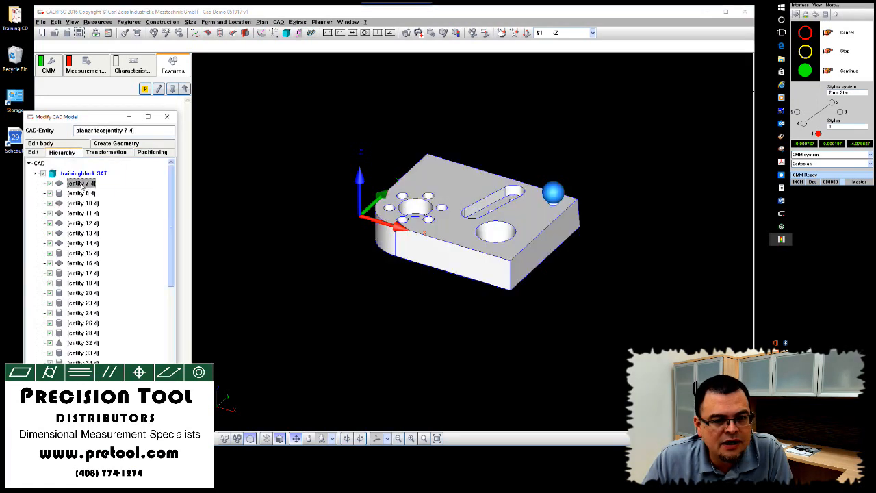
{"action": "left_click", "coordinate": [81, 194]}
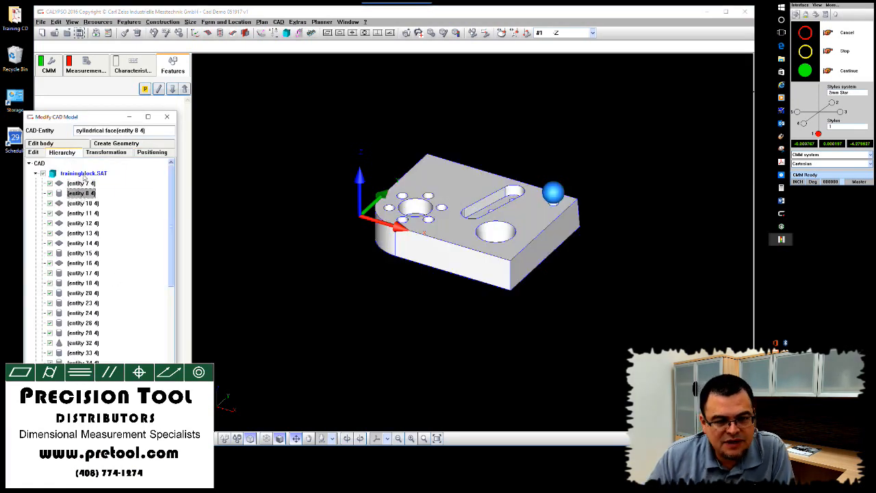
{"action": "key", "text": "Down"}
{"action": "key", "text": "Down"}
{"action": "key", "text": "Down"}
{"action": "key", "text": "Down"}
{"action": "key", "text": "Down"}
{"action": "key", "text": "Down"}
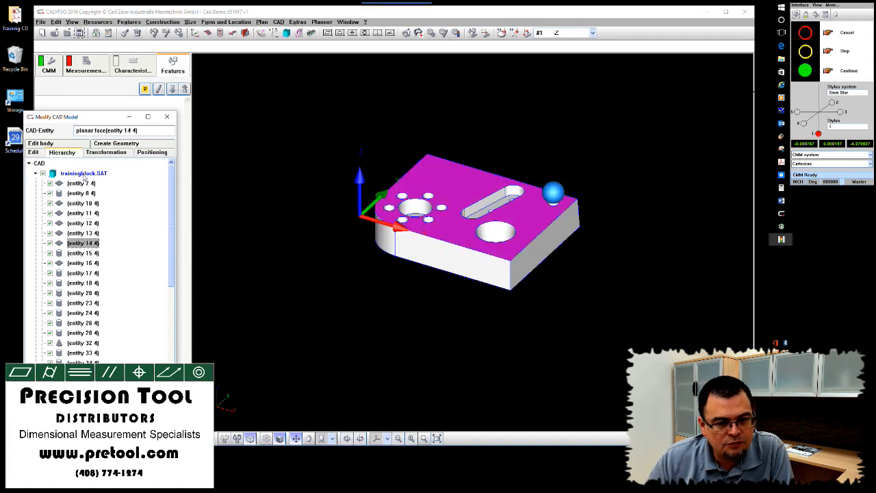
{"action": "key", "text": "Up"}
{"action": "key", "text": "Up"}
{"action": "key", "text": "Up"}
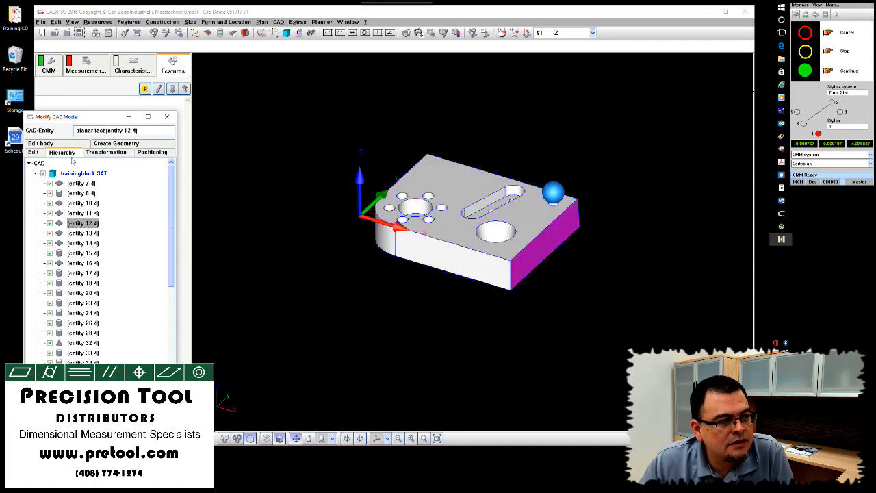
Turn on Target Only and try to translate planar face entity 12 4 by 0.1 in X.
{"action": "left_click", "coordinate": [106, 153]}
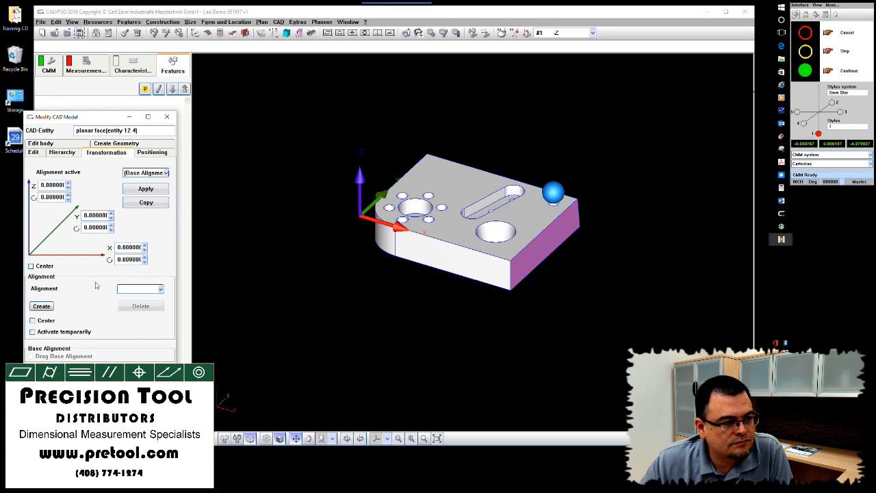
{"action": "left_click", "coordinate": [152, 153]}
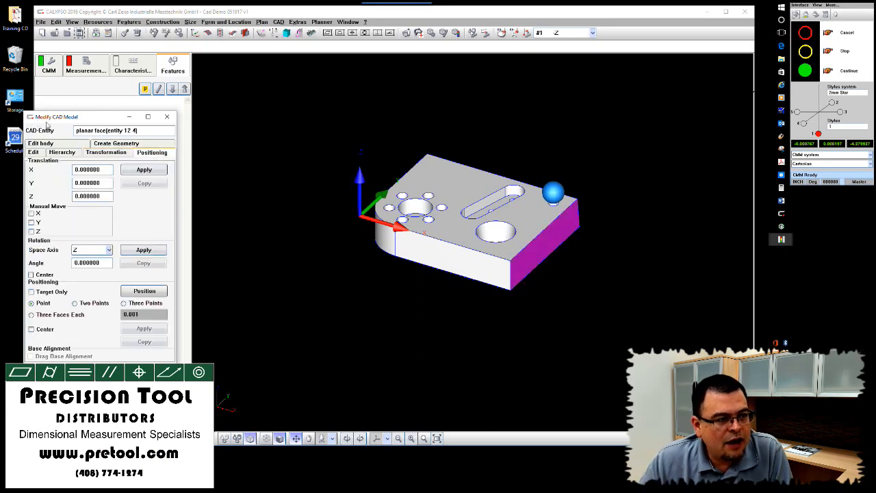
{"action": "left_click", "coordinate": [41, 292]}
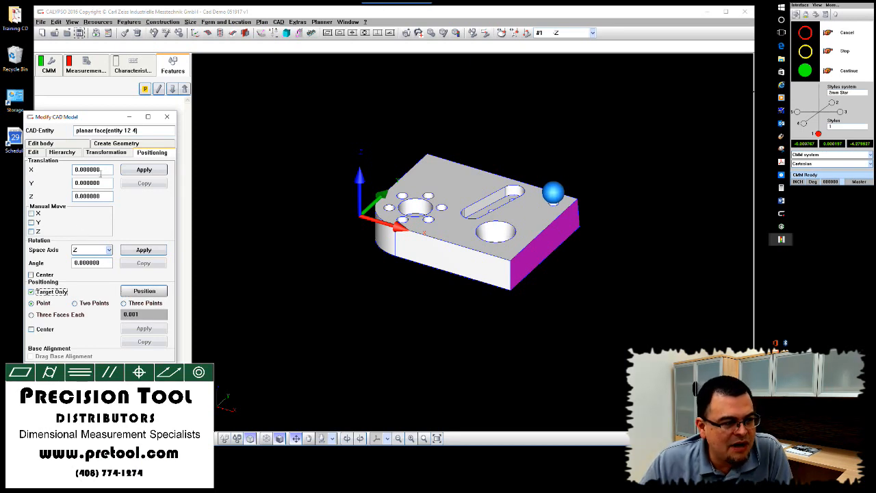
{"action": "left_click_drag", "start_coordinate": [103, 170], "coordinate": [55, 174]}
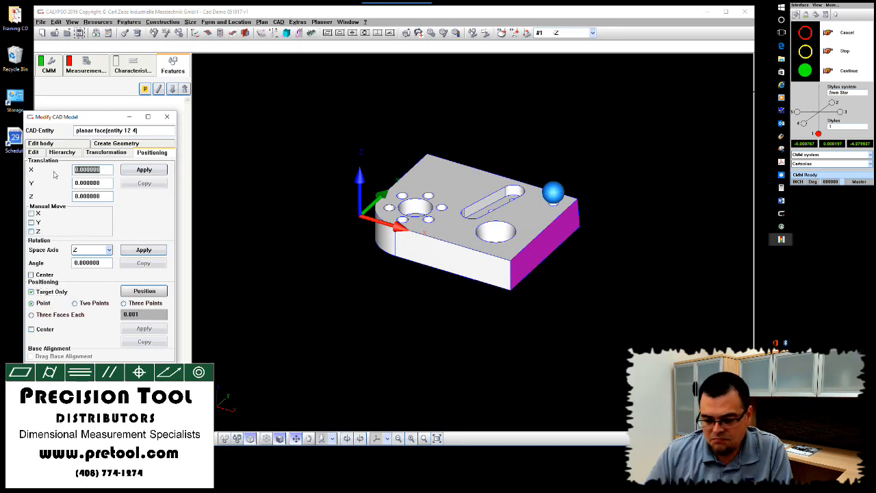
{"action": "type", "text": "."}
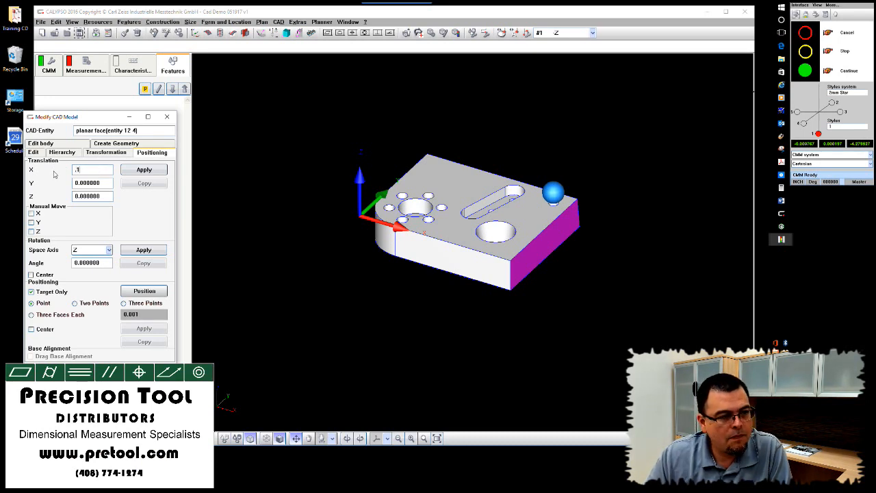
{"action": "type", "text": "1"}
{"action": "left_click", "coordinate": [144, 170]}
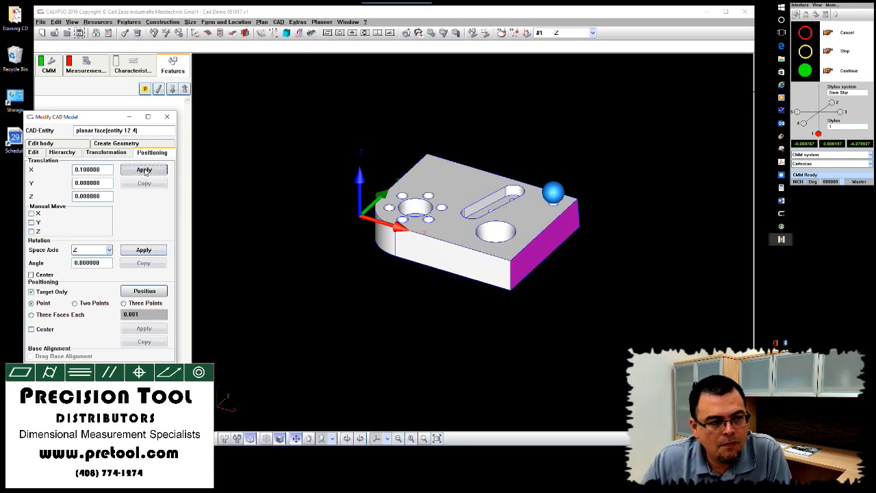
{"action": "right_click_drag", "start_coordinate": [444, 332], "coordinate": [409, 304]}
{"action": "scroll", "coordinate": [413, 299], "scroll_direction": "up", "scroll_amount": 6}
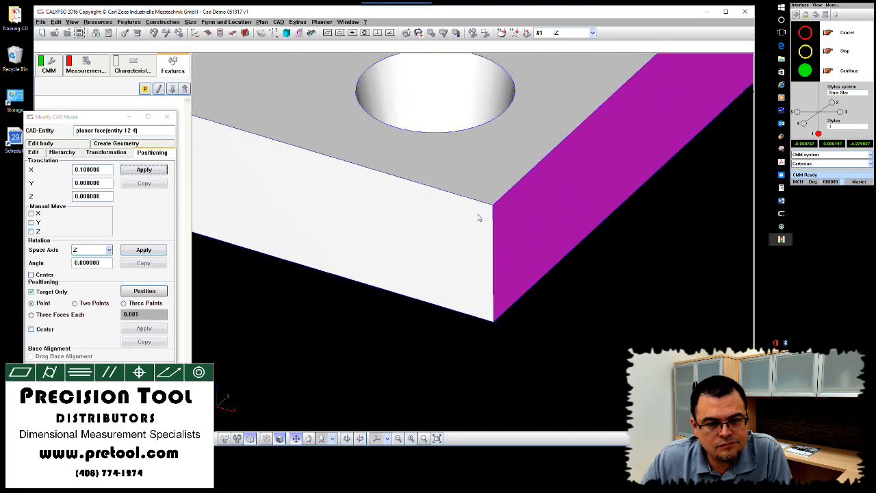
{"action": "scroll", "coordinate": [479, 218], "scroll_direction": "up", "scroll_amount": 4}
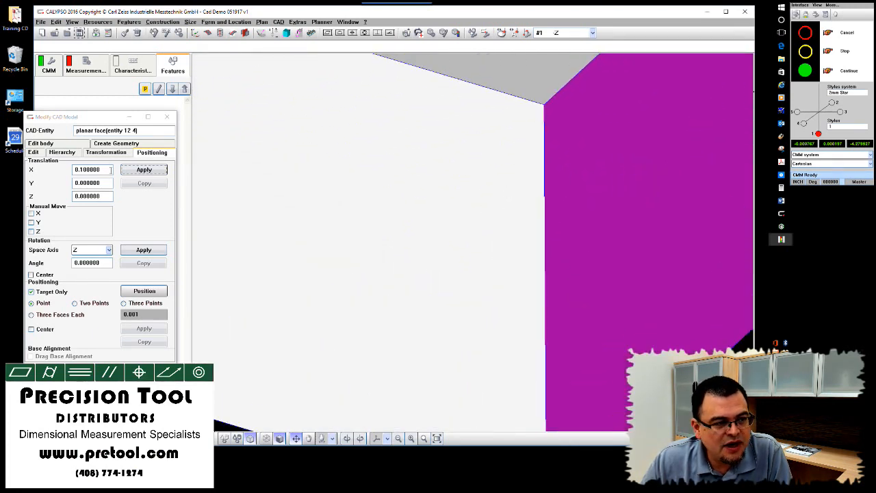
Try to translate planar face entity 12 4 by 5 in X.
{"action": "left_click_drag", "start_coordinate": [107, 169], "coordinate": [44, 168]}
{"action": "type", "text": "5"}
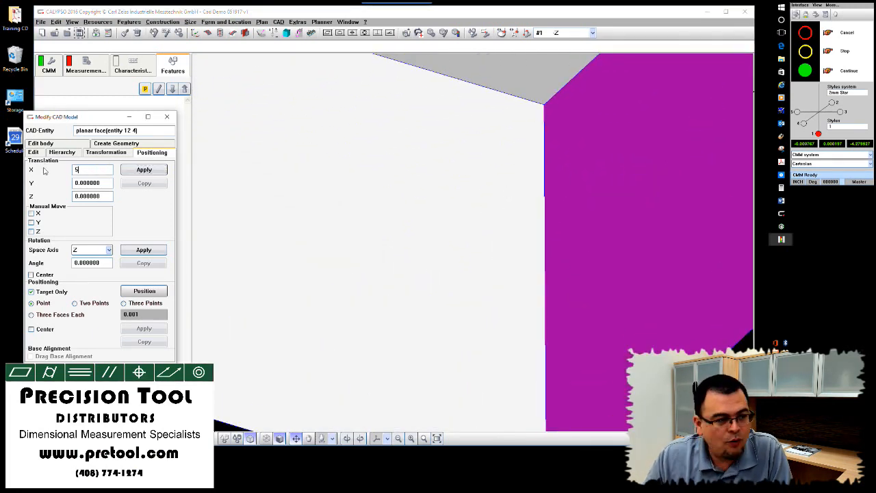
{"action": "left_click", "coordinate": [147, 170]}
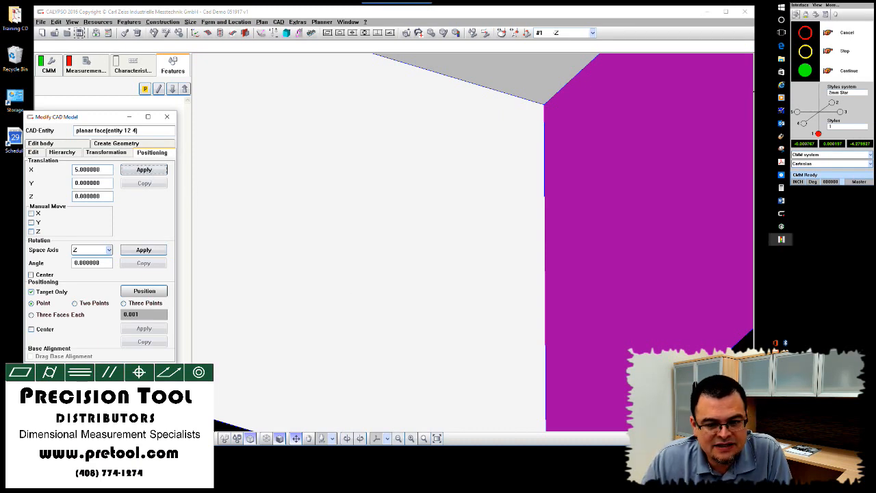
{"action": "scroll", "coordinate": [472, 242], "scroll_direction": "down", "scroll_amount": 8}
{"action": "right_click_drag", "start_coordinate": [472, 242], "coordinate": [407, 307]}
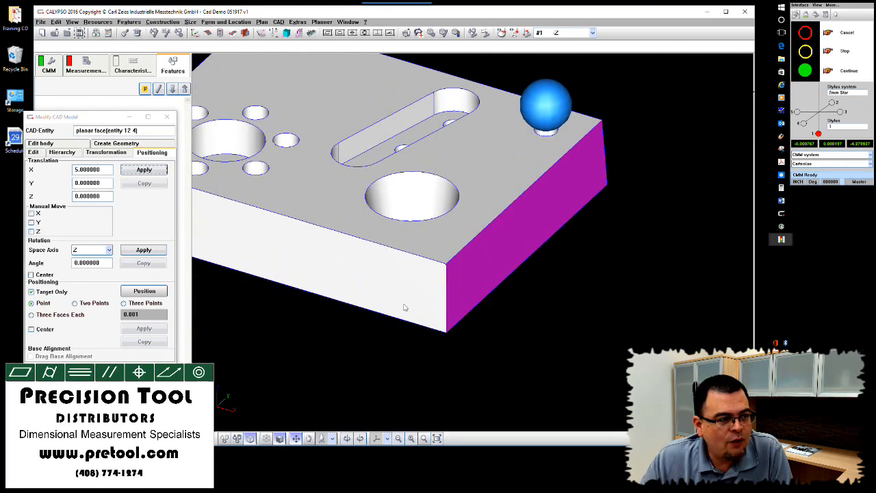
Start creating a plane geometry in the Base Alignment with its center at X 7.5.
{"action": "left_click", "coordinate": [60, 153]}
{"action": "left_click", "coordinate": [34, 152]}
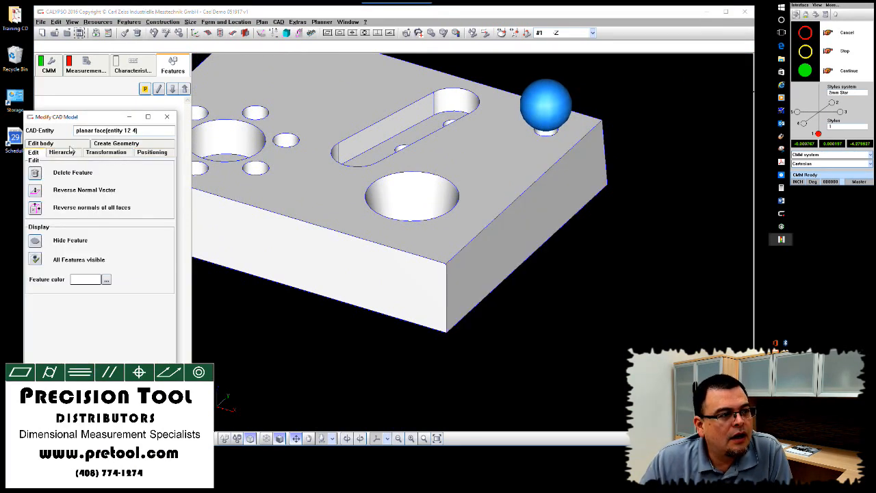
{"action": "left_click", "coordinate": [112, 143]}
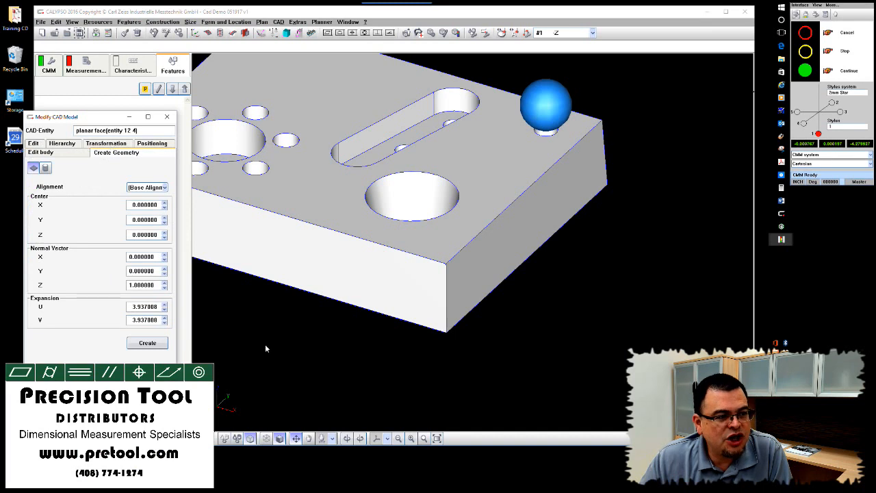
{"action": "right_click_drag", "start_coordinate": [265, 349], "coordinate": [315, 348]}
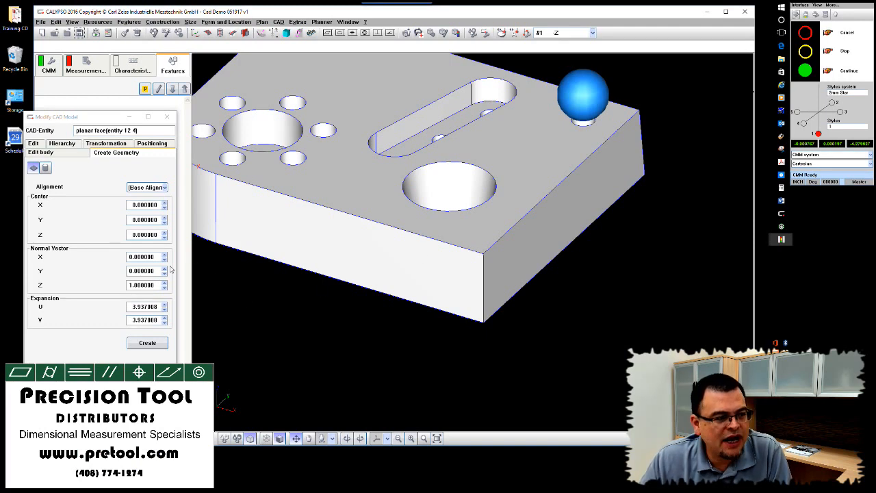
{"action": "double_click", "coordinate": [132, 204]}
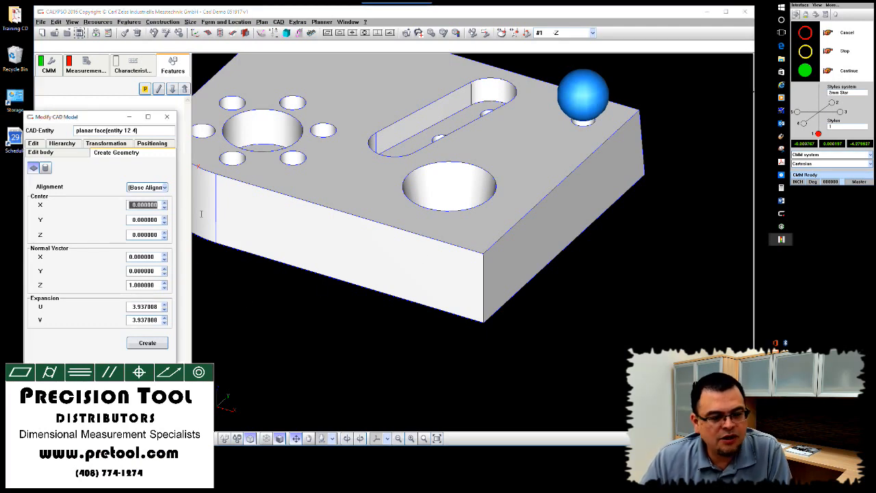
{"action": "type", "text": "7.5"}
{"action": "key", "text": "Tab"}
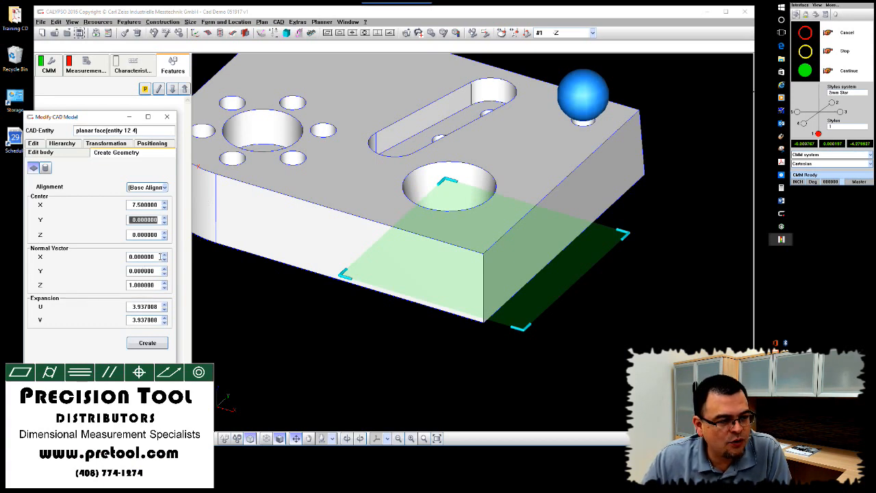
Set the new plane's normal vector to X 1, Y 0, Z 0.
{"action": "left_click_drag", "start_coordinate": [160, 256], "coordinate": [93, 254]}
{"action": "type", "text": "1"}
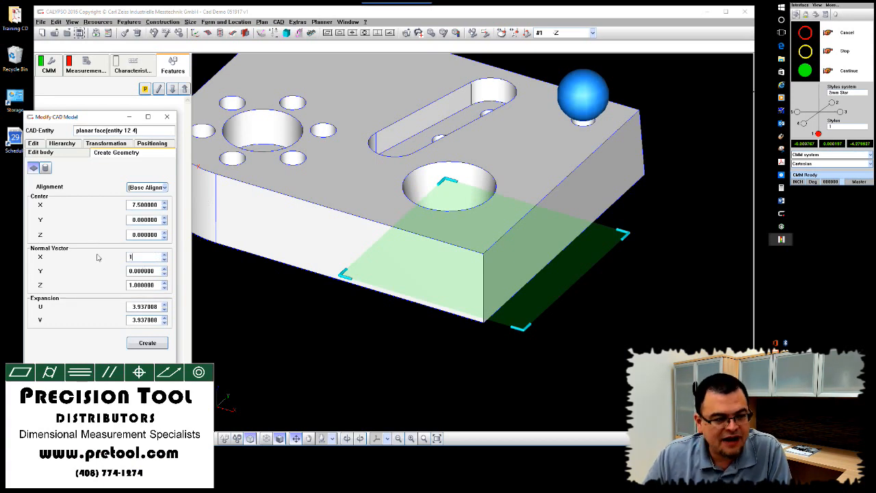
{"action": "key", "text": "Tab"}
{"action": "key", "text": "Tab"}
{"action": "type", "text": "0"}
{"action": "key", "text": "Tab"}
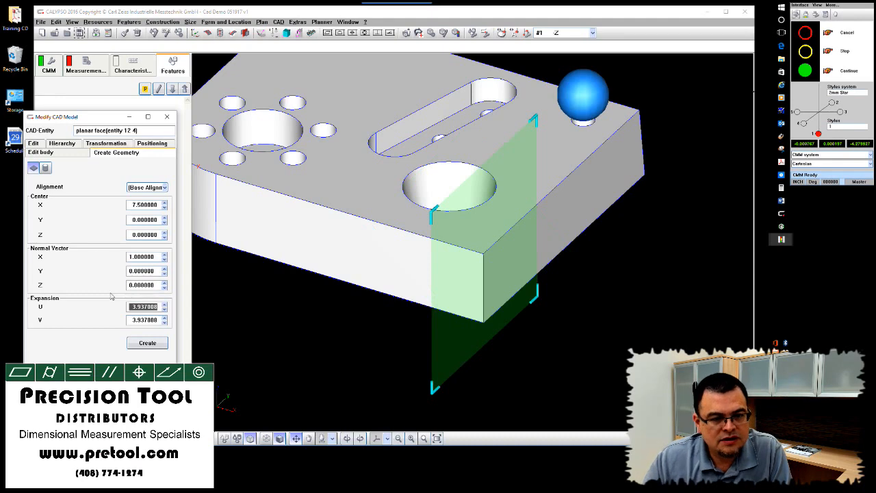
Resize the plane preview by its corners to cover the block's end face, about 6.07 by 1.60 inches.
{"action": "right_click_drag", "start_coordinate": [628, 370], "coordinate": [595, 373]}
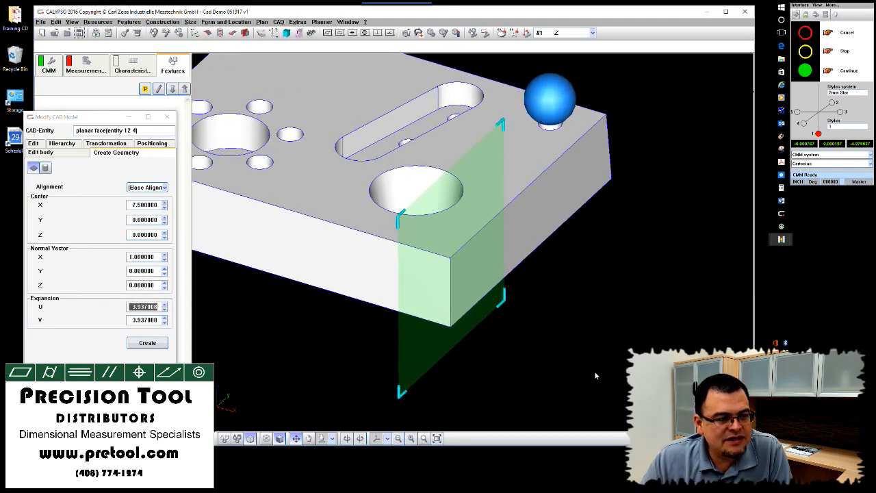
{"action": "middle_click_drag", "start_coordinate": [595, 373], "coordinate": [551, 355]}
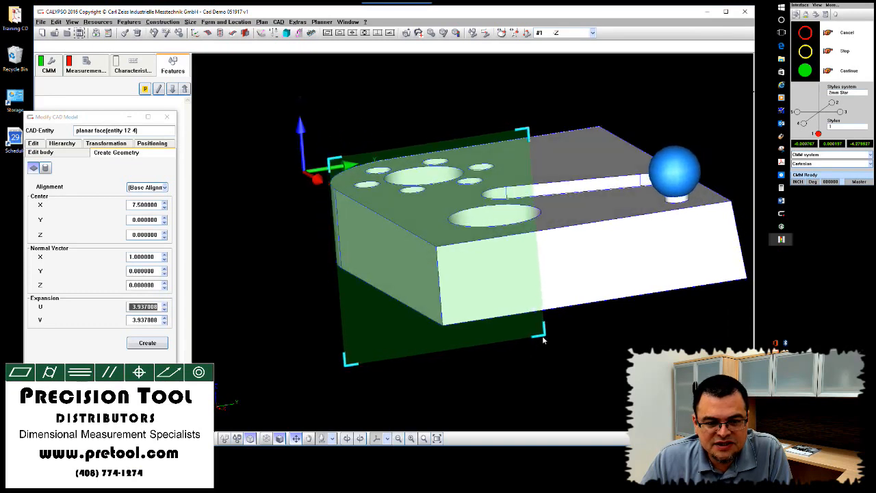
{"action": "left_click_drag", "start_coordinate": [544, 335], "coordinate": [750, 284]}
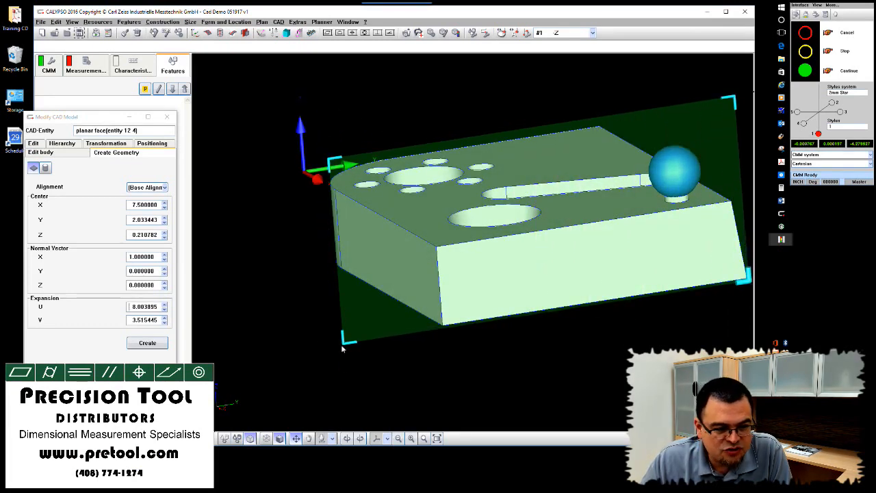
{"action": "left_click_drag", "start_coordinate": [342, 349], "coordinate": [442, 332]}
{"action": "left_click_drag", "start_coordinate": [430, 147], "coordinate": [435, 248]}
{"action": "middle_click_drag", "start_coordinate": [566, 394], "coordinate": [410, 328]}
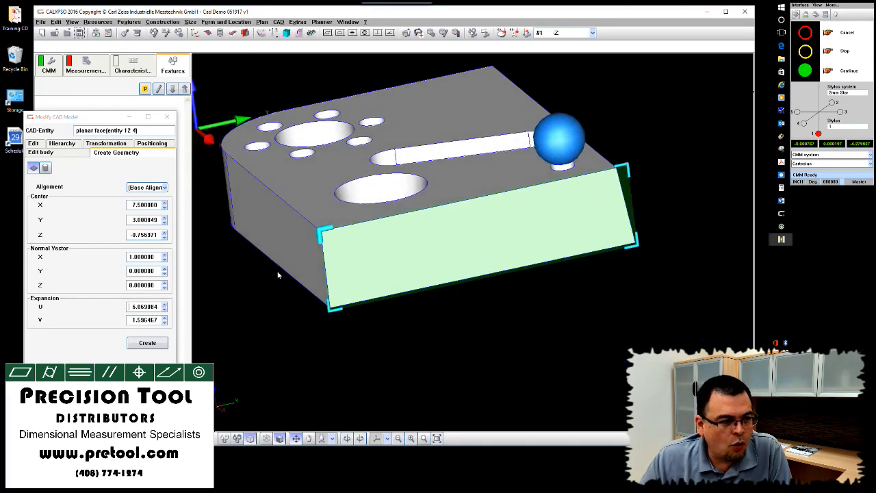
Check the block's dimensions on the PDF drawing, and set the new plane's center to Y 3 and Z -0.75.
{"action": "left_click", "coordinate": [781, 162]}
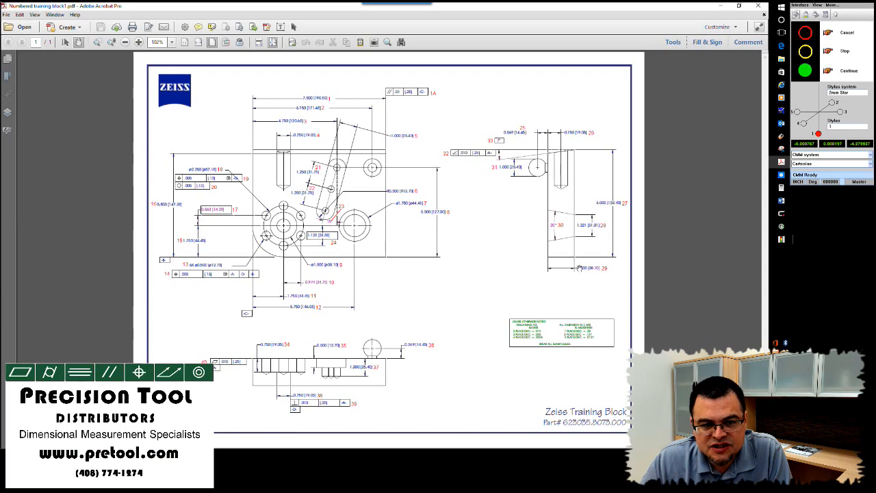
{"action": "left_click", "coordinate": [720, 6]}
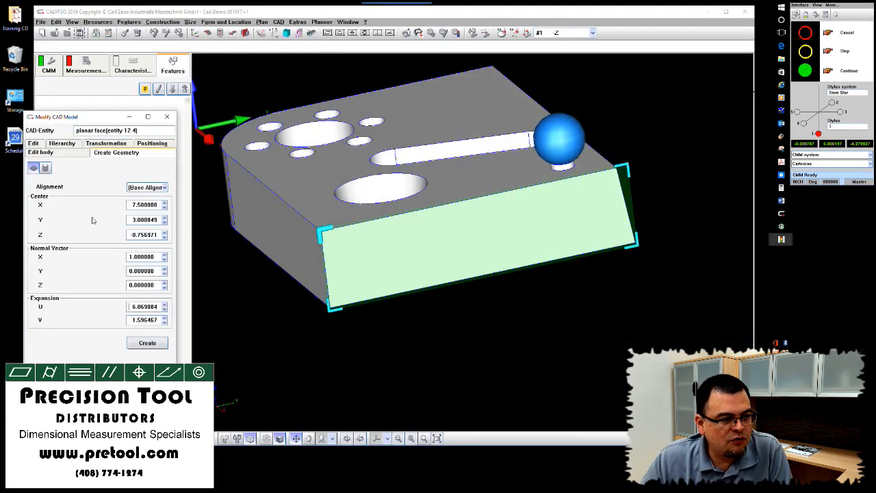
{"action": "left_click_drag", "start_coordinate": [131, 219], "coordinate": [157, 220]}
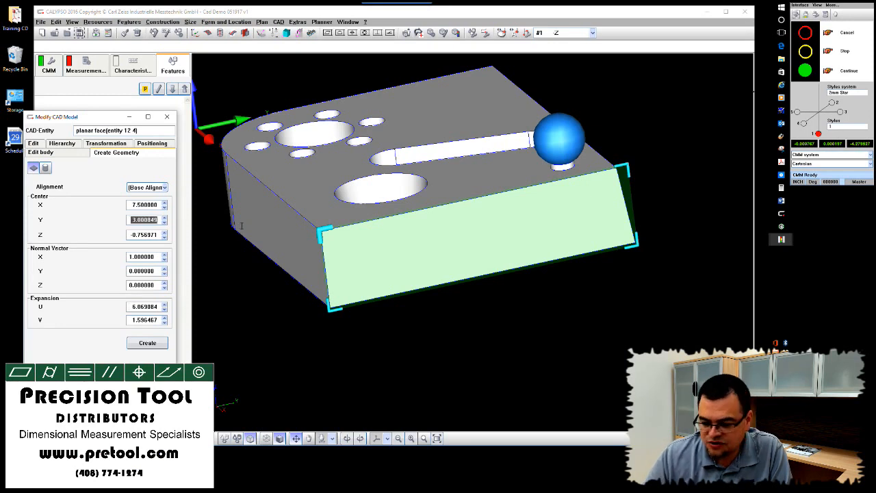
{"action": "type", "text": "3"}
{"action": "key", "text": "Tab"}
{"action": "type", "text": "-"}
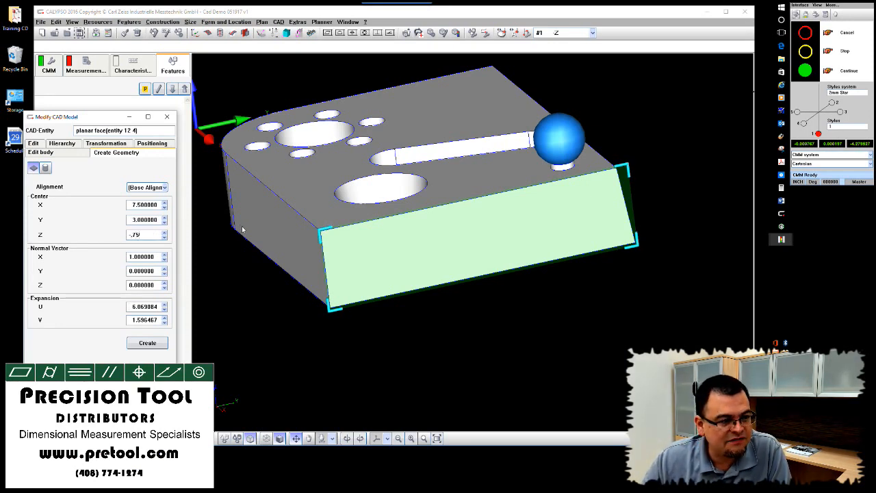
{"action": "key", "text": "Tab"}
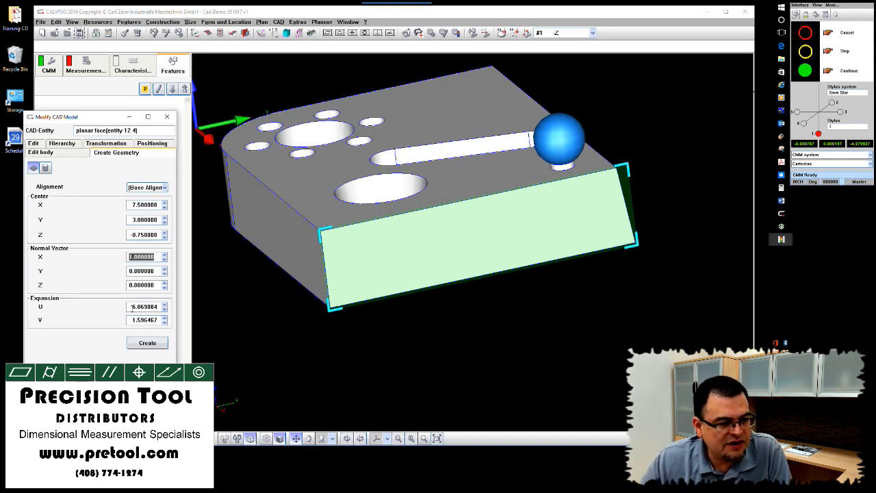
Set the new plane's expansion to U 6 and V 1.5.
{"action": "left_click_drag", "start_coordinate": [132, 308], "coordinate": [173, 310]}
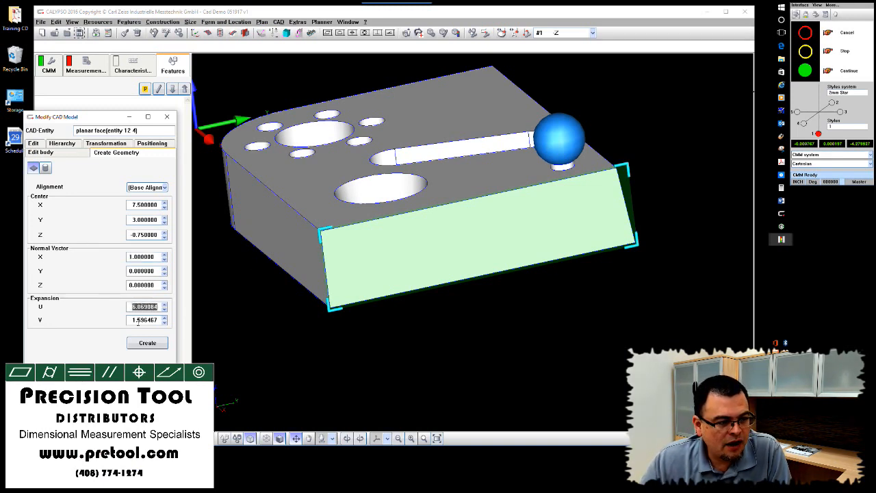
{"action": "type", "text": "6"}
{"action": "key", "text": "Tab"}
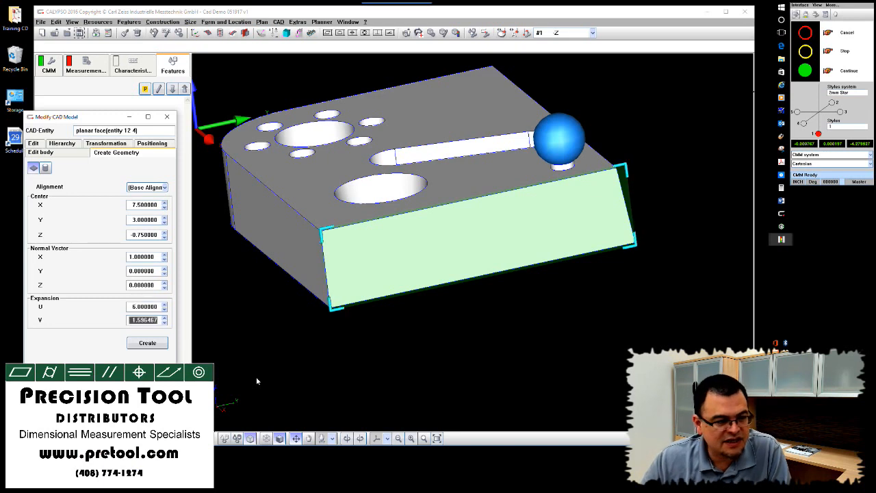
{"action": "type", "text": "1.5"}
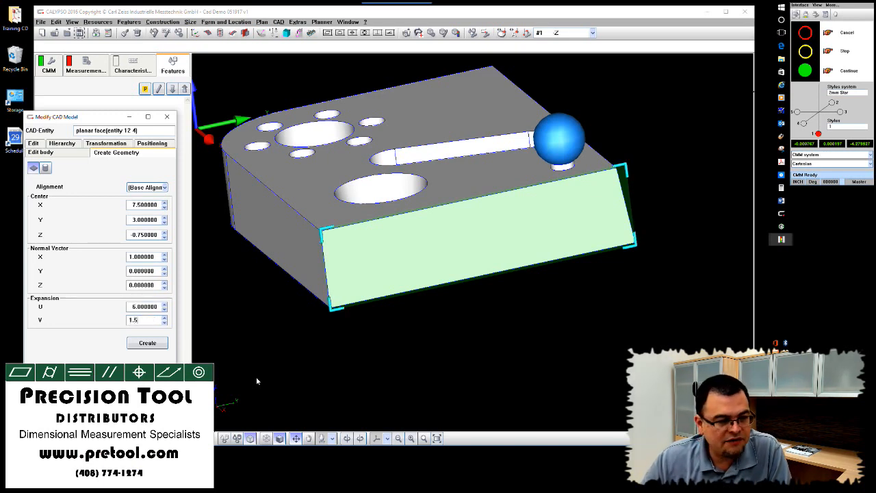
{"action": "key", "text": "Tab"}
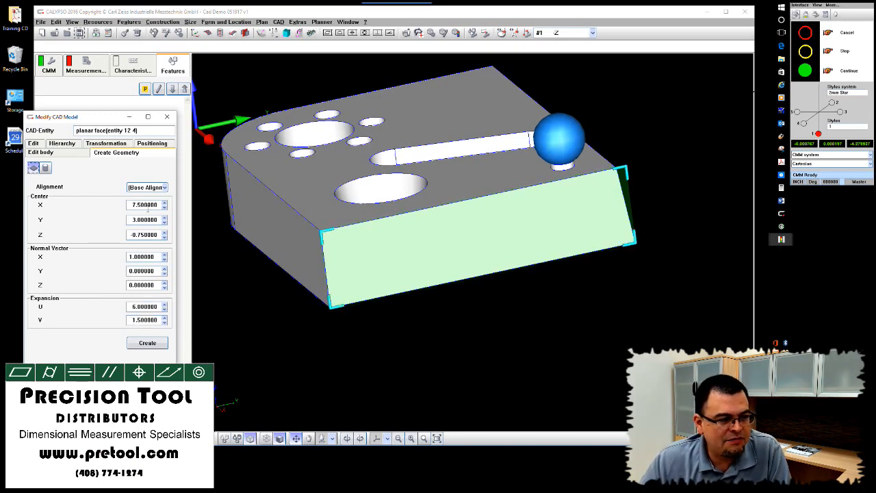
Create the plane on the block's end face and close the CAD model modification dialog.
{"action": "left_click_drag", "start_coordinate": [449, 344], "coordinate": [414, 338]}
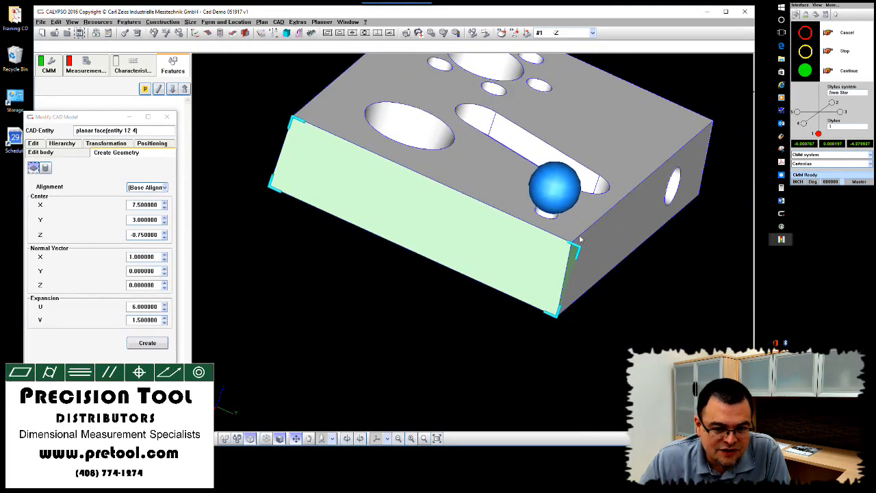
{"action": "left_click_drag", "start_coordinate": [562, 310], "coordinate": [562, 296]}
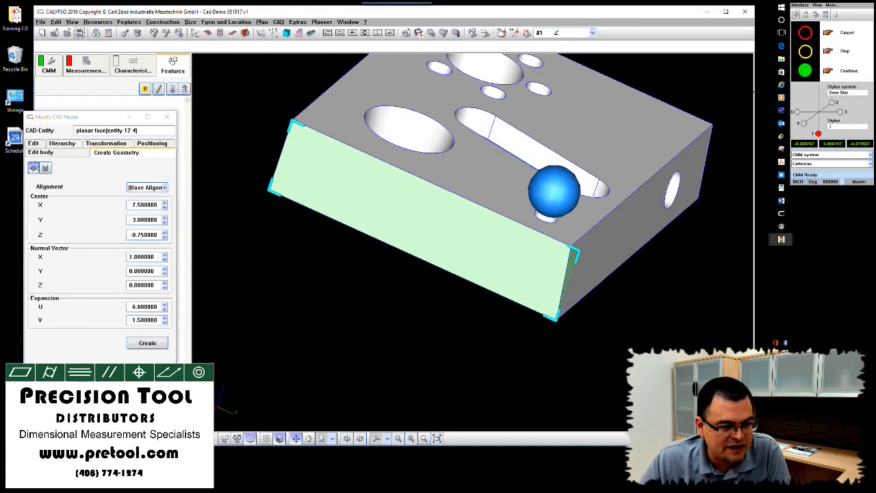
{"action": "left_click", "coordinate": [144, 344]}
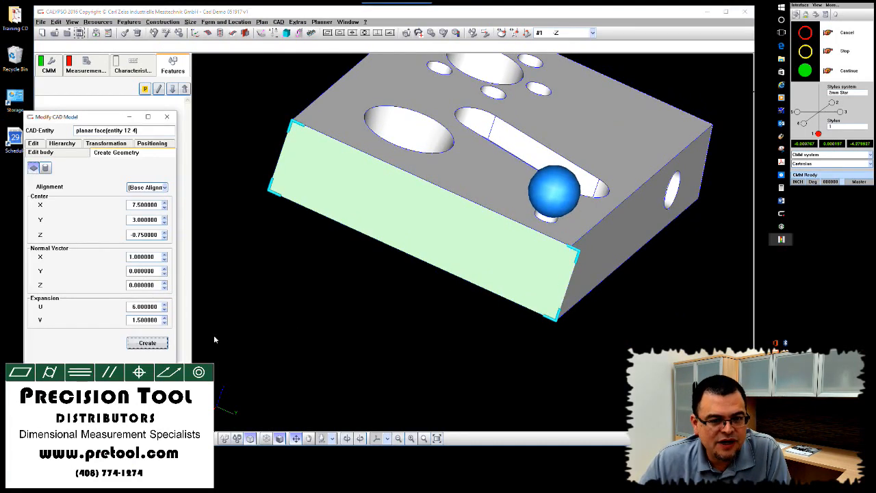
{"action": "left_click", "coordinate": [147, 373]}
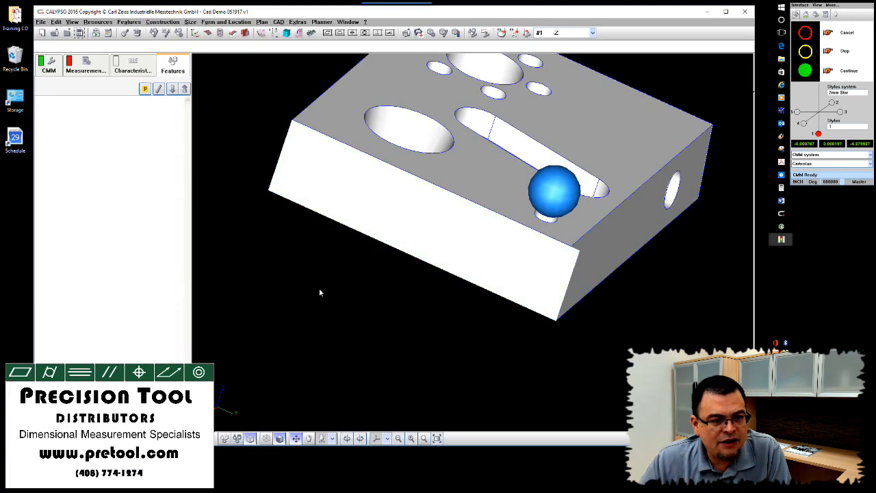
Define a measuring point on the newly created end plane and inspect its nominal X coordinate.
{"action": "left_click_drag", "start_coordinate": [319, 290], "coordinate": [366, 363]}
{"action": "left_click", "coordinate": [224, 438]}
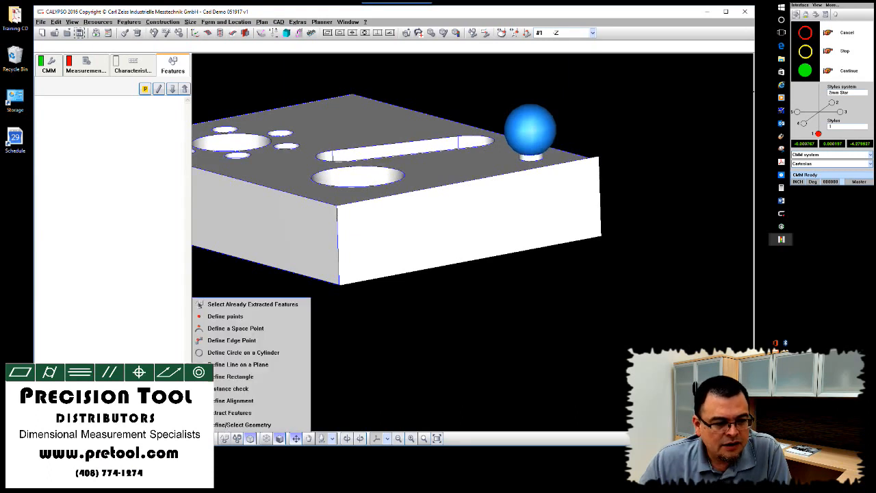
{"action": "left_click", "coordinate": [224, 317]}
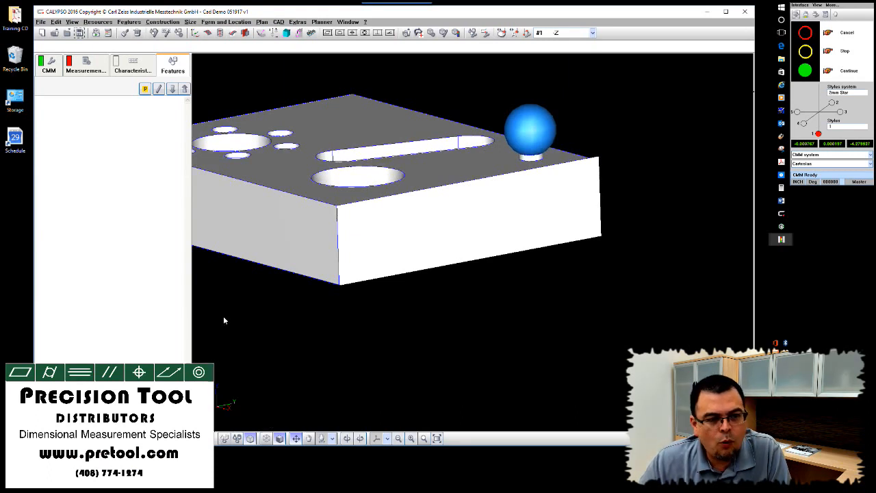
{"action": "left_click", "coordinate": [431, 209]}
{"action": "left_click_drag", "start_coordinate": [103, 180], "coordinate": [156, 186]}
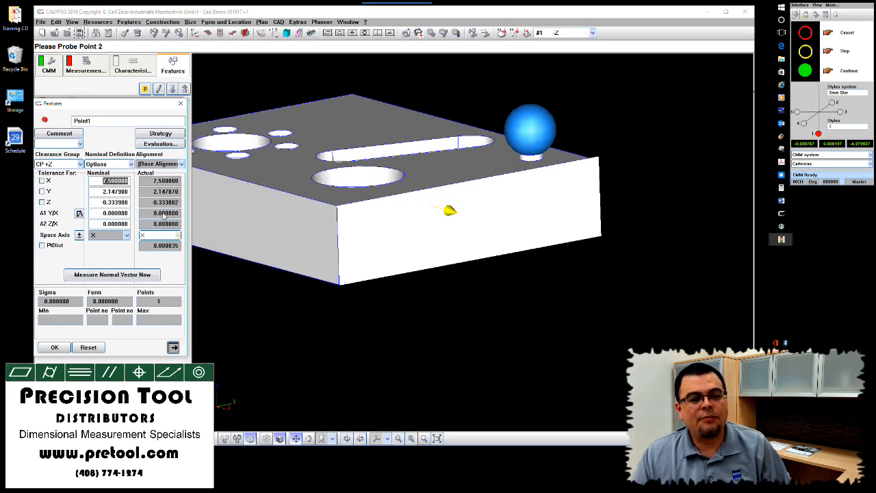
{"action": "left_click", "coordinate": [57, 347]}
Delete the test point from the feature list.
{"action": "right_click", "coordinate": [108, 104]}
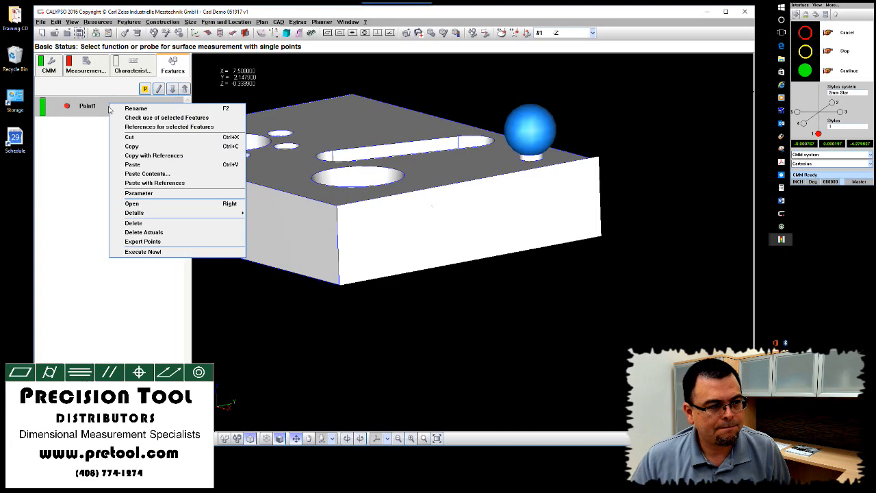
{"action": "left_click", "coordinate": [162, 221]}
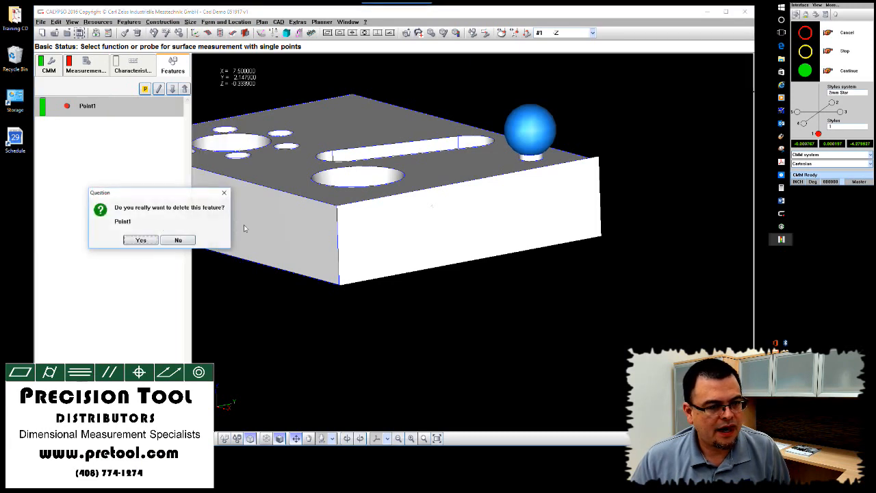
{"action": "left_click", "coordinate": [146, 240]}
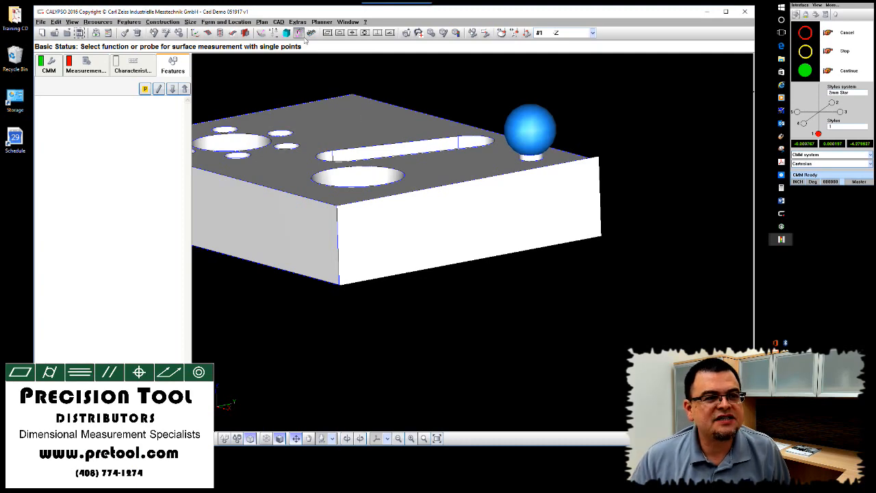
Hide the newly created plane on the block's end through Modify CAD Entities and close the dialog.
{"action": "left_click_drag", "start_coordinate": [625, 281], "coordinate": [621, 286]}
{"action": "middle_click_drag", "start_coordinate": [622, 289], "coordinate": [614, 287]}
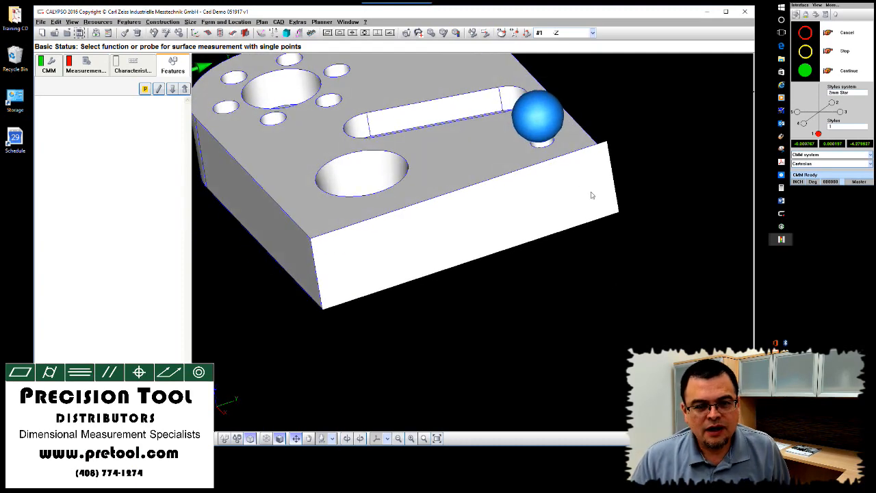
{"action": "mouse_move", "coordinate": [468, 320]}
{"action": "middle_mouse_down"}
{"action": "mouse_move", "coordinate": [489, 372]}
{"action": "mouse_move", "coordinate": [472, 319]}
{"action": "middle_mouse_up"}
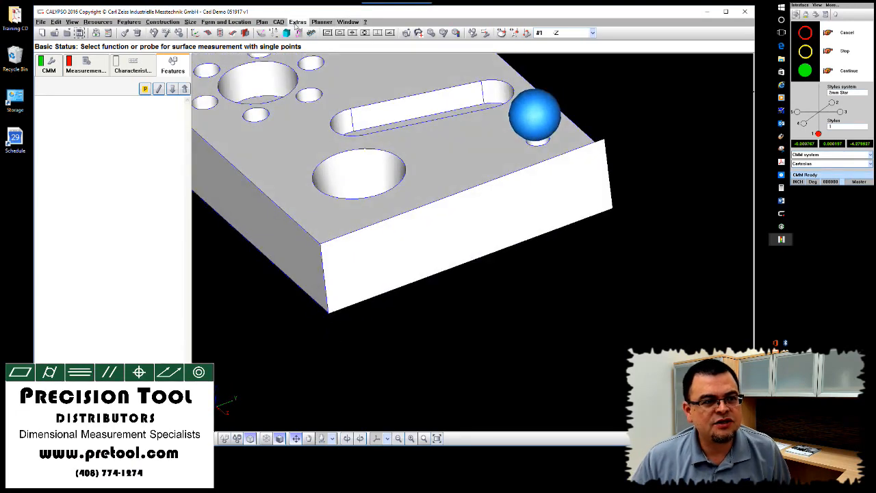
{"action": "left_click", "coordinate": [278, 23]}
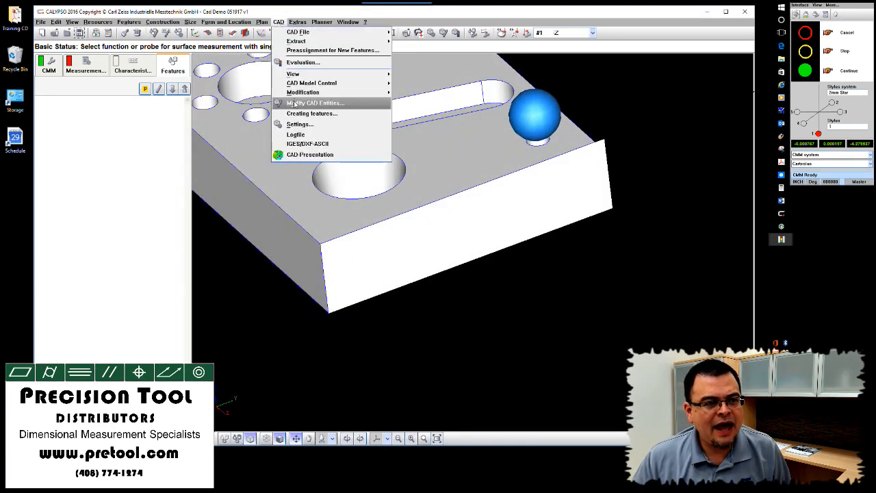
{"action": "left_click", "coordinate": [298, 108]}
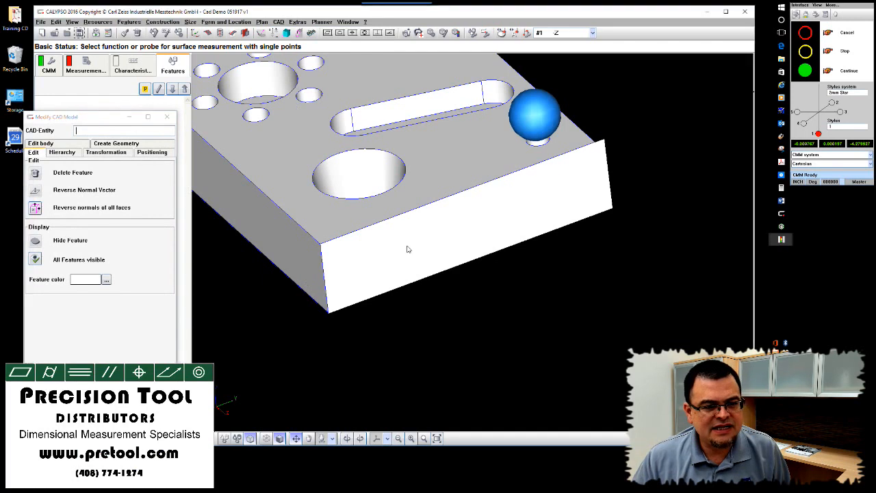
{"action": "left_click", "coordinate": [406, 249]}
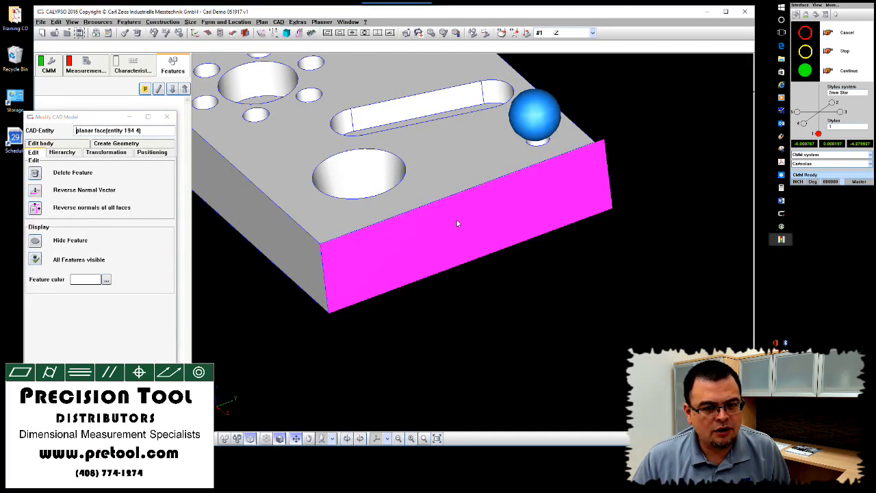
{"action": "left_click", "coordinate": [35, 240]}
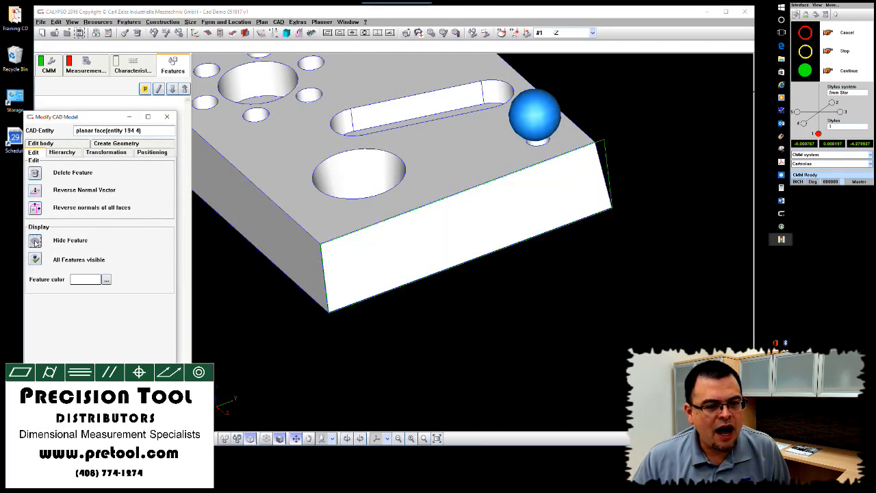
{"action": "left_click", "coordinate": [100, 424]}
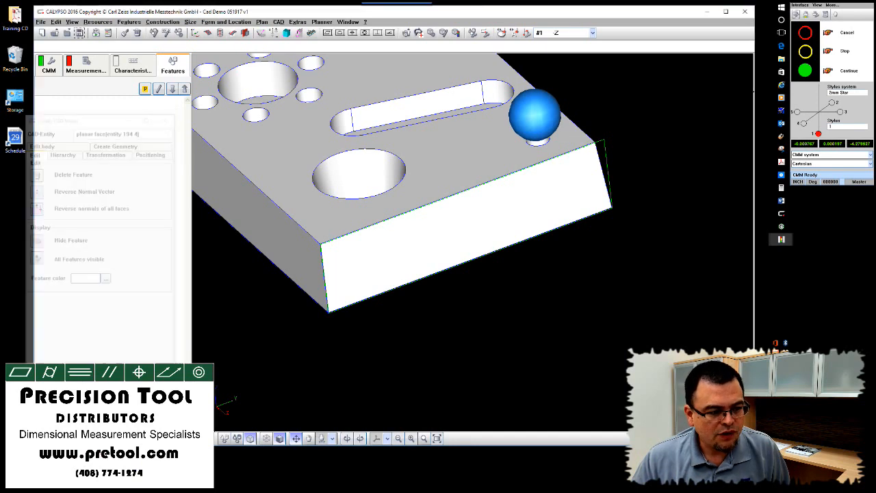
Extract a plane feature from the original end face of the block.
{"action": "left_click", "coordinate": [208, 439]}
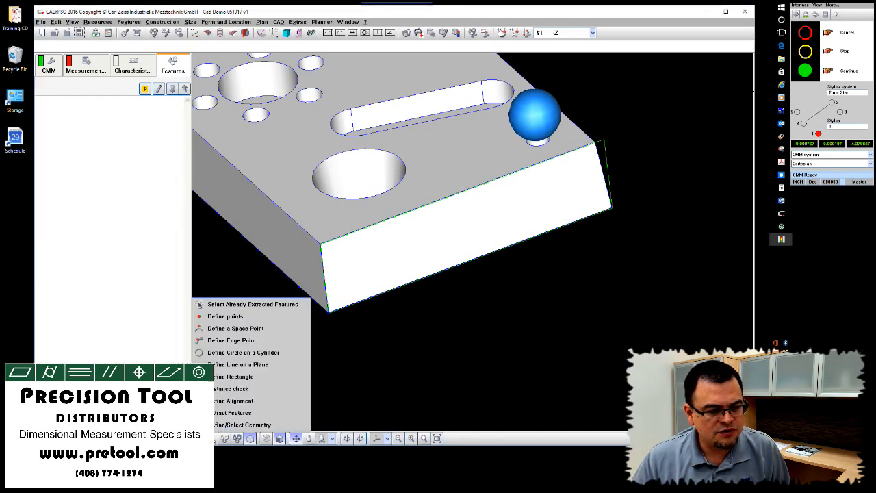
{"action": "left_click", "coordinate": [227, 413]}
{"action": "left_click", "coordinate": [397, 241]}
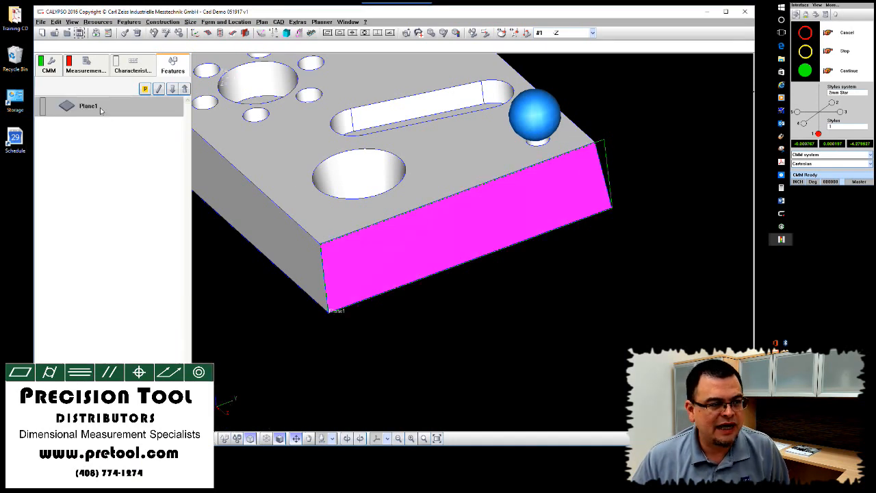
Add a polyline path from the model with an edge distance of 0.2 to the extracted plane's measurement strategy.
{"action": "left_click", "coordinate": [160, 132]}
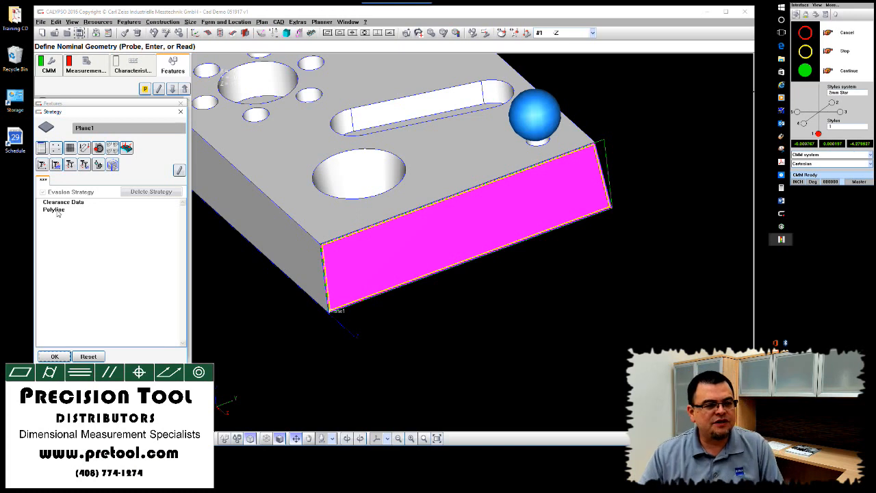
{"action": "double_click", "coordinate": [55, 209]}
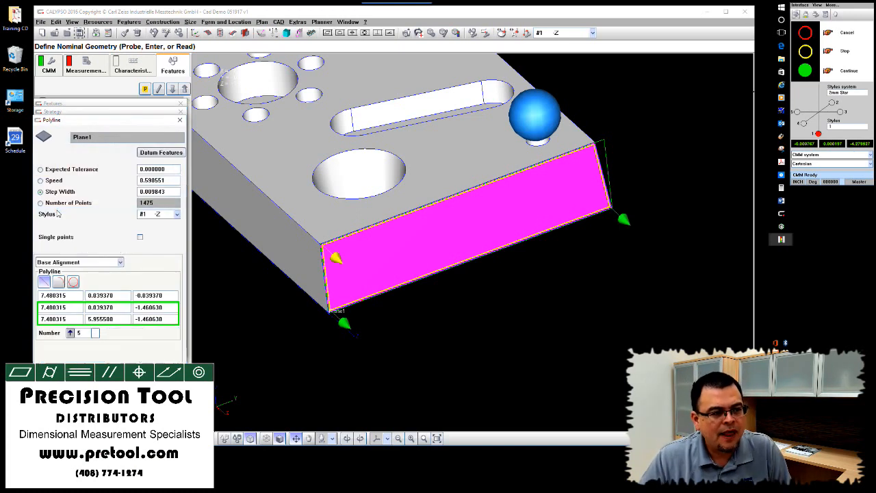
{"action": "left_click", "coordinate": [165, 350]}
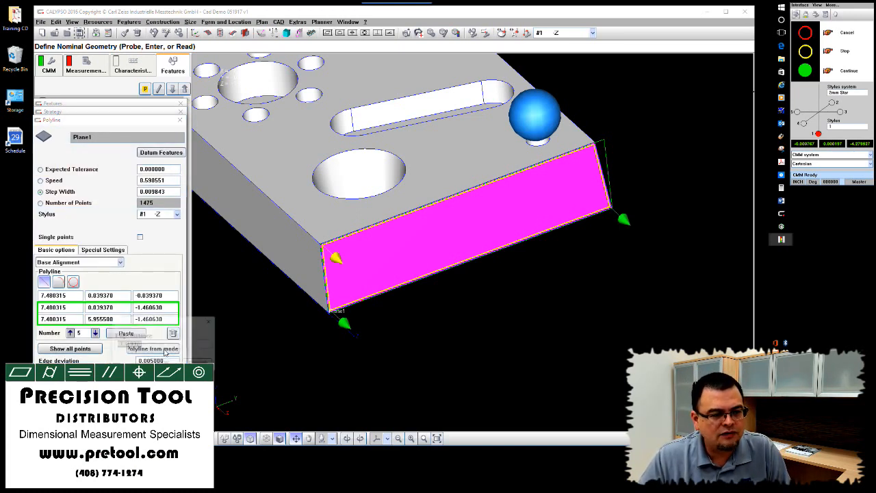
{"action": "type", "text": "."}
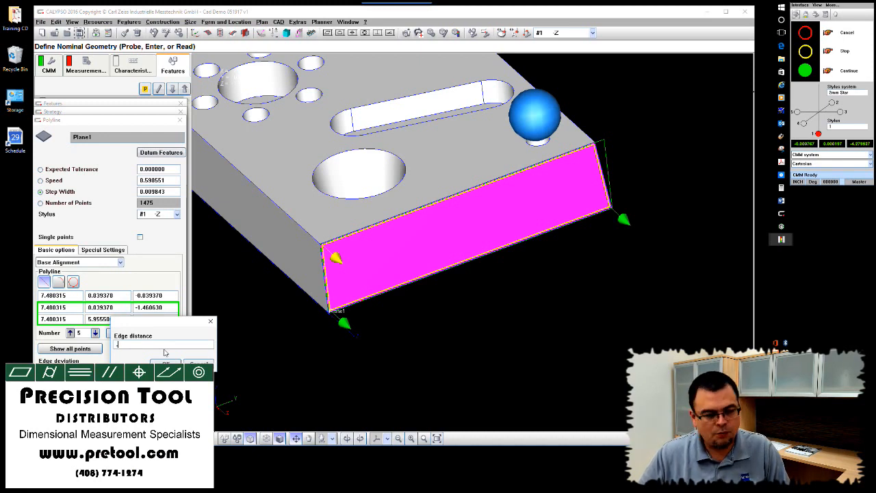
{"action": "type", "text": "2"}
{"action": "key", "text": "Return"}
Add further polyline paths from the model at edge distances of 0.4 and 0.6, and accept the plane's strategy and definition.
{"action": "left_click", "coordinate": [165, 350]}
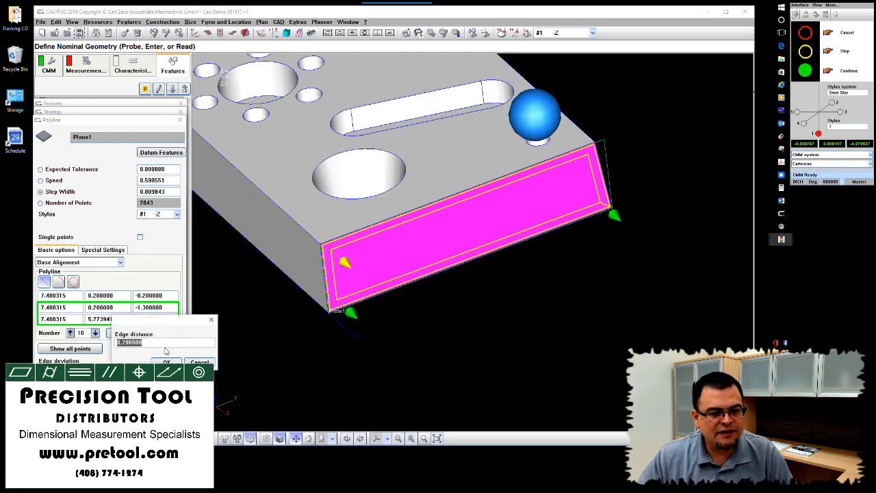
{"action": "type", "text": ".4"}
{"action": "key", "text": "Return"}
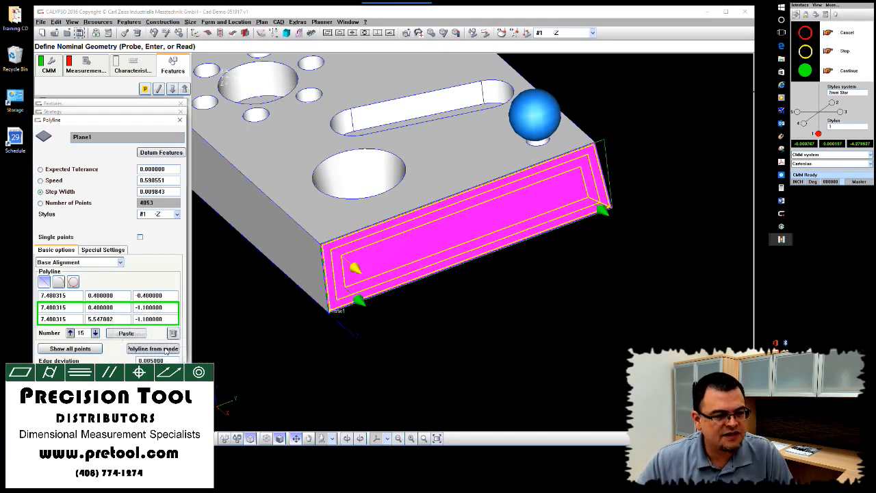
{"action": "left_click", "coordinate": [165, 350]}
{"action": "type", "text": ".6"}
{"action": "key", "text": "Return"}
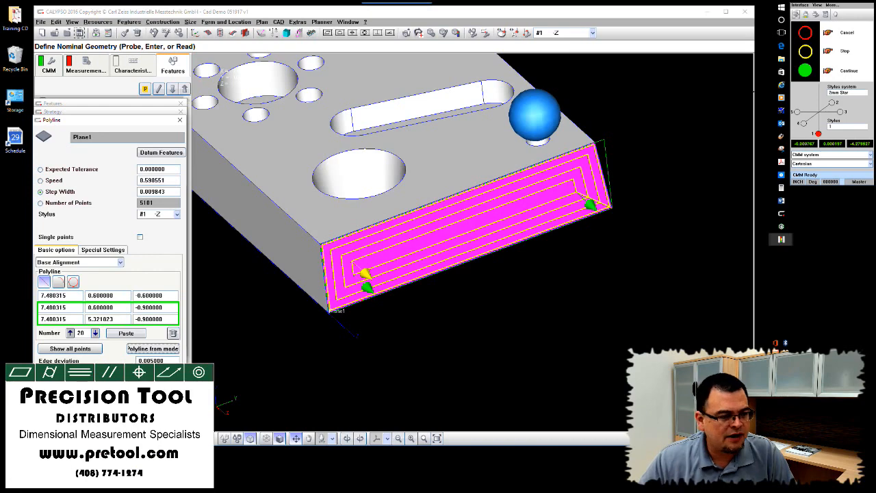
{"action": "key", "text": "Return"}
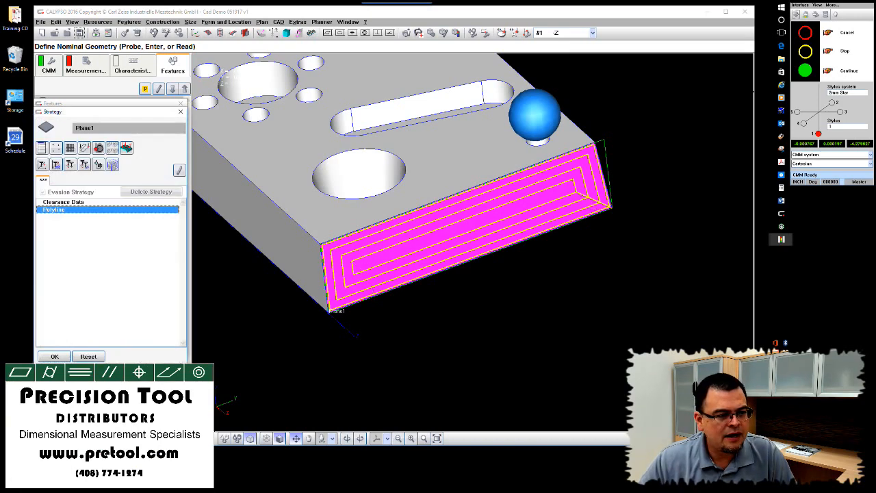
{"action": "left_click", "coordinate": [55, 356]}
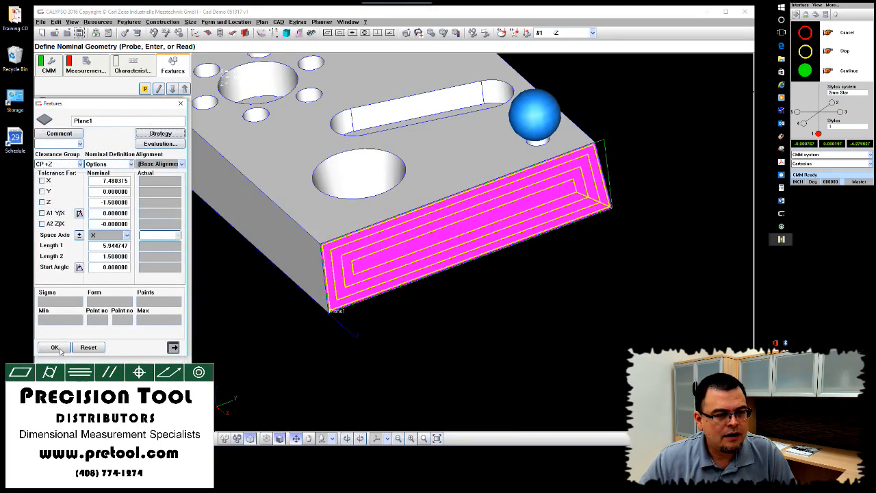
{"action": "left_click", "coordinate": [55, 347]}
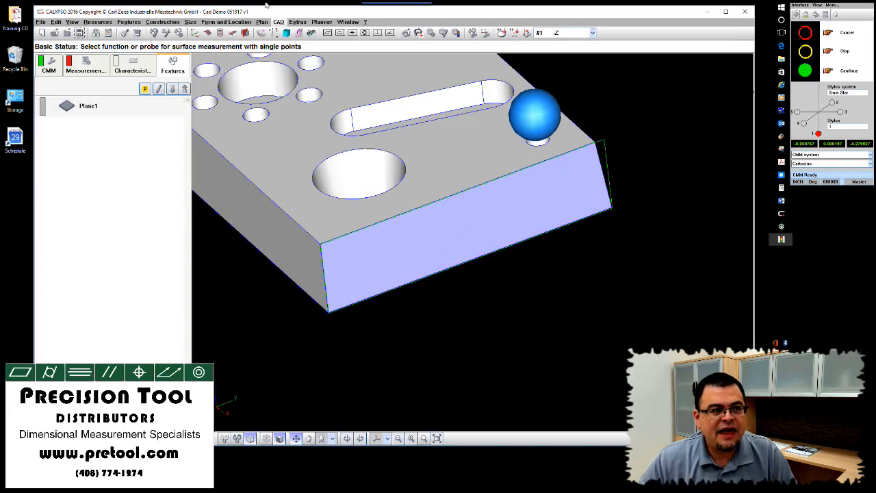
Make all hidden CAD features visible again through Modify CAD Entities.
{"action": "left_click", "coordinate": [278, 22]}
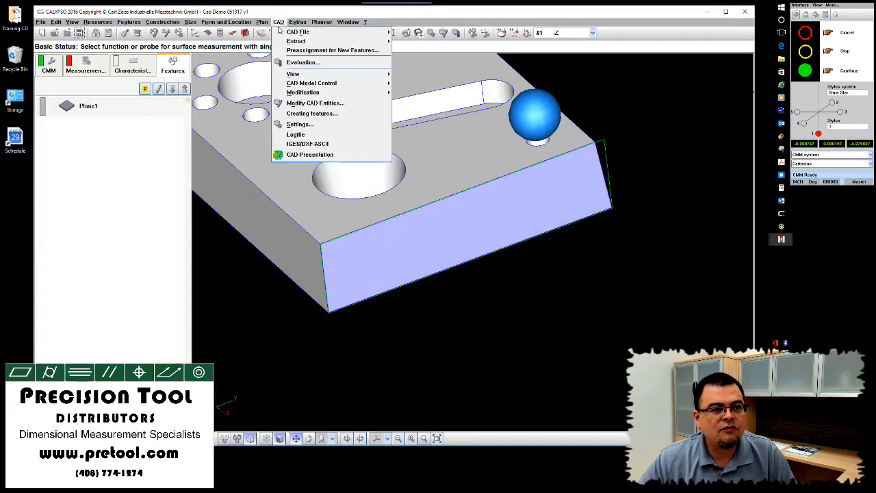
{"action": "left_click", "coordinate": [314, 104]}
{"action": "left_click", "coordinate": [35, 260]}
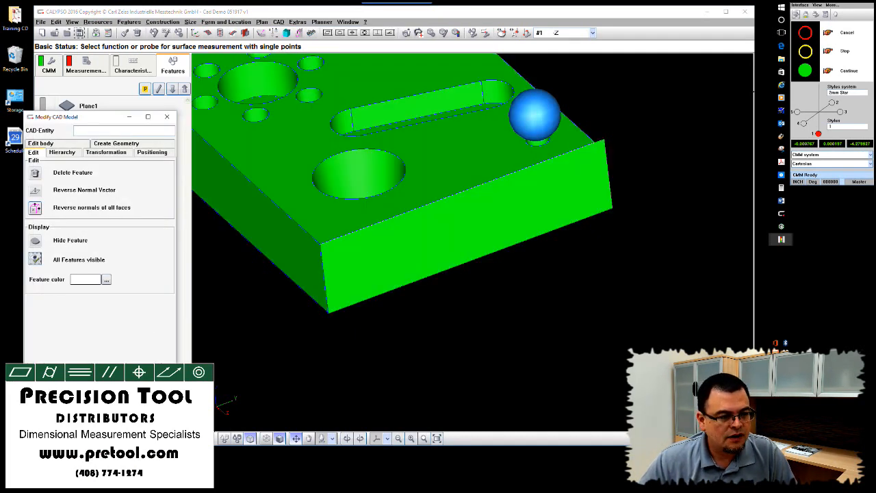
Close the CAD modification dialog and extract a second plane from the block's full, restored end face.
{"action": "left_click", "coordinate": [99, 418]}
{"action": "left_click", "coordinate": [200, 438]}
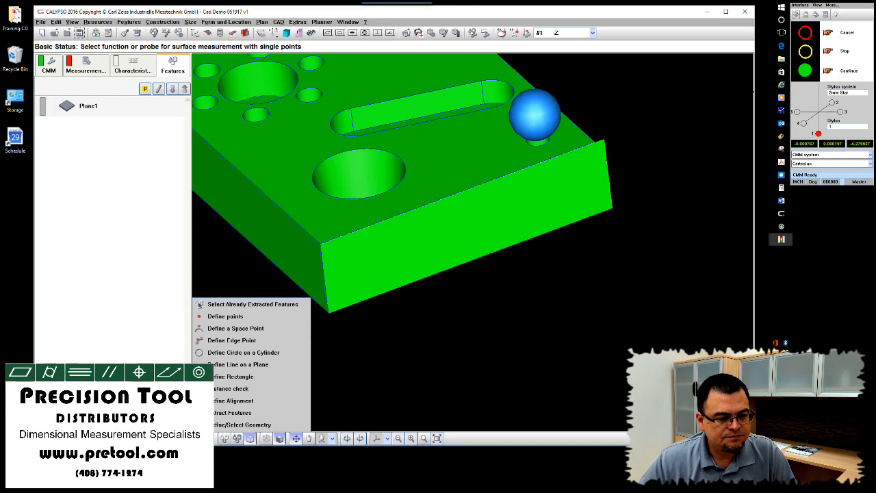
{"action": "left_click", "coordinate": [220, 413]}
{"action": "left_click", "coordinate": [384, 258]}
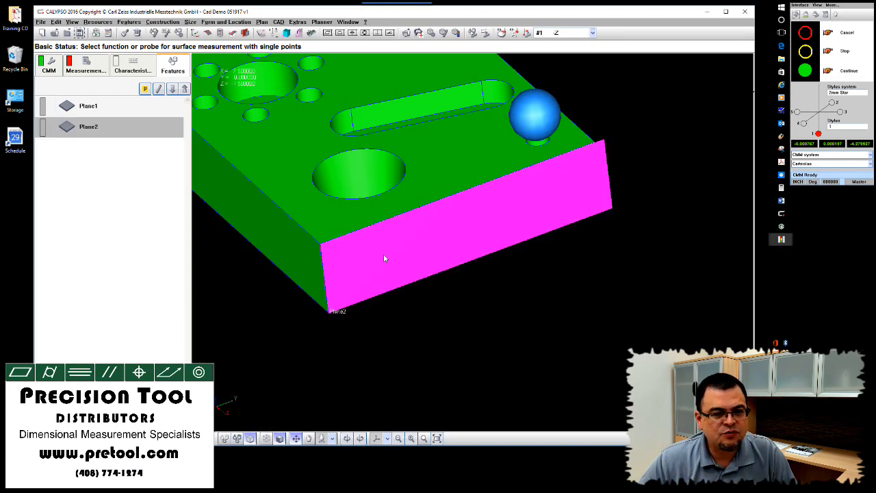
Display the model as wireframe and open Plane1's definition to check its polyline scan paths on the end face.
{"action": "left_click", "coordinate": [87, 108]}
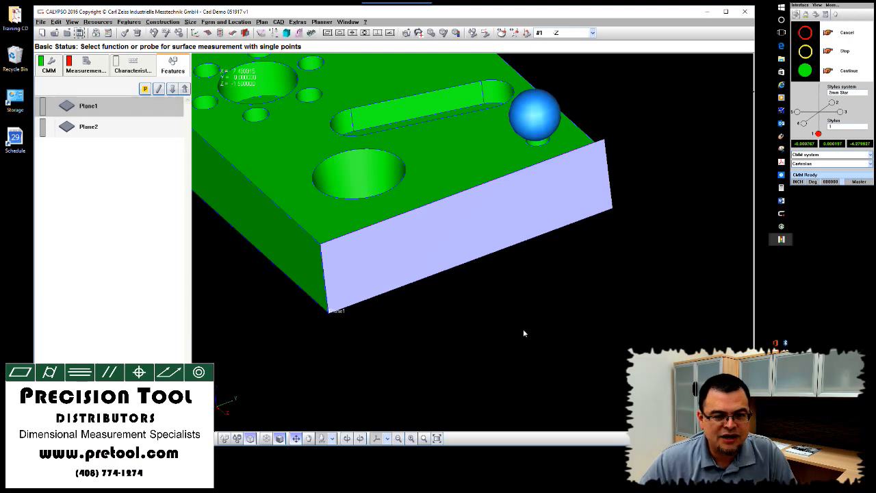
{"action": "mouse_move", "coordinate": [523, 333]}
{"action": "middle_mouse_down"}
{"action": "mouse_move", "coordinate": [506, 400]}
{"action": "mouse_move", "coordinate": [515, 362]}
{"action": "middle_mouse_up"}
{"action": "left_click", "coordinate": [279, 438]}
{"action": "mouse_move", "coordinate": [360, 398]}
{"action": "middle_mouse_down"}
{"action": "mouse_move", "coordinate": [373, 360]}
{"action": "mouse_move", "coordinate": [362, 353]}
{"action": "middle_mouse_up"}
{"action": "double_click", "coordinate": [120, 107]}
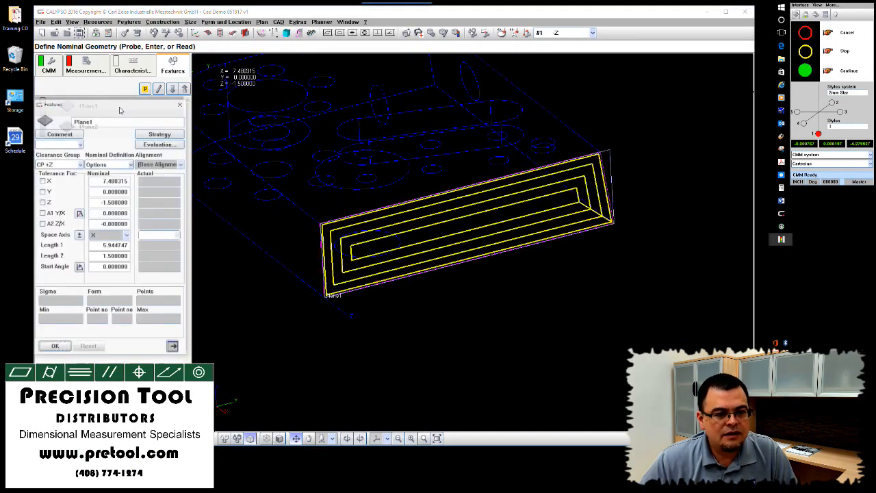
{"action": "left_click", "coordinate": [65, 348]}
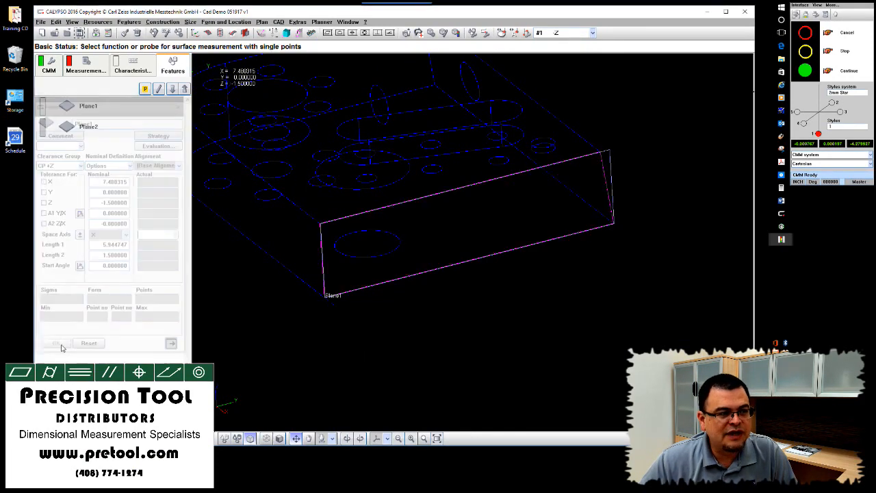
Copy only the Measurement Strategy property from Plane1 to Plane2.
{"action": "left_click", "coordinate": [125, 33]}
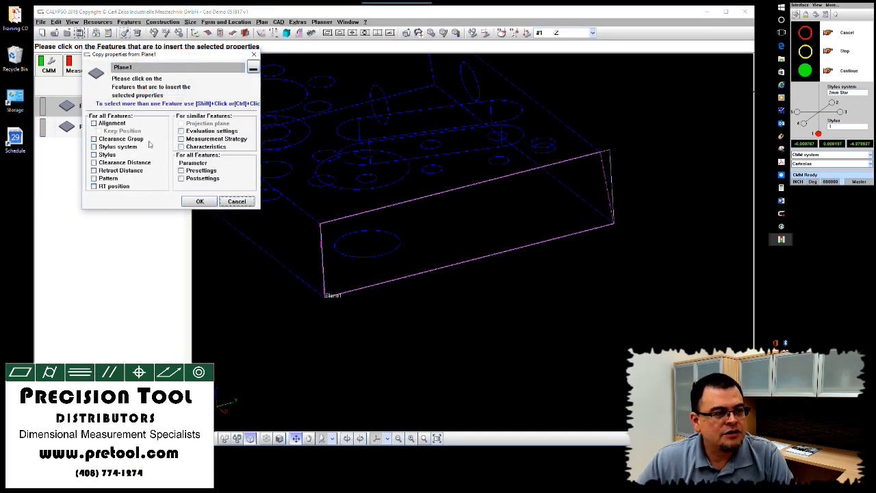
{"action": "left_click", "coordinate": [182, 140]}
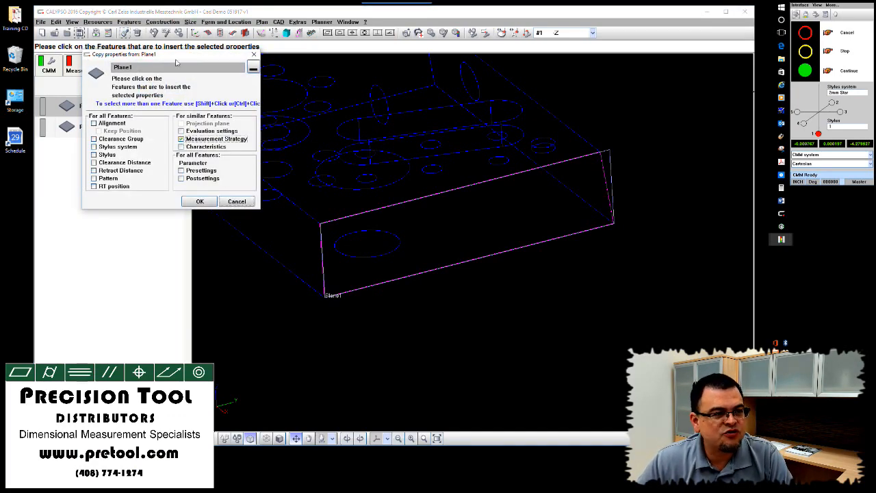
{"action": "left_click", "coordinate": [66, 126]}
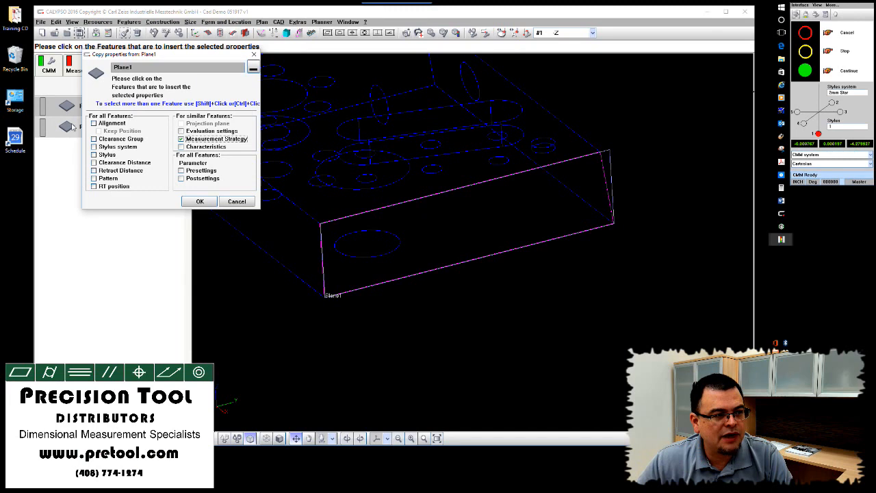
{"action": "left_click", "coordinate": [200, 201]}
Delete the Plane1 feature from the measurement plan.
{"action": "left_click", "coordinate": [117, 109]}
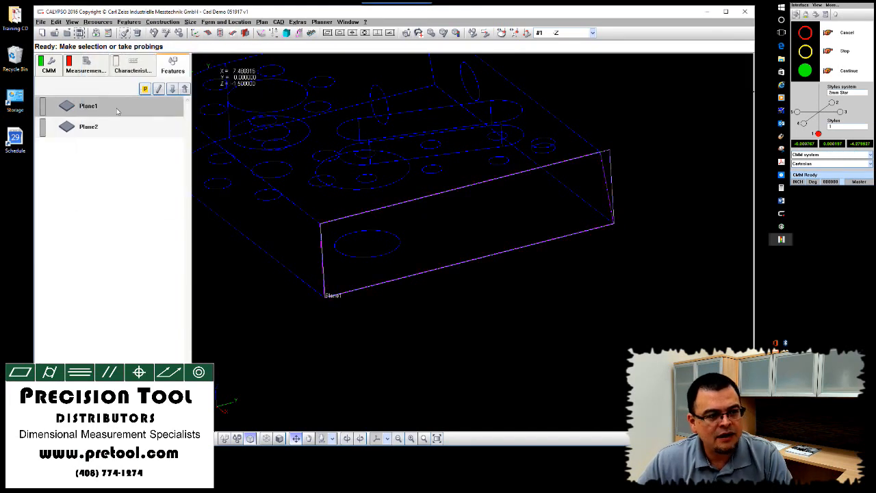
{"action": "key", "text": "Delete"}
{"action": "left_click", "coordinate": [104, 124]}
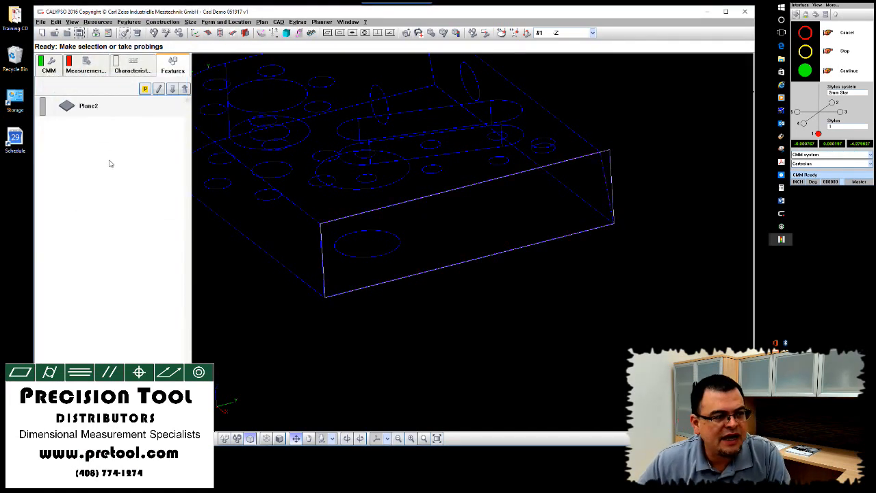
Open Plane2's definition and inspect the copied scan paths on the end face from several angles.
{"action": "double_click", "coordinate": [90, 107]}
{"action": "middle_click_drag", "start_coordinate": [570, 364], "coordinate": [647, 366]}
{"action": "scroll", "coordinate": [656, 336], "scroll_direction": "up", "scroll_amount": 8}
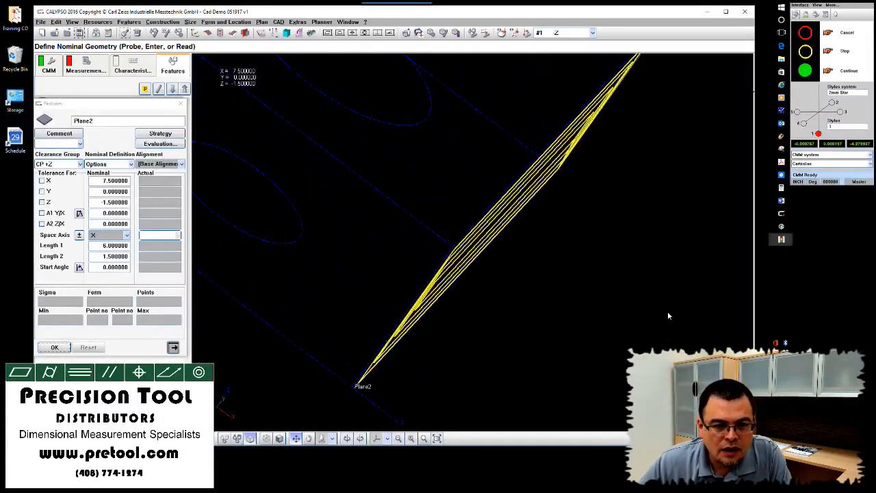
{"action": "mouse_move", "coordinate": [696, 297]}
{"action": "middle_mouse_down"}
{"action": "mouse_move", "coordinate": [659, 292]}
{"action": "mouse_move", "coordinate": [629, 274]}
{"action": "mouse_move", "coordinate": [609, 238]}
{"action": "mouse_move", "coordinate": [594, 277]}
{"action": "mouse_move", "coordinate": [595, 339]}
{"action": "mouse_move", "coordinate": [593, 317]}
{"action": "mouse_move", "coordinate": [616, 260]}
{"action": "mouse_move", "coordinate": [701, 263]}
{"action": "mouse_move", "coordinate": [632, 269]}
{"action": "mouse_move", "coordinate": [657, 273]}
{"action": "mouse_move", "coordinate": [657, 288]}
{"action": "middle_mouse_up"}
{"action": "scroll", "coordinate": [664, 291], "scroll_direction": "down", "scroll_amount": 4}
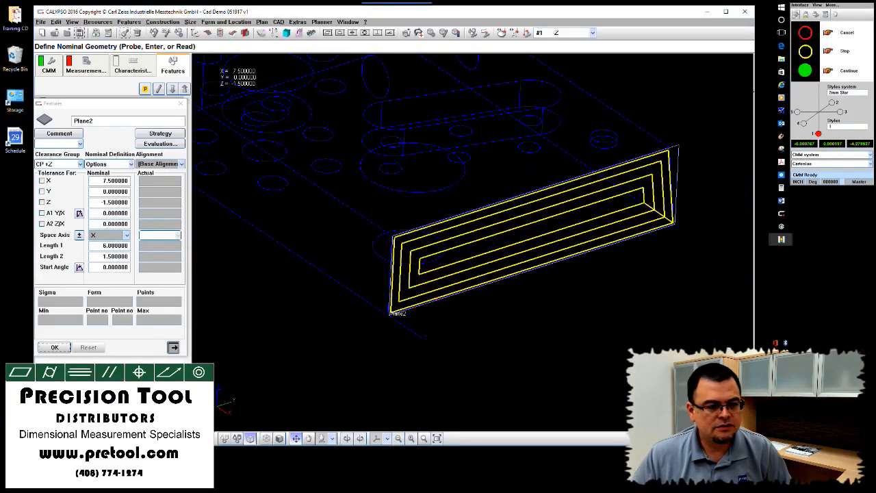
{"action": "left_click", "coordinate": [55, 348]}
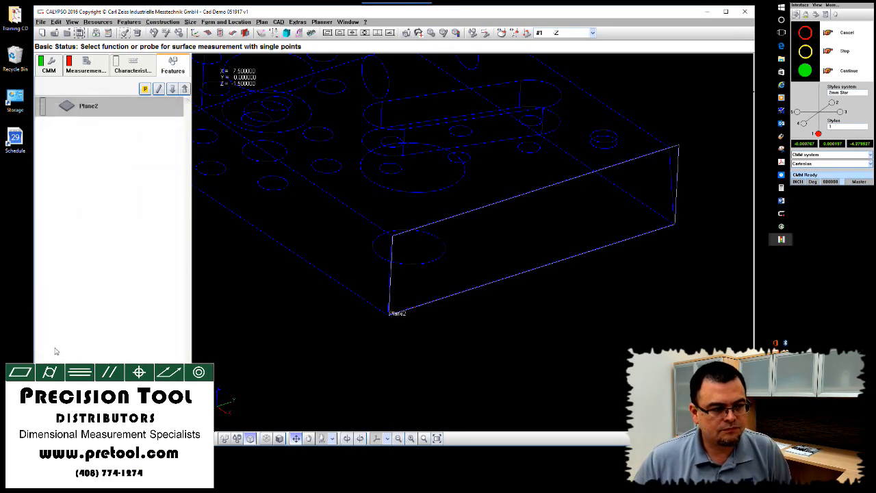
Delete the Plane2 feature from the measurement plan and confirm the deletion.
{"action": "right_click", "coordinate": [88, 106]}
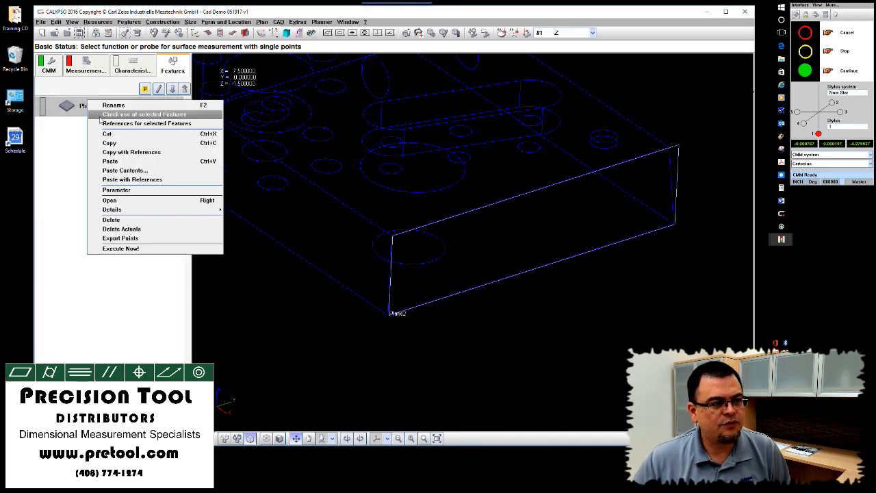
{"action": "left_click", "coordinate": [130, 221]}
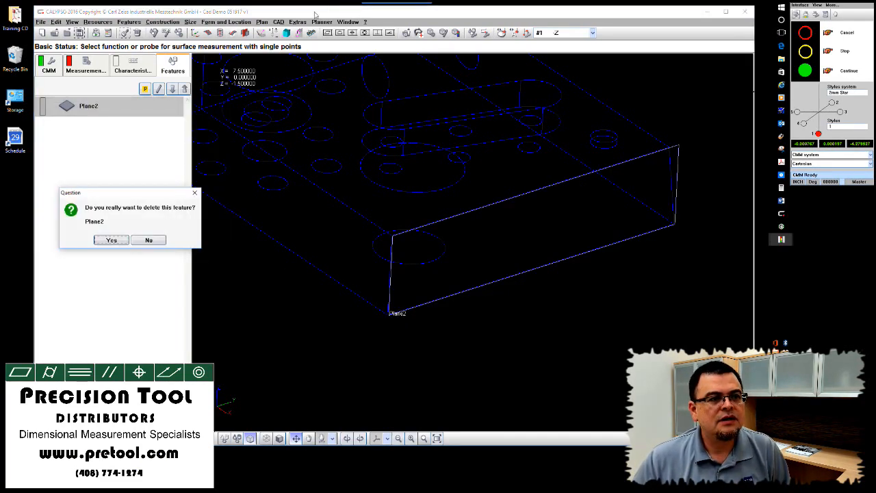
{"action": "left_click", "coordinate": [111, 239]}
Open the CAD entity hierarchy through Modify CAD Entities and expand trainingblock.SAT to its lowest entities.
{"action": "left_click", "coordinate": [278, 22]}
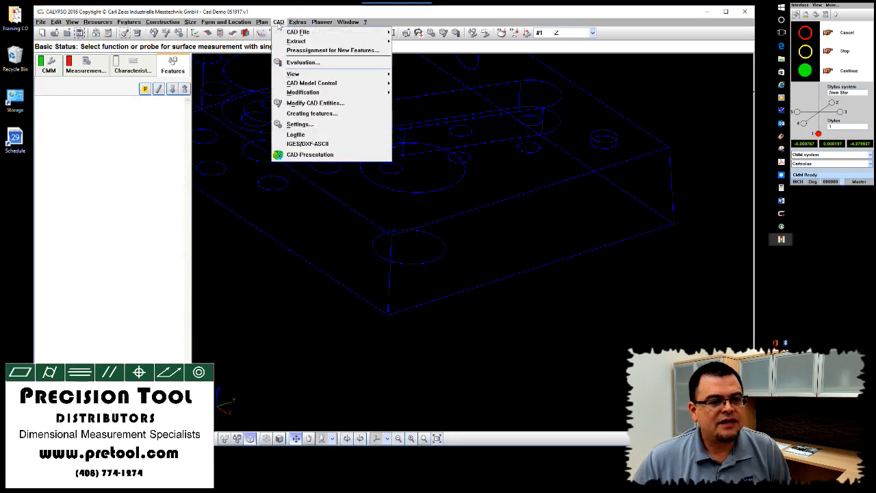
{"action": "left_click", "coordinate": [303, 103]}
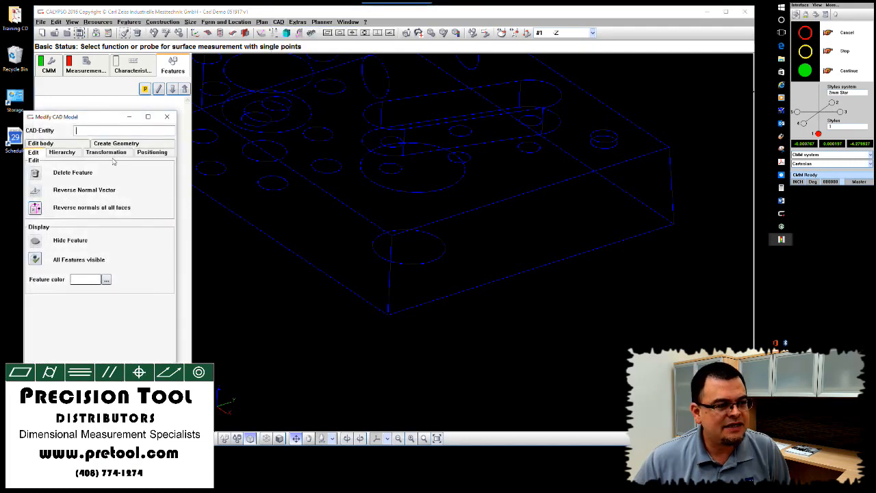
{"action": "left_click", "coordinate": [63, 152]}
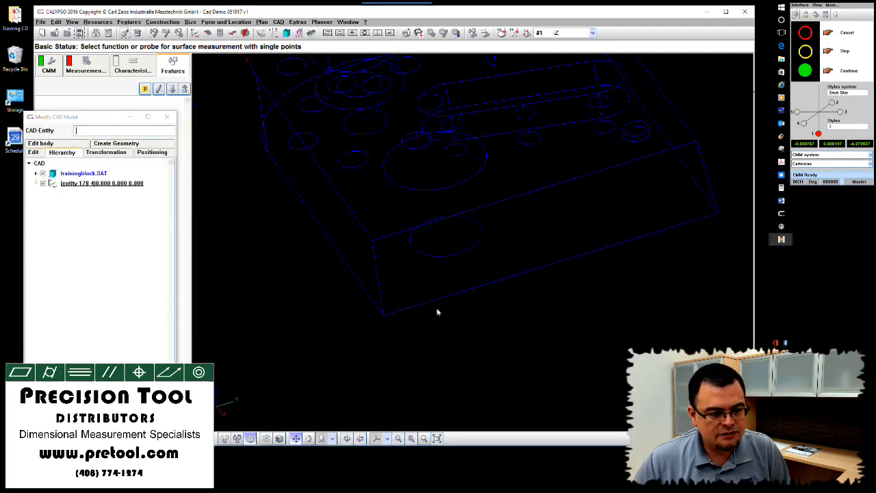
{"action": "scroll", "coordinate": [435, 307], "scroll_direction": "down", "scroll_amount": 6}
{"action": "middle_click_drag", "start_coordinate": [488, 282], "coordinate": [481, 303]}
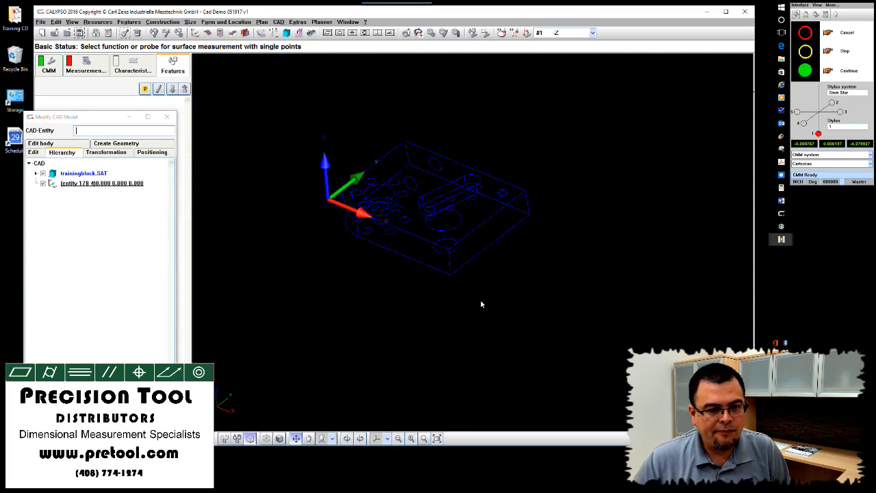
{"action": "left_click", "coordinate": [37, 174]}
{"action": "left_click_drag", "start_coordinate": [172, 197], "coordinate": [168, 316]}
Step through the hierarchy from entity 54 4 up to the solid body, examining which face each entry highlights, and close the dialog.
{"action": "left_click", "coordinate": [92, 352]}
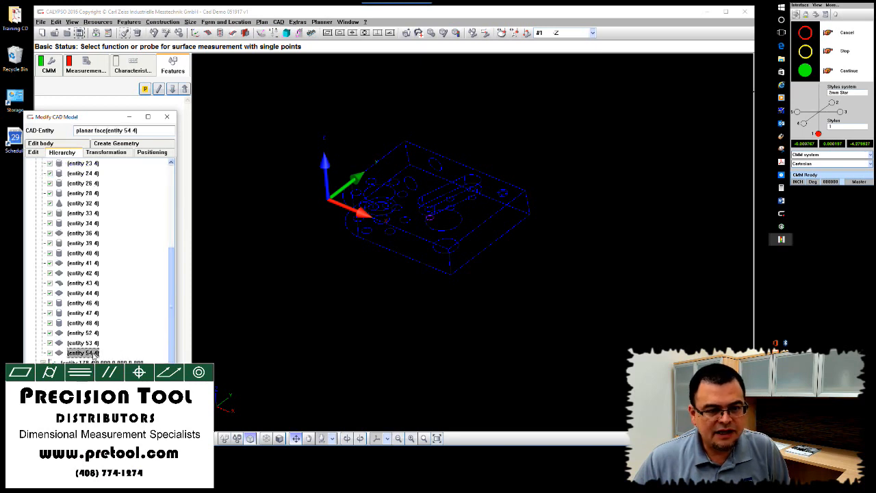
{"action": "key", "text": "Up"}
{"action": "key", "text": "Up"}
{"action": "key", "text": "Up"}
{"action": "key", "text": "Up"}
{"action": "key", "text": "Up"}
{"action": "key", "text": "Up"}
{"action": "key", "text": "Up"}
{"action": "key", "text": "Up"}
{"action": "key", "text": "Up"}
{"action": "key", "text": "Up"}
{"action": "key", "text": "Up"}
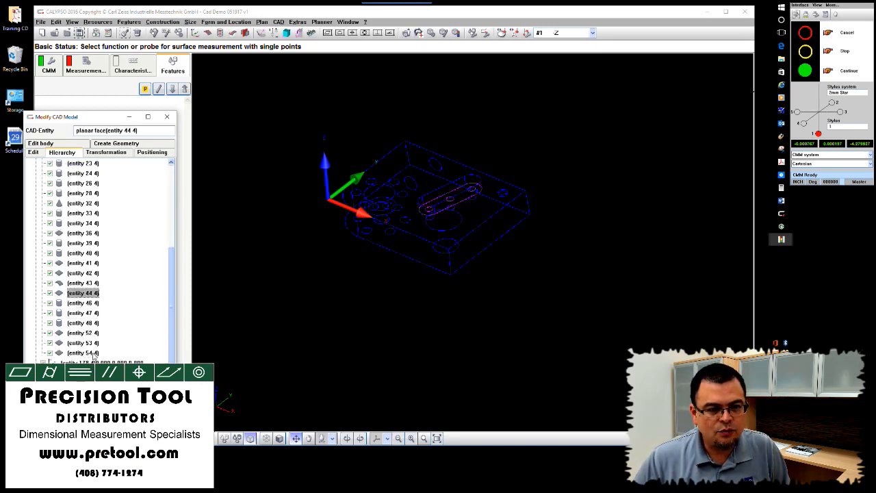
{"action": "key", "text": "Up"}
{"action": "key", "text": "Up"}
{"action": "key", "text": "Up"}
{"action": "key", "text": "Up"}
{"action": "key", "text": "Up"}
{"action": "key", "text": "Up"}
{"action": "key", "text": "Up"}
{"action": "key", "text": "Up"}
{"action": "key", "text": "Up"}
{"action": "key", "text": "Up"}
{"action": "key", "text": "Up"}
{"action": "key", "text": "Up"}
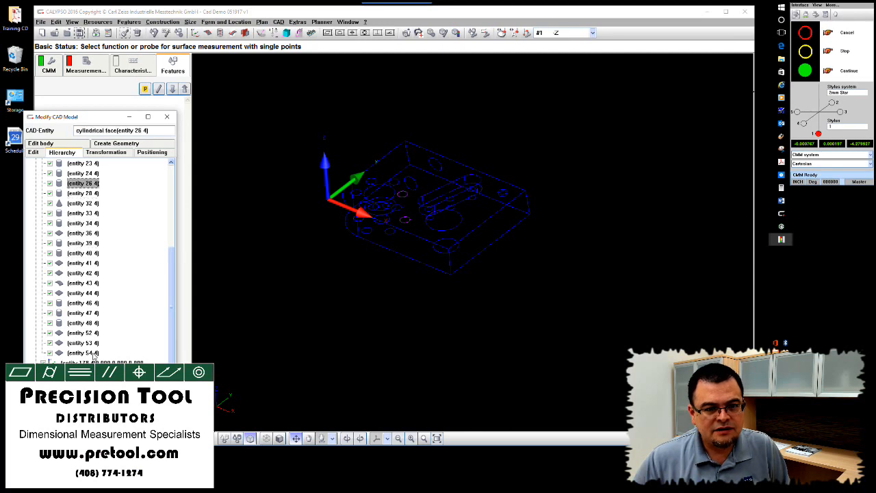
{"action": "key", "text": "Up"}
{"action": "key", "text": "Up"}
{"action": "key", "text": "Up"}
{"action": "key", "text": "Up"}
{"action": "key", "text": "Up"}
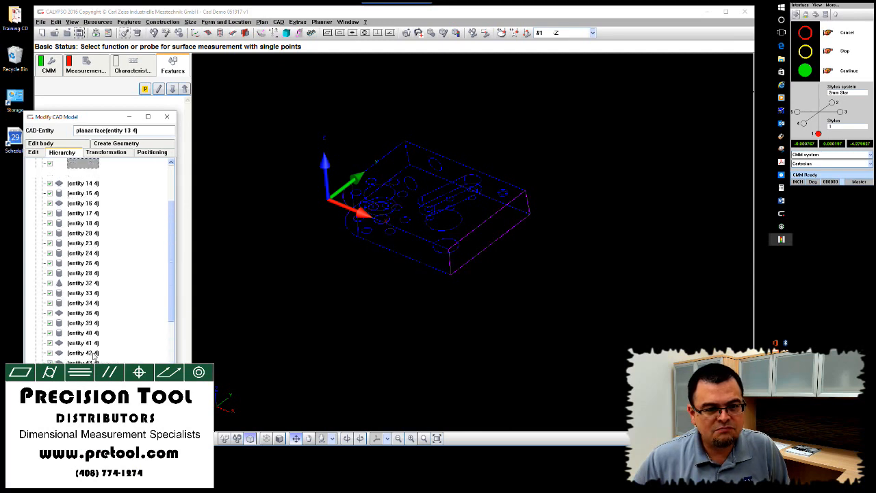
{"action": "key", "text": "Up"}
{"action": "key", "text": "Up"}
{"action": "key", "text": "Up"}
{"action": "key", "text": "Up"}
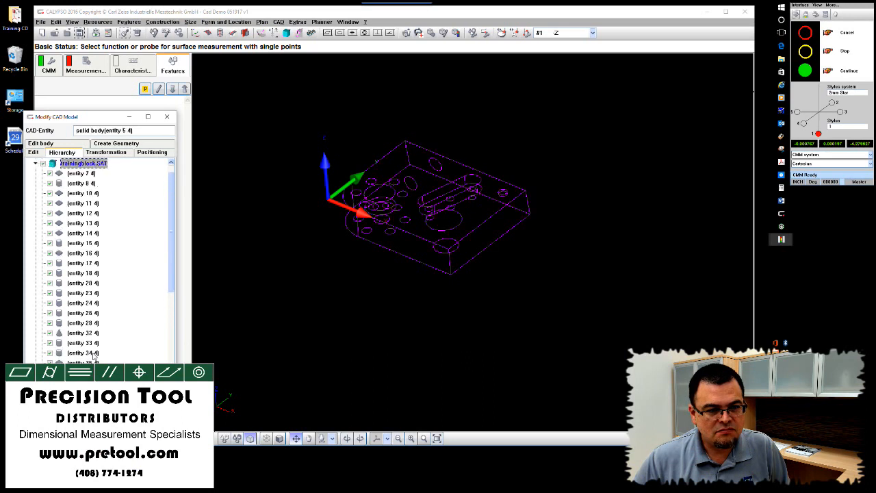
{"action": "scroll", "coordinate": [113, 324], "scroll_direction": "down", "scroll_amount": 3}
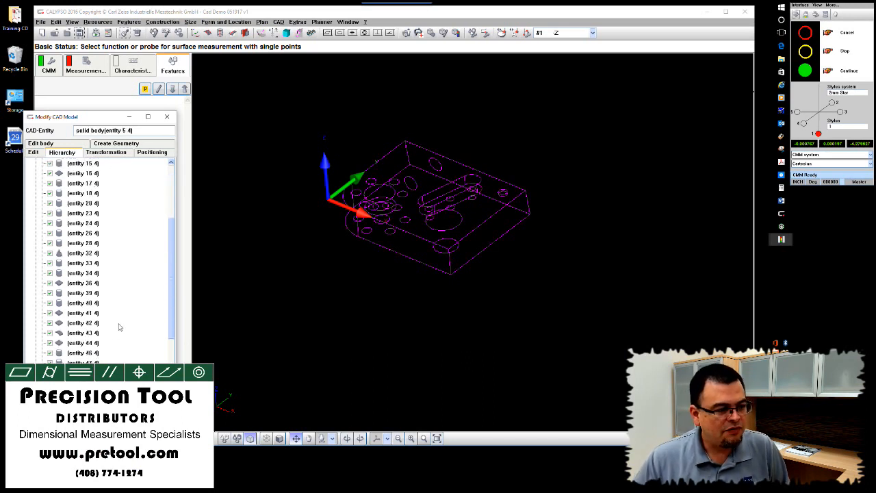
{"action": "scroll", "coordinate": [143, 329], "scroll_direction": "up", "scroll_amount": 3}
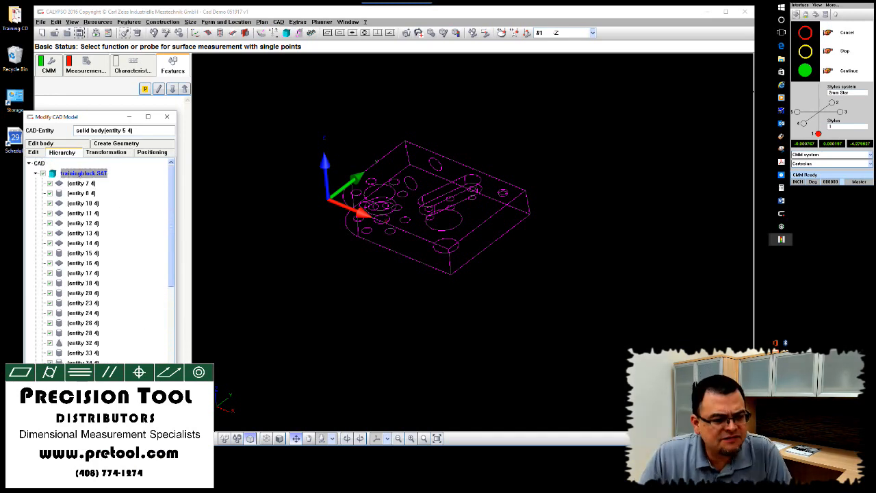
{"action": "left_click", "coordinate": [96, 411]}
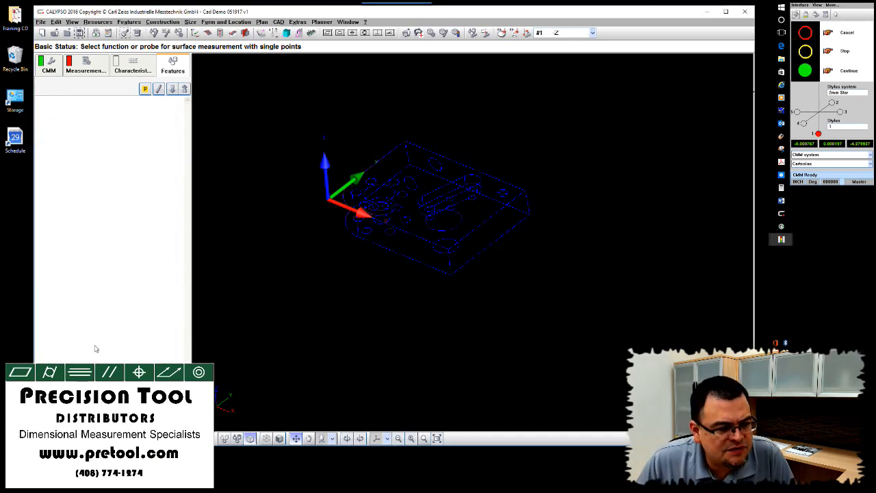
Redraw the CAD model and bring the block into a closer view.
{"action": "left_click", "coordinate": [278, 22]}
{"action": "mouse_move", "coordinate": [325, 79]}
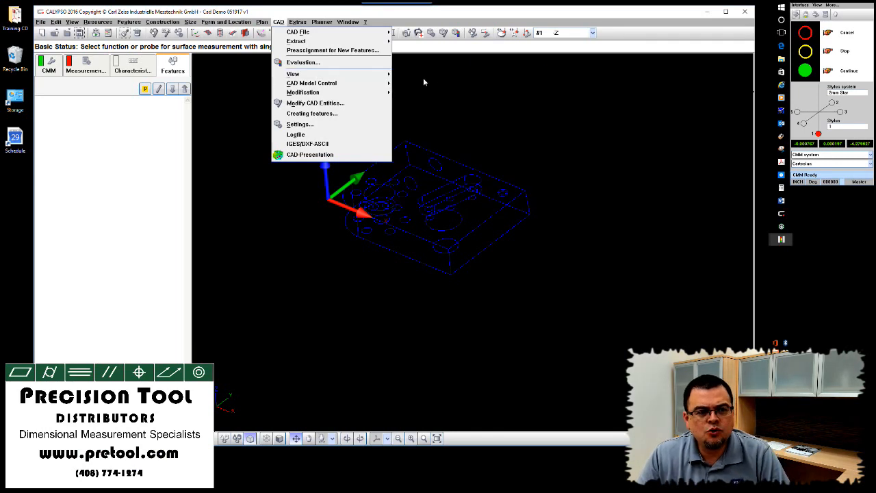
{"action": "mouse_move", "coordinate": [377, 78]}
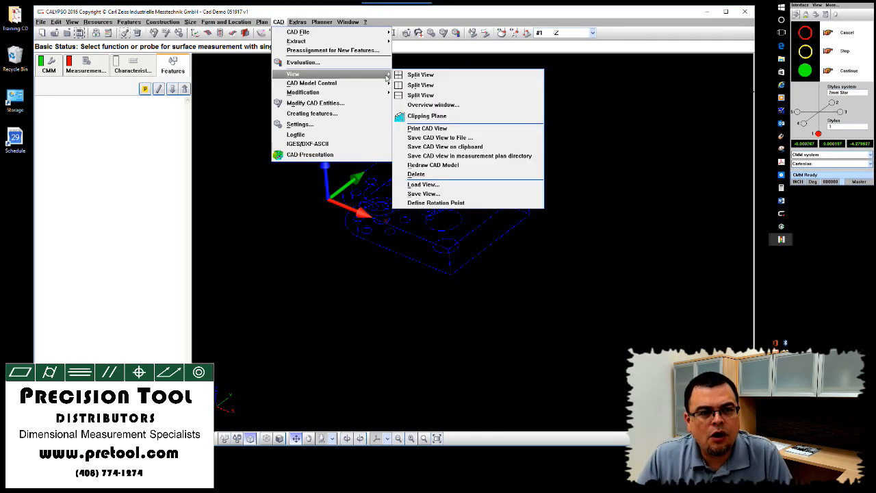
{"action": "left_click", "coordinate": [433, 165]}
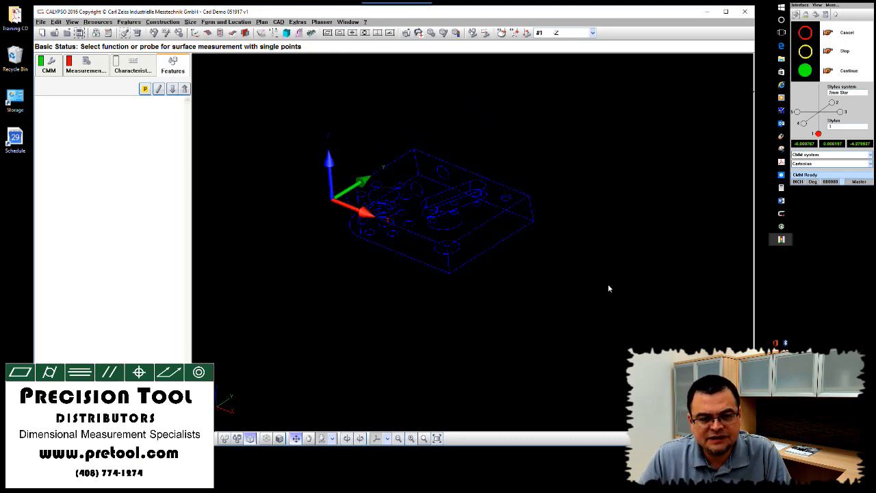
{"action": "scroll", "coordinate": [608, 288], "scroll_direction": "up", "scroll_amount": 2}
{"action": "right_click_drag", "start_coordinate": [561, 273], "coordinate": [627, 326]}
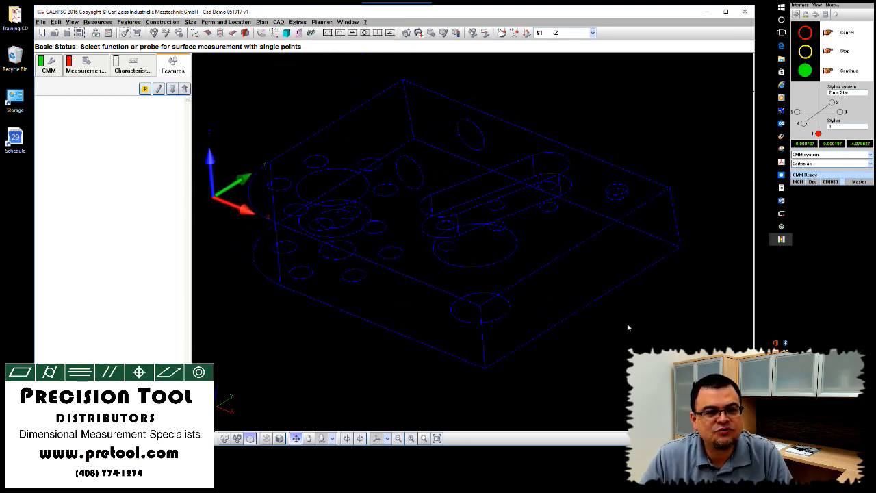
Open the CAD entity hierarchy in Modify CAD Entities and switch the training block to shaded display.
{"action": "left_click", "coordinate": [279, 22]}
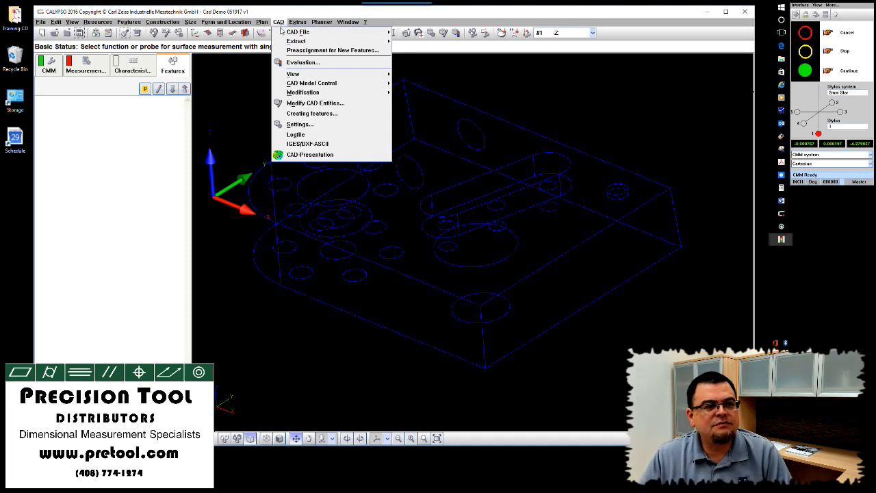
{"action": "left_click", "coordinate": [301, 104]}
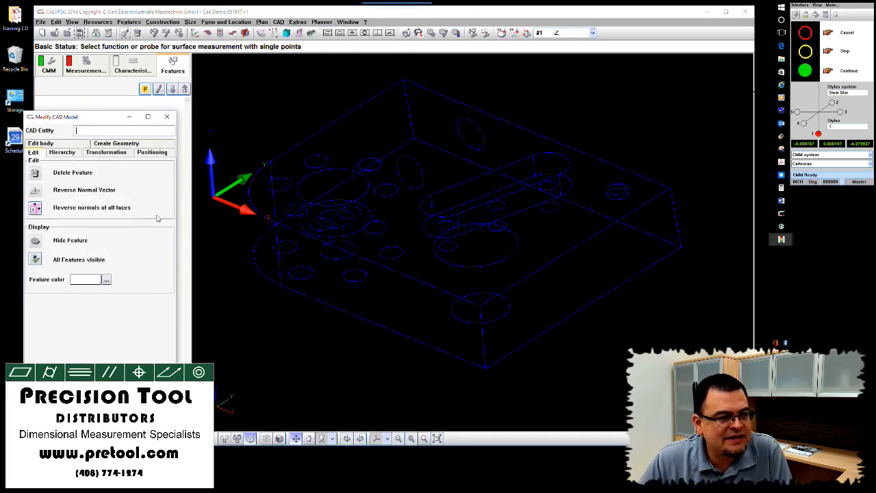
{"action": "left_click", "coordinate": [60, 152]}
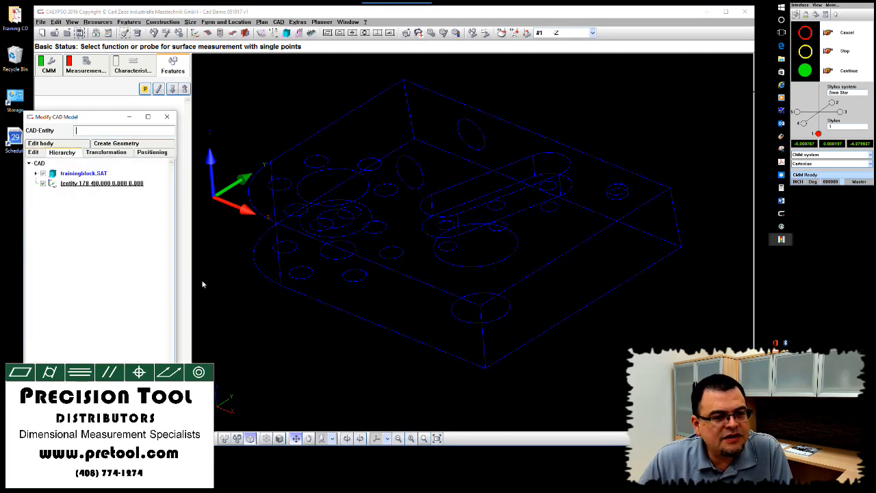
{"action": "left_click_drag", "start_coordinate": [261, 301], "coordinate": [280, 317]}
{"action": "scroll", "coordinate": [281, 317], "scroll_direction": "down", "scroll_amount": 4}
{"action": "middle_click_drag", "start_coordinate": [280, 316], "coordinate": [318, 338]}
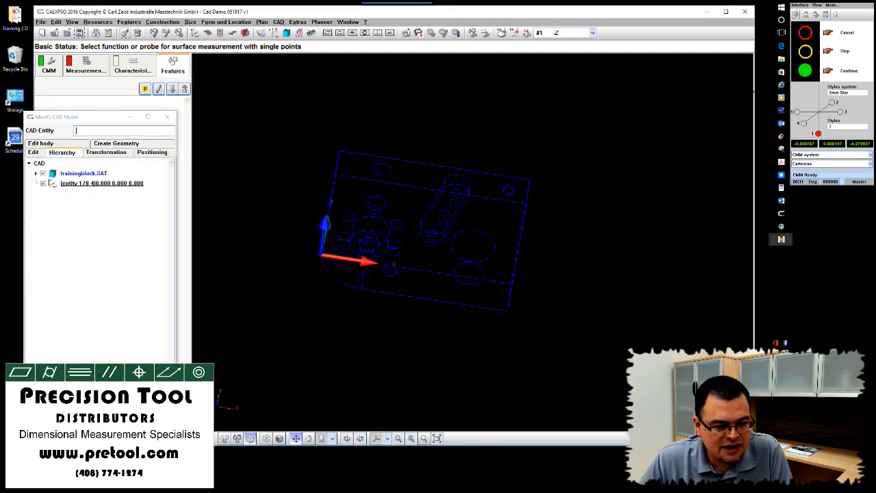
{"action": "left_click", "coordinate": [279, 438]}
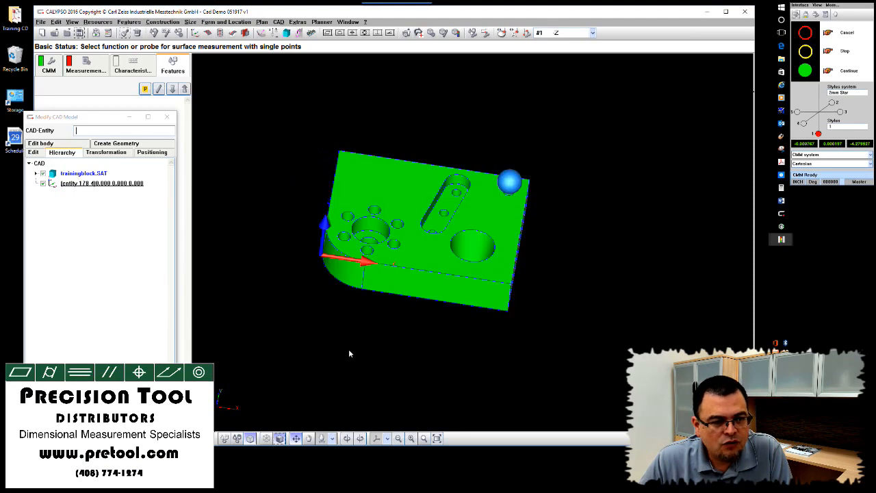
Select trainingblock.SAT in the hierarchy to examine the geometry it covers, and close the dialog.
{"action": "left_click", "coordinate": [78, 174]}
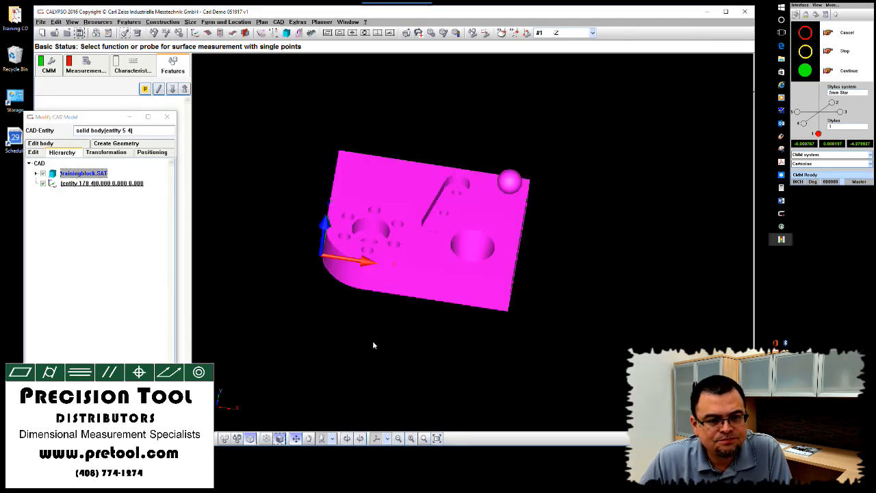
{"action": "mouse_move", "coordinate": [372, 340]}
{"action": "middle_mouse_down"}
{"action": "mouse_move", "coordinate": [363, 338]}
{"action": "mouse_move", "coordinate": [382, 331]}
{"action": "middle_mouse_up"}
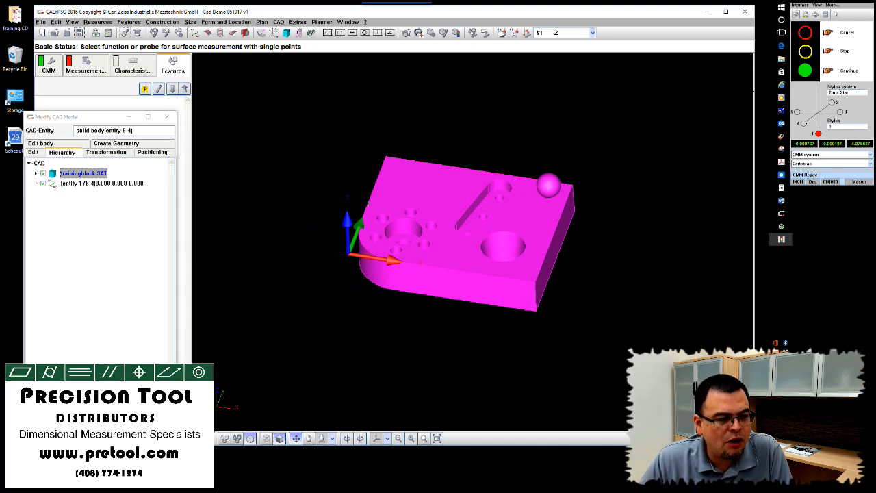
{"action": "left_click", "coordinate": [101, 411]}
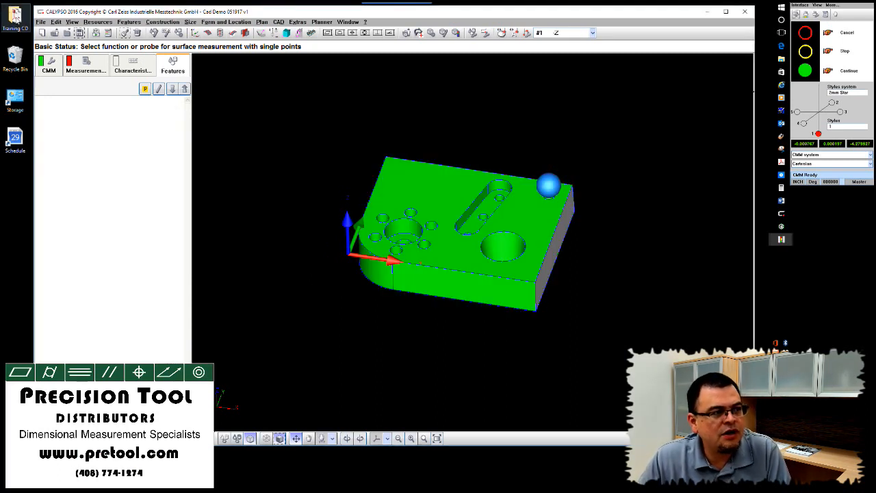
Open the CAD Files folder inside the desktop's Training CD folder and arrange its window beside the CAD view.
{"action": "left_click", "coordinate": [15, 17]}
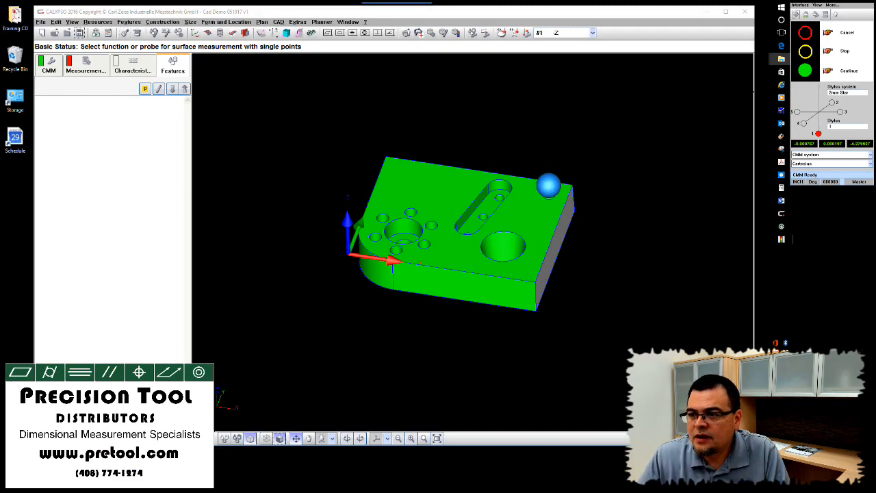
{"action": "left_click_drag", "start_coordinate": [875, 13], "coordinate": [441, 17]}
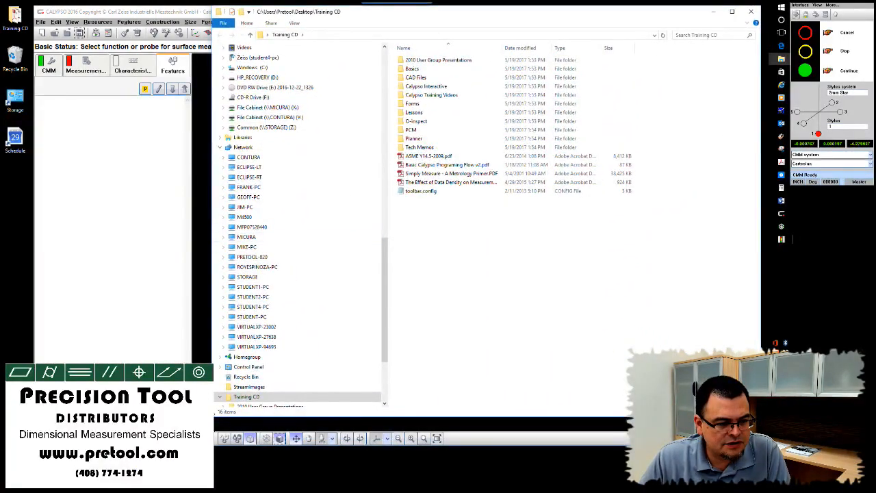
{"action": "left_click_drag", "start_coordinate": [215, 415], "coordinate": [326, 416]}
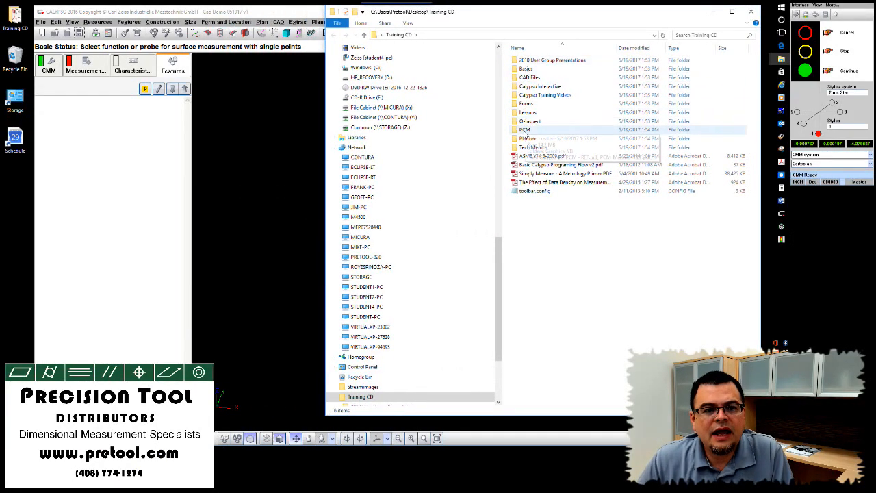
{"action": "double_click", "coordinate": [530, 77]}
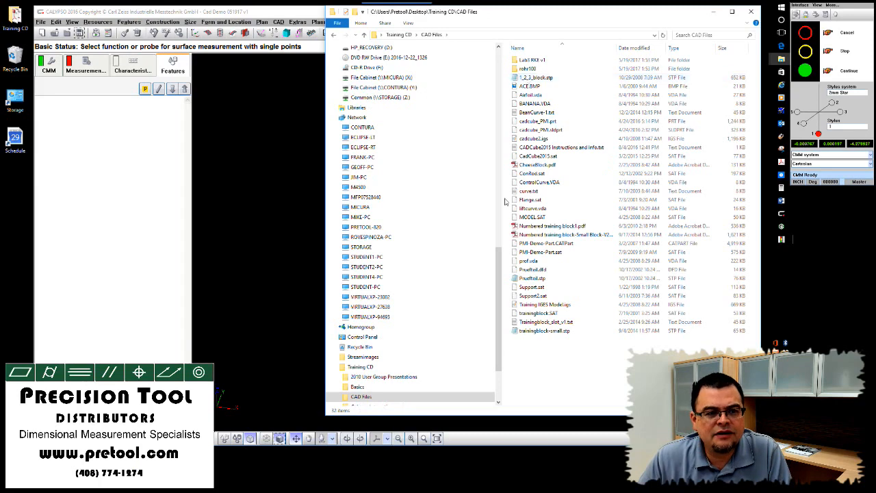
{"action": "left_click_drag", "start_coordinate": [502, 179], "coordinate": [450, 179]}
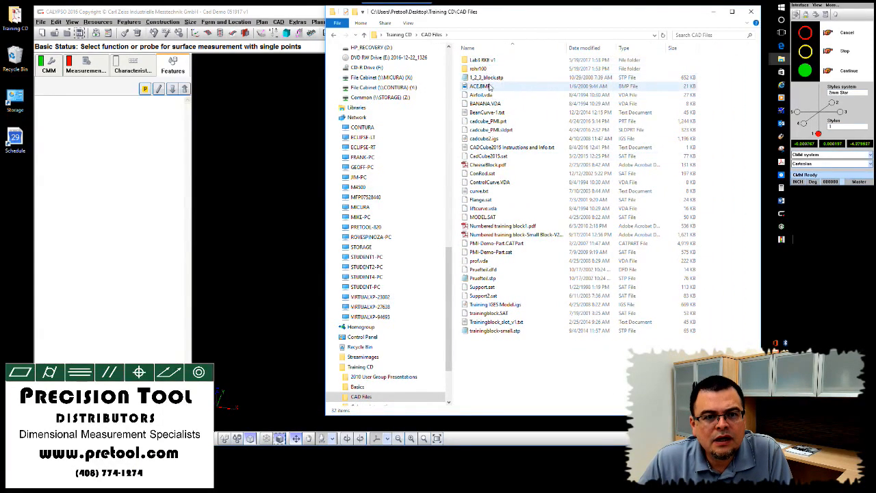
Load CadCube2015.sat from the CAD Files folder into the CAD view alongside the training block.
{"action": "left_click", "coordinate": [482, 175]}
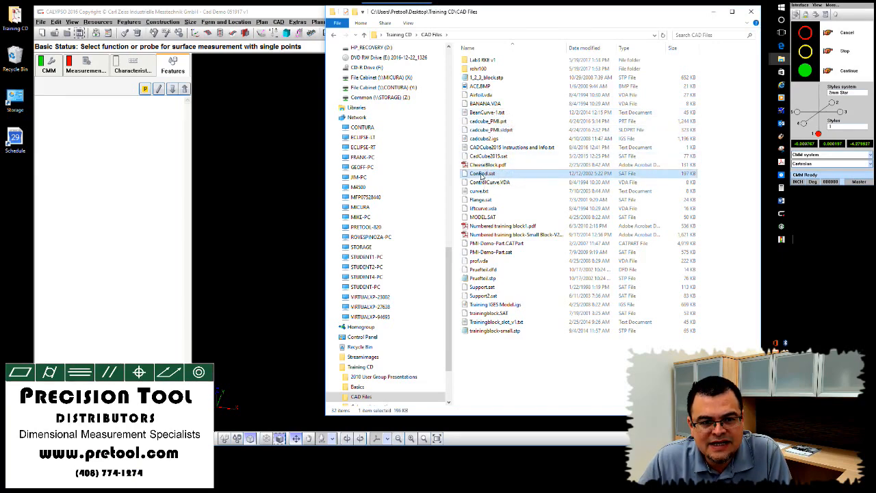
{"action": "left_click", "coordinate": [488, 157]}
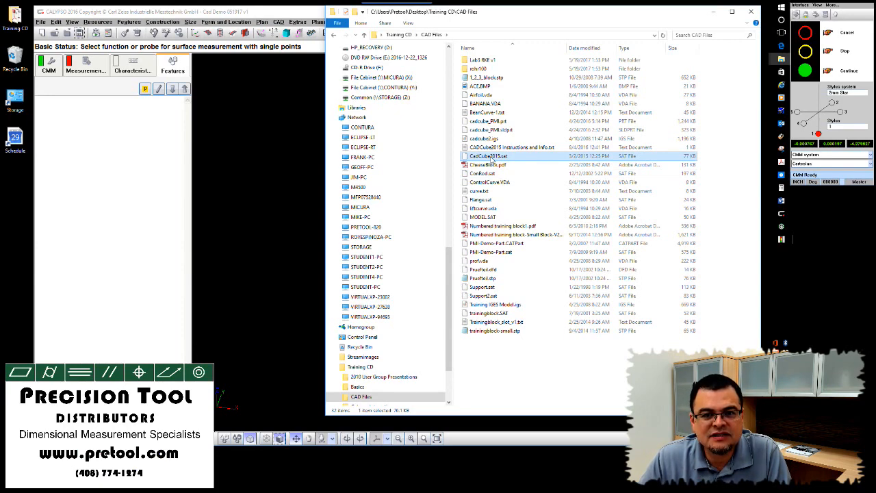
{"action": "left_click_drag", "start_coordinate": [491, 160], "coordinate": [303, 176]}
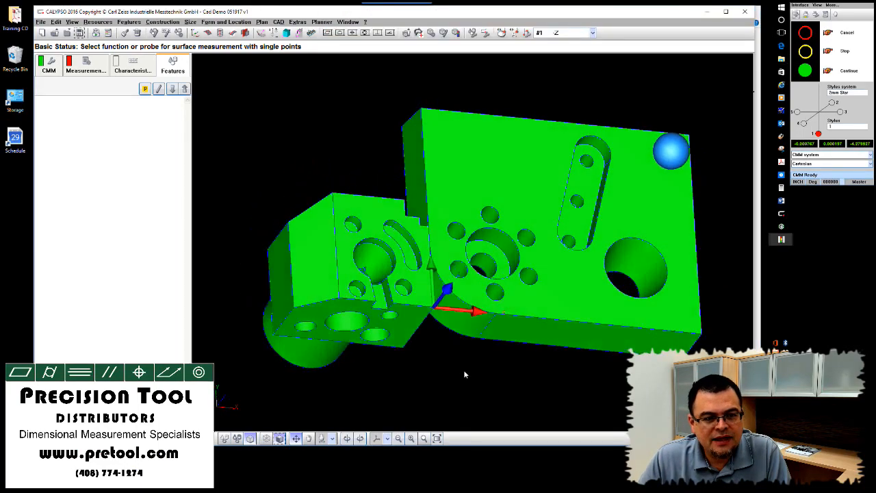
{"action": "middle_click_drag", "start_coordinate": [463, 373], "coordinate": [507, 298]}
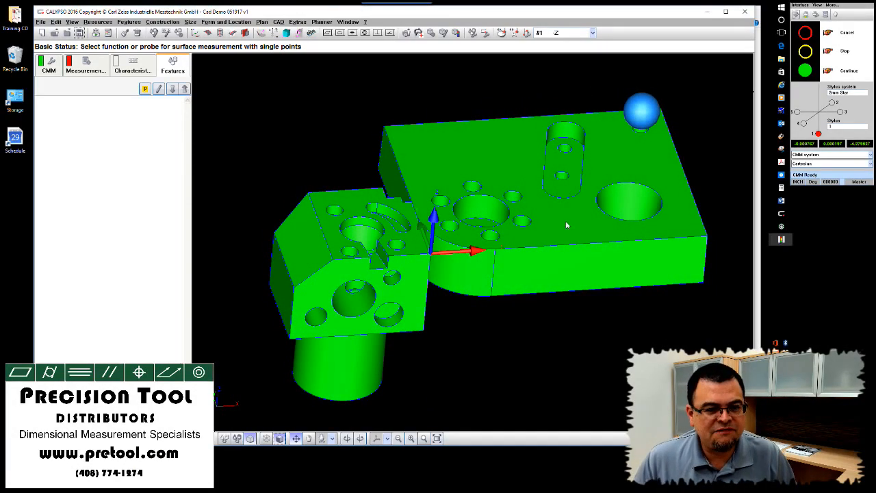
{"action": "middle_click_drag", "start_coordinate": [528, 346], "coordinate": [516, 326]}
{"action": "left_click_drag", "start_coordinate": [516, 357], "coordinate": [507, 356]}
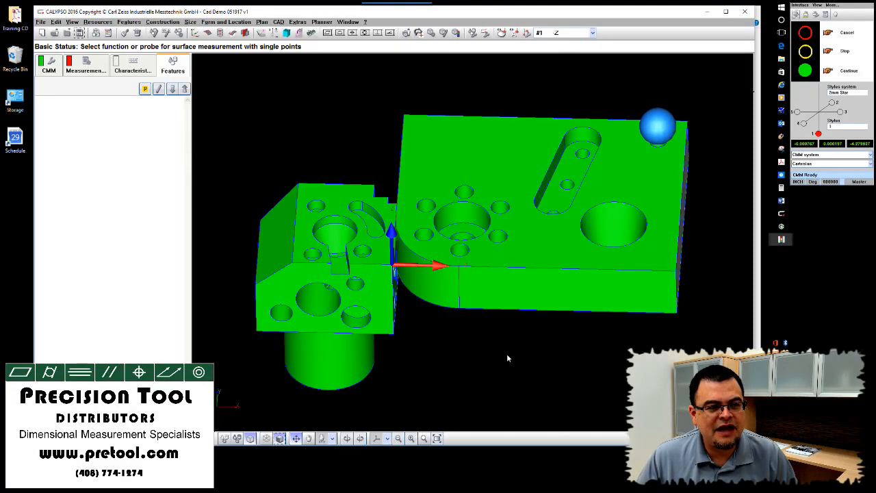
Open the positioning settings in Modify CAD Entities, select the cube's solid body and start positioning it by Point.
{"action": "left_click", "coordinate": [278, 22]}
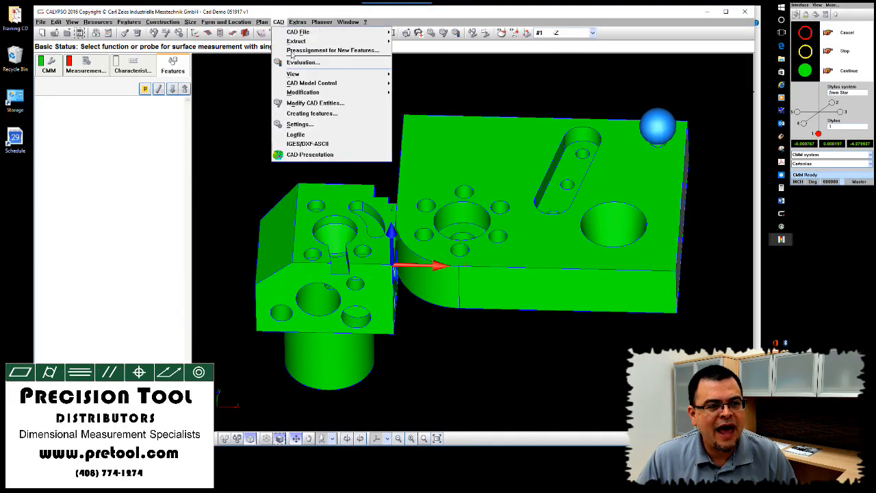
{"action": "left_click", "coordinate": [315, 103]}
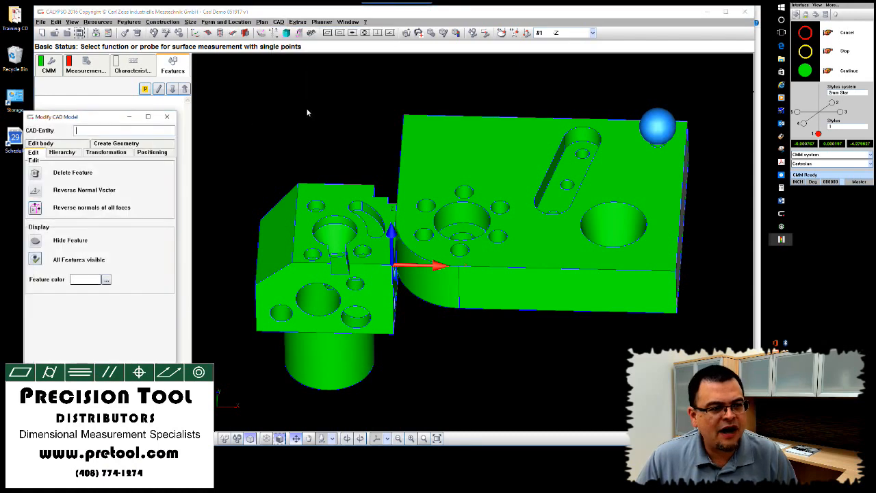
{"action": "left_click", "coordinate": [152, 154]}
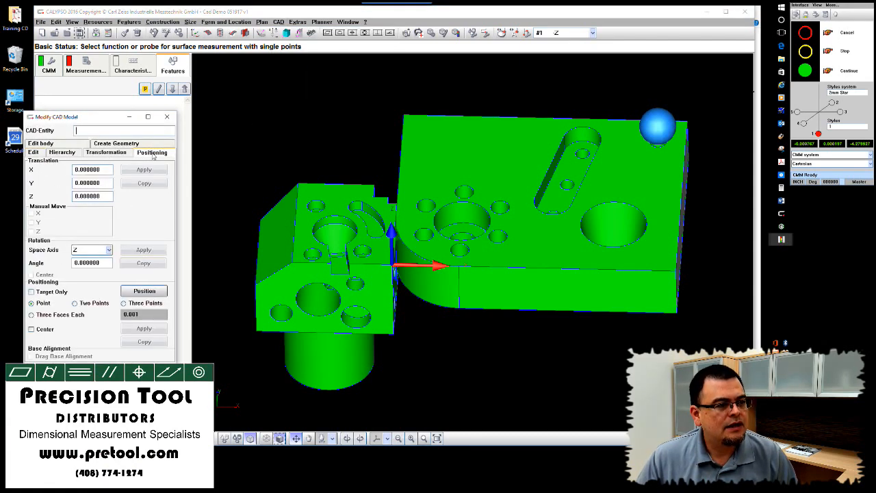
{"action": "left_click", "coordinate": [106, 153]}
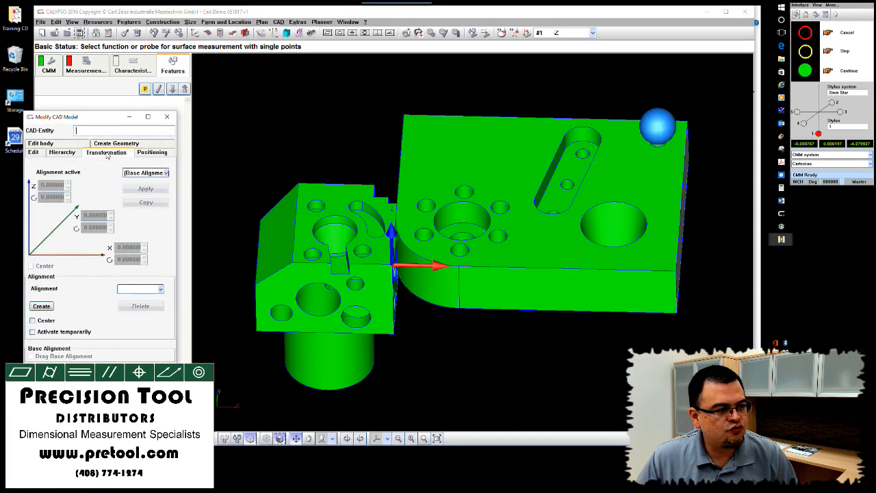
{"action": "left_click", "coordinate": [141, 155]}
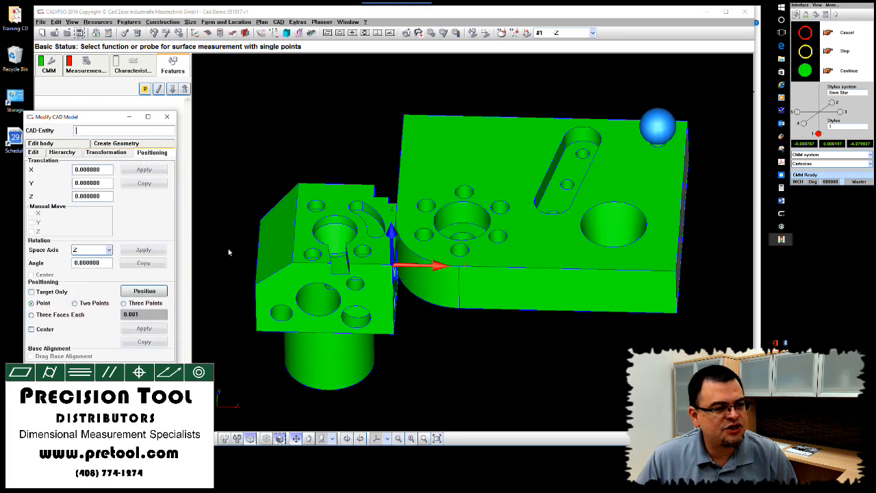
{"action": "left_click", "coordinate": [286, 276]}
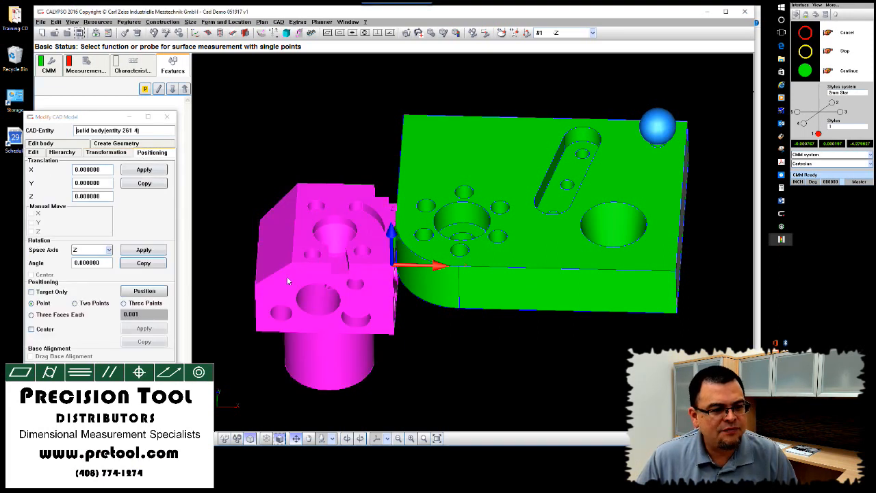
{"action": "left_click", "coordinate": [144, 291]}
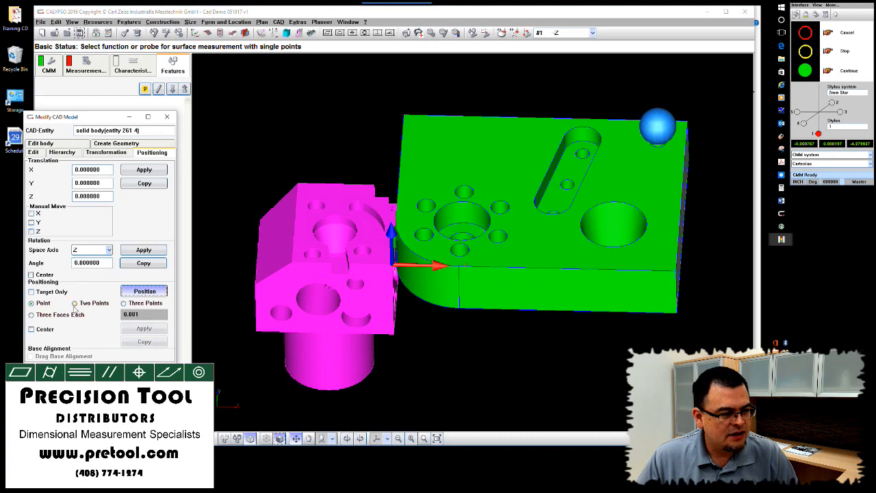
Place the cube on the training block by matching the end face of its cylindrical stem to the block's top face, and apply.
{"action": "middle_click_drag", "start_coordinate": [451, 366], "coordinate": [452, 267]}
{"action": "left_click", "coordinate": [319, 281]}
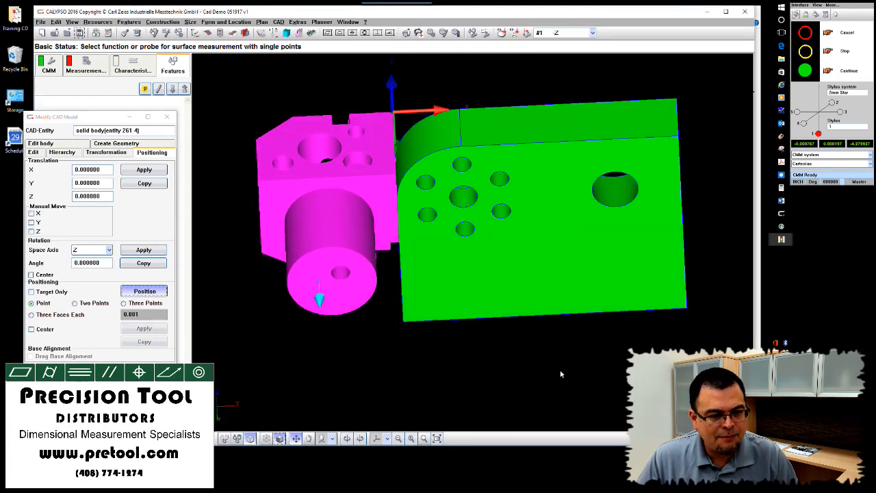
{"action": "middle_click_drag", "start_coordinate": [561, 371], "coordinate": [636, 448]}
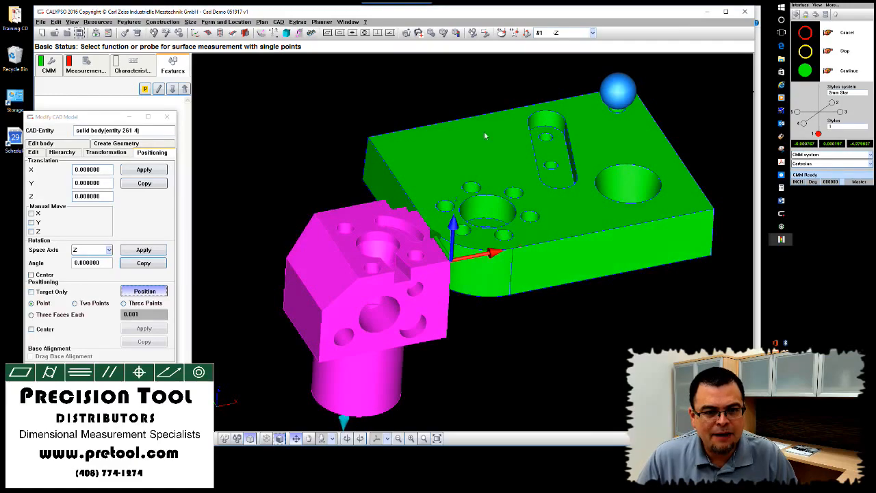
{"action": "left_click", "coordinate": [489, 157]}
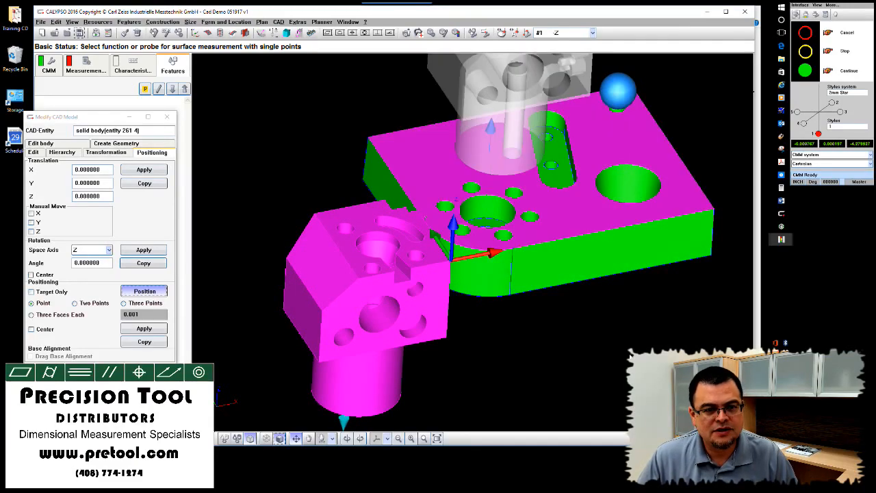
{"action": "mouse_move", "coordinate": [630, 353]}
{"action": "middle_mouse_down"}
{"action": "mouse_move", "coordinate": [610, 305]}
{"action": "mouse_move", "coordinate": [585, 297]}
{"action": "mouse_move", "coordinate": [635, 364]}
{"action": "middle_mouse_up"}
{"action": "scroll", "coordinate": [635, 364], "scroll_direction": "down", "scroll_amount": 4}
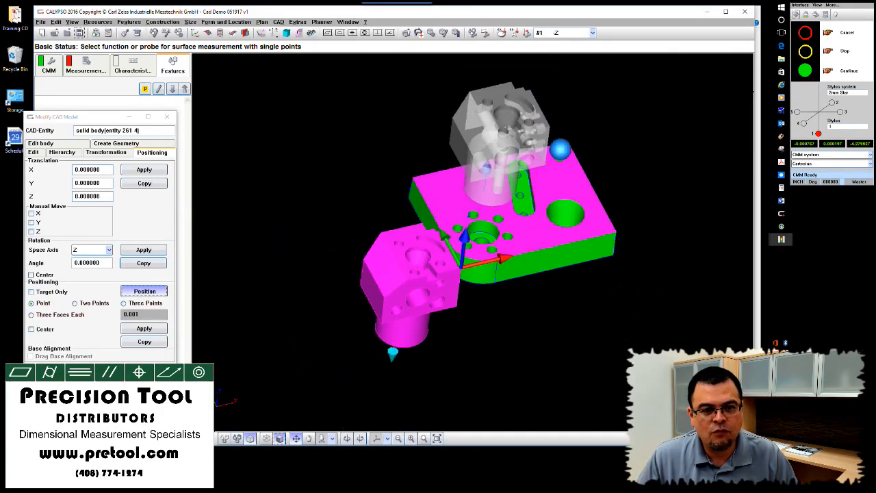
{"action": "scroll", "coordinate": [635, 364], "scroll_direction": "down", "scroll_amount": 1}
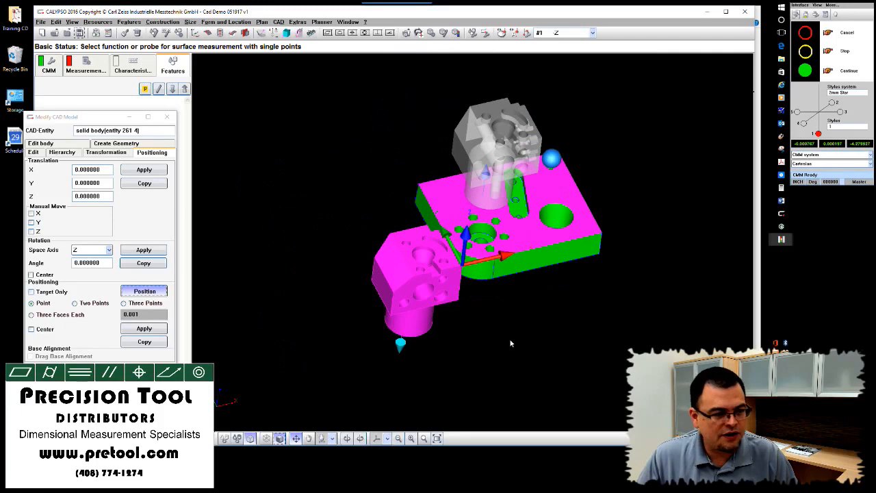
{"action": "left_click", "coordinate": [145, 328]}
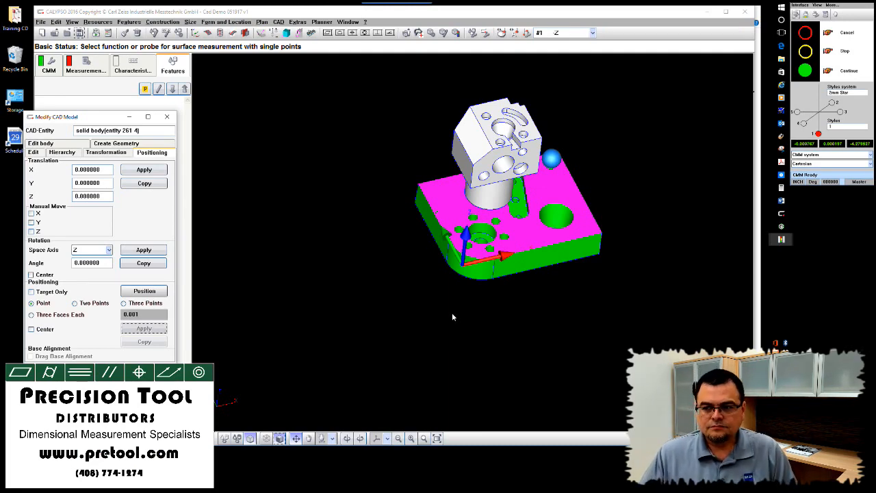
Select the cube's solid body, rotate it 90 degrees about the Z axis with Transformation, and apply.
{"action": "left_click_drag", "start_coordinate": [469, 326], "coordinate": [471, 302]}
{"action": "scroll", "coordinate": [450, 303], "scroll_direction": "up", "scroll_amount": 5}
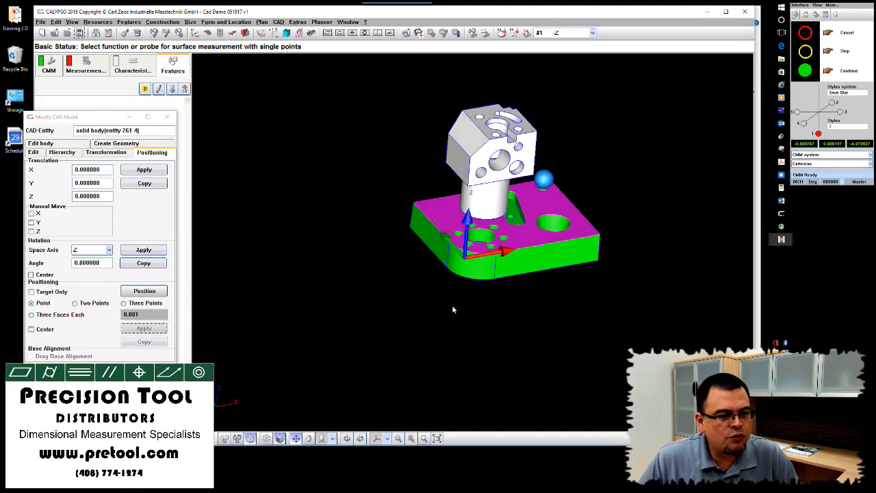
{"action": "middle_click_drag", "start_coordinate": [370, 253], "coordinate": [357, 295]}
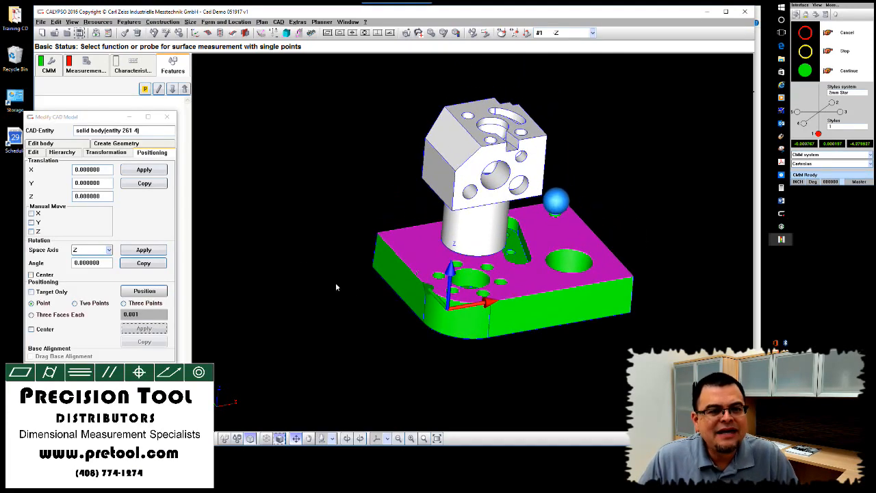
{"action": "left_click", "coordinate": [122, 154]}
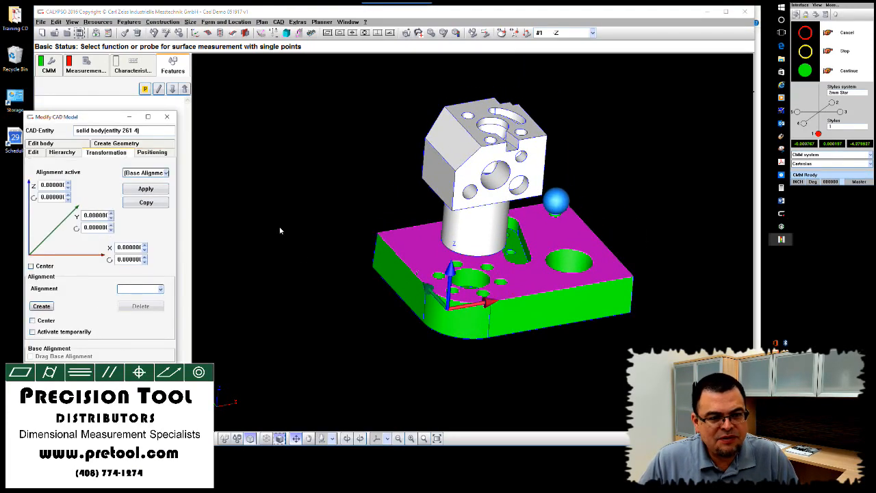
{"action": "left_click", "coordinate": [294, 279]}
{"action": "left_click", "coordinate": [470, 165]}
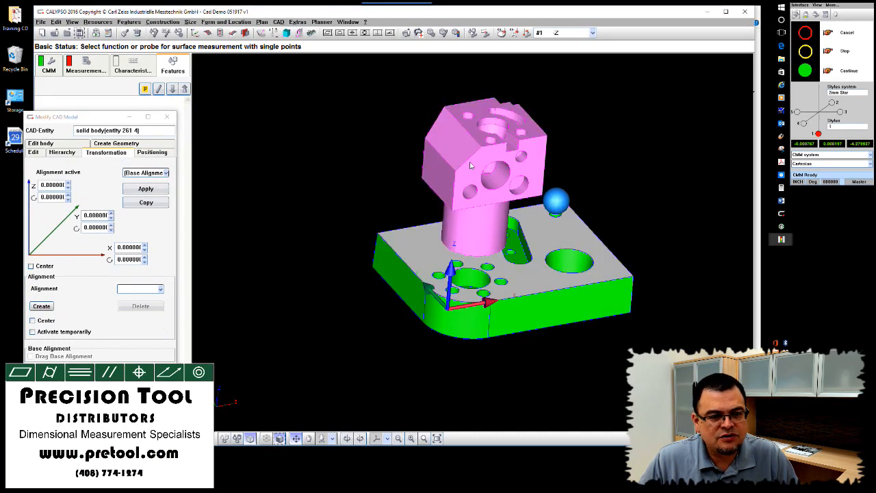
{"action": "left_click", "coordinate": [43, 197]}
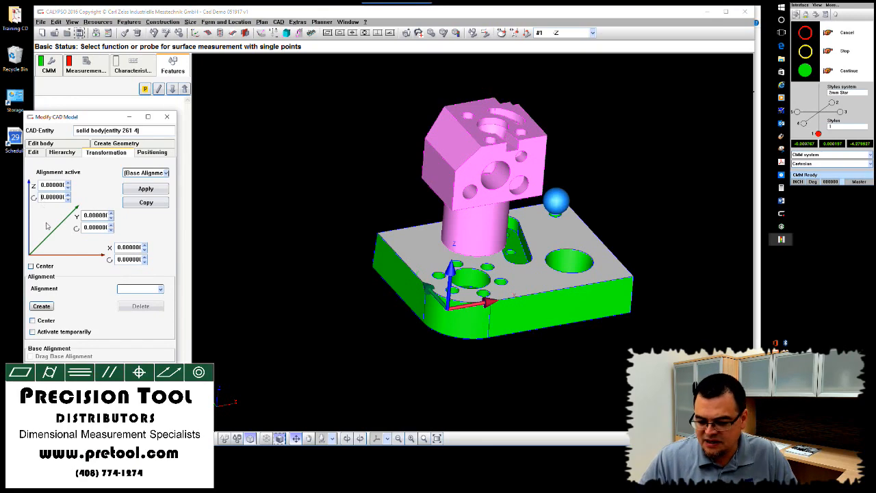
{"action": "left_click", "coordinate": [145, 189]}
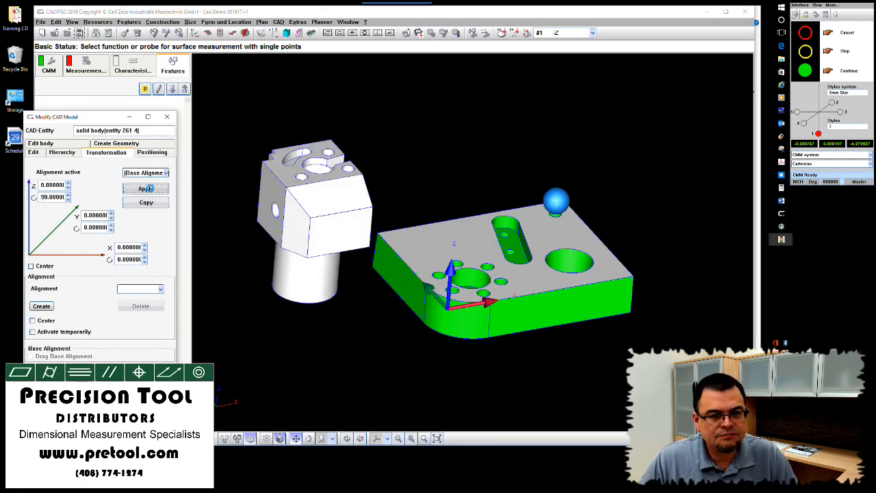
Position the rotated cube by Point, matching its stem's end face to the training block's top face, and apply.
{"action": "middle_click_drag", "start_coordinate": [386, 317], "coordinate": [429, 190]}
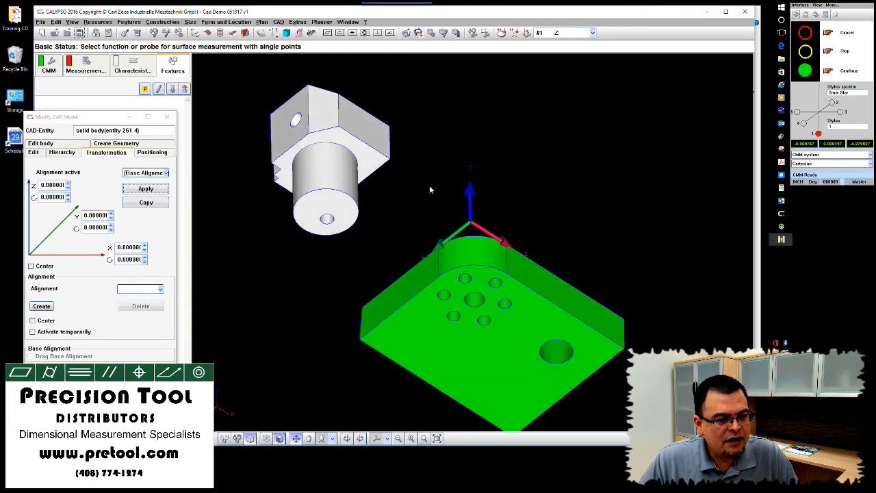
{"action": "left_click", "coordinate": [151, 153]}
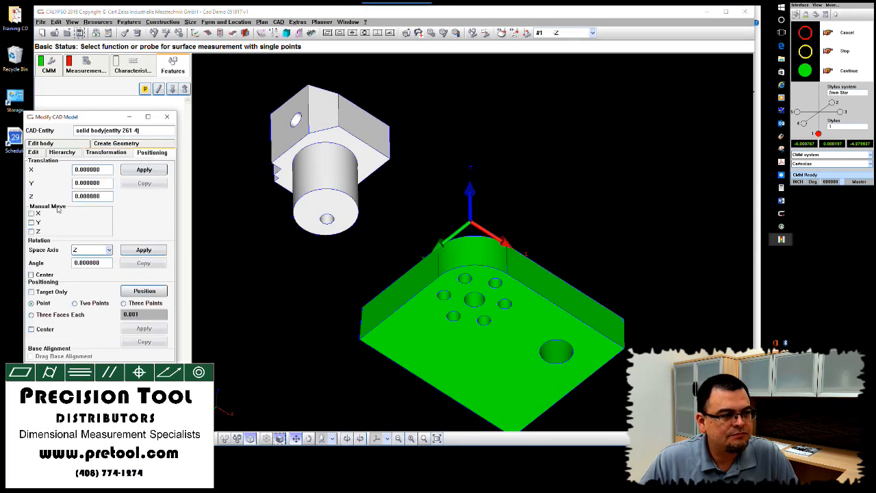
{"action": "left_click", "coordinate": [310, 179]}
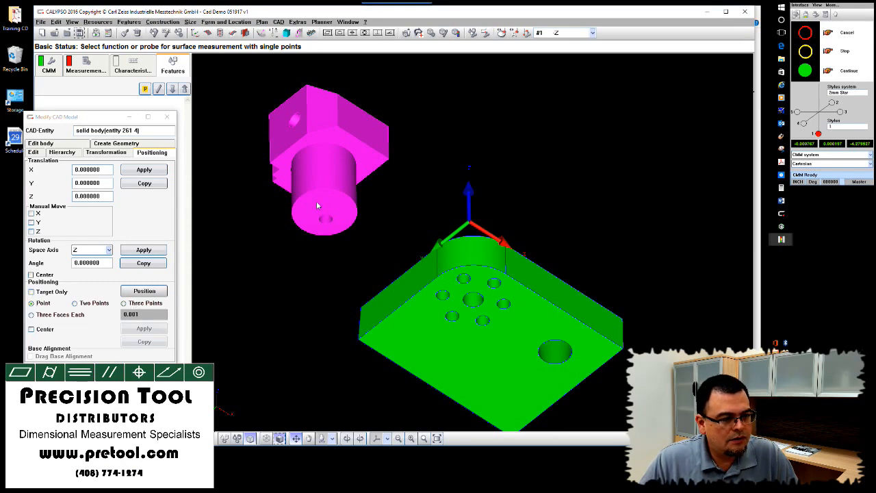
{"action": "left_click", "coordinate": [144, 291]}
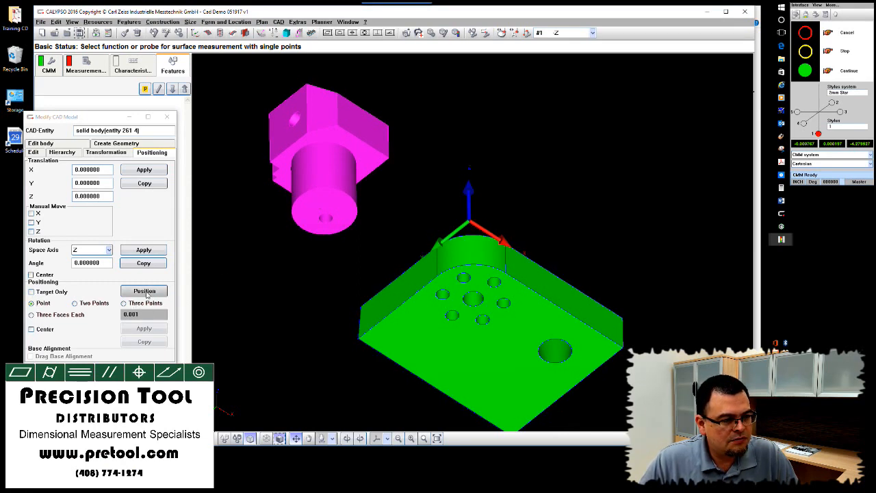
{"action": "left_click", "coordinate": [316, 204]}
{"action": "middle_click_drag", "start_coordinate": [459, 160], "coordinate": [405, 273]}
{"action": "left_click", "coordinate": [501, 197]}
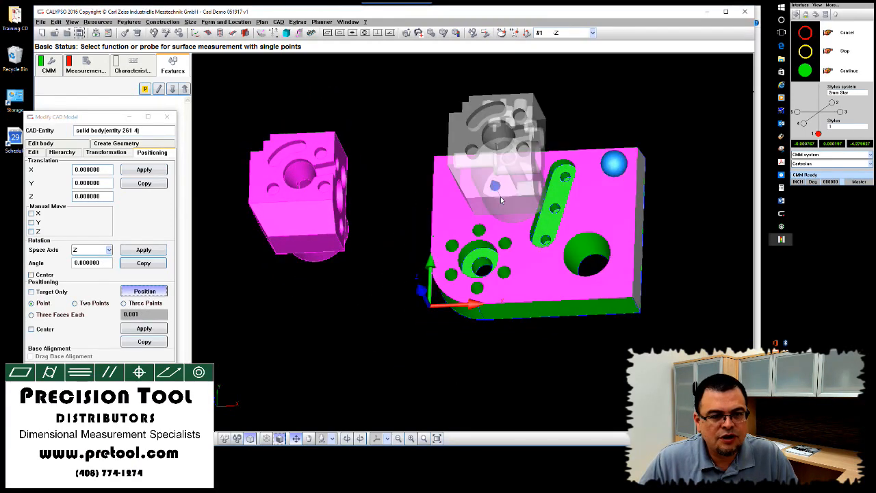
{"action": "left_click", "coordinate": [144, 329]}
{"action": "middle_click_drag", "start_coordinate": [344, 334], "coordinate": [366, 315]}
{"action": "right_click_drag", "start_coordinate": [294, 184], "coordinate": [287, 249]}
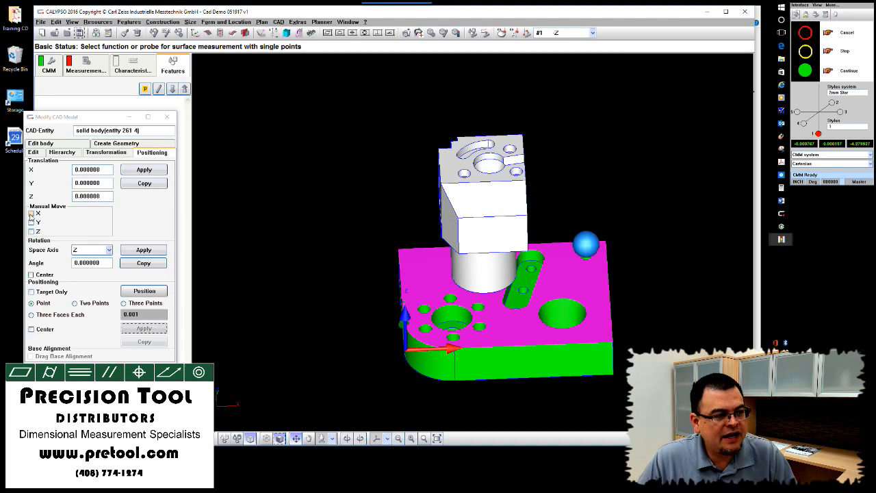
Select the cube's solid body, translate it -1 inch in X, and apply.
{"action": "left_click", "coordinate": [474, 192]}
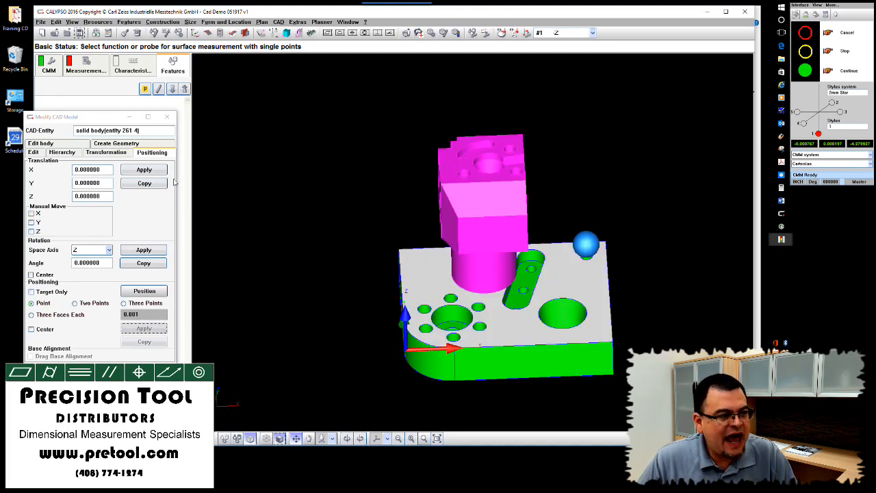
{"action": "left_click_drag", "start_coordinate": [107, 170], "coordinate": [35, 165]}
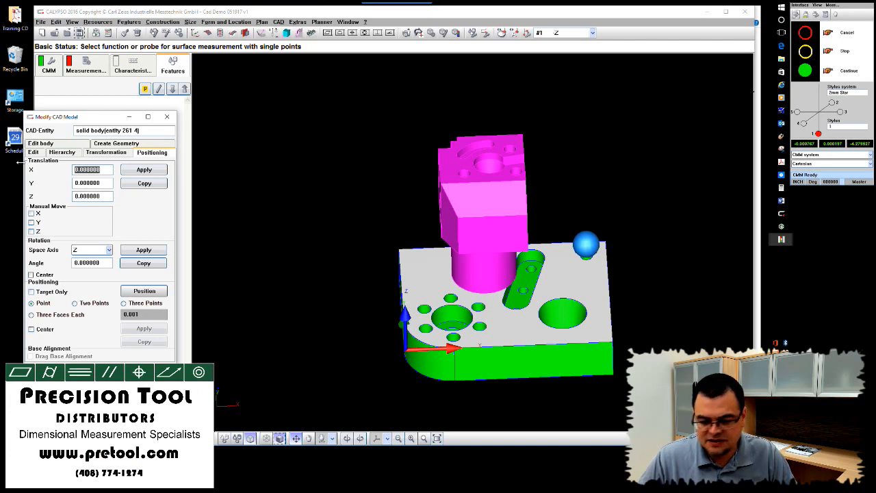
{"action": "type", "text": "-1"}
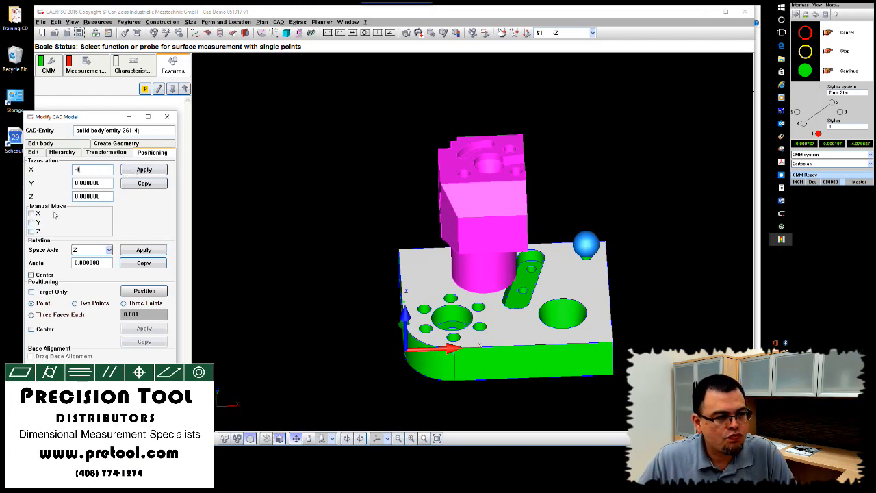
{"action": "left_click", "coordinate": [143, 170]}
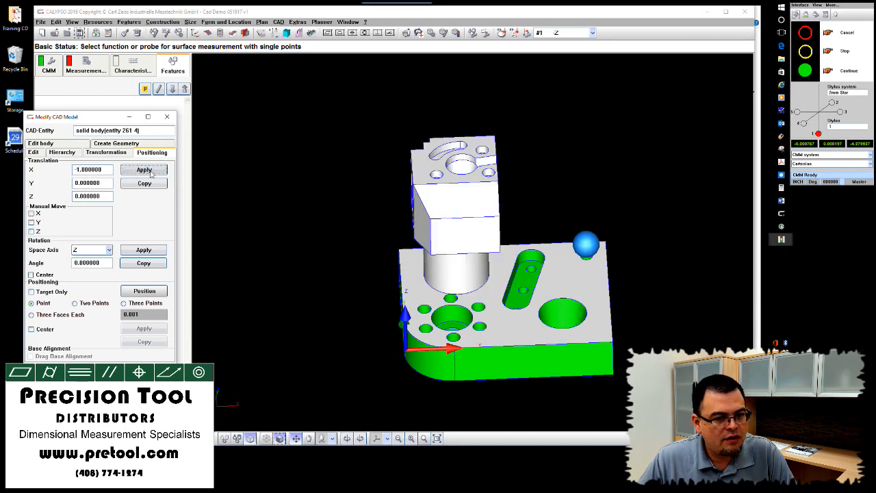
Select the cube, enable Manual Move along X, and switch the CAD models to the transparent display.
{"action": "left_click", "coordinate": [32, 214]}
{"action": "left_click_drag", "start_coordinate": [288, 283], "coordinate": [318, 278]}
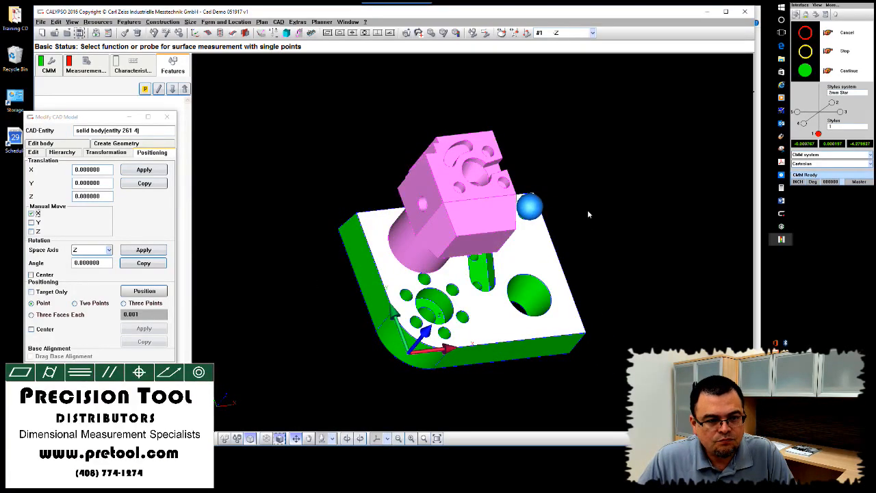
{"action": "left_click_drag", "start_coordinate": [587, 214], "coordinate": [527, 231]}
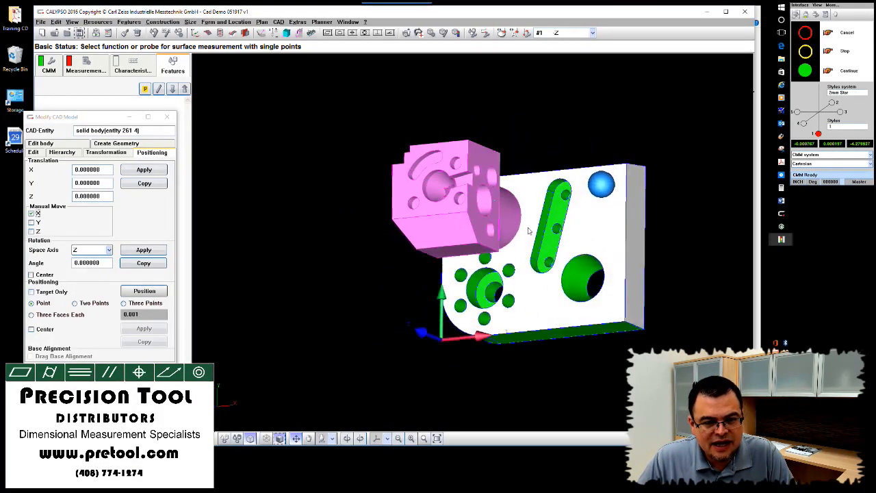
{"action": "scroll", "coordinate": [528, 231], "scroll_direction": "up", "scroll_amount": 2}
{"action": "scroll", "coordinate": [540, 212], "scroll_direction": "down", "scroll_amount": 8}
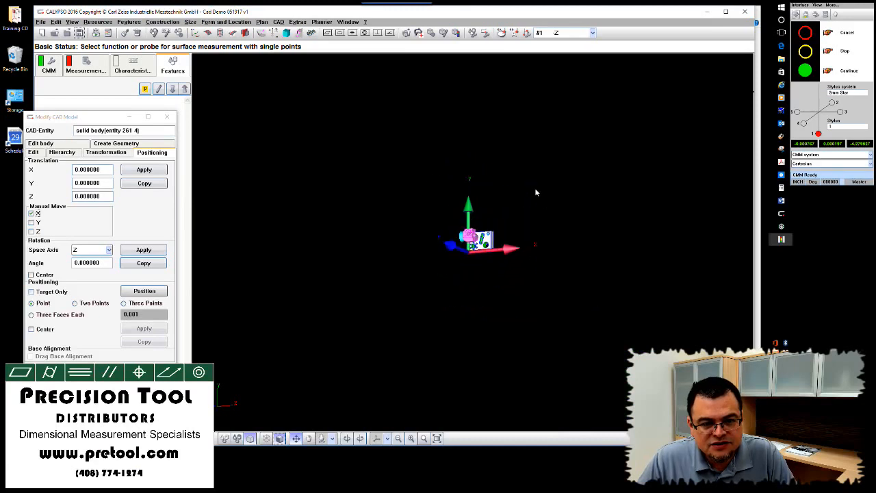
{"action": "left_click_drag", "start_coordinate": [536, 192], "coordinate": [535, 170]}
{"action": "middle_click_drag", "start_coordinate": [543, 229], "coordinate": [483, 230]}
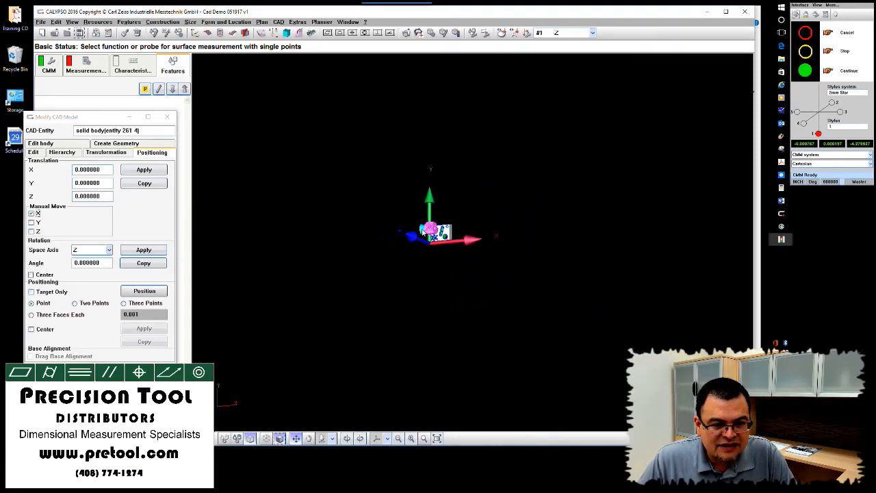
{"action": "scroll", "coordinate": [451, 229], "scroll_direction": "up", "scroll_amount": 4}
{"action": "scroll", "coordinate": [457, 328], "scroll_direction": "up", "scroll_amount": 3}
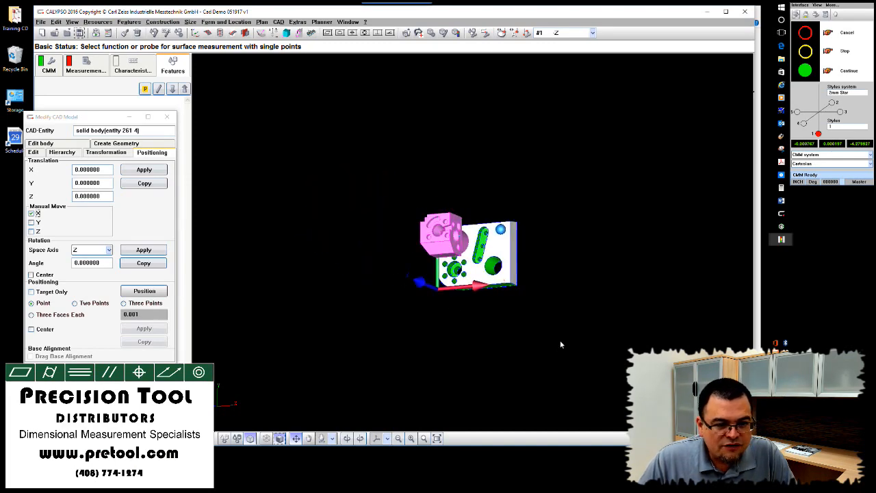
{"action": "left_click", "coordinate": [279, 439]}
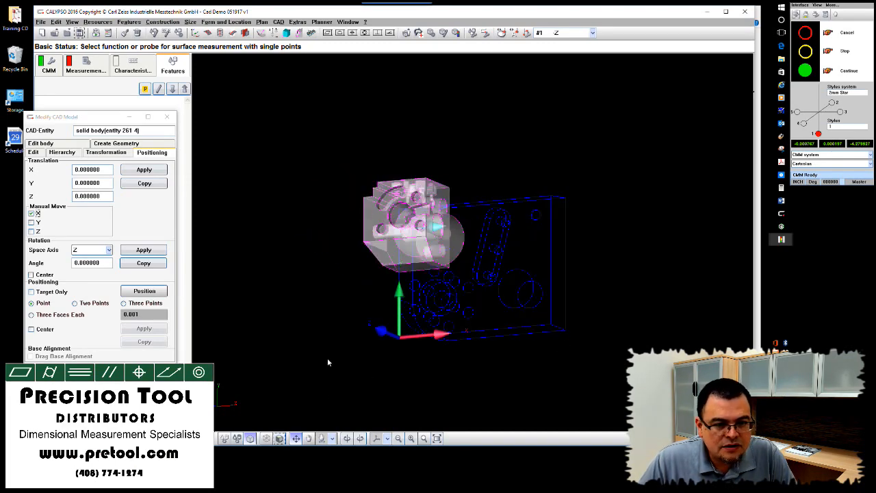
{"action": "scroll", "coordinate": [332, 351], "scroll_direction": "up", "scroll_amount": 5}
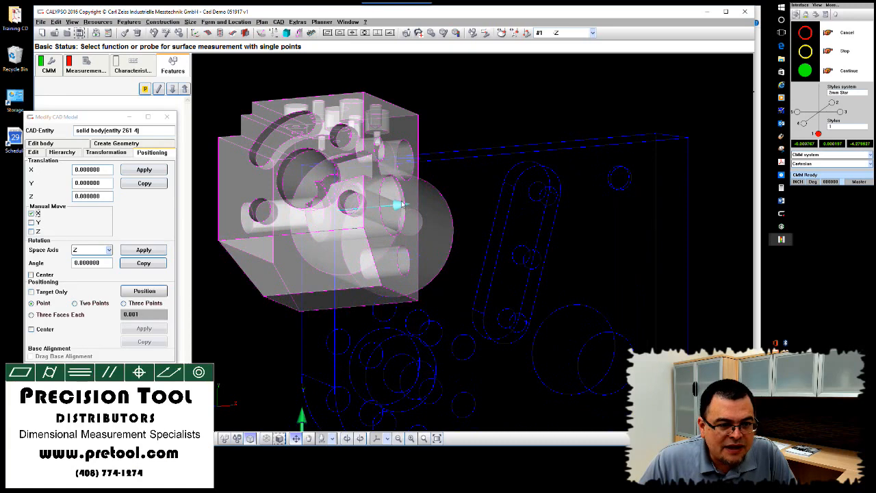
Move the cube manually along X by about 0.779 inch using its arrow, and apply the translation.
{"action": "left_click_drag", "start_coordinate": [399, 206], "coordinate": [435, 221]}
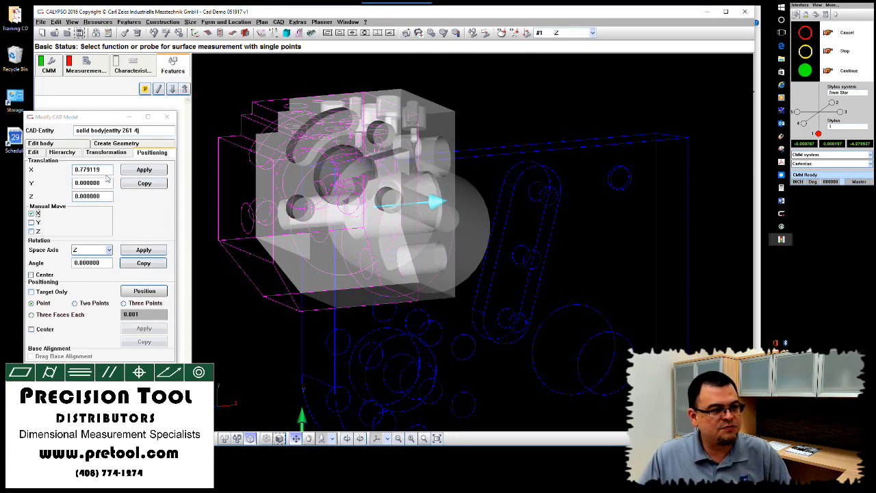
{"action": "left_click_drag", "start_coordinate": [103, 169], "coordinate": [70, 168]}
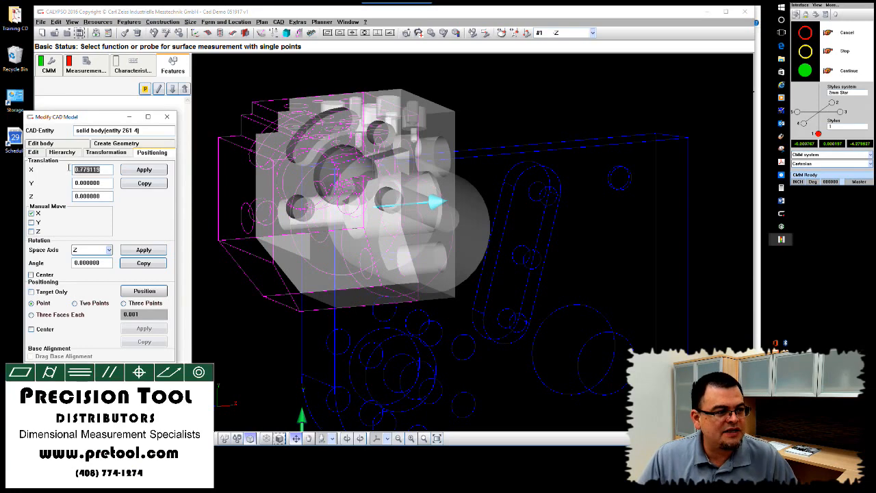
{"action": "left_click", "coordinate": [144, 170]}
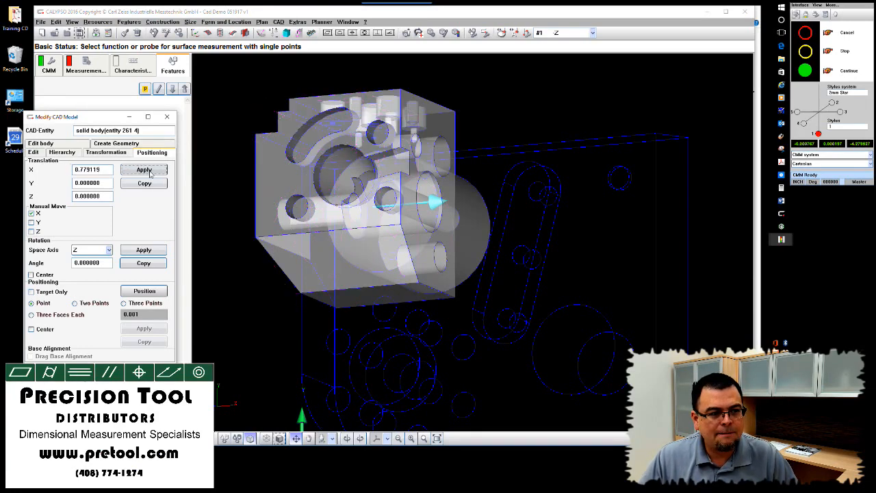
Restore the solid shaded display of the cube and training block.
{"action": "left_click_drag", "start_coordinate": [273, 347], "coordinate": [309, 301]}
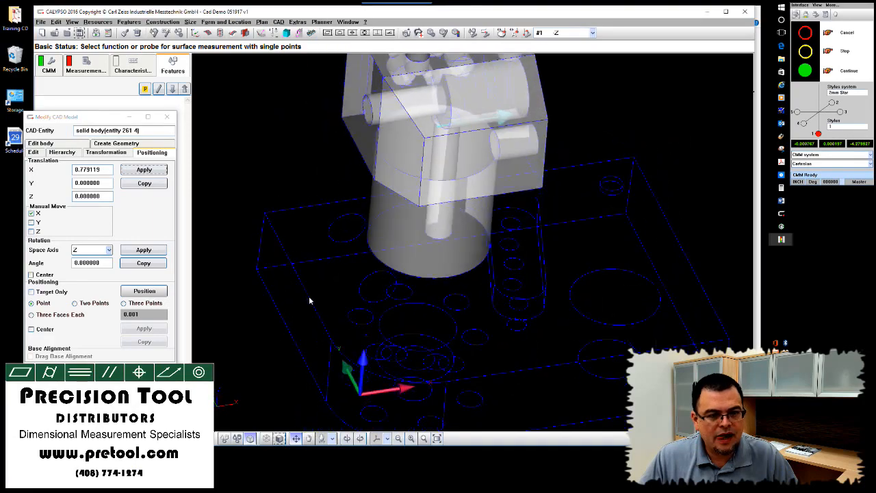
{"action": "scroll", "coordinate": [280, 184], "scroll_direction": "down", "scroll_amount": 5}
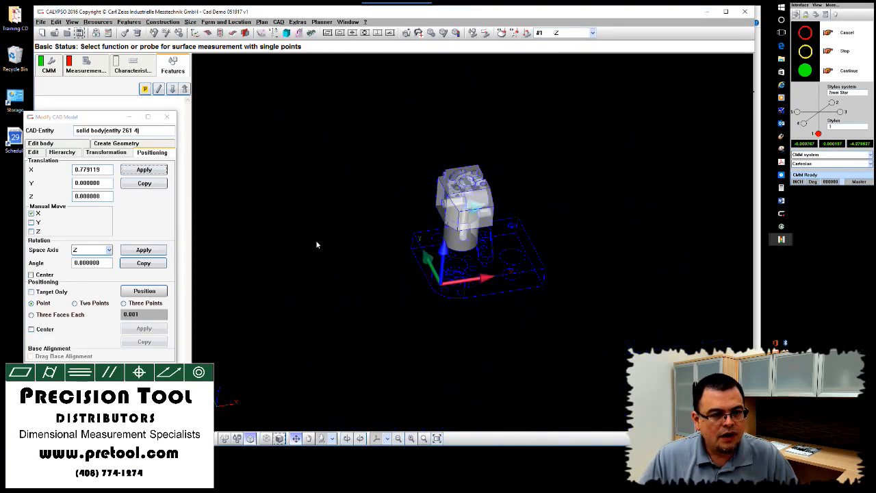
{"action": "left_click", "coordinate": [279, 439]}
{"action": "scroll", "coordinate": [363, 351], "scroll_direction": "up", "scroll_amount": 5}
{"action": "right_click_drag", "start_coordinate": [325, 328], "coordinate": [360, 350]}
{"action": "scroll", "coordinate": [364, 349], "scroll_direction": "down", "scroll_amount": 5}
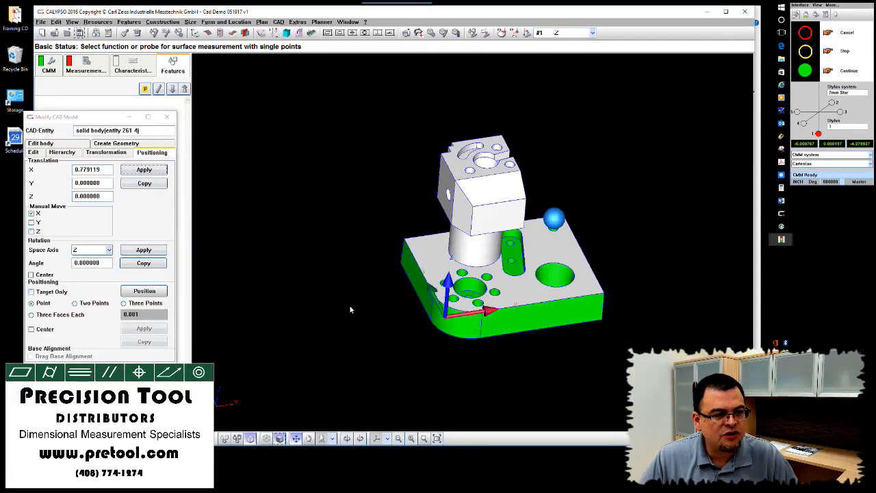
Select the training block's solid body, turn off Manual Move along X, and set the X translation to 0.
{"action": "left_click", "coordinate": [528, 293]}
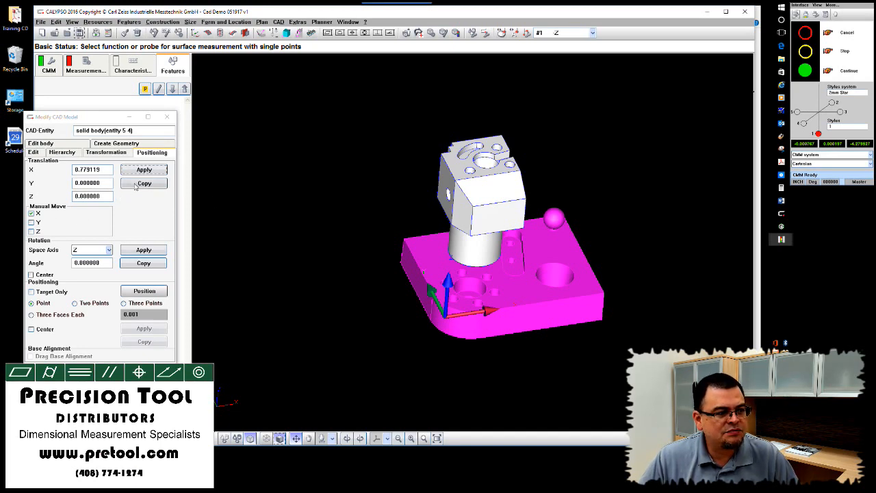
{"action": "left_click", "coordinate": [30, 212]}
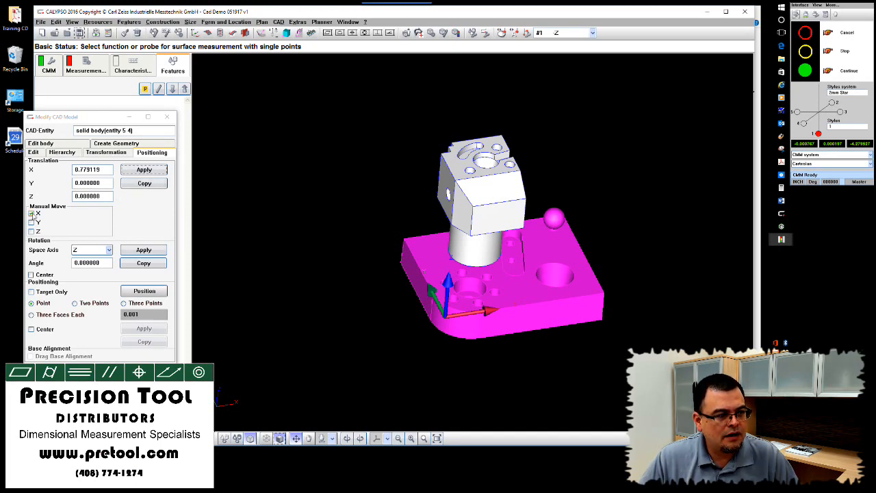
{"action": "double_click", "coordinate": [103, 169]}
{"action": "type", "text": "0"}
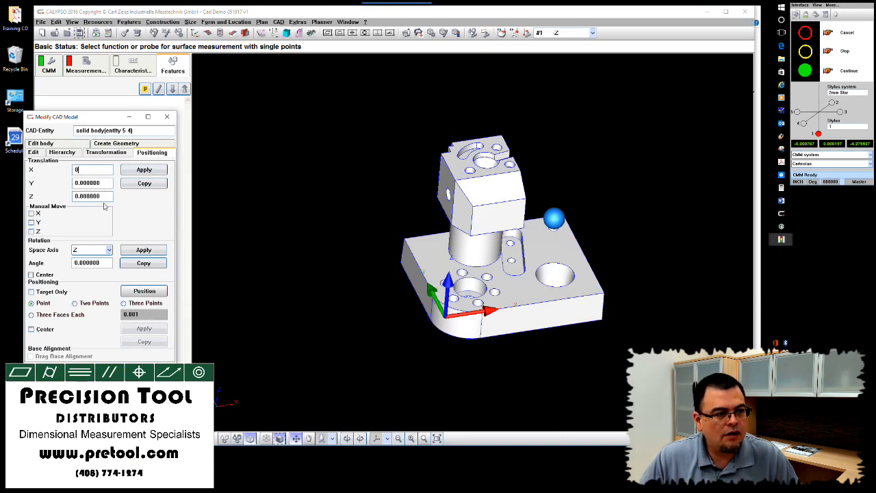
{"action": "key", "text": "BackSpace"}
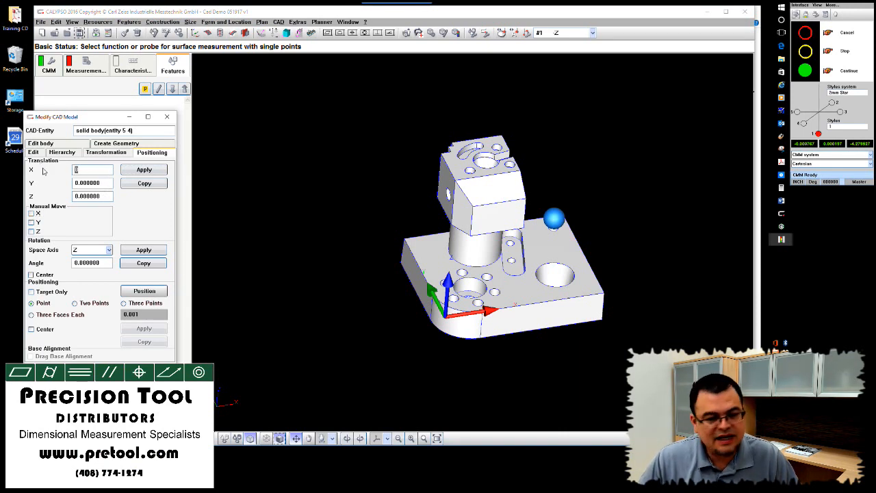
{"action": "type", "text": "0"}
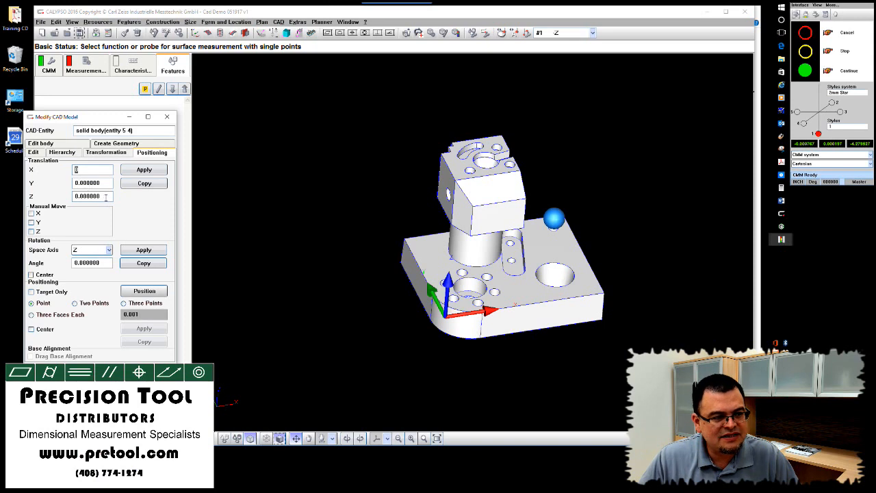
Copy the trainingblock.SAT base block with a Z translation of 1.5.
{"action": "left_click_drag", "start_coordinate": [105, 195], "coordinate": [36, 192]}
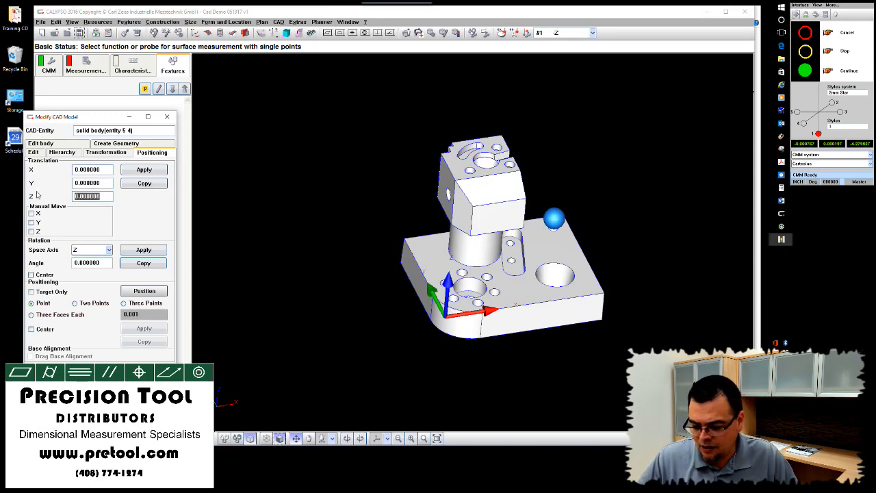
{"action": "type", "text": "1.5"}
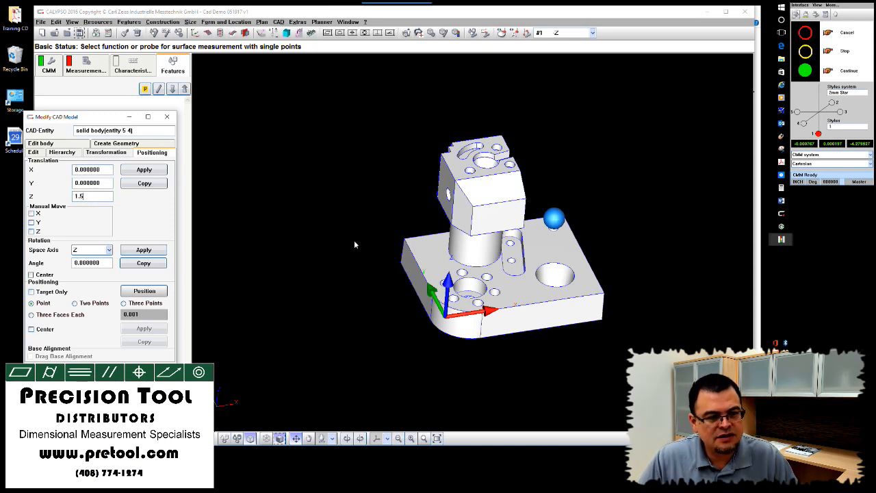
{"action": "left_click", "coordinate": [518, 295]}
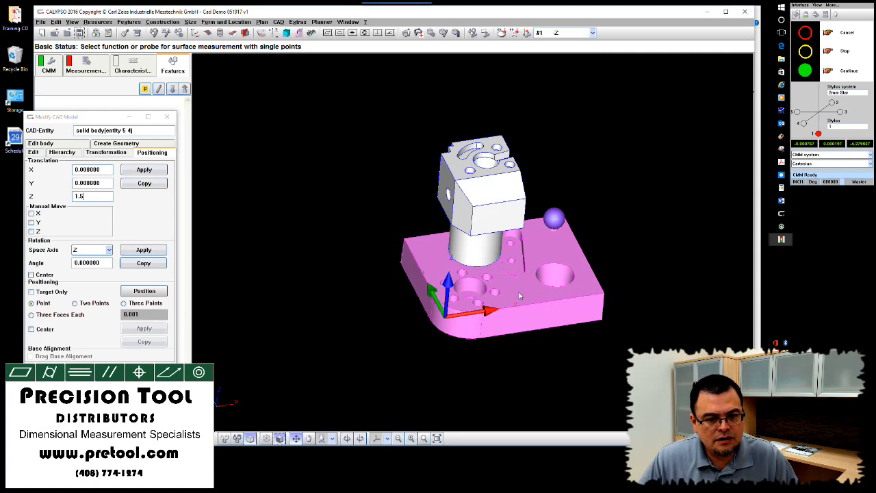
{"action": "left_click", "coordinate": [144, 183]}
{"action": "middle_click_drag", "start_coordinate": [348, 365], "coordinate": [331, 343]}
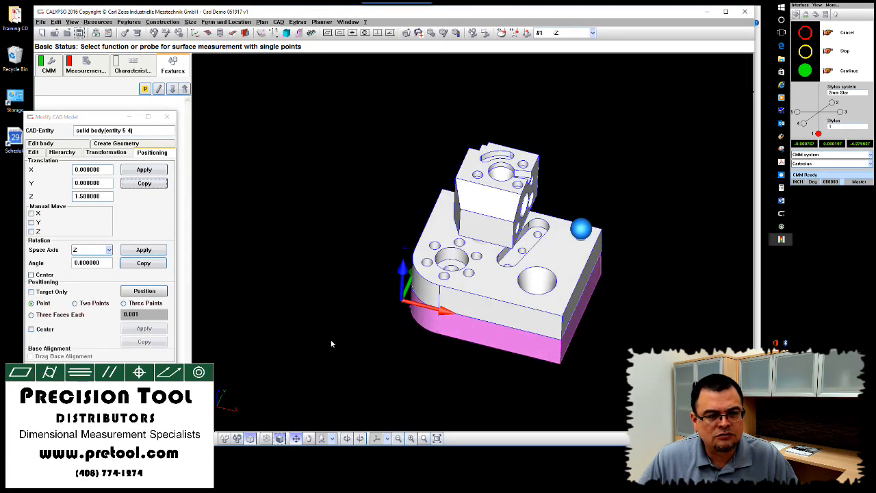
Rotate the upper copy of the training block 180 degrees about the Z axis with a transformation.
{"action": "left_click", "coordinate": [470, 307]}
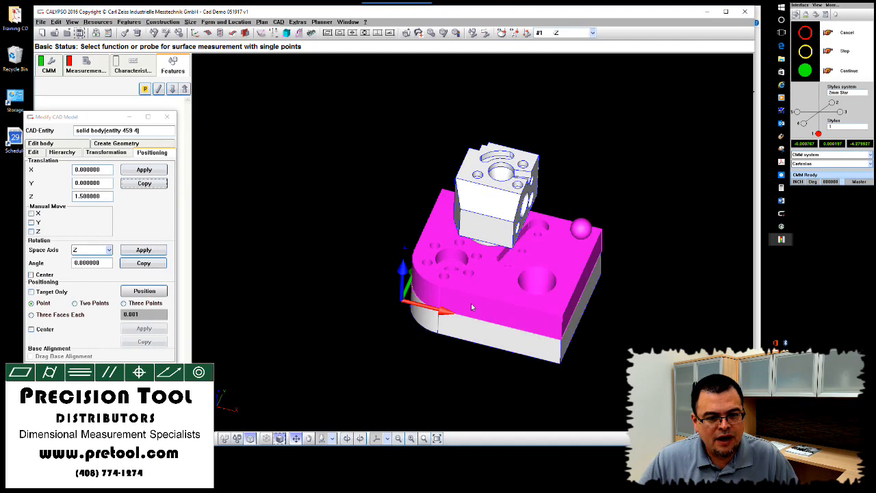
{"action": "left_click", "coordinate": [104, 153]}
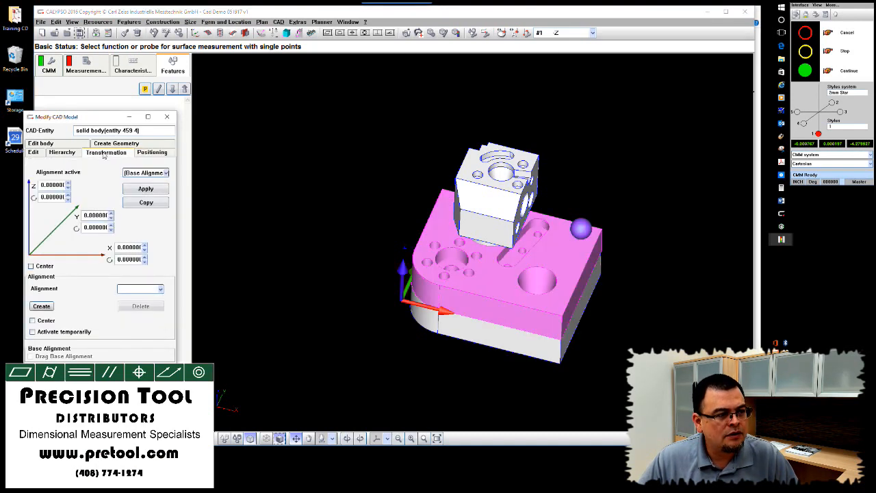
{"action": "double_click", "coordinate": [41, 197]}
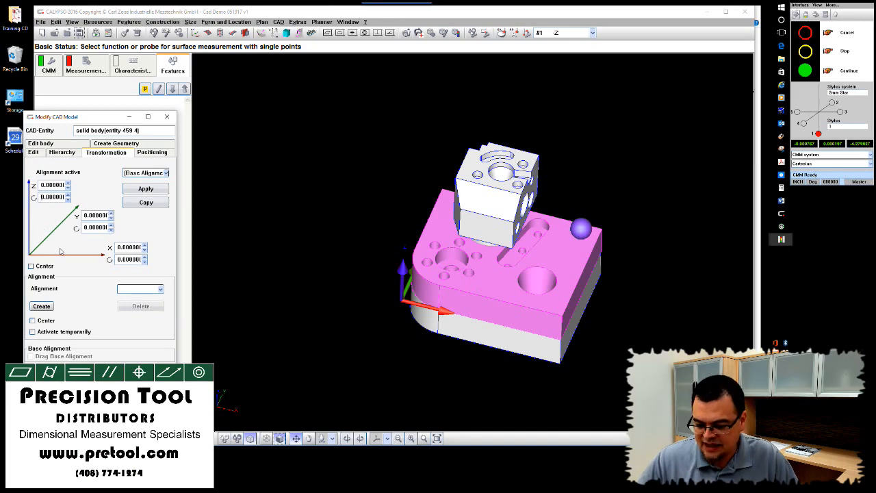
{"action": "type", "text": "180"}
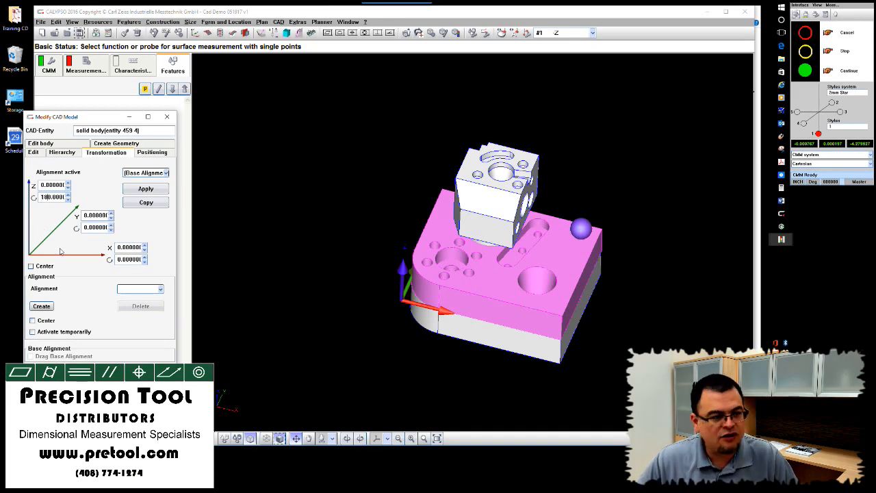
{"action": "left_click", "coordinate": [154, 192]}
{"action": "mouse_move", "coordinate": [428, 383]}
{"action": "left_mouse_down"}
{"action": "mouse_move", "coordinate": [414, 281]}
{"action": "mouse_move", "coordinate": [348, 257]}
{"action": "mouse_move", "coordinate": [421, 357]}
{"action": "mouse_move", "coordinate": [486, 407]}
{"action": "mouse_move", "coordinate": [472, 435]}
{"action": "mouse_move", "coordinate": [439, 350]}
{"action": "mouse_move", "coordinate": [454, 362]}
{"action": "mouse_move", "coordinate": [468, 407]}
{"action": "mouse_move", "coordinate": [439, 370]}
{"action": "left_mouse_up"}
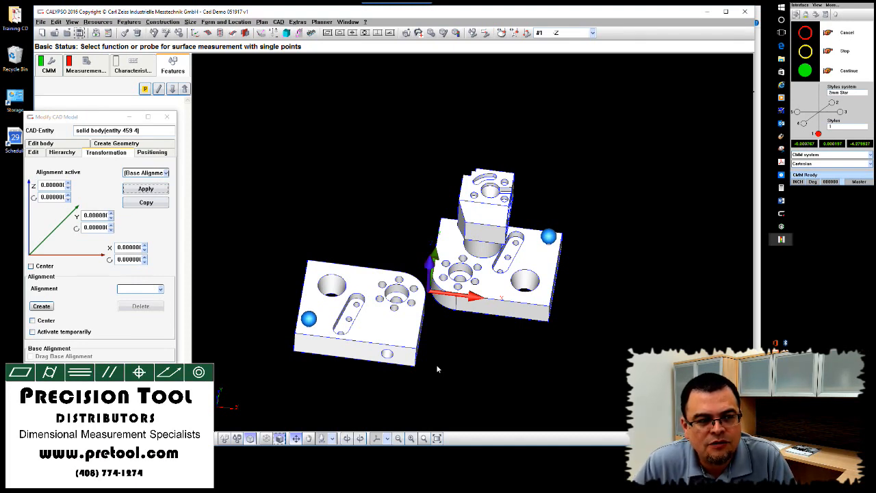
{"action": "left_click", "coordinate": [101, 378]}
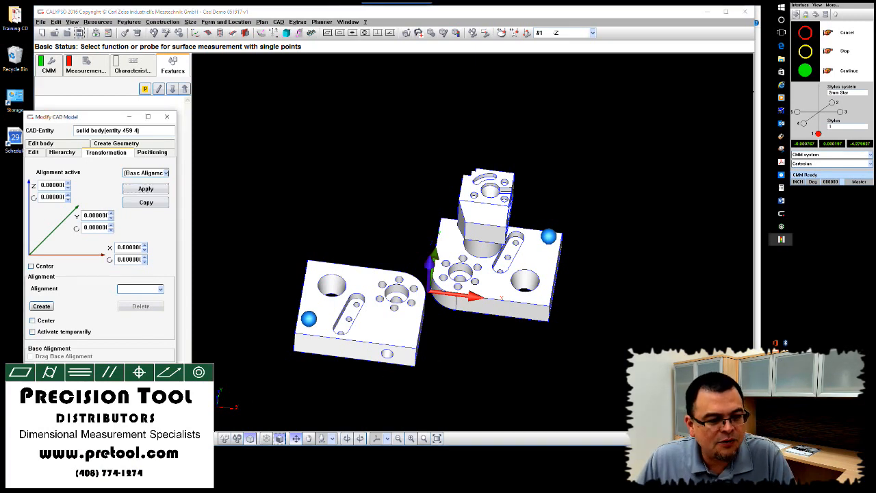
{"action": "left_click", "coordinate": [262, 22]}
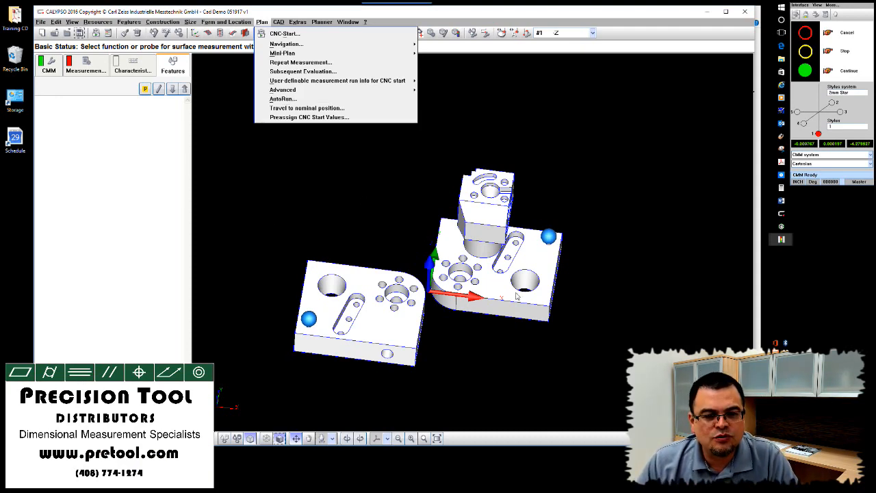
{"action": "mouse_move", "coordinate": [516, 293]}
{"action": "left_mouse_down"}
{"action": "mouse_move", "coordinate": [507, 303]}
{"action": "mouse_move", "coordinate": [468, 306]}
{"action": "mouse_move", "coordinate": [553, 313]}
{"action": "mouse_move", "coordinate": [499, 293]}
{"action": "mouse_move", "coordinate": [518, 294]}
{"action": "mouse_move", "coordinate": [515, 283]}
{"action": "left_mouse_up"}
{"action": "scroll", "coordinate": [520, 279], "scroll_direction": "up", "scroll_amount": 3}
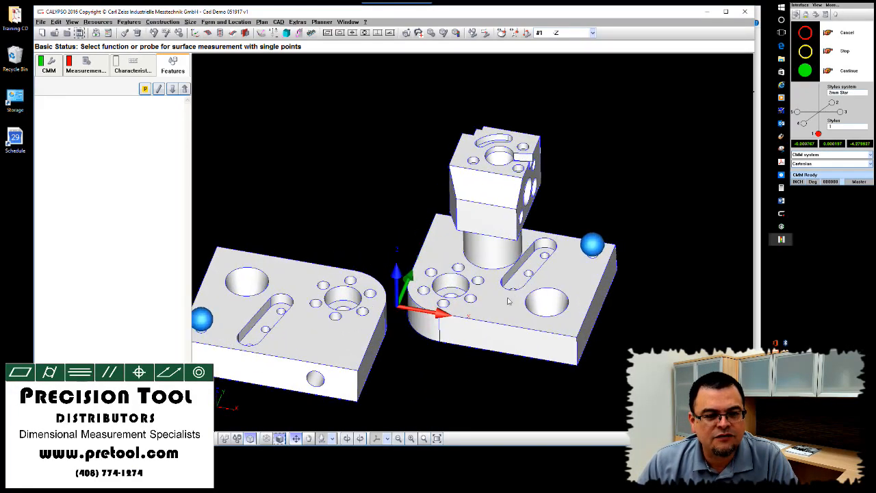
{"action": "right_click_drag", "start_coordinate": [507, 297], "coordinate": [548, 262]}
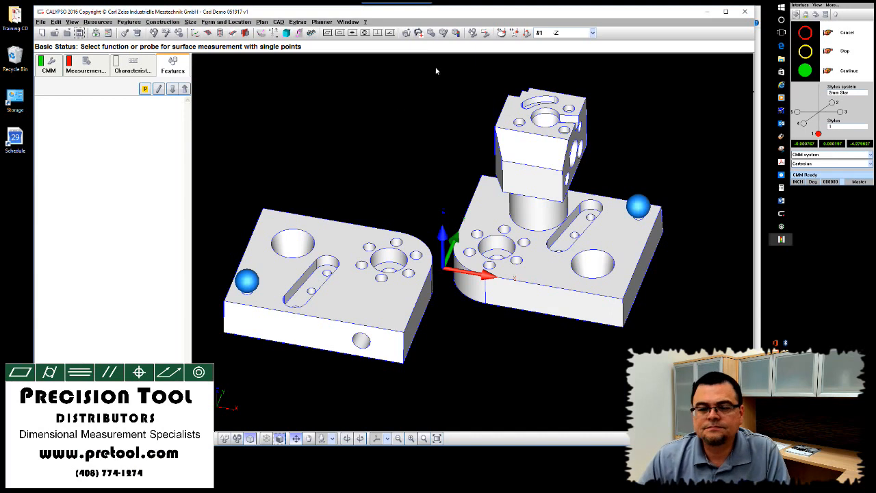
Open the CAD entity modification, identify the parts in the model hierarchy and delete CadCube2015.sat.
{"action": "left_click", "coordinate": [279, 22]}
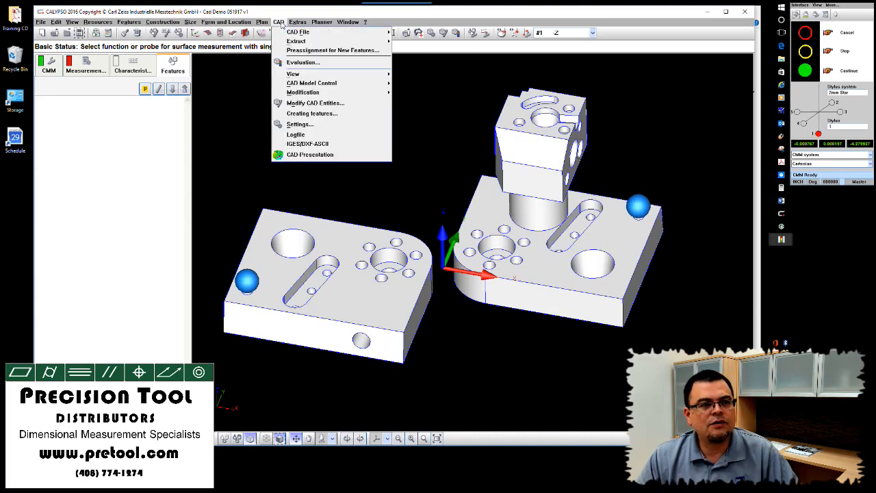
{"action": "left_click", "coordinate": [325, 103]}
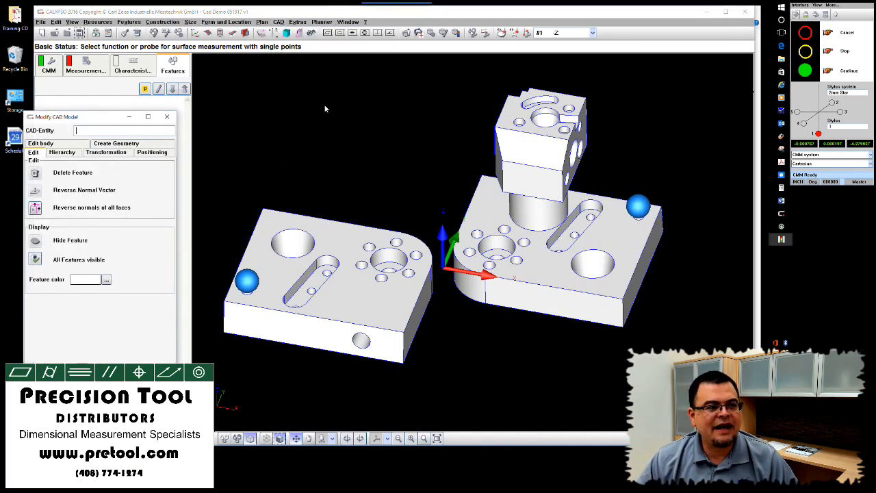
{"action": "left_click", "coordinate": [62, 153]}
{"action": "left_click", "coordinate": [82, 174]}
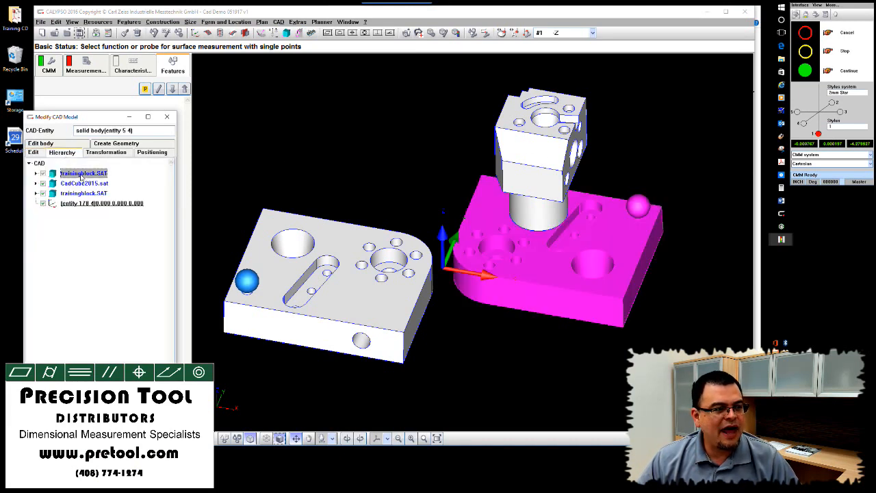
{"action": "left_click", "coordinate": [83, 184]}
{"action": "left_click", "coordinate": [80, 194]}
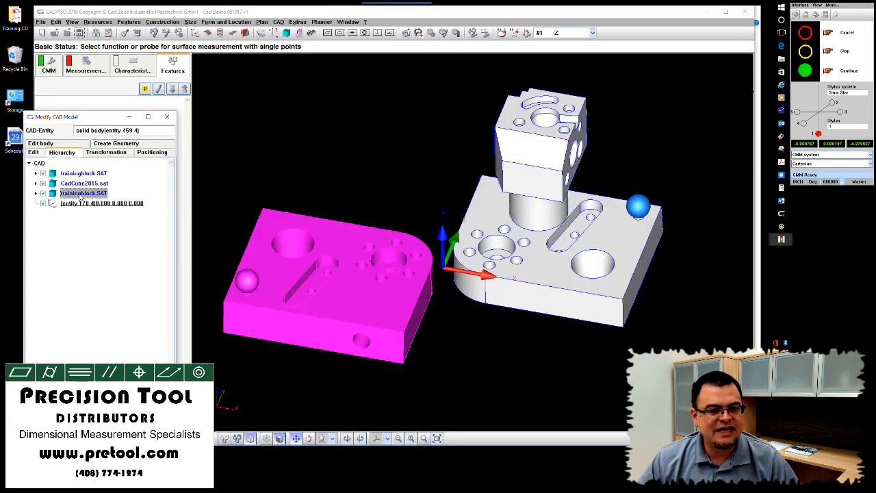
{"action": "left_click", "coordinate": [82, 184]}
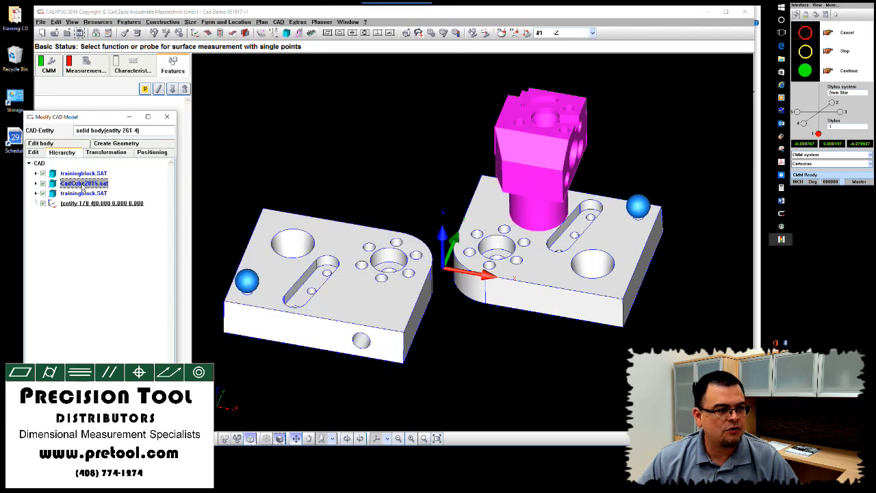
{"action": "right_click", "coordinate": [82, 184]}
{"action": "left_click", "coordinate": [130, 209]}
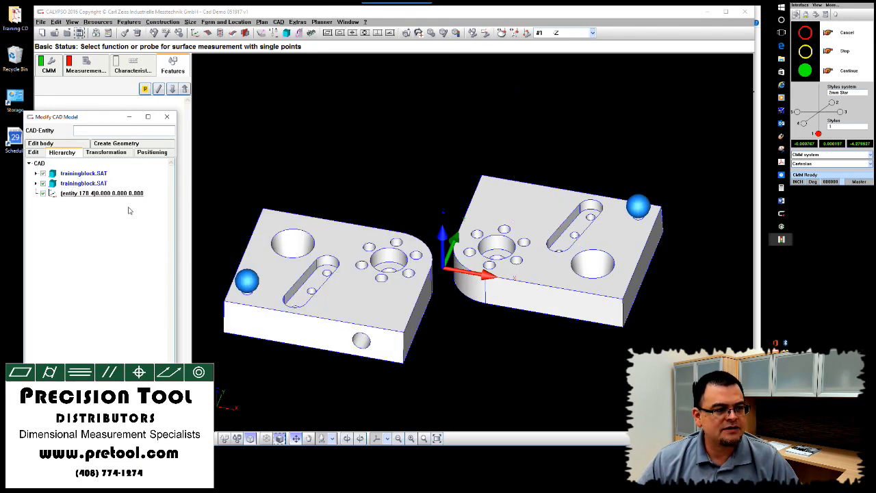
Delete the rotated trainingblock.SAT copy from the model hierarchy, keeping the original block.
{"action": "left_click", "coordinate": [84, 183]}
{"action": "right_click", "coordinate": [85, 185]}
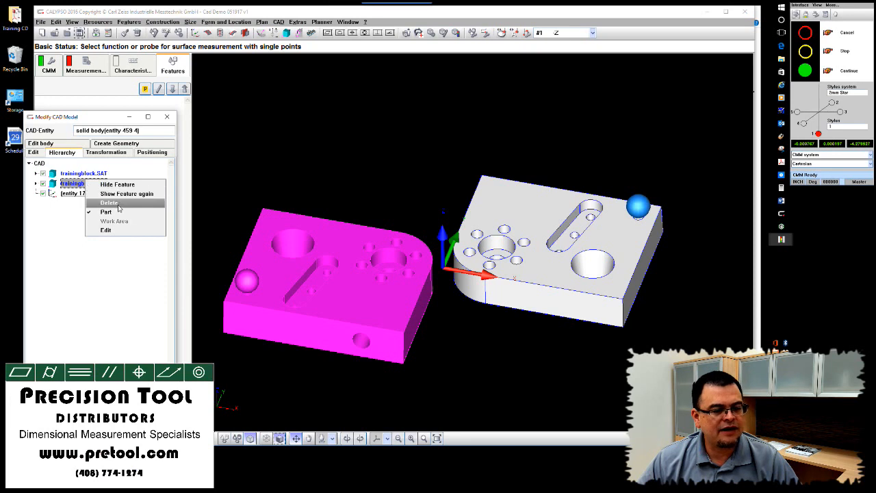
{"action": "left_click", "coordinate": [121, 208]}
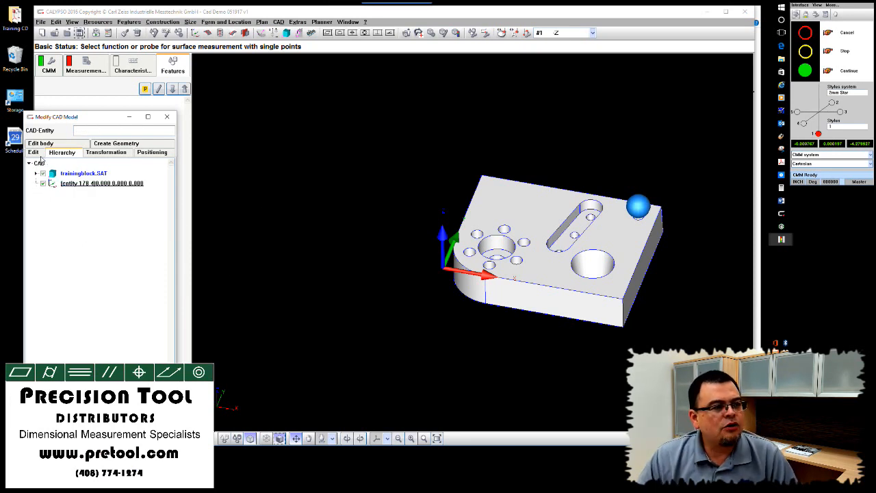
Copy the remaining training block with a Y translation of 10.
{"action": "left_click", "coordinate": [96, 153]}
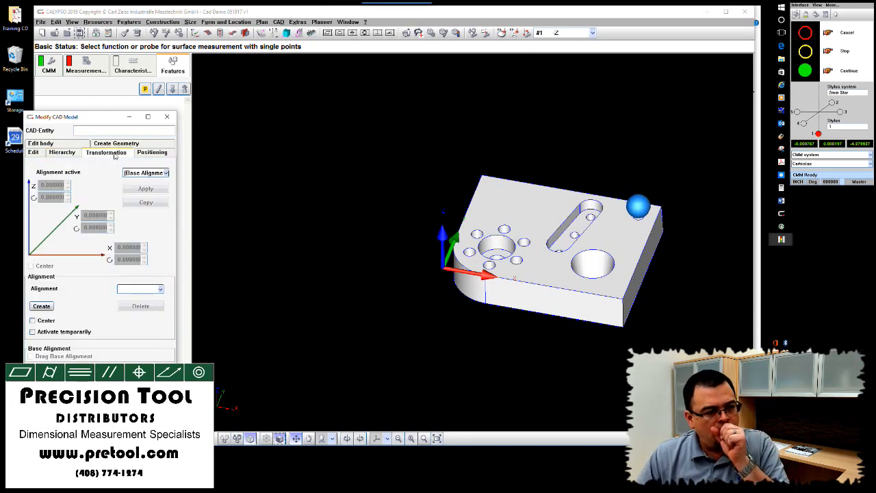
{"action": "left_click", "coordinate": [146, 154]}
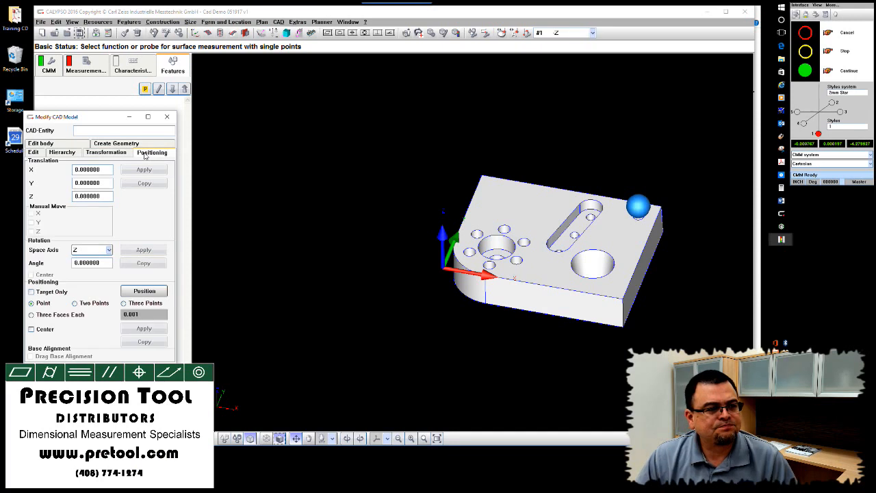
{"action": "left_click", "coordinate": [549, 234]}
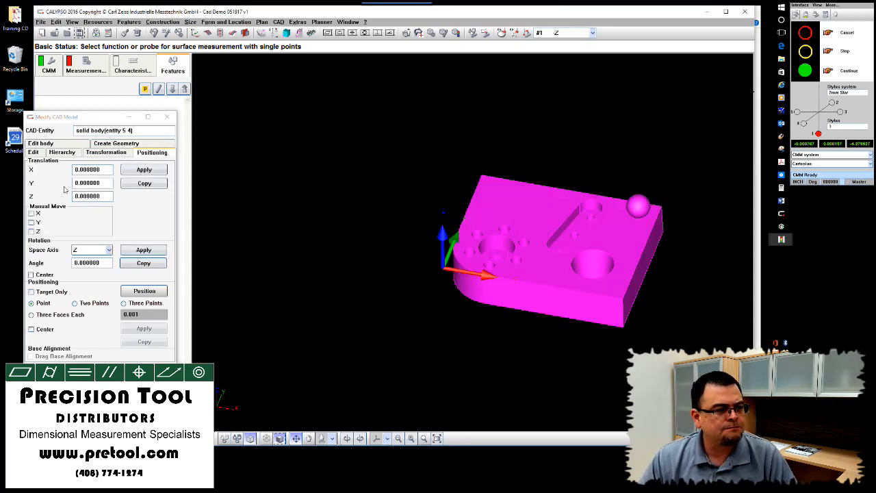
{"action": "left_click_drag", "start_coordinate": [103, 183], "coordinate": [44, 186]}
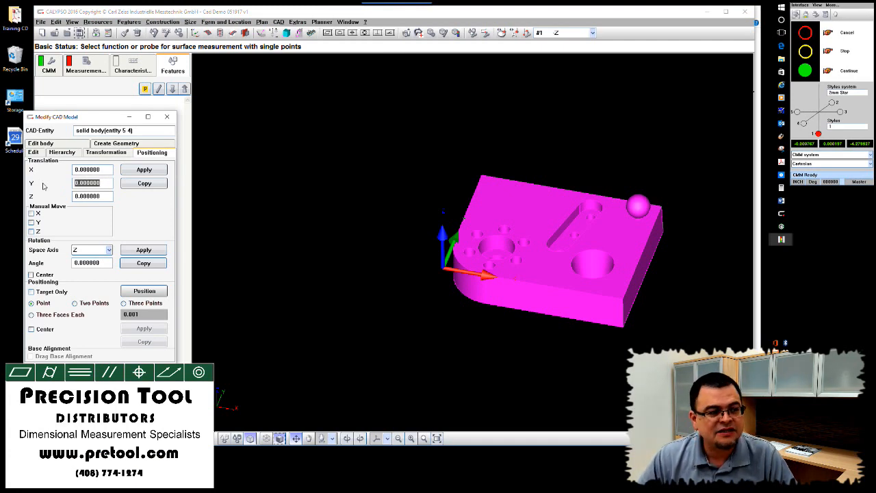
{"action": "type", "text": "10"}
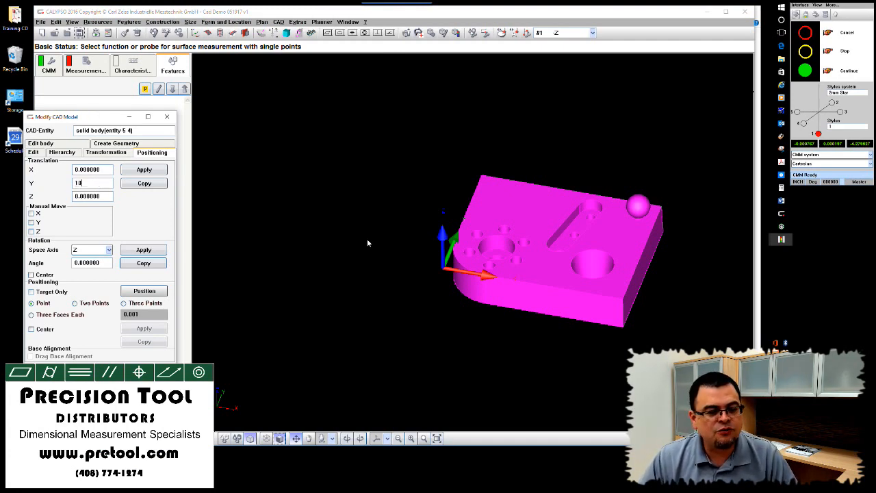
{"action": "mouse_move", "coordinate": [366, 243]}
{"action": "left_mouse_down"}
{"action": "mouse_move", "coordinate": [363, 277]}
{"action": "mouse_move", "coordinate": [365, 240]}
{"action": "left_mouse_up"}
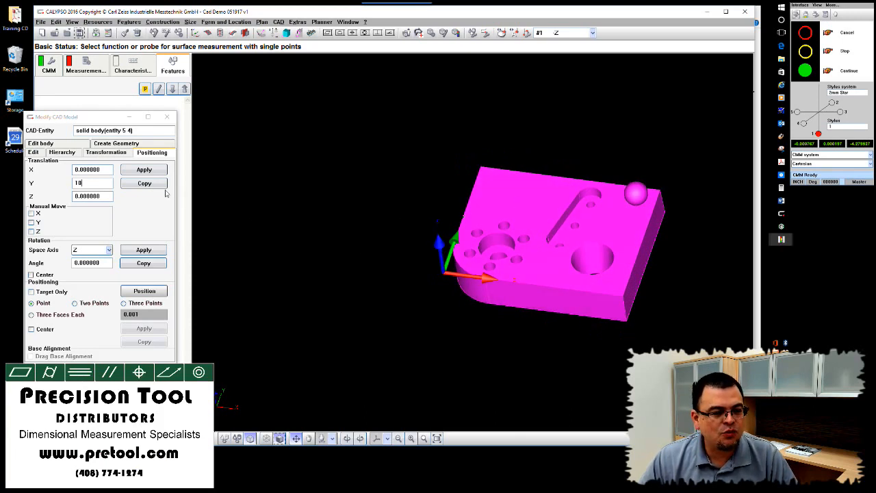
{"action": "left_click", "coordinate": [144, 183]}
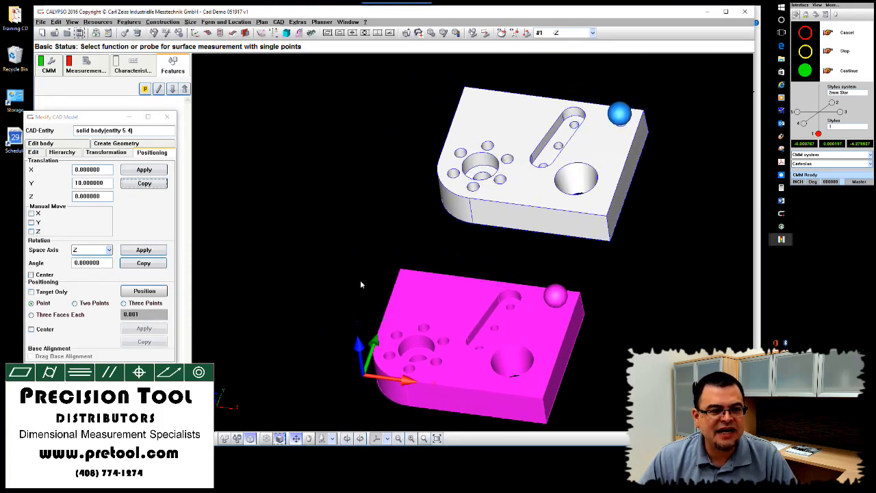
Make two more block copies with the same Y translation of 10, each from the newest copy, to extend the row.
{"action": "left_click", "coordinate": [505, 127]}
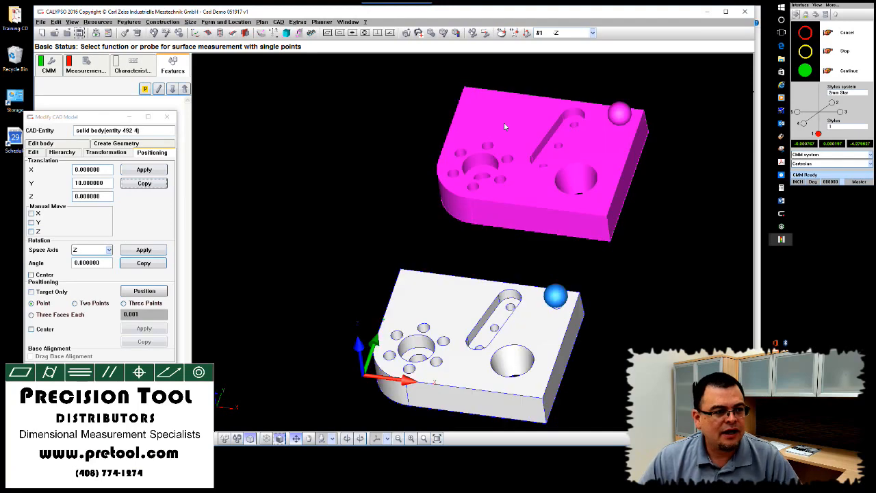
{"action": "left_click", "coordinate": [156, 183]}
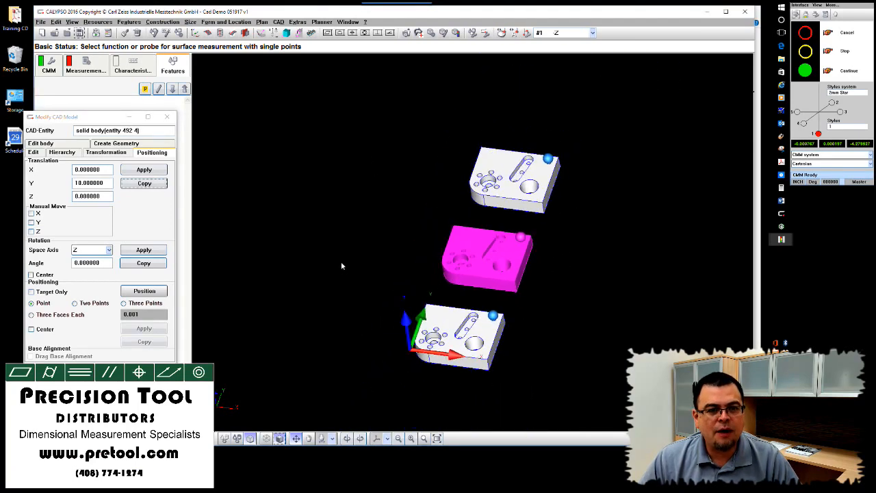
{"action": "left_click", "coordinate": [492, 170]}
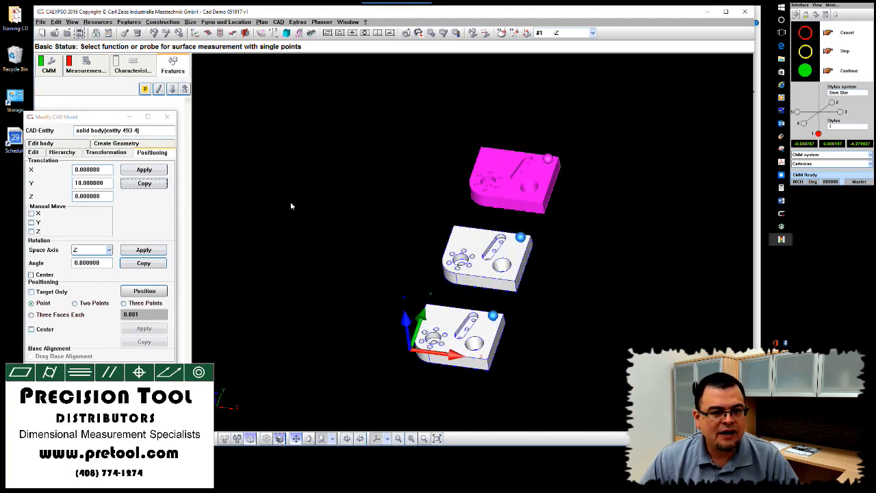
{"action": "left_click", "coordinate": [144, 183]}
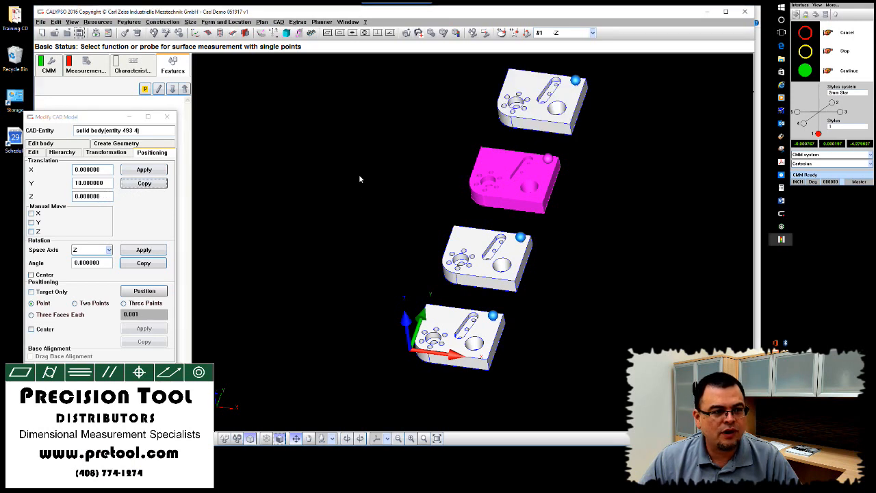
{"action": "left_click_drag", "start_coordinate": [358, 174], "coordinate": [361, 193]}
Copy all four blocks of the row with a translation of X 15 and Y 0 to form a second column.
{"action": "left_click_drag", "start_coordinate": [104, 182], "coordinate": [56, 182]}
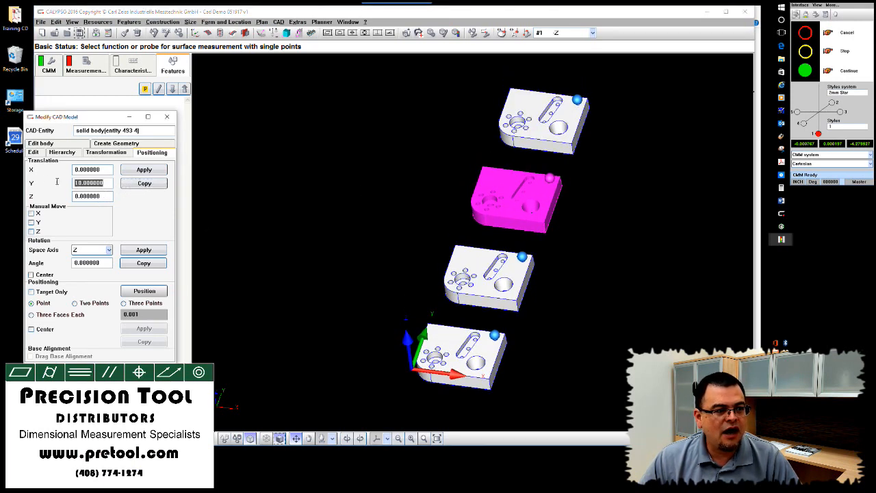
{"action": "type", "text": "0"}
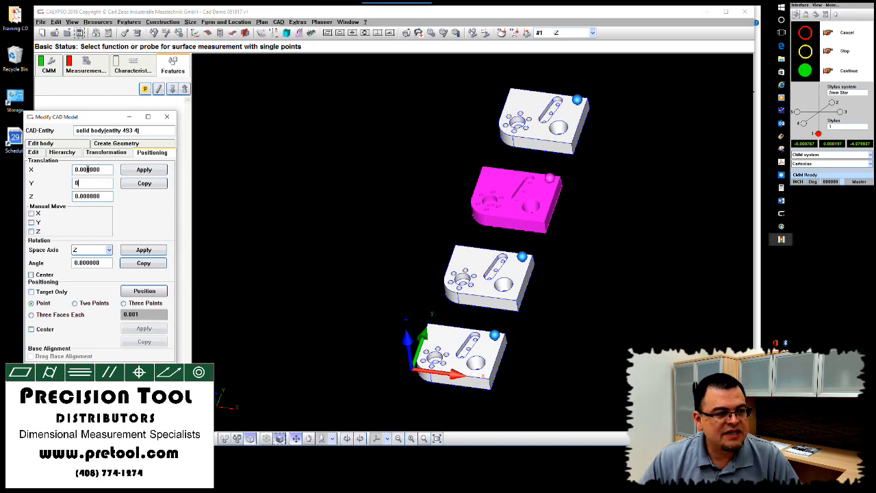
{"action": "left_click_drag", "start_coordinate": [104, 169], "coordinate": [30, 175]}
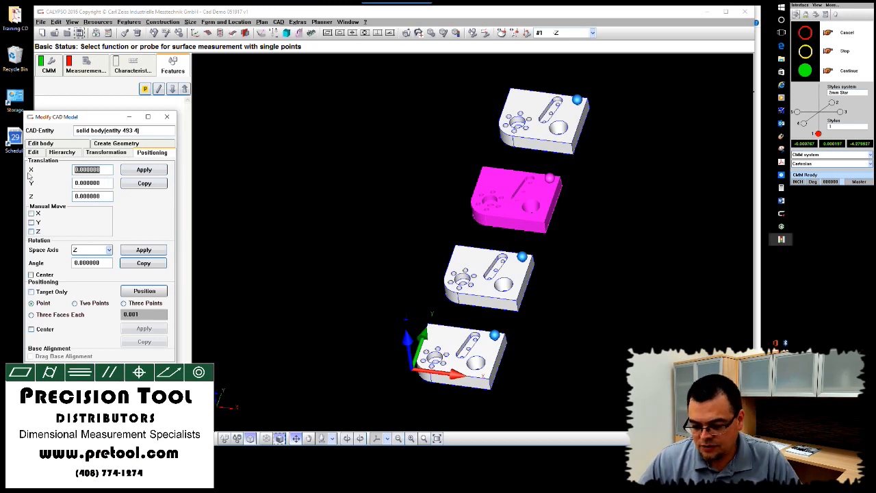
{"action": "type", "text": "15"}
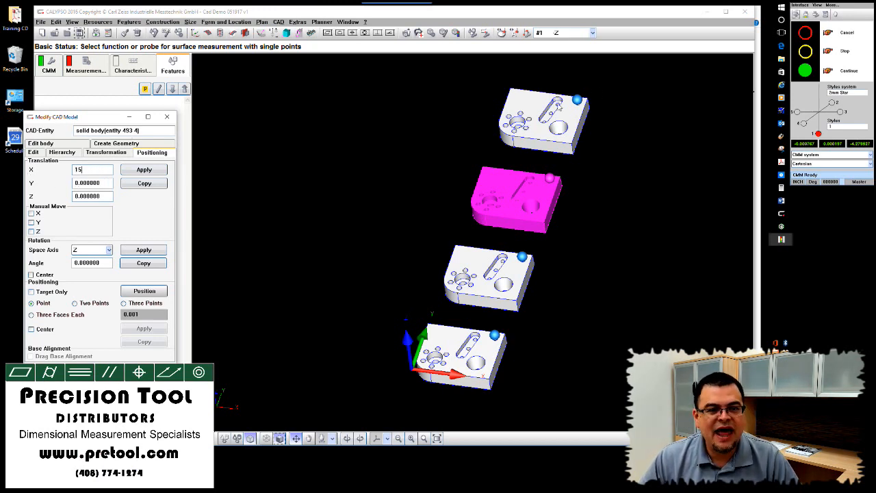
{"action": "left_click", "coordinate": [531, 105]}
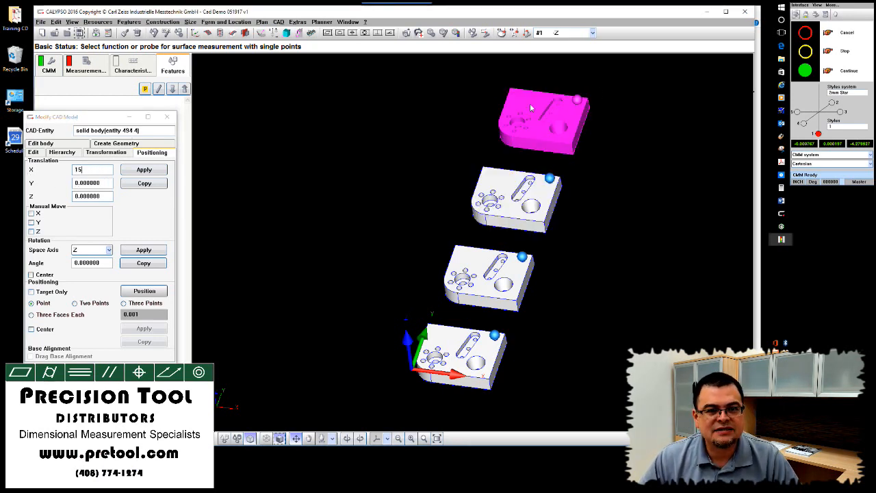
{"action": "left_click", "coordinate": [540, 195], "text": "ctrl"}
{"action": "left_click", "coordinate": [517, 275], "text": "ctrl"}
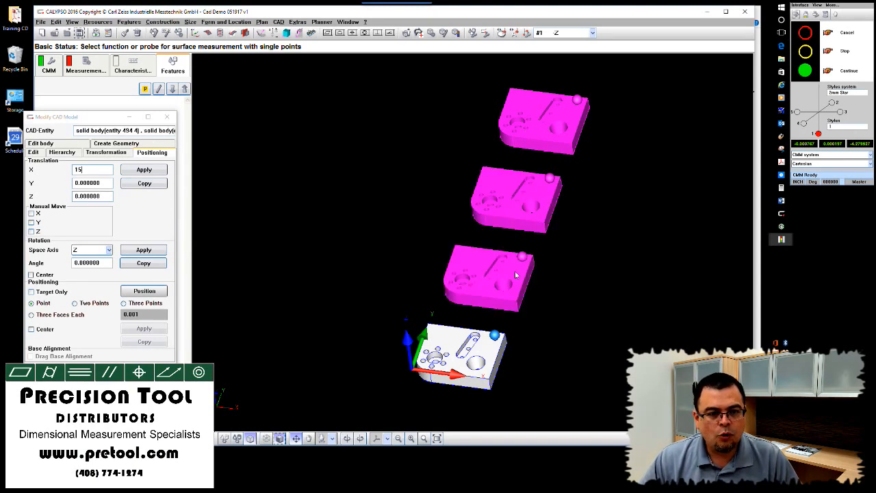
{"action": "left_click", "coordinate": [486, 349], "text": "ctrl"}
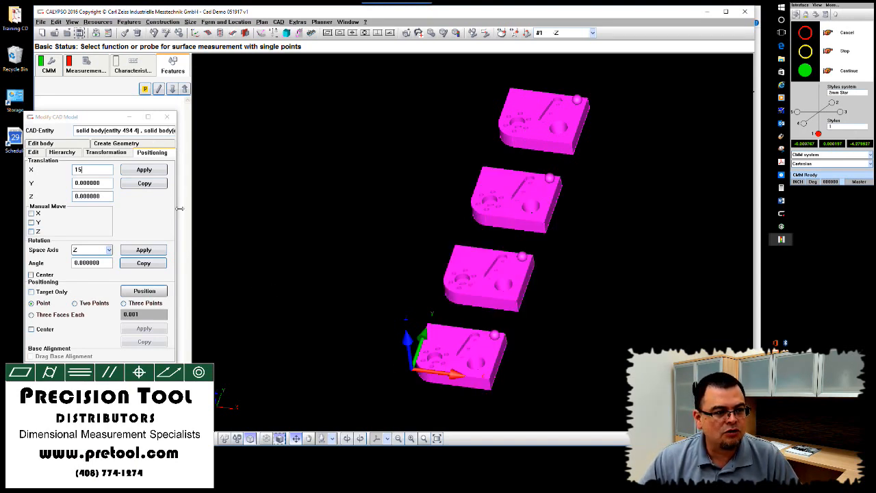
{"action": "left_click", "coordinate": [140, 183]}
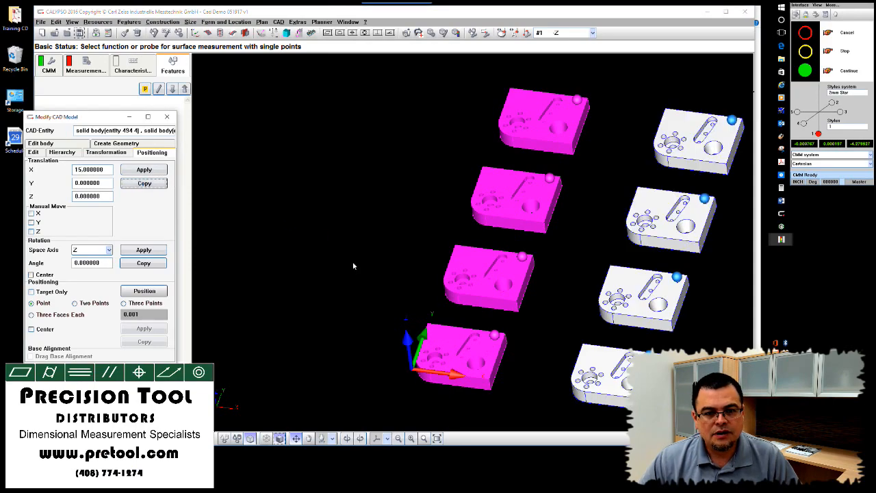
Start creating a plane geometry and set its normal vector to X 0, Y 0, Z 1.
{"action": "middle_click_drag", "start_coordinate": [354, 265], "coordinate": [301, 231]}
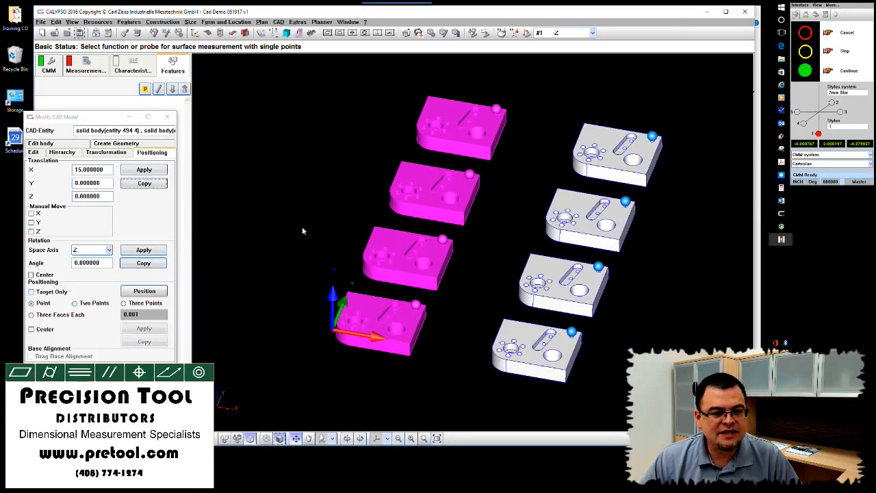
{"action": "left_click_drag", "start_coordinate": [295, 287], "coordinate": [301, 261]}
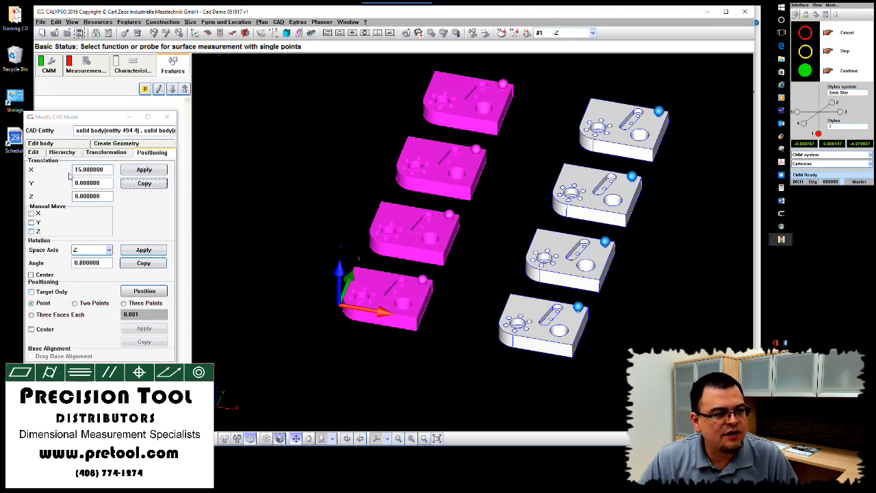
{"action": "left_click", "coordinate": [102, 143]}
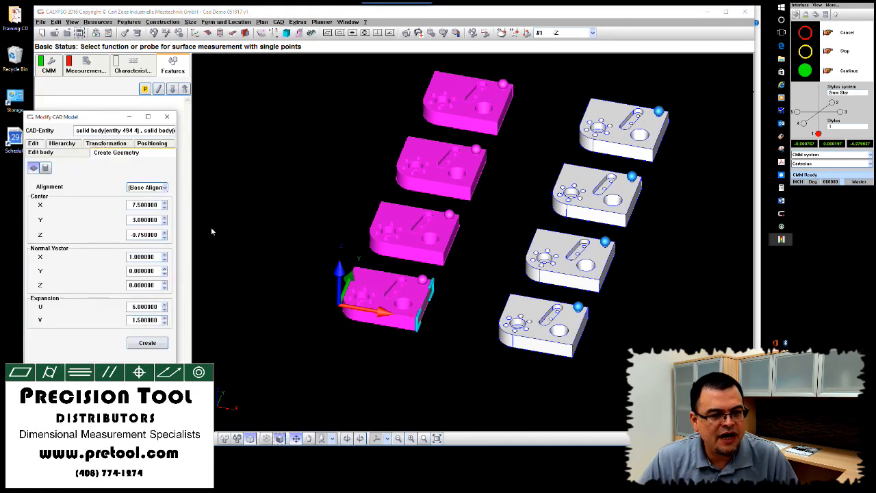
{"action": "left_click", "coordinate": [154, 256]}
{"action": "double_click", "coordinate": [152, 257]}
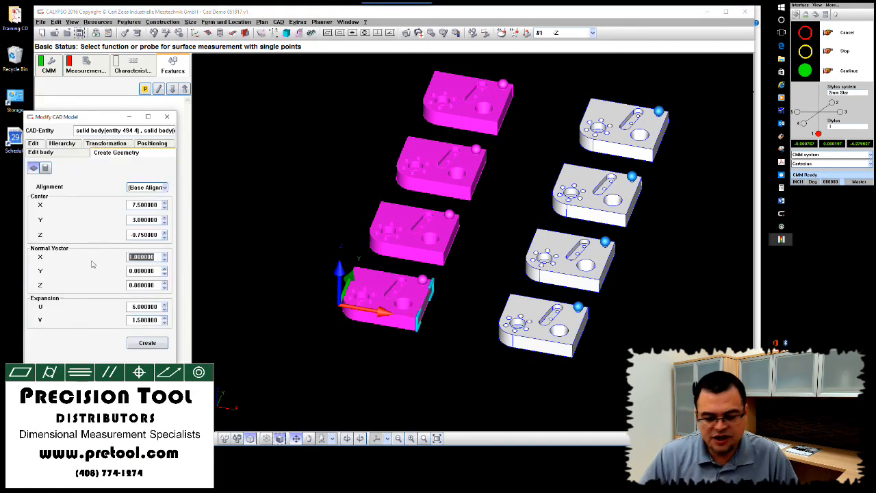
{"action": "type", "text": "0"}
{"action": "key", "text": "Tab"}
{"action": "key", "text": "Tab"}
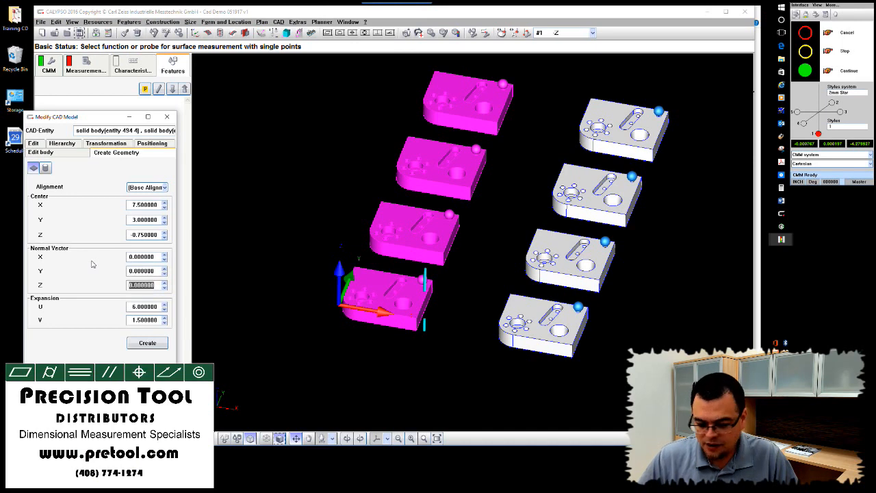
{"action": "type", "text": "1"}
{"action": "key", "text": "Tab"}
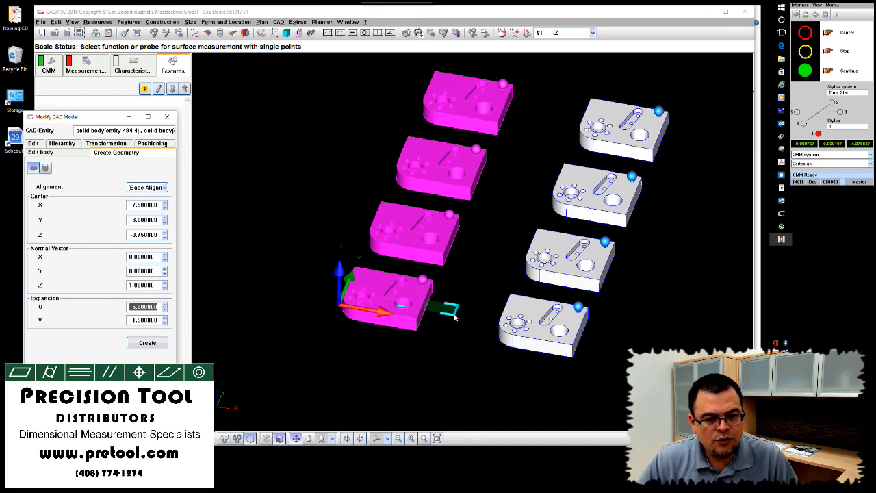
Stretch the plane preview by its corners to span all eight blocks, about 26.14 by 41.63.
{"action": "left_click_drag", "start_coordinate": [456, 318], "coordinate": [580, 370]}
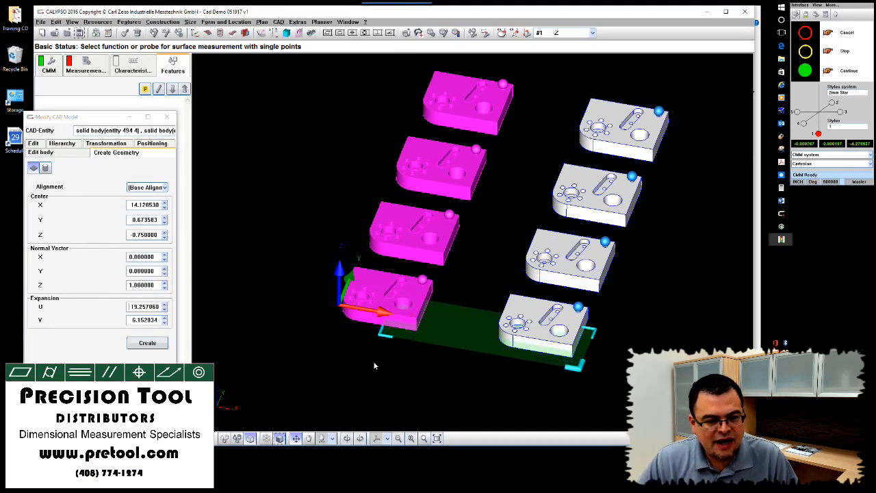
{"action": "left_click_drag", "start_coordinate": [381, 336], "coordinate": [321, 325]}
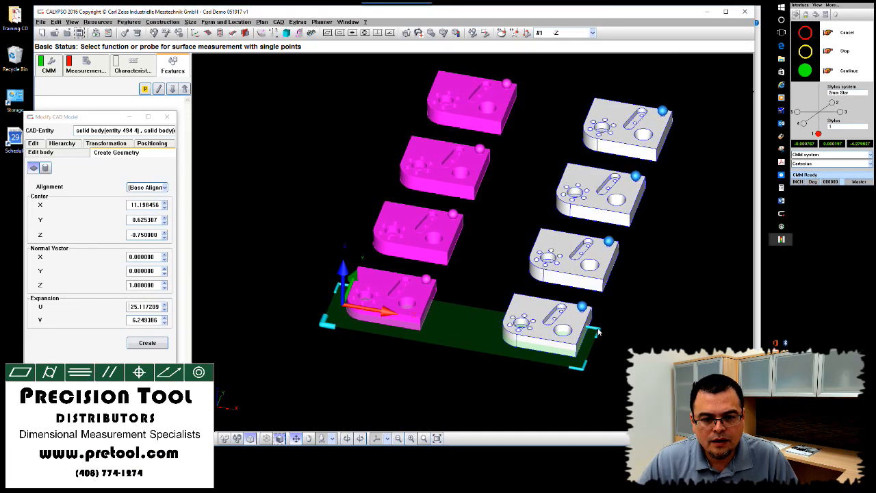
{"action": "left_click_drag", "start_coordinate": [594, 333], "coordinate": [700, 101]}
Re-enter 1 as the Z component of the plane's normal vector.
{"action": "left_click", "coordinate": [155, 283]}
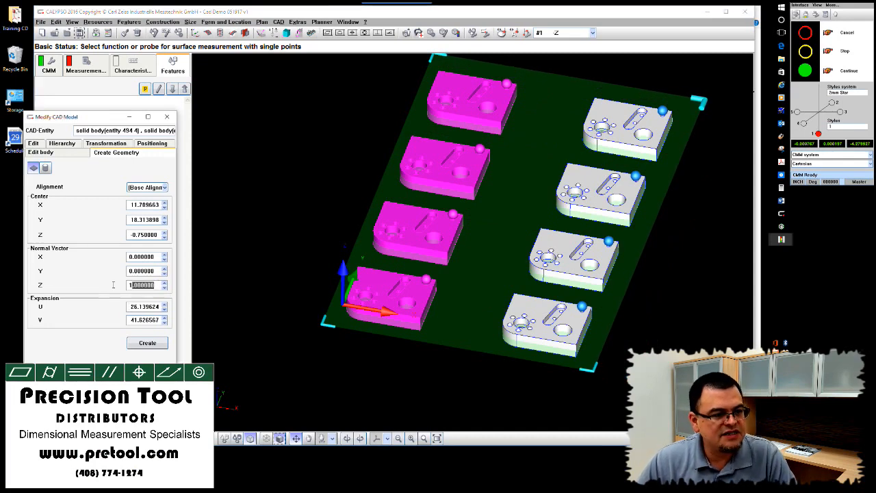
{"action": "key", "text": "Tab"}
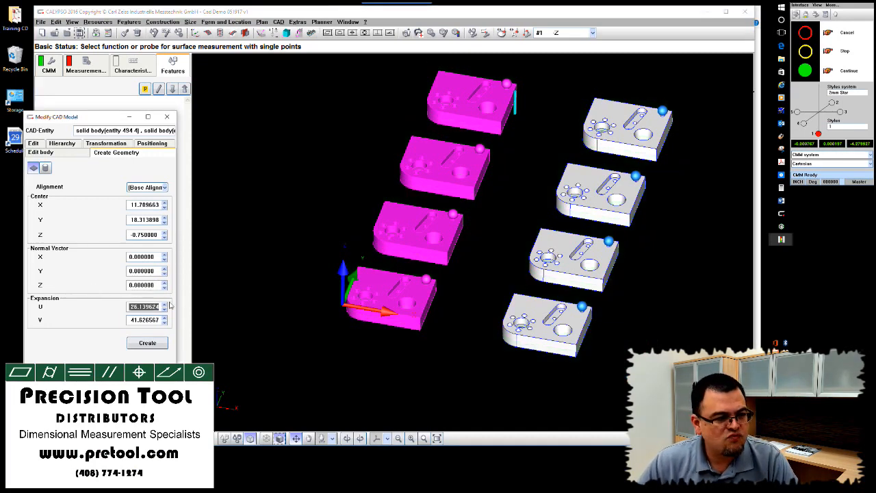
{"action": "left_click_drag", "start_coordinate": [158, 285], "coordinate": [78, 286]}
{"action": "type", "text": "1"}
{"action": "key", "text": "Tab"}
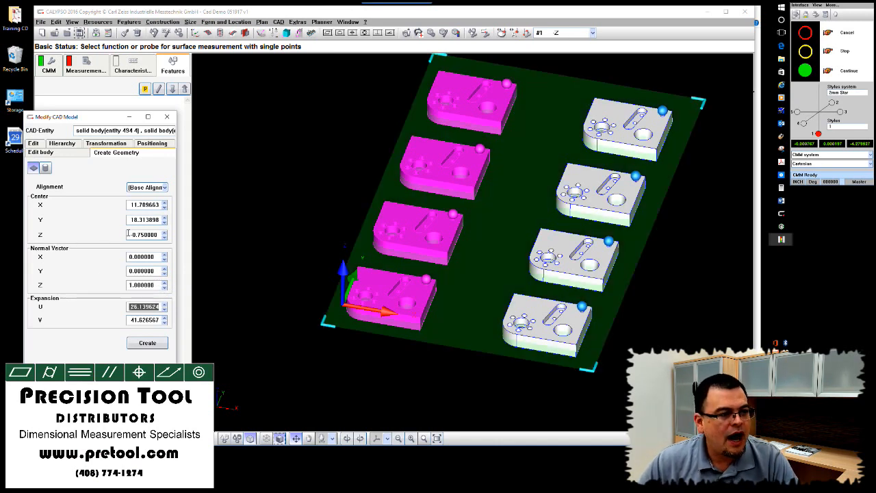
Set the plane's center Z to 0 and pull its far corner in to about 25.01 by 38.79.
{"action": "left_click_drag", "start_coordinate": [129, 234], "coordinate": [158, 235]}
{"action": "type", "text": "0"}
{"action": "key", "text": "Tab"}
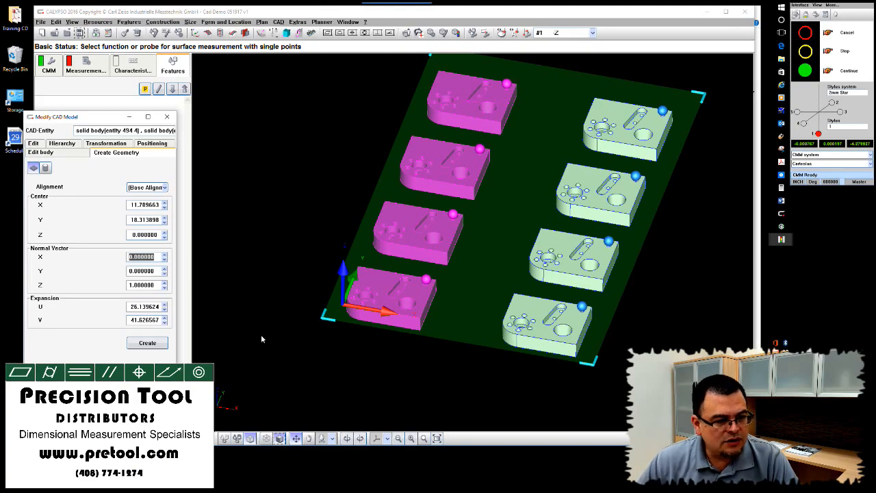
{"action": "middle_click_drag", "start_coordinate": [262, 338], "coordinate": [319, 374]}
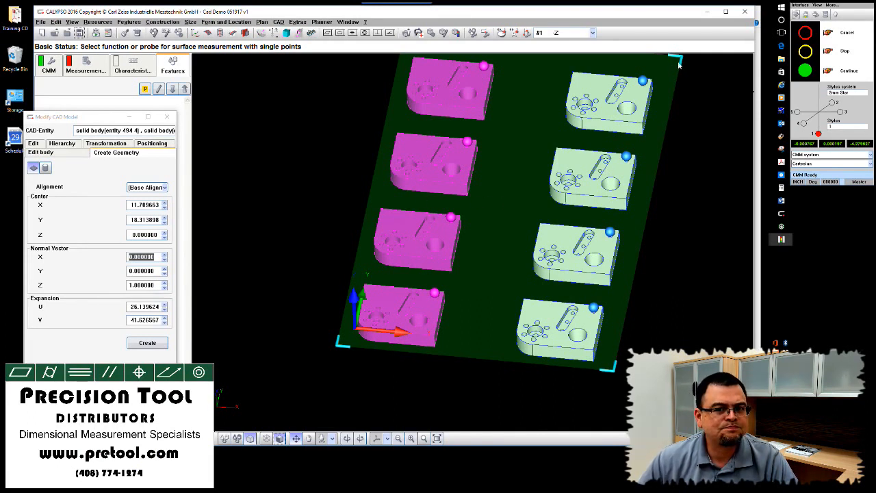
{"action": "left_click_drag", "start_coordinate": [682, 62], "coordinate": [666, 80]}
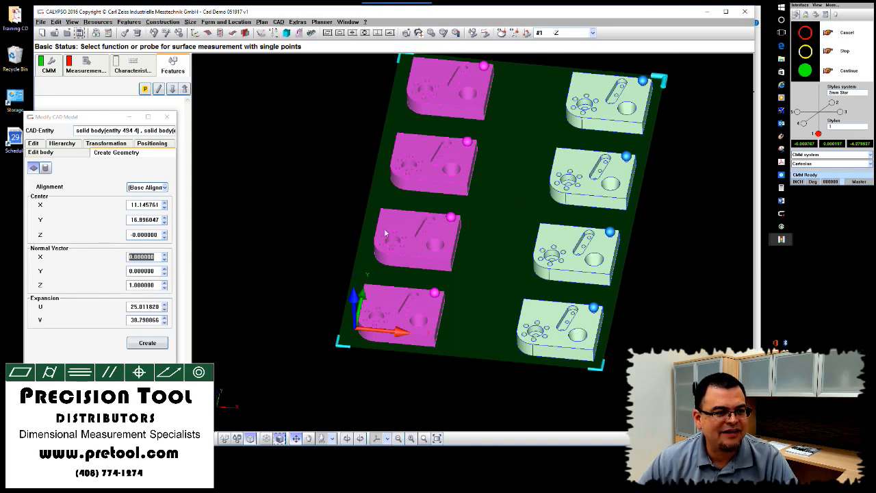
Set the plane's center Y to 17 and its V expansion to 34.
{"action": "double_click", "coordinate": [130, 220]}
{"action": "type", "text": "17"}
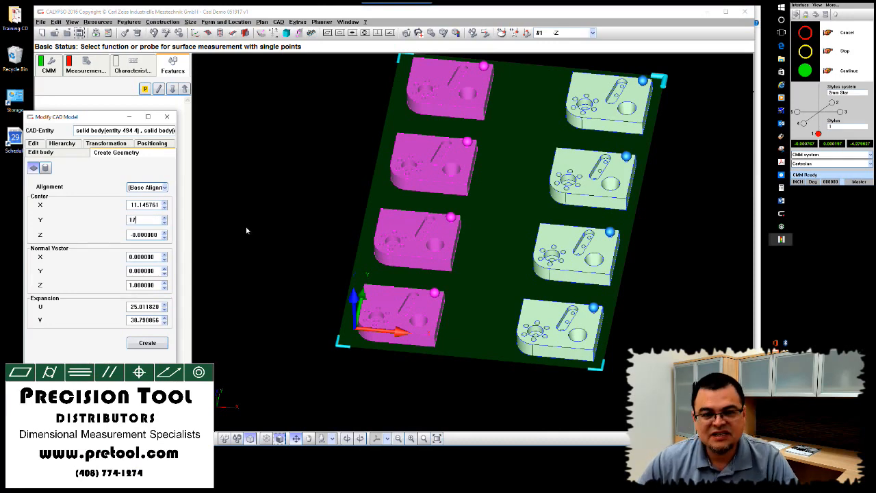
{"action": "key", "text": "Tab"}
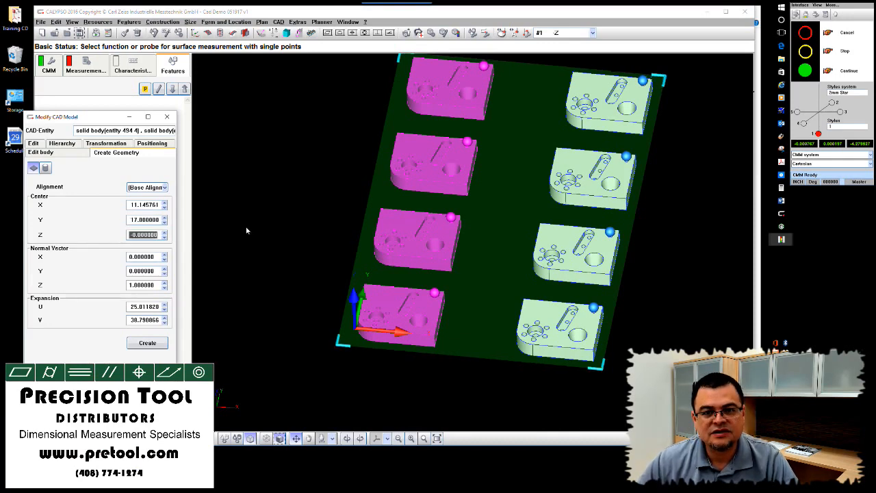
{"action": "double_click", "coordinate": [130, 319]}
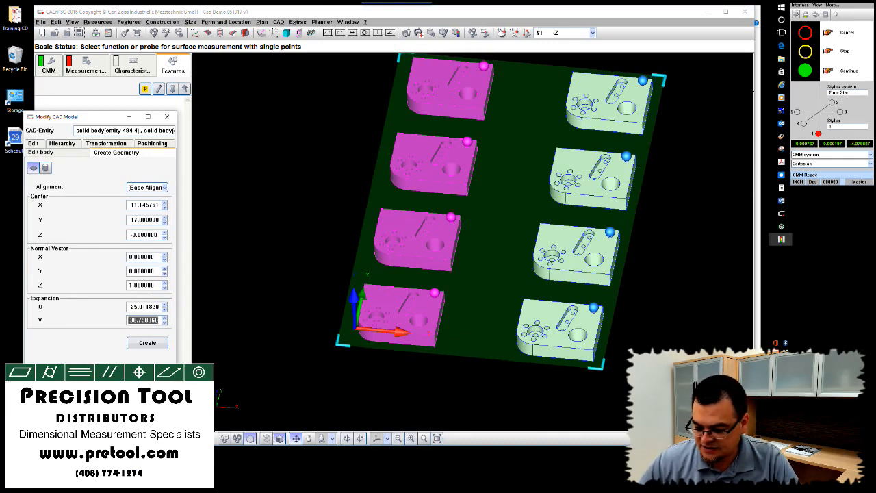
{"action": "type", "text": "34"}
{"action": "key", "text": "Tab"}
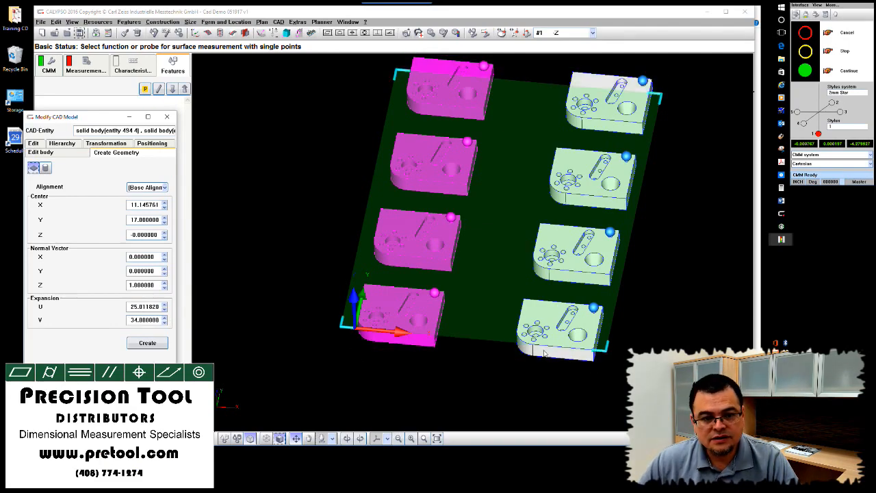
Set the plane's center Y to 18 and its V expansion to 38.
{"action": "left_click_drag", "start_coordinate": [544, 352], "coordinate": [539, 411]}
{"action": "left_click", "coordinate": [136, 219]}
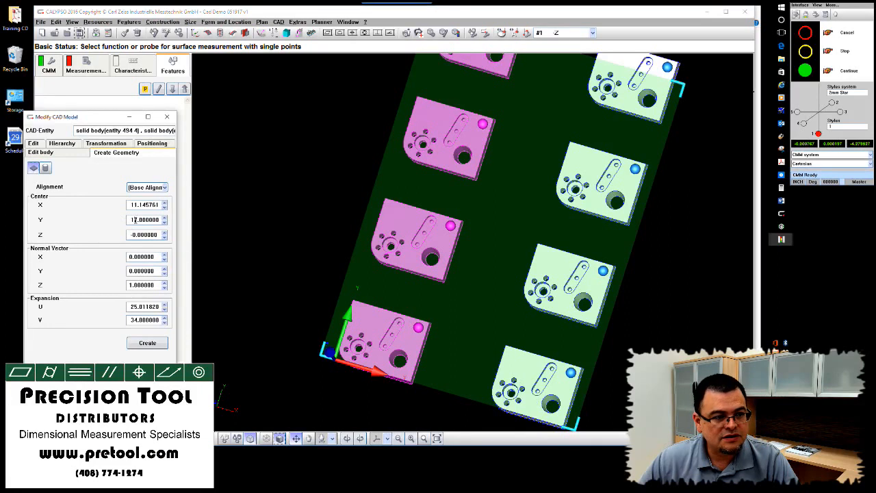
{"action": "key", "text": "BackSpace"}
{"action": "type", "text": "8"}
{"action": "left_click", "coordinate": [132, 234]}
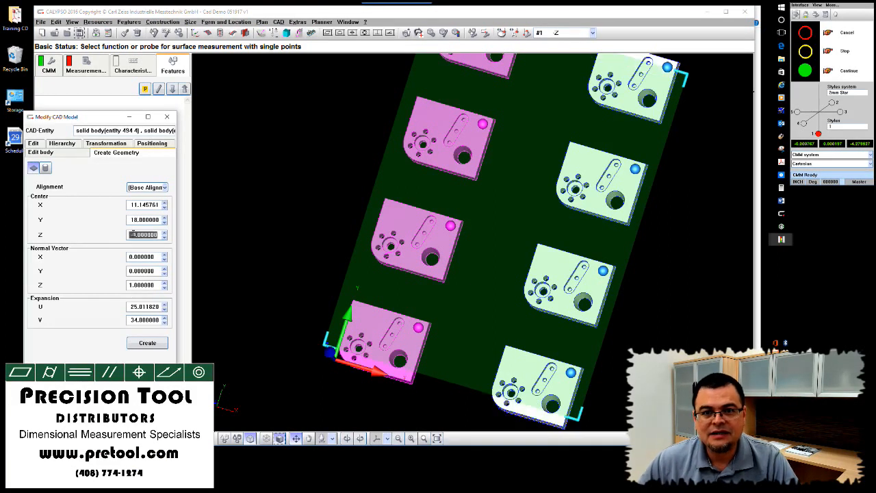
{"action": "left_click", "coordinate": [143, 319]}
{"action": "type", "text": "38"}
{"action": "key", "text": "Return"}
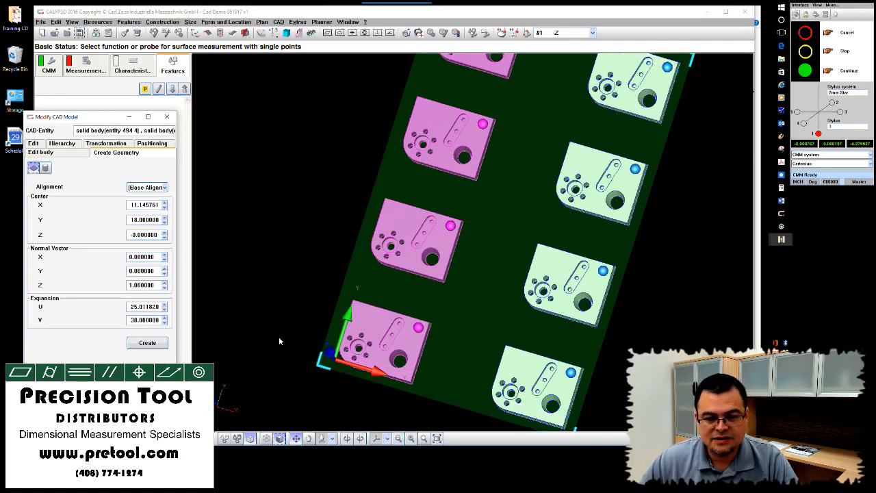
Lower the plane to the underside of the blocks by setting its center Z to -1.5.
{"action": "left_click_drag", "start_coordinate": [710, 390], "coordinate": [702, 339]}
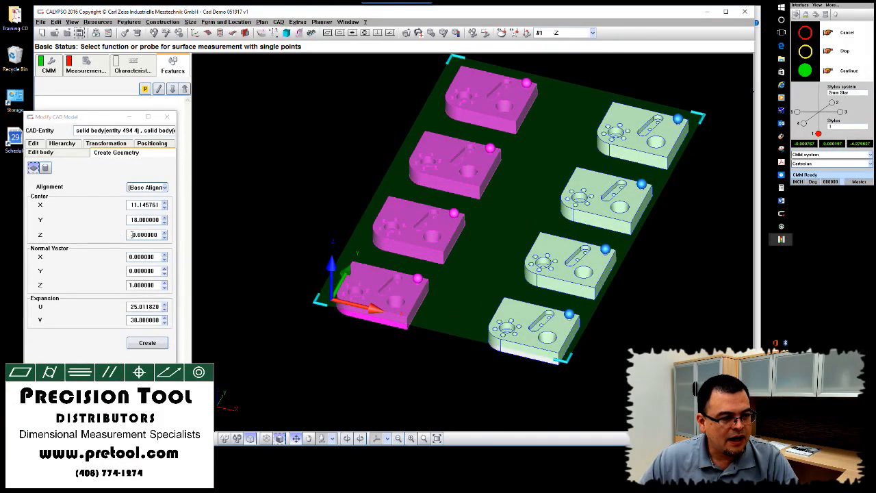
{"action": "double_click", "coordinate": [144, 234]}
{"action": "type", "text": "-1.5"}
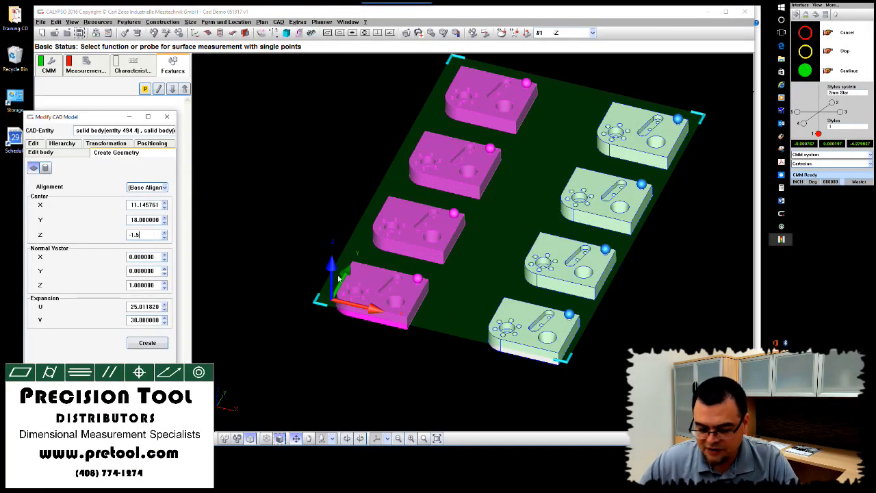
{"action": "key", "text": "Tab"}
Set the plane's center X to 12 and its U expansion to 24.
{"action": "left_click_drag", "start_coordinate": [421, 361], "coordinate": [383, 368]}
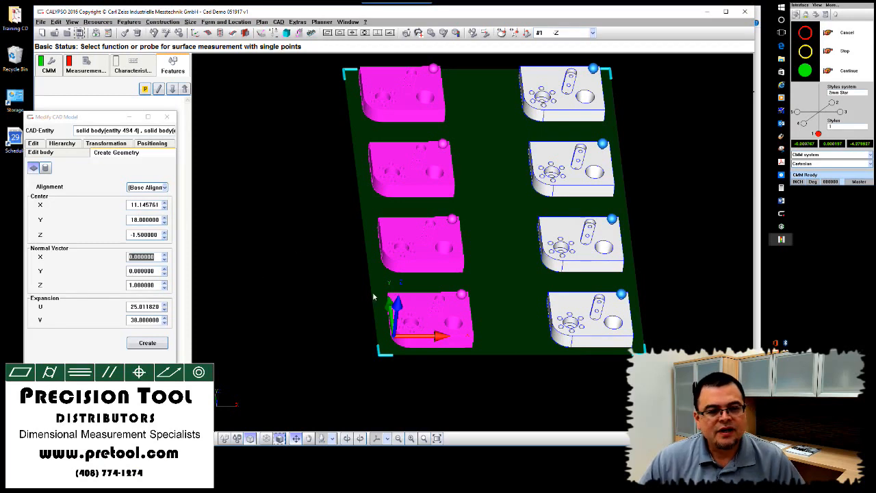
{"action": "left_click", "coordinate": [130, 205]}
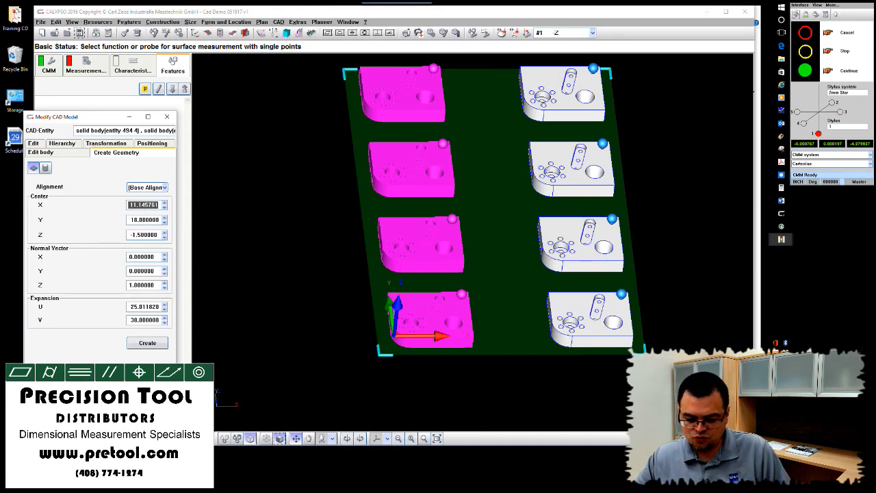
{"action": "type", "text": "12"}
{"action": "key", "text": "Tab"}
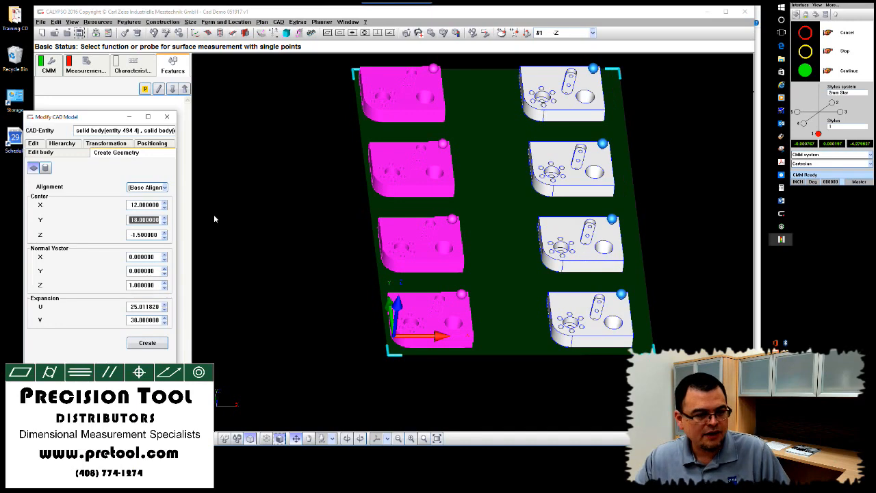
{"action": "left_click_drag", "start_coordinate": [133, 306], "coordinate": [158, 306]}
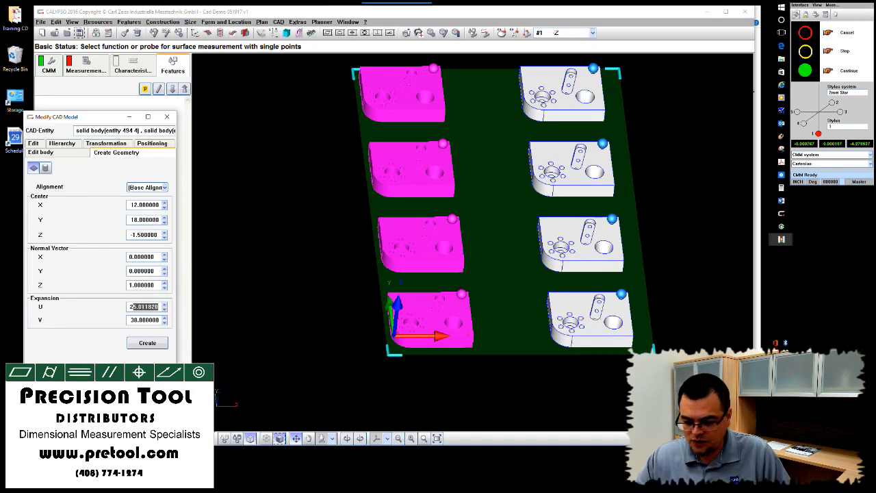
{"action": "type", "text": "4"}
{"action": "key", "text": "Tab"}
{"action": "middle_click_drag", "start_coordinate": [517, 378], "coordinate": [508, 385]}
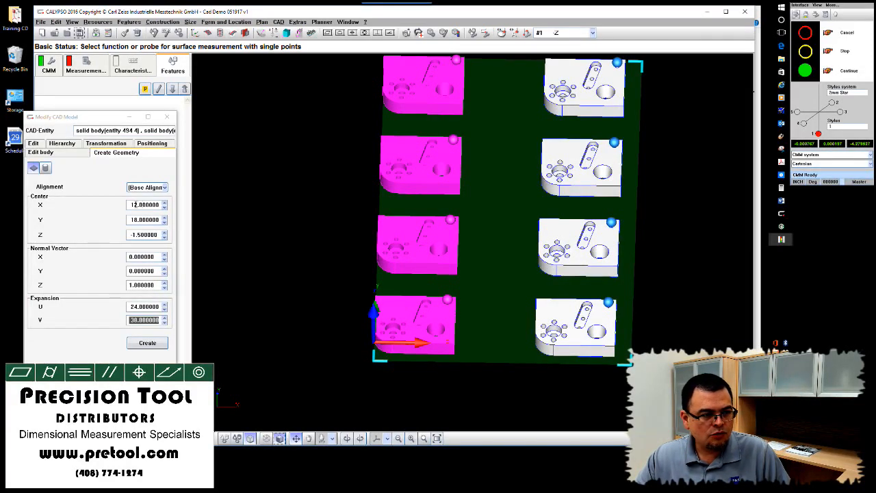
Fine-tune the plane's center X, trying 11.5 and 11 before settling on 11.25.
{"action": "left_click_drag", "start_coordinate": [134, 204], "coordinate": [158, 205]}
{"action": "type", "text": "11.5"}
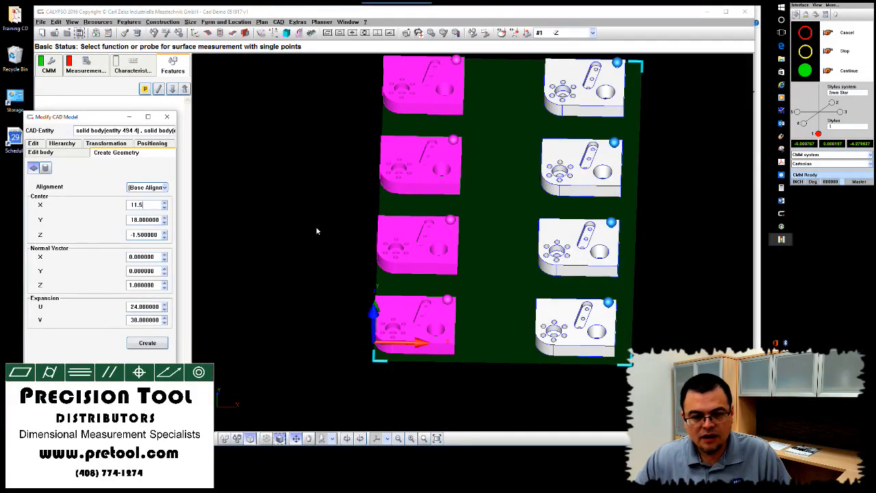
{"action": "key", "text": "Tab"}
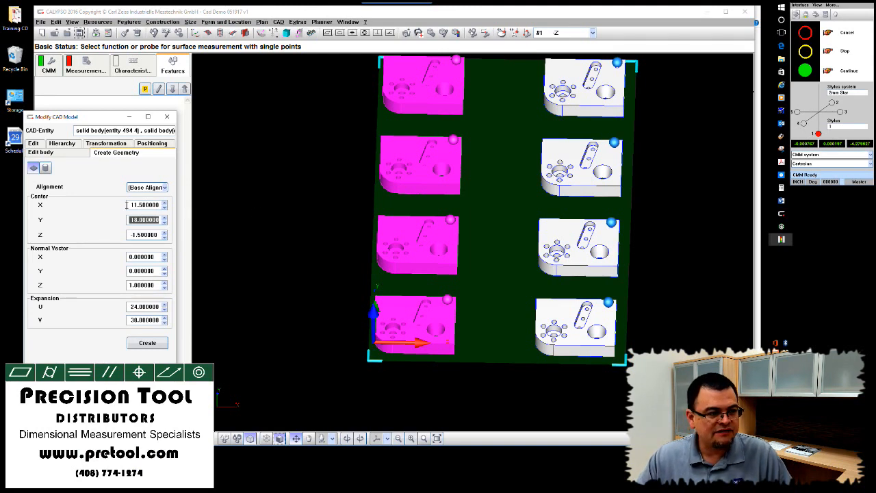
{"action": "double_click", "coordinate": [129, 205]}
{"action": "type", "text": "11"}
{"action": "key", "text": "Tab"}
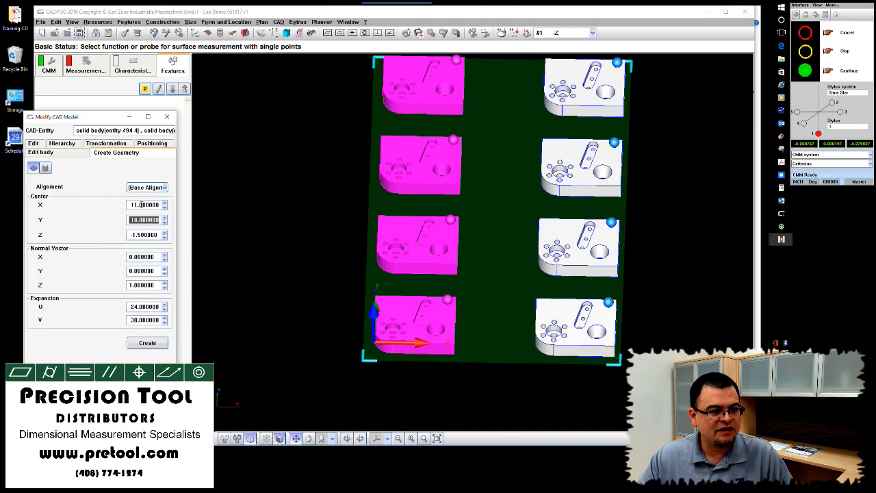
{"action": "left_click", "coordinate": [140, 205]}
{"action": "key", "text": "Tab"}
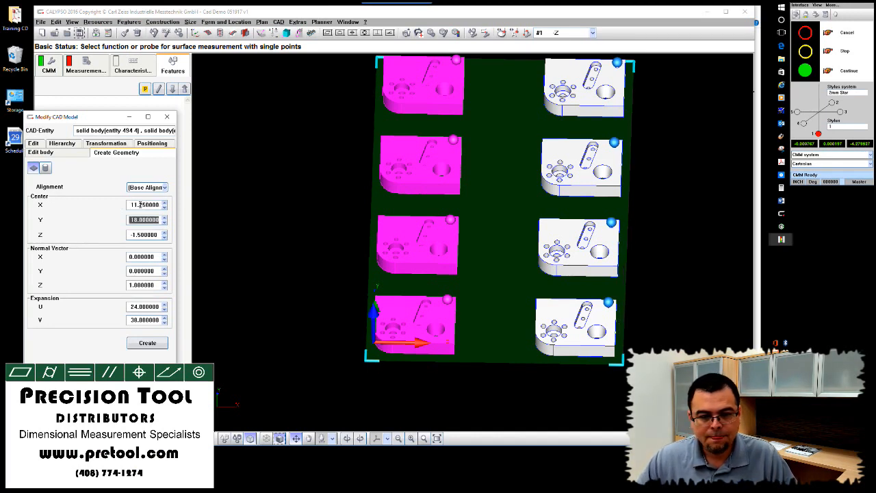
Set the plane's U expansion to 26 and create the base plane beneath the blocks.
{"action": "double_click", "coordinate": [133, 307]}
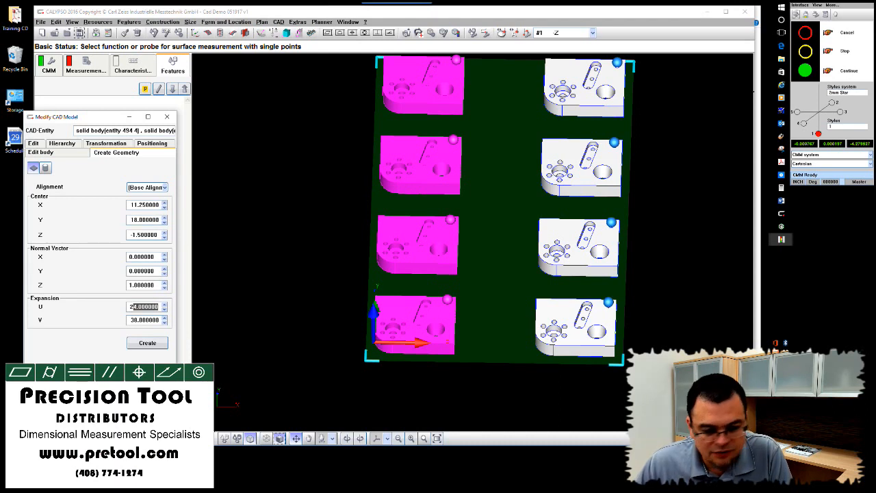
{"action": "type", "text": "226"}
{"action": "key", "text": "Tab"}
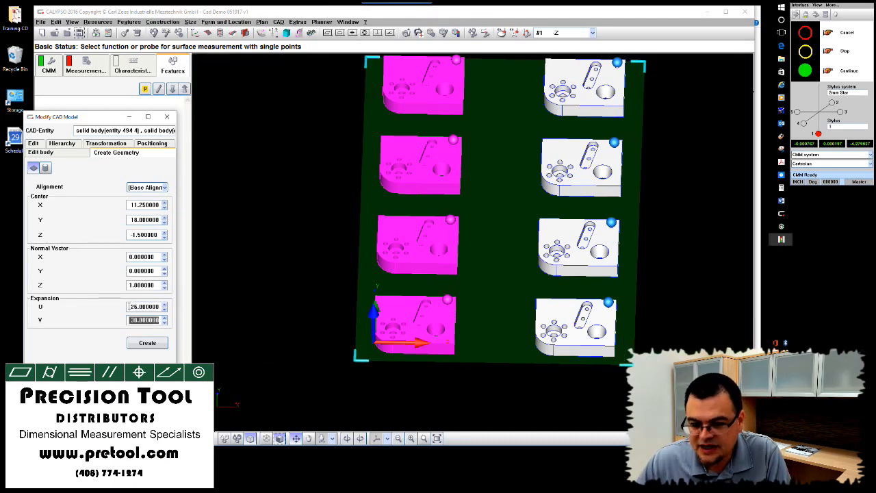
{"action": "middle_click_drag", "start_coordinate": [216, 366], "coordinate": [193, 333]}
{"action": "left_click", "coordinate": [152, 344]}
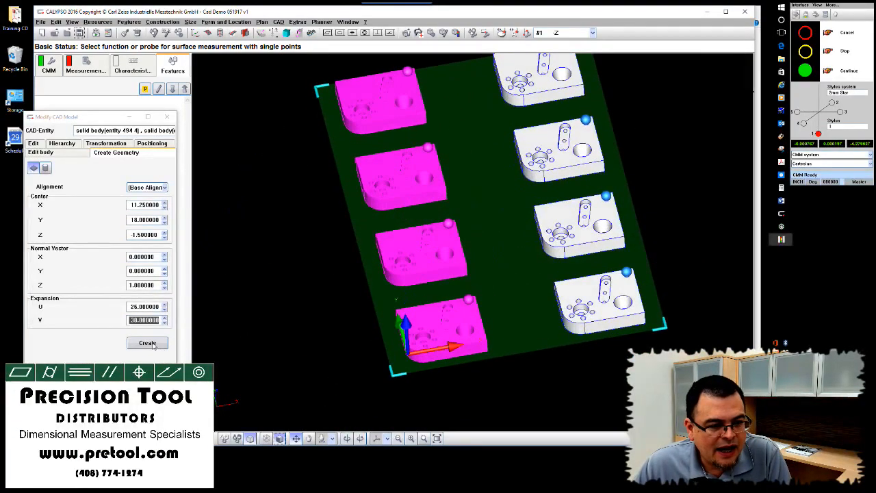
Stand a second plane upright facing the X axis by setting its normal vector X to 1 and Z to 0.
{"action": "middle_click_drag", "start_coordinate": [496, 374], "coordinate": [565, 385]}
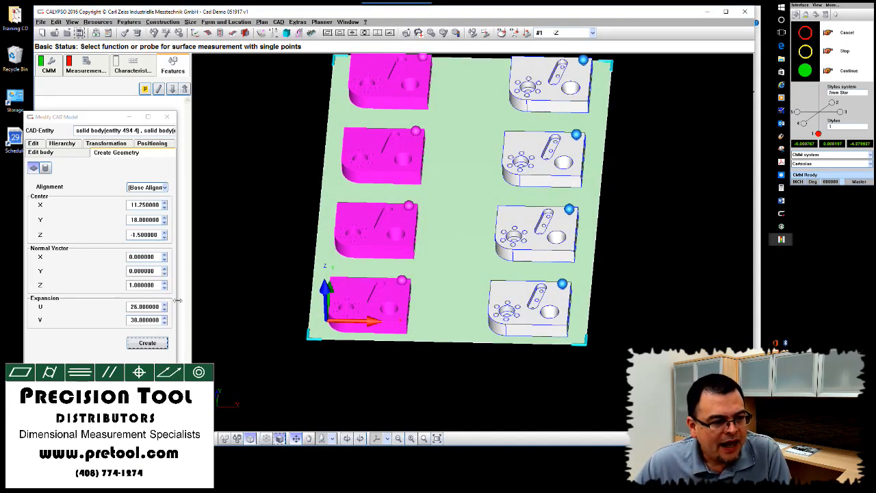
{"action": "left_click", "coordinate": [157, 271]}
{"action": "left_click_drag", "start_coordinate": [156, 257], "coordinate": [120, 255]}
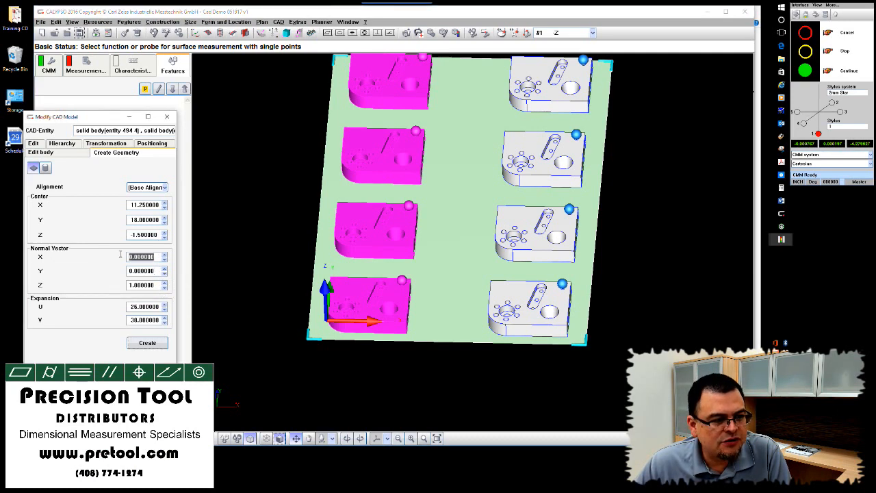
{"action": "type", "text": "1"}
{"action": "key", "text": "Tab"}
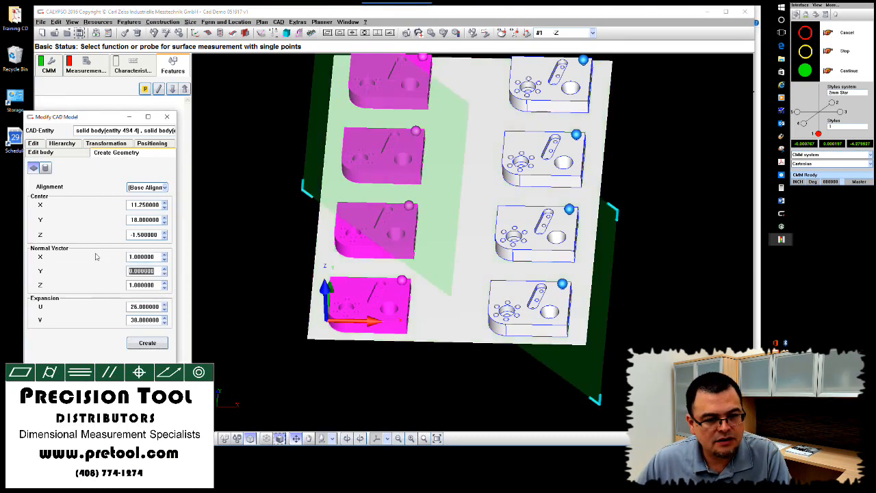
{"action": "key", "text": "Tab"}
{"action": "type", "text": "0"}
{"action": "key", "text": "Tab"}
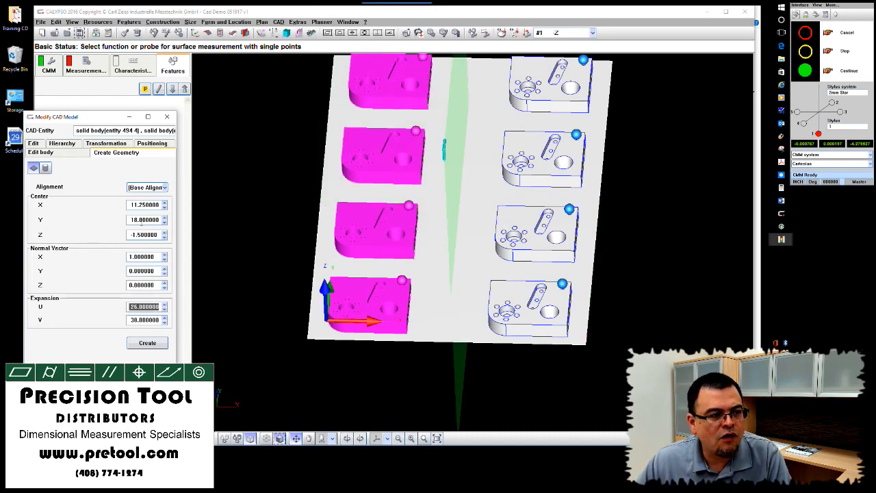
Move the upright plane to the second column of blocks by setting its center X to 22.5.
{"action": "middle_click_drag", "start_coordinate": [236, 257], "coordinate": [236, 243]}
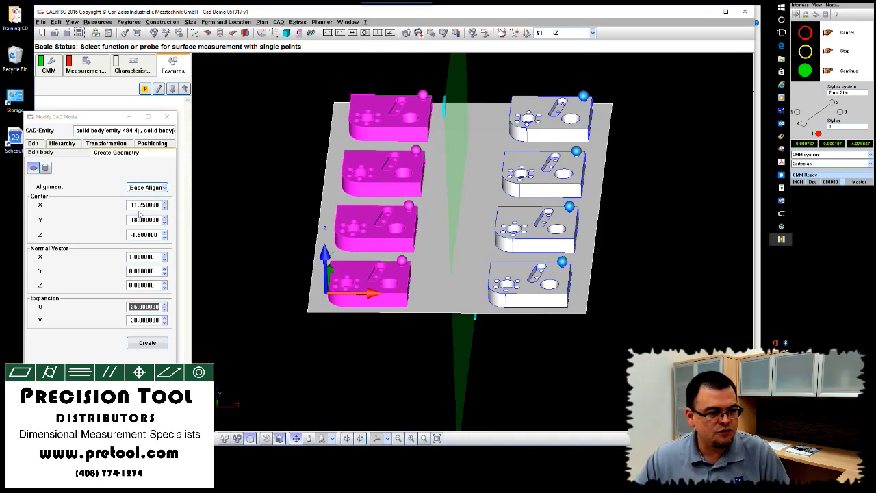
{"action": "left_click_drag", "start_coordinate": [130, 204], "coordinate": [159, 205]}
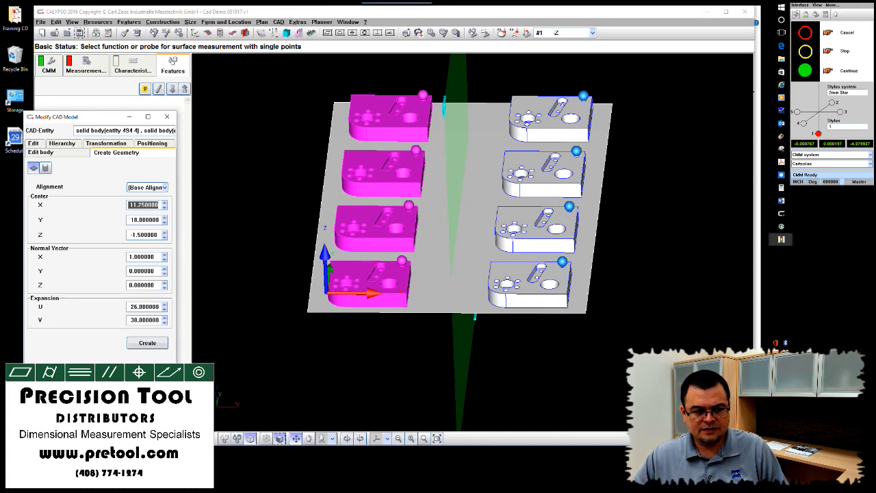
{"action": "type", "text": "22.5"}
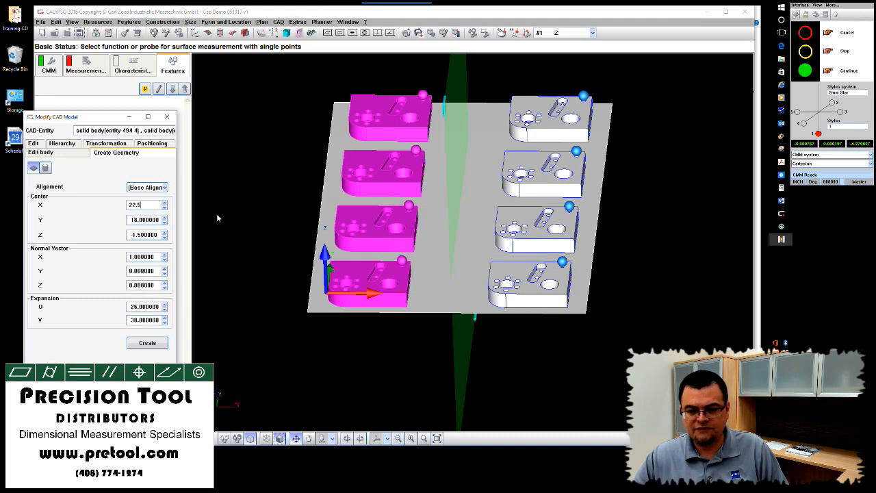
{"action": "key", "text": "Tab"}
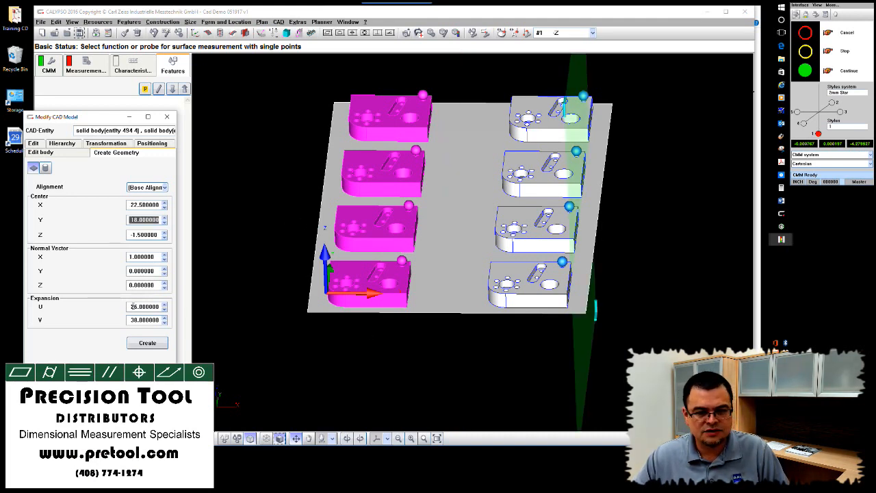
{"action": "double_click", "coordinate": [134, 307]}
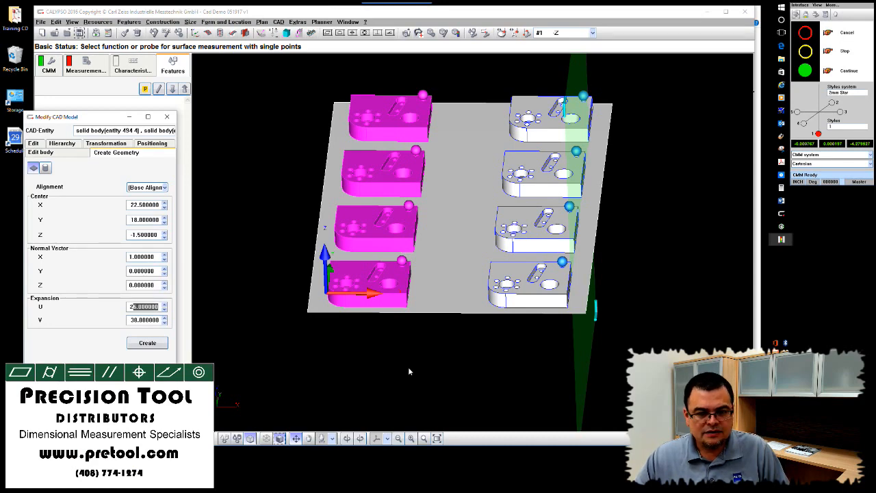
{"action": "mouse_move", "coordinate": [409, 371]}
{"action": "left_mouse_down"}
{"action": "mouse_move", "coordinate": [394, 365]}
{"action": "mouse_move", "coordinate": [414, 377]}
{"action": "mouse_move", "coordinate": [403, 377]}
{"action": "left_mouse_up"}
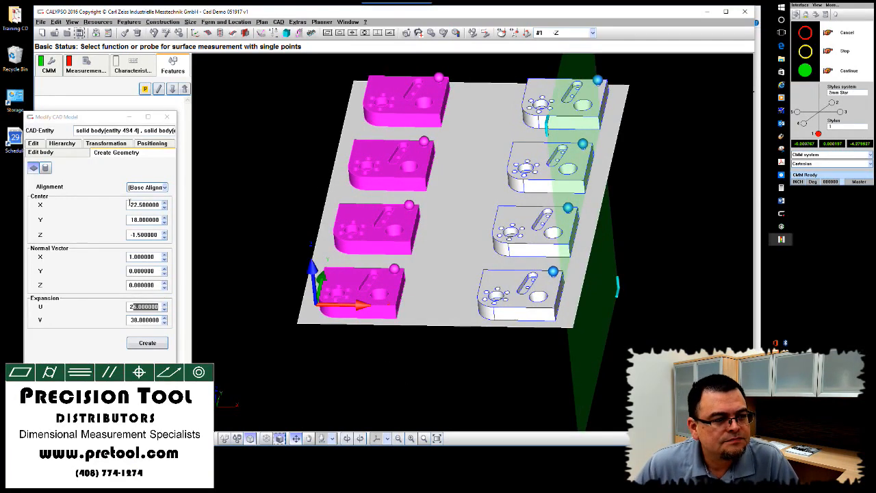
Move the upright plane outward by setting its center X to 23.5.
{"action": "left_click_drag", "start_coordinate": [131, 204], "coordinate": [140, 205]}
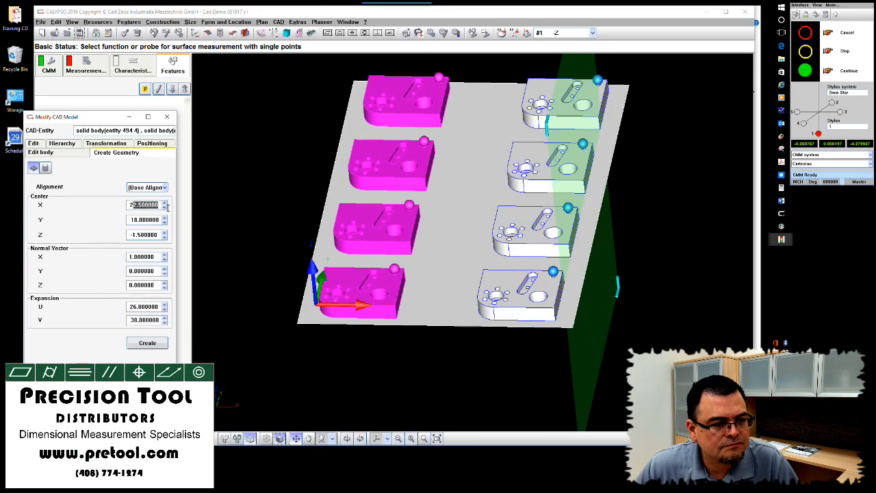
{"action": "left_click", "coordinate": [134, 205]}
{"action": "key", "text": "Delete"}
{"action": "type", "text": "3"}
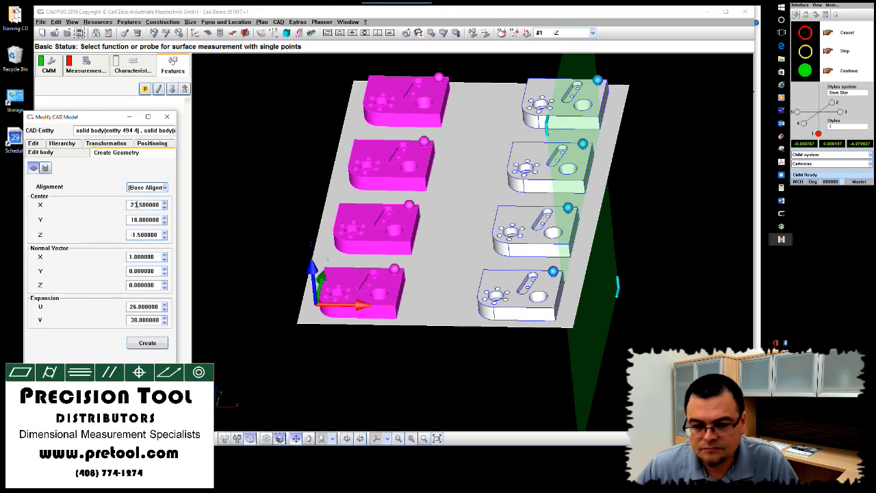
{"action": "key", "text": "Tab"}
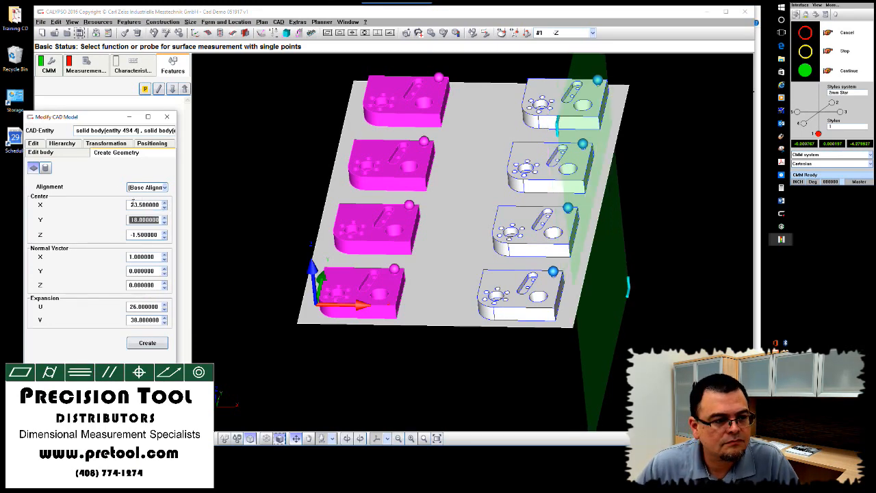
{"action": "left_click", "coordinate": [135, 203]}
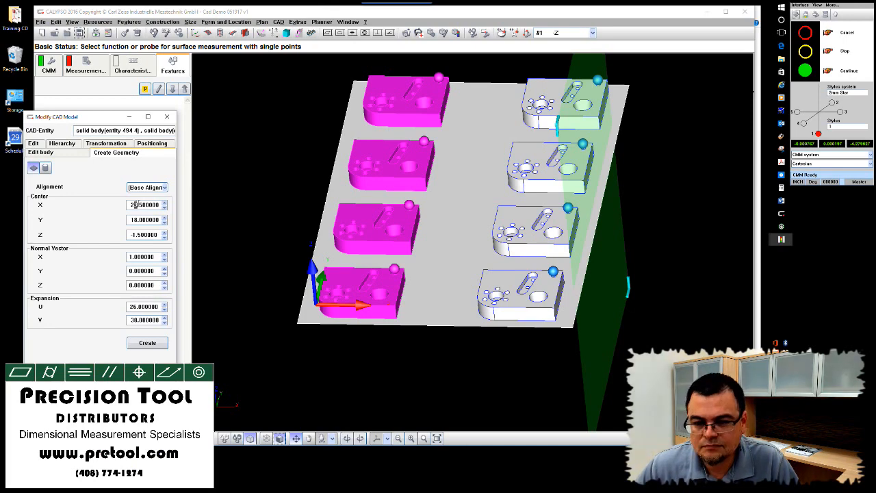
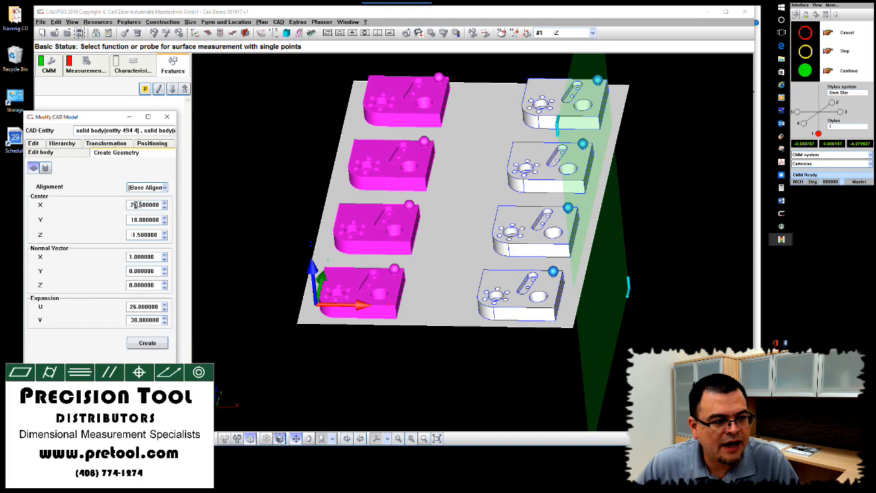
Turn the new plane between the block rows to face the X axis, with normal vector X 1 and Y 0.
{"action": "left_click", "coordinate": [483, 271]}
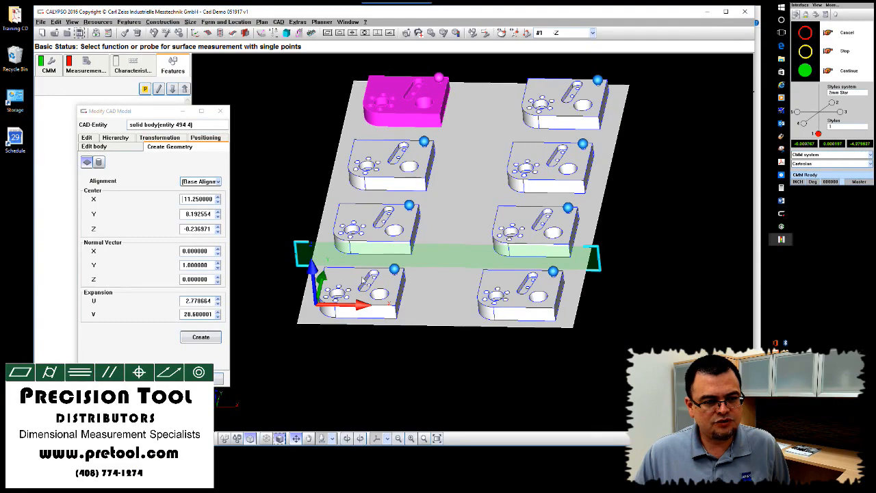
{"action": "middle_click_drag", "start_coordinate": [273, 221], "coordinate": [311, 245]}
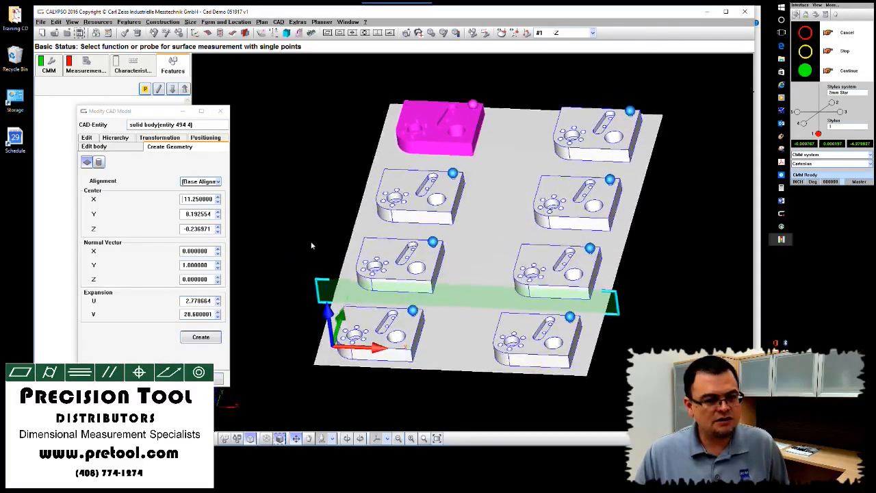
{"action": "double_click", "coordinate": [205, 250]}
{"action": "type", "text": "1"}
{"action": "key", "text": "Tab"}
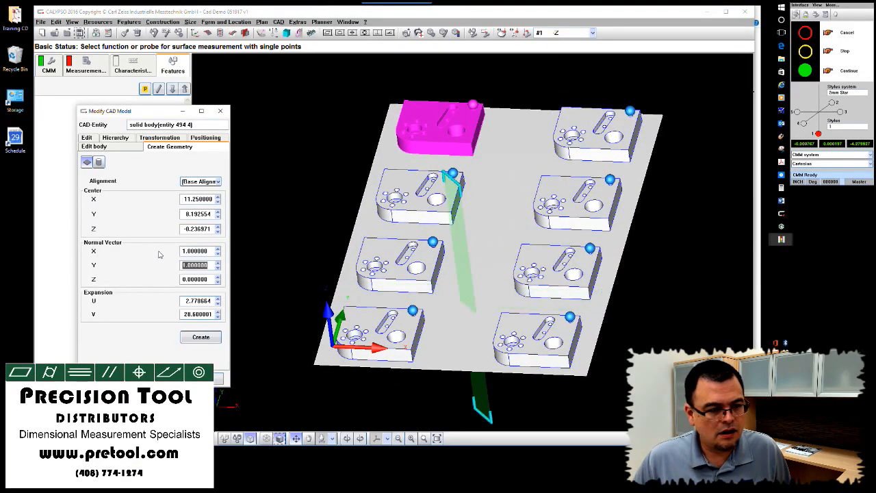
{"action": "type", "text": "0"}
{"action": "key", "text": "Tab"}
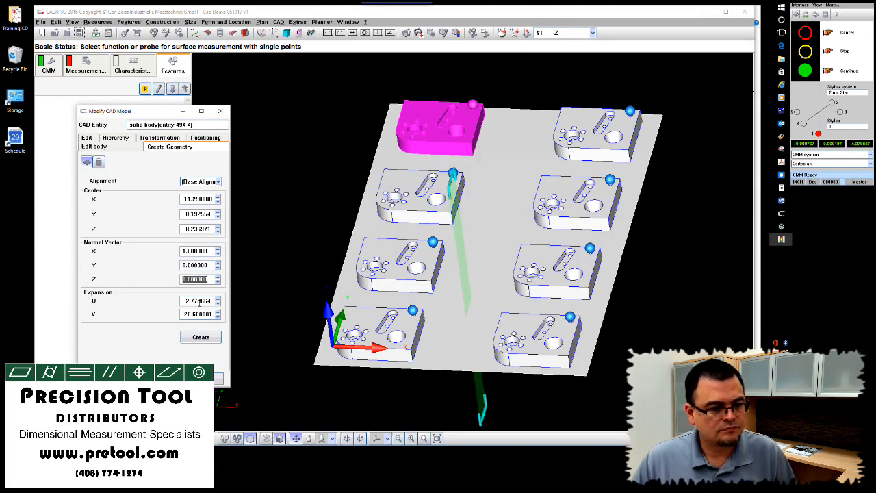
Shift the upright plane toward the second column of blocks by setting its center X to 13.
{"action": "middle_click_drag", "start_coordinate": [583, 361], "coordinate": [619, 300]}
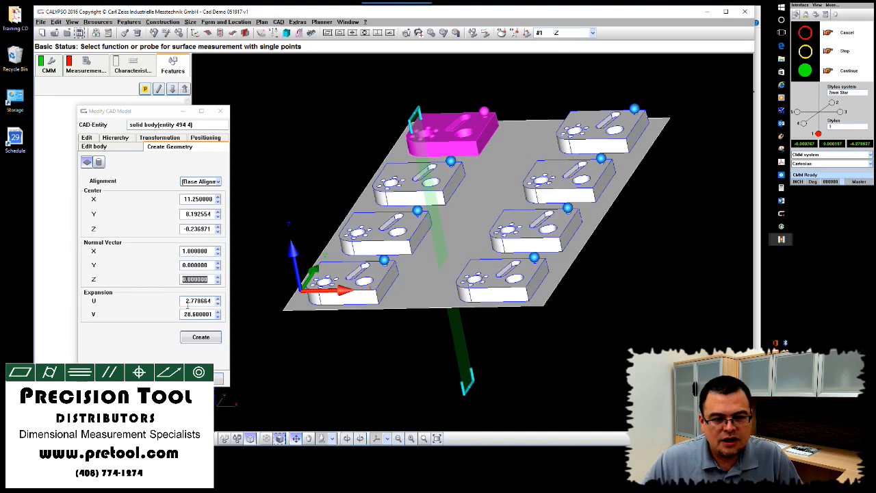
{"action": "key", "text": "Delete"}
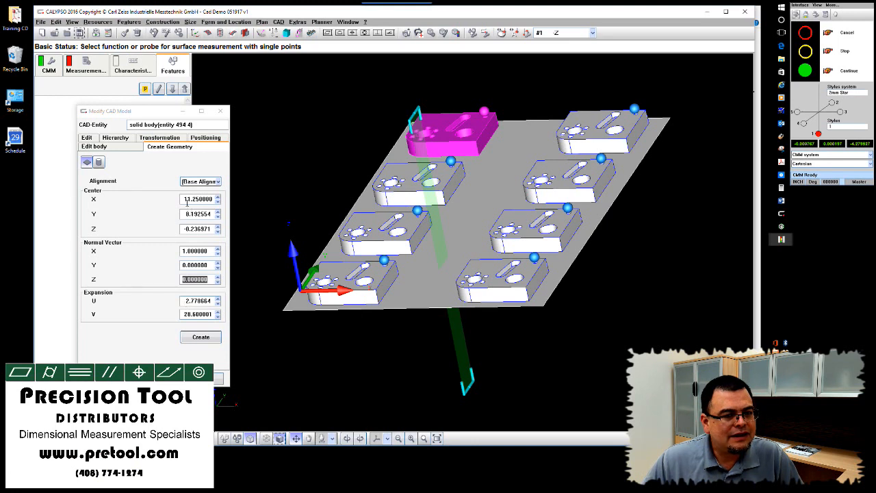
{"action": "left_click_drag", "start_coordinate": [183, 198], "coordinate": [213, 198]}
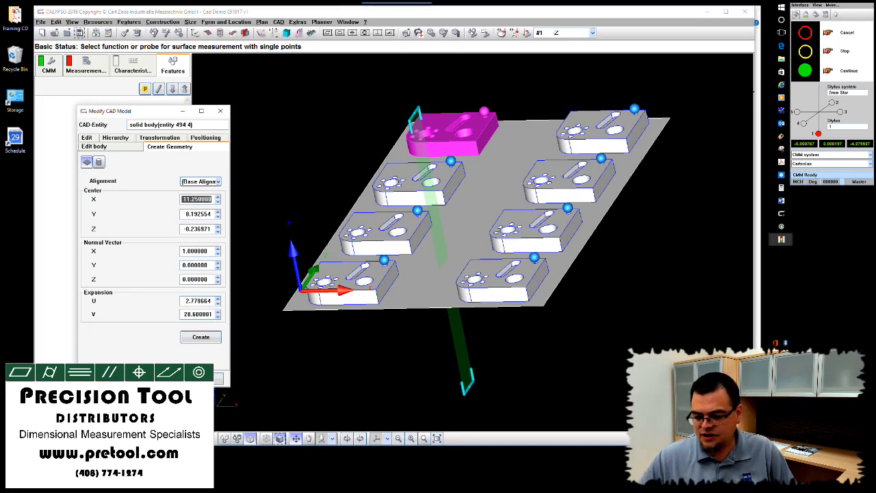
{"action": "type", "text": "13"}
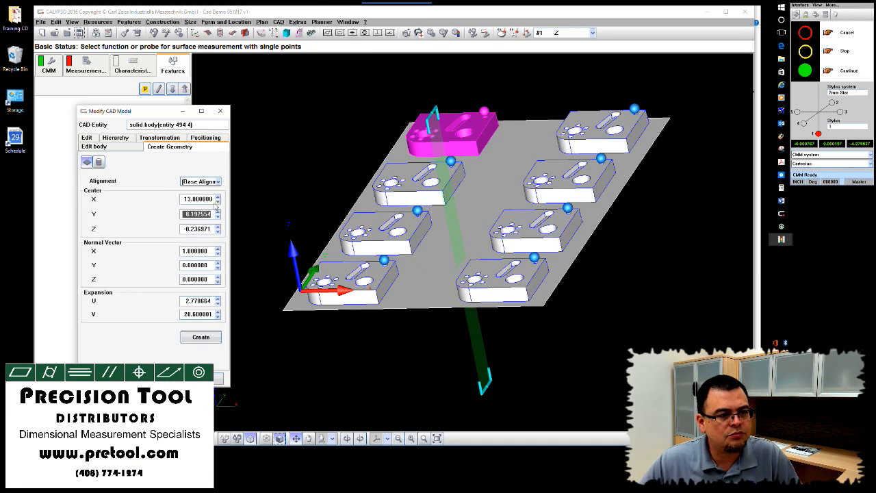
Move the upright plane beyond the second column of blocks by setting its center X to 26.
{"action": "key", "text": "Tab"}
{"action": "left_click_drag", "start_coordinate": [184, 199], "coordinate": [214, 200]}
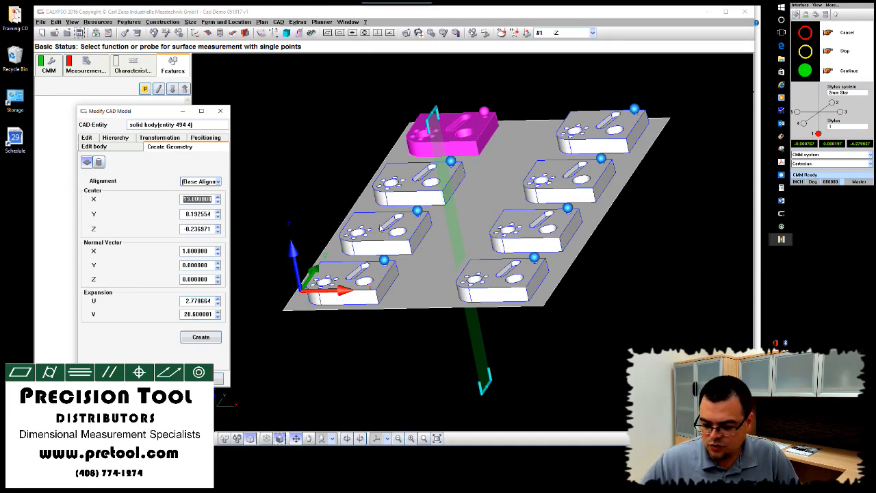
{"action": "type", "text": "26"}
{"action": "key", "text": "Tab"}
Bring the upright plane back toward the second column of blocks with center X 24.
{"action": "left_click_drag", "start_coordinate": [579, 404], "coordinate": [581, 336]}
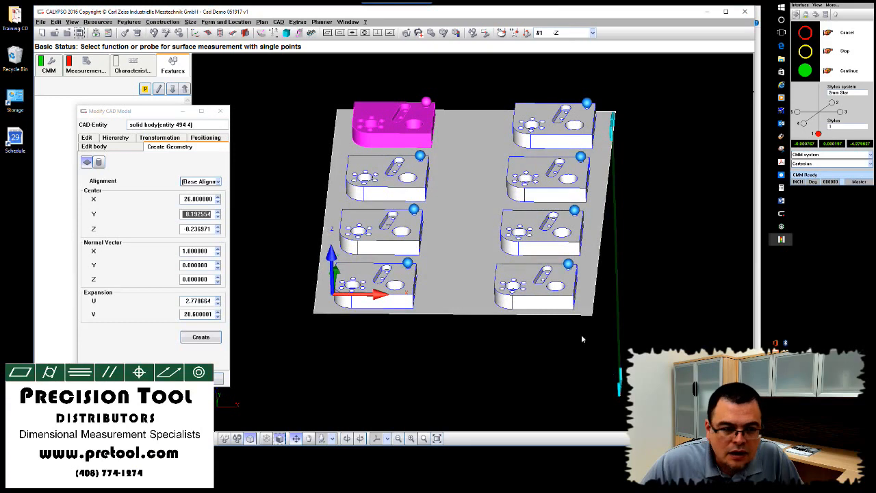
{"action": "double_click", "coordinate": [198, 199]}
{"action": "type", "text": "24"}
{"action": "key", "text": "Tab"}
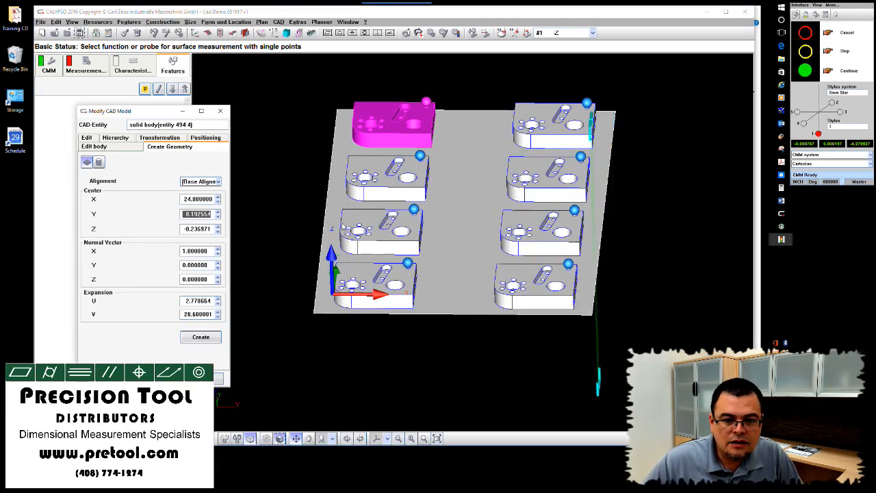
Fine-tune the upright plane's position near the base plane's outer edge by setting its center X to 24.25.
{"action": "double_click", "coordinate": [194, 198]}
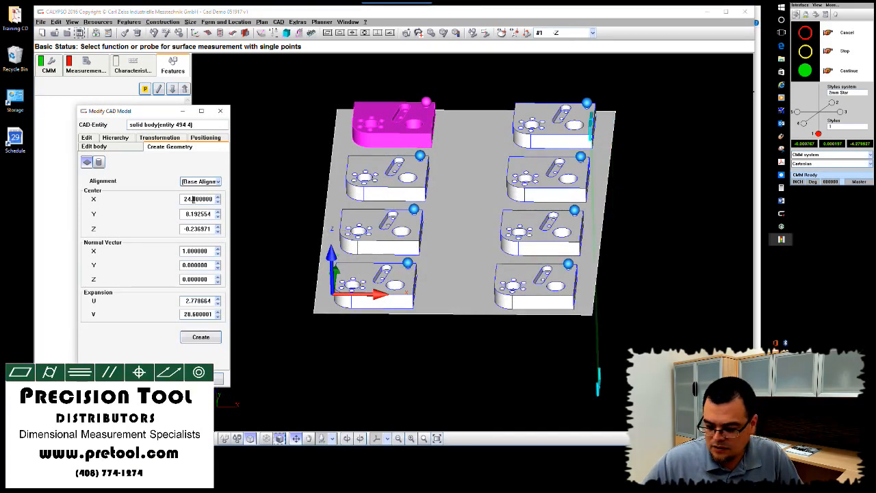
{"action": "type", "text": "24.25"}
{"action": "key", "text": "Tab"}
{"action": "scroll", "coordinate": [497, 352], "scroll_direction": "up", "scroll_amount": 5}
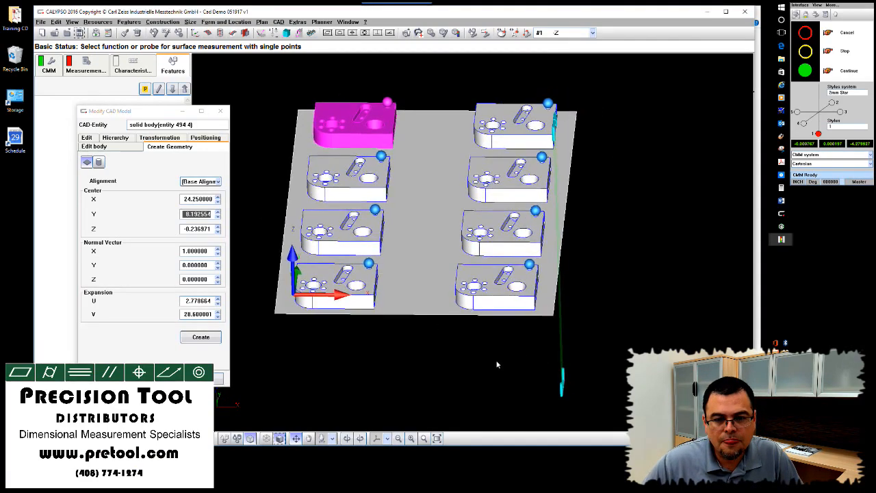
{"action": "right_click_drag", "start_coordinate": [419, 299], "coordinate": [414, 302]}
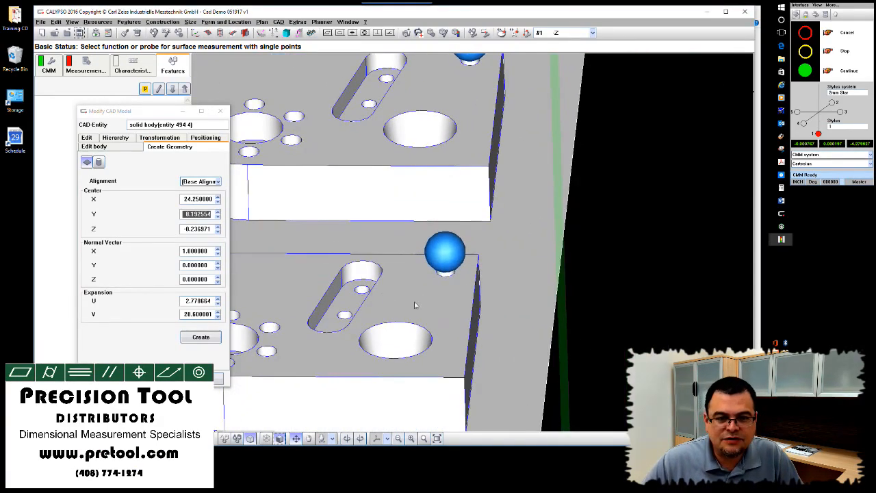
{"action": "middle_click_drag", "start_coordinate": [448, 303], "coordinate": [431, 291]}
{"action": "scroll", "coordinate": [431, 289], "scroll_direction": "down", "scroll_amount": 8}
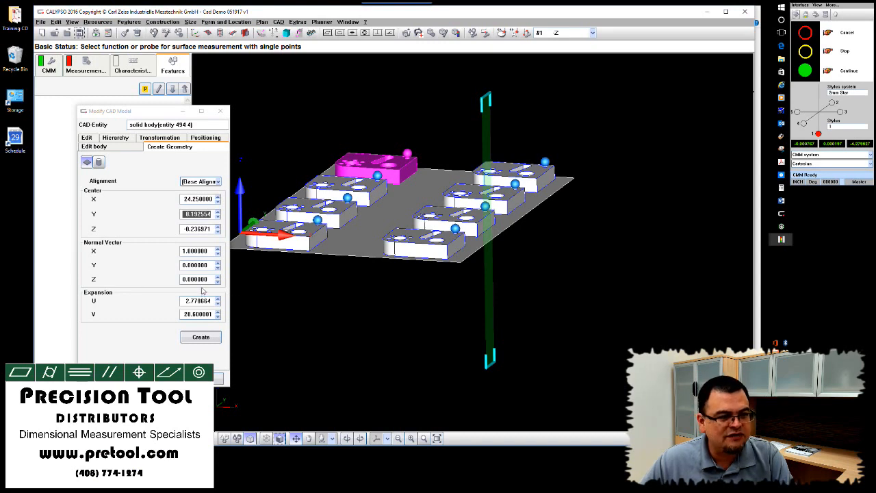
Lower the upright plane to center Z -1.5 and widen it to a U expansion of 28.6.
{"action": "double_click", "coordinate": [181, 229]}
{"action": "type", "text": "-1.5"}
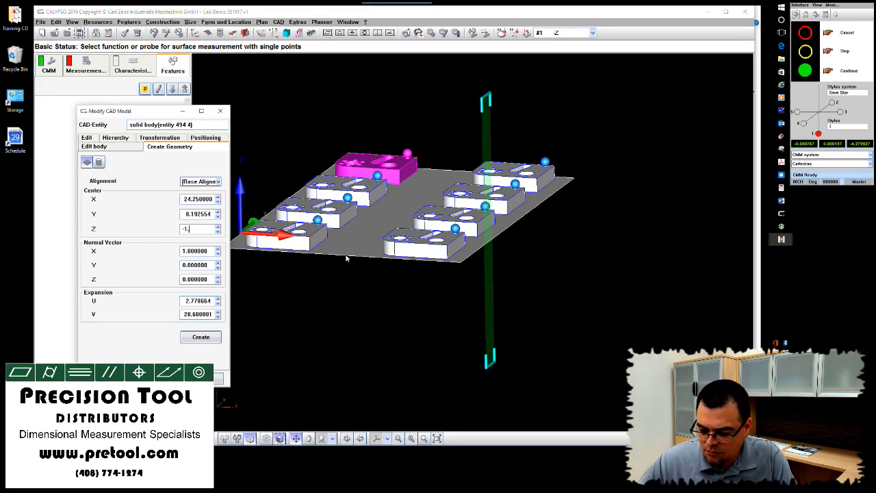
{"action": "key", "text": "Tab"}
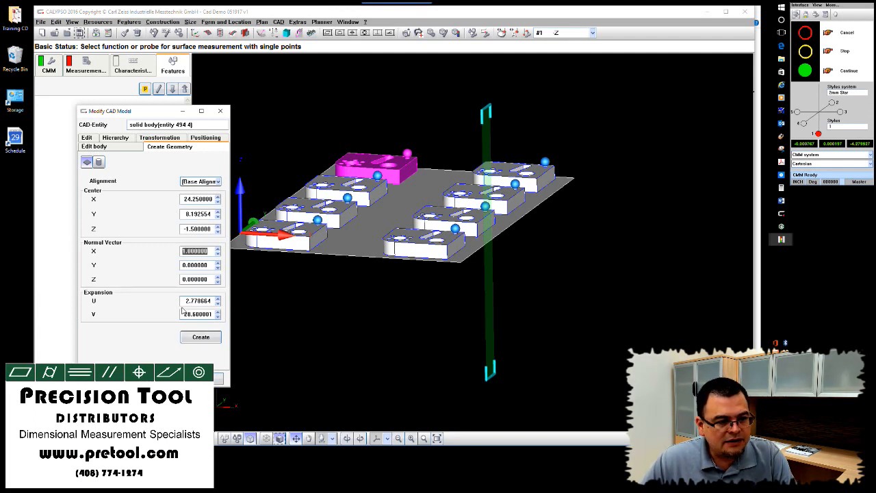
{"action": "double_click", "coordinate": [182, 300]}
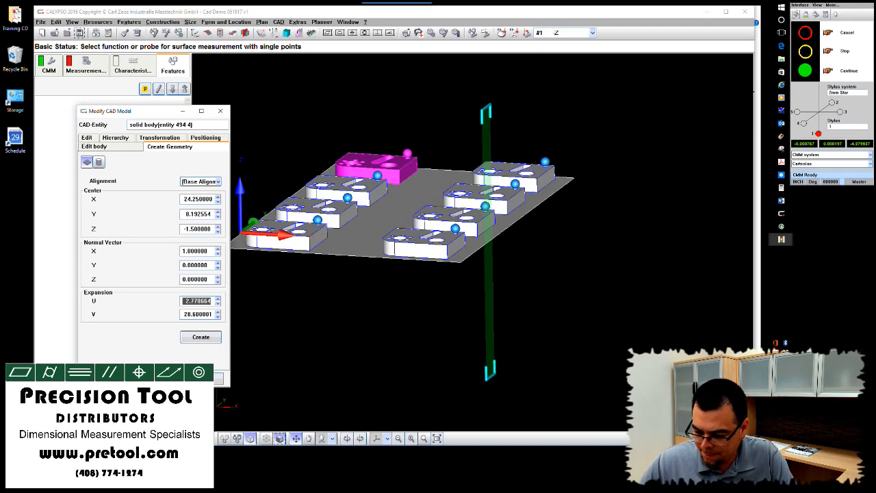
{"action": "type", "text": "28.6"}
{"action": "key", "text": "Tab"}
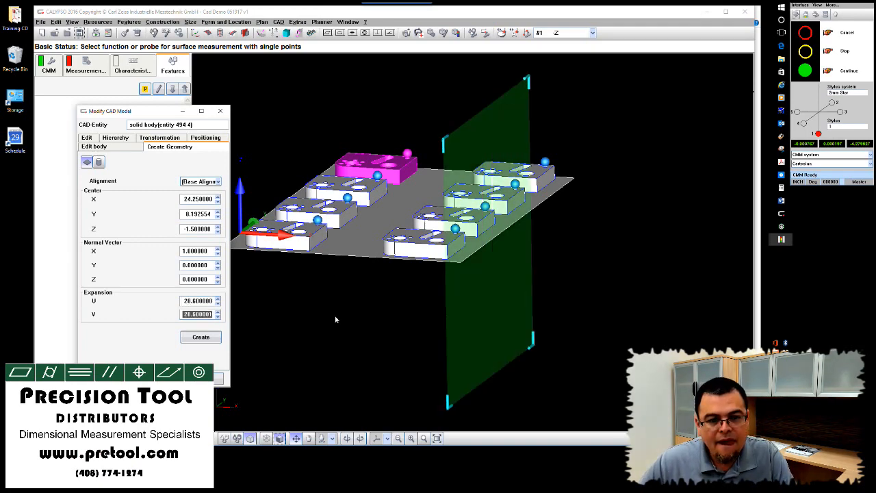
Stretch the upright plane along the full outer edge of the base plane, to an expansion of about 38 by 25.8.
{"action": "middle_click_drag", "start_coordinate": [712, 286], "coordinate": [643, 291]}
{"action": "left_click_drag", "start_coordinate": [641, 267], "coordinate": [621, 275]}
{"action": "left_click_drag", "start_coordinate": [625, 274], "coordinate": [727, 179]}
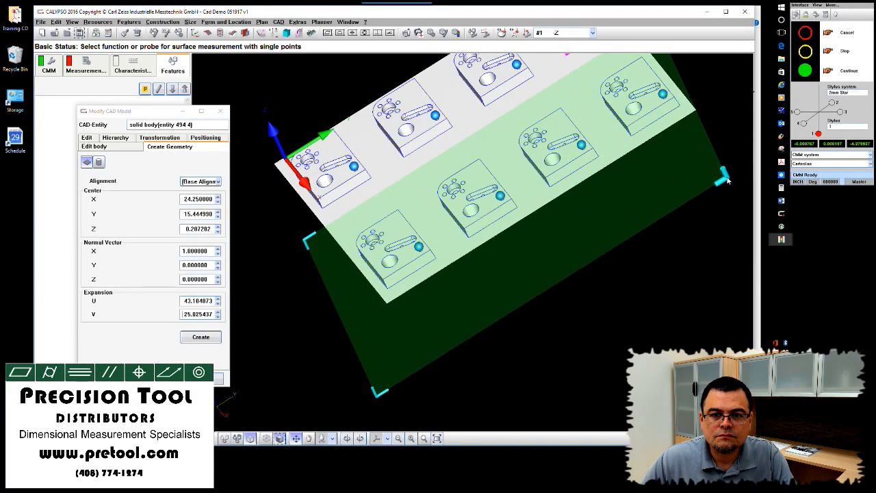
{"action": "middle_click_drag", "start_coordinate": [621, 351], "coordinate": [641, 324]}
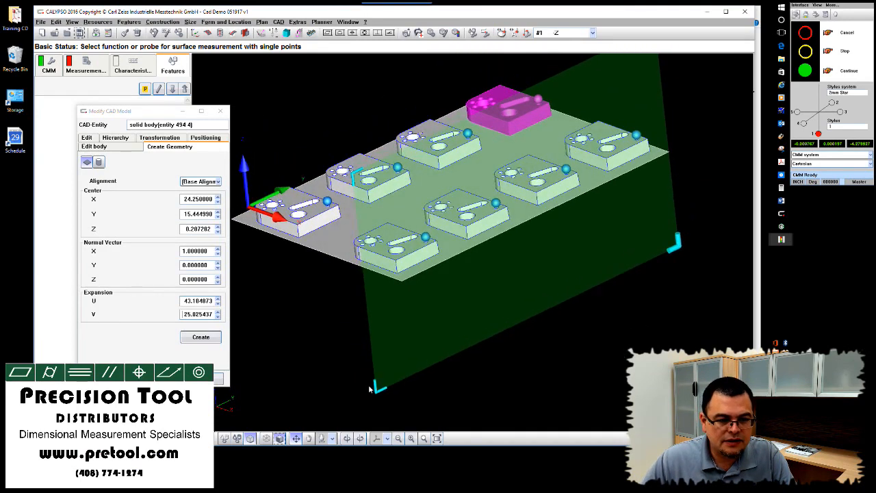
{"action": "left_click_drag", "start_coordinate": [377, 392], "coordinate": [412, 384]}
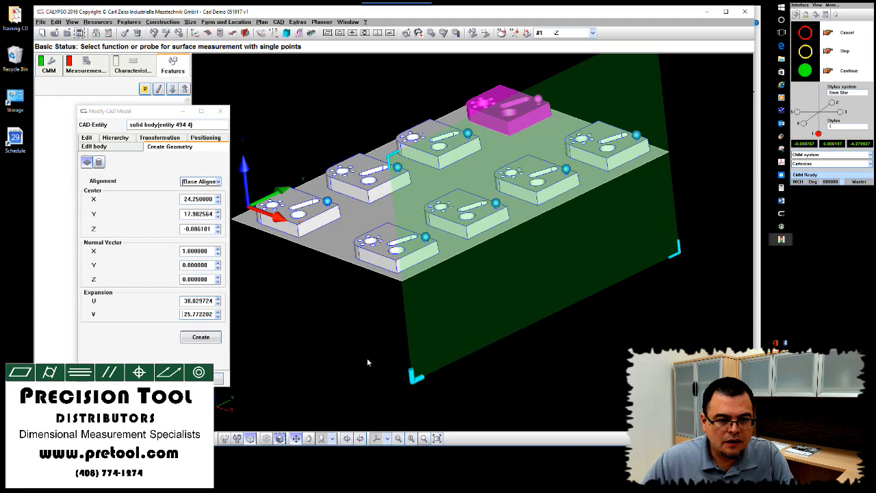
Reduce the upright plane to a narrow strip by setting its V expansion to 1.
{"action": "scroll", "coordinate": [367, 358], "scroll_direction": "up", "scroll_amount": 3}
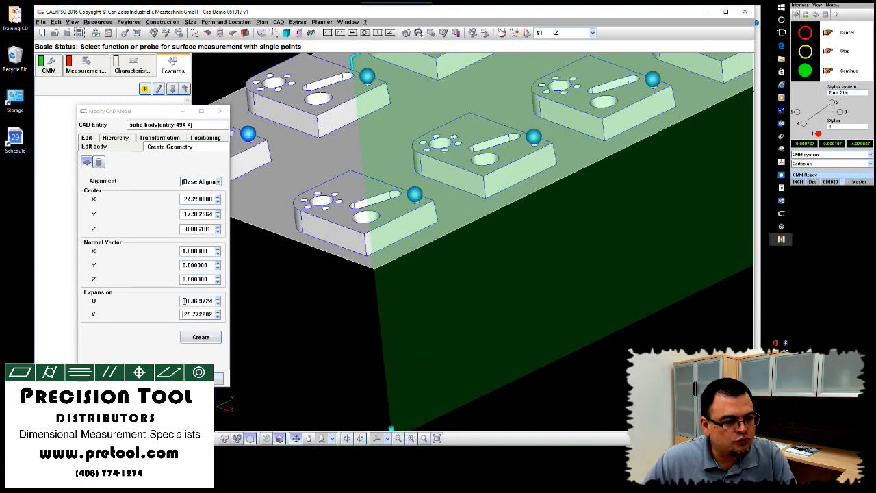
{"action": "double_click", "coordinate": [182, 313]}
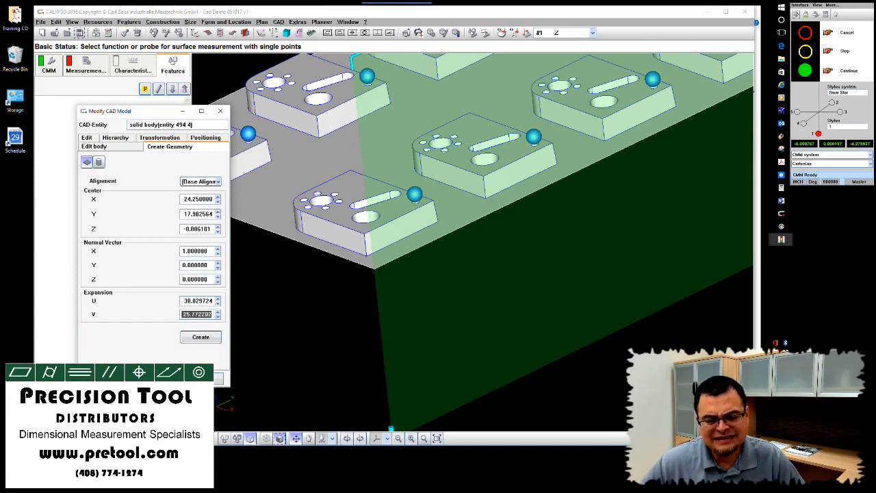
{"action": "type", "text": "1"}
{"action": "key", "text": "Return"}
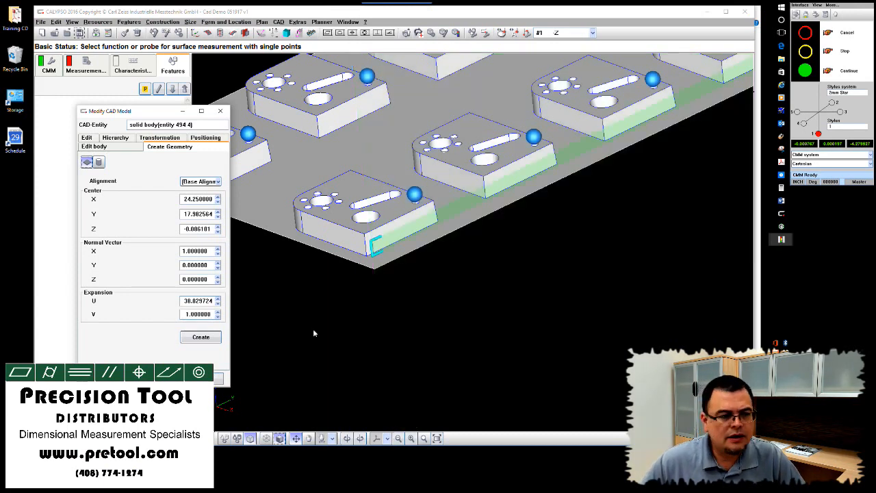
Lower the strip below the base plane's edge with center Z -2 and create it as a side plane.
{"action": "double_click", "coordinate": [195, 228]}
{"action": "type", "text": "-"}
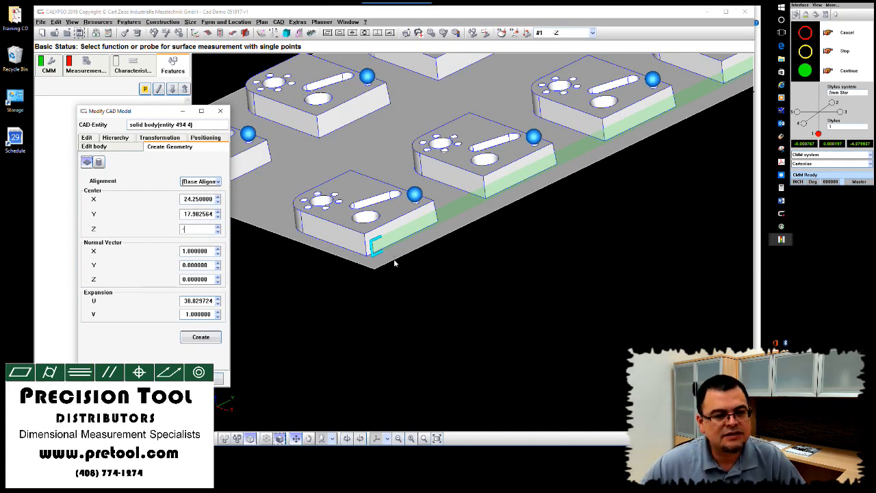
{"action": "type", "text": "2"}
{"action": "key", "text": "Tab"}
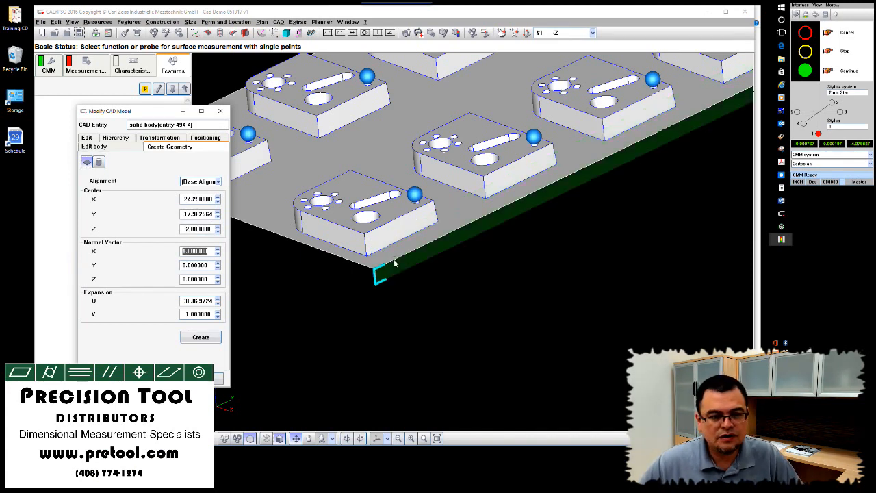
{"action": "left_click_drag", "start_coordinate": [460, 305], "coordinate": [466, 275]}
{"action": "left_click", "coordinate": [201, 336]}
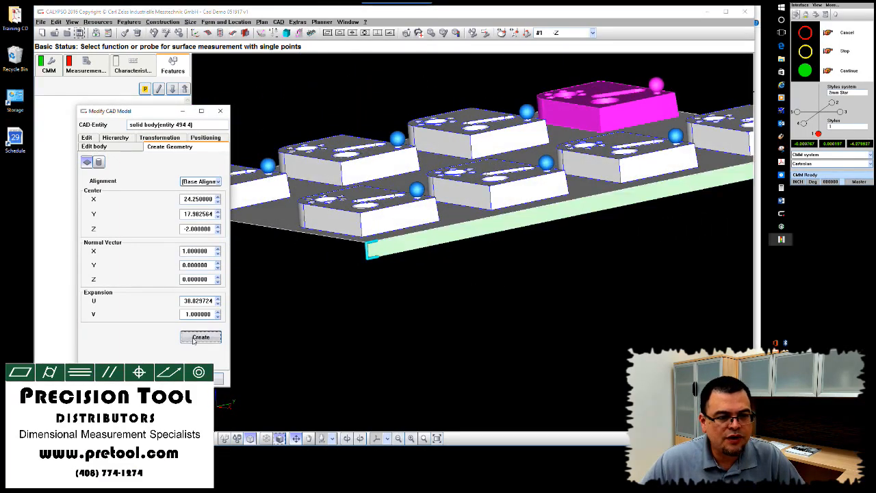
Turn the next plane to face the Y axis, with normal vector X 0 and Y 1.
{"action": "right_click_drag", "start_coordinate": [332, 340], "coordinate": [409, 340]}
{"action": "left_click_drag", "start_coordinate": [408, 340], "coordinate": [458, 343]}
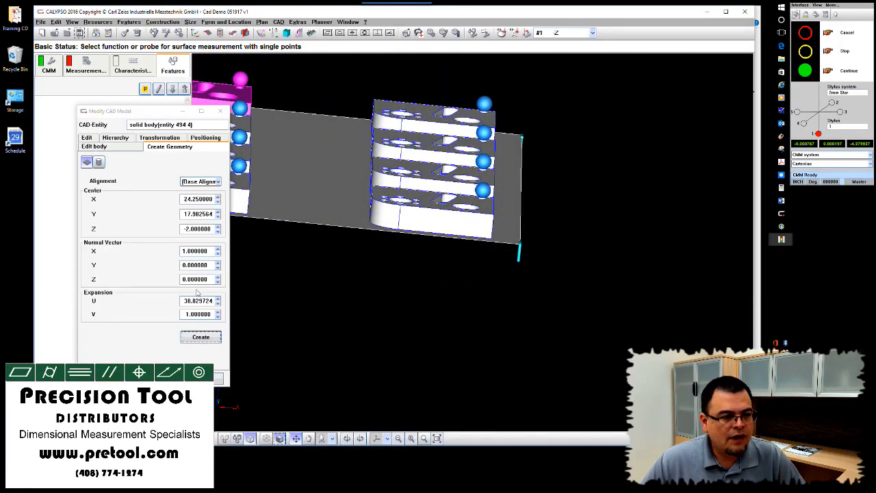
{"action": "left_click_drag", "start_coordinate": [212, 251], "coordinate": [143, 251]}
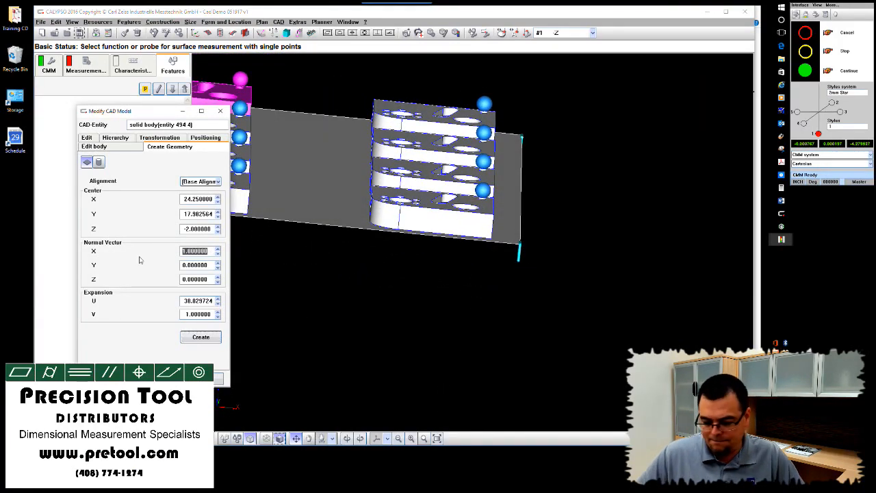
{"action": "type", "text": "0"}
{"action": "key", "text": "Tab"}
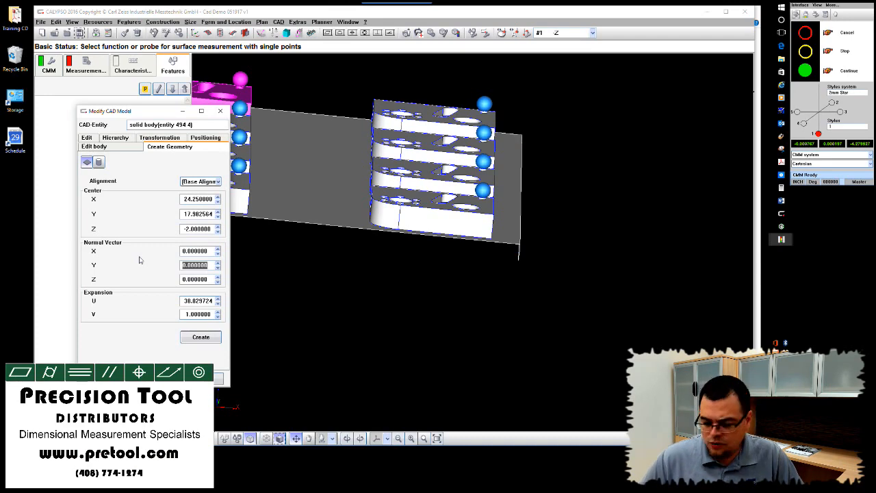
{"action": "type", "text": "1"}
{"action": "key", "text": "Tab"}
Move the Y-facing plane toward the front row of blocks by setting its center Y to 0.
{"action": "mouse_move", "coordinate": [403, 315]}
{"action": "left_mouse_down"}
{"action": "mouse_move", "coordinate": [378, 299]}
{"action": "mouse_move", "coordinate": [381, 322]}
{"action": "mouse_move", "coordinate": [400, 316]}
{"action": "left_mouse_up"}
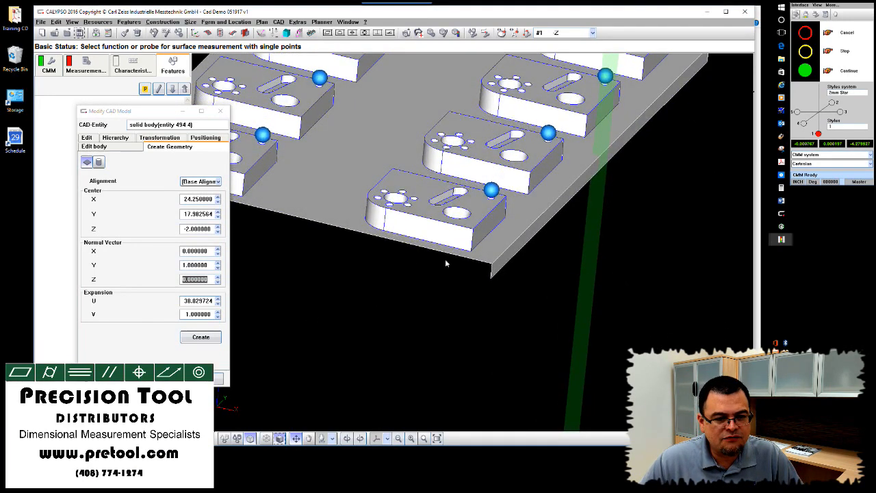
{"action": "right_click_drag", "start_coordinate": [405, 296], "coordinate": [500, 278]}
{"action": "scroll", "coordinate": [501, 279], "scroll_direction": "down", "scroll_amount": 6}
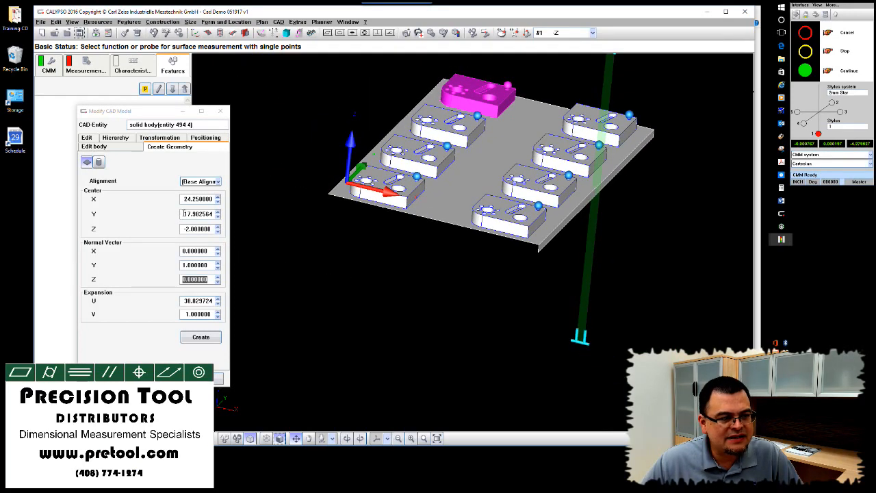
{"action": "left_click", "coordinate": [183, 213]}
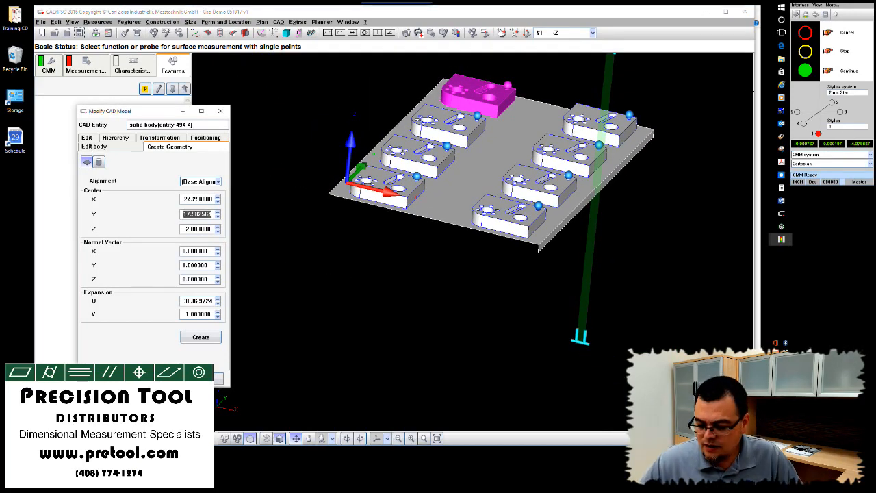
{"action": "type", "text": "0"}
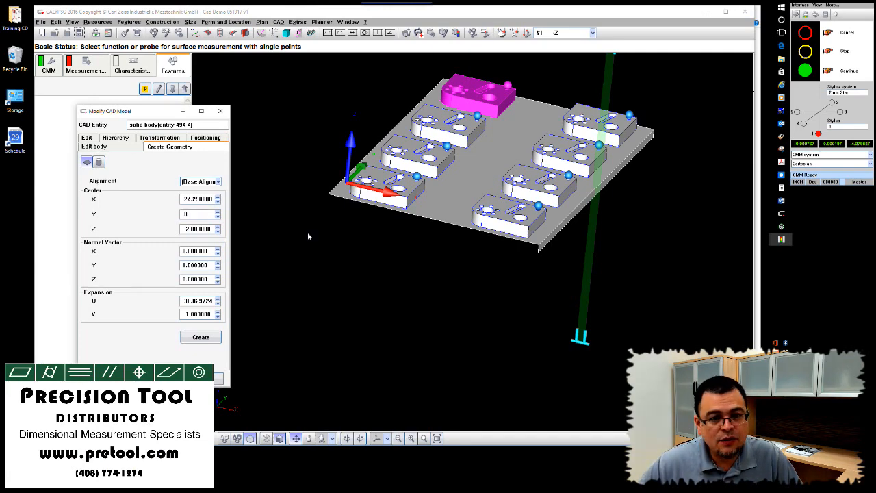
{"action": "key", "text": "Tab"}
Shift the Y-facing plane outward past the front row of blocks by setting its center Y to -2.
{"action": "left_click_drag", "start_coordinate": [405, 236], "coordinate": [399, 319]}
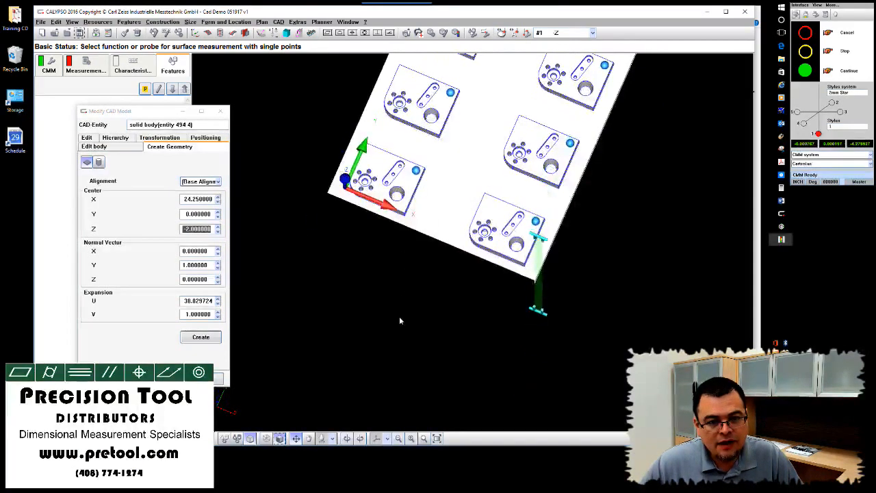
{"action": "scroll", "coordinate": [414, 310], "scroll_direction": "up", "scroll_amount": 3}
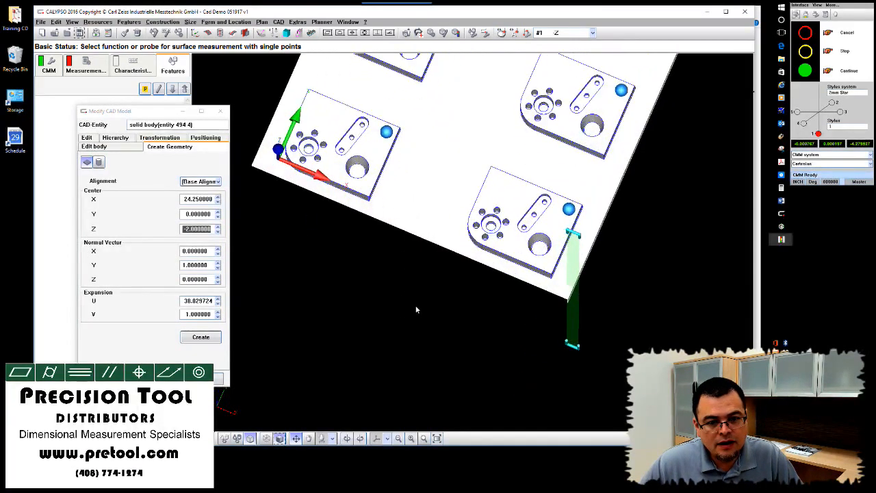
{"action": "left_click", "coordinate": [183, 213]}
{"action": "key", "text": "BackSpace"}
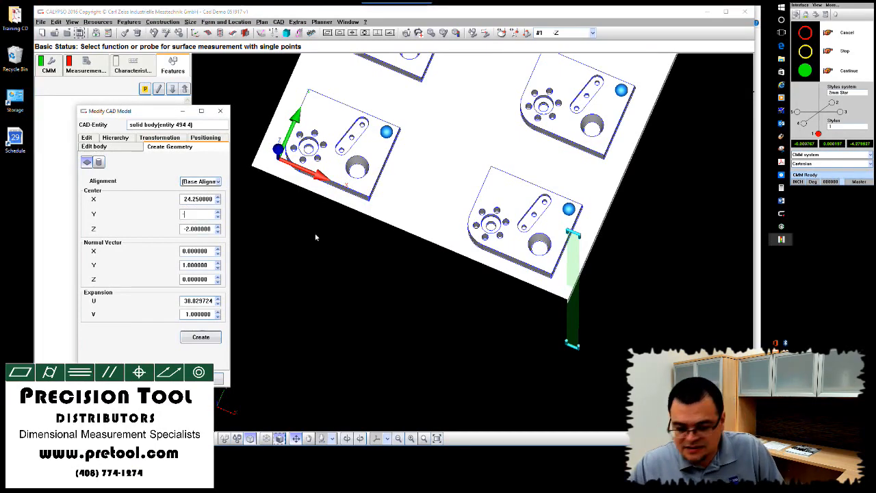
{"action": "type", "text": "-2"}
{"action": "key", "text": "Tab"}
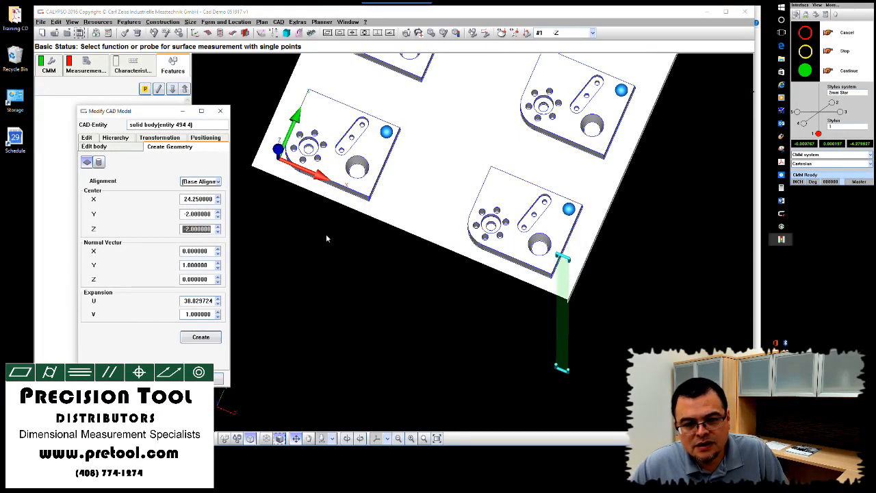
Place the Y-facing plane near the base plane's front edge by setting its center Y to -1.
{"action": "scroll", "coordinate": [441, 325], "scroll_direction": "up", "scroll_amount": 6}
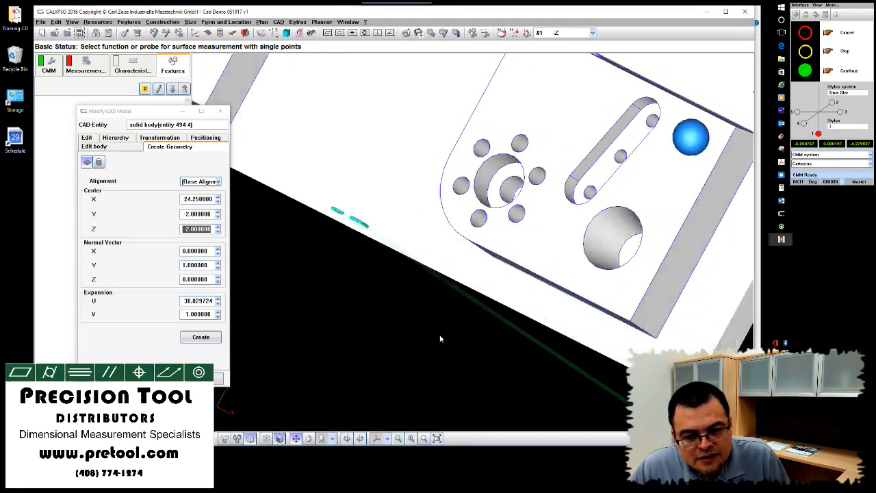
{"action": "left_click", "coordinate": [186, 228]}
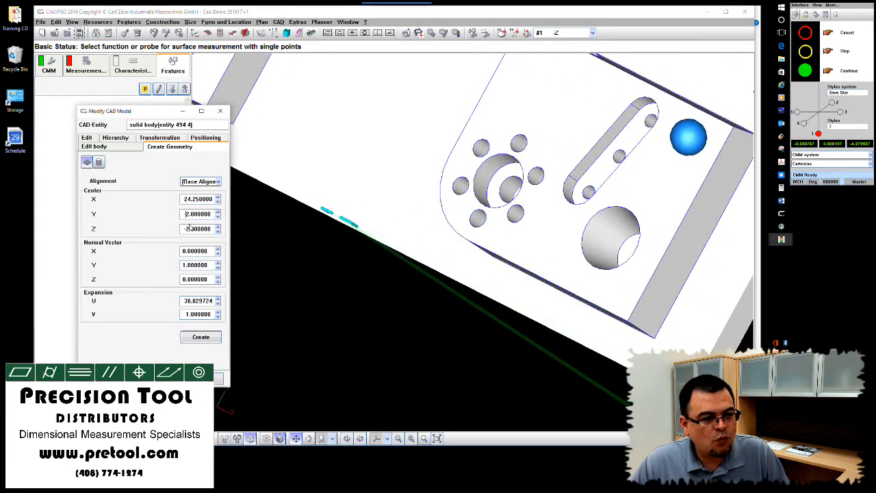
{"action": "key", "text": "Tab"}
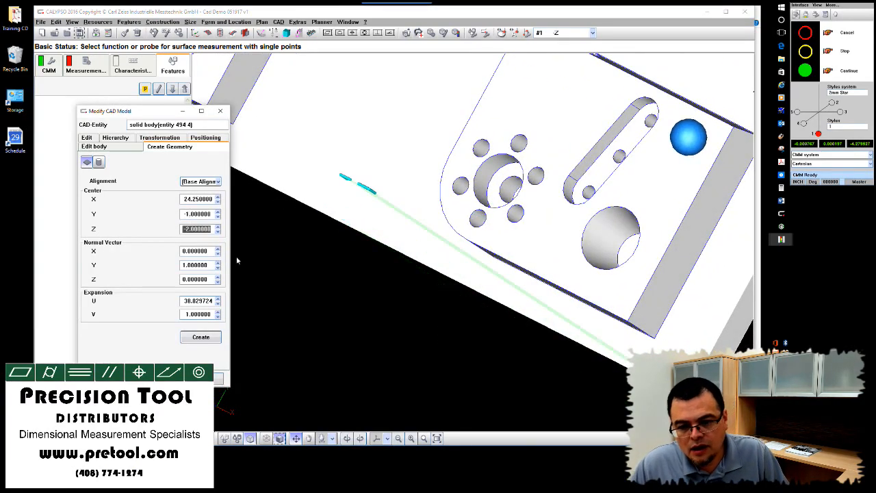
{"action": "scroll", "coordinate": [347, 290], "scroll_direction": "down", "scroll_amount": 8}
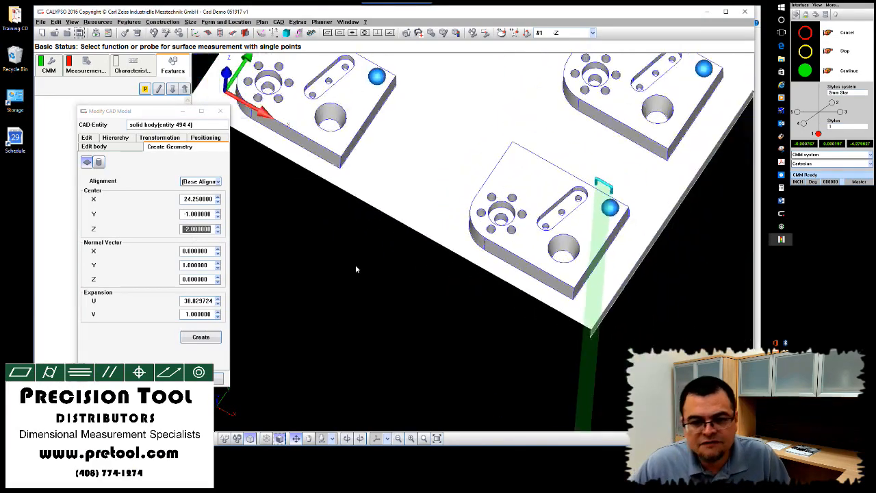
Set the Y-facing plane's center Z to -2 and reduce its U expansion to 1.
{"action": "scroll", "coordinate": [355, 267], "scroll_direction": "down", "scroll_amount": 3}
{"action": "middle_click_drag", "start_coordinate": [351, 322], "coordinate": [334, 219]}
{"action": "left_click", "coordinate": [223, 231]}
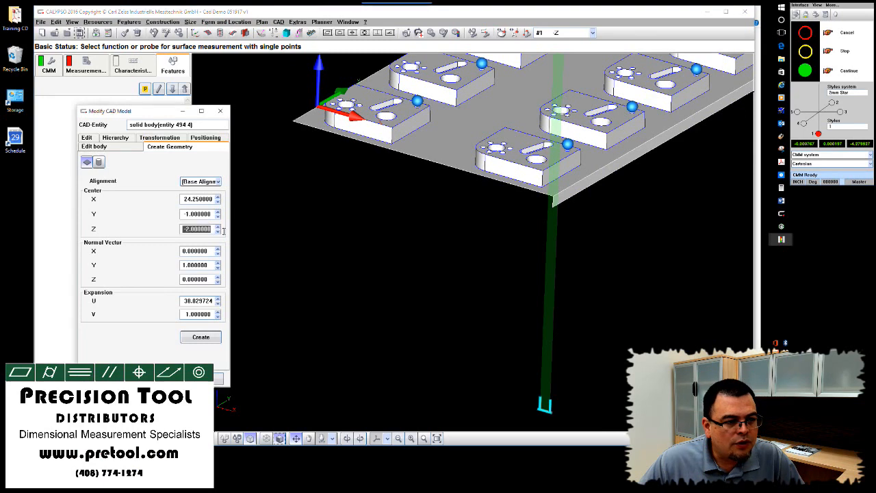
{"action": "type", "text": "-"}
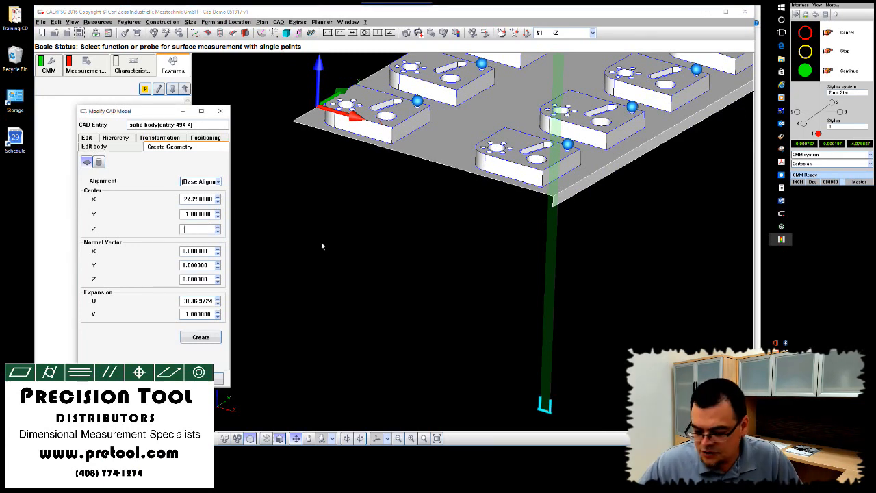
{"action": "type", "text": "2"}
{"action": "key", "text": "Tab"}
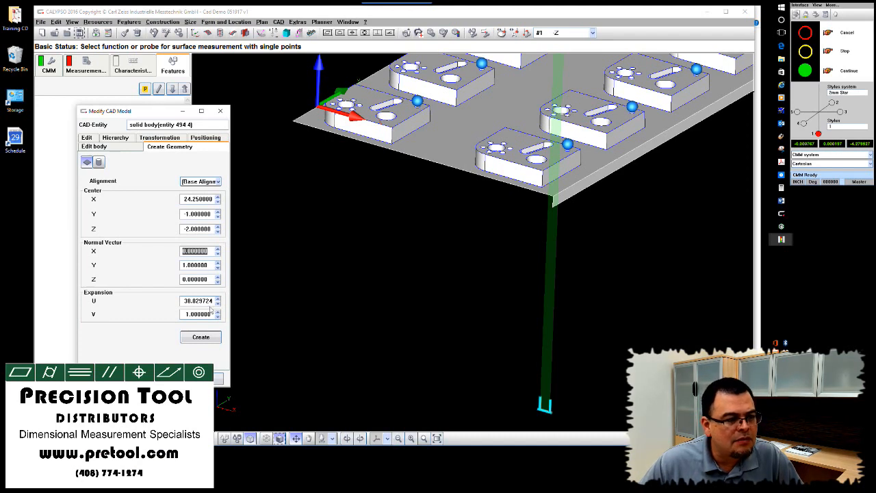
{"action": "left_click_drag", "start_coordinate": [182, 300], "coordinate": [223, 301]}
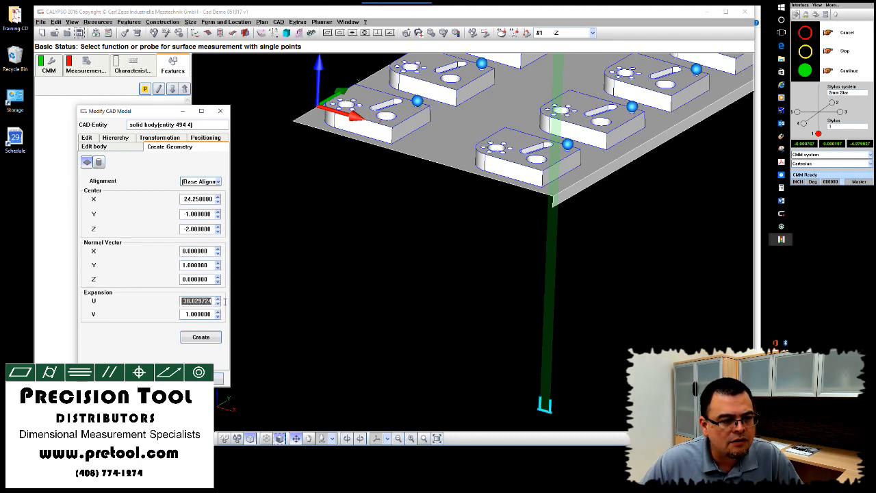
{"action": "type", "text": "1"}
{"action": "key", "text": "Tab"}
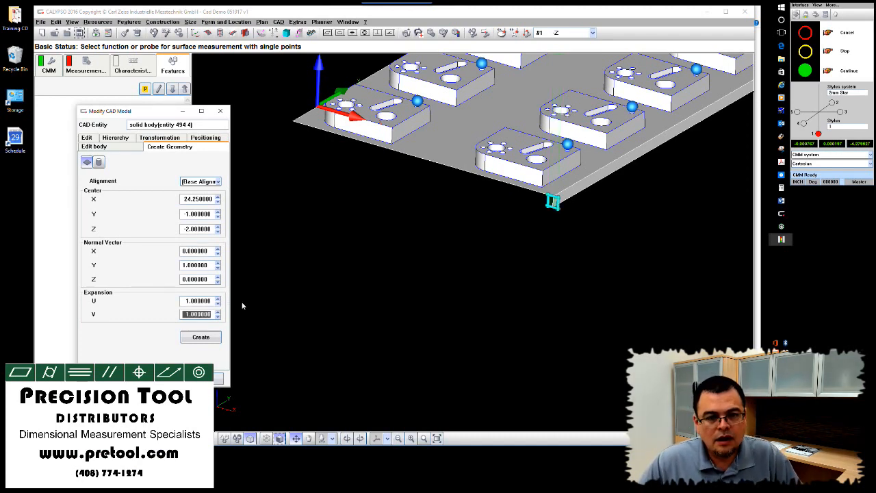
Stretch the Y-facing plane along the full front edge of the base plane, to a V expansion of about 25.8.
{"action": "left_click_drag", "start_coordinate": [478, 289], "coordinate": [507, 283]}
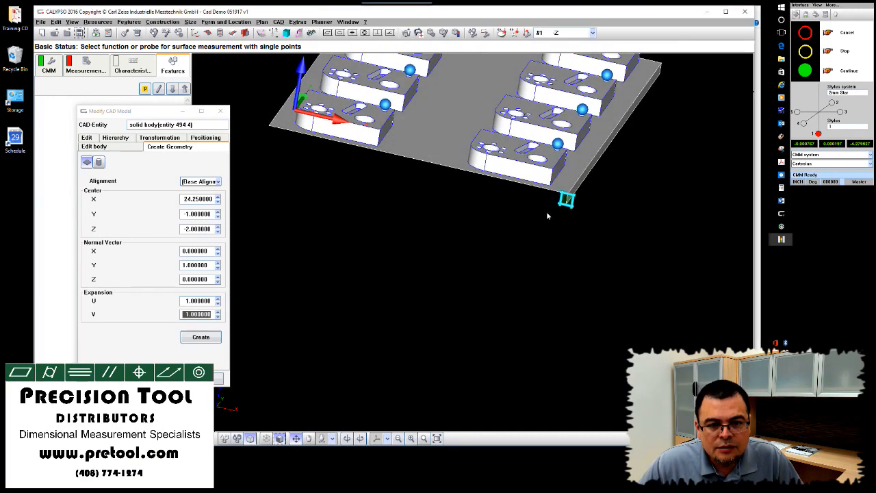
{"action": "left_click_drag", "start_coordinate": [559, 203], "coordinate": [266, 172]}
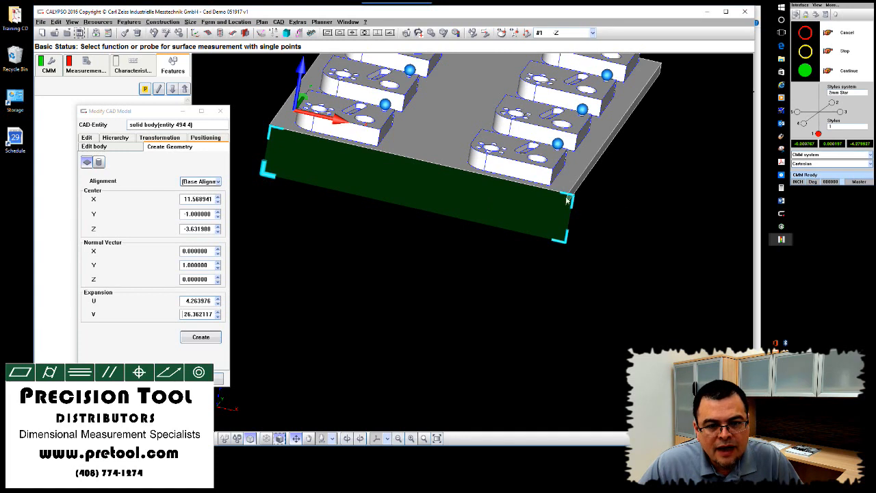
{"action": "left_click_drag", "start_coordinate": [573, 198], "coordinate": [567, 198]}
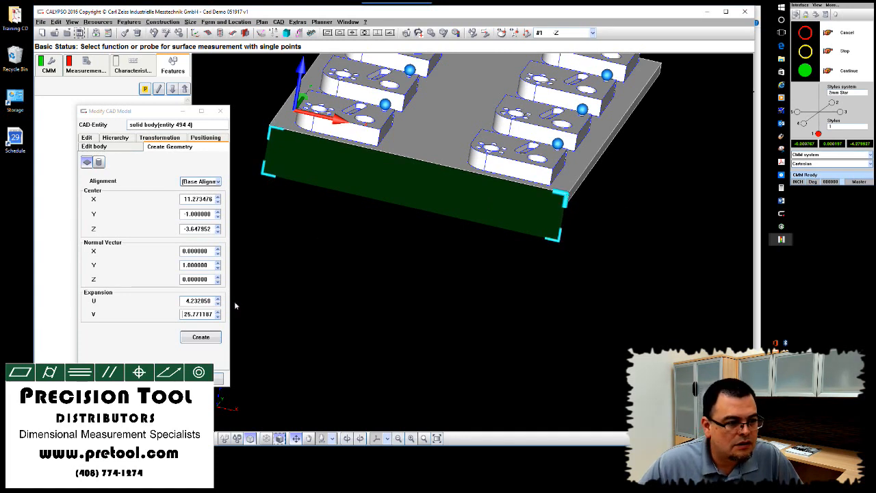
Trim the stretched Y-facing plane to a U expansion of 1 and place its center at Z -2.
{"action": "double_click", "coordinate": [185, 300]}
{"action": "type", "text": "1"}
{"action": "key", "text": "Tab"}
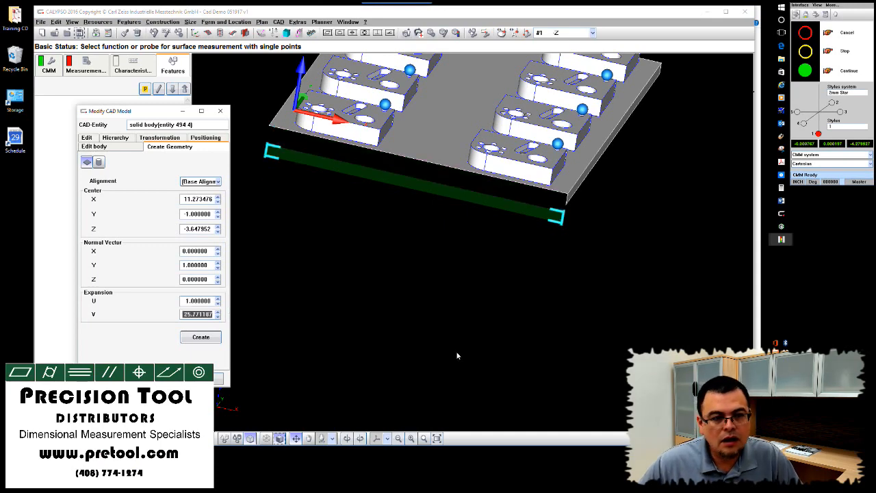
{"action": "middle_click_drag", "start_coordinate": [435, 365], "coordinate": [408, 335]}
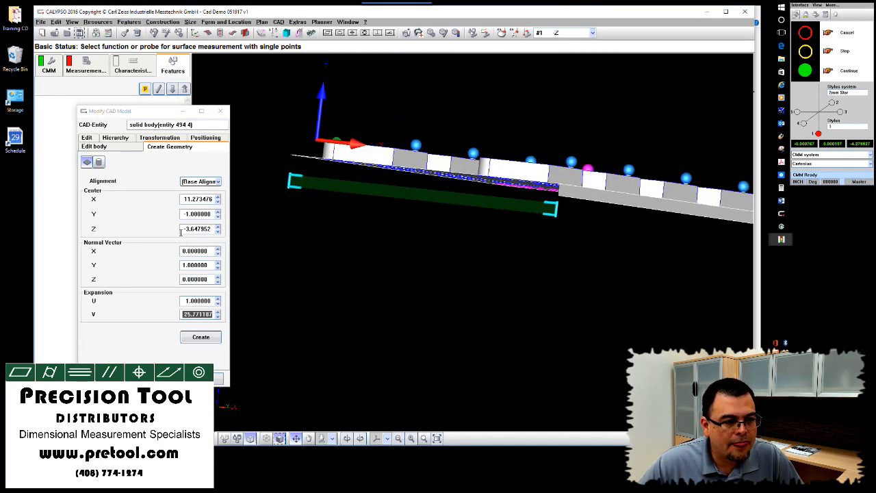
{"action": "left_click_drag", "start_coordinate": [182, 231], "coordinate": [208, 232]}
{"action": "type", "text": "-2"}
{"action": "key", "text": "Tab"}
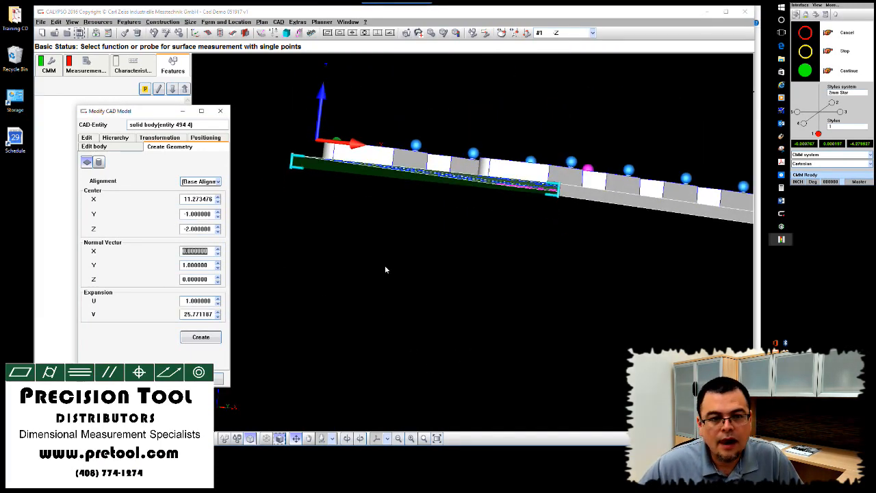
Create the Y-facing side plane along the base's front edge and close the CAD modification dialog.
{"action": "left_click", "coordinate": [197, 337]}
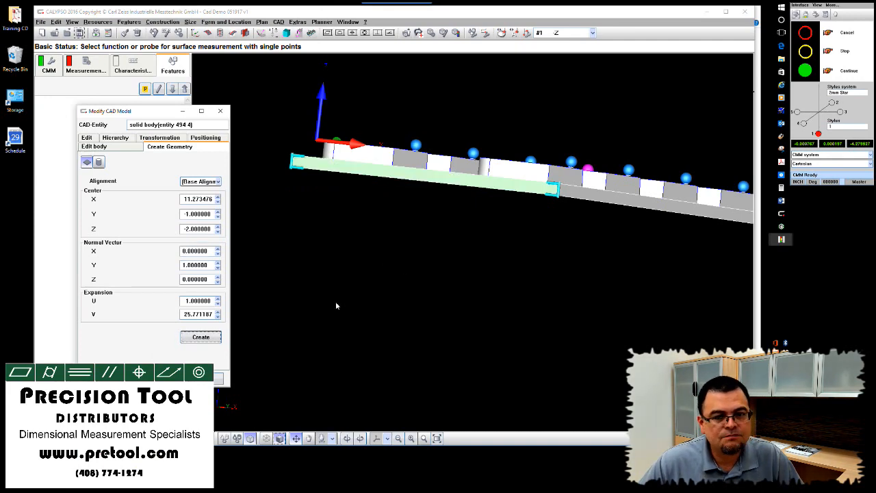
{"action": "middle_click_drag", "start_coordinate": [335, 301], "coordinate": [336, 333]}
{"action": "scroll", "coordinate": [345, 312], "scroll_direction": "down", "scroll_amount": 3}
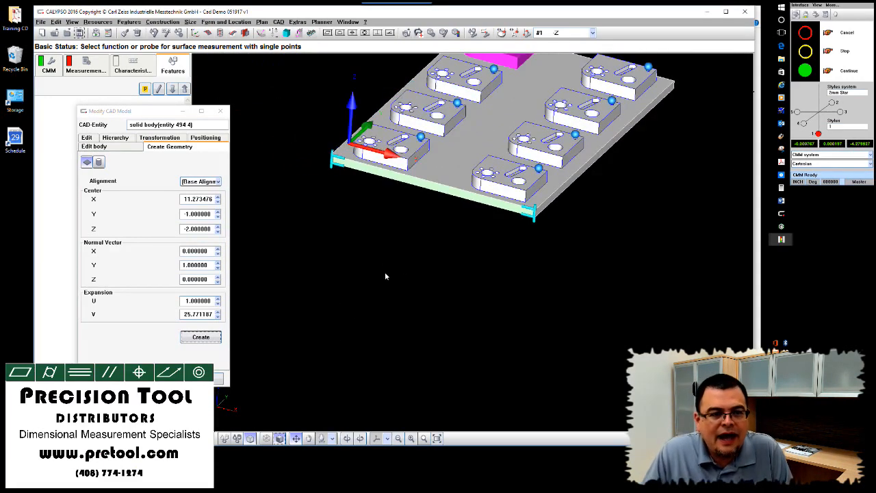
{"action": "middle_click_drag", "start_coordinate": [384, 272], "coordinate": [385, 321]}
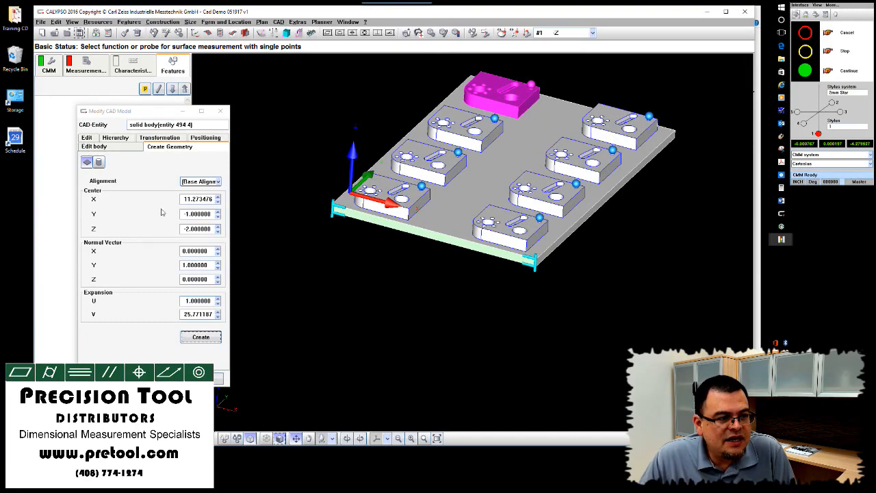
{"action": "key", "text": "Escape"}
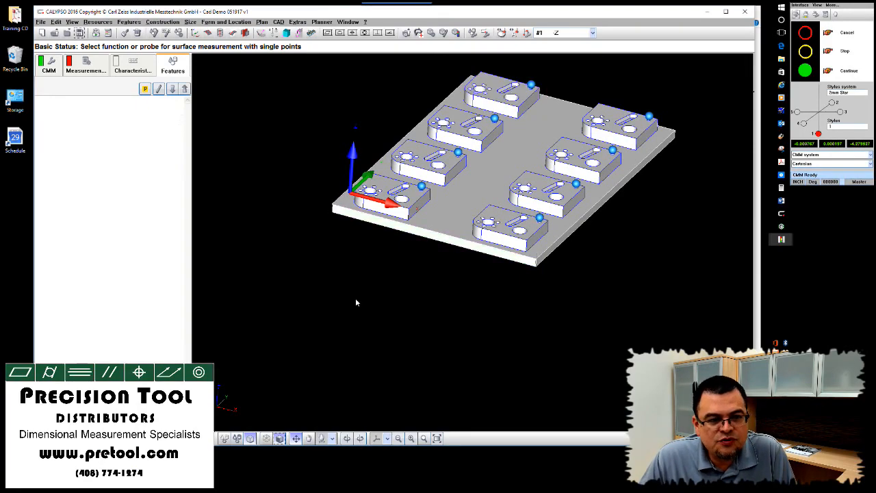
{"action": "middle_click_drag", "start_coordinate": [355, 301], "coordinate": [408, 365]}
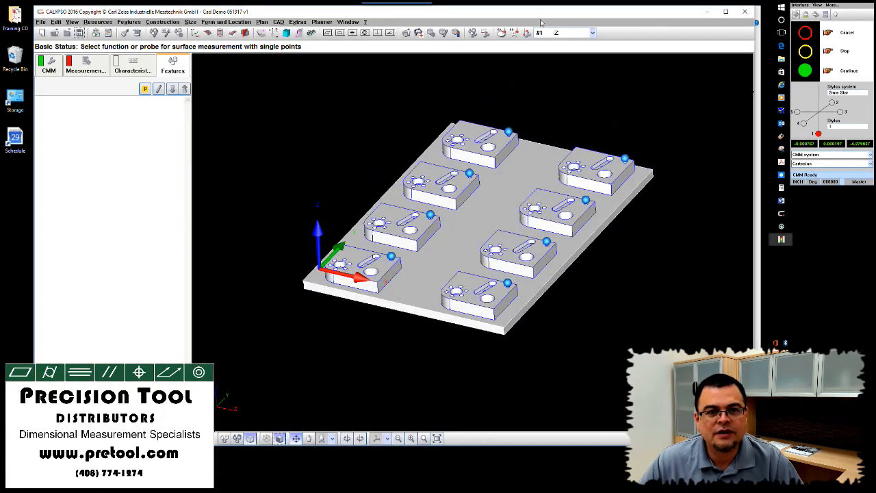
Open the stylus system simulation with the CMM displayed, examine the part's position in the machine, and close the simulation.
{"action": "left_click", "coordinate": [811, 105]}
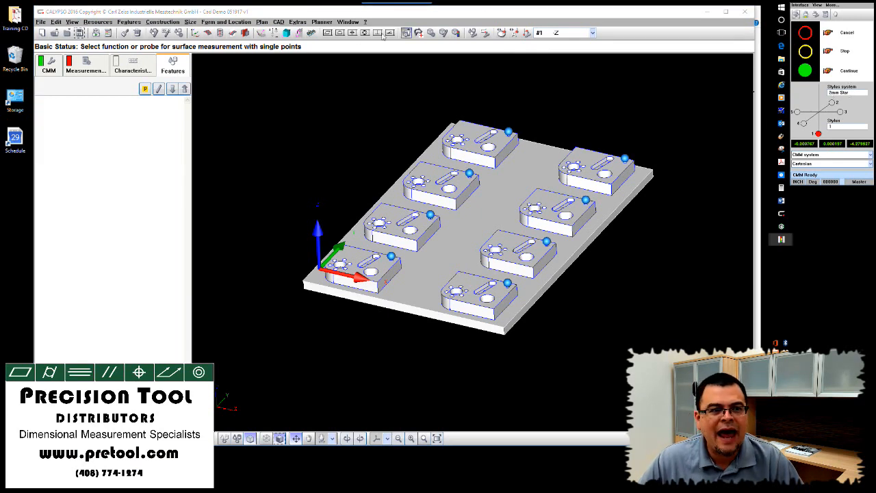
{"action": "left_click", "coordinate": [322, 22]}
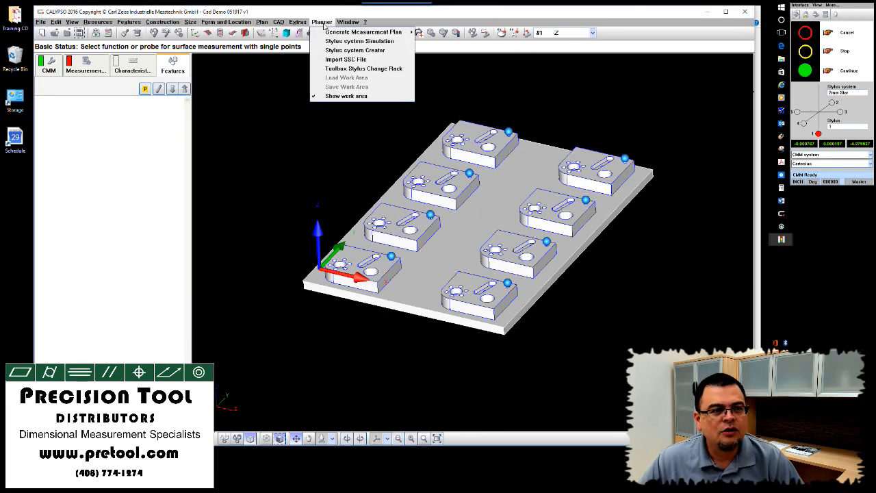
{"action": "left_click", "coordinate": [355, 41]}
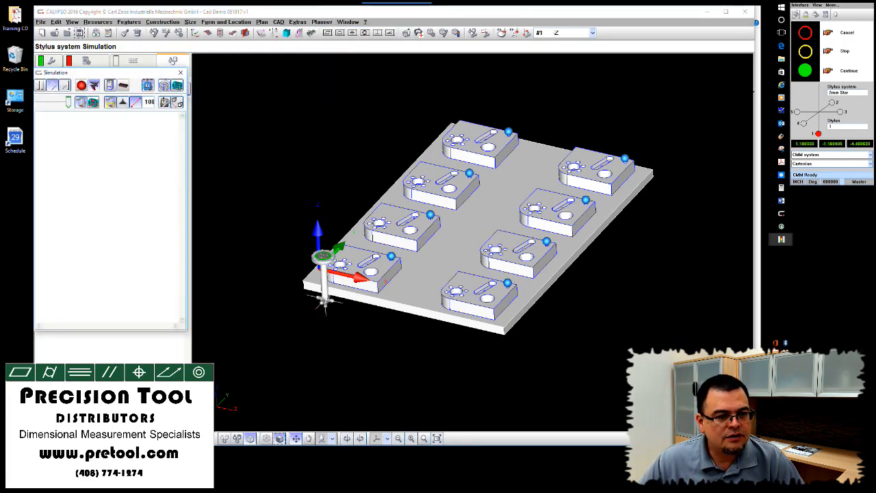
{"action": "left_click", "coordinate": [147, 85]}
{"action": "middle_click_drag", "start_coordinate": [341, 328], "coordinate": [379, 320]}
{"action": "middle_click_drag", "start_coordinate": [442, 319], "coordinate": [433, 297]}
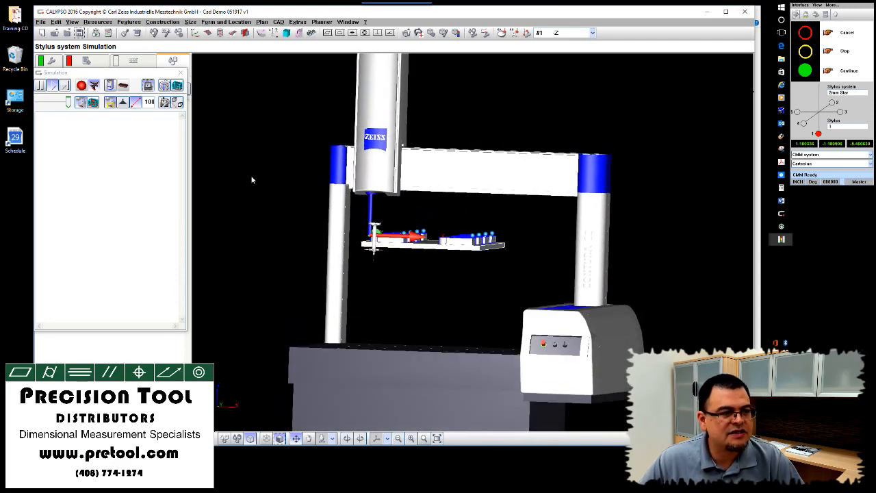
{"action": "left_click", "coordinate": [181, 72]}
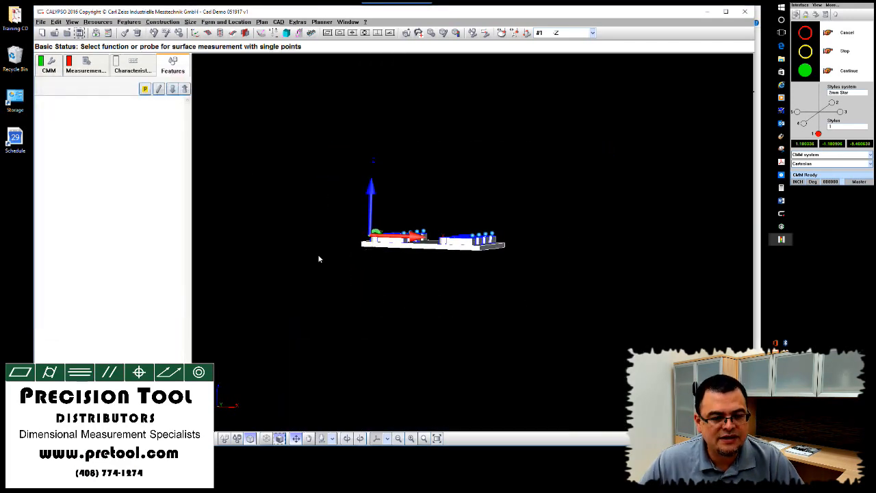
{"action": "middle_click_drag", "start_coordinate": [342, 281], "coordinate": [343, 255]}
{"action": "scroll", "coordinate": [343, 255], "scroll_direction": "up", "scroll_amount": 2}
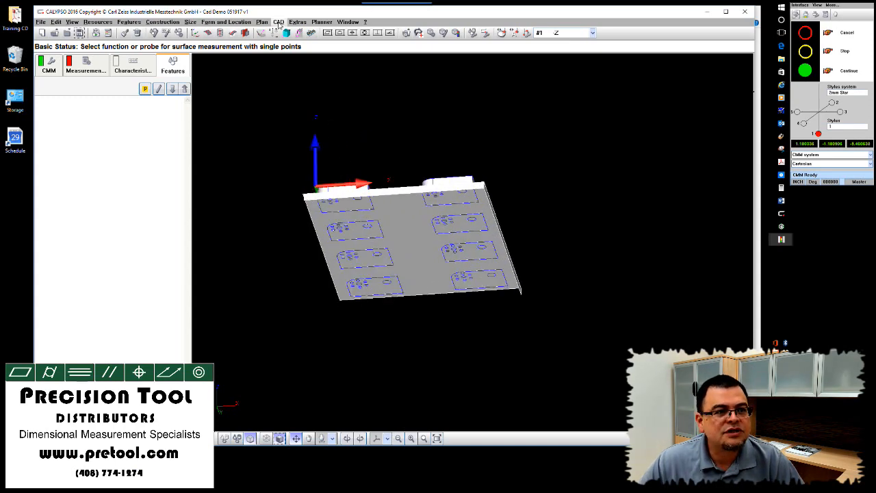
{"action": "left_click", "coordinate": [279, 22]}
{"action": "left_click", "coordinate": [312, 114]}
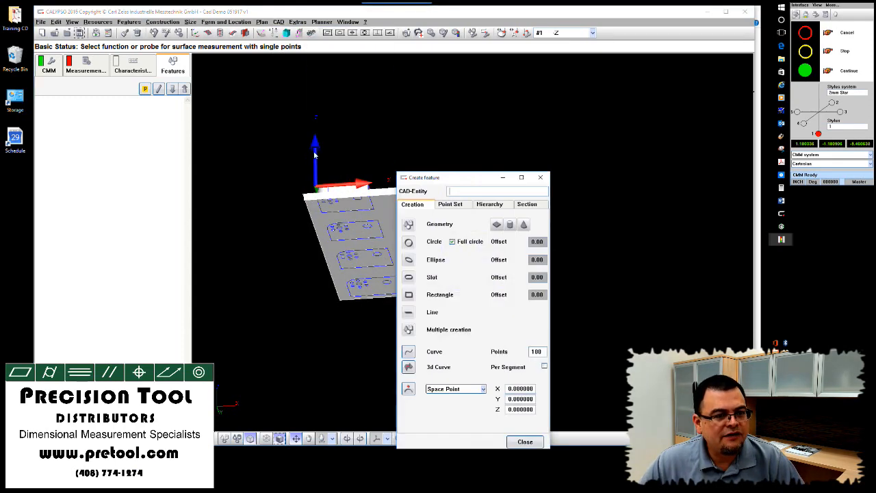
{"action": "left_click_drag", "start_coordinate": [486, 185], "coordinate": [140, 110]}
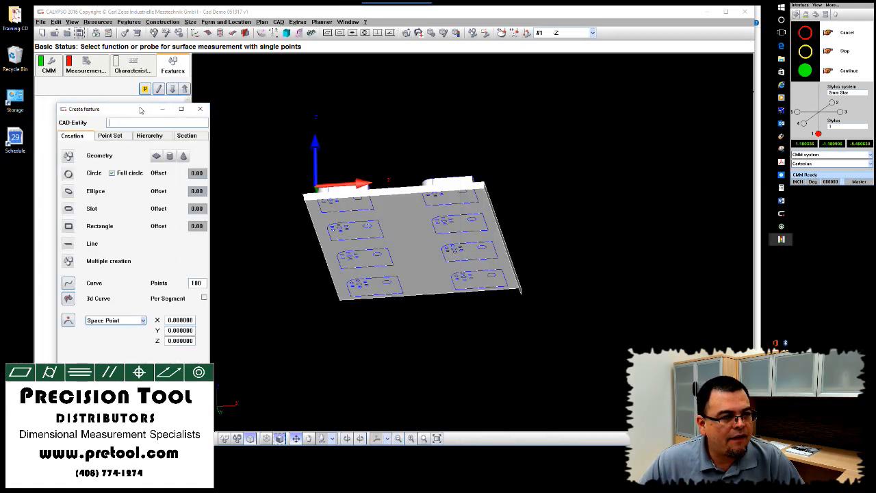
{"action": "left_click", "coordinate": [199, 109]}
Start another plane in the CAD model's geometry creation, facing downward with normal vector X 0, Y 0, Z -1.
{"action": "left_click", "coordinate": [280, 23]}
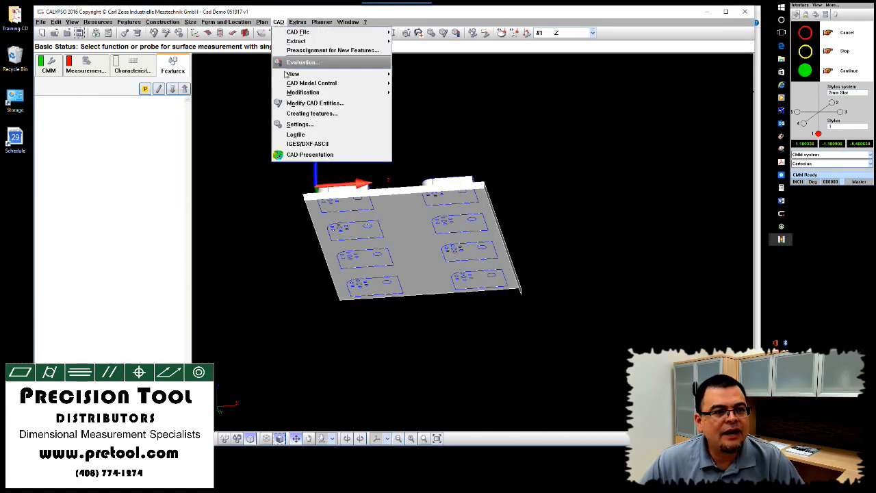
{"action": "left_click", "coordinate": [299, 106]}
{"action": "left_click_drag", "start_coordinate": [167, 112], "coordinate": [121, 109]}
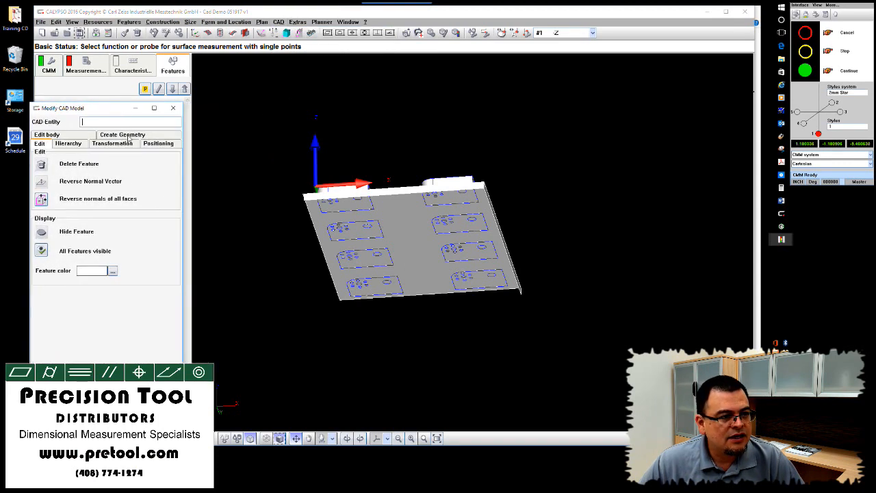
{"action": "left_click", "coordinate": [128, 135]}
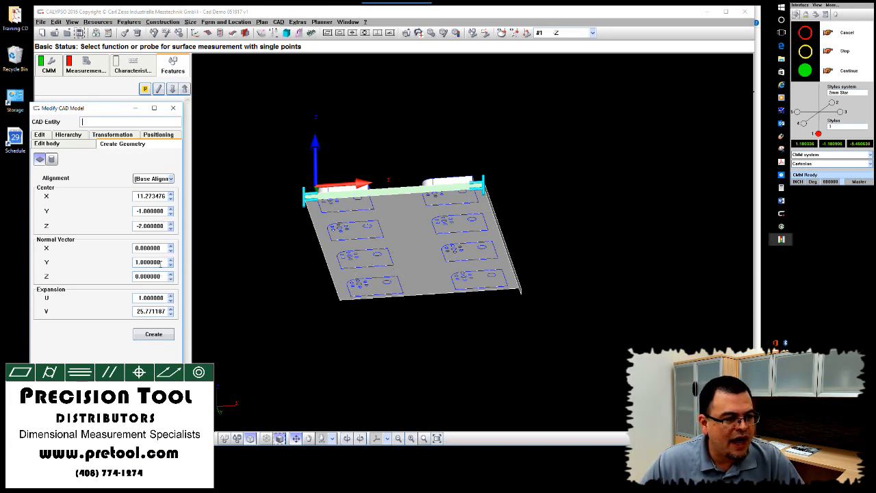
{"action": "key", "text": "Tab"}
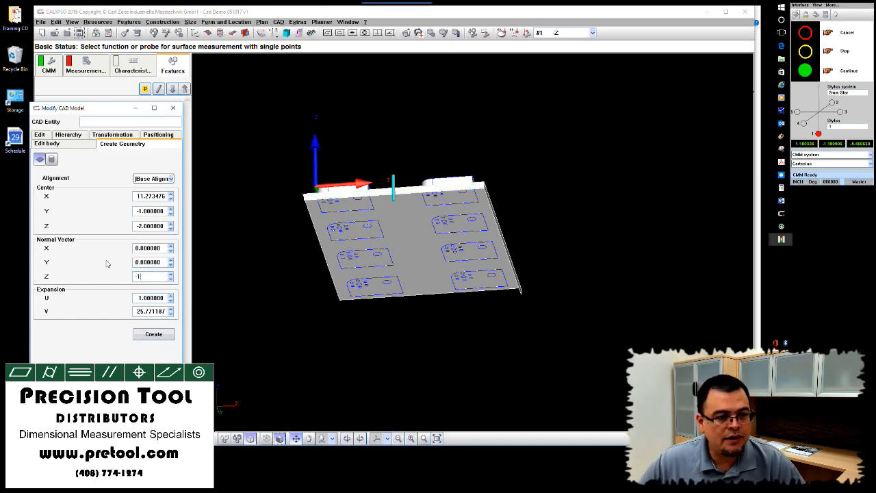
{"action": "key", "text": "Tab"}
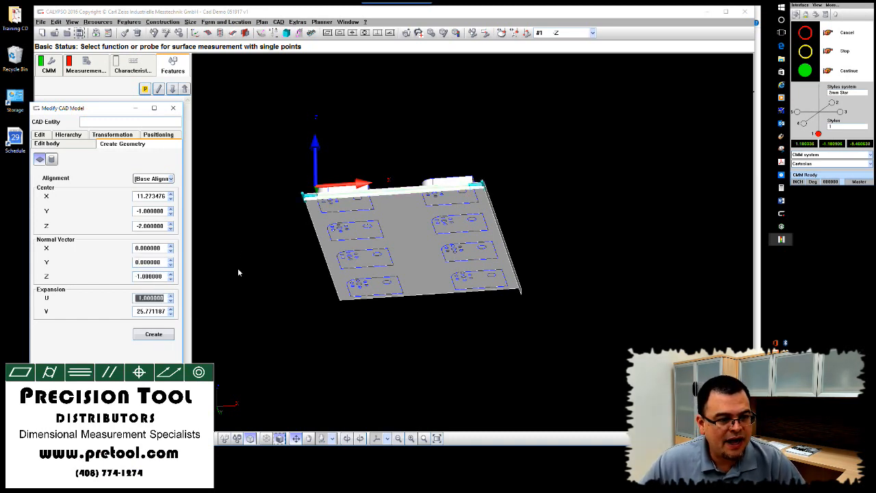
Stretch the downward-facing plane across the base's whole underside, about 37.3 by 25.8, and create it.
{"action": "left_click_drag", "start_coordinate": [302, 205], "coordinate": [297, 182]}
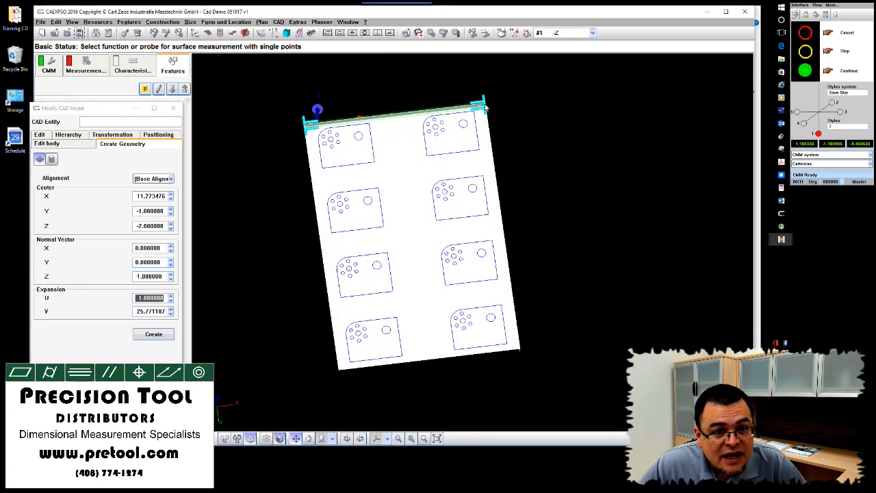
{"action": "left_click_drag", "start_coordinate": [484, 104], "coordinate": [520, 352]}
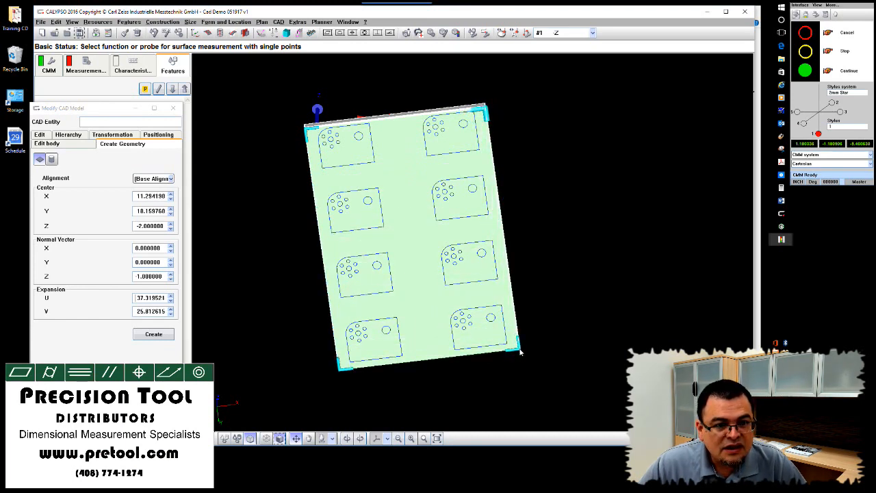
{"action": "left_click_drag", "start_coordinate": [571, 246], "coordinate": [561, 307]}
{"action": "left_click", "coordinate": [153, 334]}
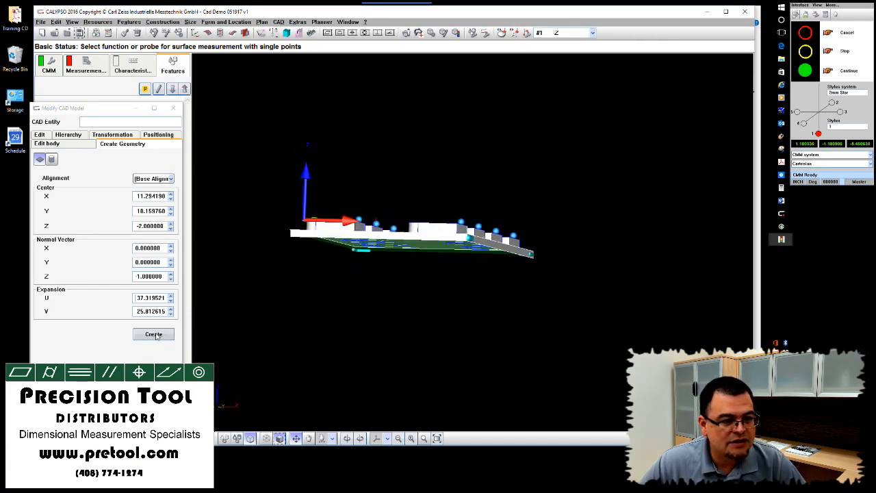
{"action": "left_click_drag", "start_coordinate": [305, 353], "coordinate": [336, 327]}
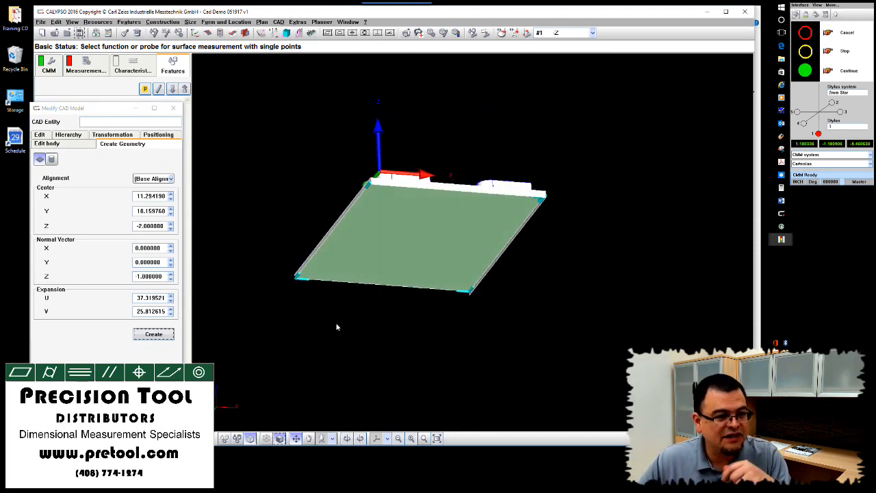
{"action": "left_click_drag", "start_coordinate": [230, 305], "coordinate": [238, 314]}
{"action": "scroll", "coordinate": [237, 320], "scroll_direction": "up", "scroll_amount": 3}
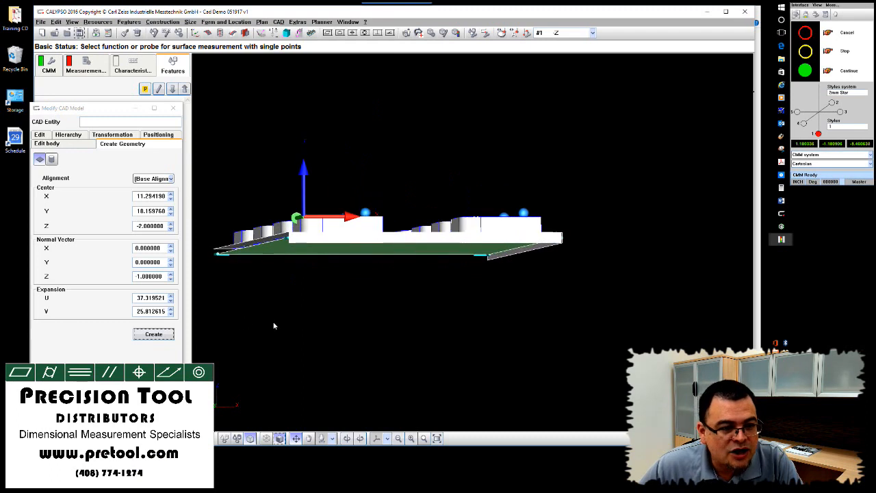
{"action": "right_click_drag", "start_coordinate": [276, 323], "coordinate": [376, 334]}
{"action": "left_click_drag", "start_coordinate": [376, 334], "coordinate": [389, 341]}
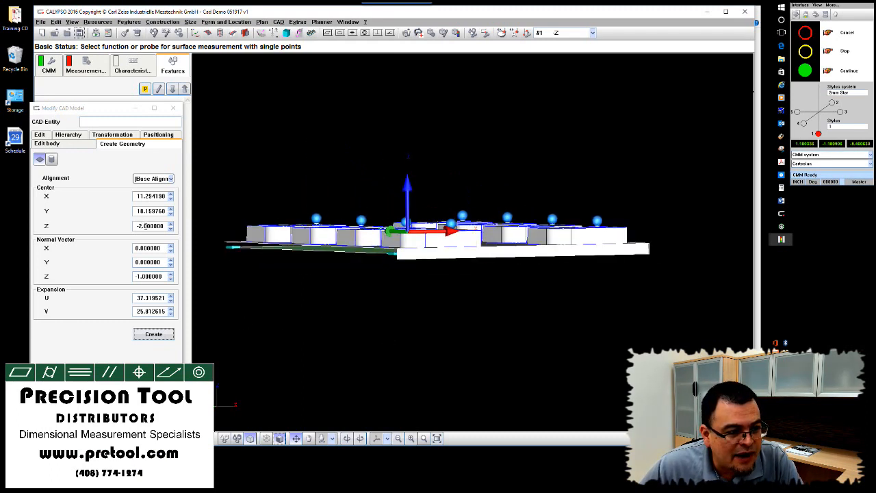
Create the downward-facing underside plane again with center Z -2.5, and delete the earlier, higher underside plane from the CAD hierarchy.
{"action": "left_click", "coordinate": [146, 226]}
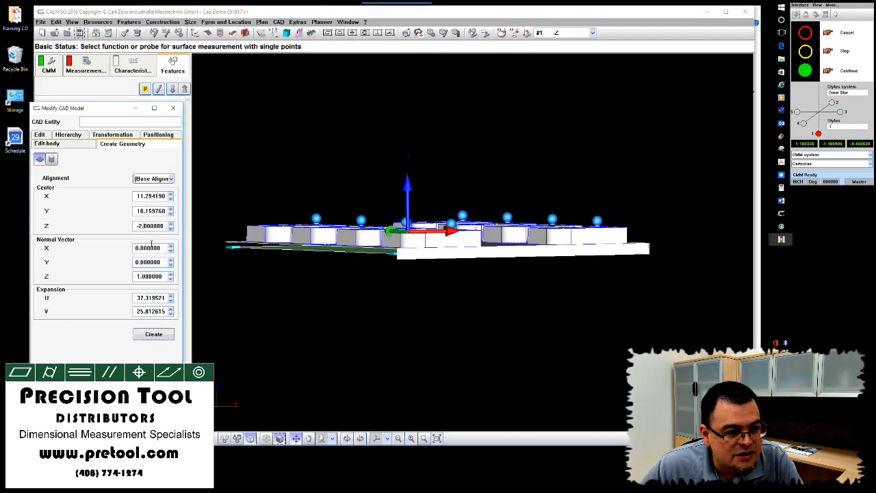
{"action": "left_click", "coordinate": [162, 335]}
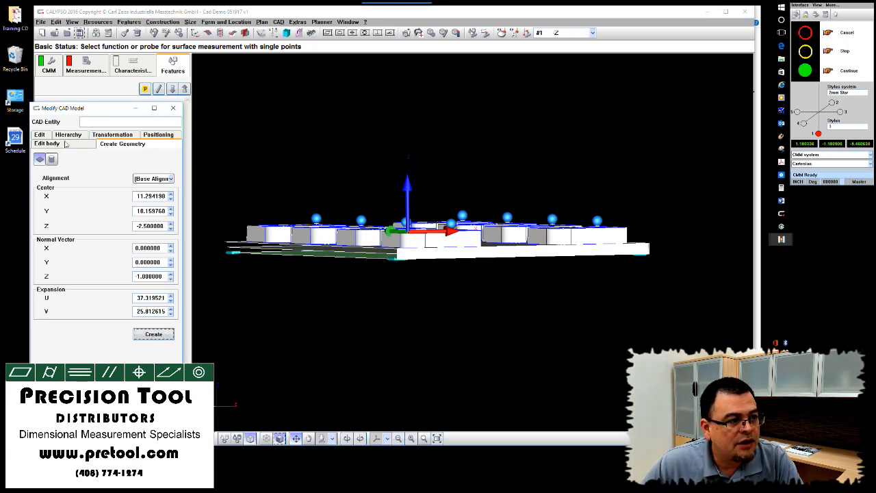
{"action": "left_click", "coordinate": [67, 136]}
{"action": "scroll", "coordinate": [114, 238], "scroll_direction": "down", "scroll_amount": 3}
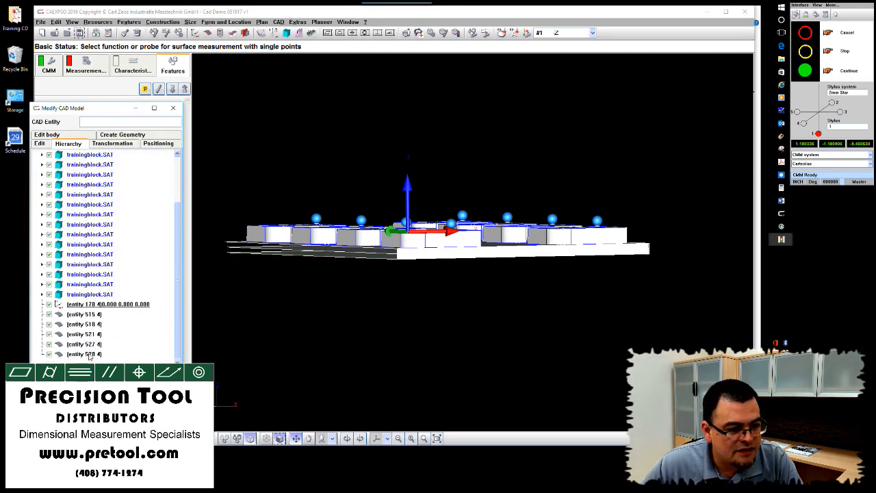
{"action": "left_click", "coordinate": [89, 354]}
{"action": "left_click", "coordinate": [85, 344]}
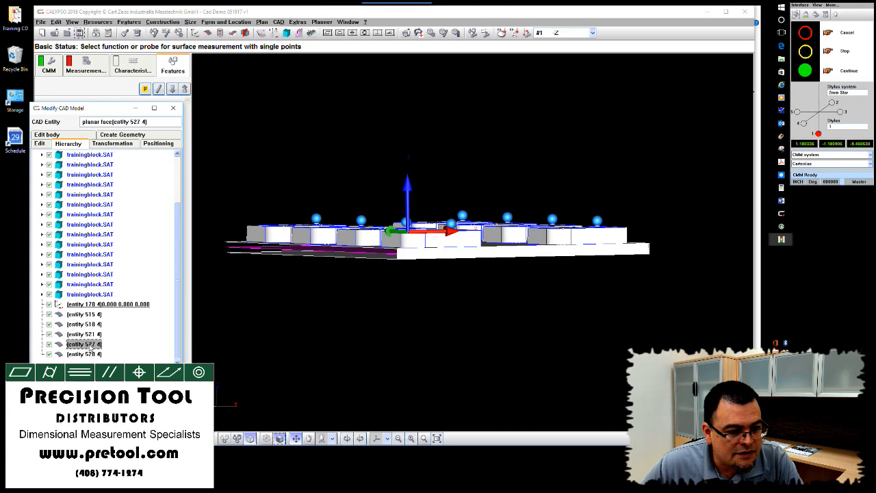
{"action": "right_click", "coordinate": [89, 344]}
{"action": "left_click", "coordinate": [122, 347]}
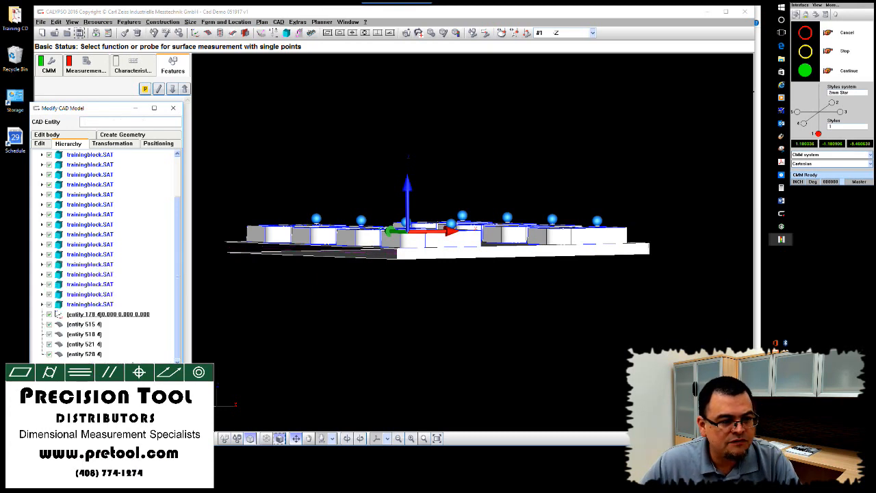
{"action": "left_click", "coordinate": [173, 108]}
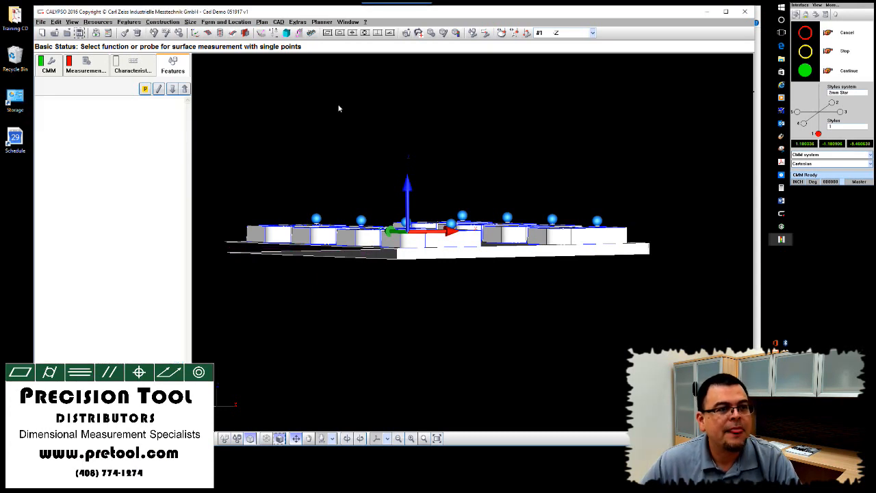
Open the stylus system simulation with the CMM displayed, view the fixture above the machine base, and open the CAD model positioning settings.
{"action": "left_click", "coordinate": [279, 22]}
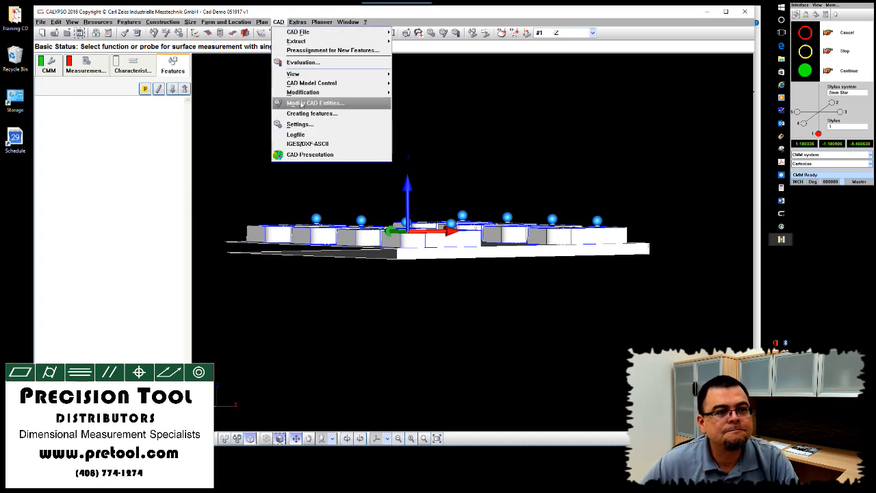
{"action": "left_click", "coordinate": [123, 172]}
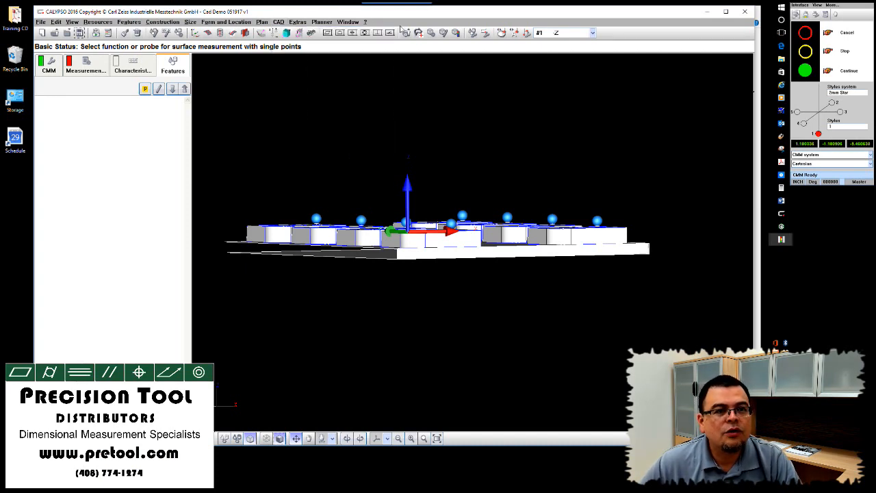
{"action": "left_click", "coordinate": [318, 23]}
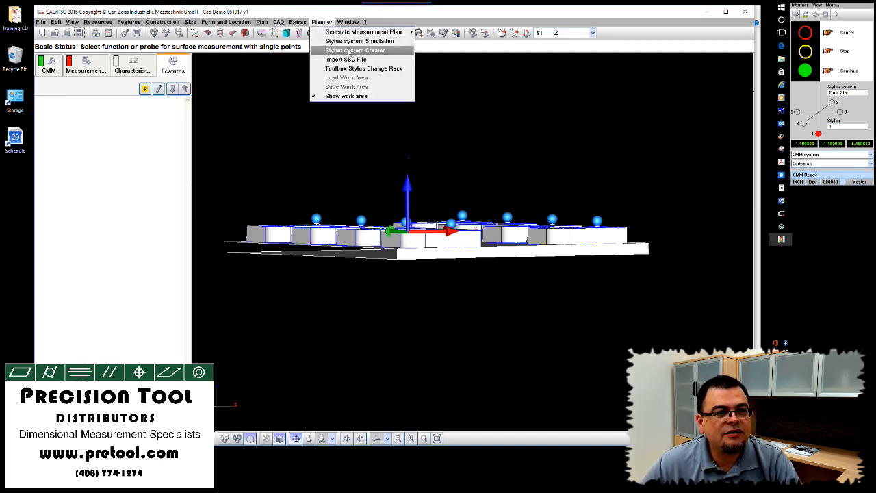
{"action": "left_click", "coordinate": [349, 43]}
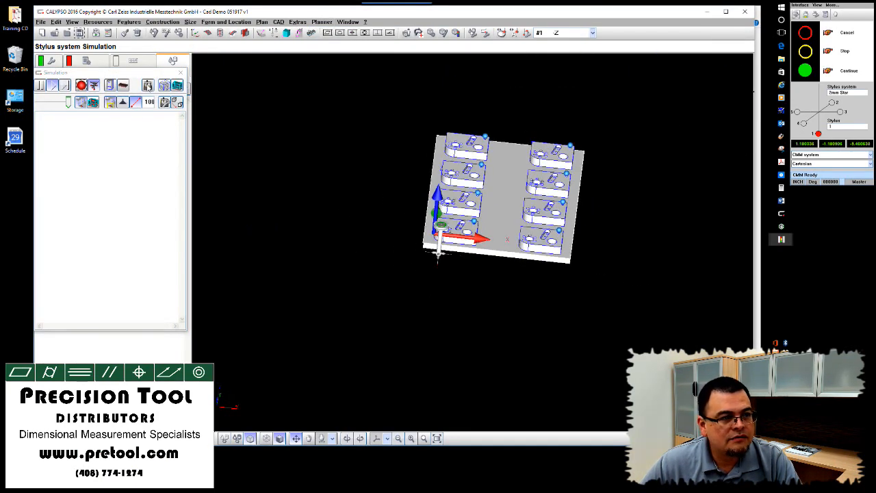
{"action": "middle_click_drag", "start_coordinate": [304, 229], "coordinate": [268, 199]}
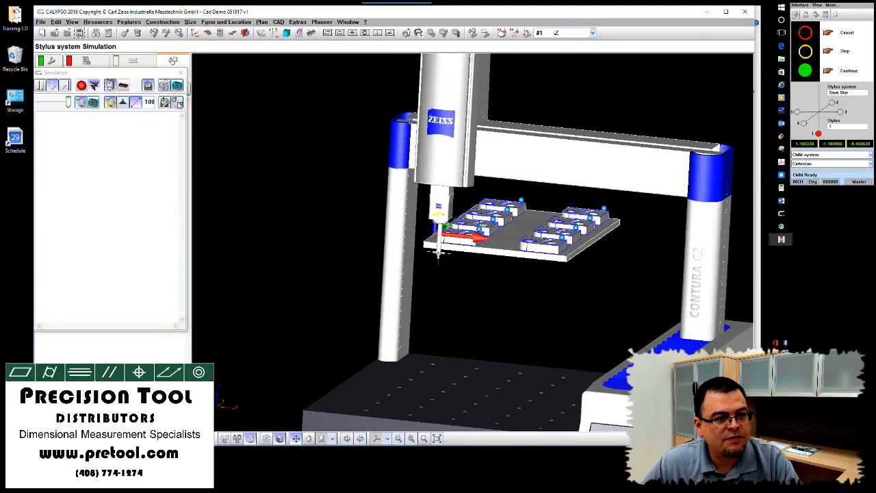
{"action": "left_click", "coordinate": [178, 102]}
{"action": "middle_click_drag", "start_coordinate": [344, 222], "coordinate": [341, 217]}
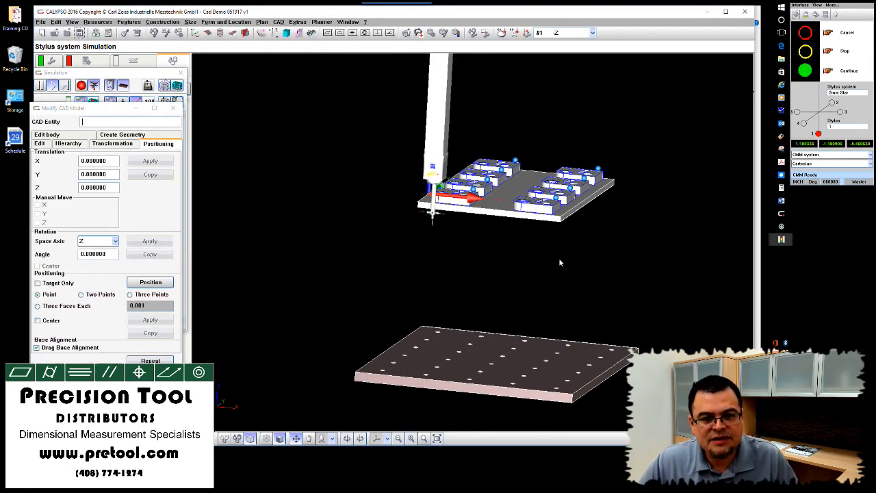
{"action": "middle_click_drag", "start_coordinate": [559, 260], "coordinate": [554, 234]}
{"action": "scroll", "coordinate": [553, 249], "scroll_direction": "up", "scroll_amount": 4}
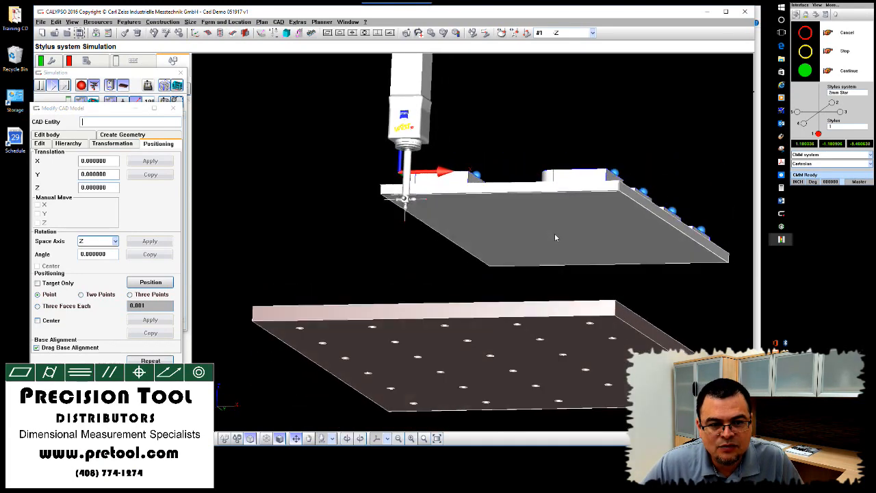
Select all eight training blocks on the fixture plate for positioning.
{"action": "left_click", "coordinate": [556, 236]}
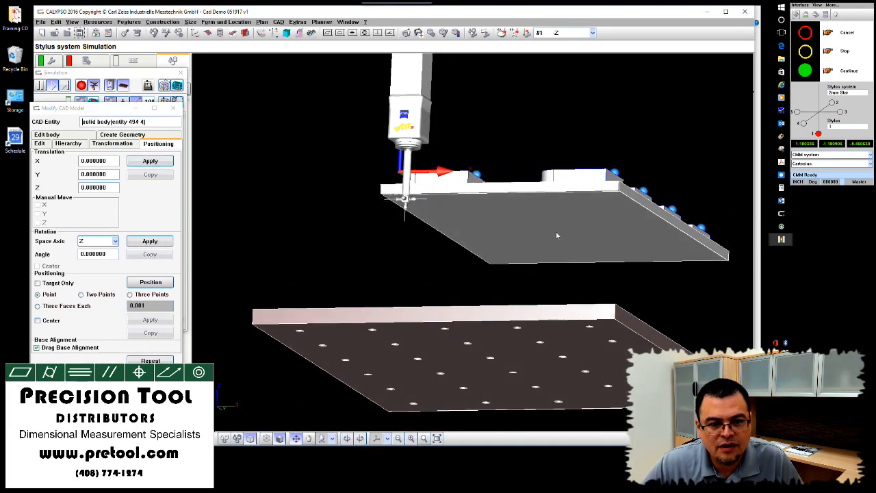
{"action": "left_click", "coordinate": [637, 199]}
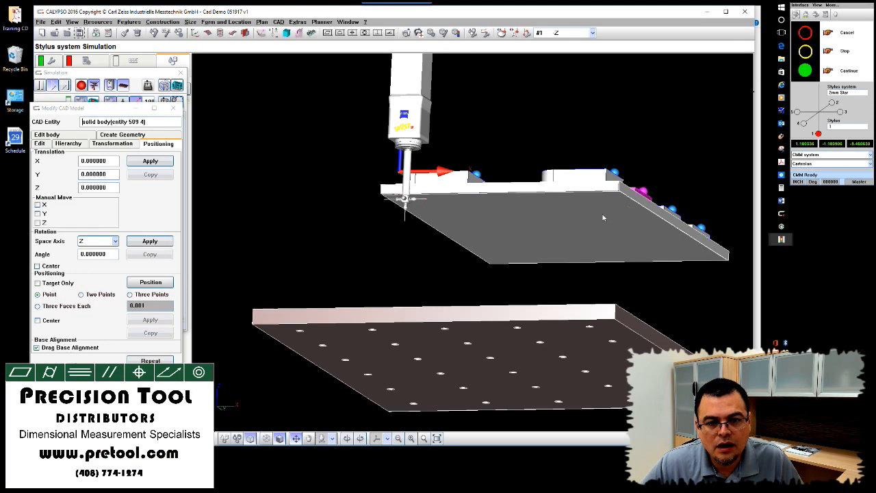
{"action": "middle_click_drag", "start_coordinate": [628, 223], "coordinate": [621, 259]}
{"action": "left_click", "coordinate": [589, 182]}
{"action": "left_click", "coordinate": [633, 152]}
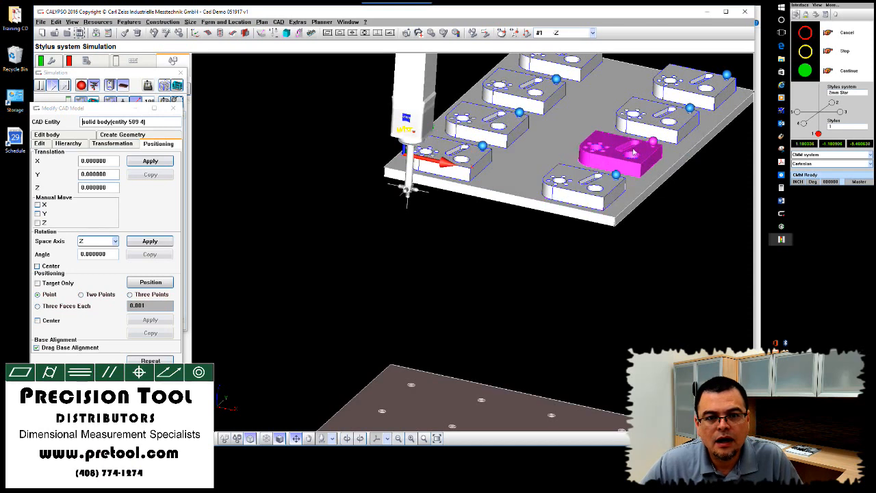
{"action": "left_click", "coordinate": [567, 198], "text": "ctrl"}
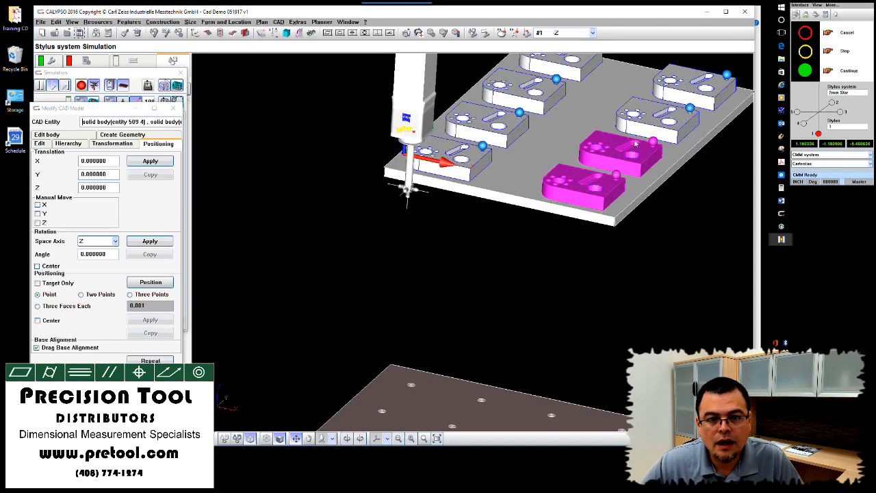
{"action": "left_click", "coordinate": [681, 97], "text": "ctrl"}
{"action": "left_click", "coordinate": [680, 99], "text": "ctrl"}
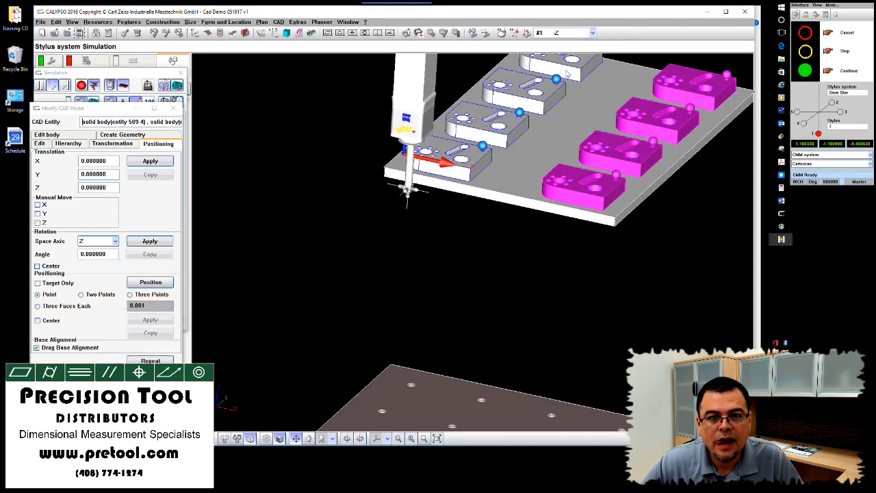
{"action": "left_click", "coordinate": [567, 76], "text": "ctrl"}
{"action": "left_click", "coordinate": [553, 103], "text": "ctrl"}
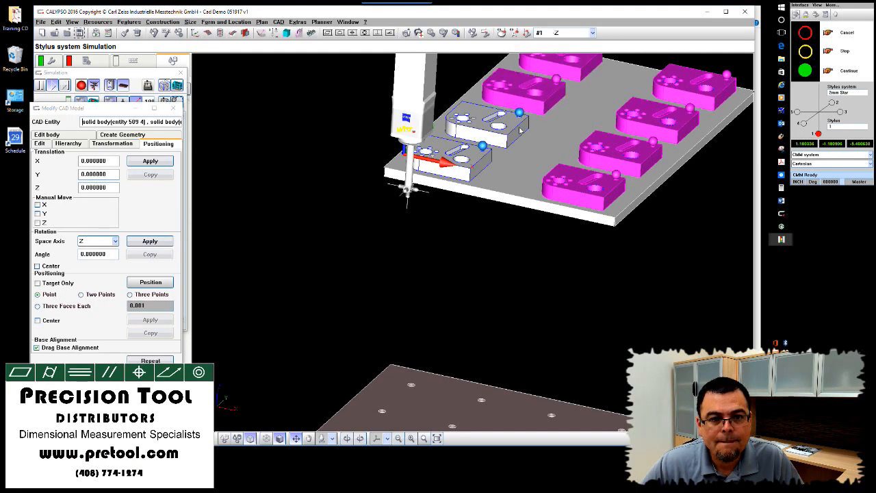
{"action": "left_click", "coordinate": [481, 163], "text": "ctrl"}
{"action": "left_click", "coordinate": [482, 167], "text": "ctrl"}
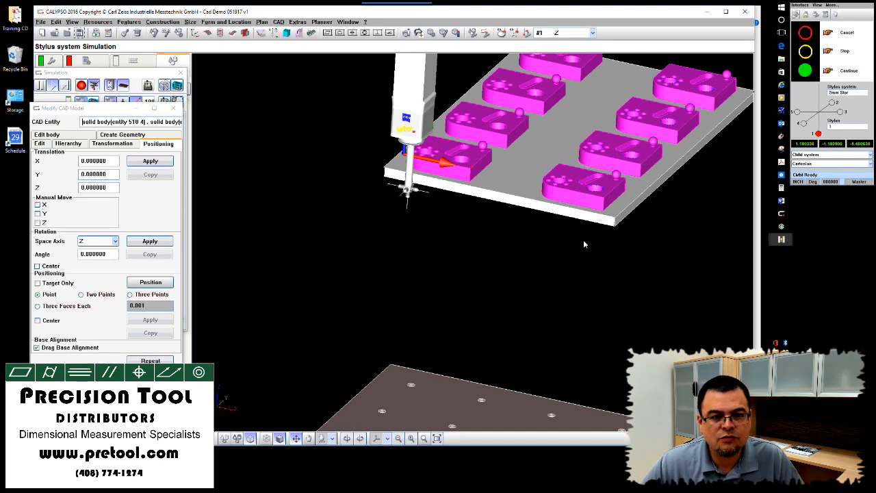
Open the transformation settings for the selected blocks, and close the stylus system simulation and the CAD modification dialog.
{"action": "middle_click_drag", "start_coordinate": [557, 283], "coordinate": [551, 263]}
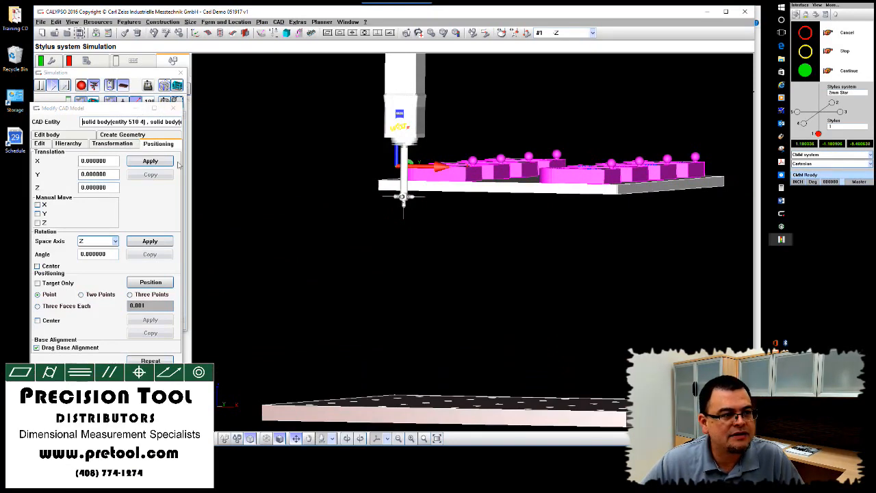
{"action": "left_click", "coordinate": [112, 143]}
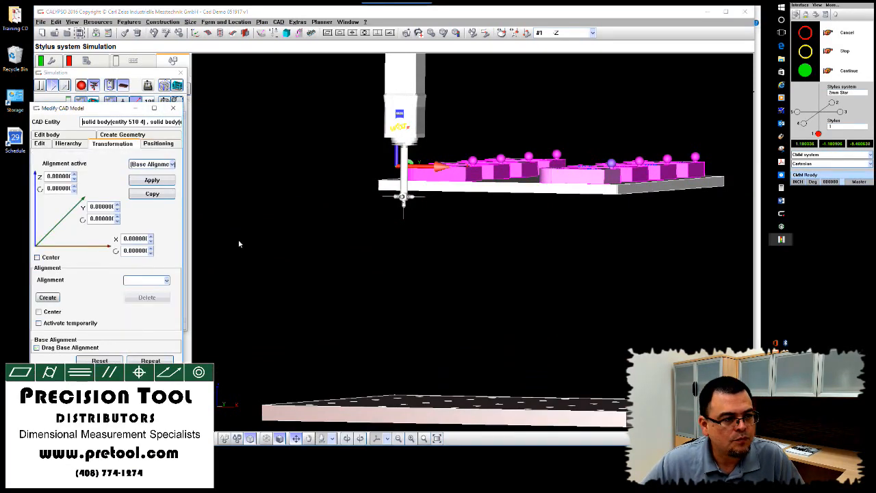
{"action": "middle_click_drag", "start_coordinate": [277, 250], "coordinate": [345, 292]}
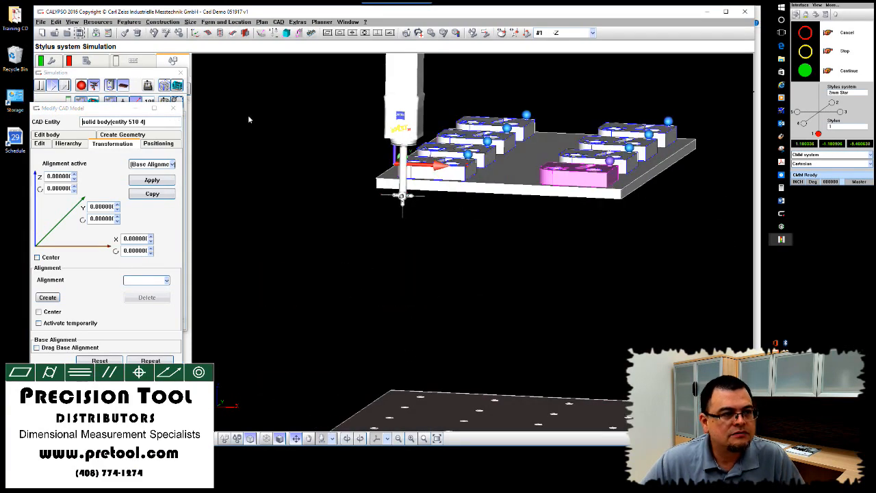
{"action": "left_click", "coordinate": [182, 72]}
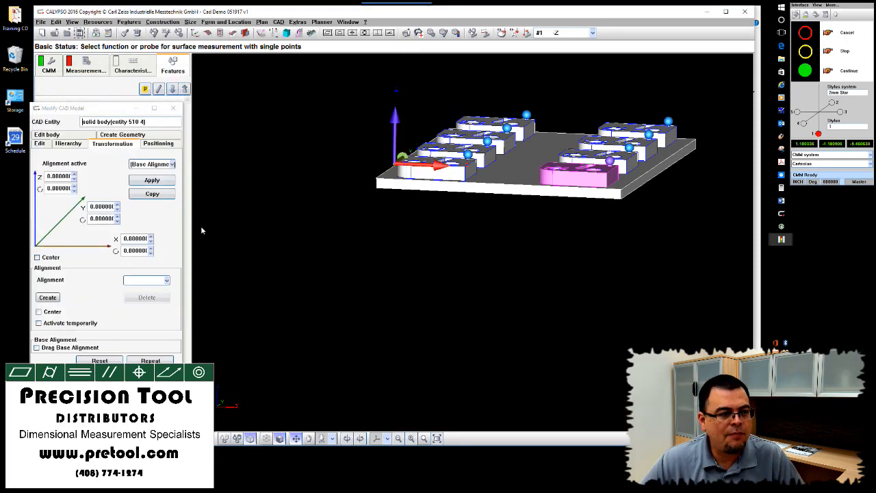
{"action": "left_click", "coordinate": [173, 108]}
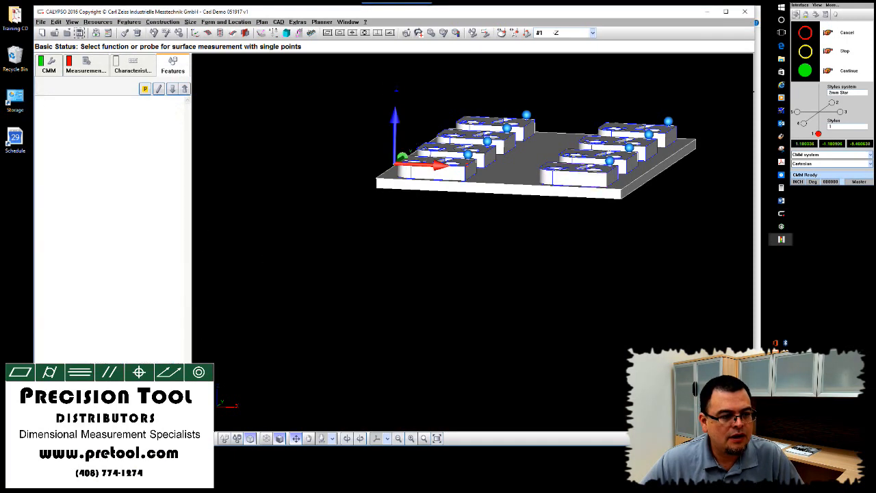
Reopen the CAD entity modification and select the fixture plate's top plane together with its X-facing side plane.
{"action": "left_click", "coordinate": [278, 22]}
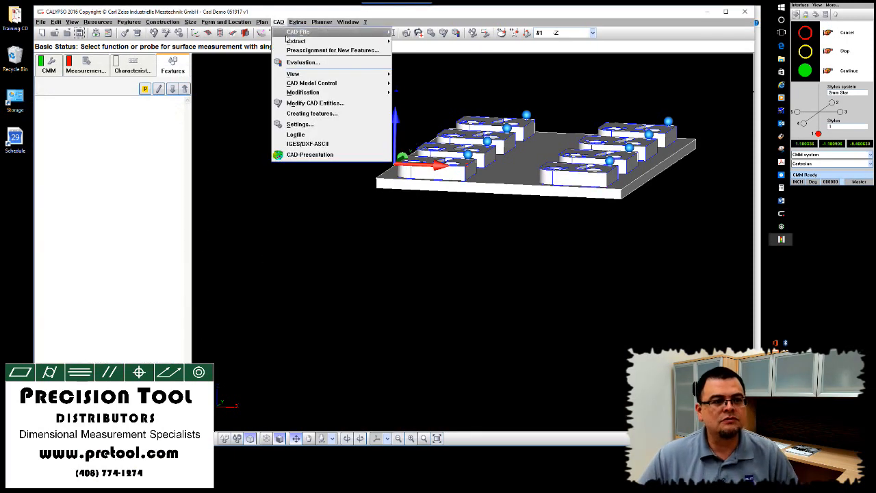
{"action": "left_click", "coordinate": [319, 106]}
{"action": "left_click_drag", "start_coordinate": [437, 236], "coordinate": [434, 314]}
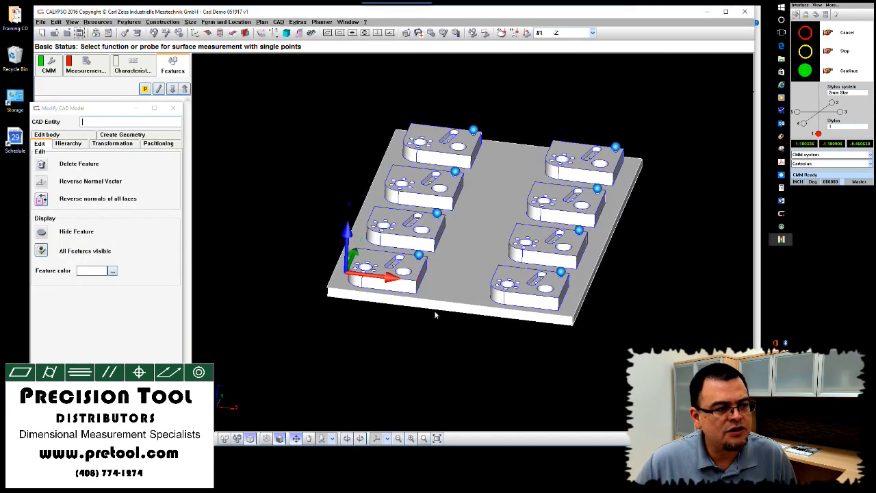
{"action": "left_click", "coordinate": [457, 260]}
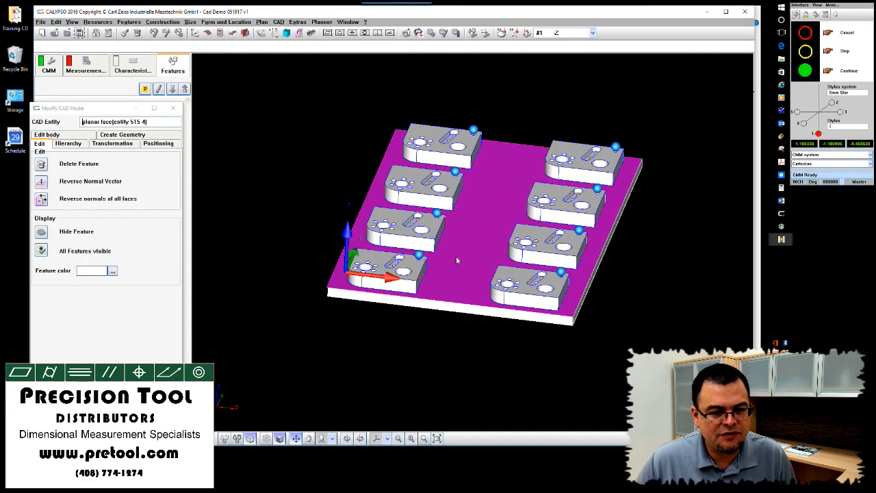
{"action": "left_click", "coordinate": [457, 309]}
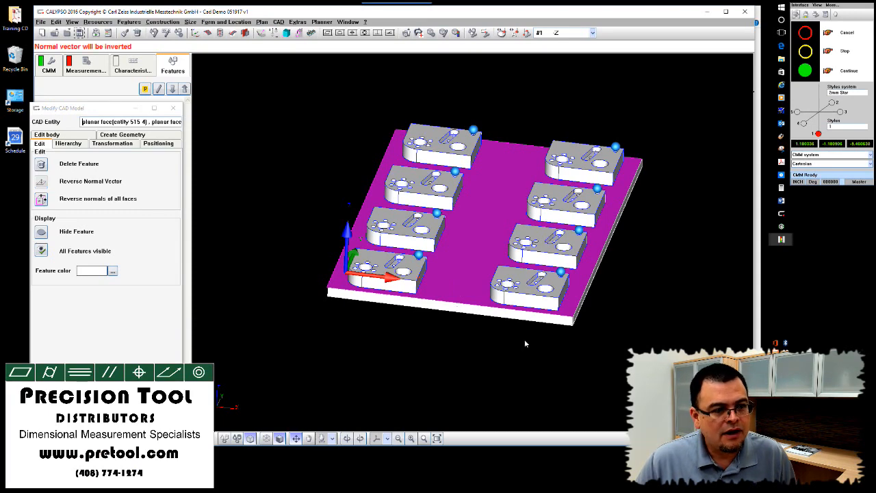
{"action": "left_click_drag", "start_coordinate": [525, 344], "coordinate": [498, 325]}
{"action": "left_click", "coordinate": [561, 301]}
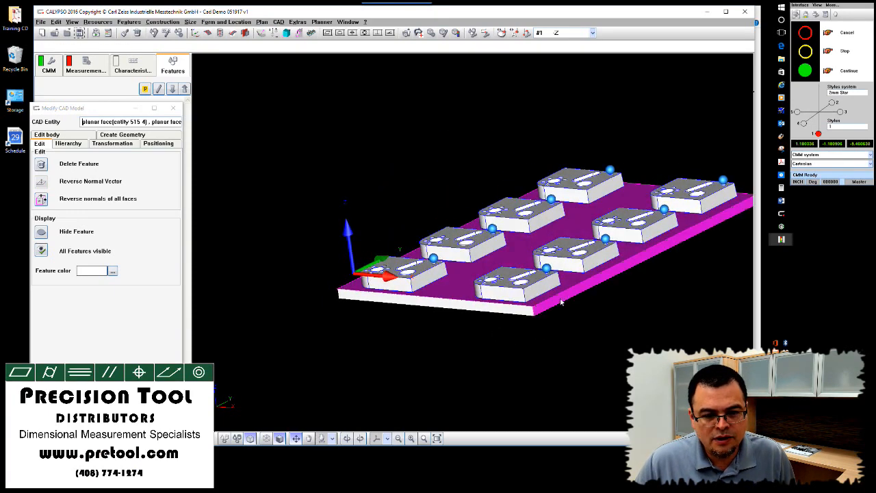
Add the fixture plate's front side plane to the selection and check the plate from below.
{"action": "left_click_drag", "start_coordinate": [572, 341], "coordinate": [526, 307]}
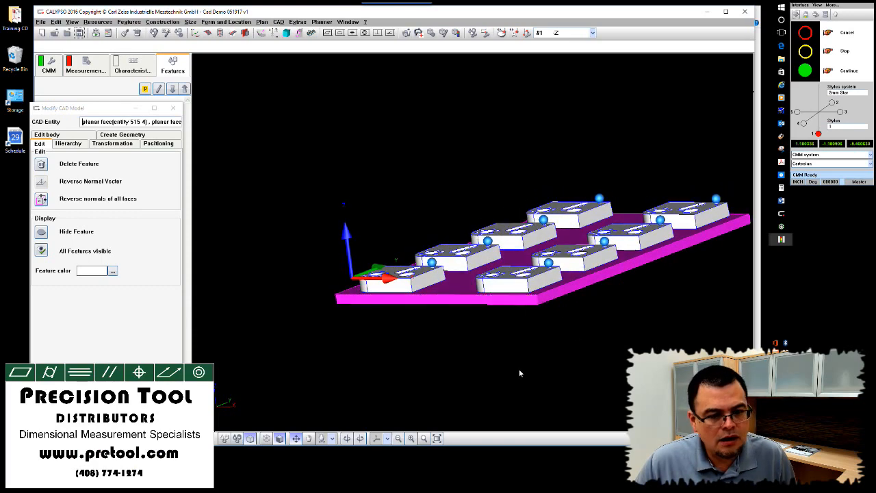
{"action": "left_click_drag", "start_coordinate": [519, 370], "coordinate": [508, 343]}
{"action": "left_click", "coordinate": [500, 310]}
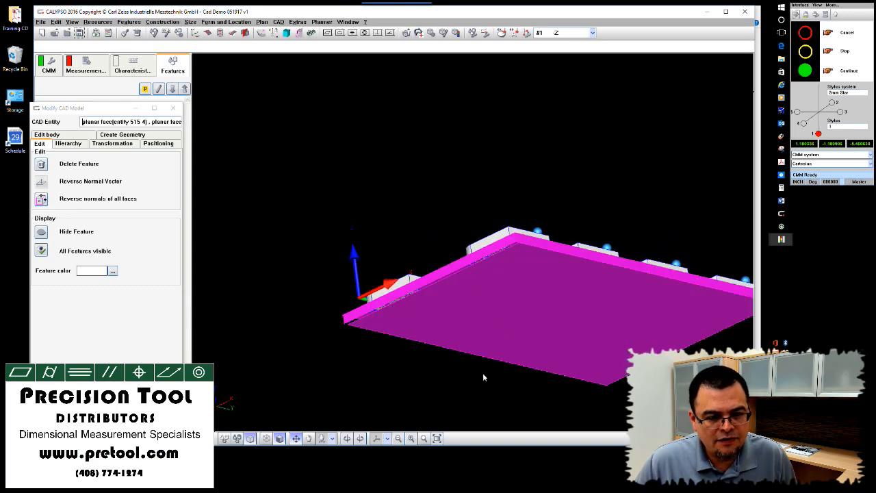
{"action": "left_click_drag", "start_coordinate": [485, 372], "coordinate": [527, 415]}
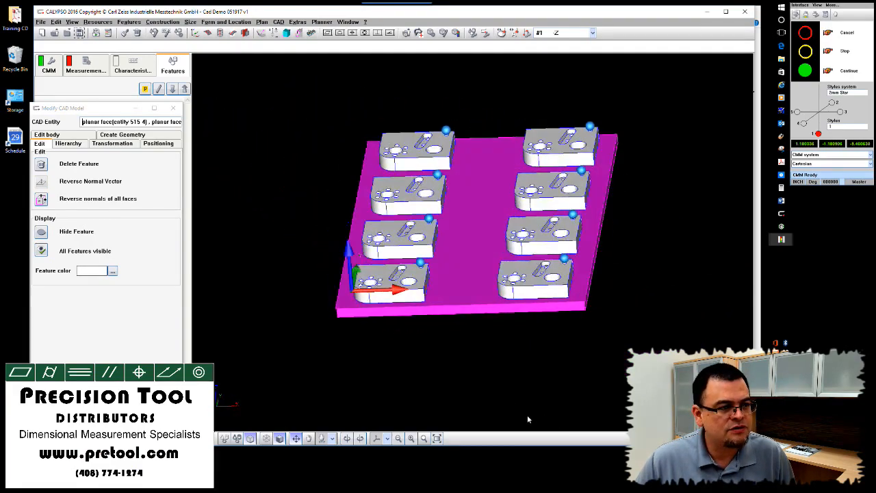
{"action": "scroll", "coordinate": [307, 336], "scroll_direction": "down", "scroll_amount": 3}
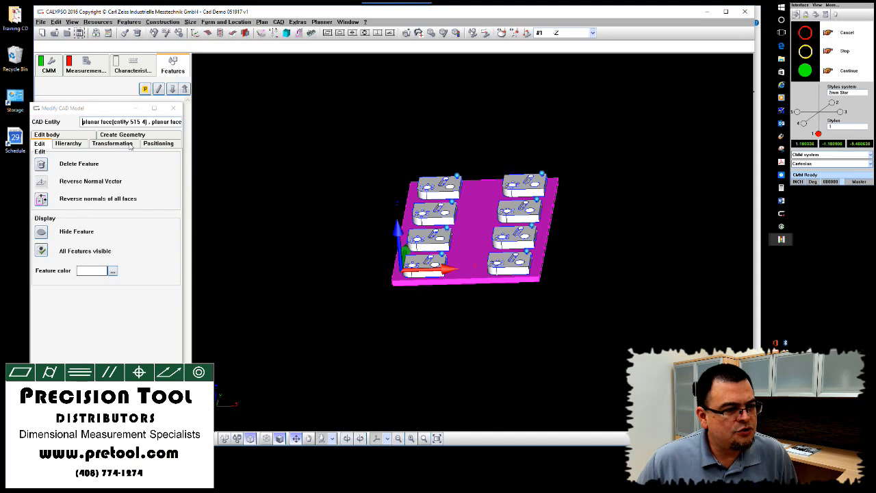
Select the fixture plate's four planes, entities 515 to 528, in the CAD hierarchy and try to rename them.
{"action": "left_click", "coordinate": [69, 143]}
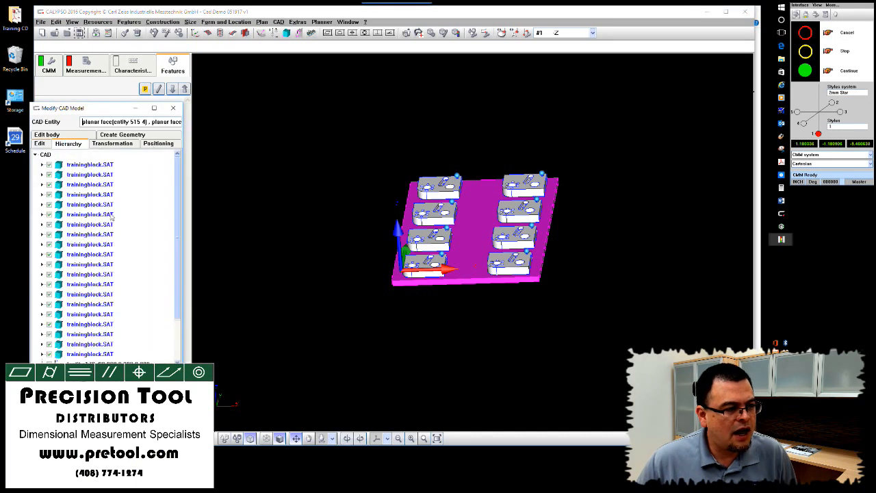
{"action": "left_click", "coordinate": [72, 324]}
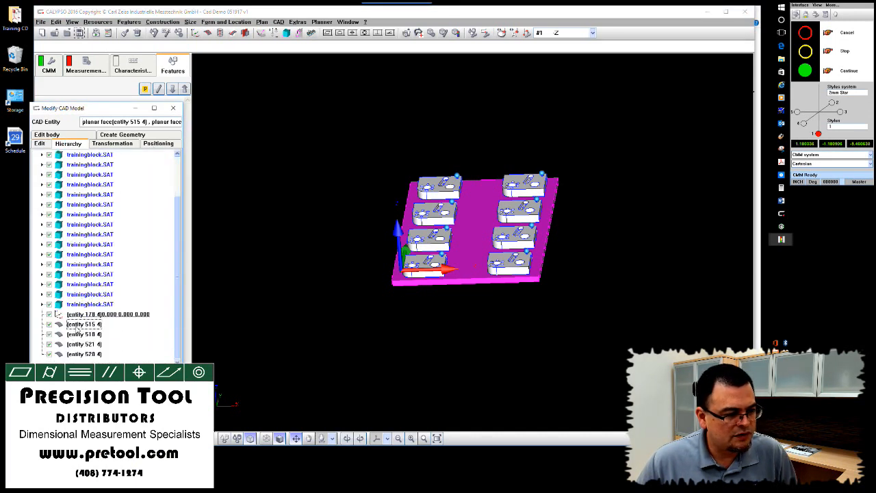
{"action": "left_click", "coordinate": [79, 354], "text": "shift"}
{"action": "right_click", "coordinate": [79, 354]}
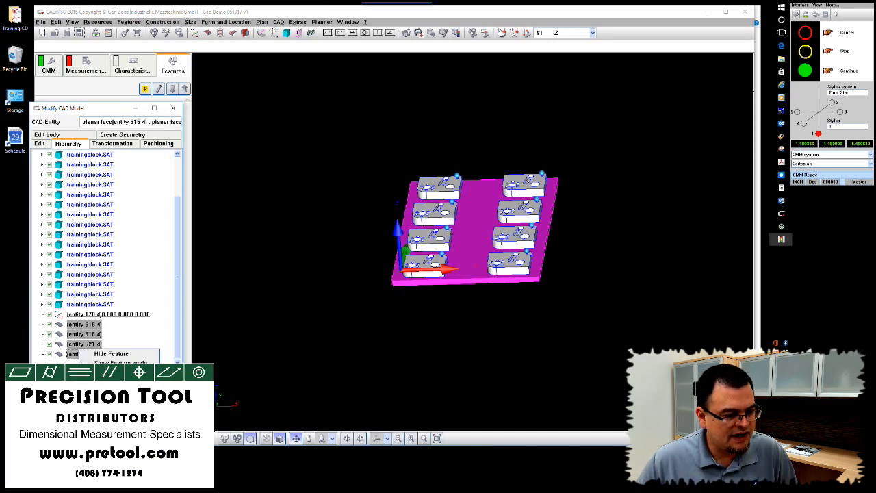
{"action": "left_click", "coordinate": [111, 373]}
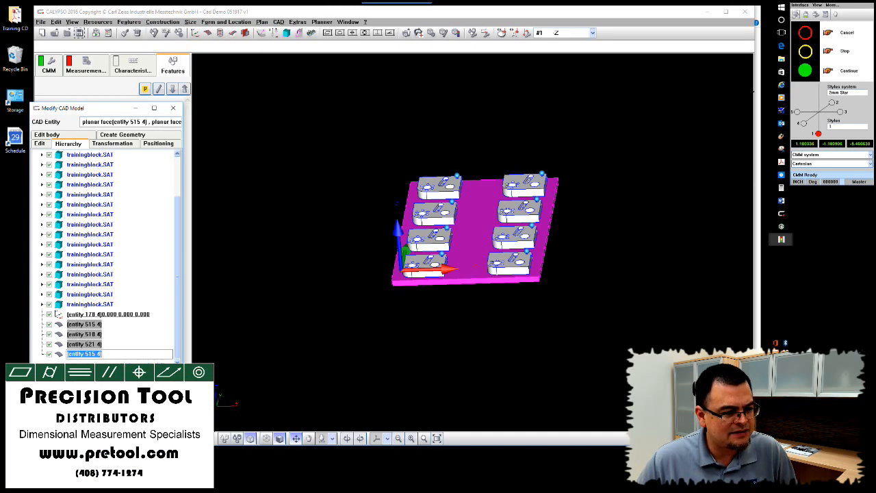
{"action": "left_click", "coordinate": [126, 353]}
{"action": "left_click", "coordinate": [99, 334], "text": "ctrl"}
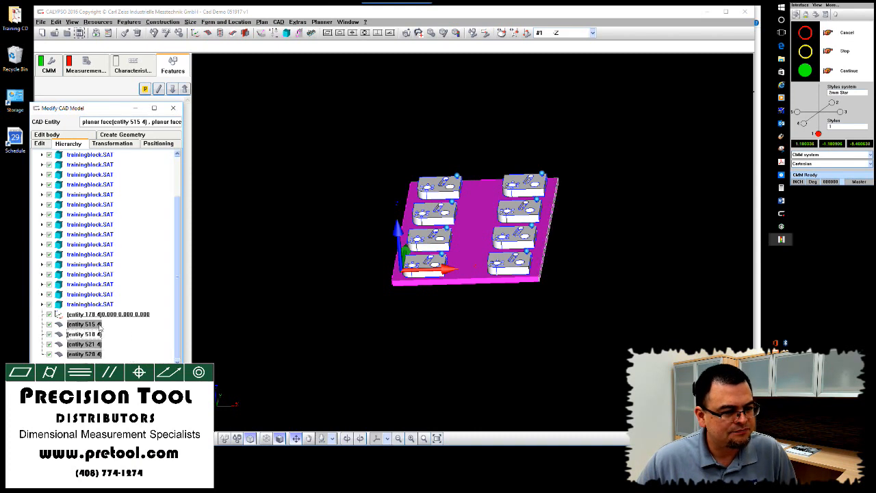
{"action": "left_click", "coordinate": [95, 325], "text": "ctrl"}
Reselect the fixture plate's four planes in the hierarchy and translate them by -1 in Z relative to the base alignment.
{"action": "left_click", "coordinate": [92, 354]}
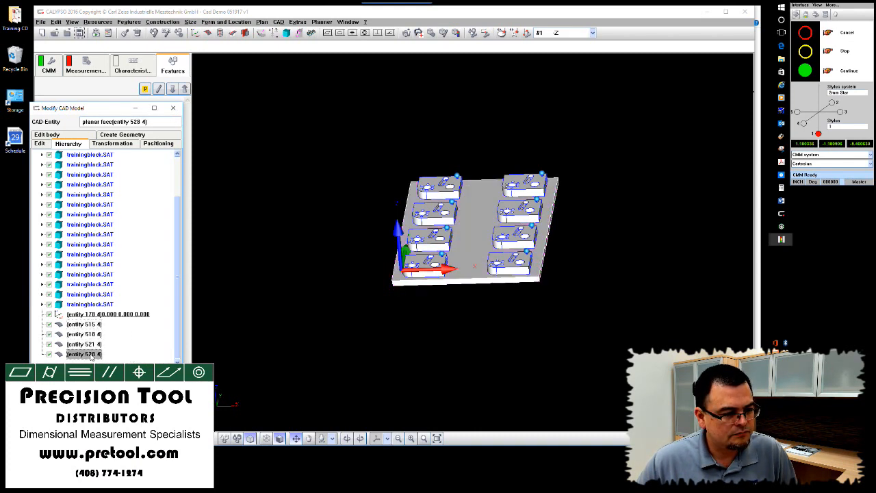
{"action": "left_click", "coordinate": [82, 327], "text": "shift"}
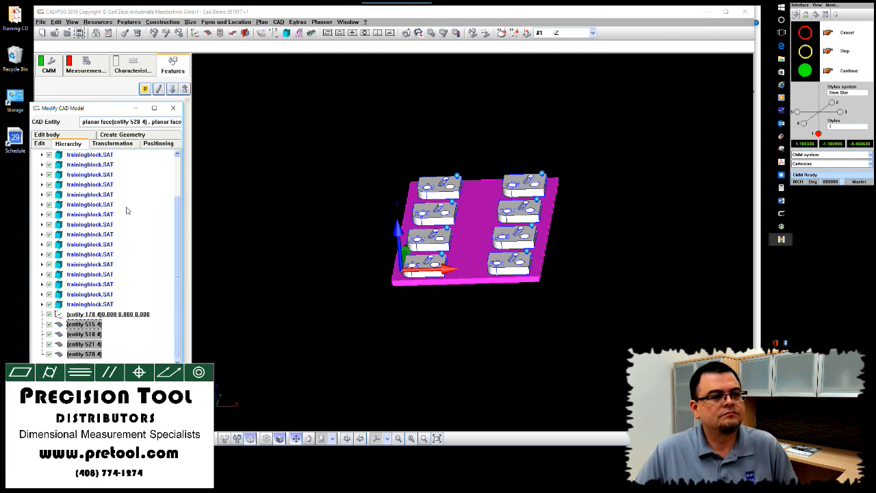
{"action": "left_click", "coordinate": [121, 147]}
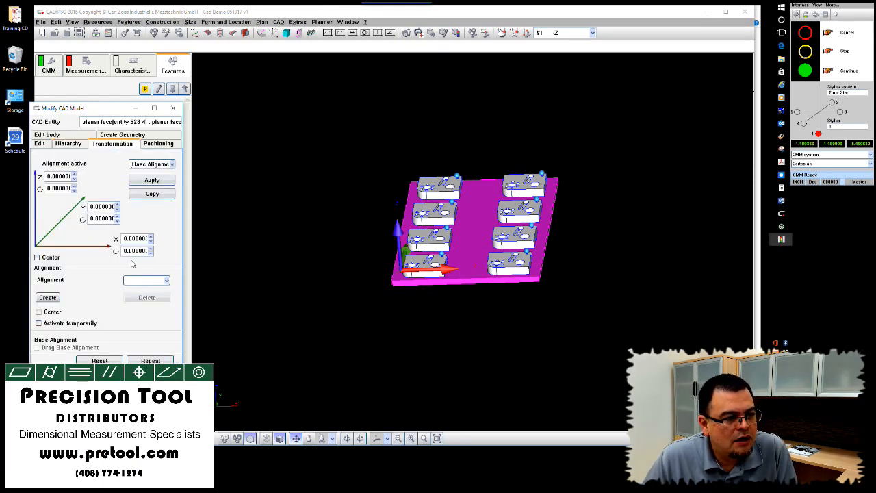
{"action": "mouse_move", "coordinate": [281, 279]}
{"action": "left_mouse_down"}
{"action": "mouse_move", "coordinate": [329, 258]}
{"action": "mouse_move", "coordinate": [332, 240]}
{"action": "mouse_move", "coordinate": [272, 264]}
{"action": "left_mouse_up"}
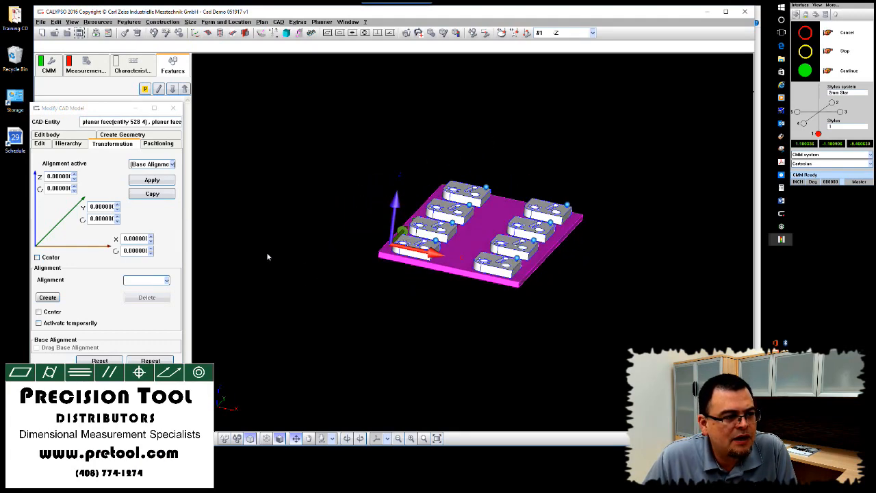
{"action": "double_click", "coordinate": [55, 176]}
{"action": "type", "text": "-1"}
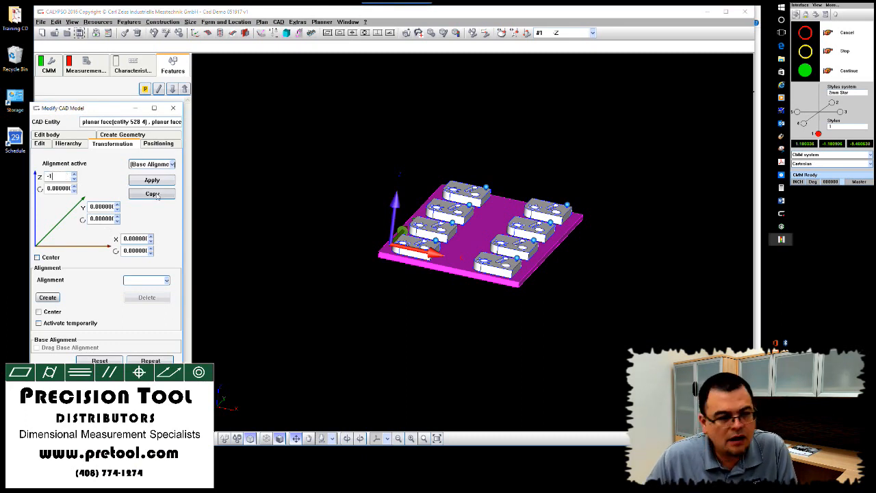
{"action": "left_click", "coordinate": [161, 182]}
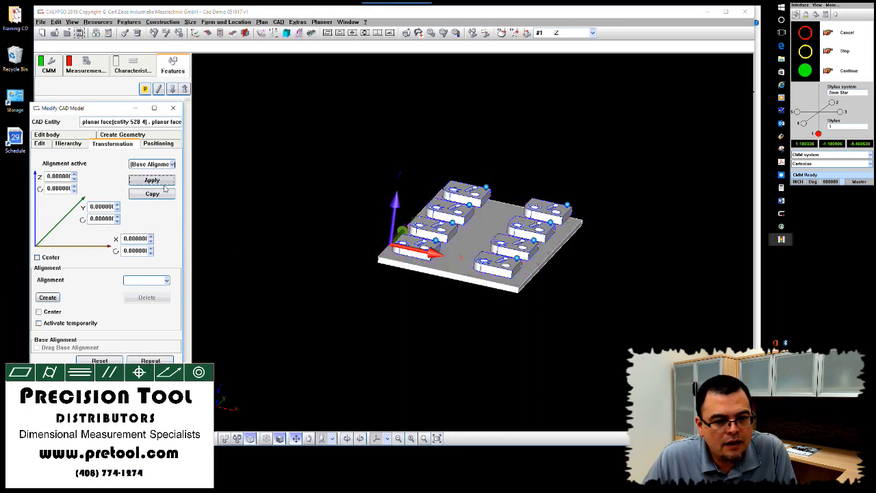
Translate the fixture plate's four planes by 1 in Z.
{"action": "mouse_move", "coordinate": [306, 291]}
{"action": "left_mouse_down"}
{"action": "mouse_move", "coordinate": [304, 267]}
{"action": "mouse_move", "coordinate": [297, 278]}
{"action": "left_mouse_up"}
{"action": "double_click", "coordinate": [58, 176]}
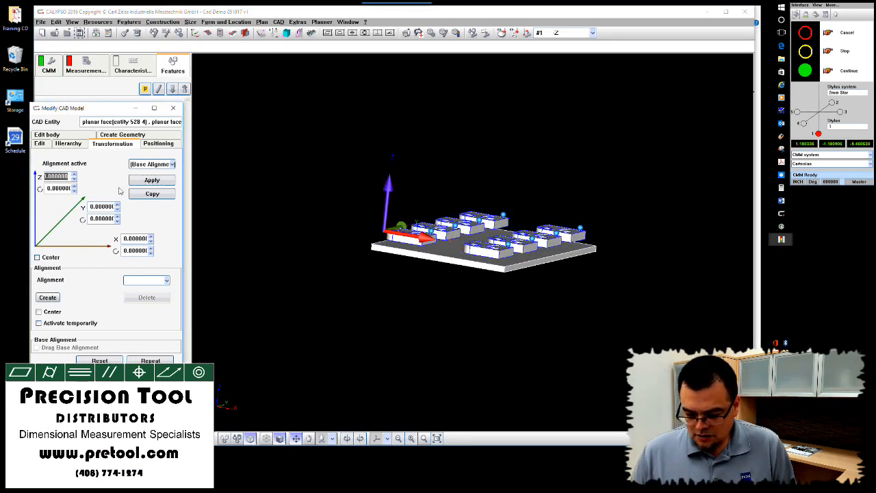
{"action": "type", "text": "1"}
{"action": "left_click", "coordinate": [154, 180]}
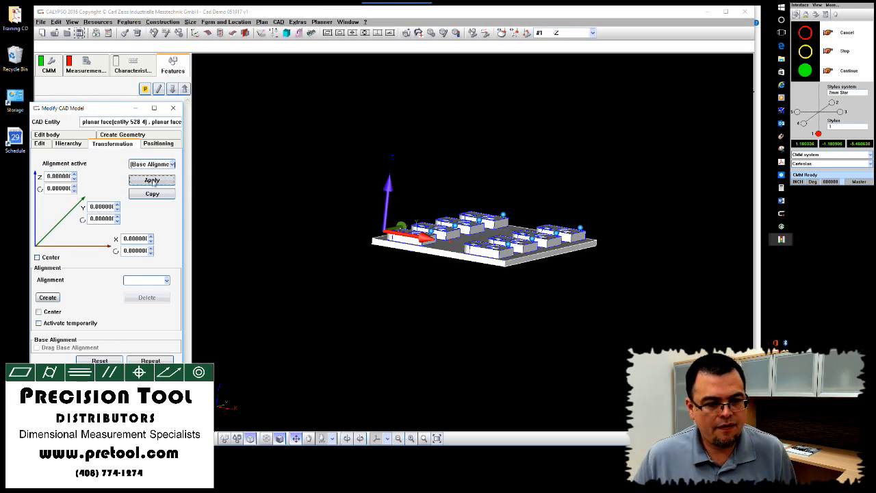
{"action": "middle_click_drag", "start_coordinate": [340, 273], "coordinate": [338, 291]}
{"action": "scroll", "coordinate": [325, 295], "scroll_direction": "down", "scroll_amount": 3}
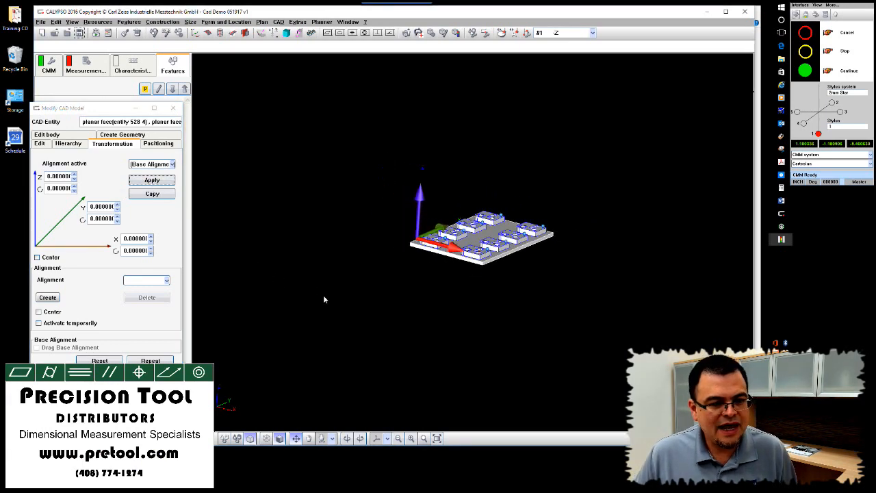
{"action": "scroll", "coordinate": [406, 318], "scroll_direction": "up", "scroll_amount": 3}
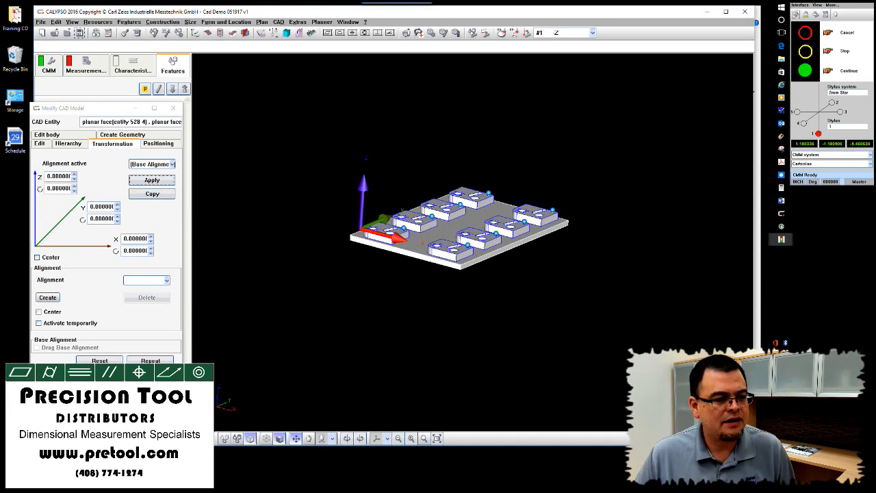
Close the CAD modification dialog, reopen the stylus system simulation and open the CAD model positioning settings.
{"action": "left_click", "coordinate": [107, 382]}
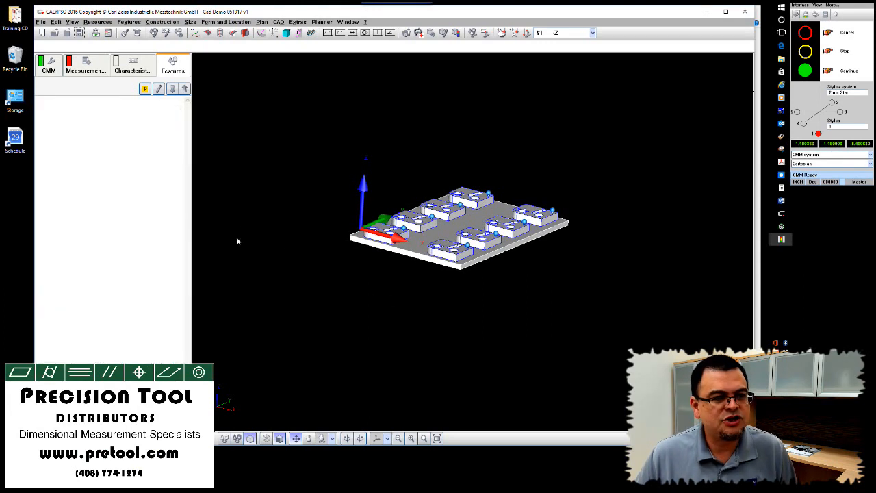
{"action": "left_click", "coordinate": [280, 23]}
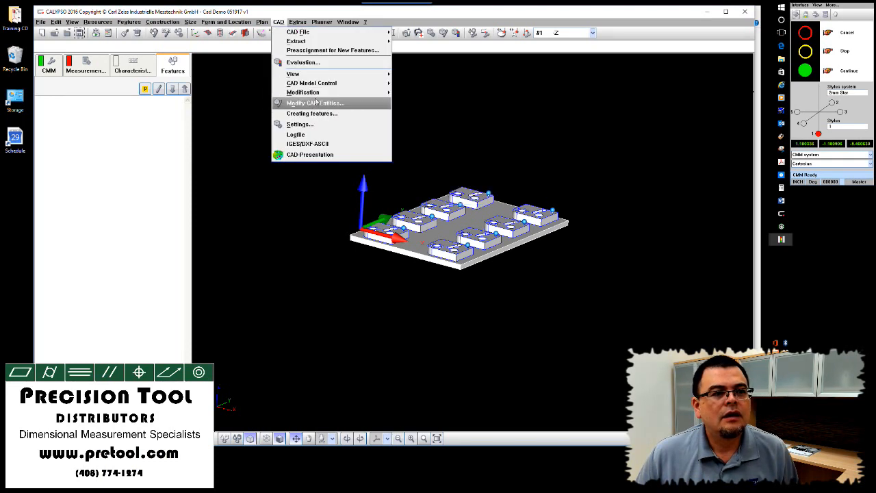
{"action": "left_click", "coordinate": [229, 117]}
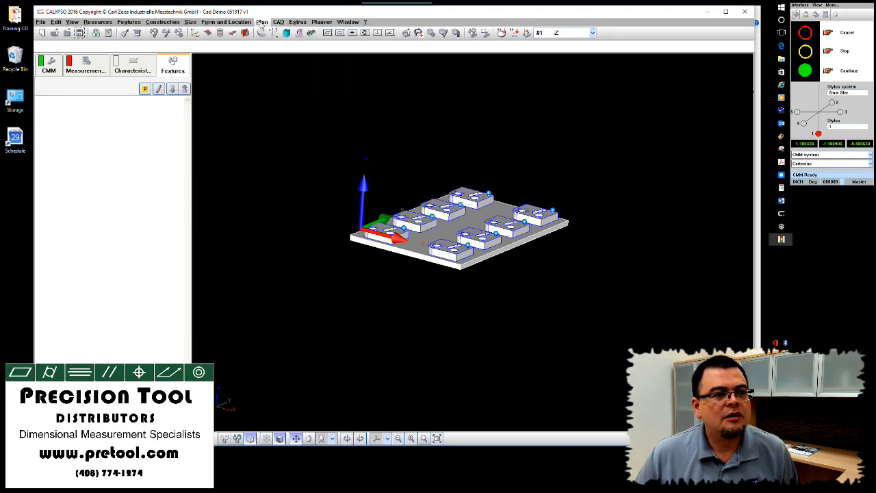
{"action": "left_click", "coordinate": [279, 22]}
{"action": "mouse_move", "coordinate": [322, 23]}
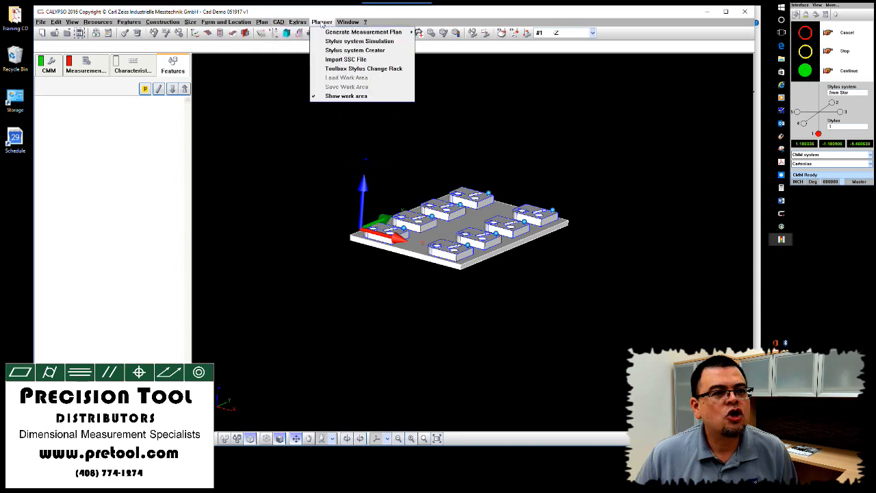
{"action": "left_click", "coordinate": [342, 42]}
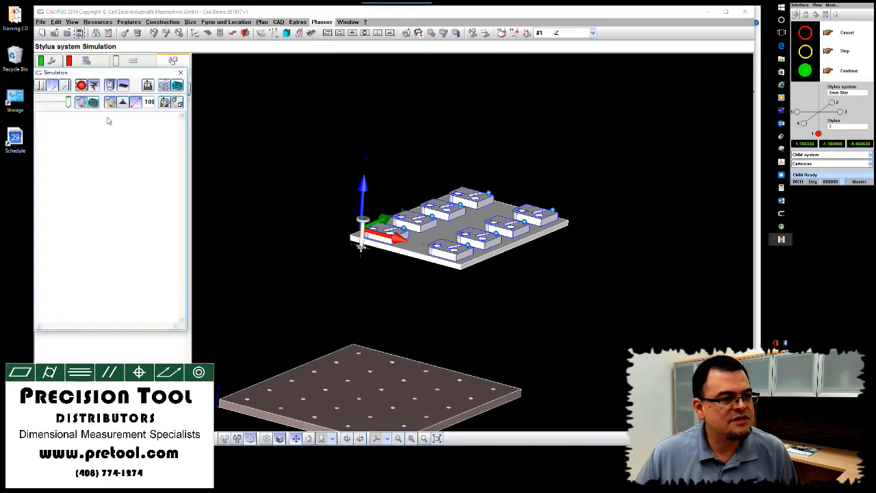
{"action": "left_click_drag", "start_coordinate": [220, 221], "coordinate": [193, 149]}
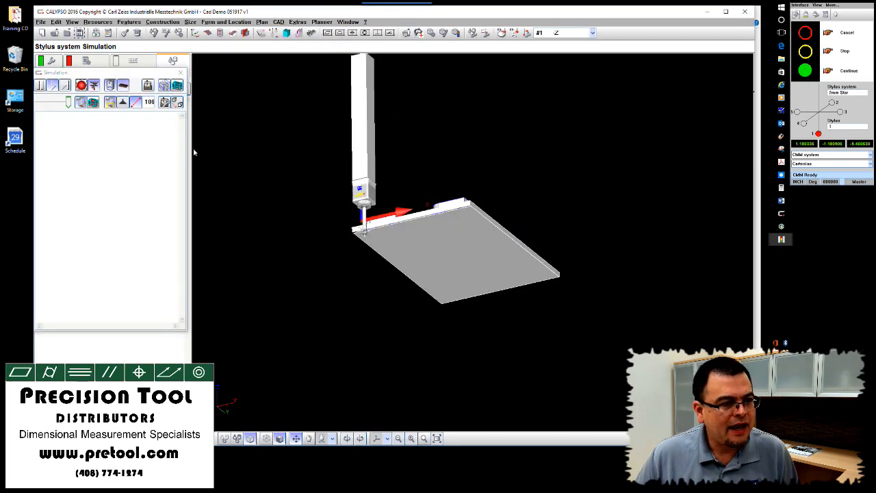
{"action": "left_click", "coordinate": [176, 102]}
Pick individual training blocks on the fixture plate as the entity for positioning.
{"action": "left_click_drag", "start_coordinate": [287, 220], "coordinate": [290, 252]}
{"action": "left_click_drag", "start_coordinate": [327, 296], "coordinate": [451, 313]}
{"action": "left_click", "coordinate": [431, 269]}
{"action": "left_click_drag", "start_coordinate": [461, 235], "coordinate": [457, 229]}
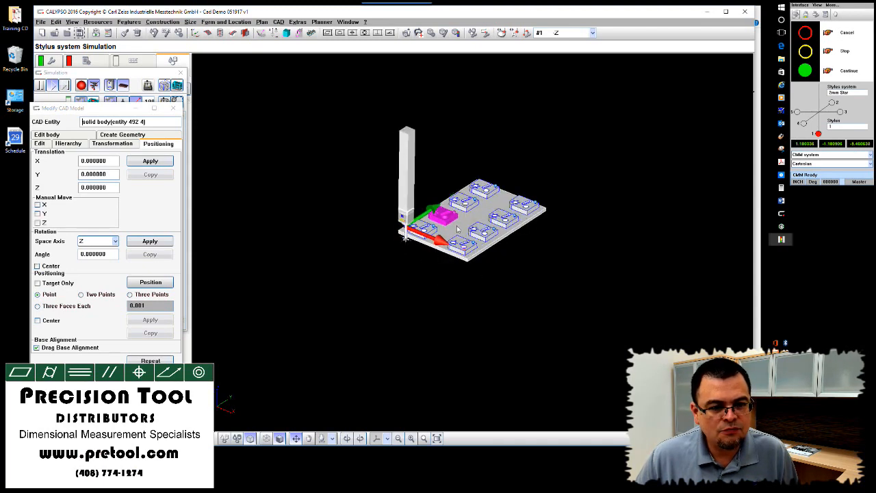
{"action": "left_click", "coordinate": [481, 230]}
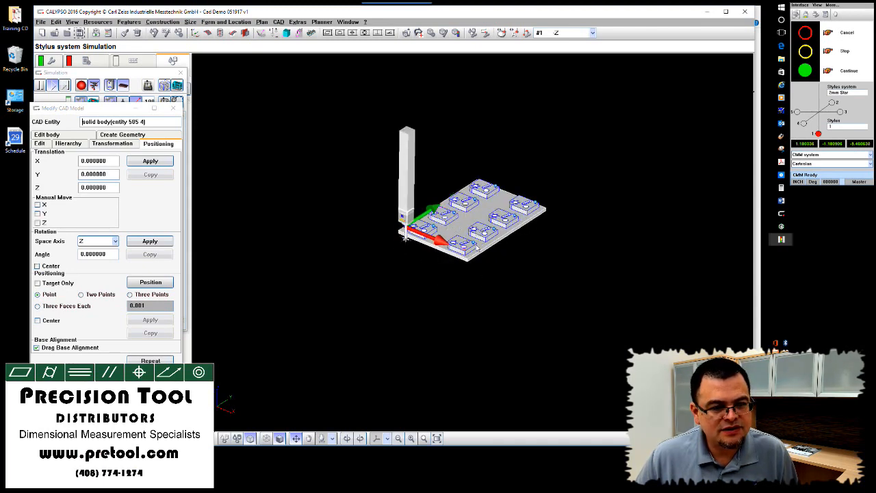
{"action": "scroll", "coordinate": [487, 275], "scroll_direction": "up", "scroll_amount": 5}
{"action": "left_click_drag", "start_coordinate": [489, 309], "coordinate": [495, 295]}
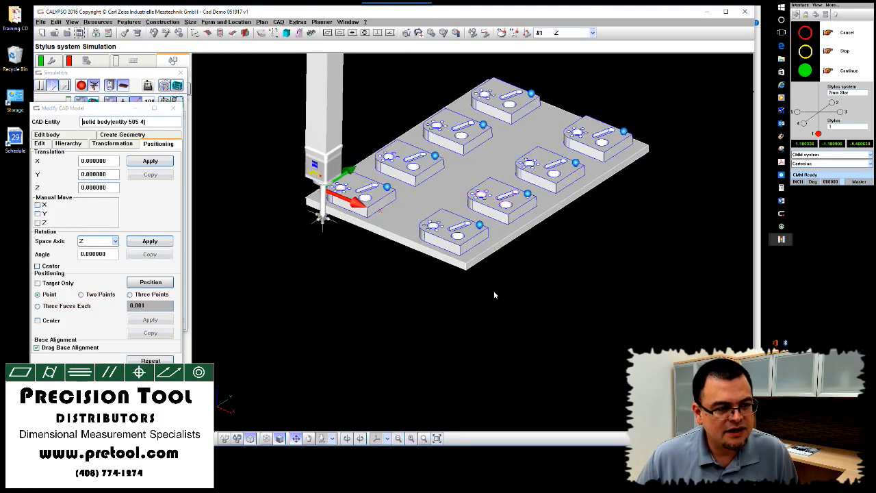
Select the fixture plate's four plane entities, 515 through 528, in the CAD hierarchy.
{"action": "left_click", "coordinate": [68, 143]}
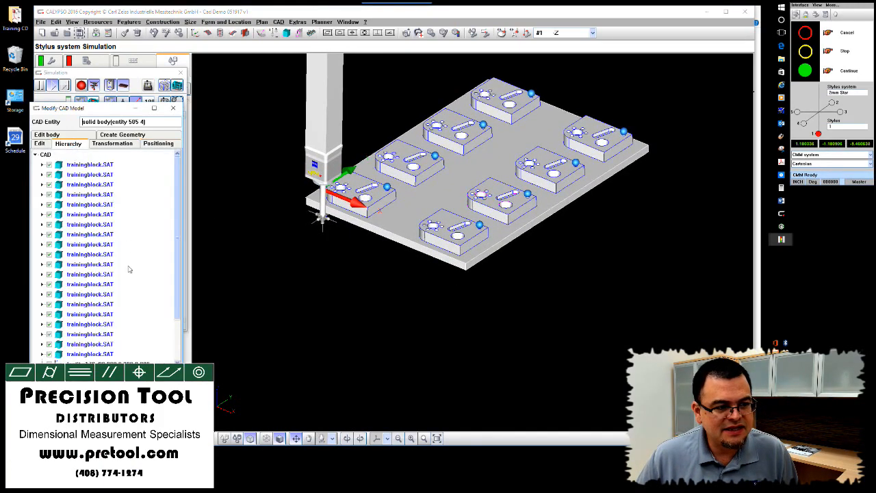
{"action": "left_click", "coordinate": [85, 324]}
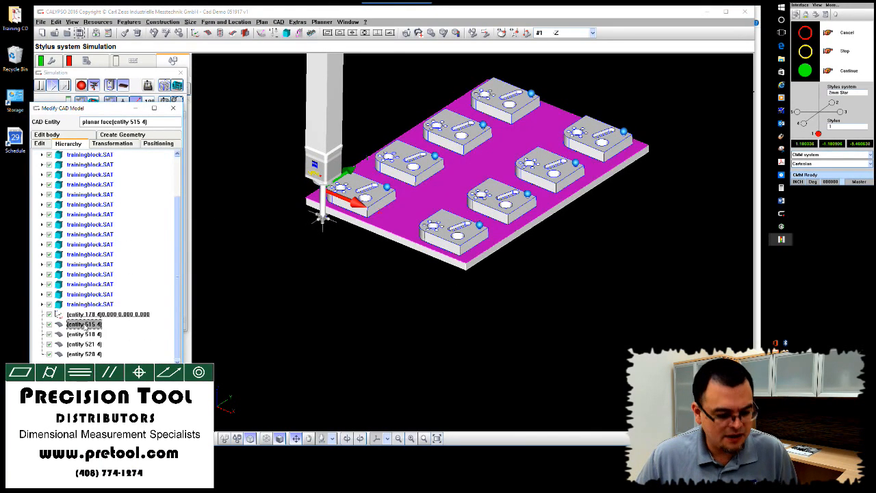
{"action": "left_click", "coordinate": [85, 354], "text": "shift"}
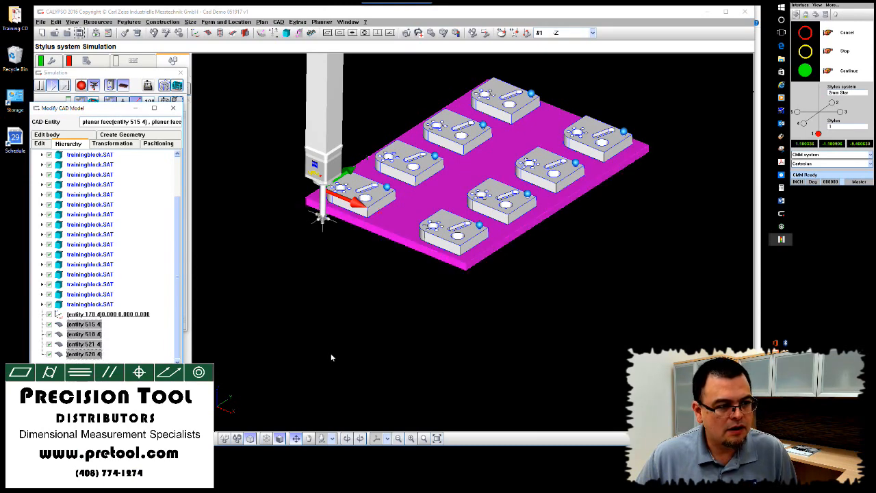
{"action": "scroll", "coordinate": [325, 286], "scroll_direction": "up", "scroll_amount": 3}
{"action": "middle_click_drag", "start_coordinate": [324, 284], "coordinate": [325, 340]}
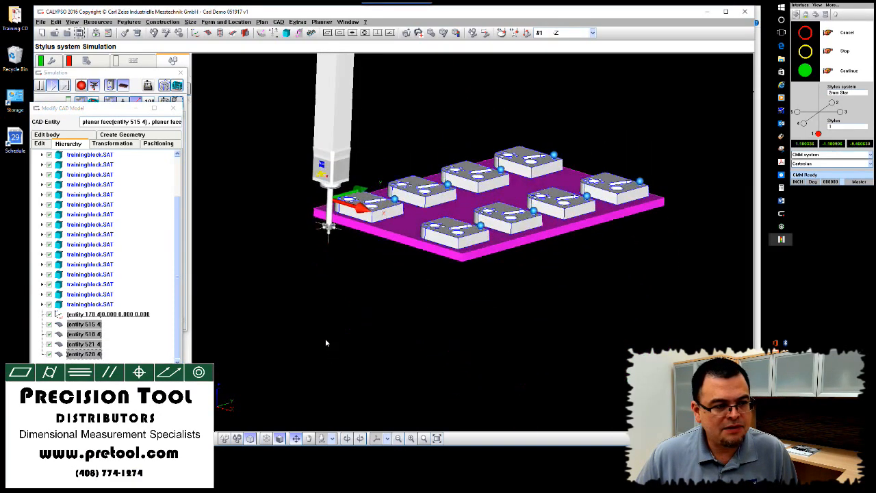
Select the entire assembly in the CAD hierarchy, from the first trainingblock.SAT through plane entity 528.
{"action": "left_click", "coordinate": [150, 328]}
{"action": "scroll", "coordinate": [145, 280], "scroll_direction": "up", "scroll_amount": 2}
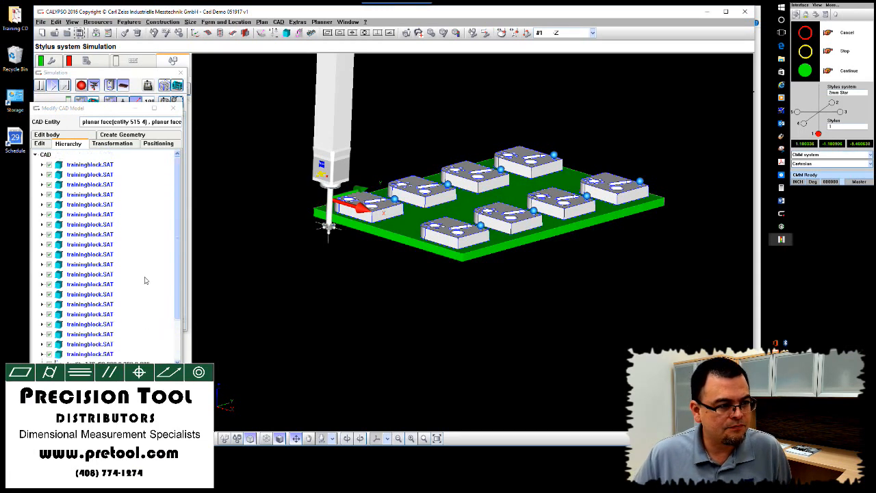
{"action": "left_click", "coordinate": [89, 165]}
{"action": "scroll", "coordinate": [140, 235], "scroll_direction": "down", "scroll_amount": 2}
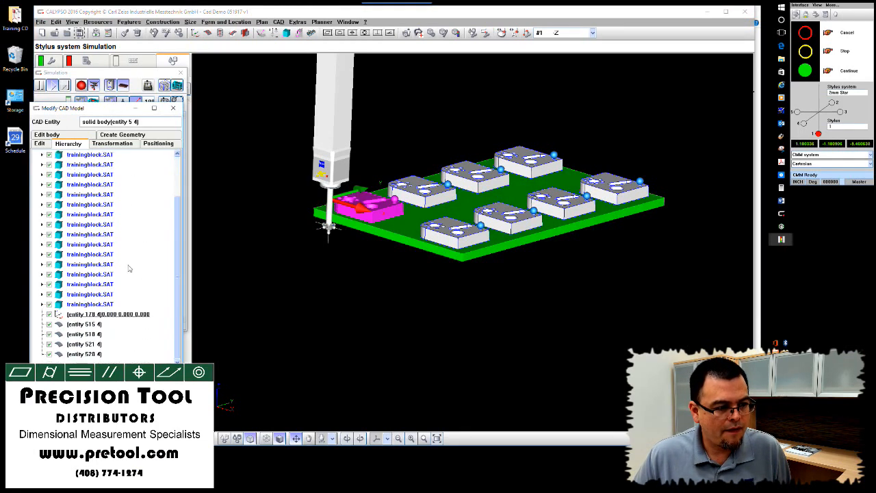
{"action": "left_click", "coordinate": [83, 355], "text": "shift"}
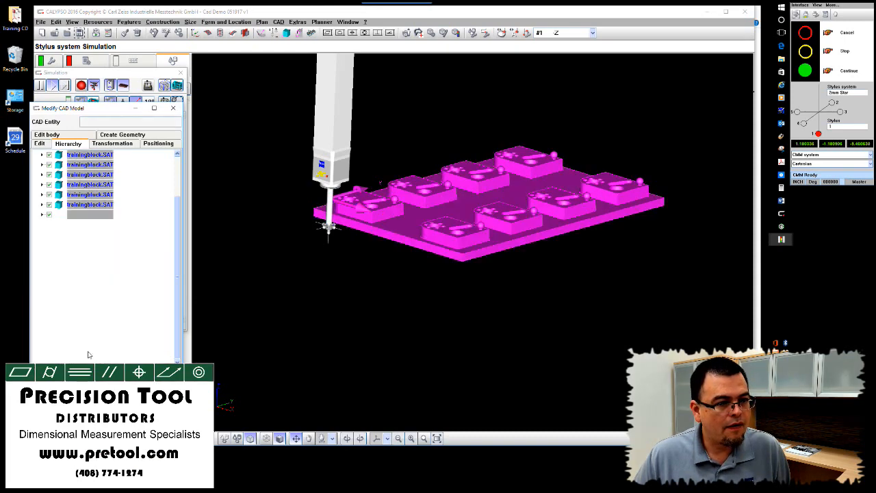
Open the positioning settings for the selected assembly and show the CMM table in the simulation.
{"action": "left_click_drag", "start_coordinate": [269, 348], "coordinate": [275, 309]}
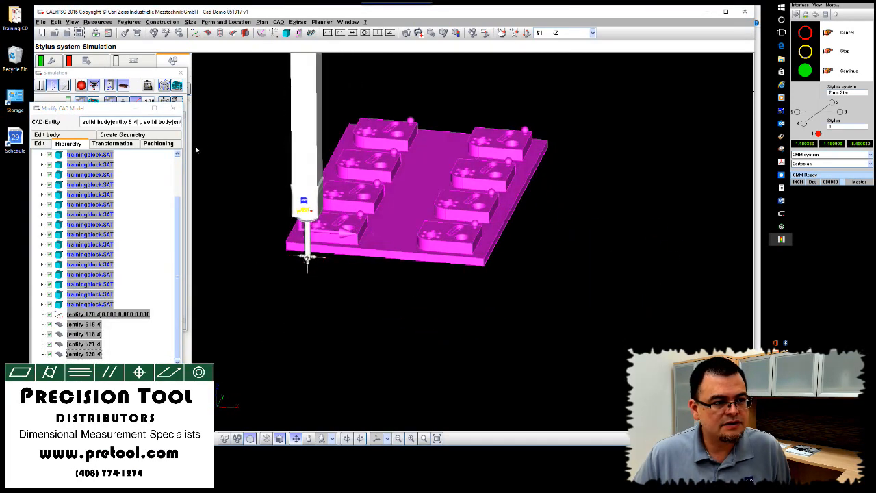
{"action": "left_click", "coordinate": [164, 145]}
{"action": "left_click_drag", "start_coordinate": [299, 314], "coordinate": [360, 323]}
{"action": "scroll", "coordinate": [361, 324], "scroll_direction": "down", "scroll_amount": 5}
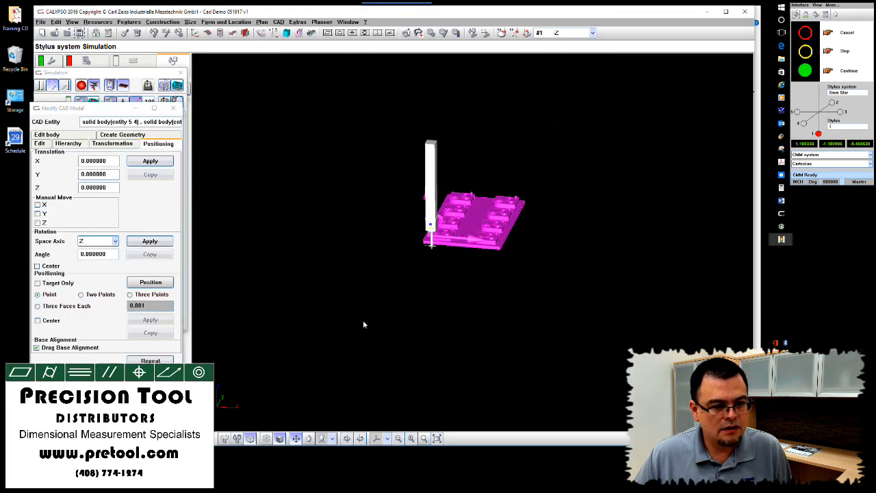
{"action": "mouse_move", "coordinate": [362, 324]}
{"action": "middle_mouse_down"}
{"action": "mouse_move", "coordinate": [368, 287]}
{"action": "mouse_move", "coordinate": [355, 318]}
{"action": "middle_mouse_up"}
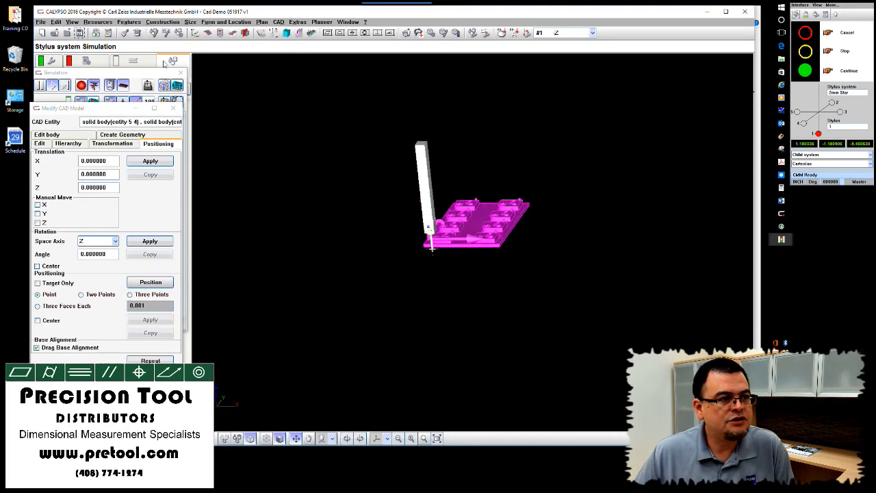
{"action": "left_click", "coordinate": [127, 73]}
{"action": "left_click", "coordinate": [123, 85]}
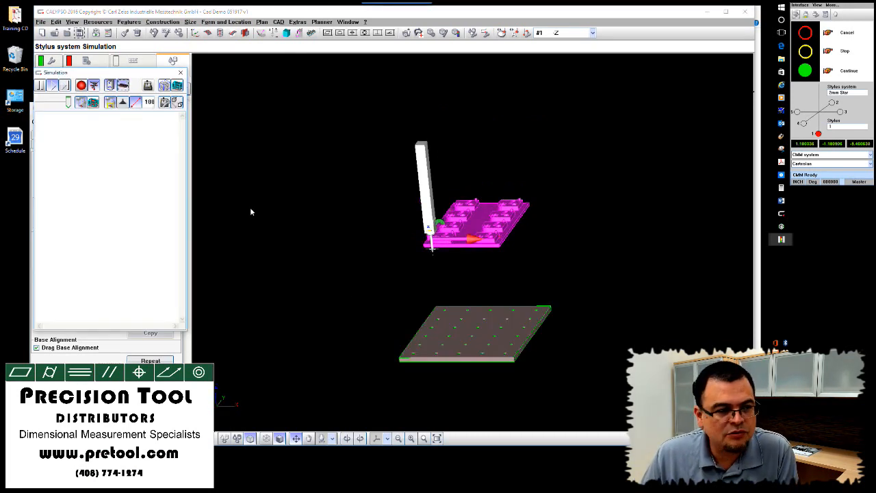
{"action": "left_click", "coordinate": [103, 366]}
{"action": "left_click_drag", "start_coordinate": [278, 329], "coordinate": [336, 291]}
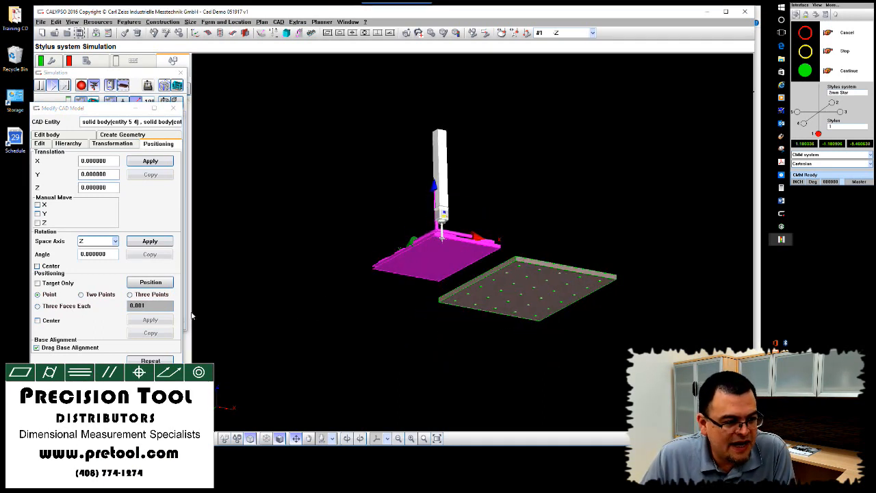
Try to position the assembly by matching a point on the fixture plate's underside to a point on the CMM table's top surface.
{"action": "left_click", "coordinate": [164, 282]}
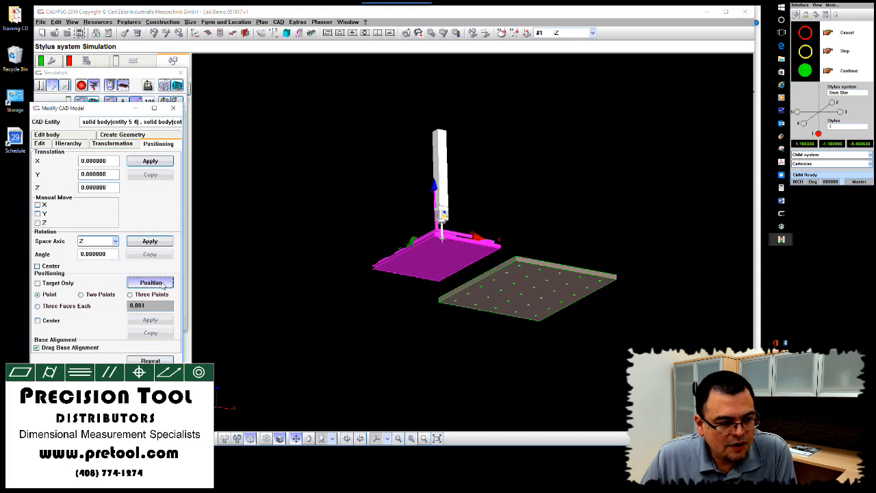
{"action": "left_click", "coordinate": [433, 260]}
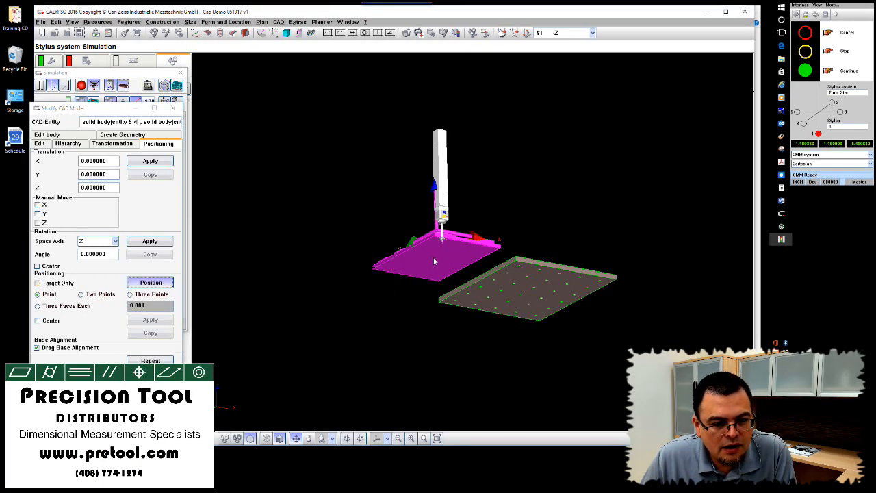
{"action": "scroll", "coordinate": [541, 222], "scroll_direction": "up", "scroll_amount": 5}
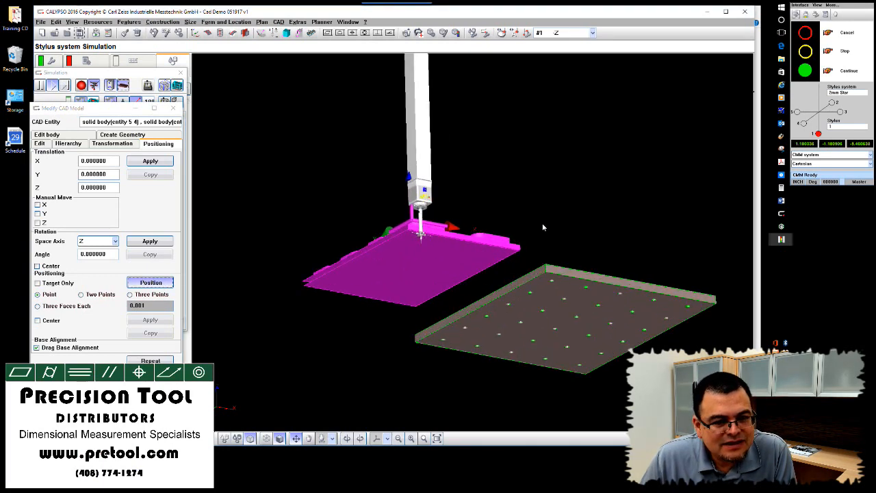
{"action": "left_click", "coordinate": [355, 305]}
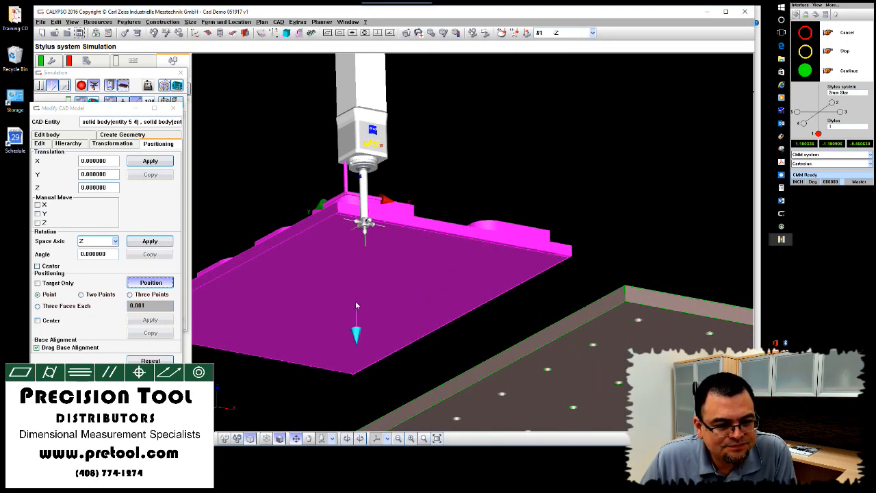
{"action": "middle_click_drag", "start_coordinate": [576, 289], "coordinate": [568, 346]}
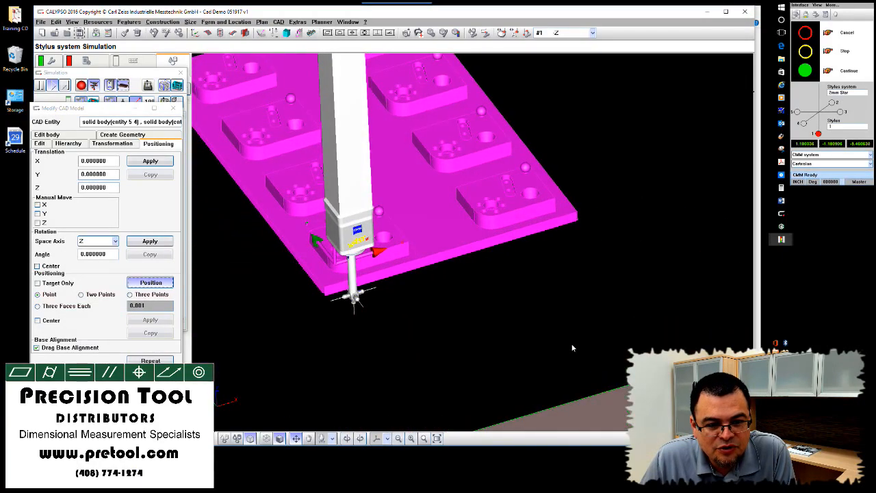
{"action": "right_click_drag", "start_coordinate": [573, 346], "coordinate": [462, 88]}
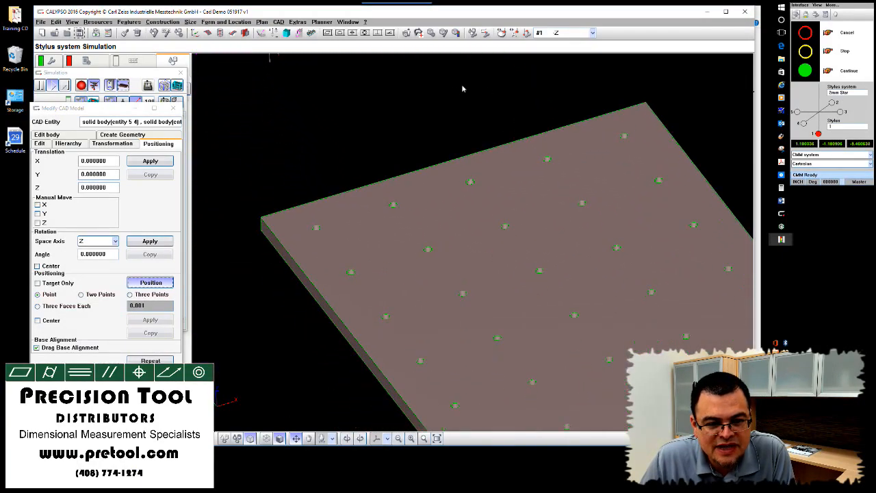
{"action": "scroll", "coordinate": [558, 245], "scroll_direction": "down", "scroll_amount": 2}
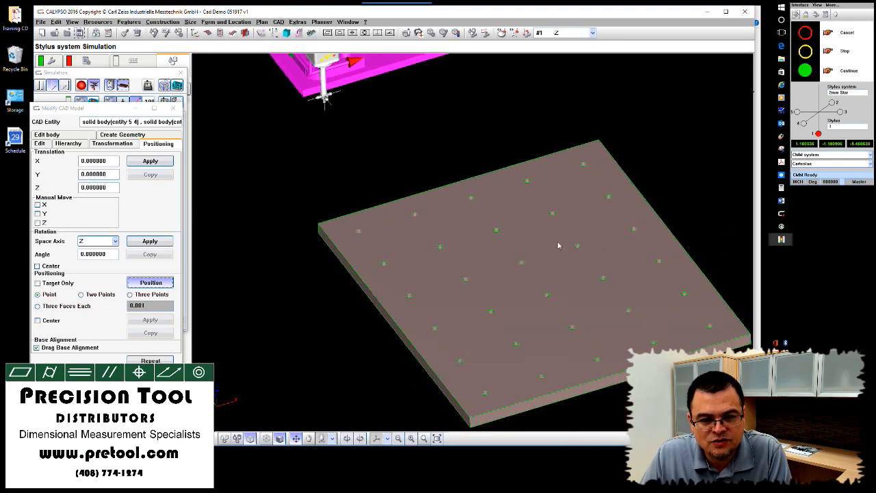
{"action": "left_click", "coordinate": [562, 221]}
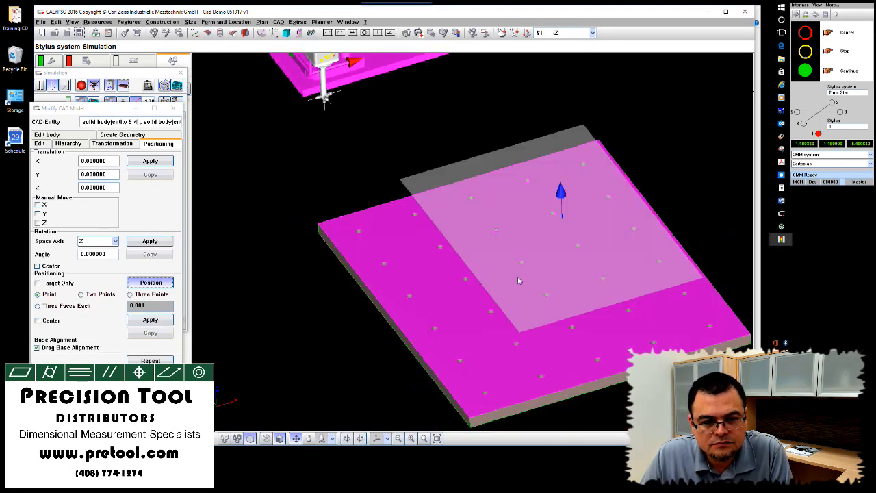
{"action": "left_click_drag", "start_coordinate": [570, 288], "coordinate": [586, 272]}
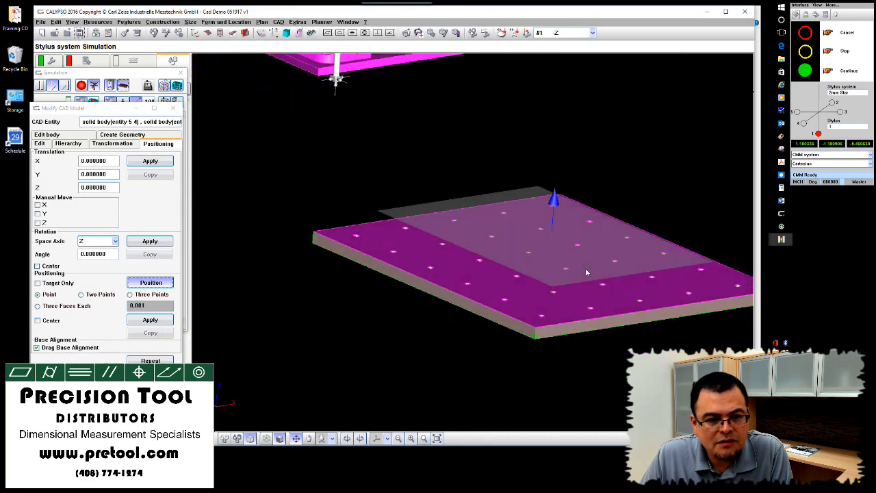
{"action": "left_click", "coordinate": [151, 319]}
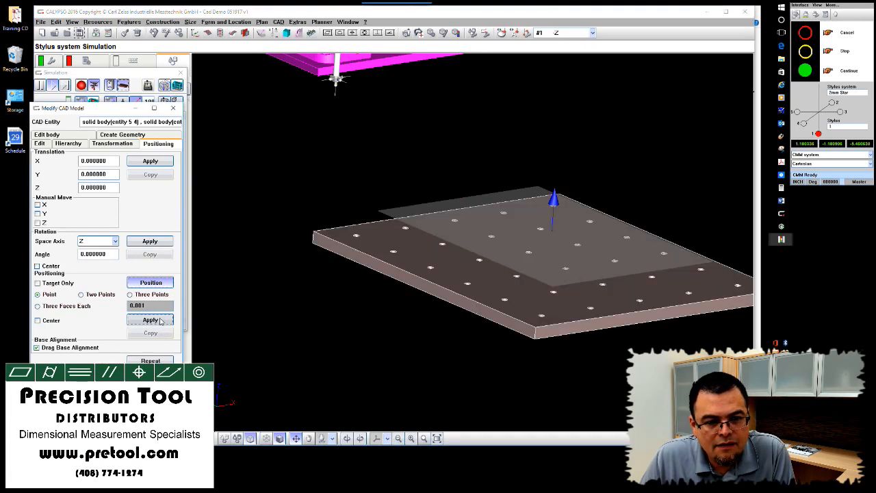
{"action": "left_click_drag", "start_coordinate": [319, 336], "coordinate": [295, 341]}
{"action": "scroll", "coordinate": [275, 331], "scroll_direction": "down", "scroll_amount": 3}
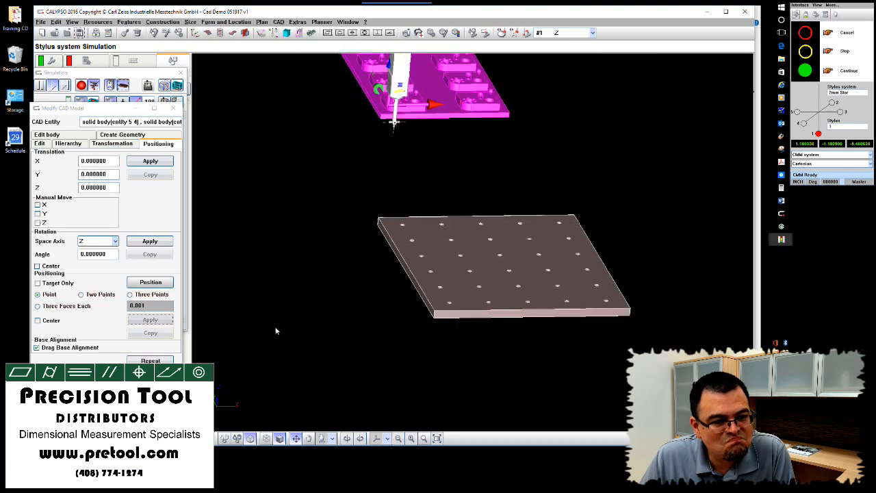
{"action": "left_click_drag", "start_coordinate": [292, 233], "coordinate": [357, 256]}
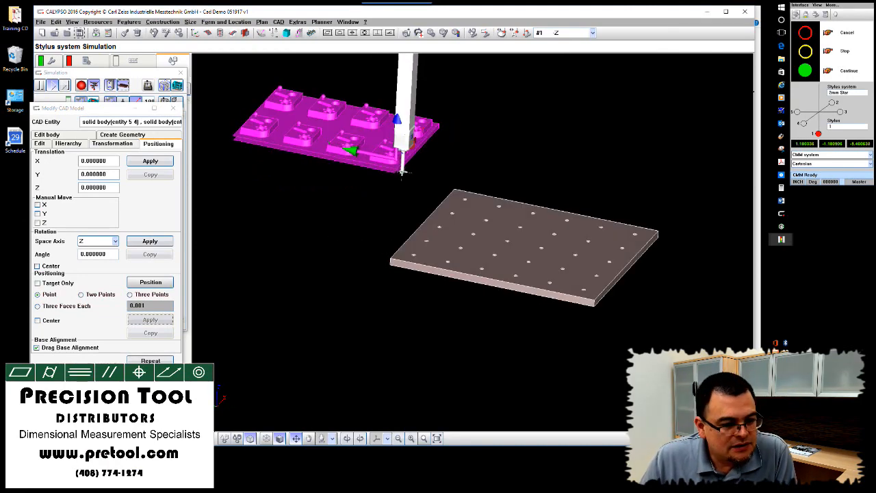
{"action": "left_click", "coordinate": [209, 438]}
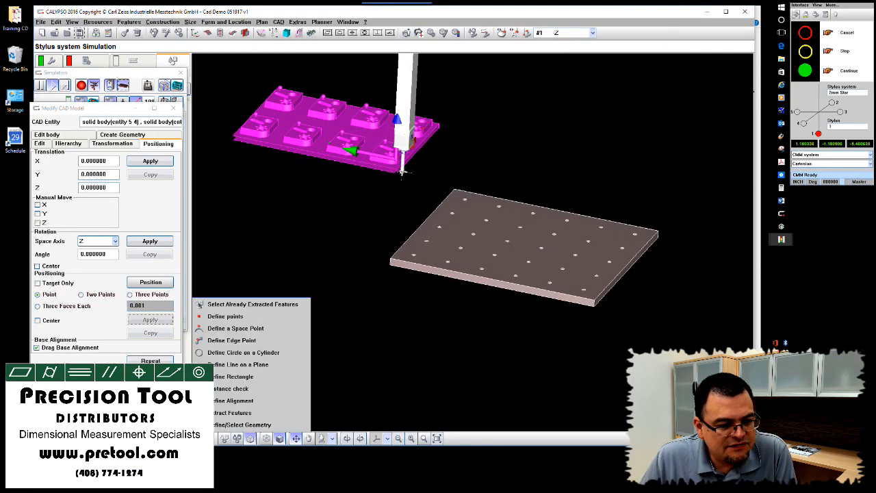
{"action": "left_click", "coordinate": [224, 318]}
{"action": "left_click", "coordinate": [489, 244]}
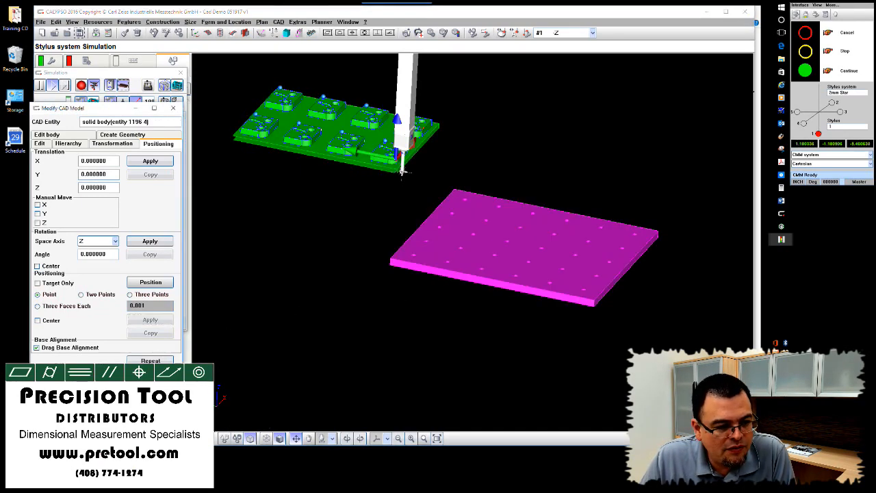
Define a point on the top surface of the CMM table and copy its nominal Z coordinate.
{"action": "left_click", "coordinate": [107, 398]}
{"action": "left_click", "coordinate": [208, 438]}
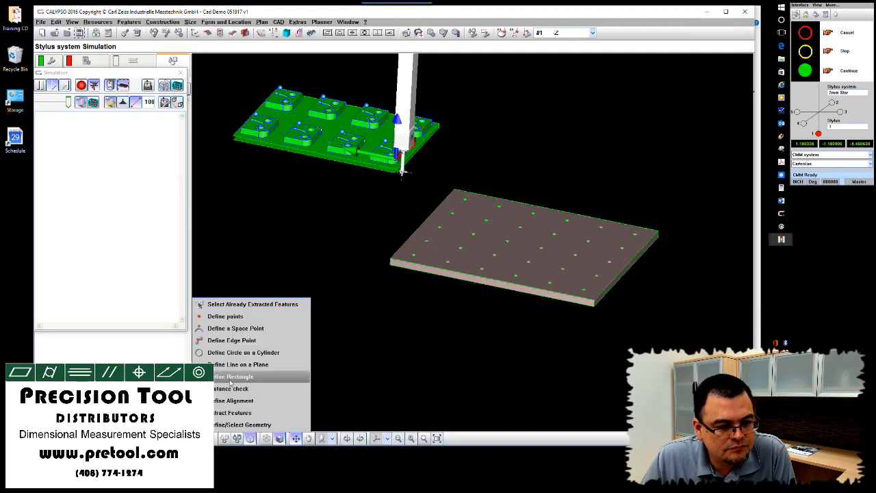
{"action": "left_click", "coordinate": [235, 329]}
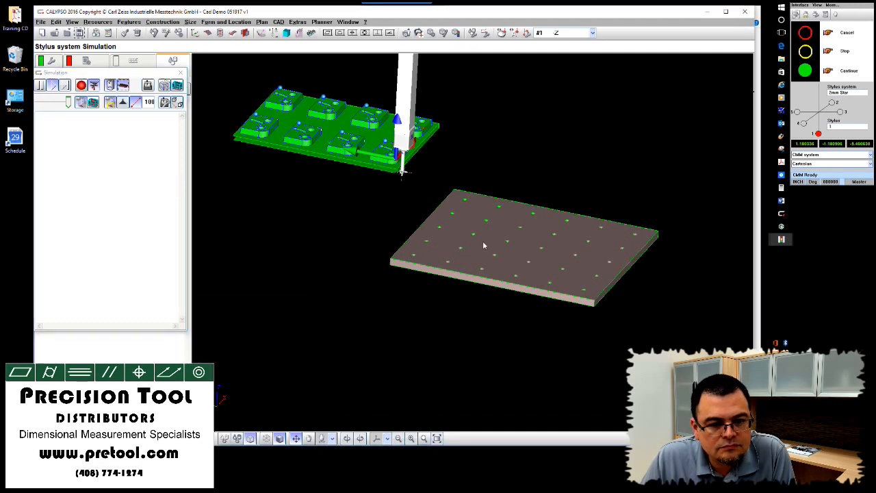
{"action": "left_click", "coordinate": [483, 244]}
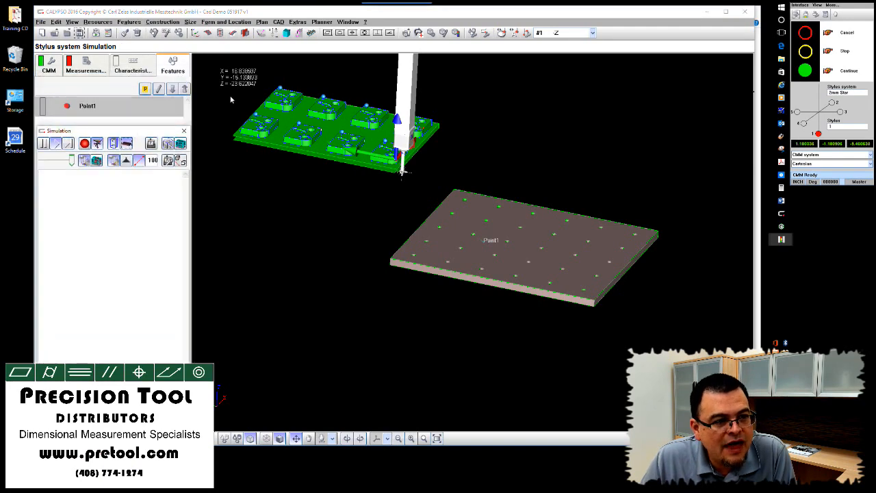
{"action": "double_click", "coordinate": [122, 106]}
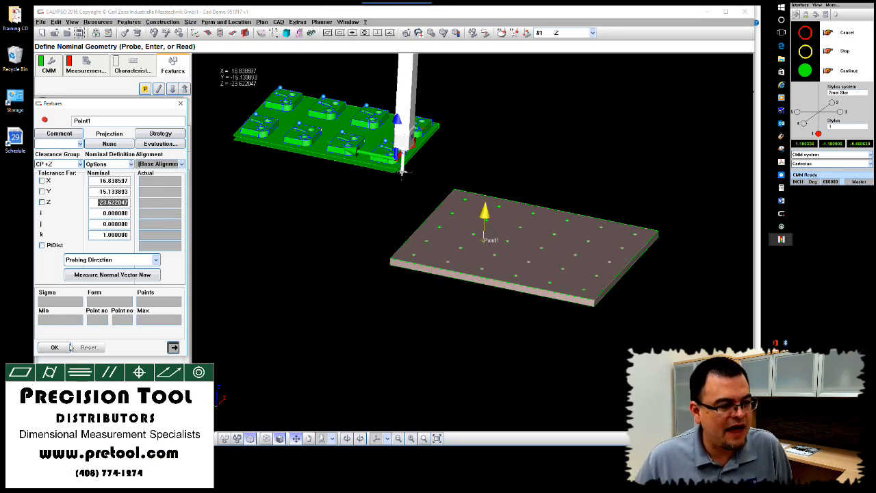
{"action": "left_click", "coordinate": [55, 347]}
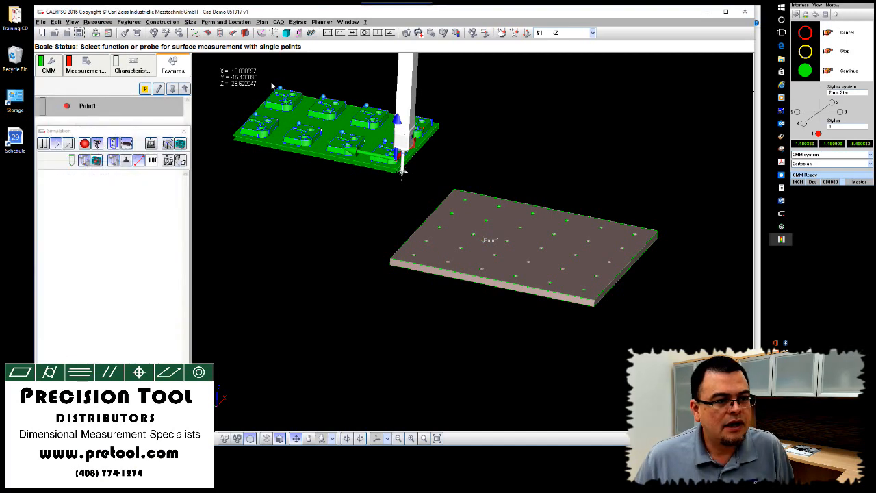
Close the simulation, reopen CAD entity modification and select the whole assembly from the first trainingblock.SAT through plane entity 528.
{"action": "left_click", "coordinate": [183, 130]}
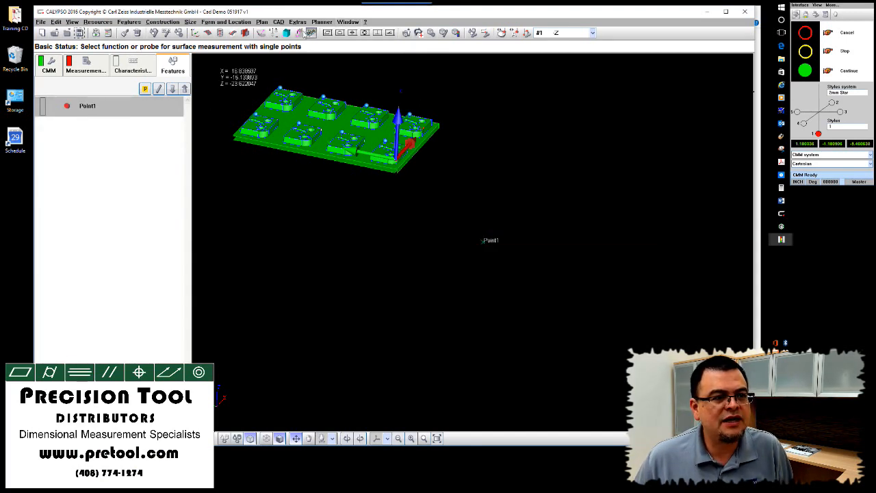
{"action": "left_click", "coordinate": [278, 22]}
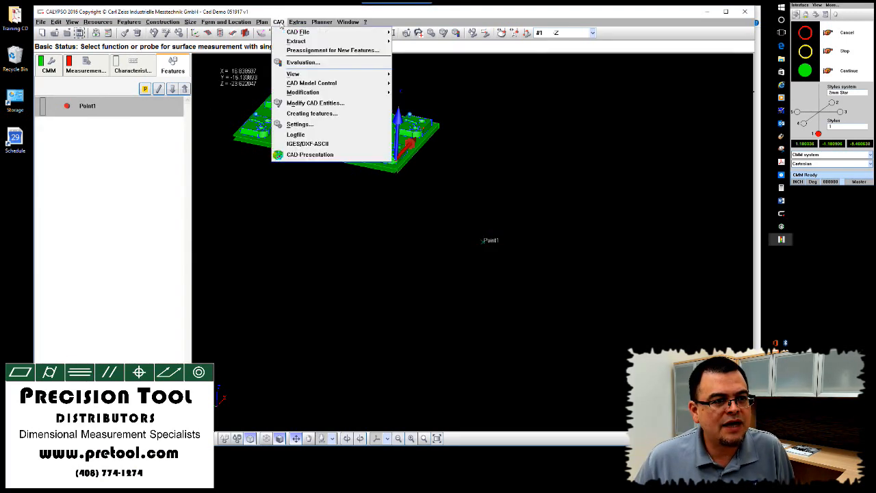
{"action": "left_click", "coordinate": [311, 103]}
{"action": "left_click", "coordinate": [157, 144]}
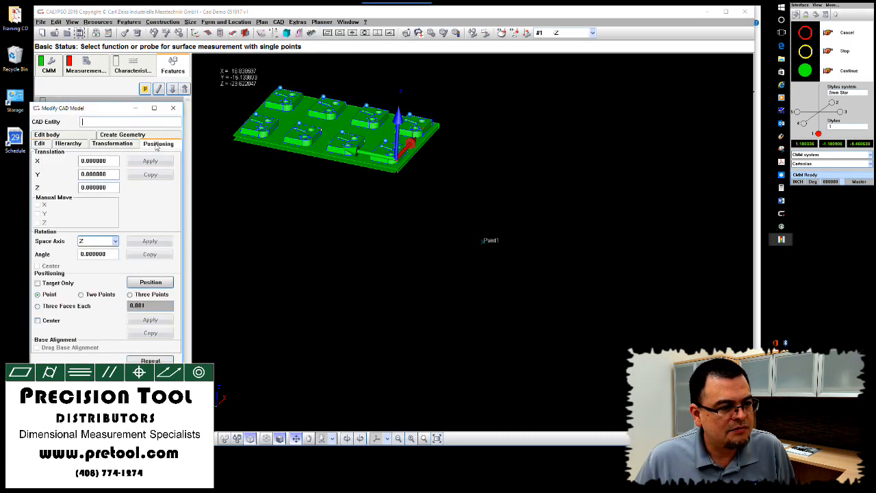
{"action": "left_click", "coordinate": [68, 143]}
{"action": "left_click", "coordinate": [87, 164]}
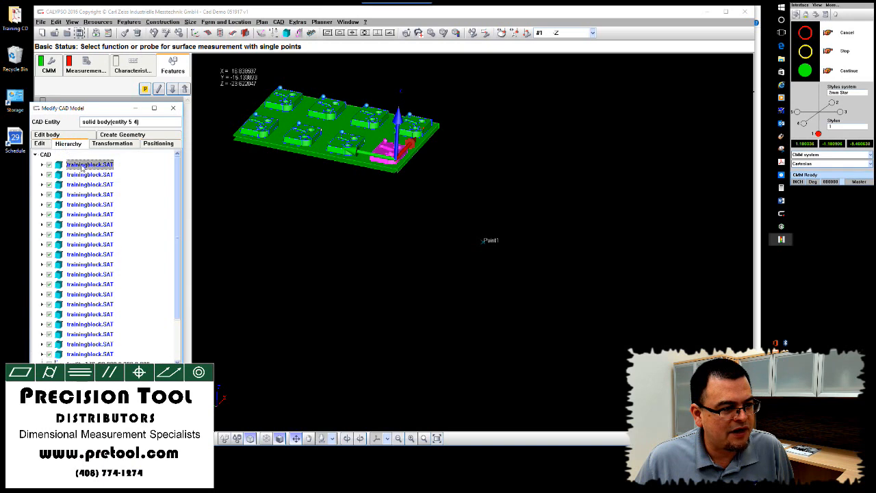
{"action": "left_click", "coordinate": [84, 353], "text": "shift"}
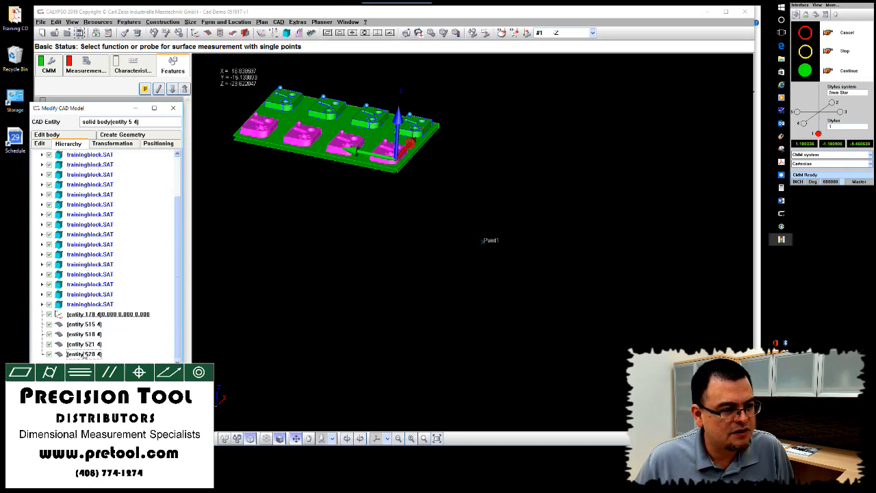
Translate the selected assembly by -23.622047 in Z and close the CAD modification dialog.
{"action": "left_click", "coordinate": [158, 144]}
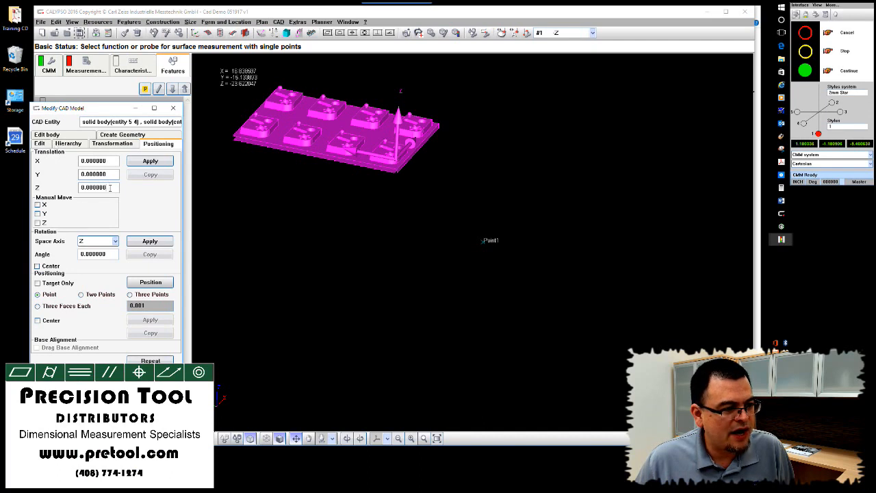
{"action": "type", "text": "-23.622047"}
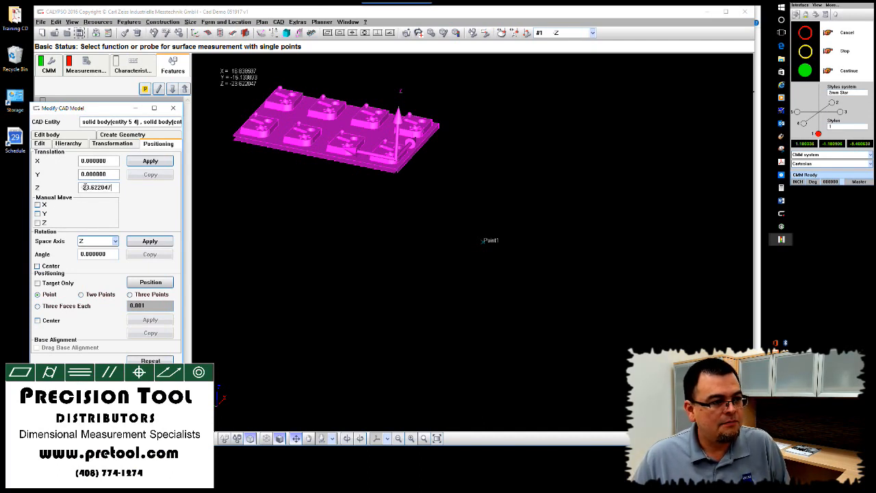
{"action": "left_click", "coordinate": [162, 164]}
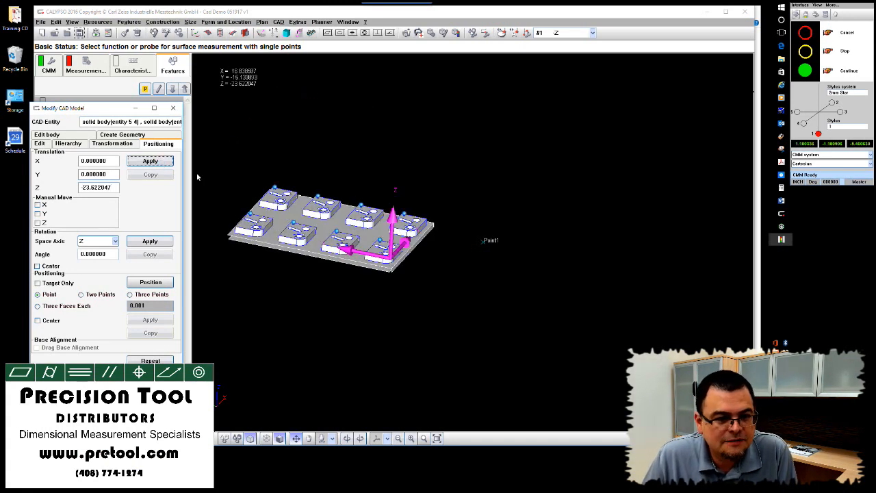
{"action": "middle_click_drag", "start_coordinate": [439, 341], "coordinate": [369, 330]}
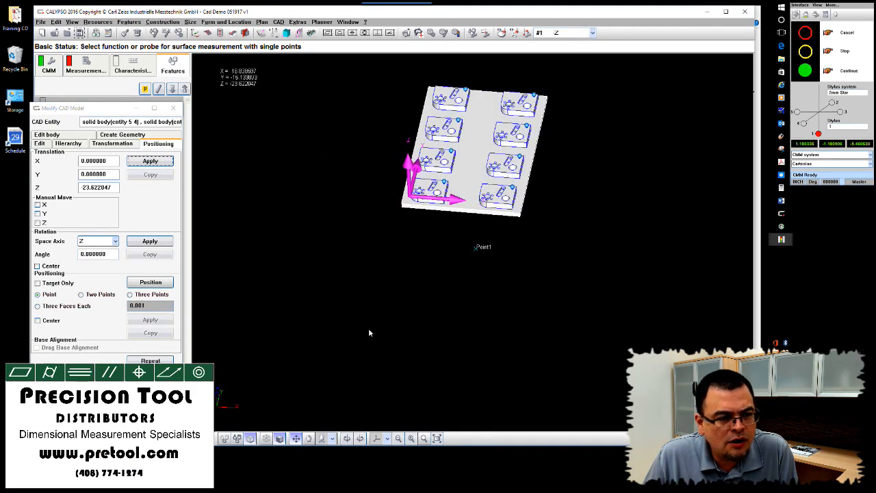
{"action": "scroll", "coordinate": [368, 329], "scroll_direction": "up", "scroll_amount": 2}
{"action": "middle_click_drag", "start_coordinate": [337, 271], "coordinate": [319, 317]}
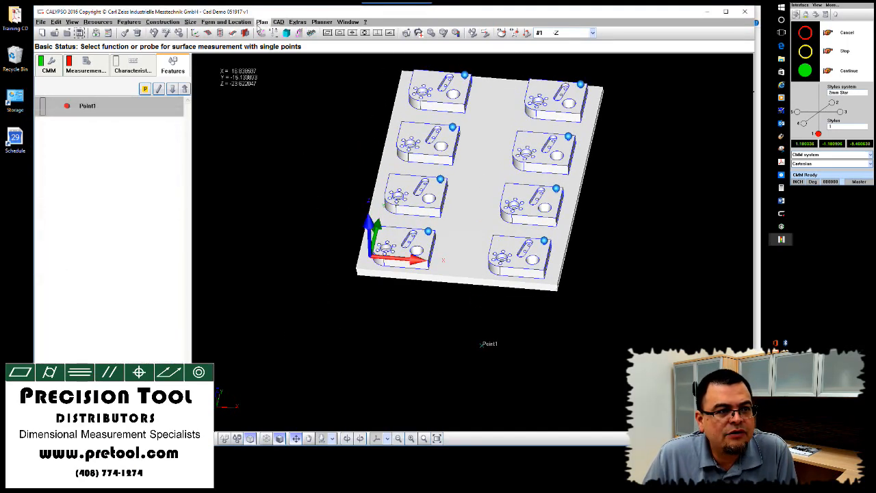
Show the CMM in the stylus system simulation, check the assembly's position relative to the table, and close the simulation.
{"action": "left_click", "coordinate": [322, 22]}
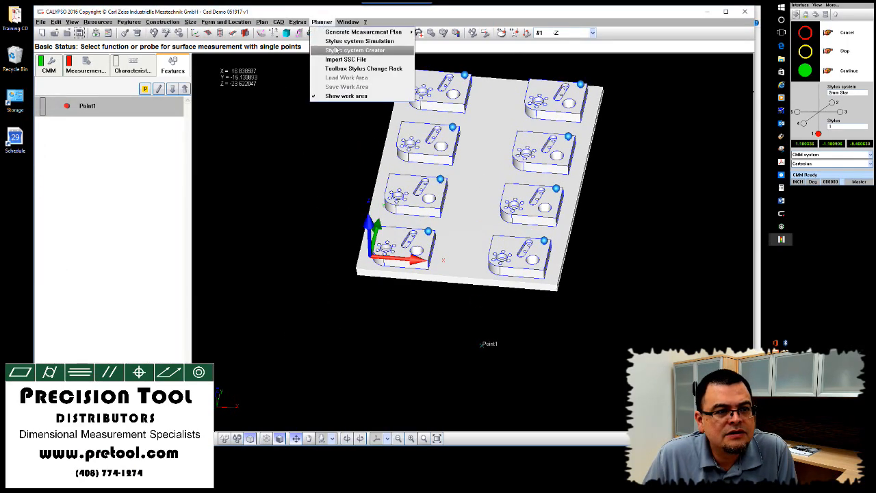
{"action": "left_click", "coordinate": [335, 40]}
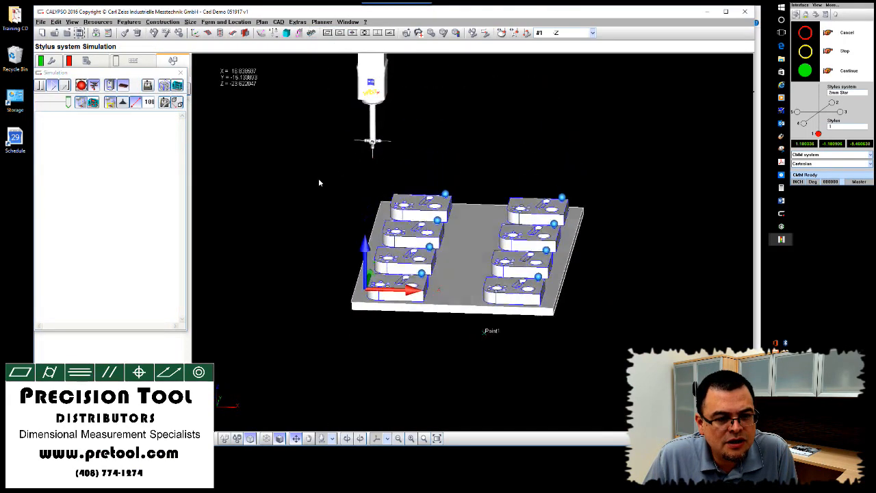
{"action": "left_click", "coordinate": [147, 86]}
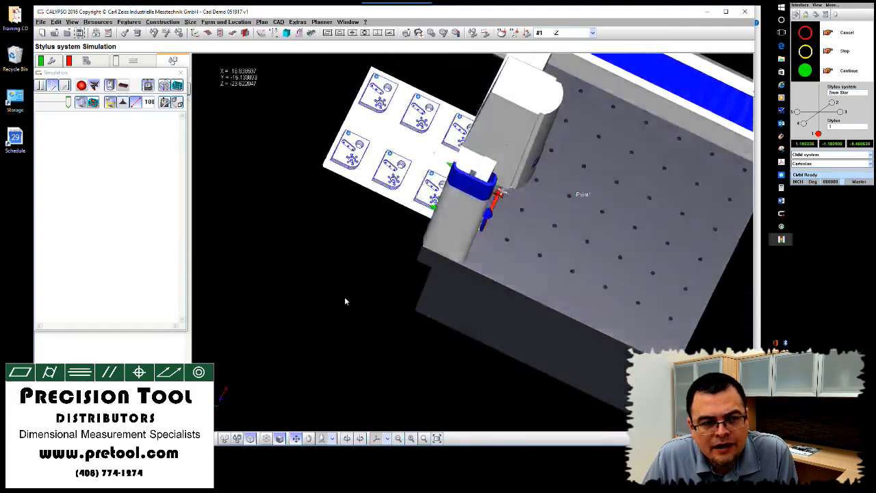
{"action": "left_click", "coordinate": [181, 72]}
Reopen CAD entity modification and select the whole assembly in the hierarchy, through the last plane, entity 528.
{"action": "left_click", "coordinate": [279, 22]}
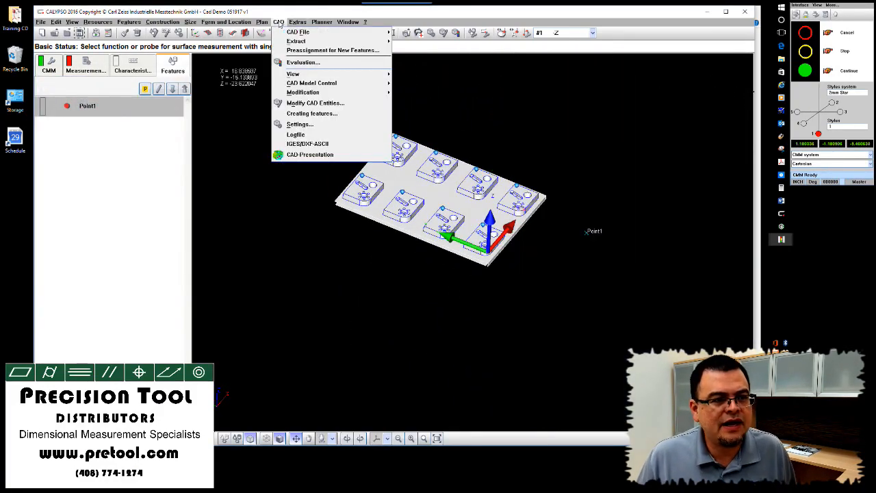
{"action": "left_click", "coordinate": [308, 103]}
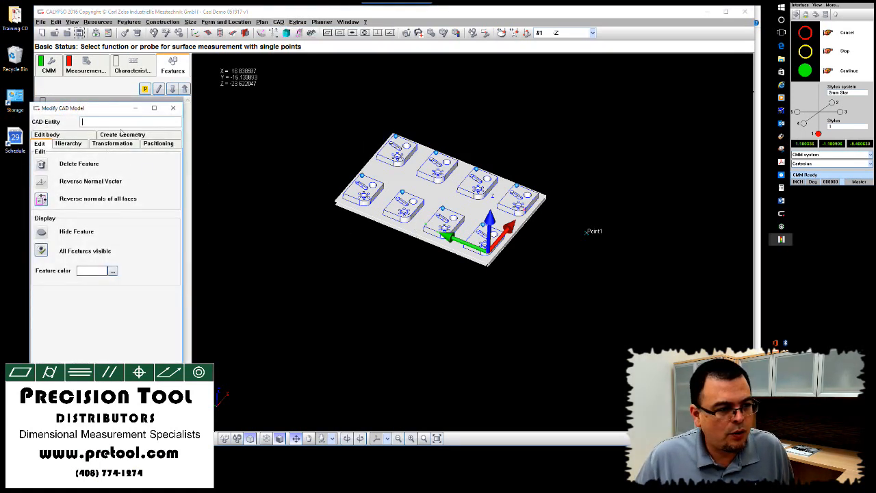
{"action": "left_click", "coordinate": [68, 143]}
{"action": "left_click", "coordinate": [88, 170]}
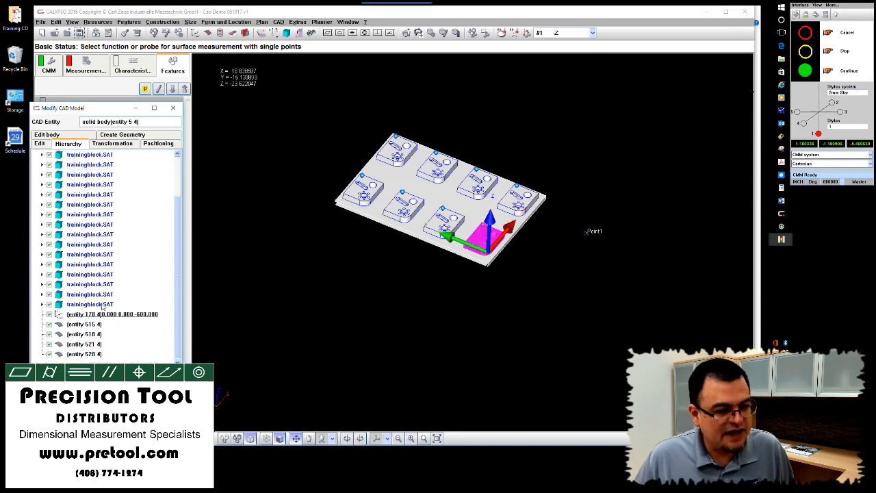
{"action": "left_click", "coordinate": [85, 354], "text": "shift"}
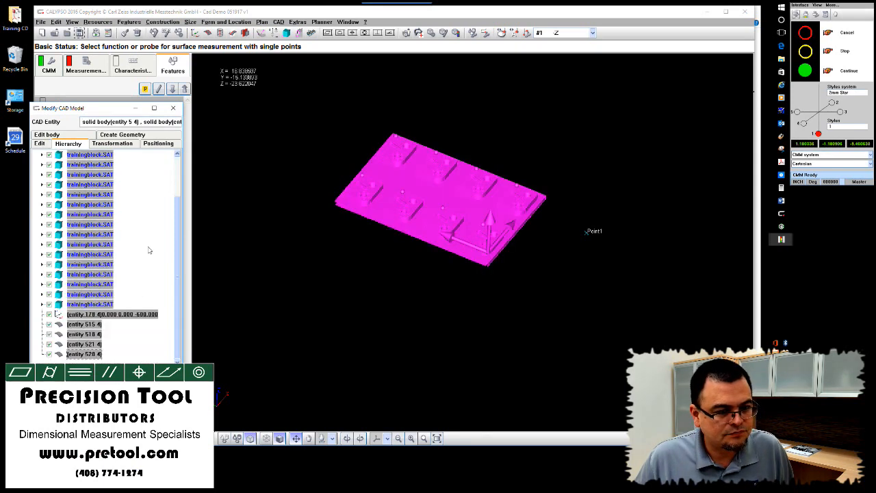
Translate the selected assembly by 2.5 in Z.
{"action": "left_click", "coordinate": [145, 145]}
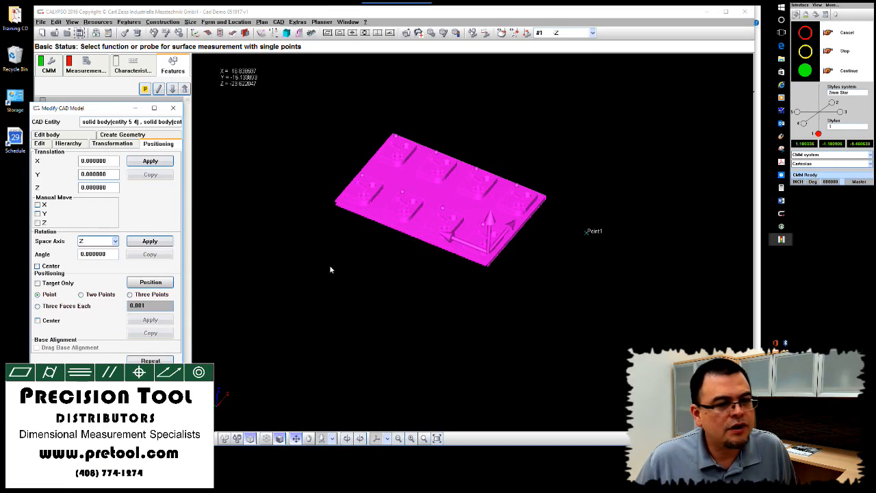
{"action": "middle_click_drag", "start_coordinate": [331, 269], "coordinate": [327, 256]}
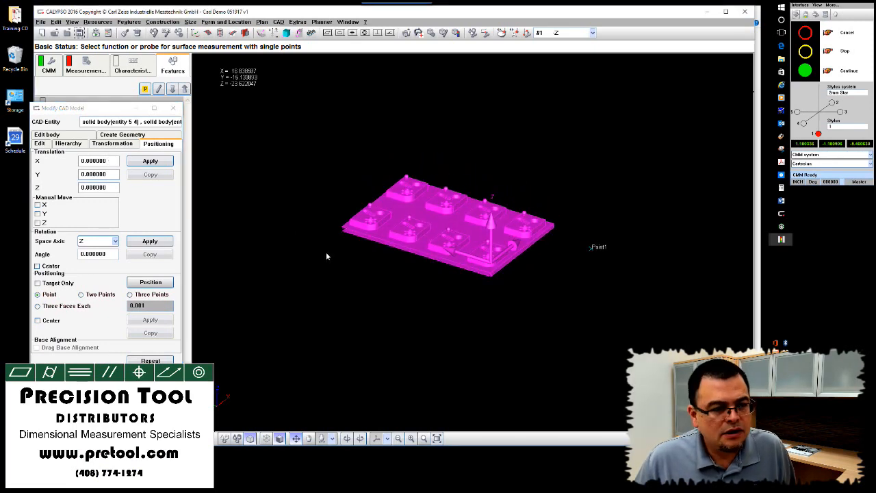
{"action": "left_click", "coordinate": [104, 187]}
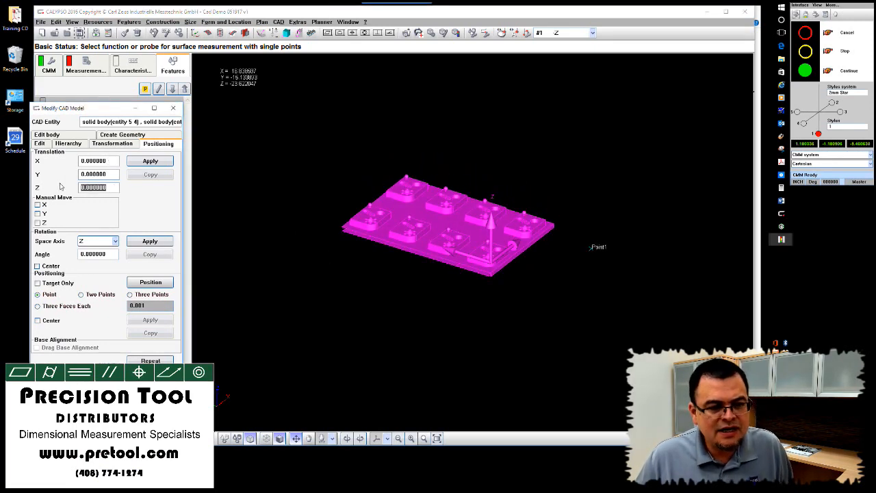
{"action": "type", "text": "2.5"}
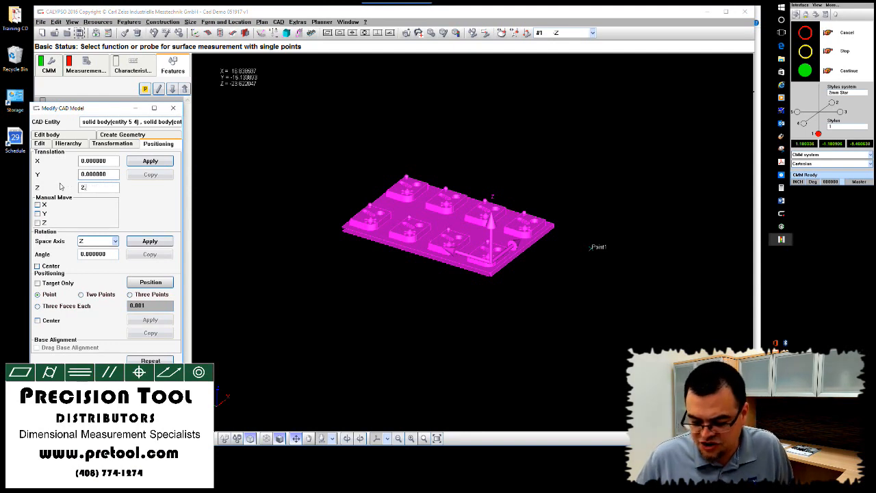
{"action": "left_click", "coordinate": [155, 162]}
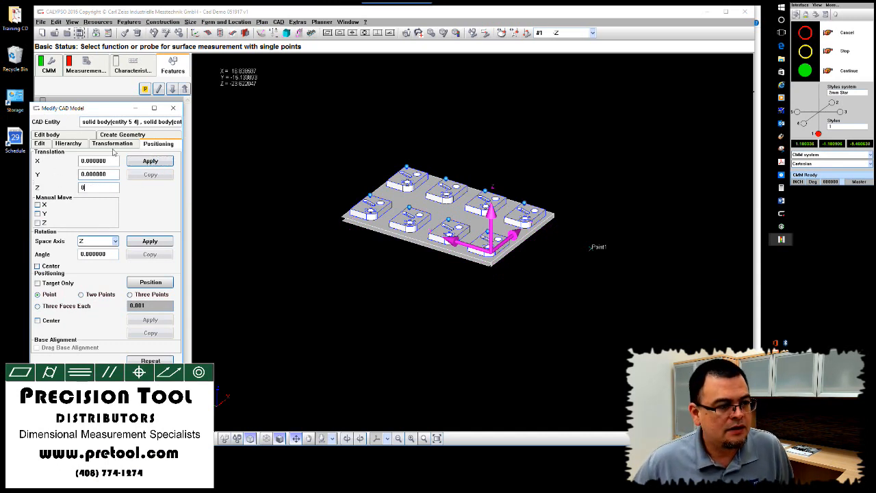
Reset the Z translation to 0 and translate the selected assembly by -35 in Y.
{"action": "type", "text": "-35"}
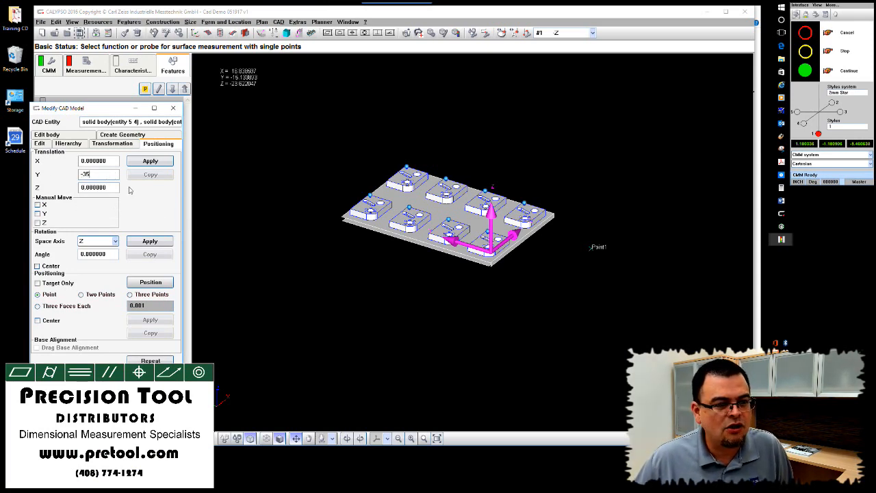
{"action": "left_click", "coordinate": [159, 161]}
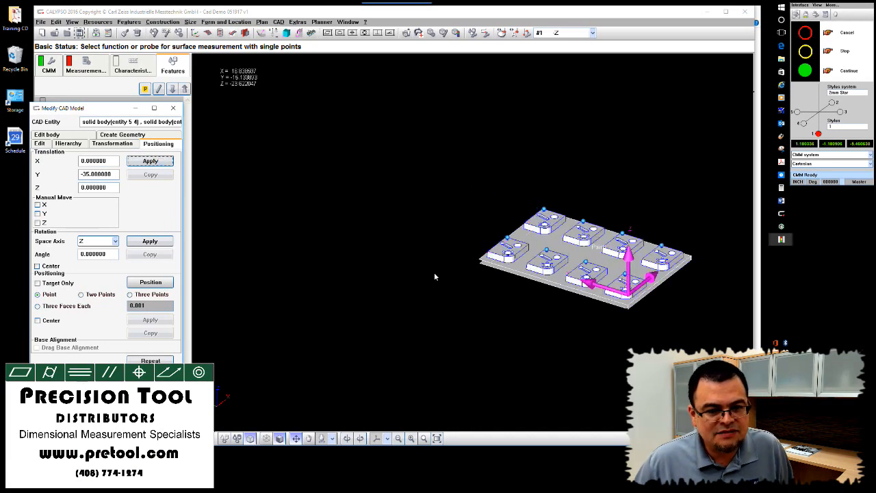
{"action": "left_click_drag", "start_coordinate": [445, 298], "coordinate": [420, 335]}
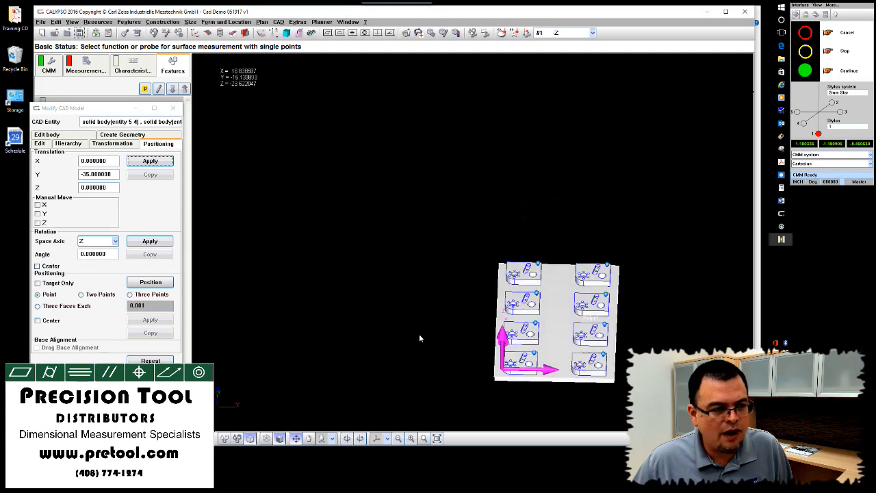
Clear the Y translation, translate the assembly by 5 in X, and close the CAD modification dialog.
{"action": "double_click", "coordinate": [113, 175]}
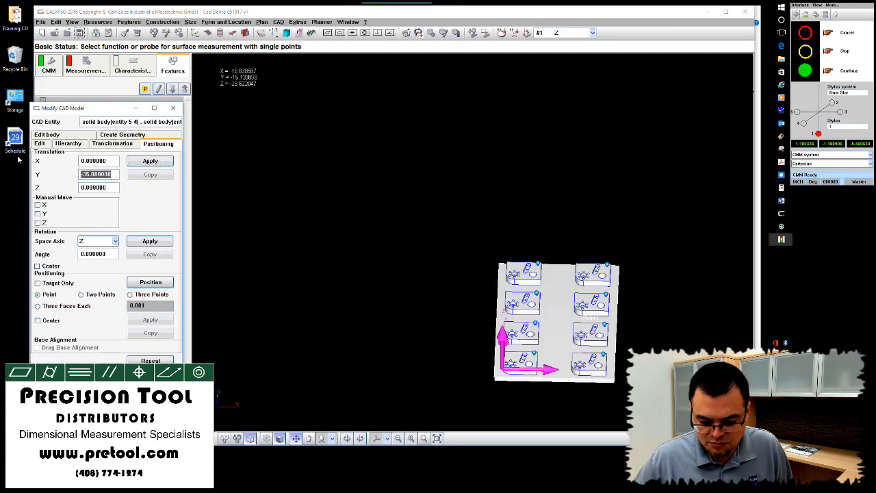
{"action": "key", "text": "BackSpace"}
{"action": "double_click", "coordinate": [113, 160]}
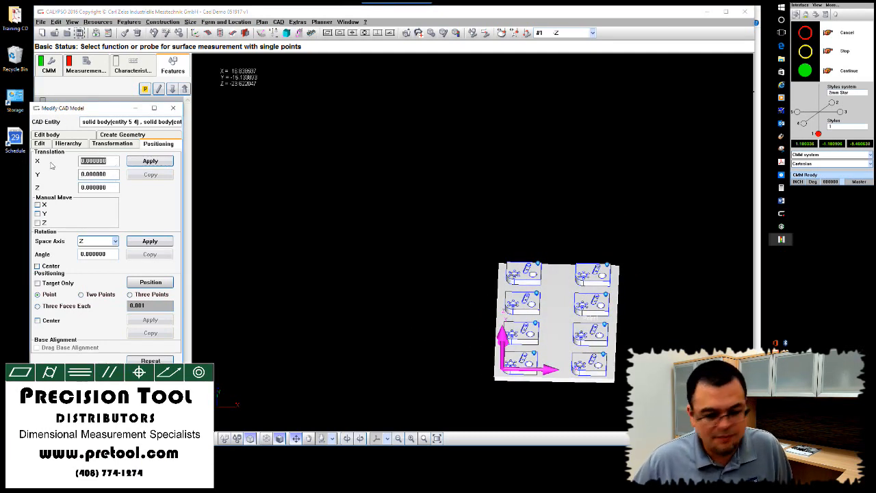
{"action": "type", "text": "5"}
{"action": "left_click", "coordinate": [150, 161]}
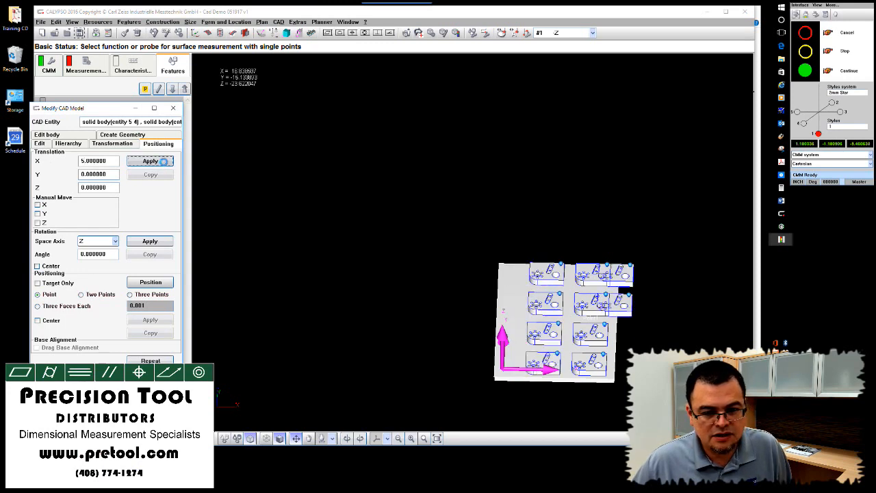
{"action": "left_click_drag", "start_coordinate": [403, 305], "coordinate": [328, 245]}
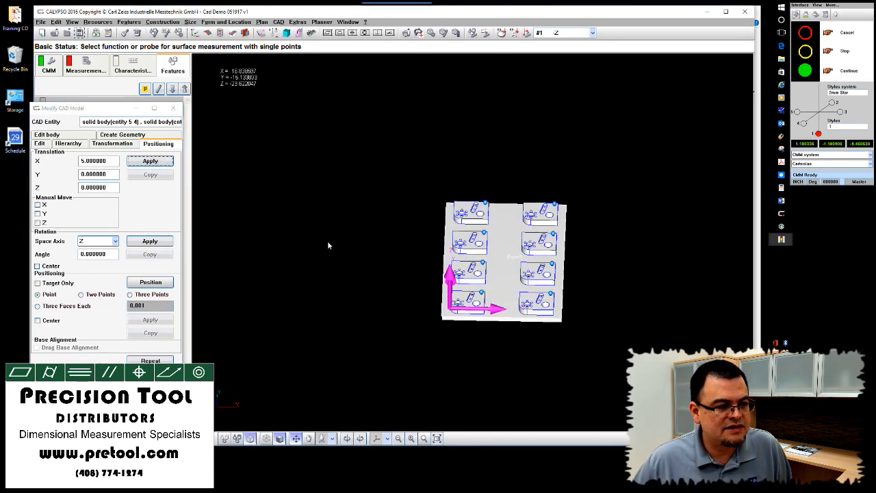
{"action": "left_click", "coordinate": [116, 394]}
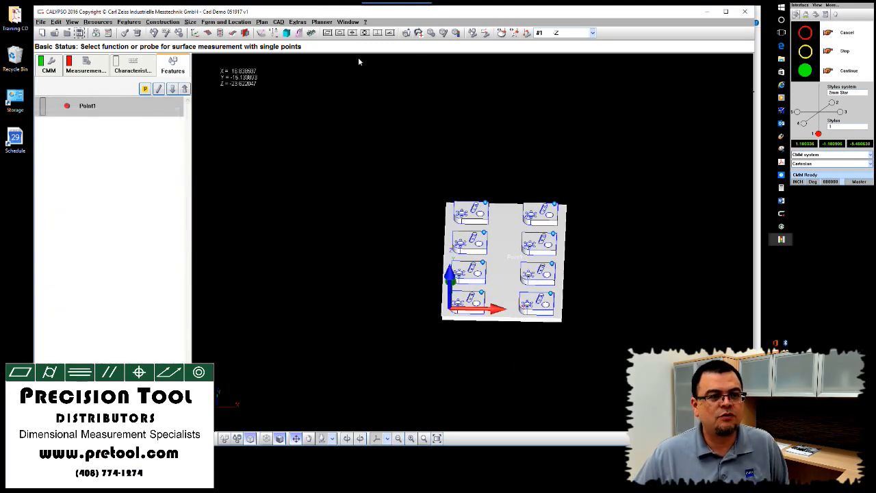
Reopen the stylus system simulation with the CMM displayed and examine how the fixture plate sits on the table.
{"action": "left_click", "coordinate": [261, 22]}
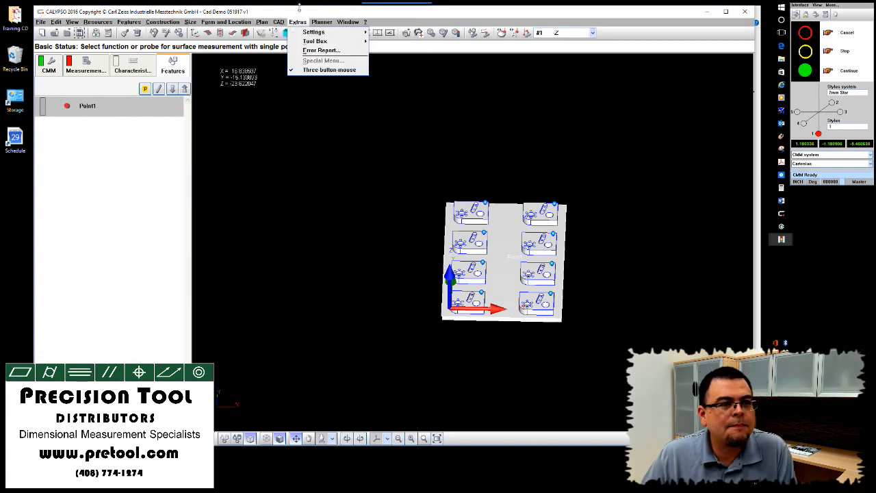
{"action": "left_click", "coordinate": [359, 41]}
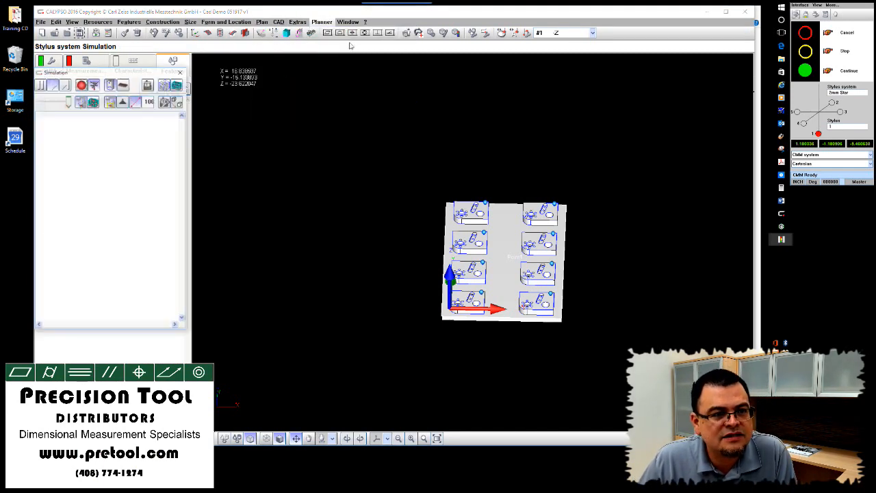
{"action": "left_click", "coordinate": [147, 85]}
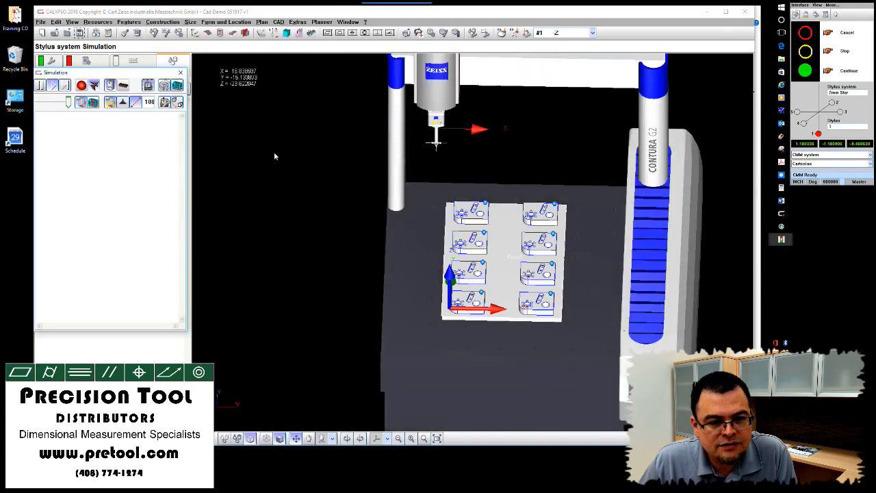
{"action": "left_click_drag", "start_coordinate": [274, 151], "coordinate": [301, 113]}
{"action": "scroll", "coordinate": [302, 113], "scroll_direction": "up", "scroll_amount": 4}
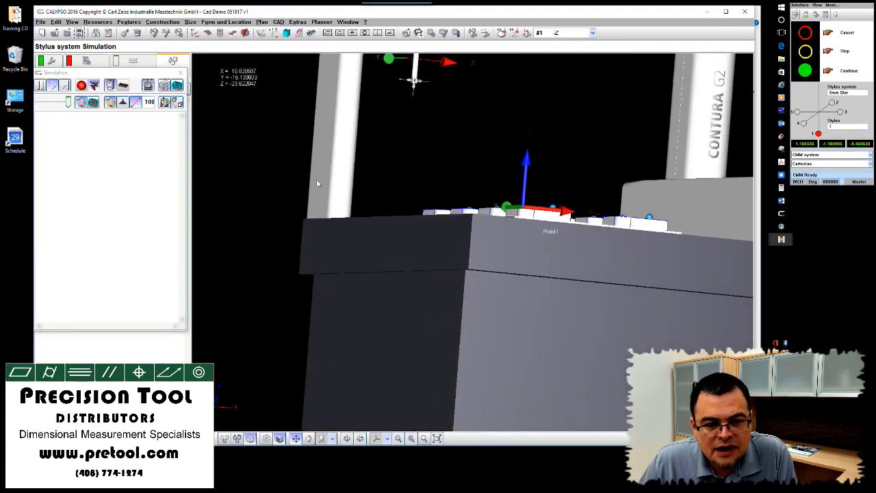
{"action": "left_click_drag", "start_coordinate": [460, 136], "coordinate": [456, 183]}
{"action": "right_click_drag", "start_coordinate": [495, 123], "coordinate": [409, 312]}
{"action": "left_click_drag", "start_coordinate": [409, 313], "coordinate": [377, 312]}
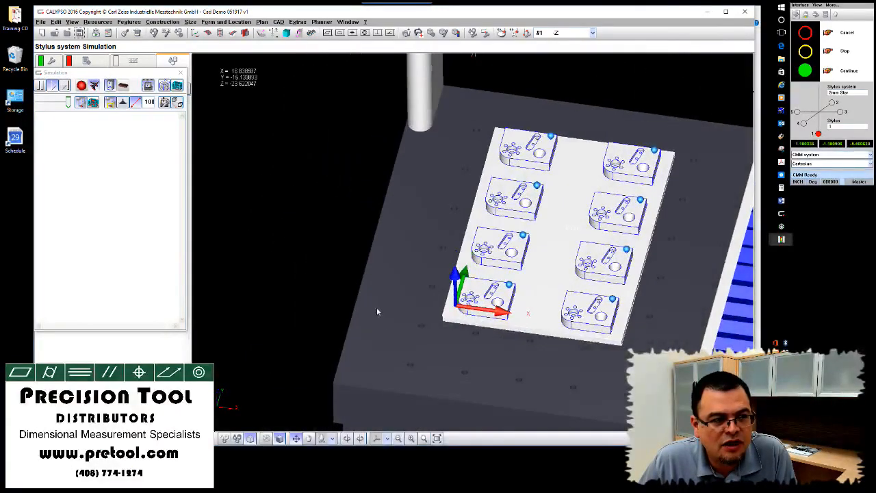
Move the simulation window clear of the feature list and inspect the fixture plate and blocks on the CMM table up close.
{"action": "left_click", "coordinate": [80, 103]}
{"action": "left_click_drag", "start_coordinate": [103, 77], "coordinate": [873, 118]}
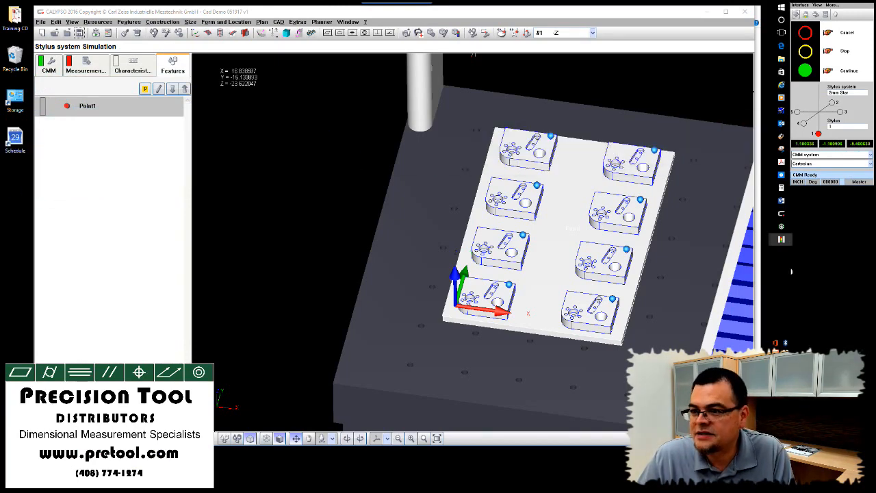
{"action": "scroll", "coordinate": [677, 257], "scroll_direction": "up", "scroll_amount": 4}
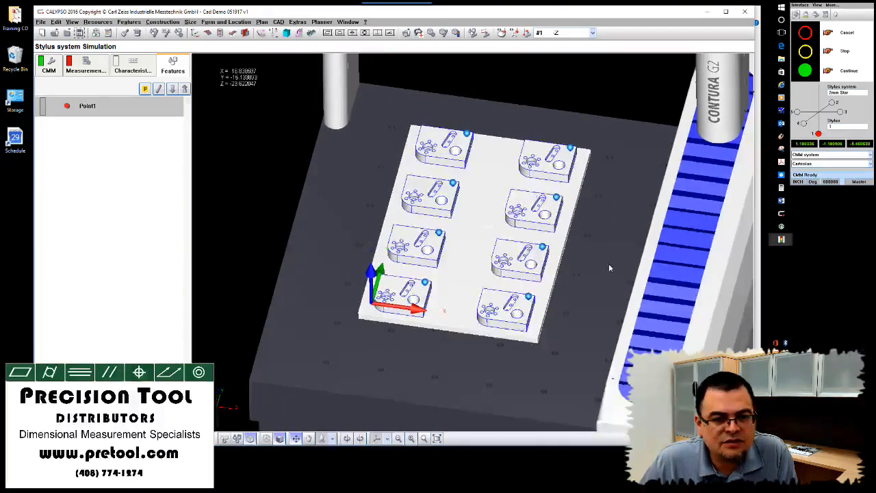
{"action": "scroll", "coordinate": [640, 240], "scroll_direction": "up", "scroll_amount": 5}
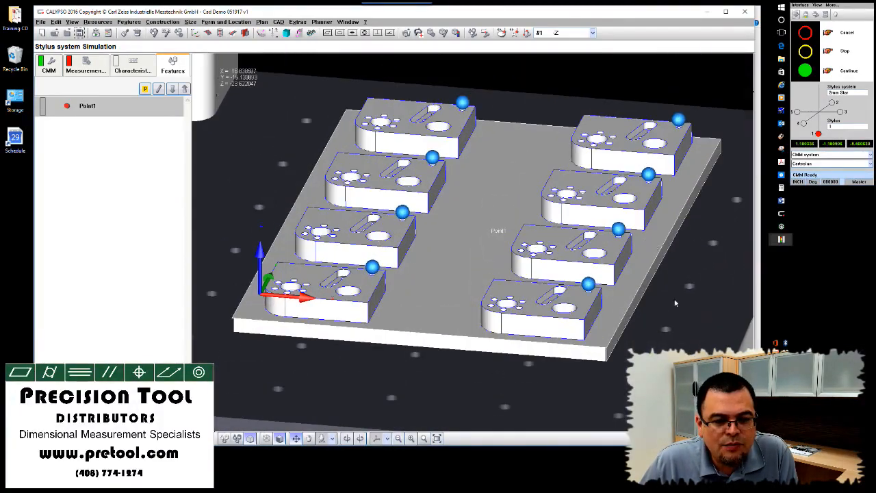
{"action": "scroll", "coordinate": [701, 308], "scroll_direction": "down", "scroll_amount": 2}
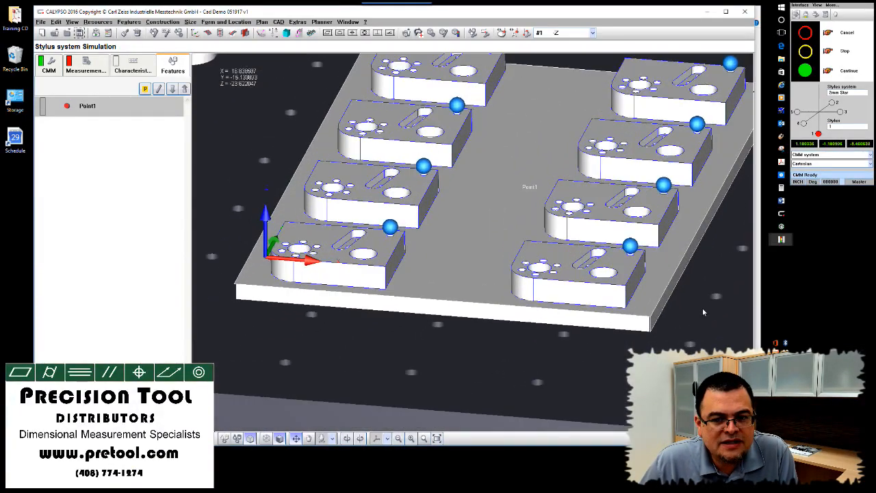
{"action": "scroll", "coordinate": [702, 307], "scroll_direction": "down", "scroll_amount": 4}
{"action": "left_click_drag", "start_coordinate": [634, 344], "coordinate": [670, 342]}
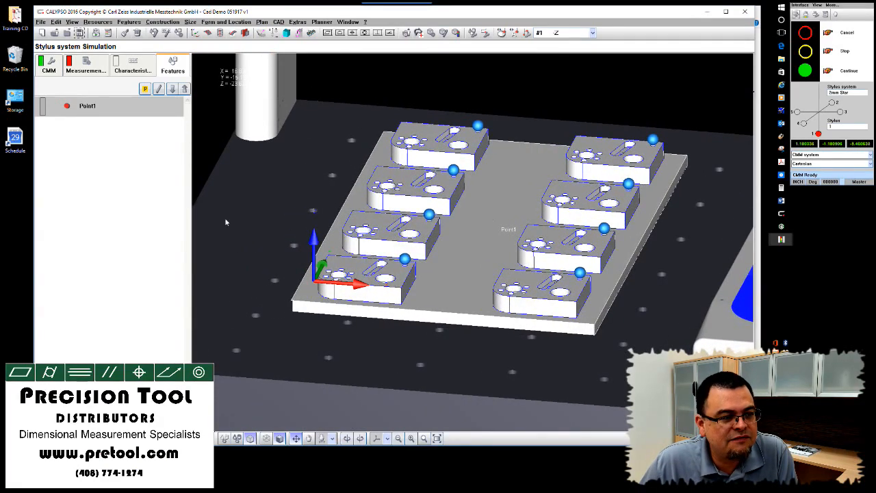
Delete the Point1 feature from the measurement plan.
{"action": "right_click", "coordinate": [103, 105]}
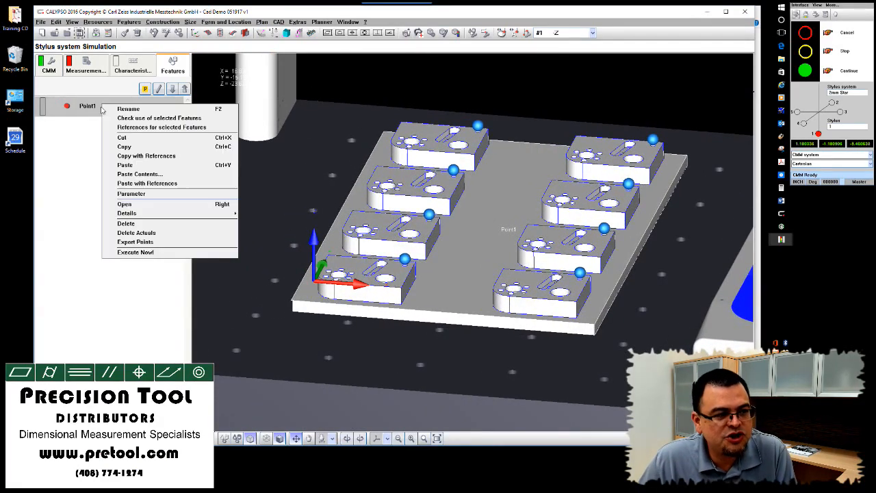
{"action": "left_click", "coordinate": [140, 224]}
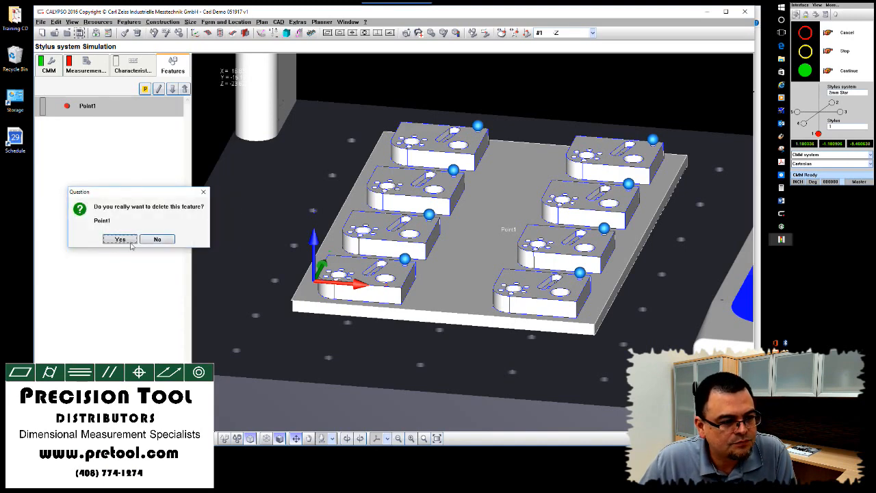
{"action": "left_click", "coordinate": [127, 240]}
Start a new base alignment for the measurement plan using the Standard Method.
{"action": "left_click", "coordinate": [86, 65]}
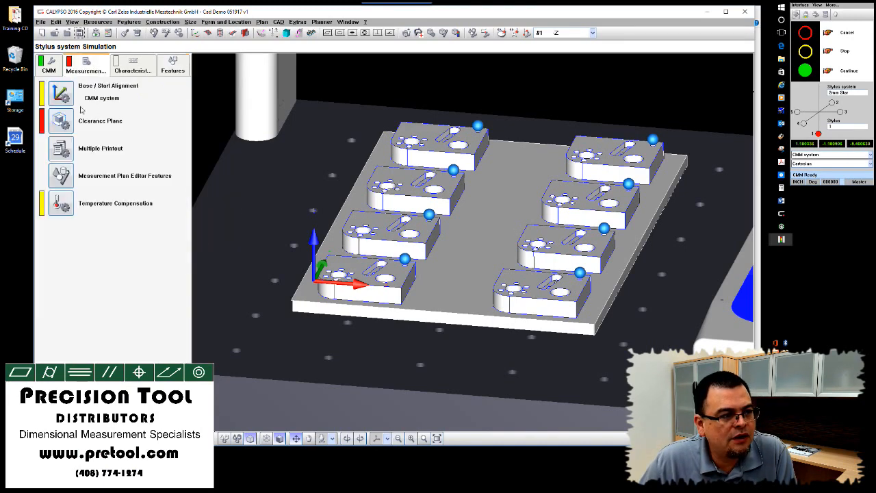
{"action": "double_click", "coordinate": [61, 92]}
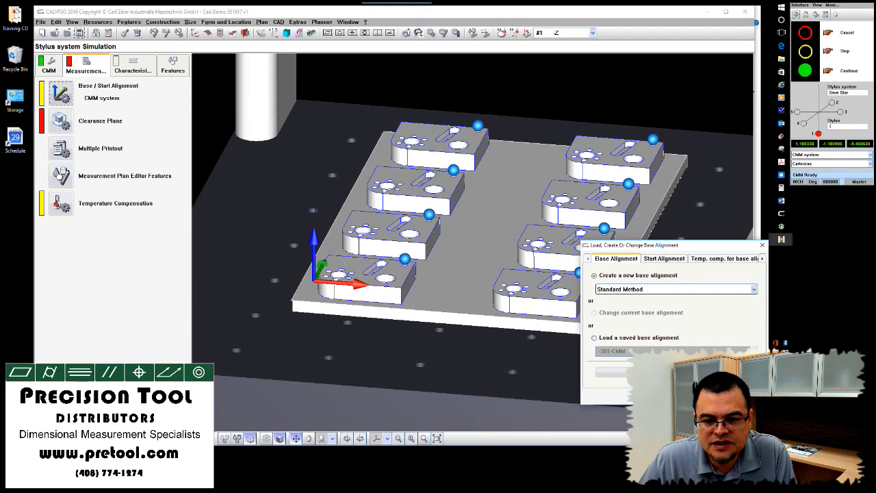
{"action": "left_click", "coordinate": [660, 394]}
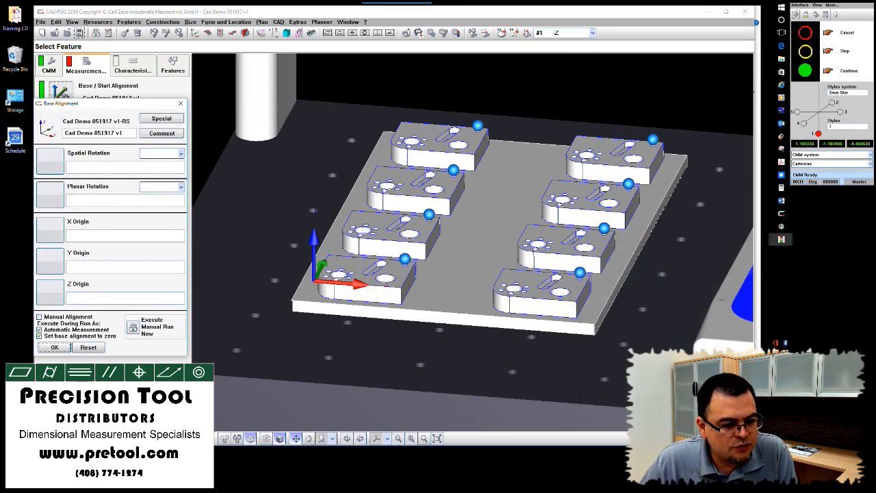
Extract the fixture plate's top face as a plane for the base alignment's spatial rotation and Z origin.
{"action": "right_click", "coordinate": [192, 299]}
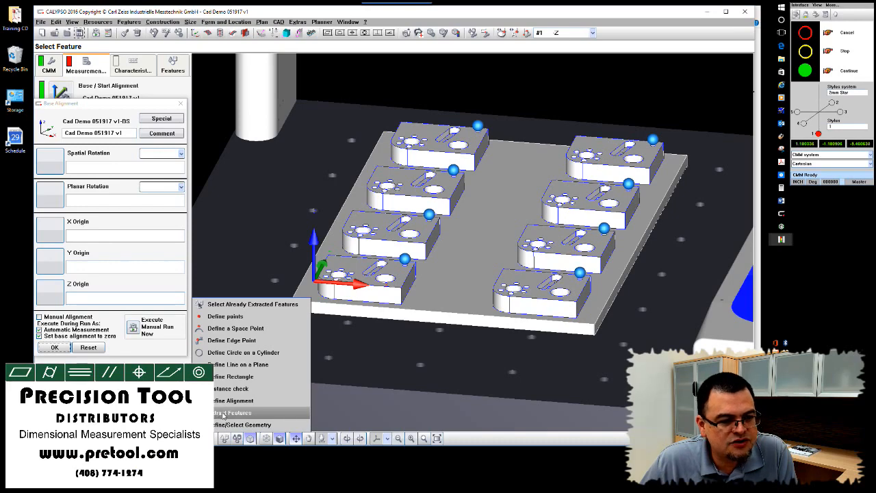
{"action": "left_click", "coordinate": [223, 414]}
{"action": "middle_click_drag", "start_coordinate": [285, 358], "coordinate": [297, 343]}
{"action": "left_click", "coordinate": [311, 334]}
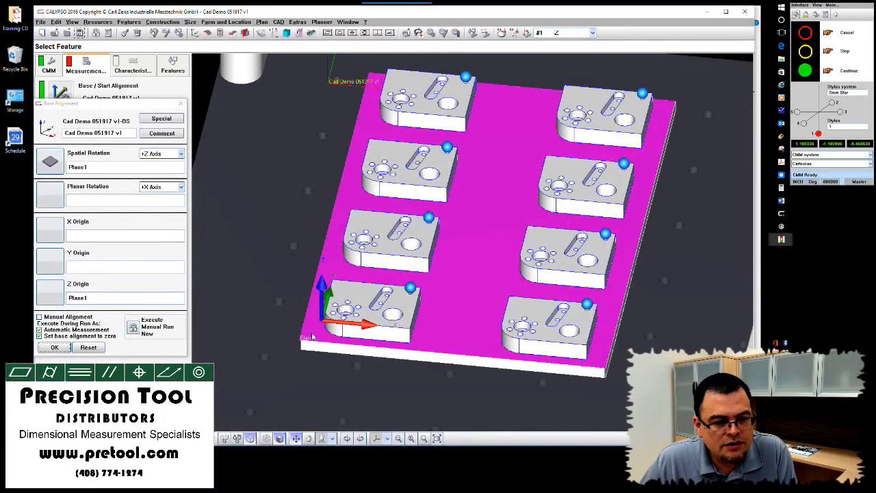
Define a line on the fixture plate's long side face, from far corner to near corner, for the planar rotation and X origin.
{"action": "middle_click_drag", "start_coordinate": [388, 376], "coordinate": [382, 363]}
{"action": "left_click", "coordinate": [212, 438]}
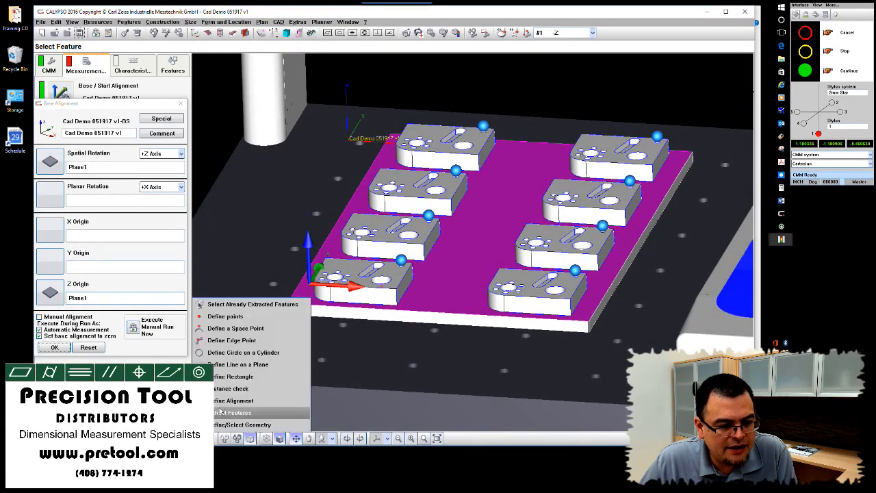
{"action": "left_click", "coordinate": [219, 366]}
{"action": "middle_click_drag", "start_coordinate": [509, 395], "coordinate": [644, 260]}
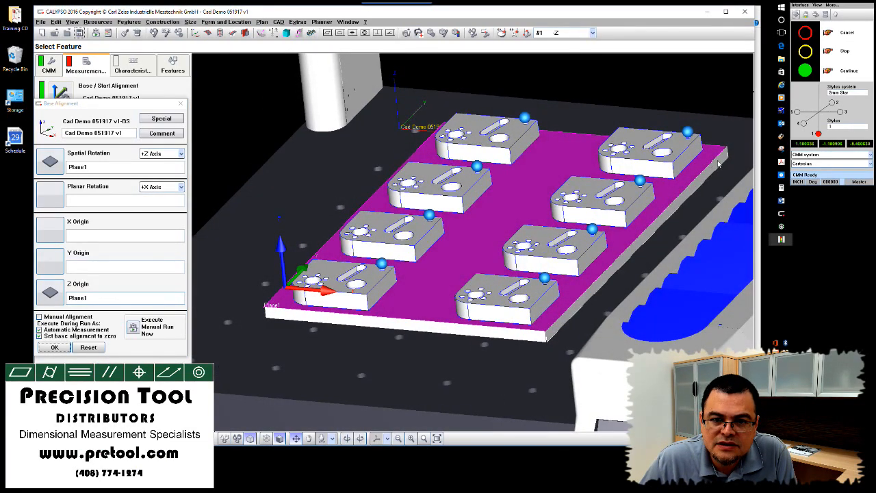
{"action": "left_click", "coordinate": [554, 332]}
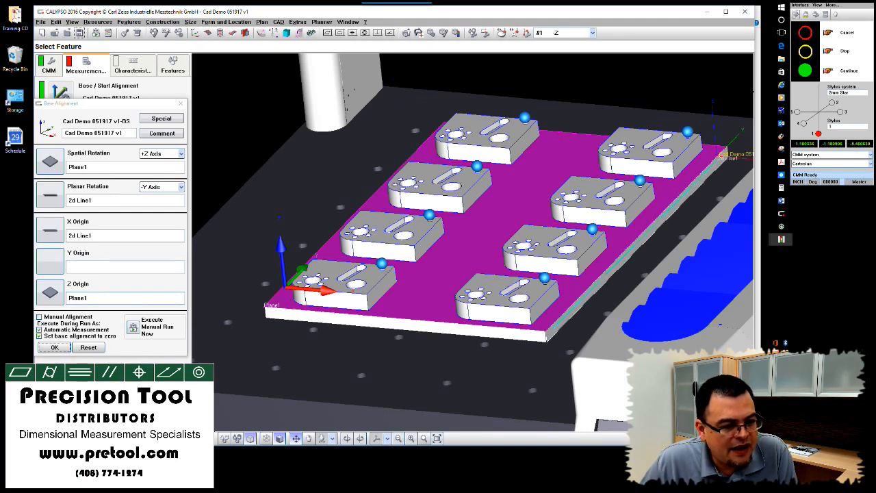
Define a space point on the plate's front face near the +X corner as the Y origin, and accept the base alignment.
{"action": "left_click", "coordinate": [236, 435]}
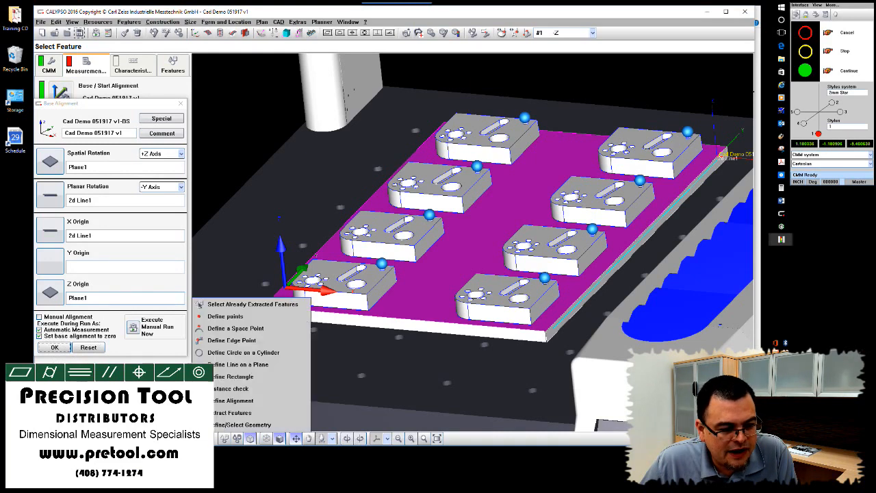
{"action": "left_click", "coordinate": [232, 329]}
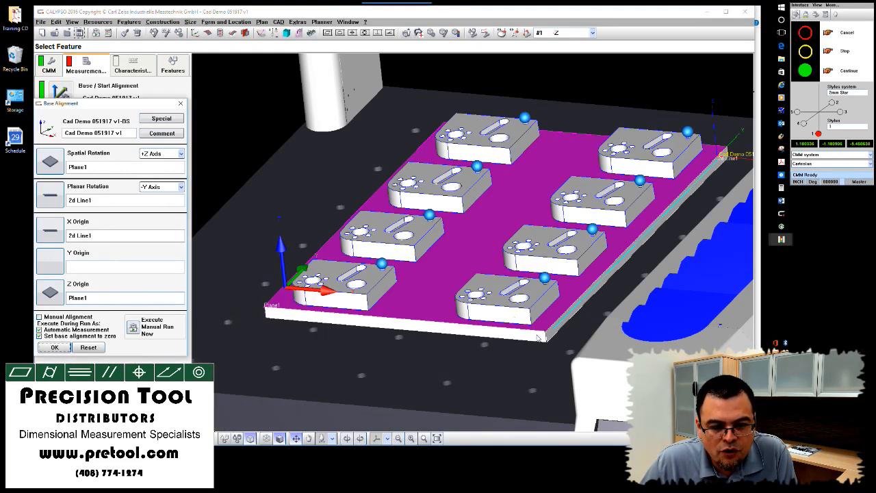
{"action": "left_click", "coordinate": [539, 337]}
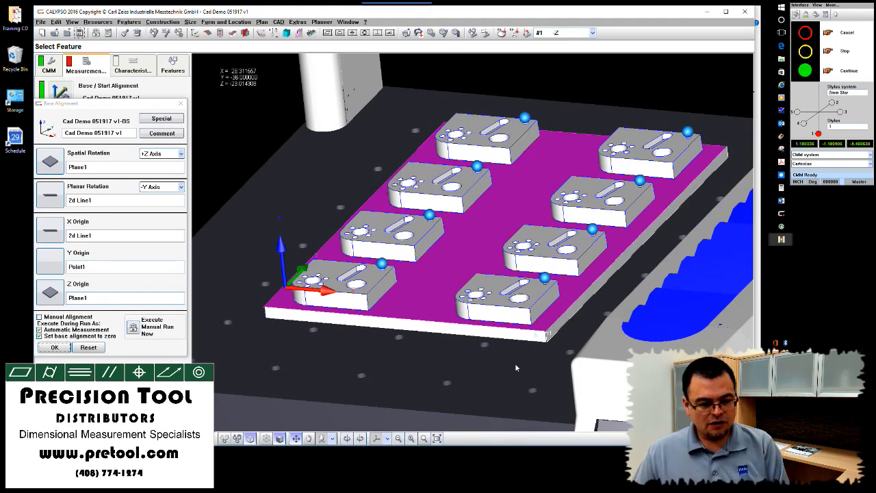
{"action": "middle_click_drag", "start_coordinate": [517, 367], "coordinate": [523, 372]}
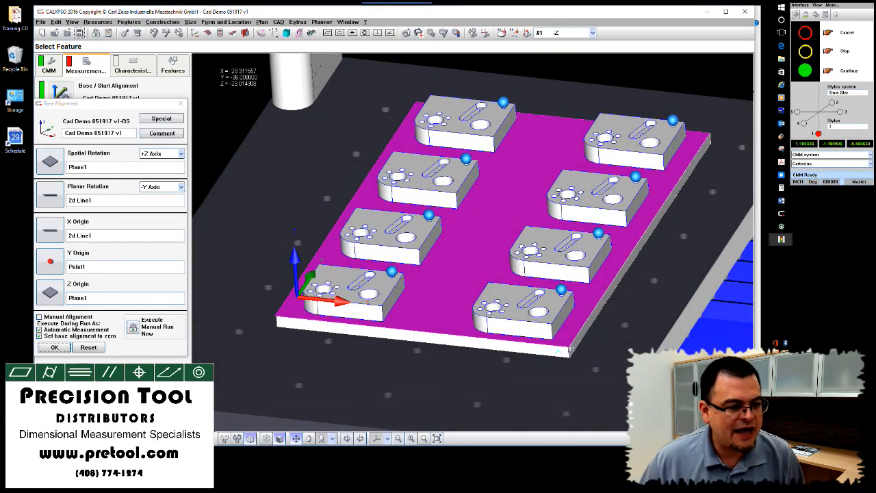
{"action": "left_click", "coordinate": [57, 347]}
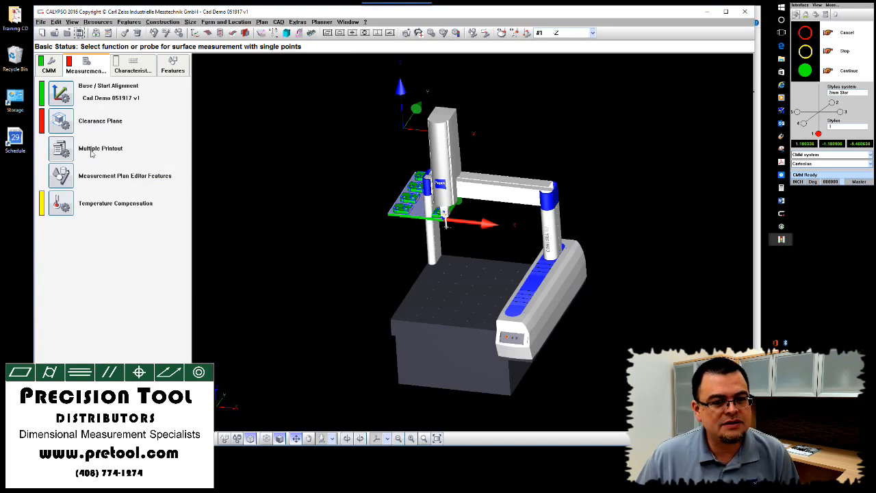
Generate the clearance planes from the CAD model with an edge distance of 1.
{"action": "middle_click_drag", "start_coordinate": [337, 237], "coordinate": [300, 247]}
{"action": "scroll", "coordinate": [369, 250], "scroll_direction": "up", "scroll_amount": 3}
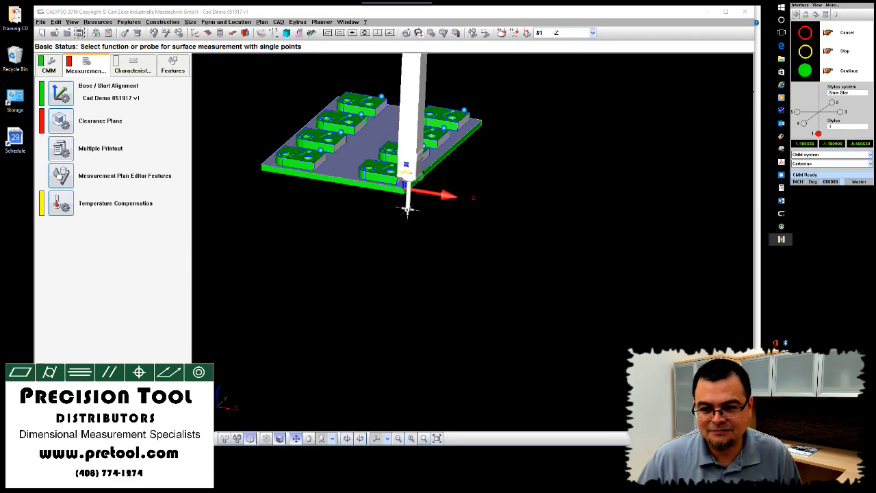
{"action": "left_click_drag", "start_coordinate": [604, 304], "coordinate": [553, 303]}
{"action": "right_click_drag", "start_coordinate": [553, 303], "coordinate": [631, 331]}
{"action": "left_click_drag", "start_coordinate": [632, 330], "coordinate": [641, 344]}
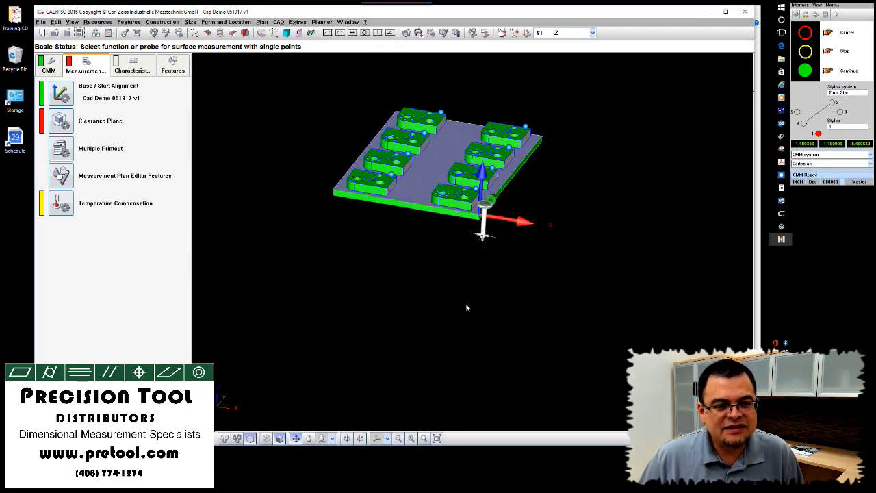
{"action": "right_click_drag", "start_coordinate": [466, 305], "coordinate": [503, 351]}
{"action": "scroll", "coordinate": [518, 341], "scroll_direction": "up", "scroll_amount": 7}
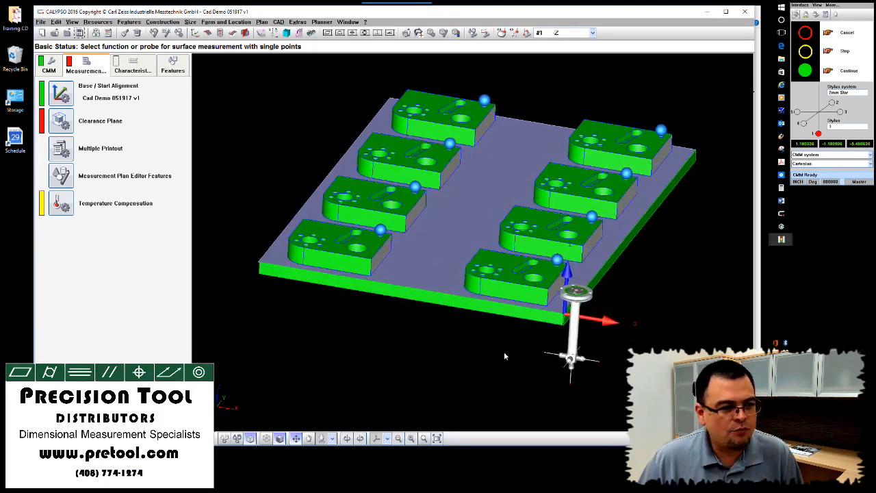
{"action": "double_click", "coordinate": [66, 120]}
{"action": "left_click", "coordinate": [67, 118]}
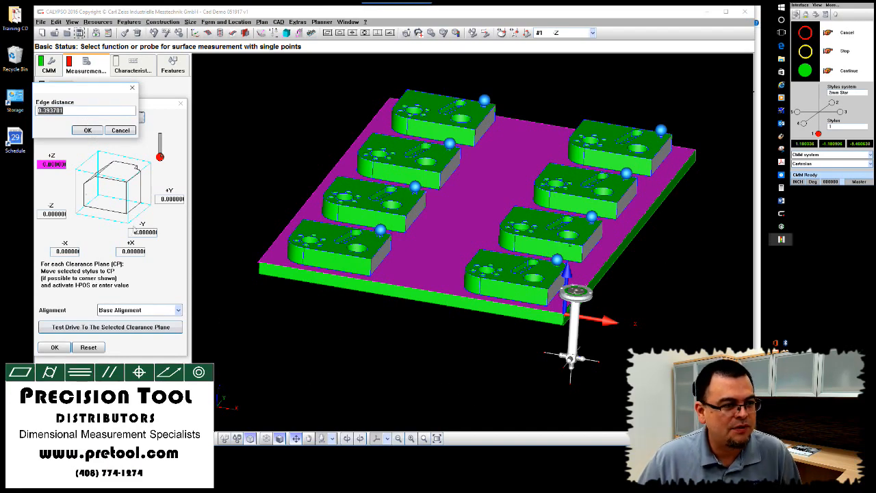
{"action": "type", "text": "1"}
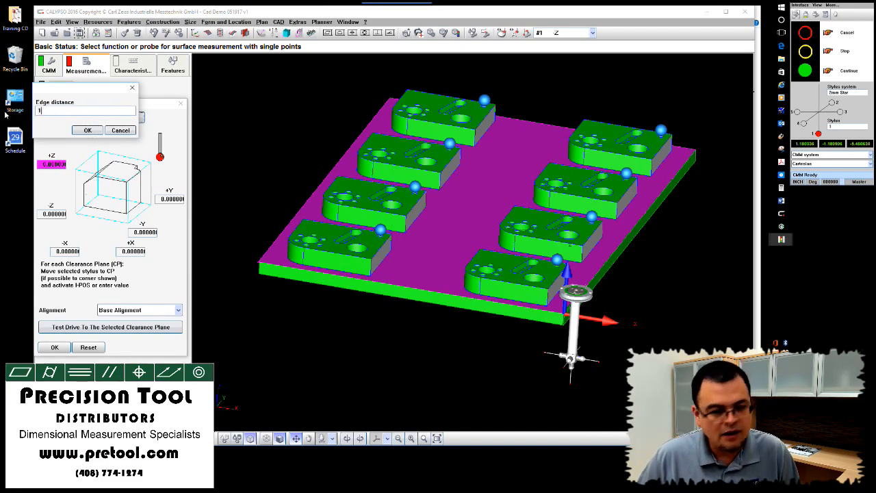
{"action": "left_click", "coordinate": [87, 130]}
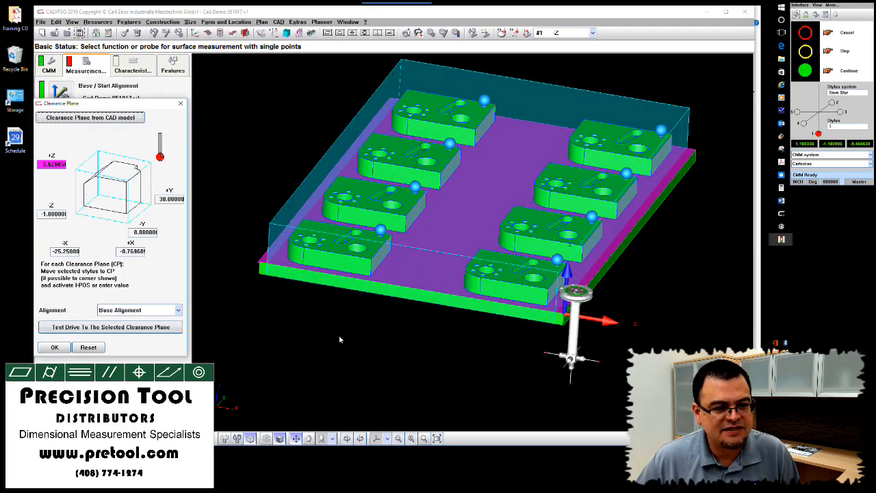
Set the +X clearance plane to 1 and the -Y clearance plane to -1, and apply the clearance settings.
{"action": "mouse_move", "coordinate": [338, 335]}
{"action": "middle_mouse_down"}
{"action": "mouse_move", "coordinate": [313, 285]}
{"action": "mouse_move", "coordinate": [333, 358]}
{"action": "mouse_move", "coordinate": [352, 364]}
{"action": "mouse_move", "coordinate": [330, 367]}
{"action": "mouse_move", "coordinate": [316, 347]}
{"action": "mouse_move", "coordinate": [343, 340]}
{"action": "middle_mouse_up"}
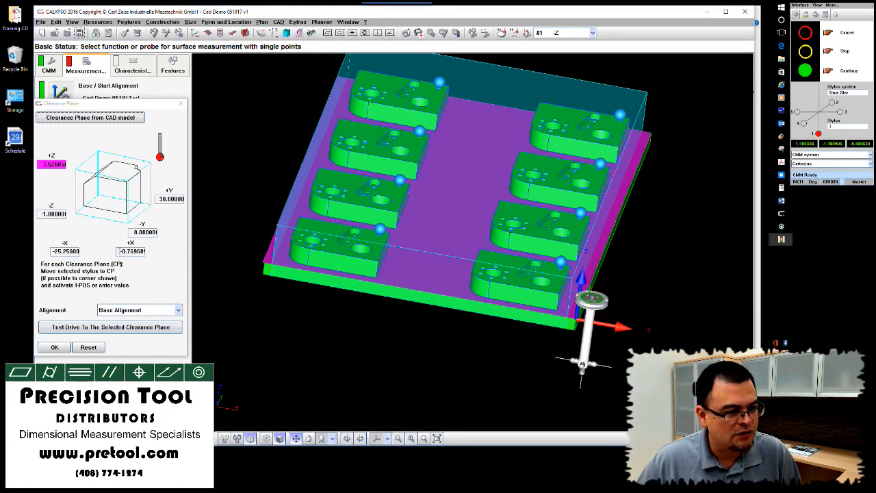
{"action": "left_click", "coordinate": [126, 251]}
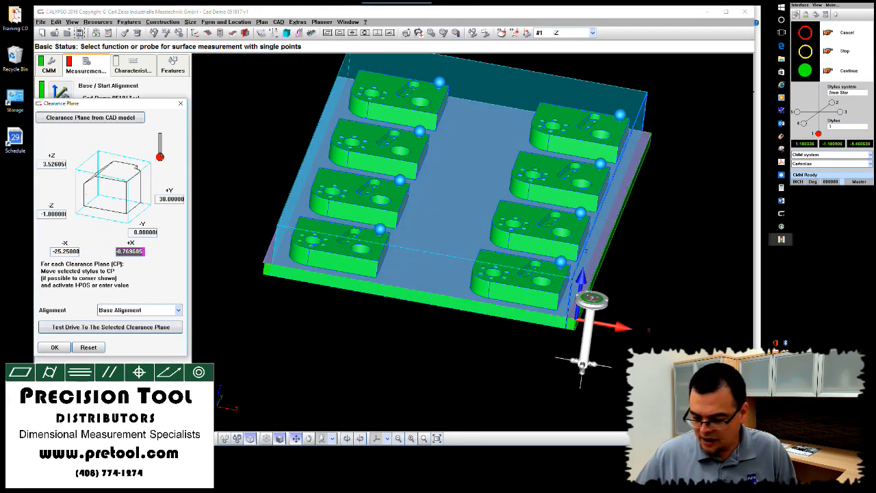
{"action": "type", "text": "1"}
{"action": "key", "text": "Tab"}
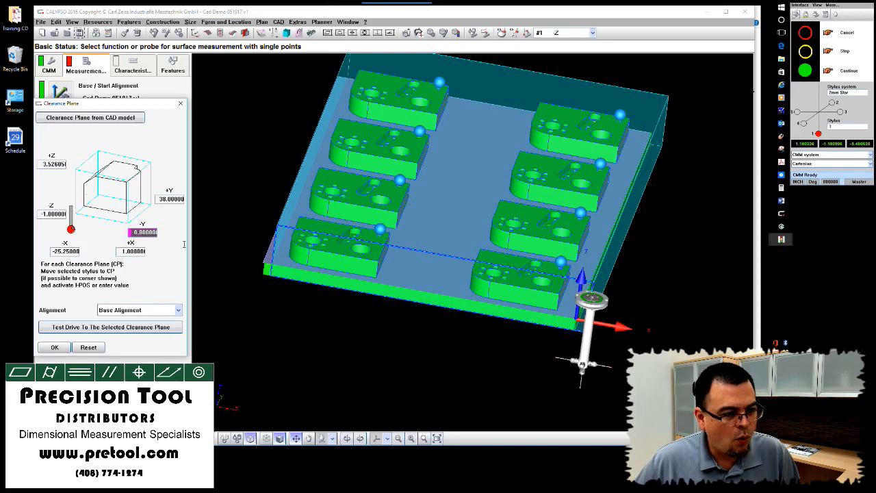
{"action": "type", "text": "-1"}
{"action": "key", "text": "Tab"}
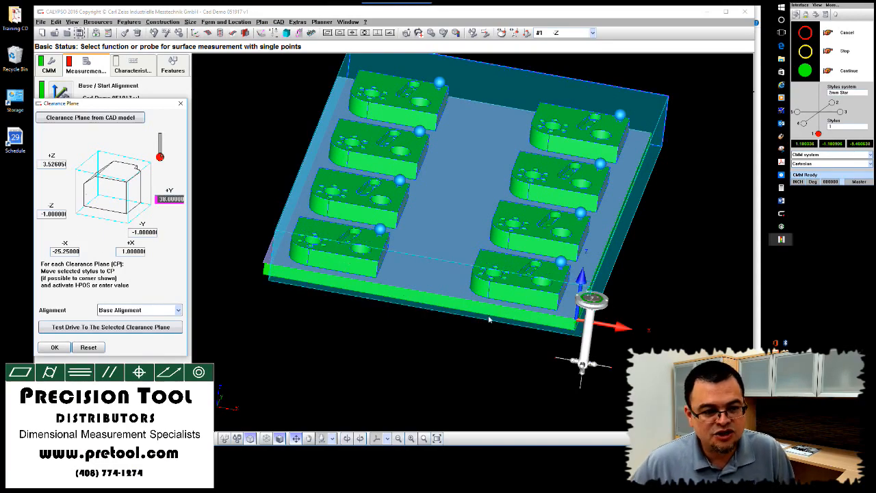
{"action": "mouse_move", "coordinate": [479, 337]}
{"action": "middle_mouse_down"}
{"action": "mouse_move", "coordinate": [473, 388]}
{"action": "mouse_move", "coordinate": [409, 359]}
{"action": "mouse_move", "coordinate": [454, 371]}
{"action": "mouse_move", "coordinate": [481, 330]}
{"action": "mouse_move", "coordinate": [597, 345]}
{"action": "mouse_move", "coordinate": [477, 308]}
{"action": "mouse_move", "coordinate": [463, 318]}
{"action": "mouse_move", "coordinate": [467, 336]}
{"action": "middle_mouse_up"}
{"action": "scroll", "coordinate": [467, 335], "scroll_direction": "down", "scroll_amount": 3}
{"action": "left_click", "coordinate": [54, 347]}
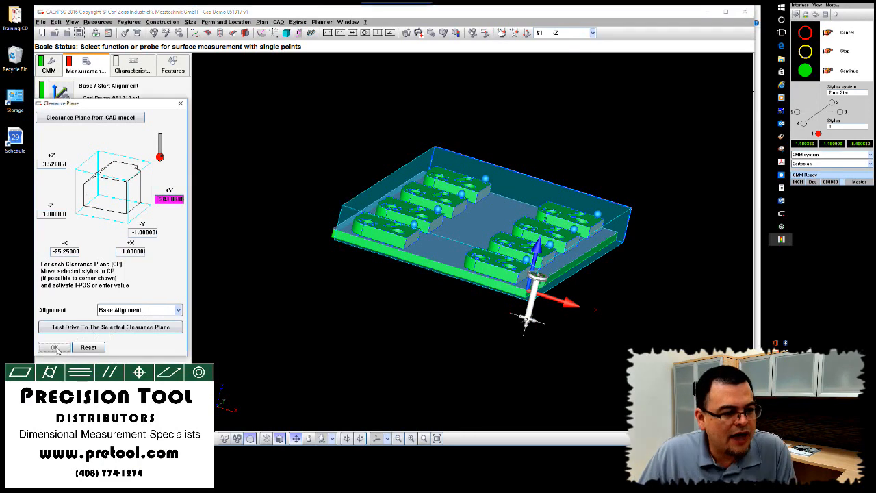
{"action": "left_click", "coordinate": [289, 151]}
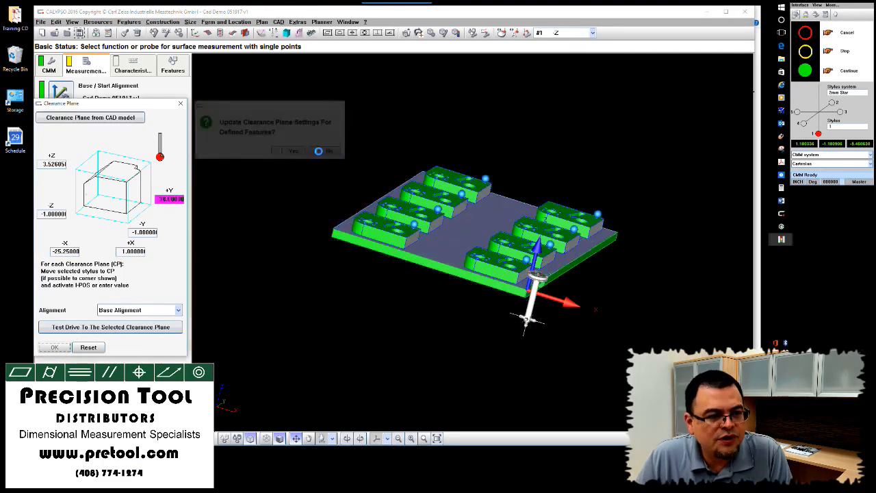
Rename the Plane1 feature as Plane Fixture Top and open its Polyline measurement strategy.
{"action": "left_click", "coordinate": [166, 71]}
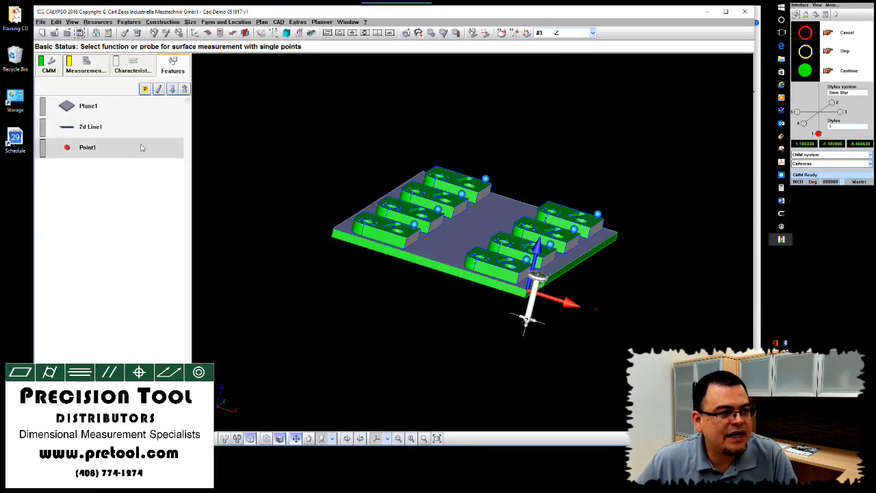
{"action": "double_click", "coordinate": [88, 106]}
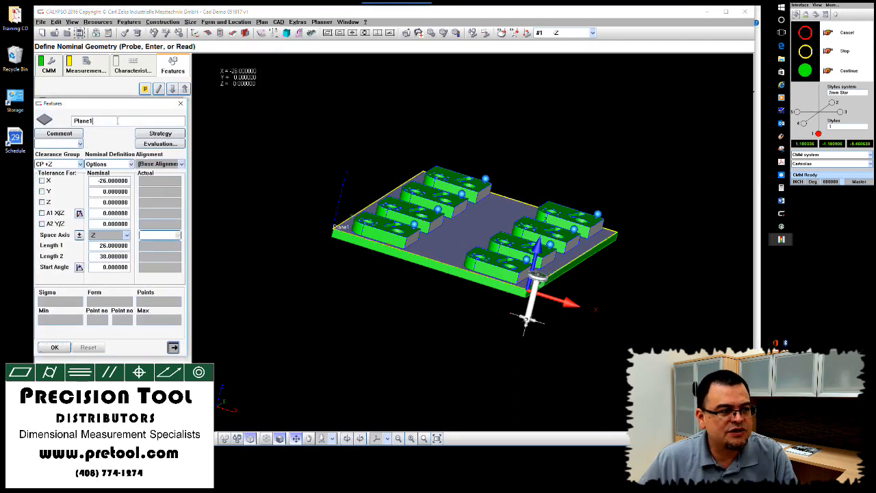
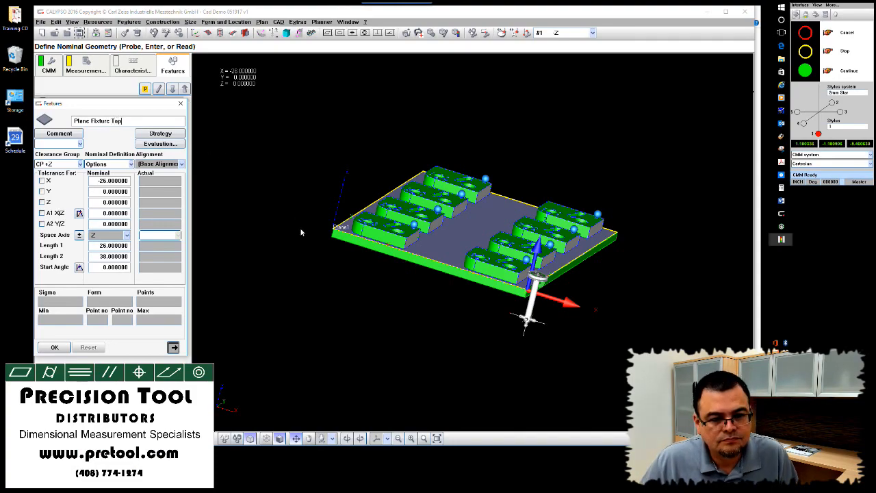
{"action": "middle_click_drag", "start_coordinate": [301, 229], "coordinate": [320, 253]}
{"action": "right_click_drag", "start_coordinate": [335, 260], "coordinate": [330, 302]}
{"action": "mouse_move", "coordinate": [329, 301]}
{"action": "middle_mouse_down"}
{"action": "mouse_move", "coordinate": [347, 284]}
{"action": "mouse_move", "coordinate": [348, 303]}
{"action": "mouse_move", "coordinate": [343, 296]}
{"action": "middle_mouse_up"}
{"action": "left_click", "coordinate": [160, 134]}
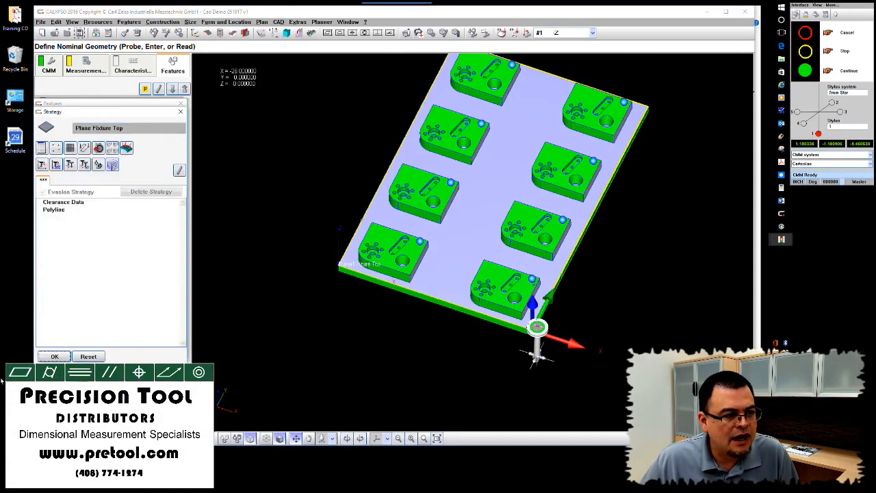
{"action": "double_click", "coordinate": [54, 208]}
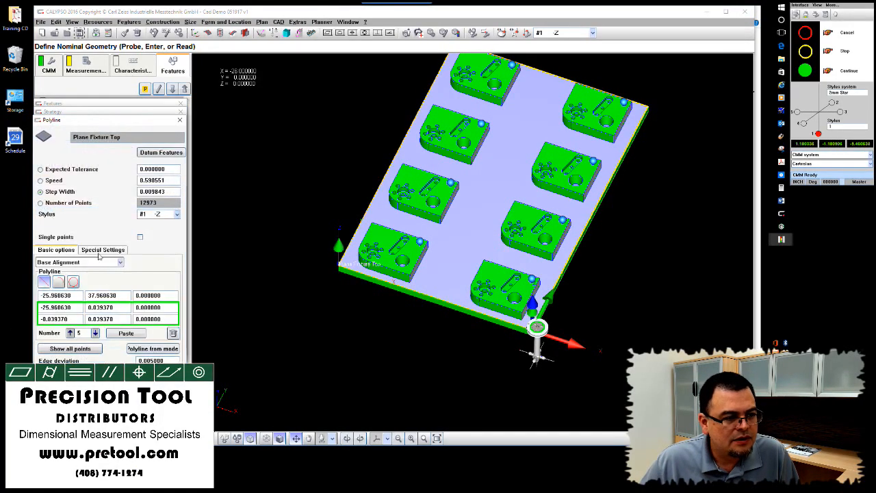
Delete the existing path segments from the Plane Fixture Top polyline.
{"action": "middle_click_drag", "start_coordinate": [344, 354], "coordinate": [345, 329]}
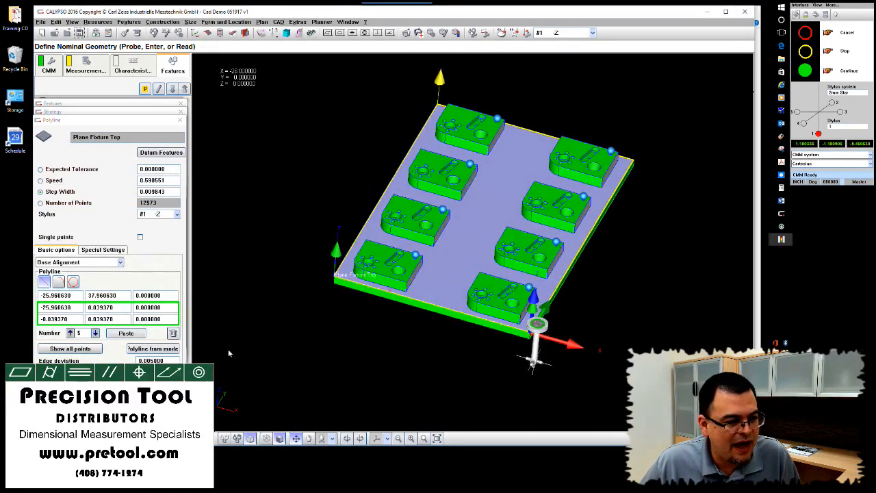
{"action": "left_click", "coordinate": [172, 334]}
{"action": "left_click", "coordinate": [173, 333]}
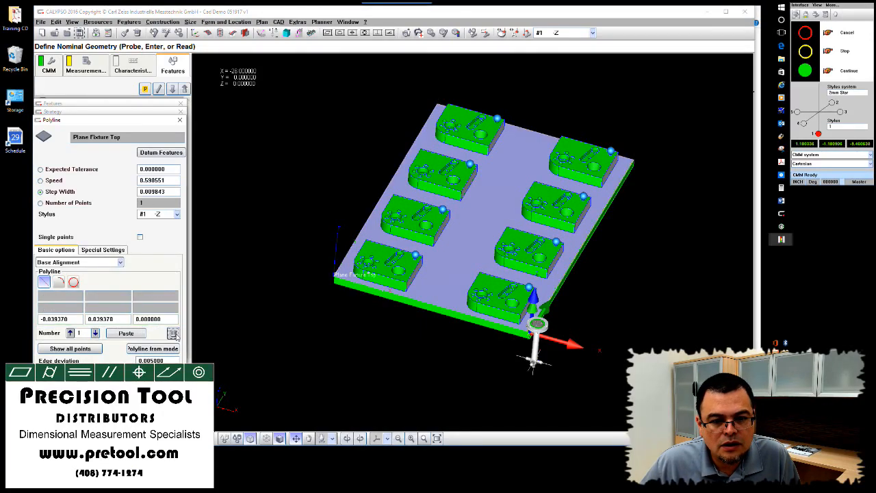
Try generating the polyline from the model with the edge distance of 0.039370, and clear the polyline points.
{"action": "middle_click_drag", "start_coordinate": [353, 373], "coordinate": [330, 380]}
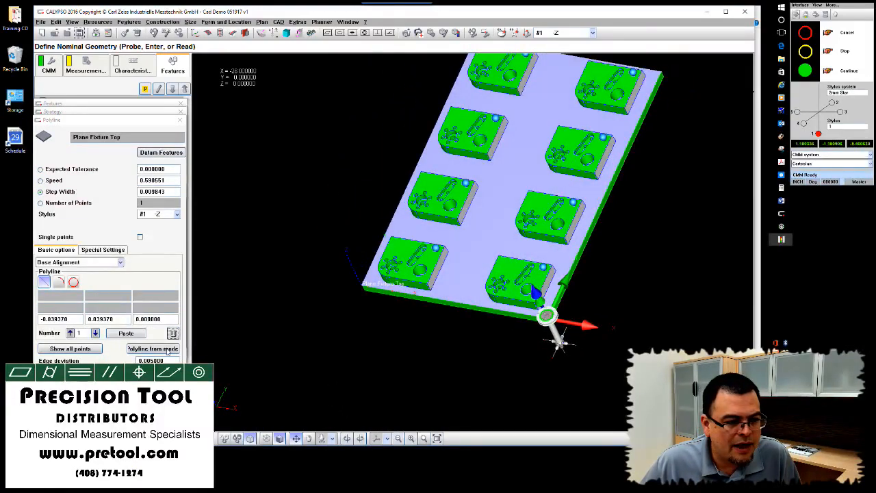
{"action": "left_click", "coordinate": [153, 348]}
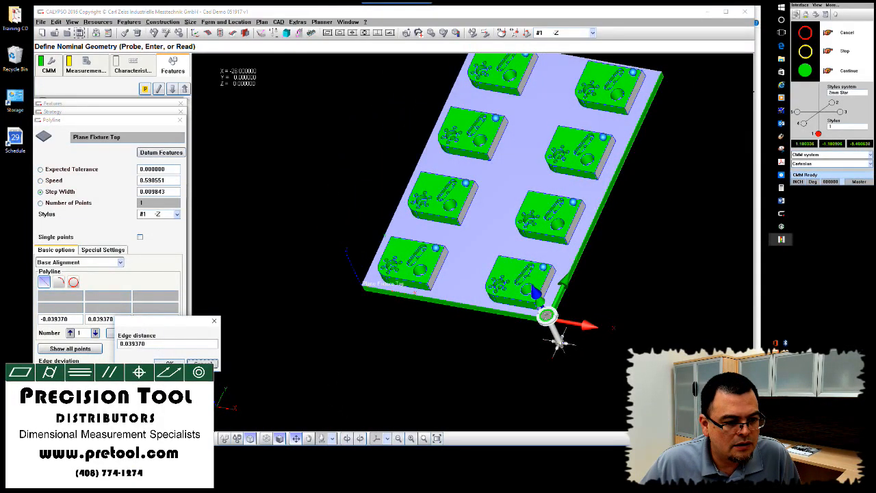
{"action": "key", "text": "Return"}
{"action": "left_click", "coordinate": [175, 333]}
{"action": "middle_click_drag", "start_coordinate": [315, 355], "coordinate": [338, 335]}
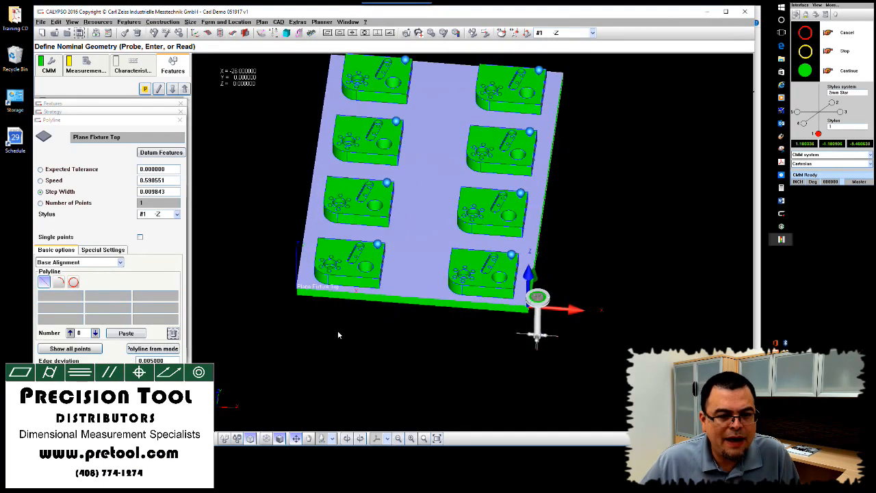
Generate the Plane Fixture Top polyline from the model with an edge distance of 0.2.
{"action": "left_click", "coordinate": [162, 349]}
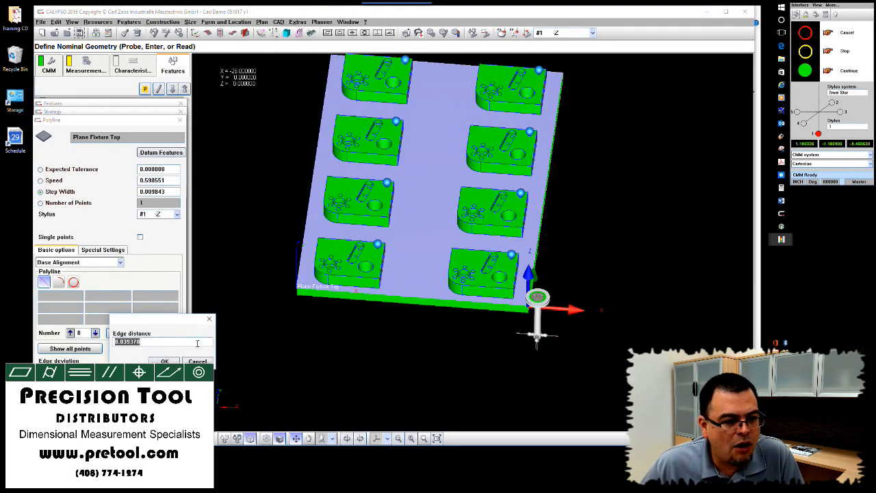
{"action": "type", "text": ".2"}
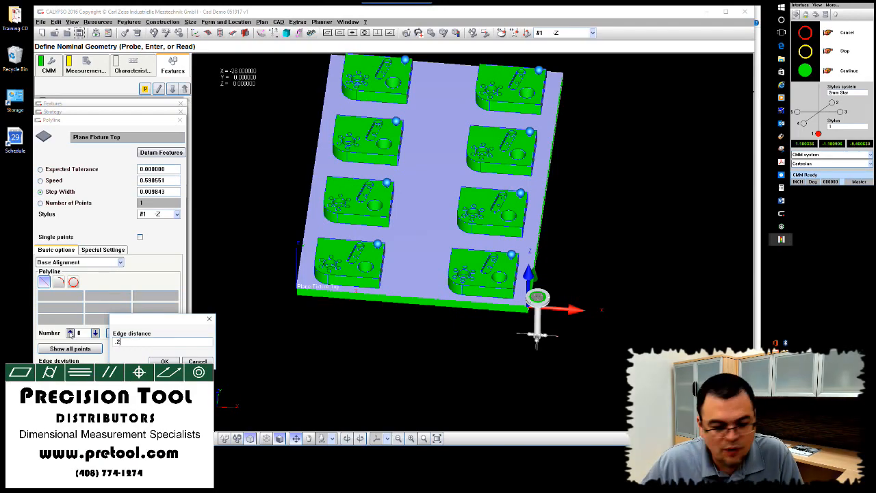
{"action": "key", "text": "Return"}
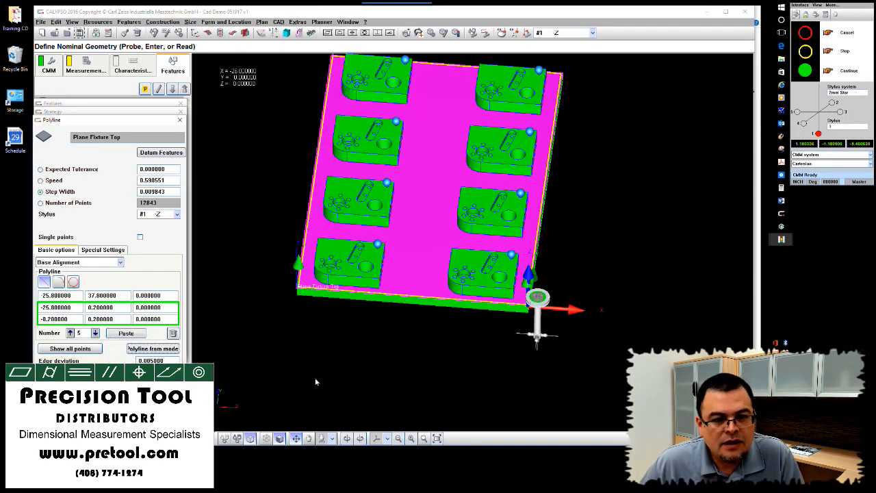
Close the Polyline settings and delete the polyline from the Plane Fixture Top measurement strategy.
{"action": "scroll", "coordinate": [312, 388], "scroll_direction": "up", "scroll_amount": 3}
{"action": "left_click_drag", "start_coordinate": [312, 412], "coordinate": [321, 360]}
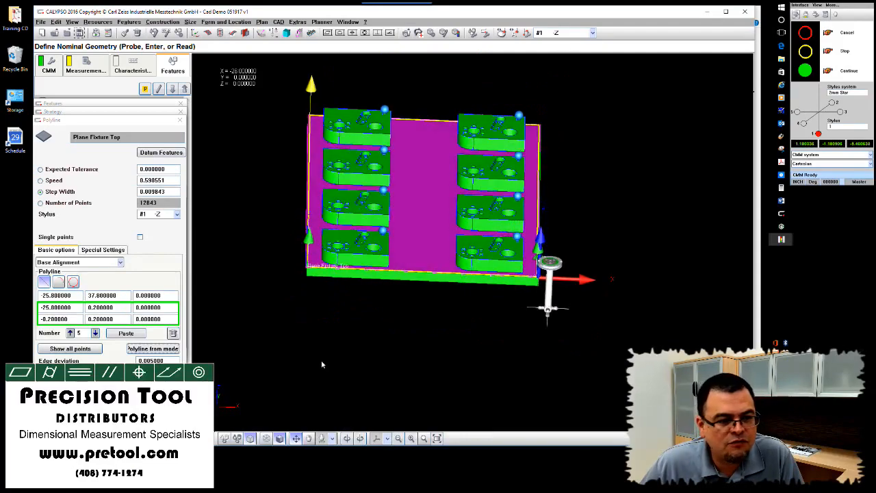
{"action": "double_click", "coordinate": [173, 180]}
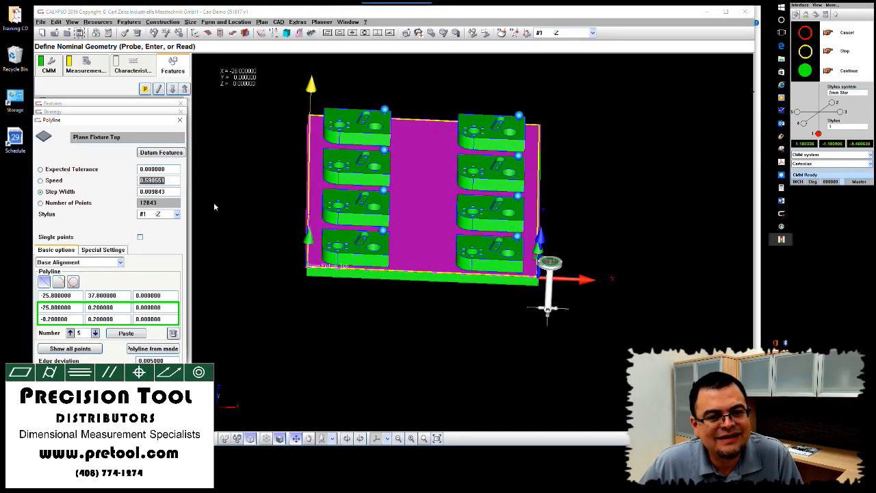
{"action": "mouse_move", "coordinate": [213, 201]}
{"action": "left_mouse_down"}
{"action": "mouse_move", "coordinate": [211, 282]}
{"action": "mouse_move", "coordinate": [209, 202]}
{"action": "left_mouse_up"}
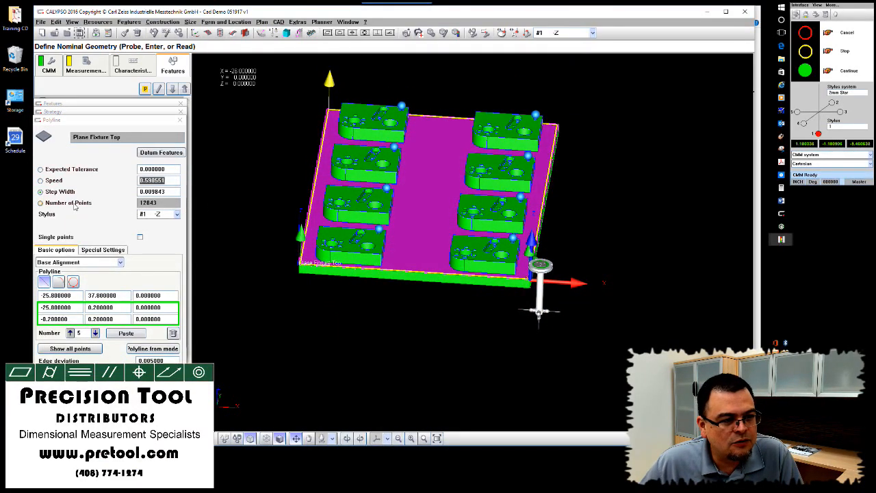
{"action": "left_click", "coordinate": [55, 403]}
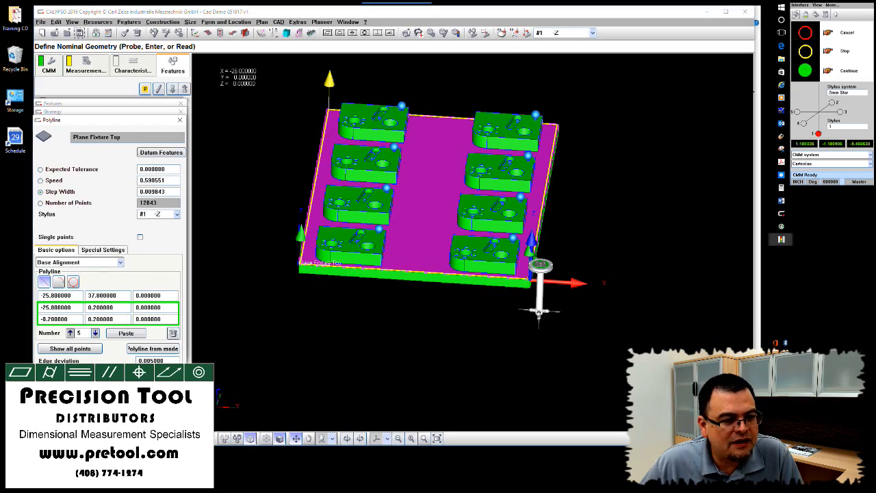
{"action": "key", "text": "Delete"}
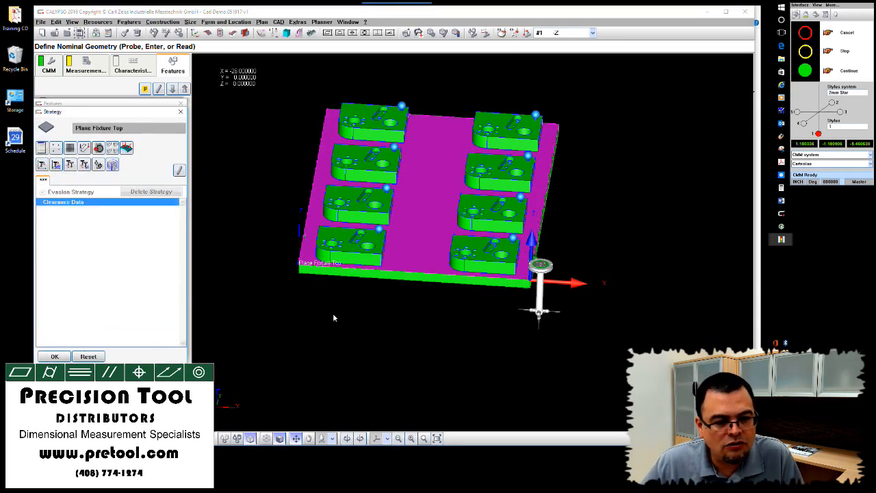
Probe two points on the fixture top at the front right corner and two at the front left corner.
{"action": "left_click_drag", "start_coordinate": [333, 317], "coordinate": [331, 334]}
{"action": "scroll", "coordinate": [331, 333], "scroll_direction": "down", "scroll_amount": 4}
{"action": "left_click_drag", "start_coordinate": [396, 330], "coordinate": [371, 361]}
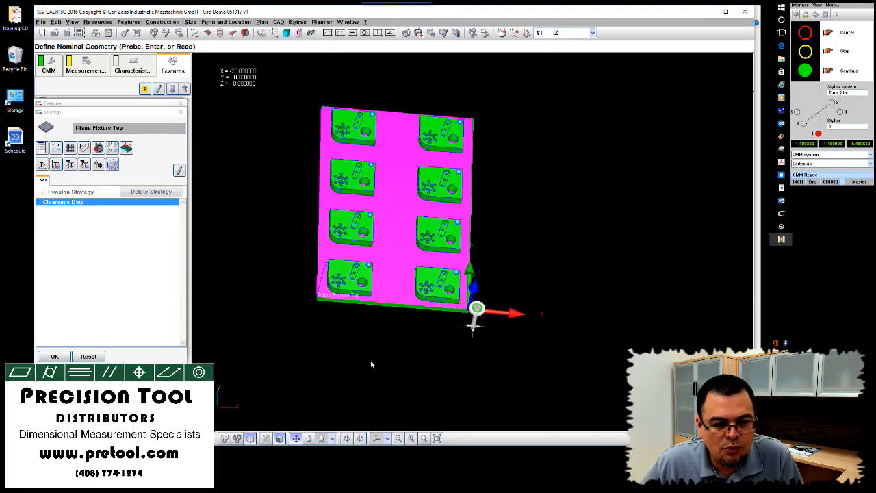
{"action": "scroll", "coordinate": [369, 361], "scroll_direction": "up", "scroll_amount": 3}
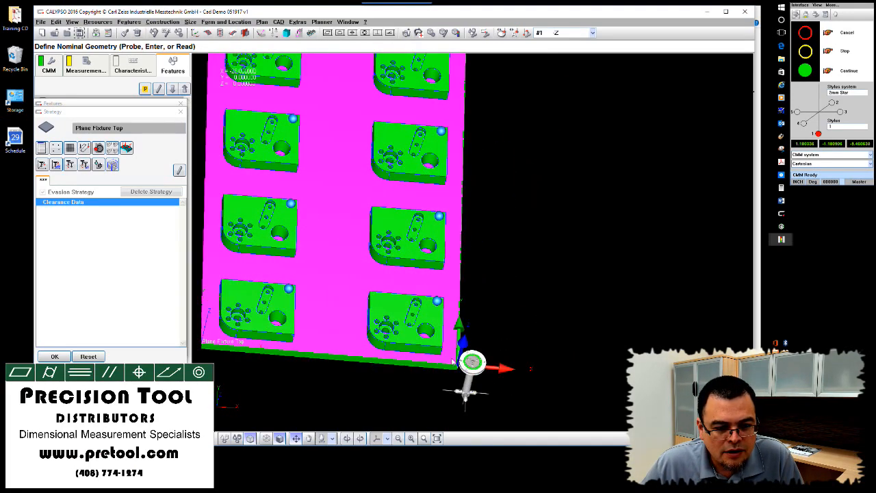
{"action": "left_click", "coordinate": [452, 360]}
{"action": "left_click", "coordinate": [447, 359]}
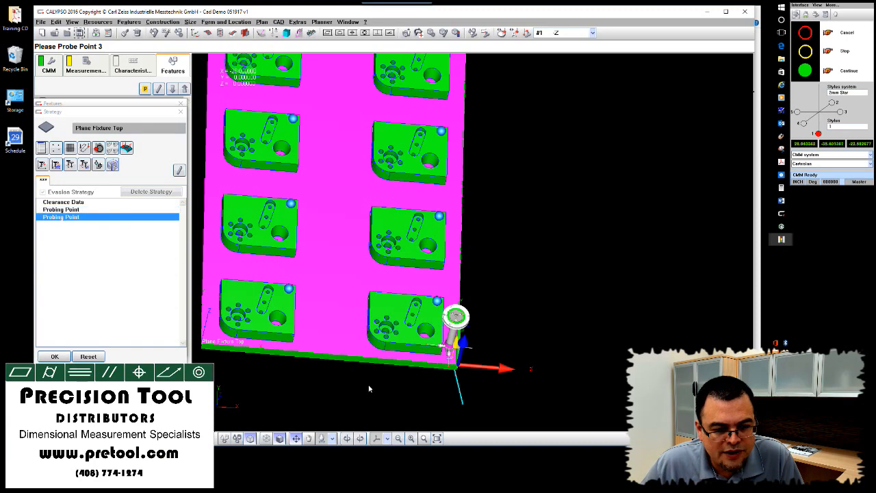
{"action": "left_click_drag", "start_coordinate": [270, 368], "coordinate": [401, 362]}
{"action": "left_click", "coordinate": [342, 335]}
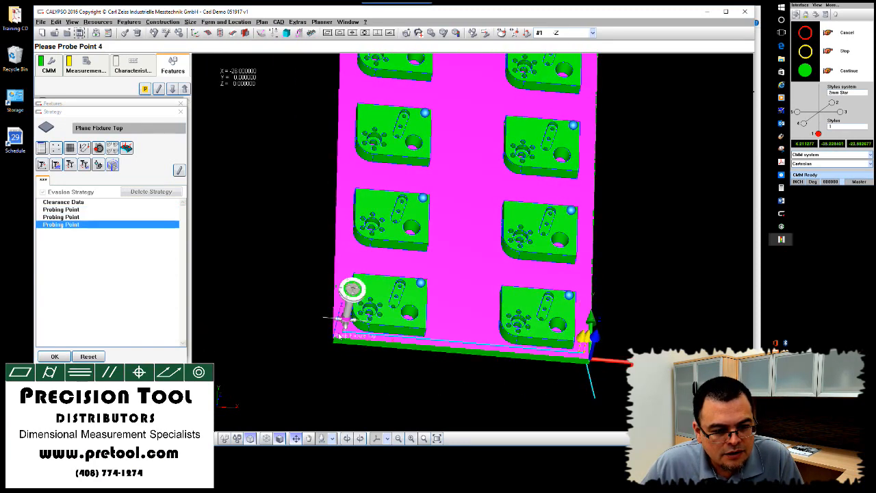
{"action": "left_click", "coordinate": [339, 334]}
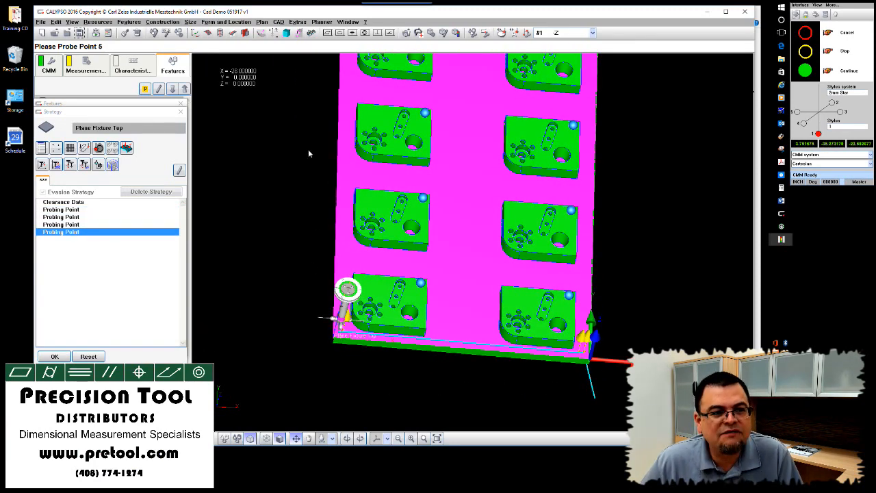
Probe two points at the fixture top's rear left corner and two at its rear right corner.
{"action": "left_click_drag", "start_coordinate": [307, 151], "coordinate": [317, 364]}
{"action": "middle_click_drag", "start_coordinate": [306, 246], "coordinate": [337, 259]}
{"action": "scroll", "coordinate": [360, 267], "scroll_direction": "up", "scroll_amount": 3}
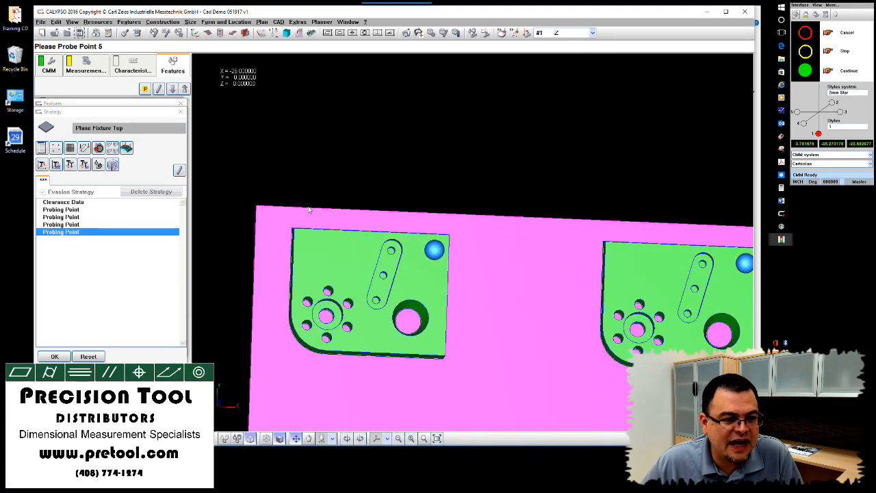
{"action": "left_click", "coordinate": [266, 215]}
{"action": "middle_click_drag", "start_coordinate": [287, 216], "coordinate": [282, 193]}
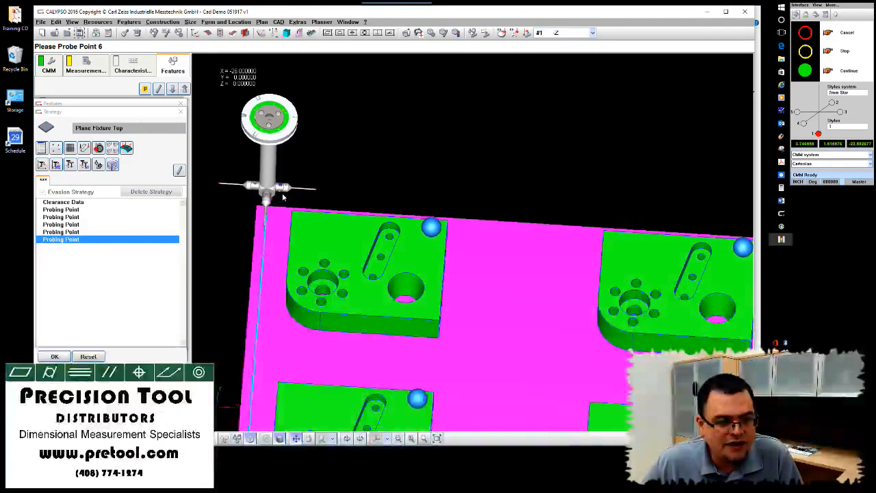
{"action": "left_click", "coordinate": [274, 218]}
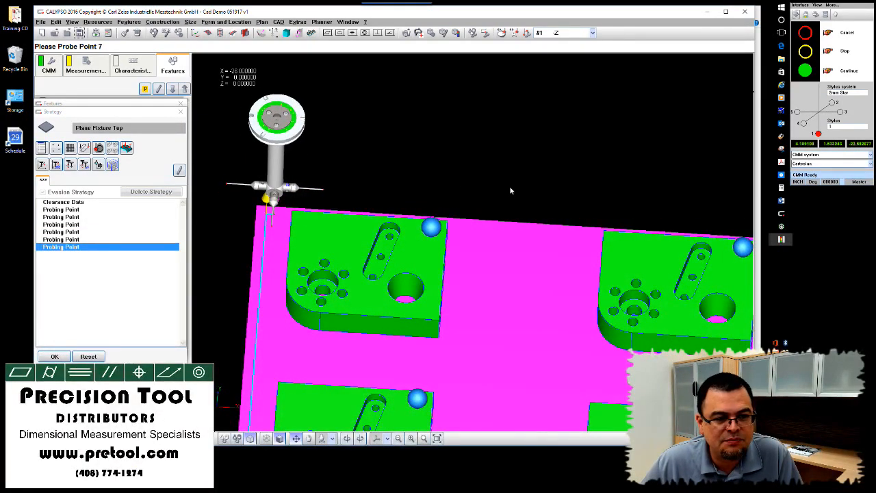
{"action": "middle_click_drag", "start_coordinate": [512, 189], "coordinate": [322, 150], "text": "shift"}
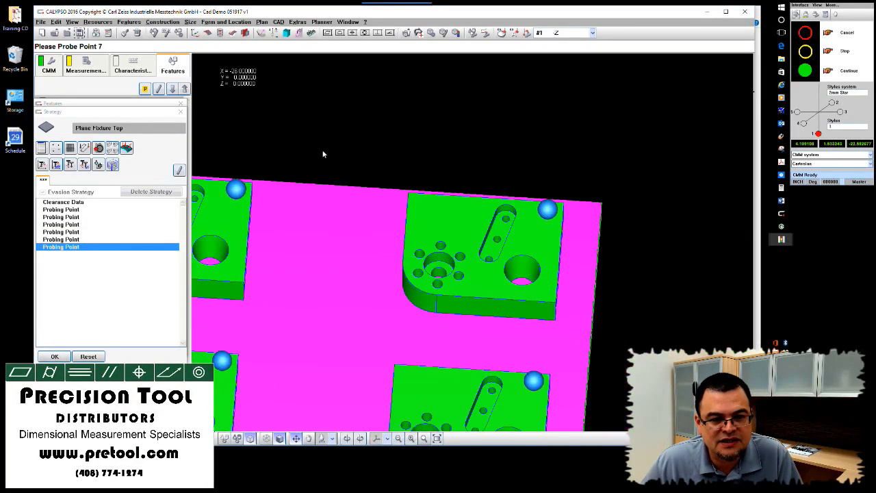
{"action": "left_click", "coordinate": [591, 211]}
{"action": "left_click", "coordinate": [595, 212]}
{"action": "scroll", "coordinate": [626, 235], "scroll_direction": "down", "scroll_amount": 5}
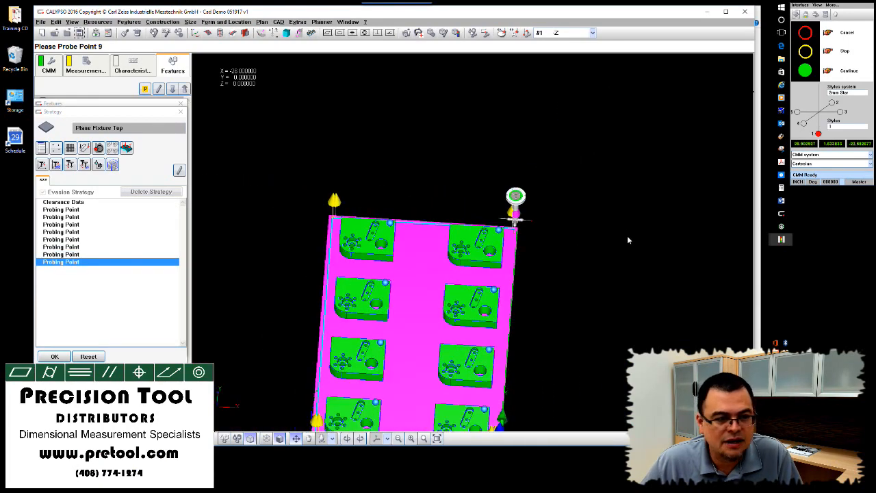
Insert clearance data between each corner's pair of probing points and accept the Plane Fixture Top strategy and feature.
{"action": "left_click", "coordinate": [66, 217]}
{"action": "left_click", "coordinate": [113, 166]}
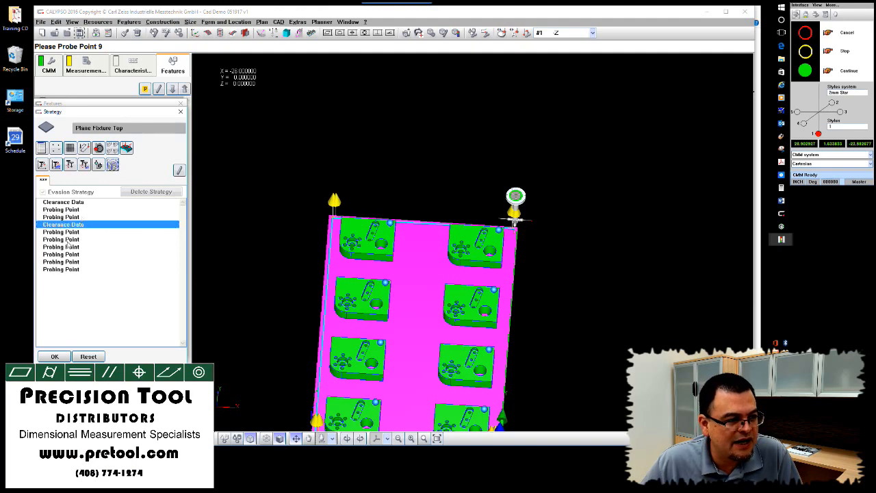
{"action": "left_click", "coordinate": [113, 166]}
{"action": "left_click", "coordinate": [80, 264]}
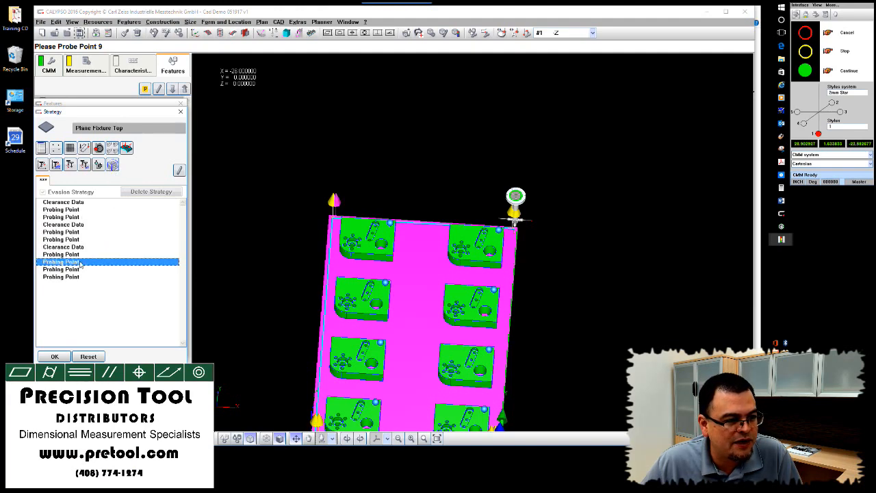
{"action": "left_click", "coordinate": [113, 165]}
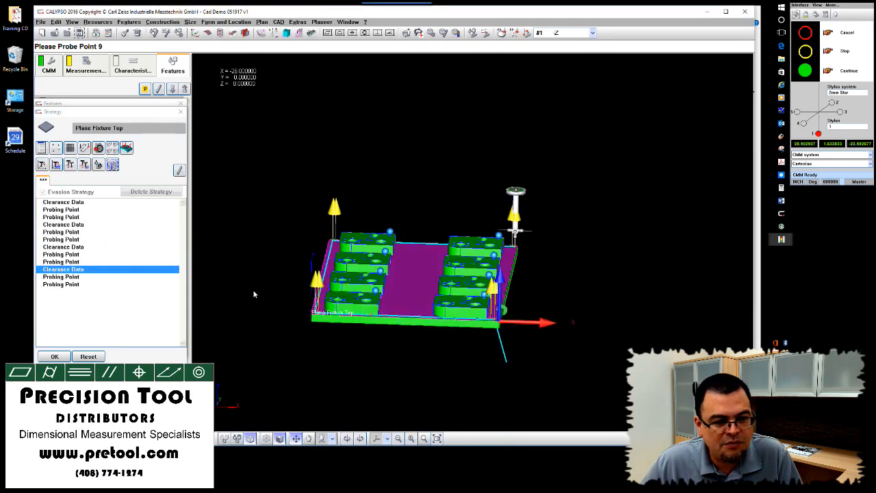
{"action": "left_click", "coordinate": [54, 357]}
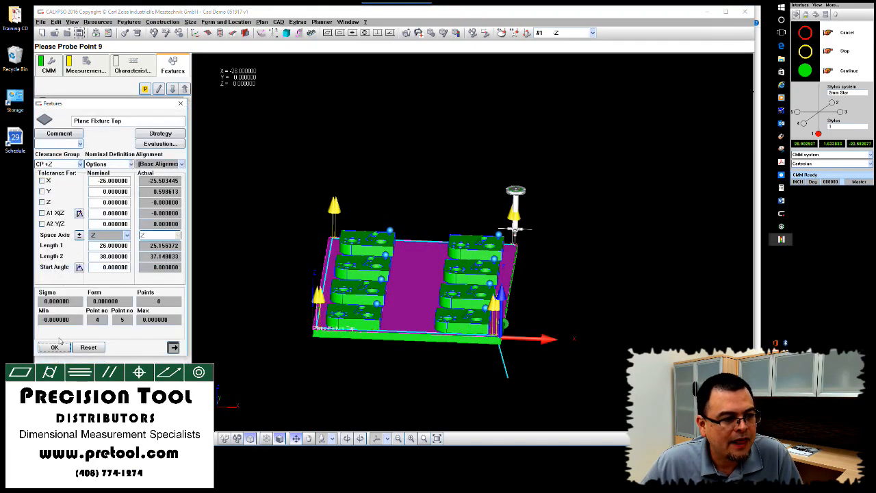
{"action": "left_click", "coordinate": [53, 349]}
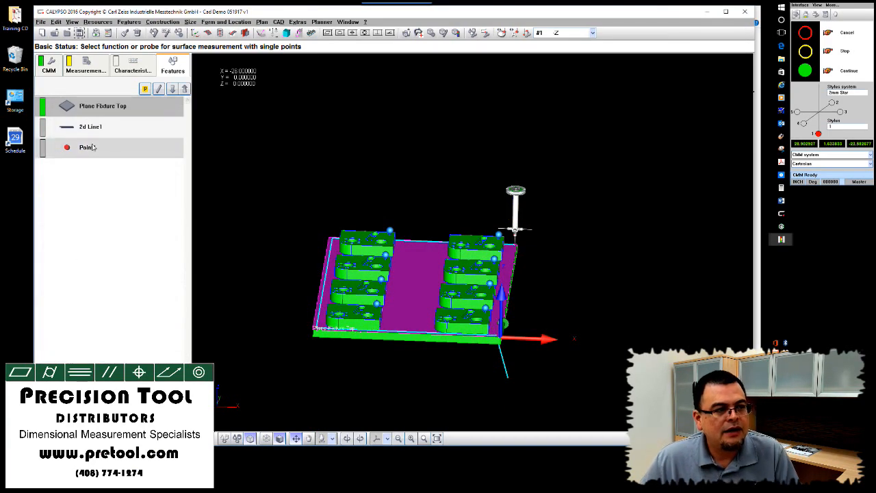
Open the 2d Line1 feature and set its A2 nominal angle to 0.
{"action": "middle_click_drag", "start_coordinate": [584, 265], "coordinate": [534, 257]}
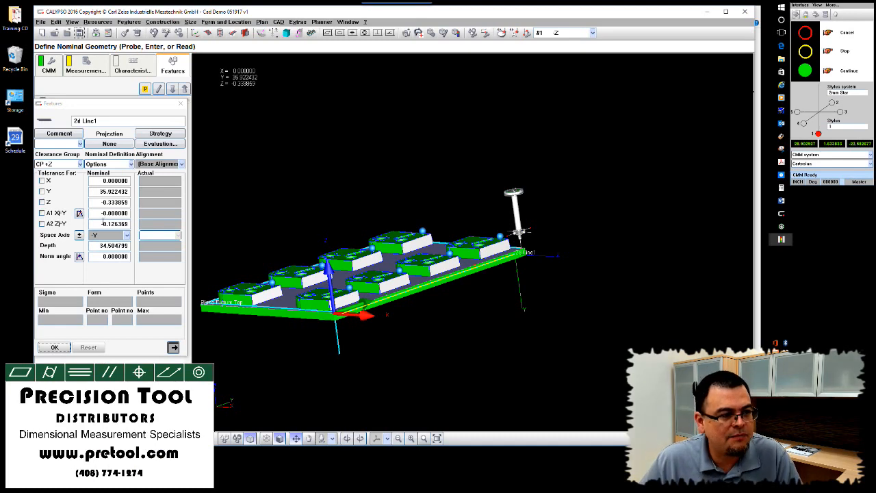
{"action": "double_click", "coordinate": [114, 224]}
{"action": "type", "text": "0"}
{"action": "key", "text": "Return"}
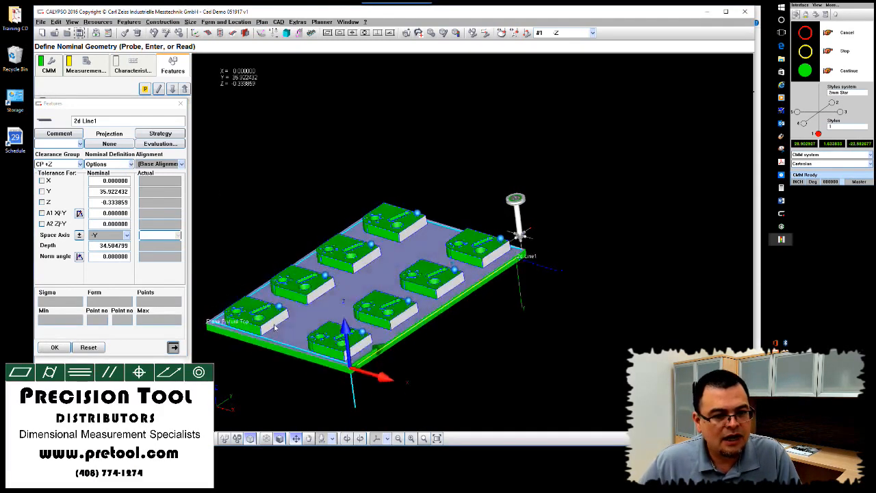
Set the 2d Line1 nominal Y position to 35 and its depth to 30.
{"action": "double_click", "coordinate": [110, 193]}
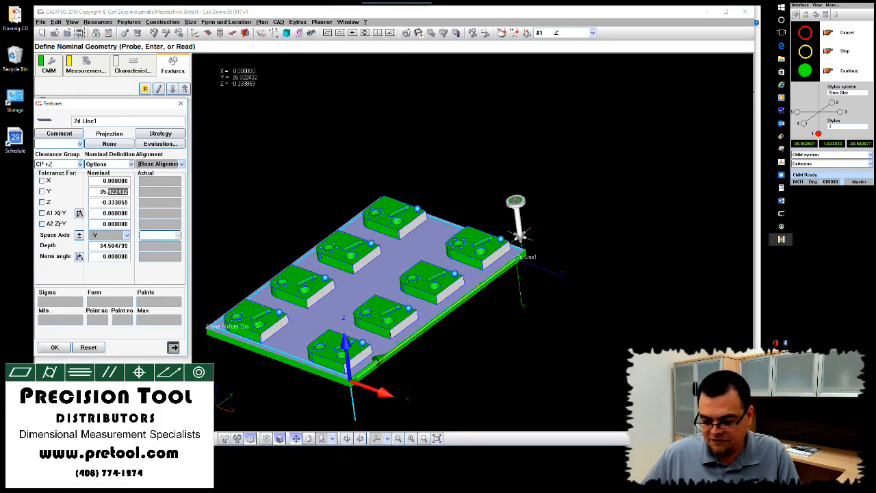
{"action": "type", "text": "0"}
{"action": "key", "text": "Return"}
{"action": "double_click", "coordinate": [98, 246]}
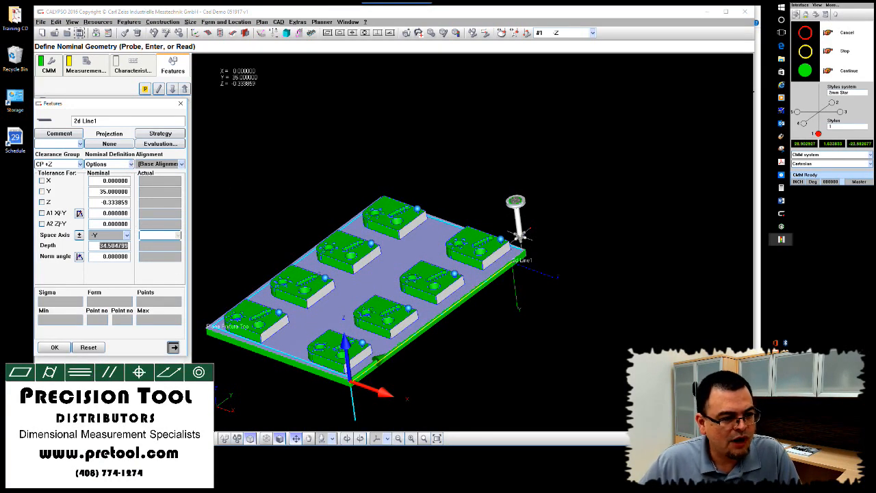
{"action": "type", "text": "3"}
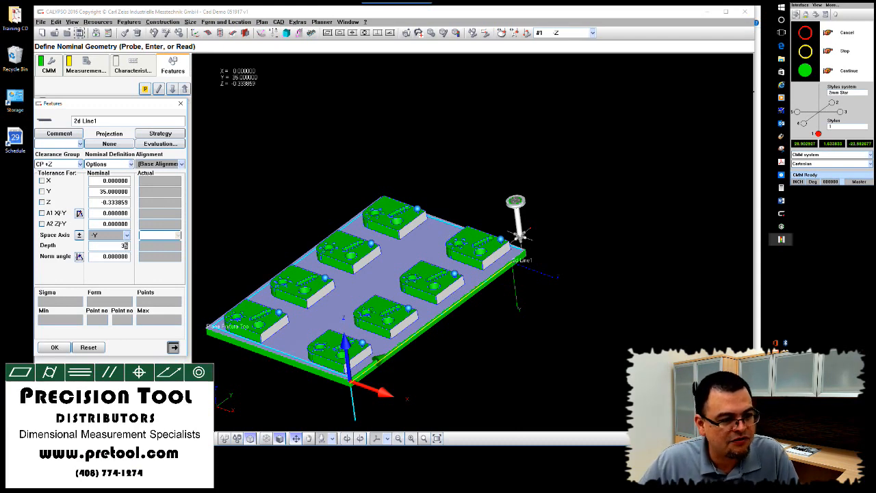
{"action": "type", "text": "5.0"}
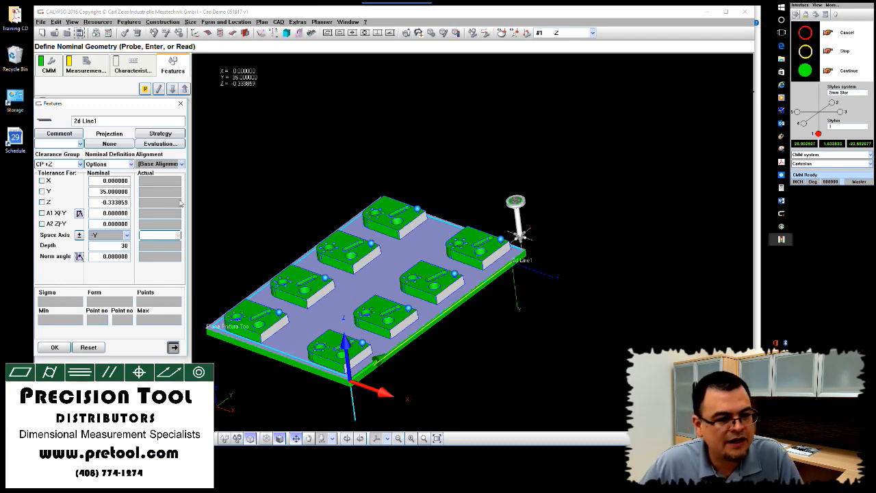
Set the 2d Line1 auto path strategy to 5 points measured as single points and accept the strategy.
{"action": "left_click", "coordinate": [161, 133]}
{"action": "left_click", "coordinate": [62, 210]}
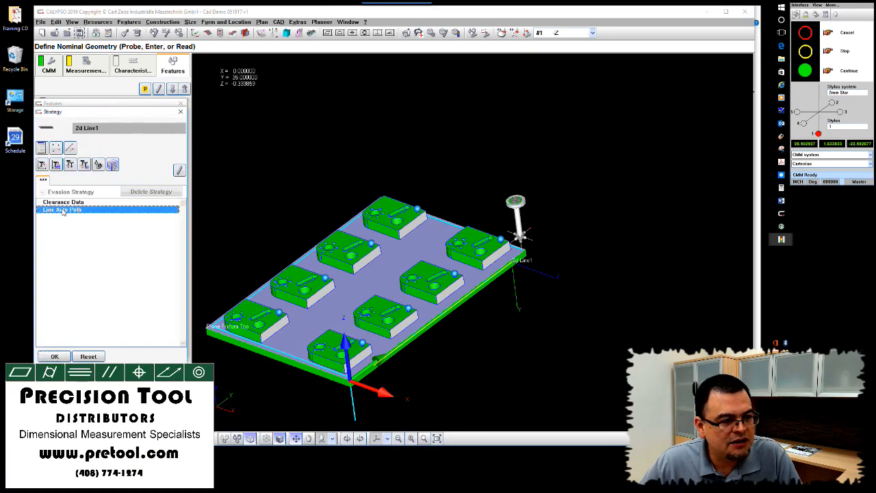
{"action": "double_click", "coordinate": [63, 211]}
{"action": "double_click", "coordinate": [158, 203]}
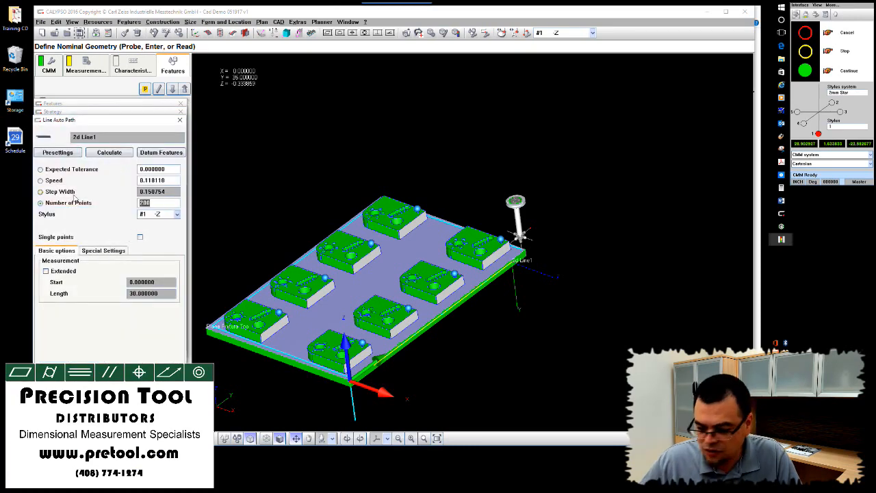
{"action": "type", "text": "5"}
{"action": "left_click", "coordinate": [140, 237]}
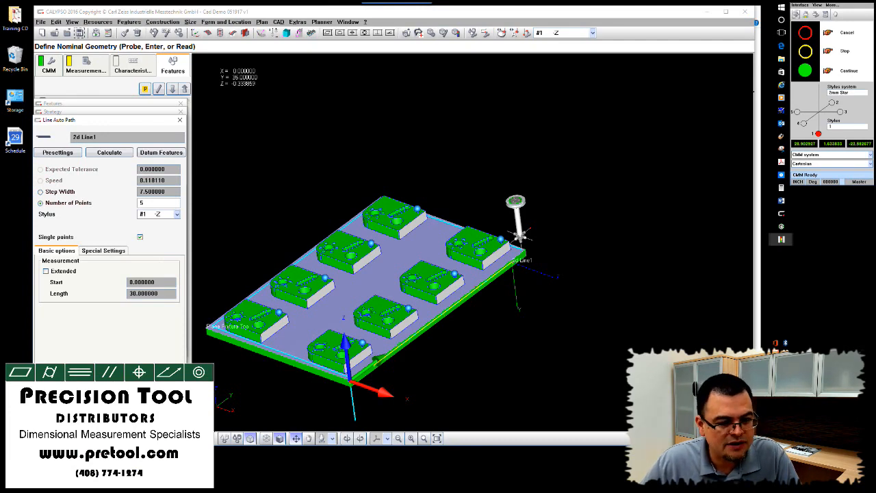
{"action": "left_click_drag", "start_coordinate": [274, 395], "coordinate": [276, 364]}
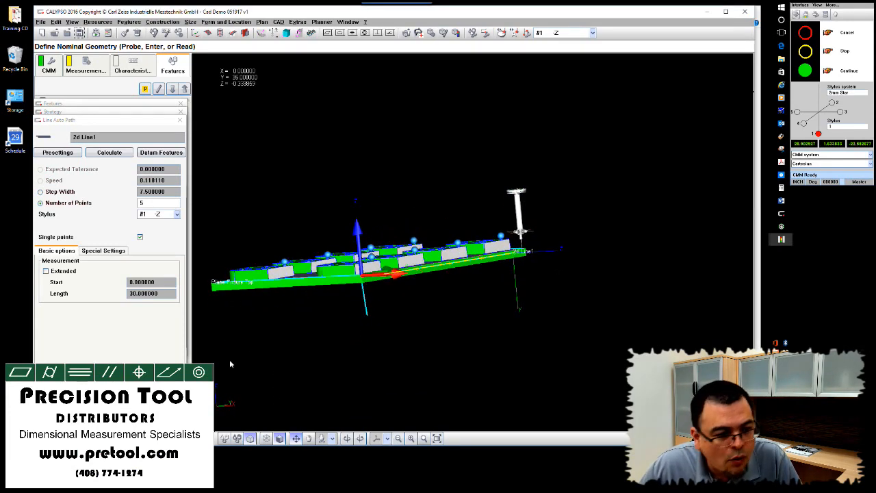
{"action": "left_click", "coordinate": [55, 370]}
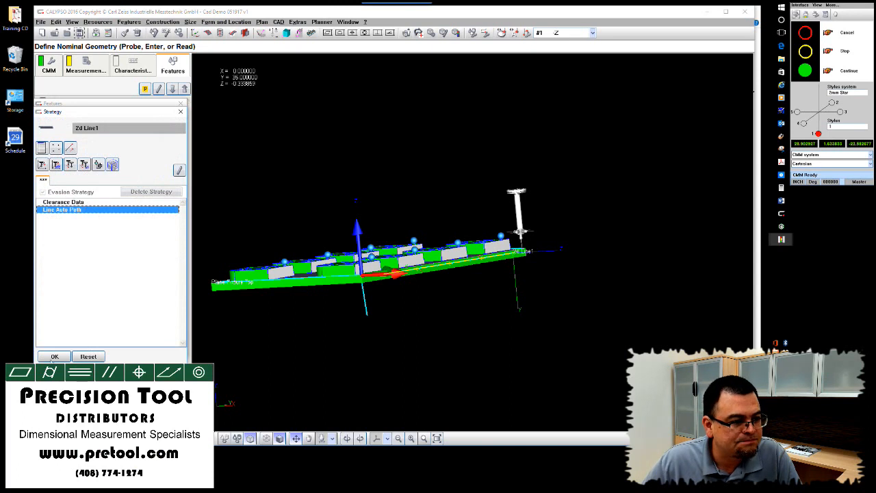
{"action": "left_click", "coordinate": [55, 357]}
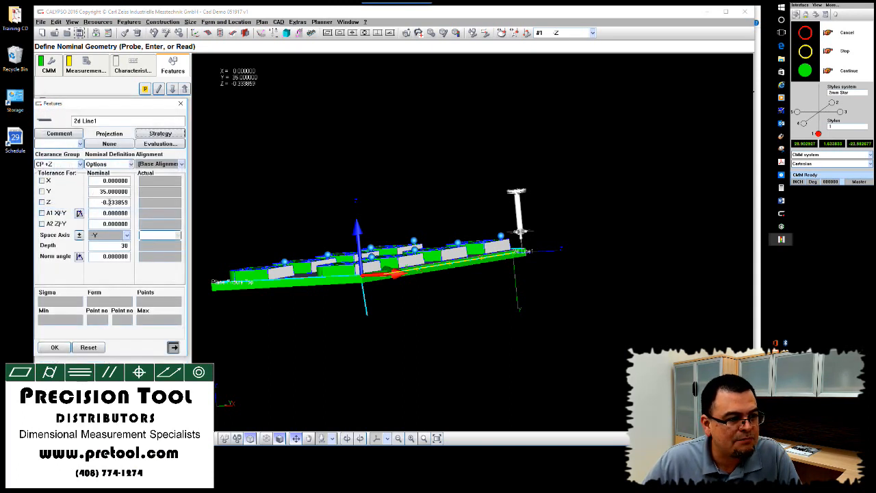
Set the 2d Line1 nominal Z position to -0.5 and accept the feature.
{"action": "left_click_drag", "start_coordinate": [108, 202], "coordinate": [128, 202]}
{"action": "type", "text": "5"}
{"action": "key", "text": "Return"}
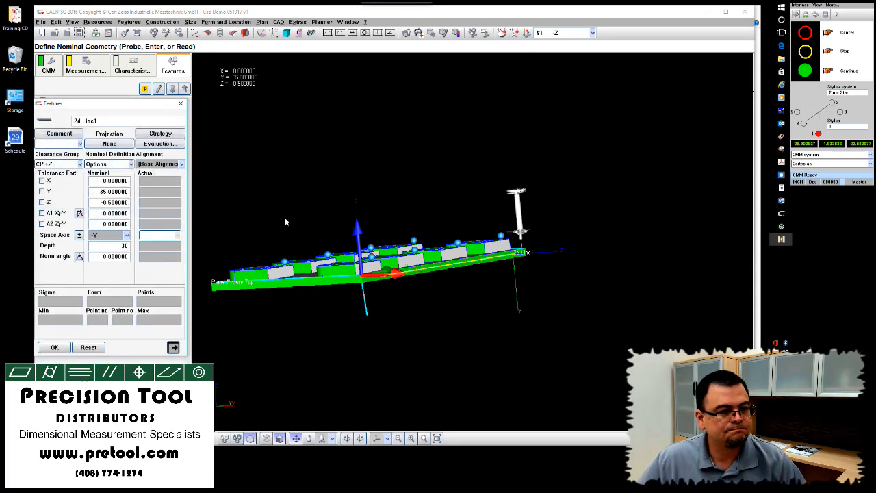
{"action": "left_click", "coordinate": [55, 348]}
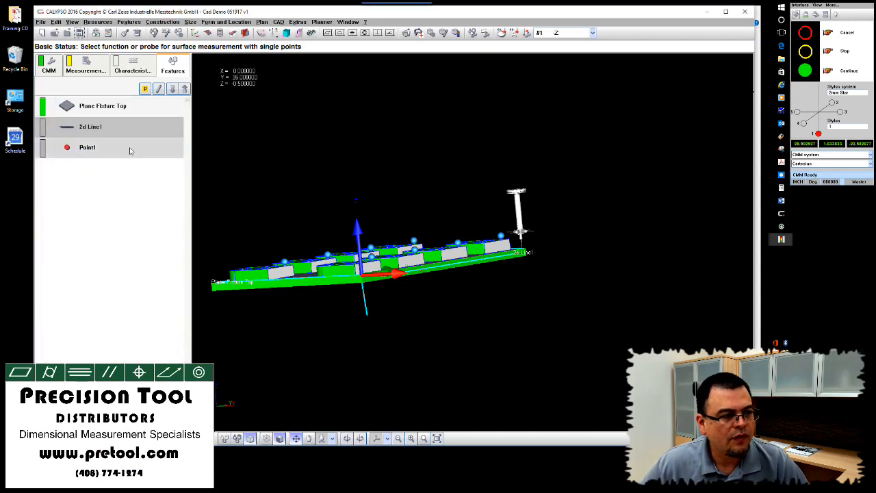
Rename the 2d Line1 feature as 2d Line Fixture.
{"action": "double_click", "coordinate": [118, 130]}
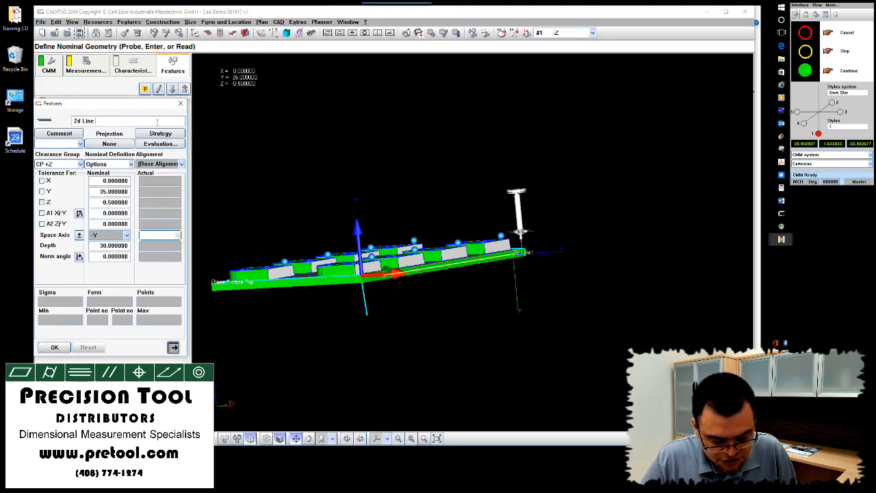
{"action": "type", "text": "Fixture"}
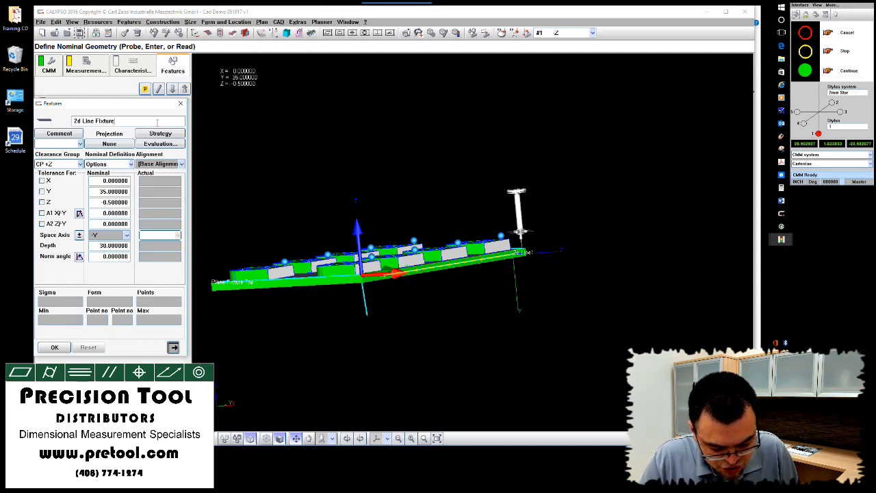
Complete the 2D line's name as "2d Line Fixture +X" and accept the feature.
{"action": "type", "text": " R"}
{"action": "key", "text": "BackSpace"}
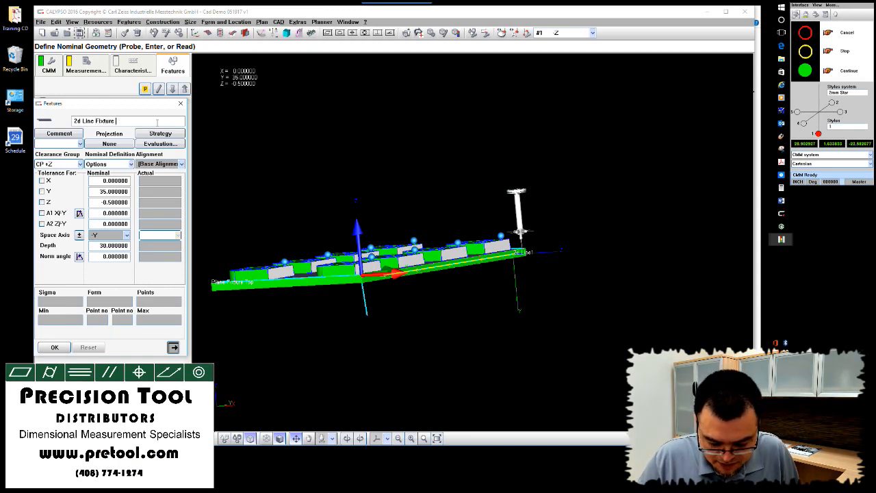
{"action": "type", "text": "+X"}
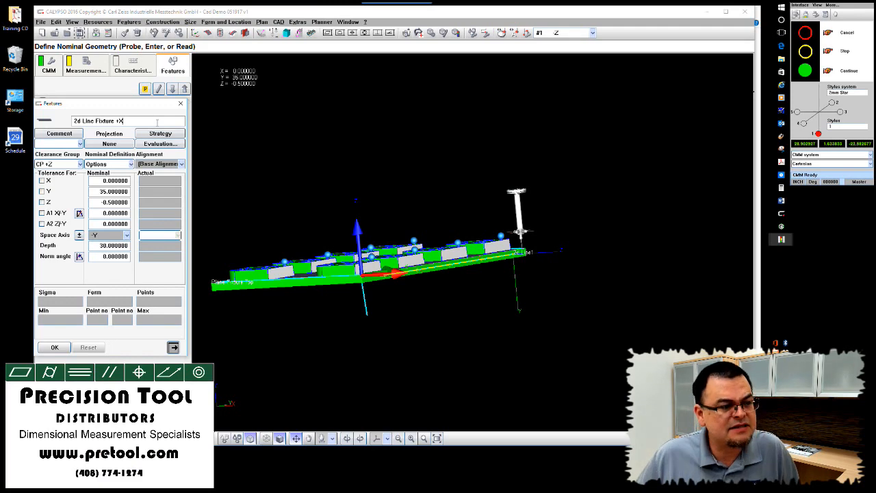
{"action": "left_click", "coordinate": [55, 346]}
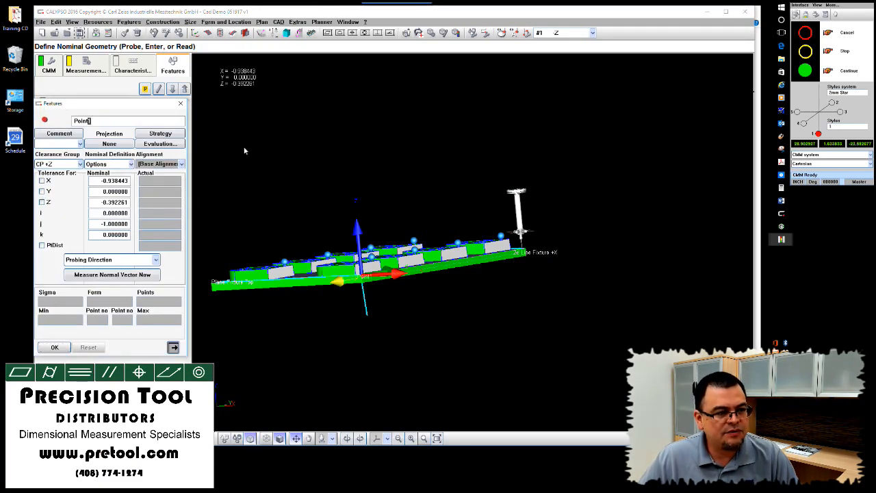
Name the point feature "Point Fixture -Y", set its nominal X to -1 and Z to -0.5, and accept it.
{"action": "type", "text": "tu"}
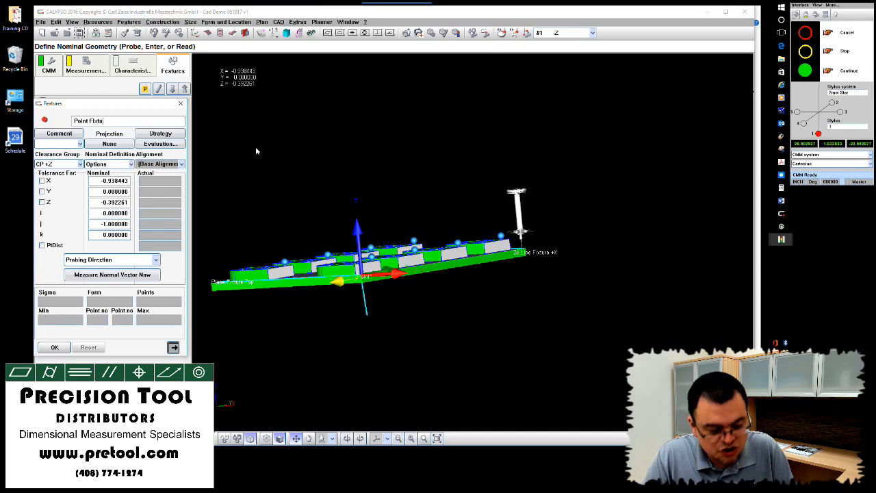
{"action": "type", "text": "re -Y"}
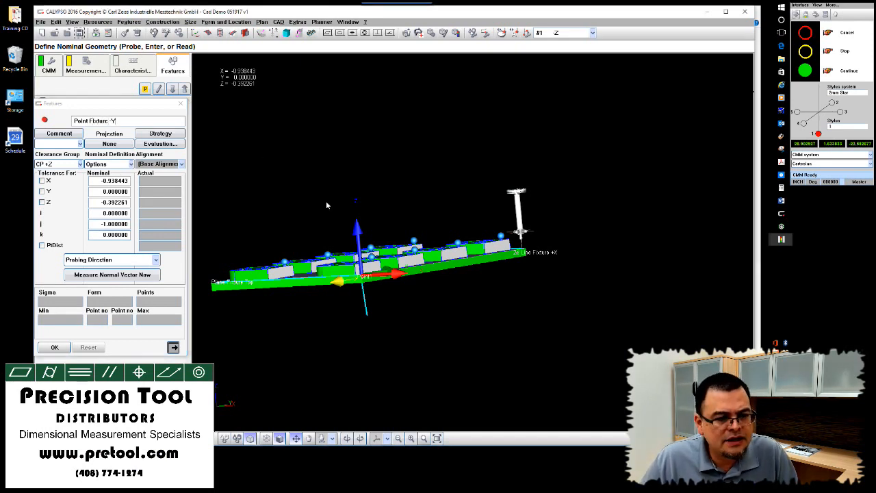
{"action": "left_click_drag", "start_coordinate": [326, 201], "coordinate": [346, 270]}
{"action": "left_click_drag", "start_coordinate": [329, 411], "coordinate": [361, 289]}
{"action": "double_click", "coordinate": [109, 180]}
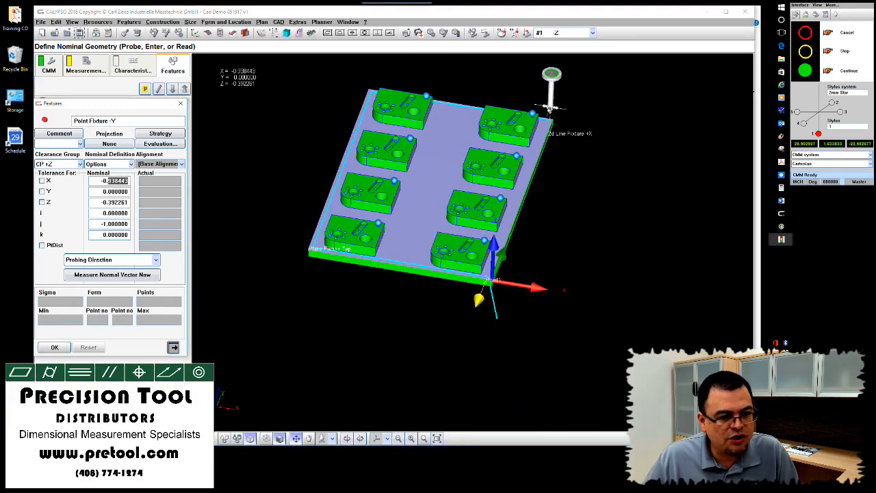
{"action": "type", "text": "-1"}
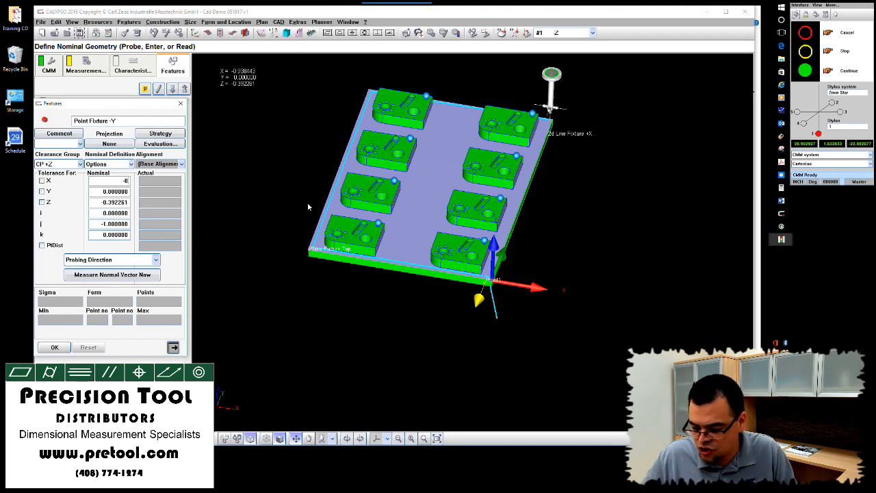
{"action": "key", "text": "Return"}
{"action": "key", "text": "Tab"}
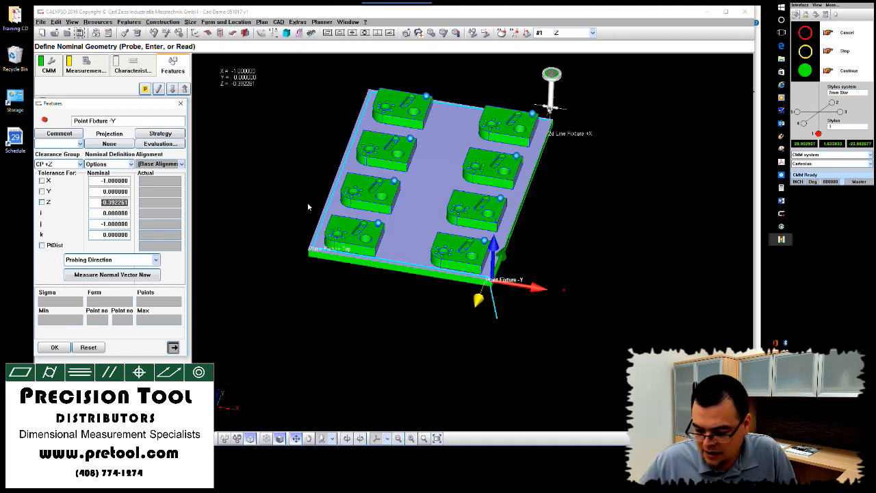
{"action": "type", "text": "-.5"}
{"action": "key", "text": "Return"}
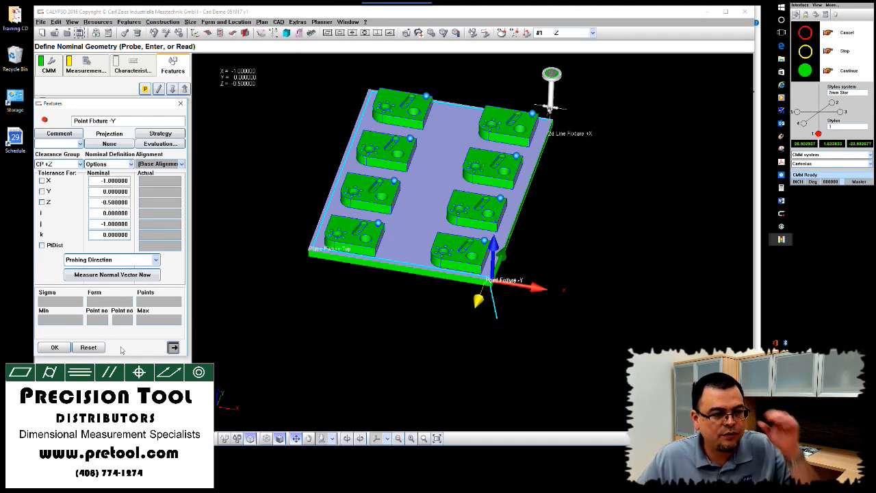
{"action": "left_click", "coordinate": [55, 346]}
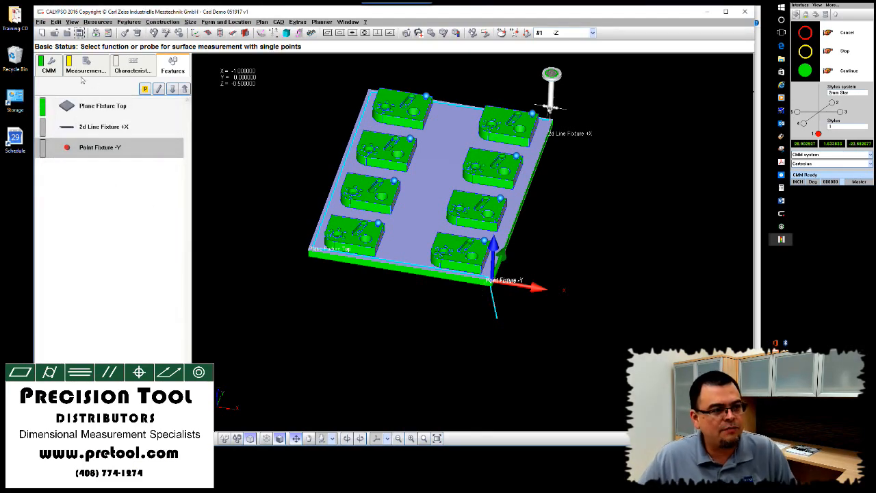
Open the run settings for Point Fixture -Y and set the run order From Feature List, navigation Use Clearance Plane, and run mode Normal.
{"action": "left_click_drag", "start_coordinate": [240, 263], "coordinate": [232, 255]}
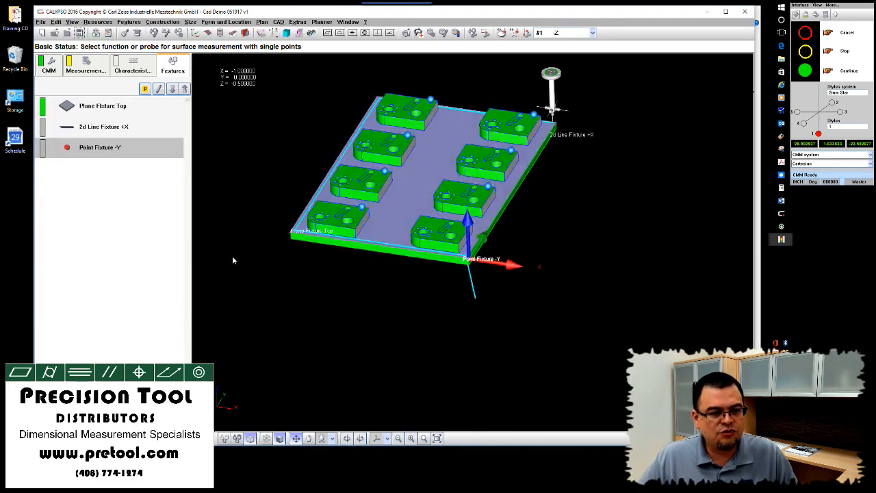
{"action": "right_click_drag", "start_coordinate": [276, 247], "coordinate": [306, 304]}
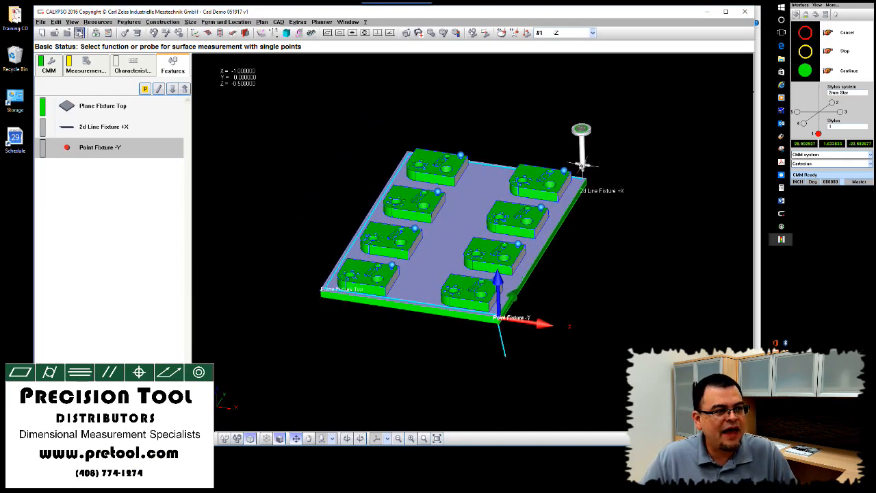
{"action": "left_click", "coordinate": [80, 33]}
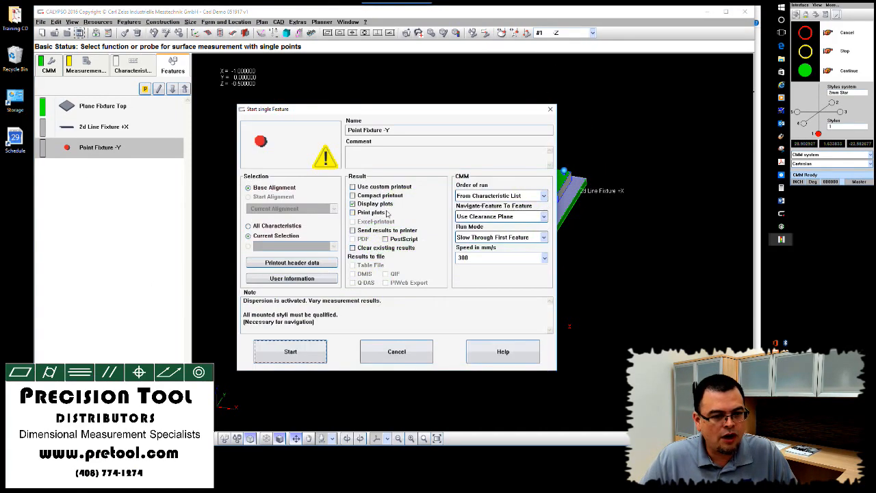
{"action": "left_click", "coordinate": [486, 195]}
{"action": "left_click", "coordinate": [502, 214]}
{"action": "left_click", "coordinate": [502, 216]}
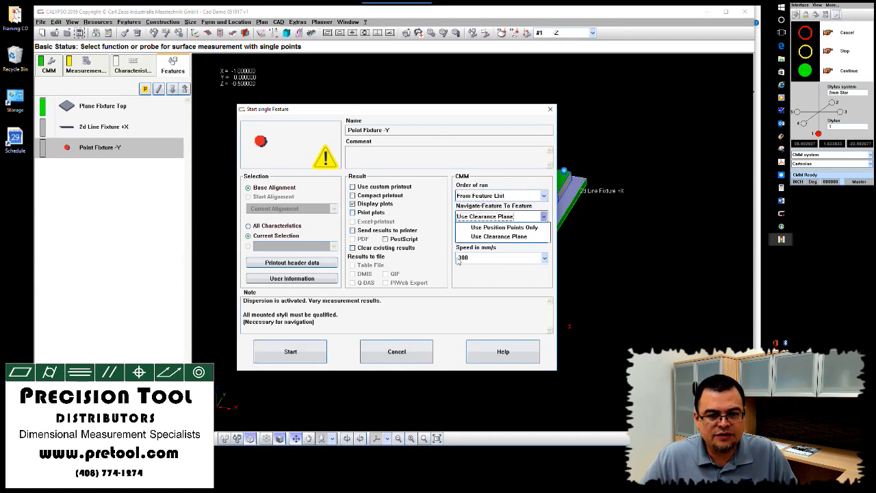
{"action": "left_click", "coordinate": [477, 238]}
{"action": "left_click", "coordinate": [476, 238]}
{"action": "left_click", "coordinate": [478, 276]}
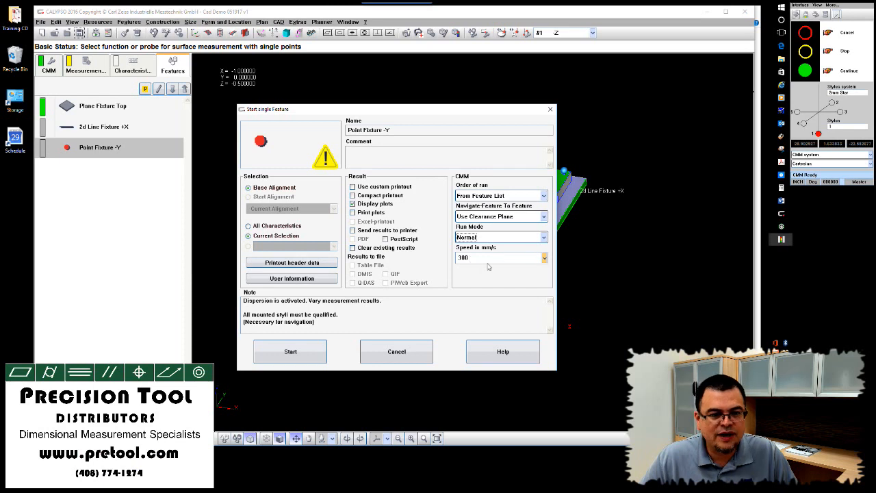
Enable custom printout and clearing of existing results, choose Manual Alignment as the base alignment, and start the run.
{"action": "left_click", "coordinate": [365, 187]}
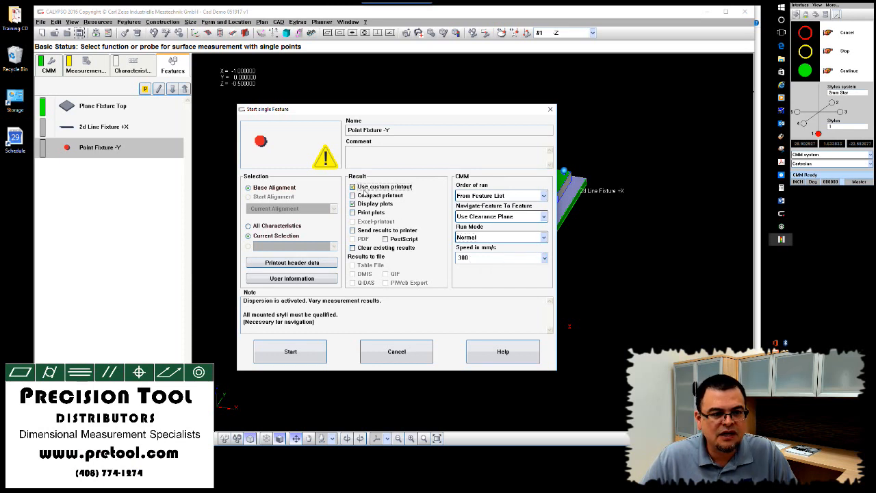
{"action": "left_click", "coordinate": [281, 208]}
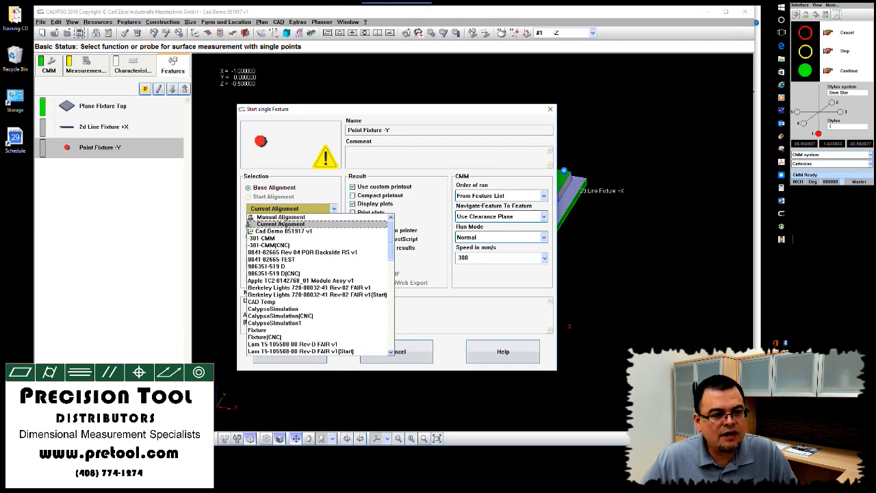
{"action": "left_click", "coordinate": [277, 217]}
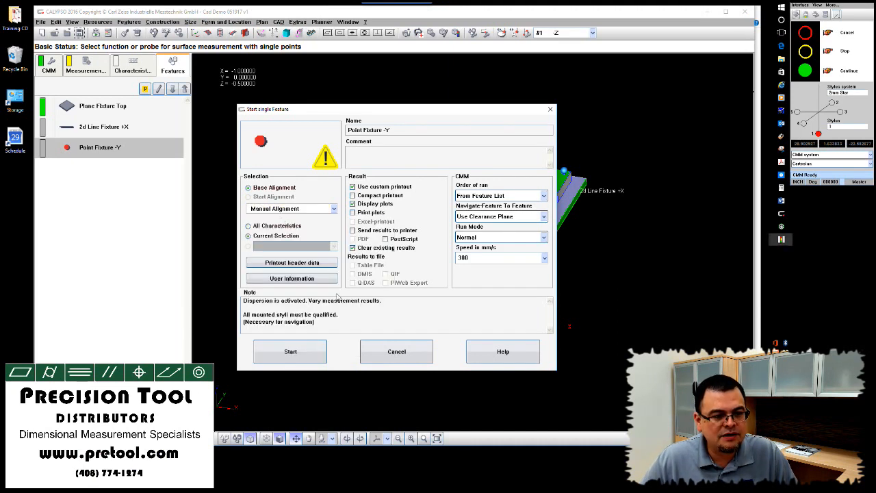
{"action": "left_click", "coordinate": [295, 353]}
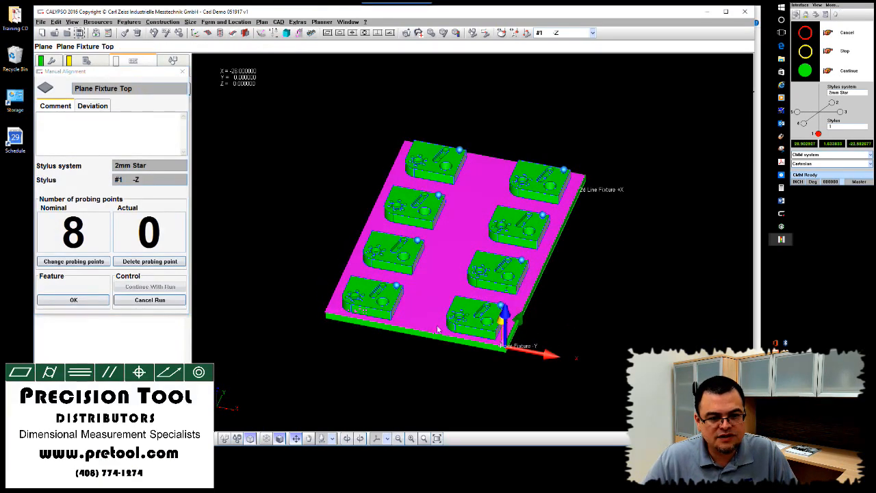
Probe four points near the corners of the fixture's top face for Plane Fixture Top and accept the feature.
{"action": "left_click", "coordinate": [498, 344]}
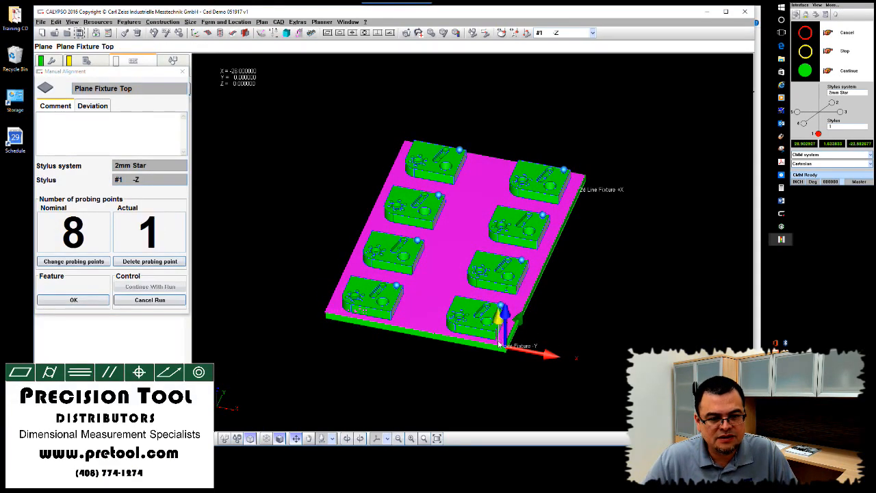
{"action": "left_click", "coordinate": [338, 311]}
{"action": "left_click", "coordinate": [405, 149]}
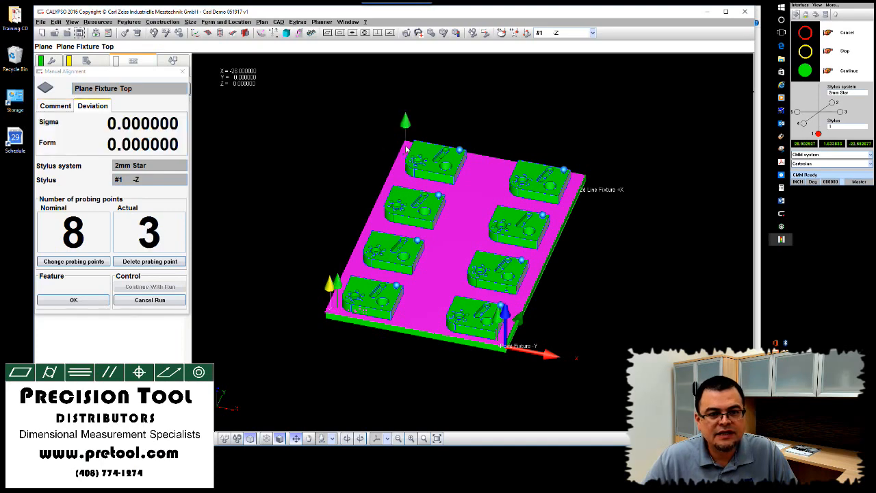
{"action": "left_click", "coordinate": [576, 184]}
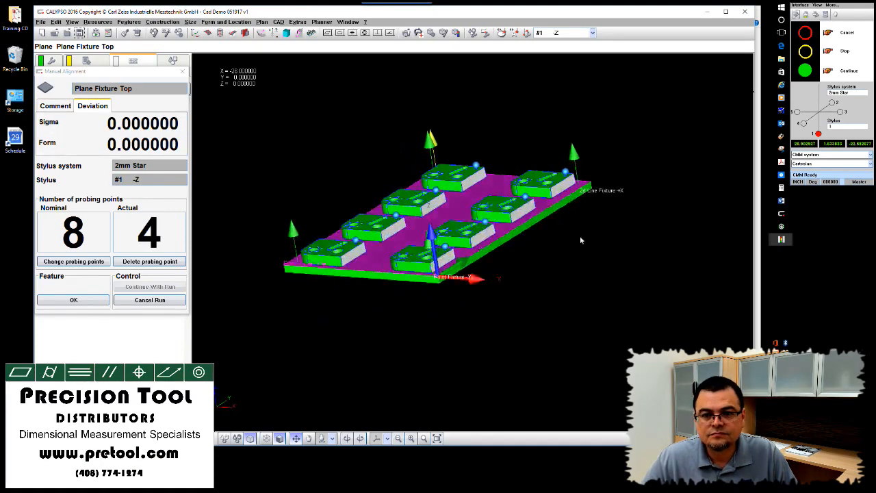
{"action": "left_click", "coordinate": [73, 299]}
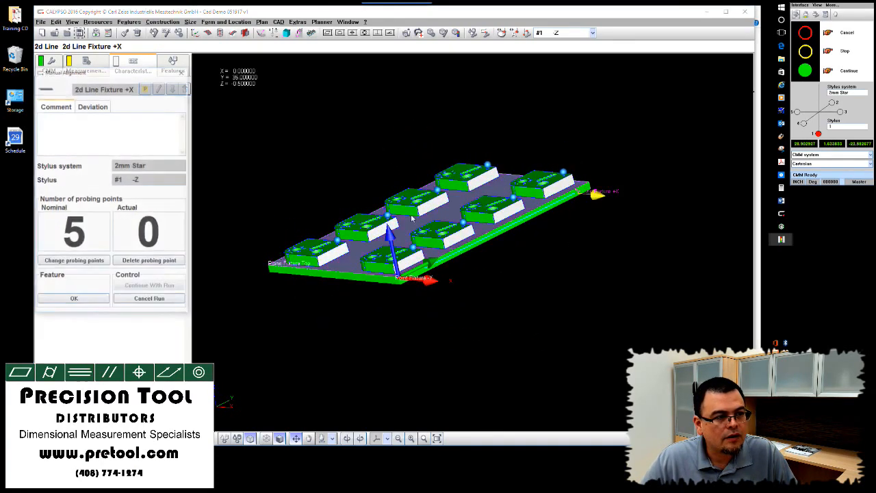
Probe two widely spaced points along the fixture's +X side for 2d Line Fixture +X and accept the feature.
{"action": "left_click", "coordinate": [571, 198]}
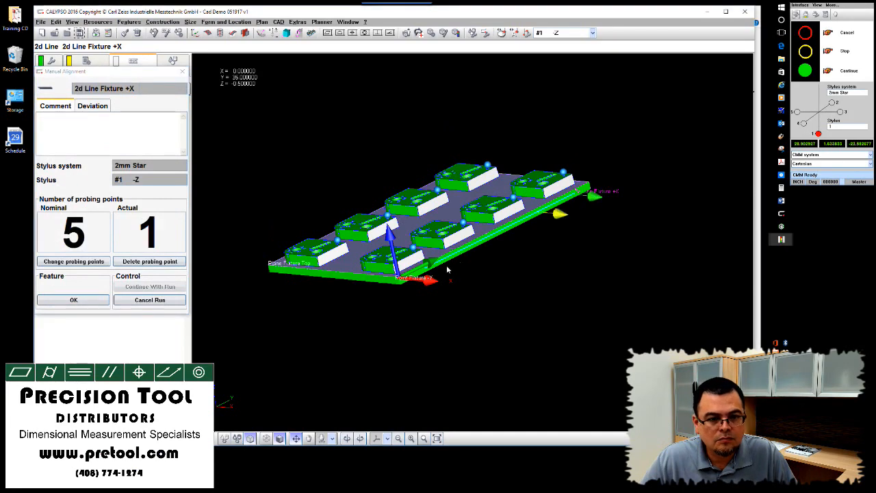
{"action": "left_click", "coordinate": [442, 262]}
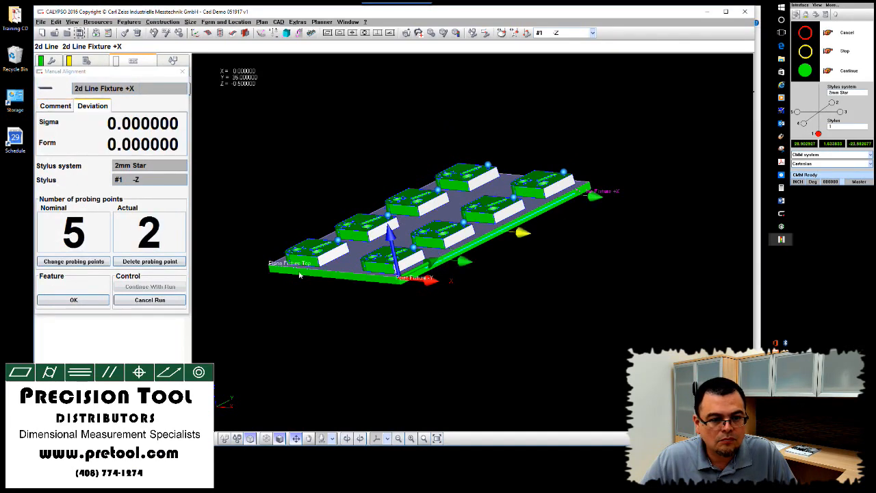
{"action": "left_click", "coordinate": [99, 301]}
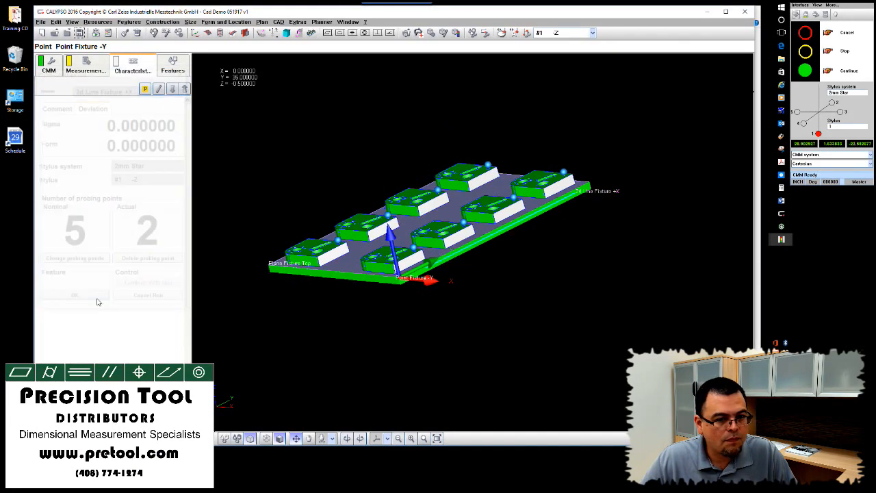
Complete the manual alignment run with Point Fixture -Y and close the custom printout.
{"action": "left_click", "coordinate": [448, 284]}
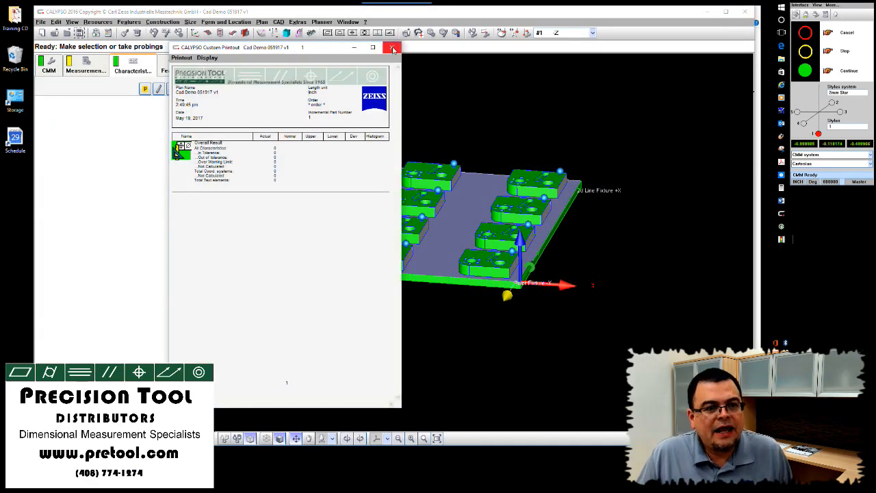
{"action": "left_click", "coordinate": [393, 48]}
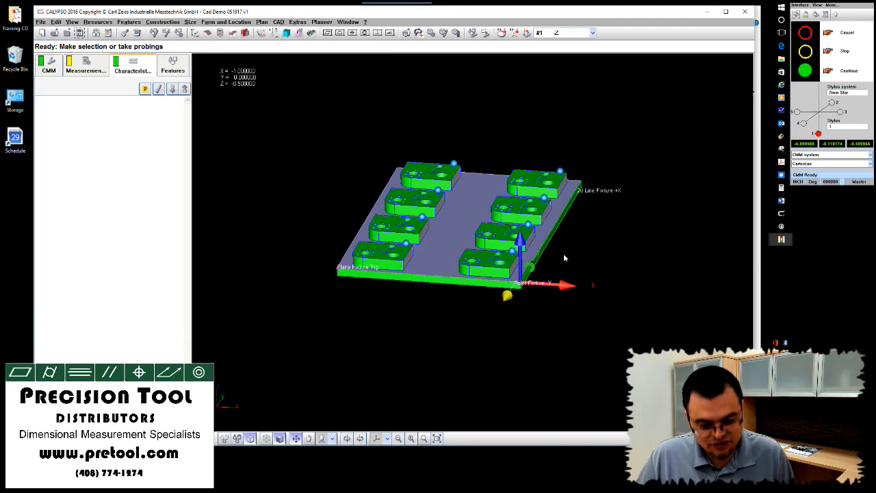
Examine the fixture model, the status of its three measured features, and the part at the corner nearest the Plane Fixture Top label.
{"action": "left_click_drag", "start_coordinate": [563, 254], "coordinate": [574, 274]}
{"action": "scroll", "coordinate": [557, 272], "scroll_direction": "down", "scroll_amount": 5}
{"action": "scroll", "coordinate": [560, 270], "scroll_direction": "up", "scroll_amount": 7}
{"action": "scroll", "coordinate": [572, 268], "scroll_direction": "down", "scroll_amount": 2}
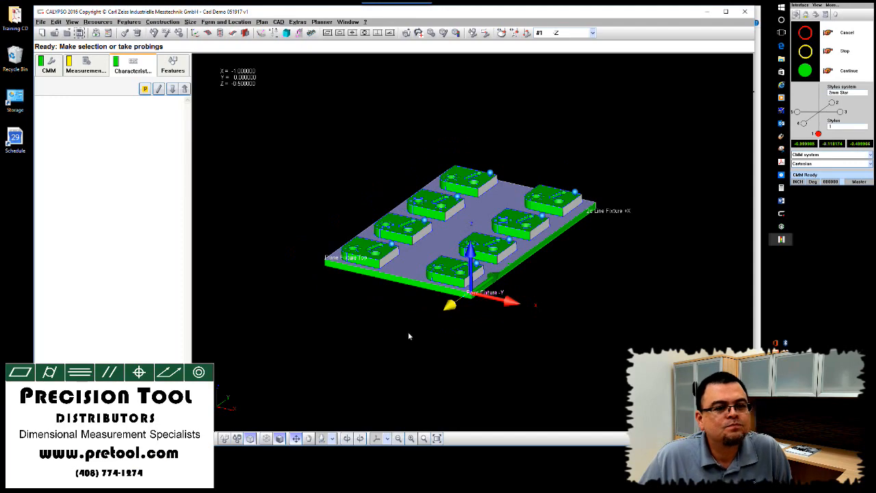
{"action": "left_click_drag", "start_coordinate": [406, 327], "coordinate": [408, 314]}
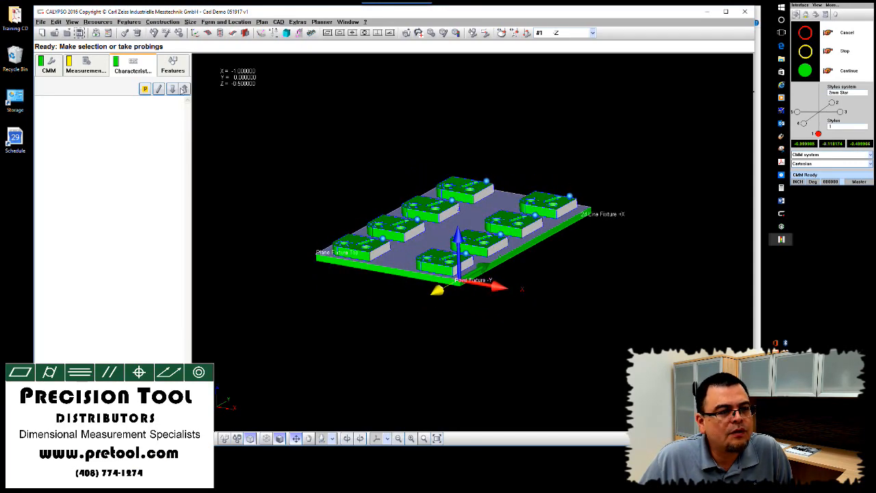
{"action": "left_click", "coordinate": [174, 65]}
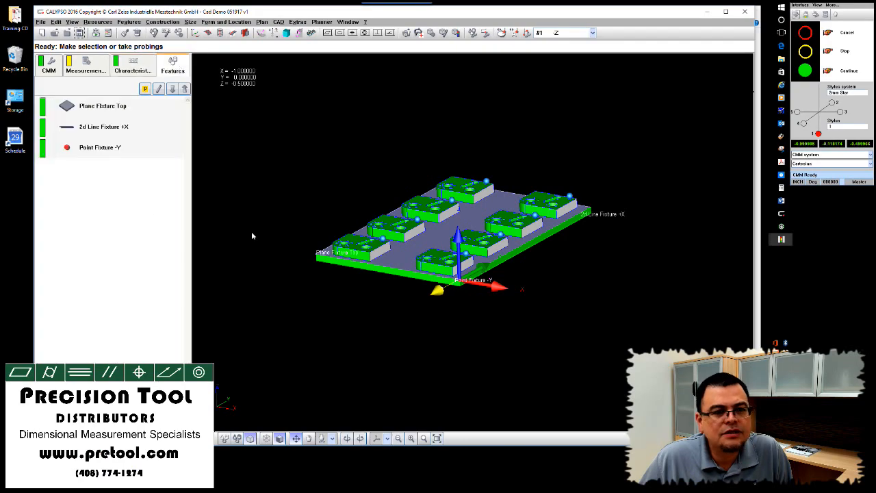
{"action": "left_click_drag", "start_coordinate": [251, 233], "coordinate": [379, 291]}
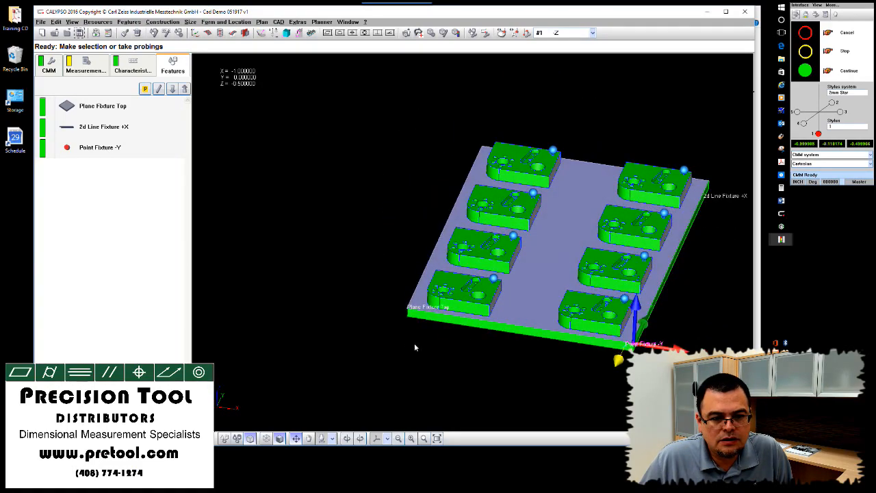
{"action": "right_click_drag", "start_coordinate": [414, 343], "coordinate": [384, 323]}
{"action": "scroll", "coordinate": [390, 324], "scroll_direction": "up", "scroll_amount": 4}
{"action": "scroll", "coordinate": [420, 342], "scroll_direction": "up", "scroll_amount": 3}
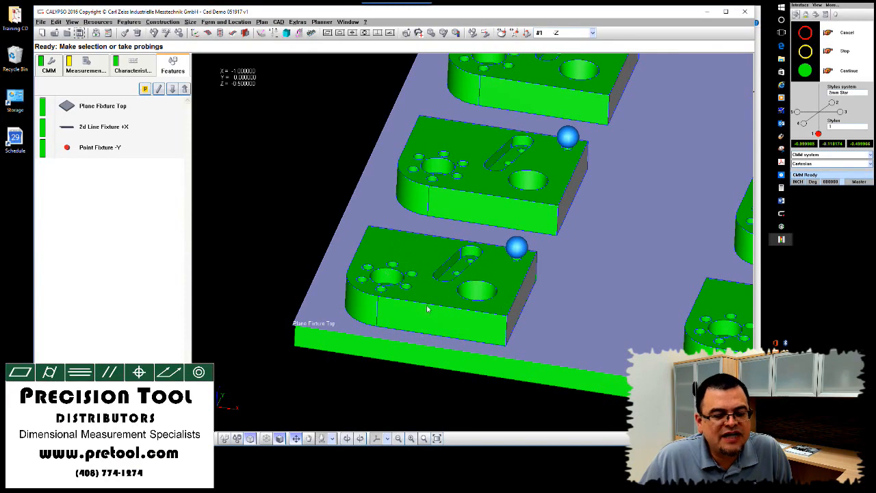
Open the base alignment Alignment1 for editing and rename it Alignment Pos1.
{"action": "left_click", "coordinate": [132, 65]}
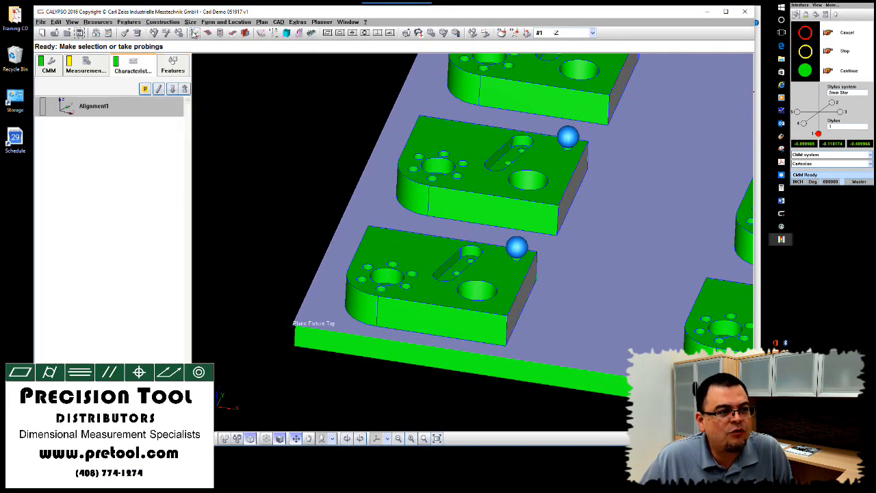
{"action": "double_click", "coordinate": [104, 107]}
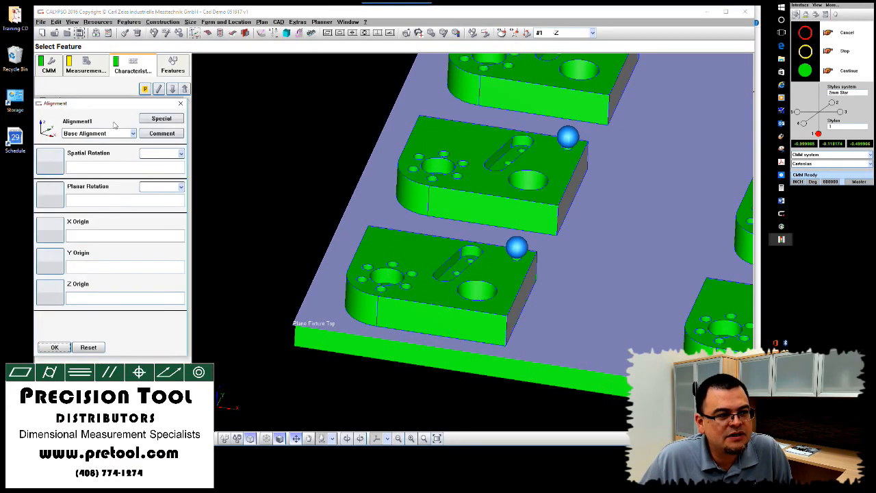
{"action": "left_click", "coordinate": [162, 133]}
{"action": "left_click", "coordinate": [494, 260]}
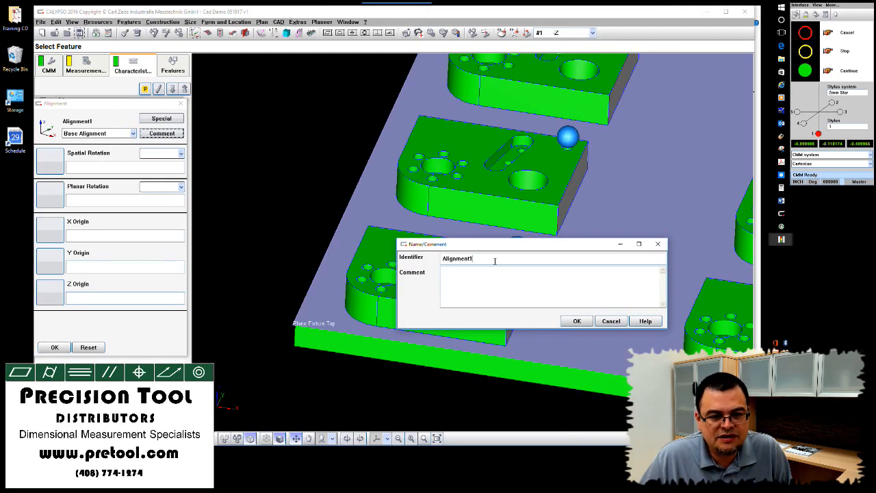
{"action": "type", "text": "Pos"}
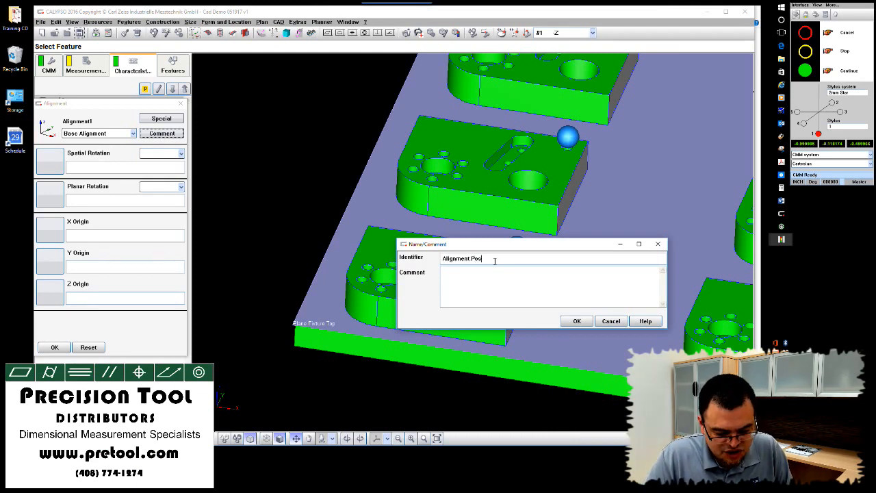
{"action": "left_click", "coordinate": [577, 321]}
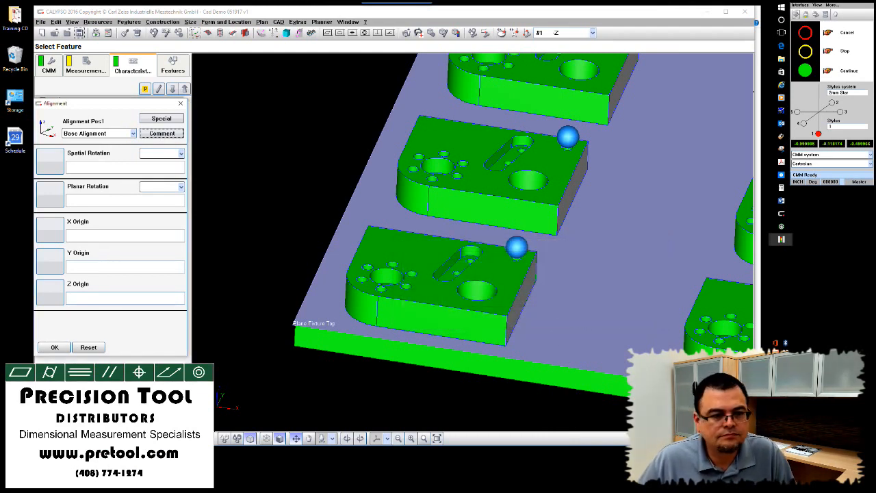
Extract the top face of the part nearest the Plane Fixture Top label as the plane for spatial rotation and Z origin.
{"action": "right_click", "coordinate": [194, 300]}
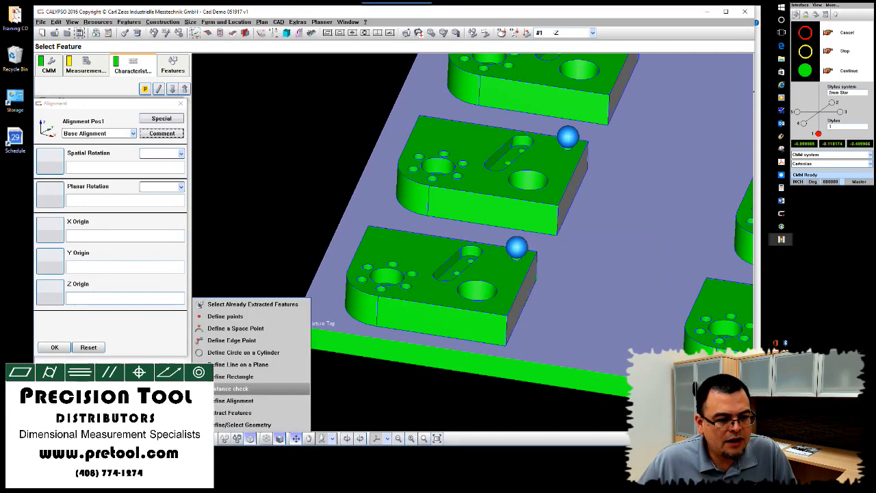
{"action": "left_click", "coordinate": [214, 415]}
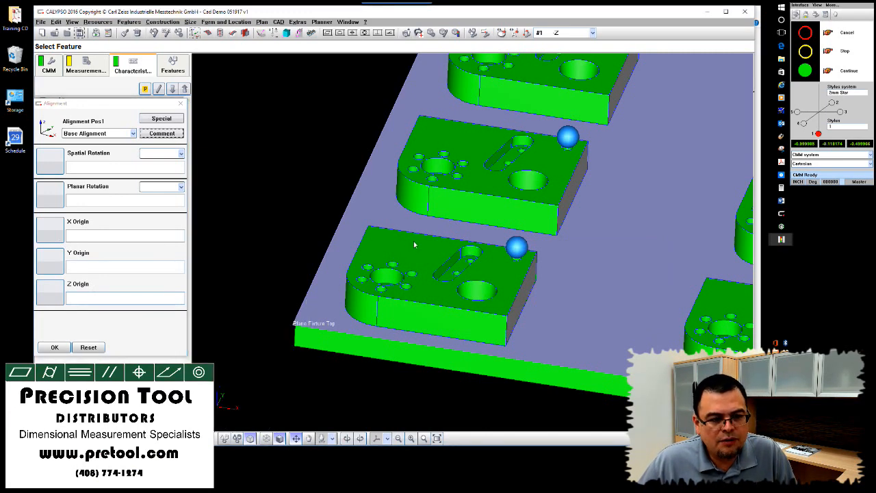
{"action": "left_click", "coordinate": [414, 263]}
Define a circle on the lower bore of the part's counterbored hole inside the small-hole pattern for the X and Y origins.
{"action": "right_click", "coordinate": [193, 299]}
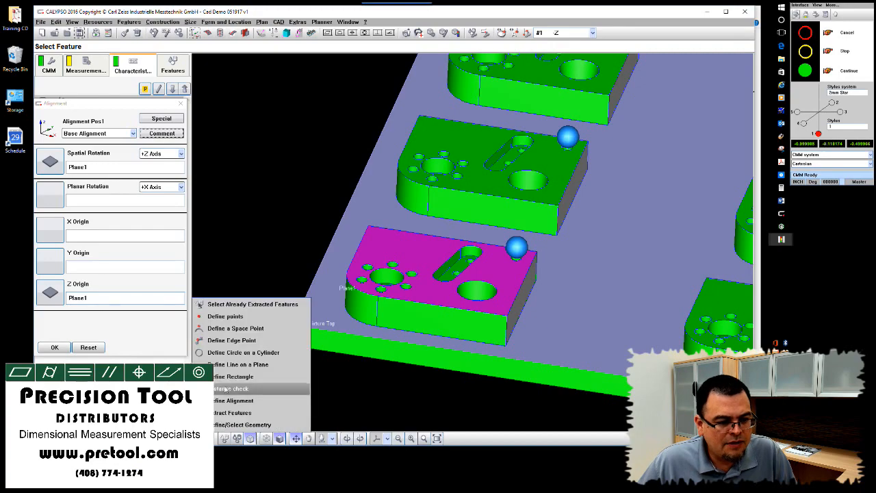
{"action": "left_click", "coordinate": [216, 351]}
{"action": "scroll", "coordinate": [316, 363], "scroll_direction": "up", "scroll_amount": 5}
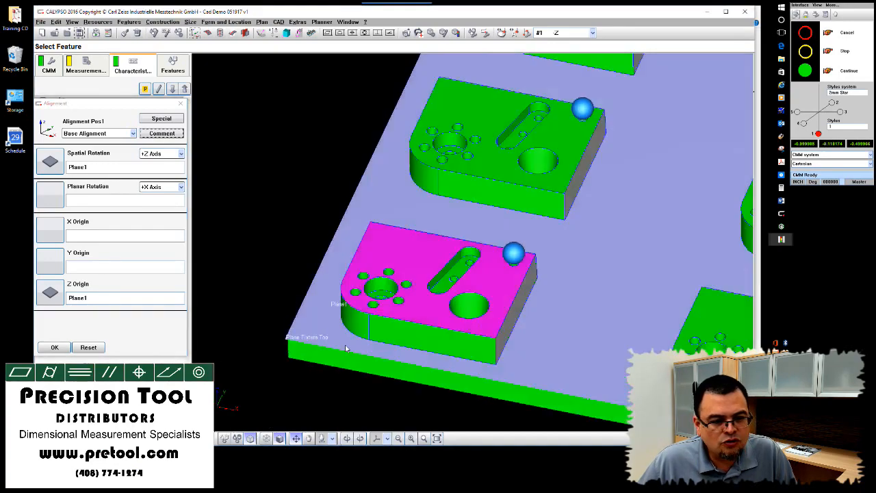
{"action": "left_click", "coordinate": [290, 368]}
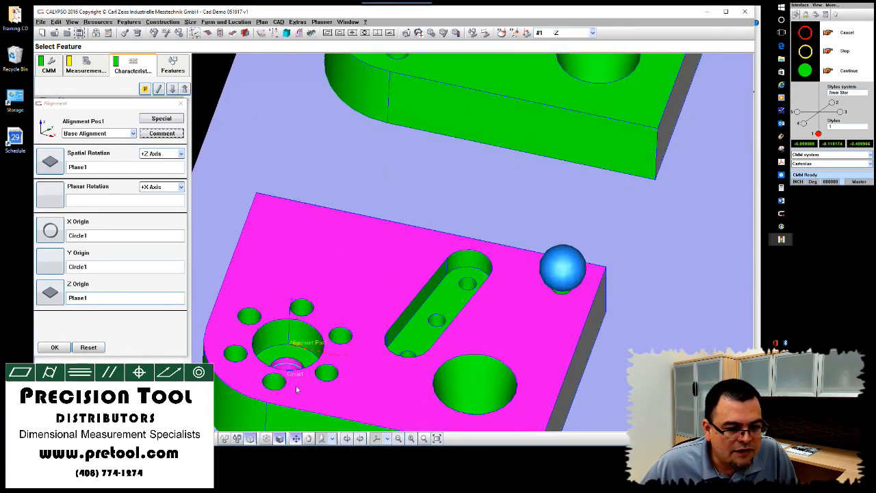
{"action": "scroll", "coordinate": [289, 374], "scroll_direction": "down", "scroll_amount": 5}
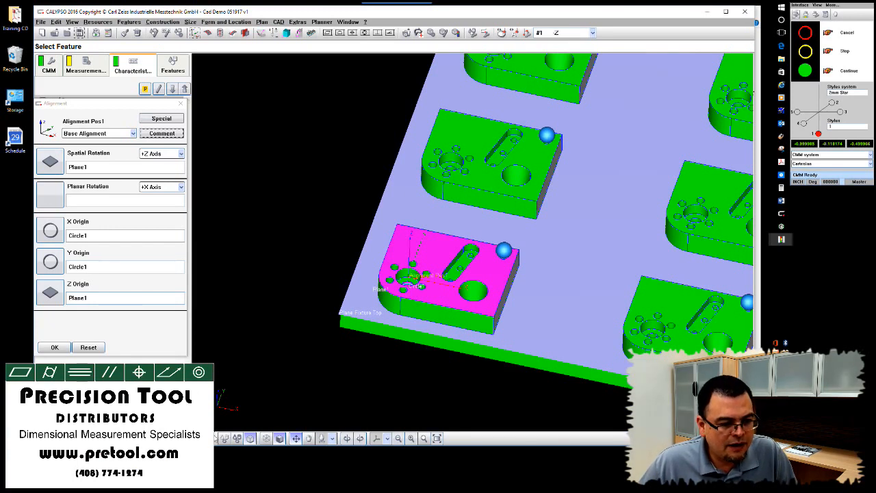
Define a two-point line along the part's long straight front side for planar rotation about the +X Axis and accept the alignment.
{"action": "right_click", "coordinate": [216, 438]}
{"action": "left_click", "coordinate": [220, 368]}
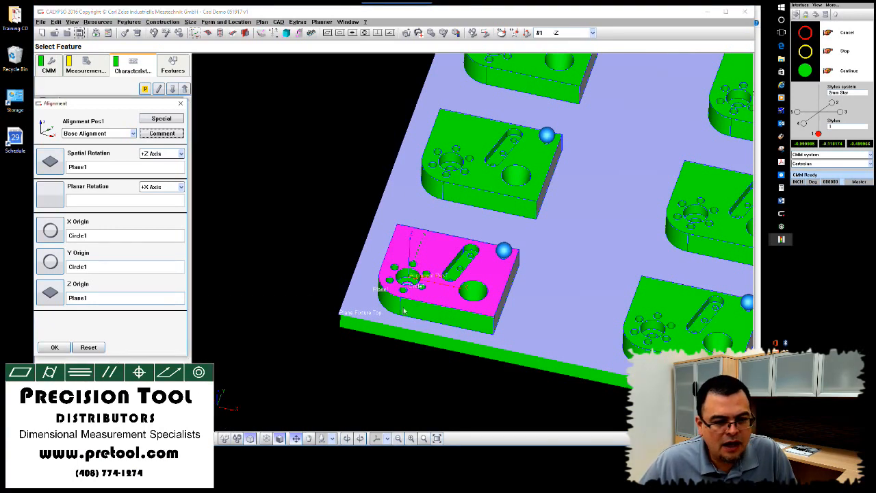
{"action": "left_click", "coordinate": [410, 305]}
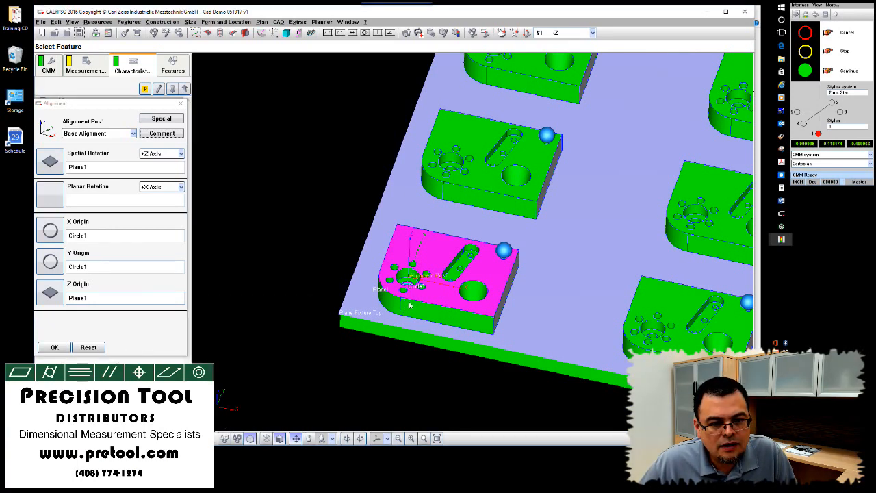
{"action": "left_click", "coordinate": [482, 320]}
{"action": "scroll", "coordinate": [430, 325], "scroll_direction": "up", "scroll_amount": 3}
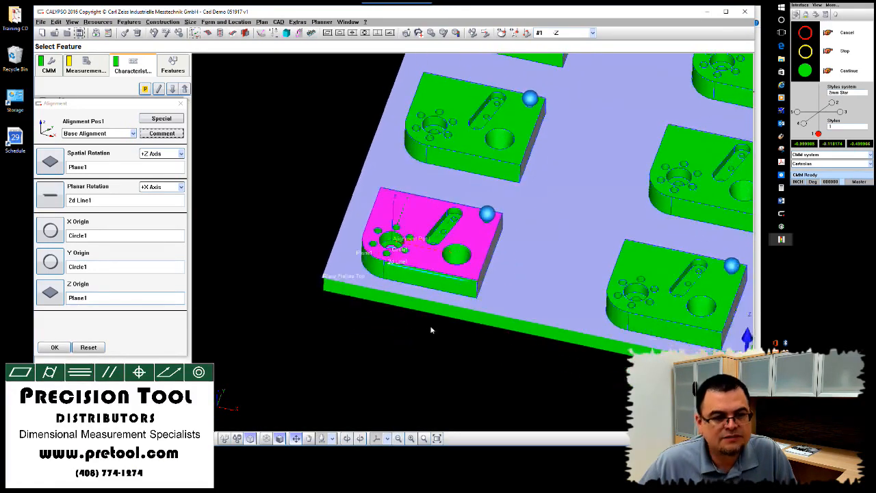
{"action": "left_click", "coordinate": [55, 347]}
Group Plane Fixture Top, 2d Line Fixture +X and Point Fixture -Y, and name the group Fixture Group.
{"action": "left_click", "coordinate": [173, 66]}
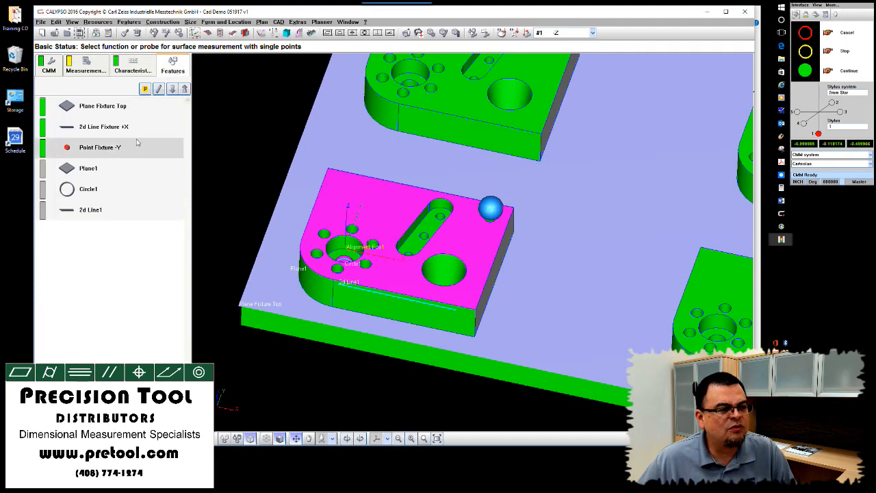
{"action": "left_click", "coordinate": [102, 110]}
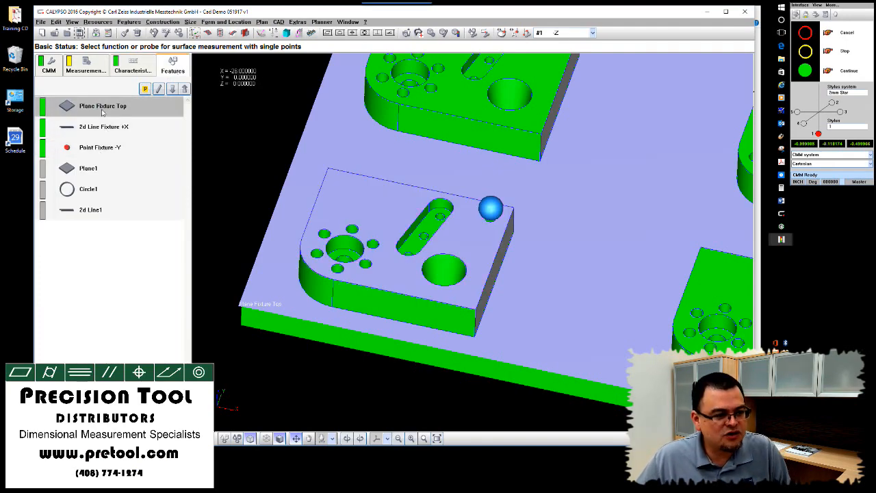
{"action": "left_click", "coordinate": [93, 146], "text": "shift"}
{"action": "right_click", "coordinate": [92, 147]}
{"action": "left_click", "coordinate": [121, 150]}
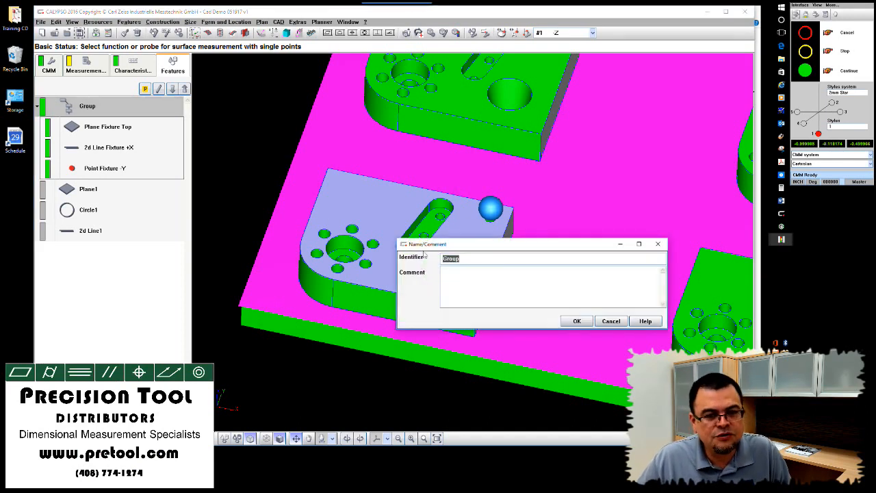
{"action": "left_click", "coordinate": [444, 259]}
{"action": "type", "text": "Fixt"}
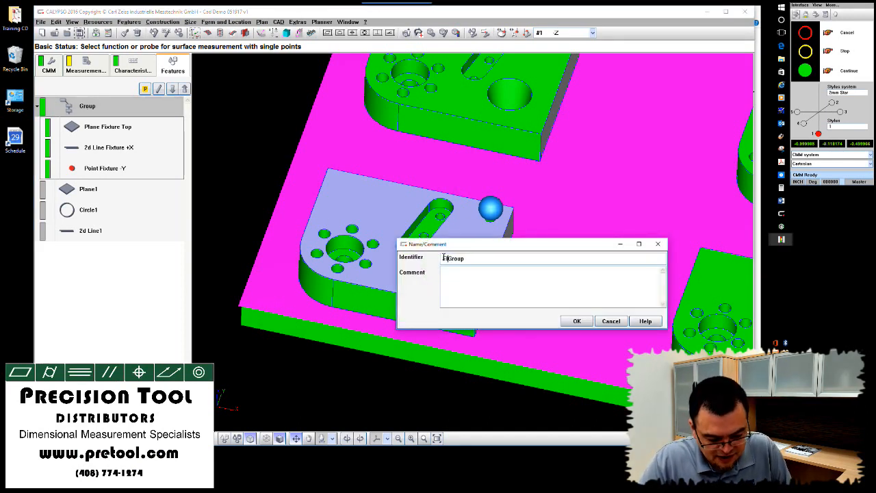
{"action": "type", "text": "ure"}
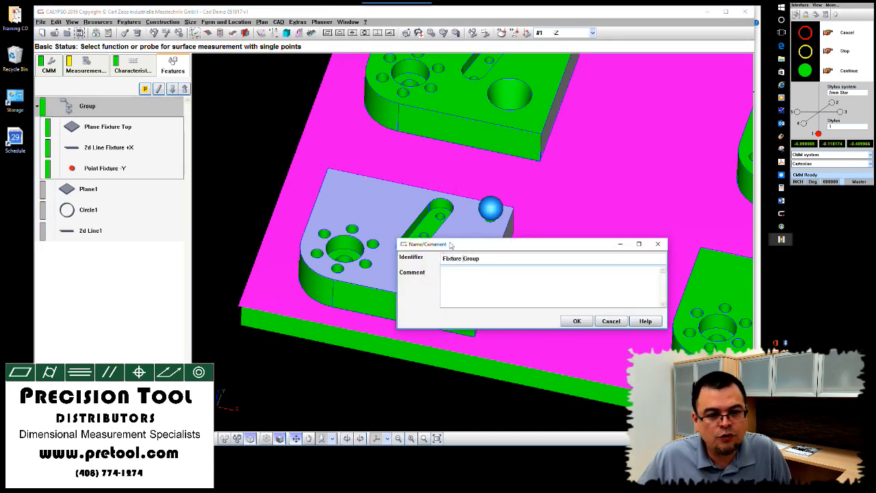
{"action": "left_click", "coordinate": [577, 321]}
Form a group from the features Plane1, Circle1 and 2d Line1.
{"action": "left_click", "coordinate": [86, 126]}
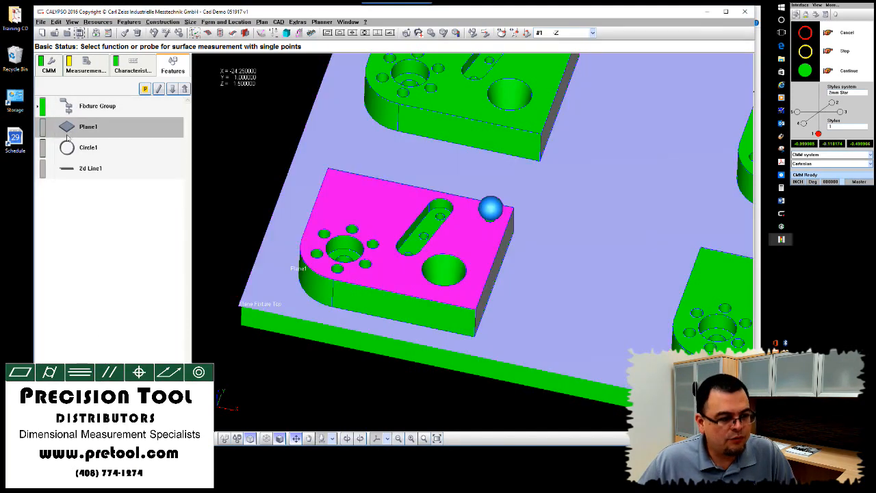
{"action": "left_click", "coordinate": [88, 168], "text": "shift"}
{"action": "right_click", "coordinate": [89, 170]}
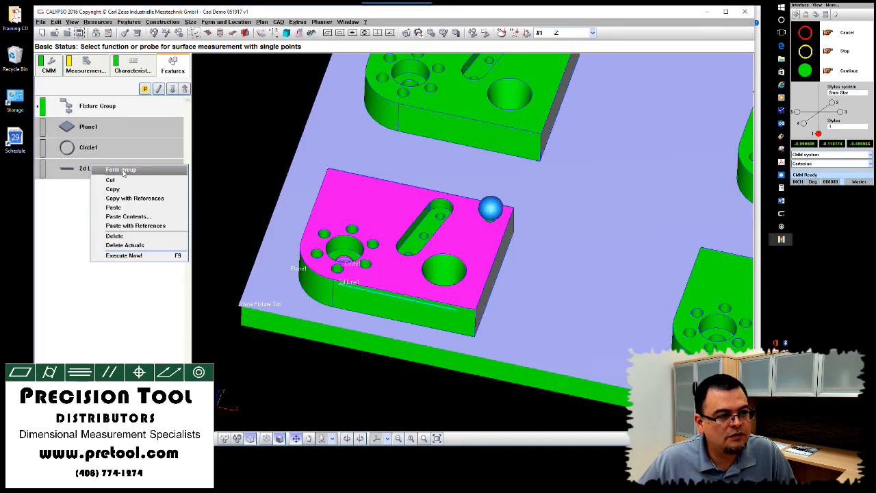
{"action": "left_click", "coordinate": [121, 170]}
Rename Plane1 as Plane A P1 and Circle1 as Circle D P1.
{"action": "double_click", "coordinate": [93, 149]}
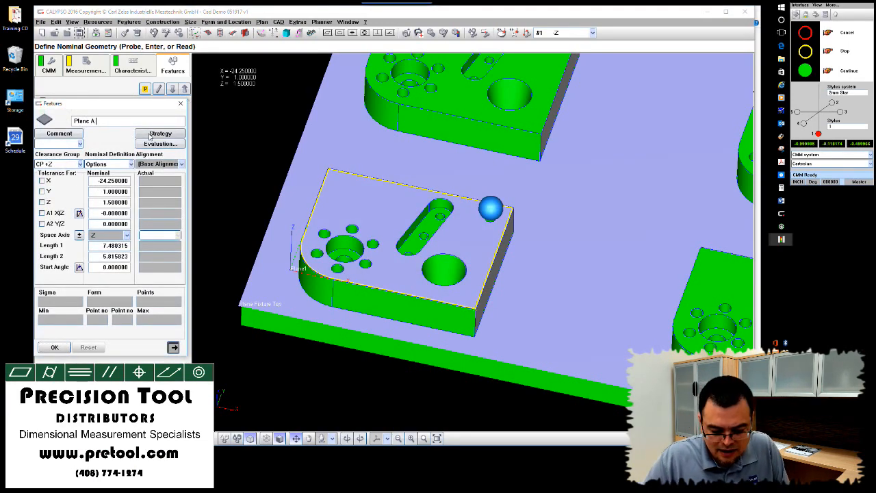
{"action": "type", "text": "P1"}
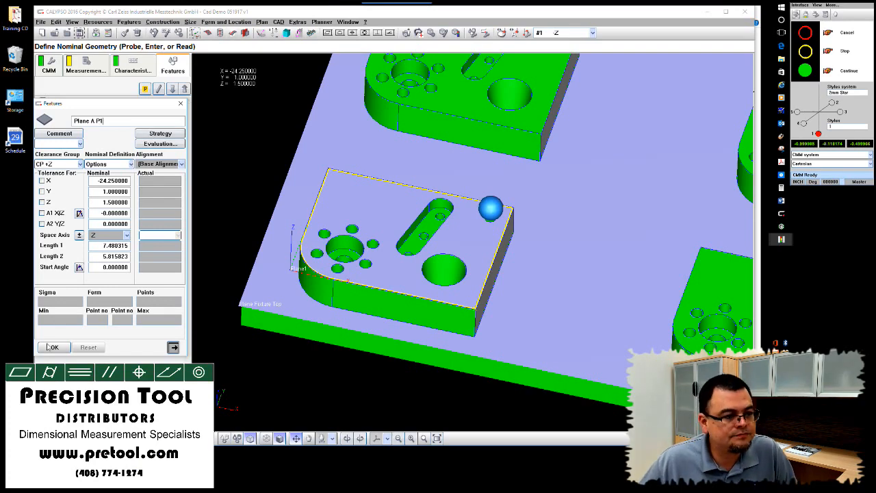
{"action": "left_click", "coordinate": [54, 347]}
{"action": "double_click", "coordinate": [96, 169]}
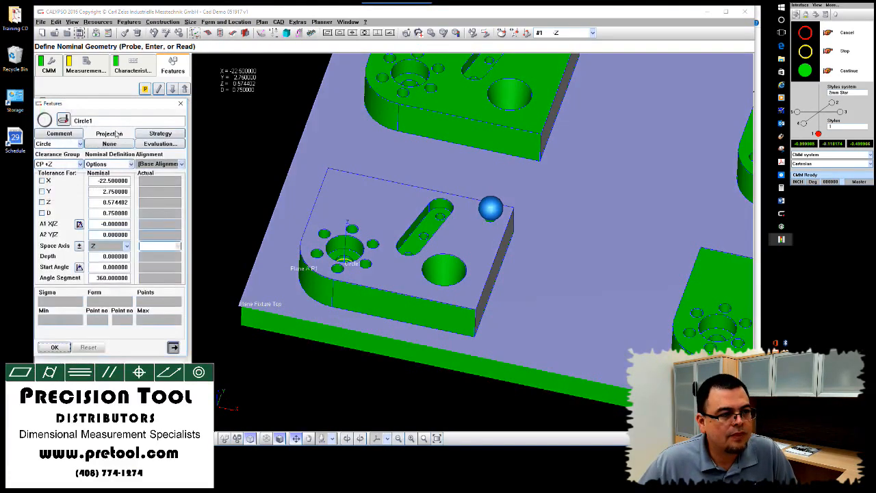
{"action": "type", "text": "D P"}
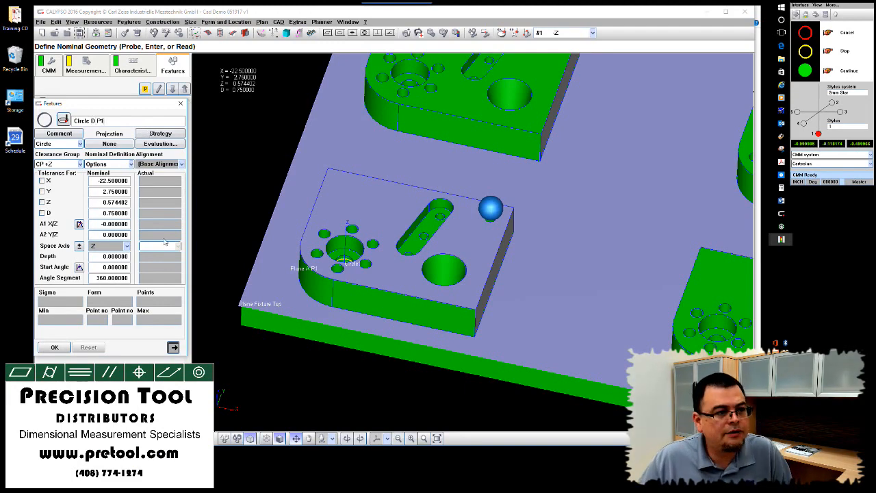
{"action": "left_click", "coordinate": [53, 349]}
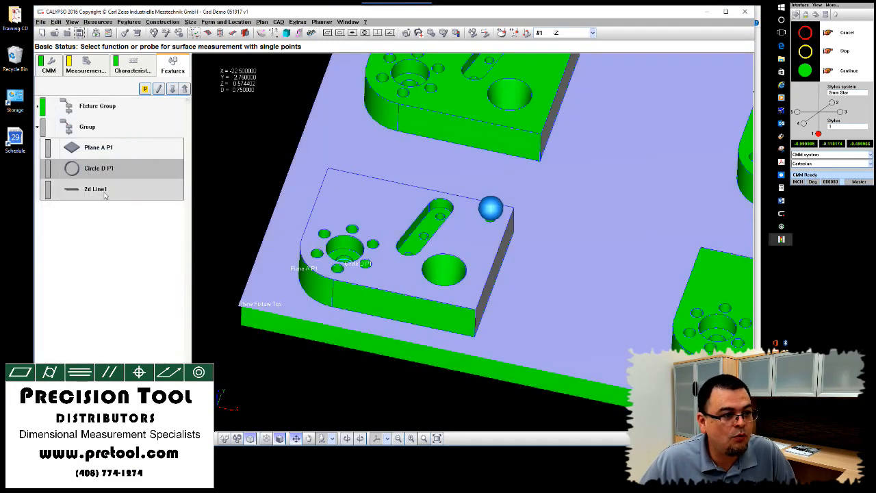
Rename 2d Line1 as 2d Line B P1 and set its nominal A2 Z/X angle to 0.
{"action": "double_click", "coordinate": [104, 192]}
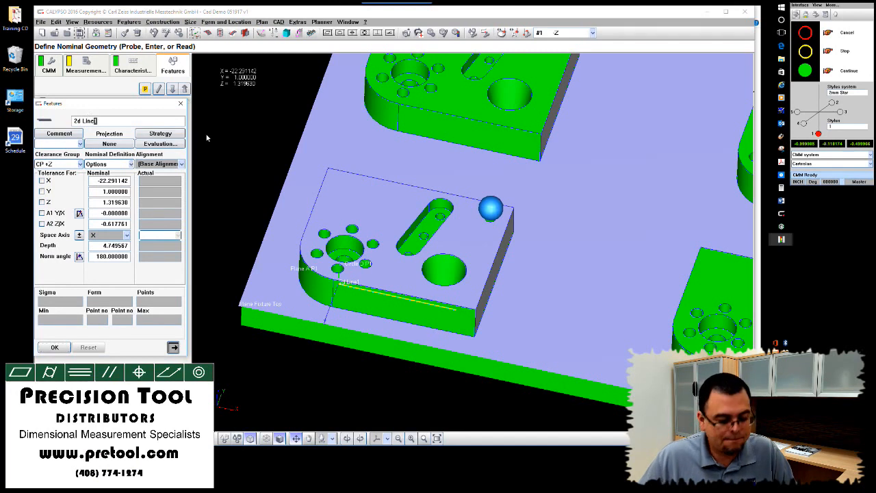
{"action": "type", "text": "P1"}
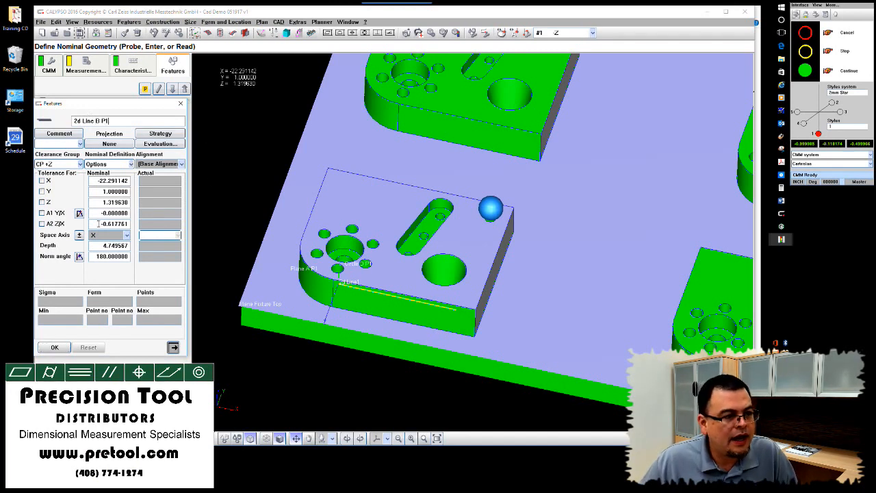
{"action": "left_click", "coordinate": [99, 224]}
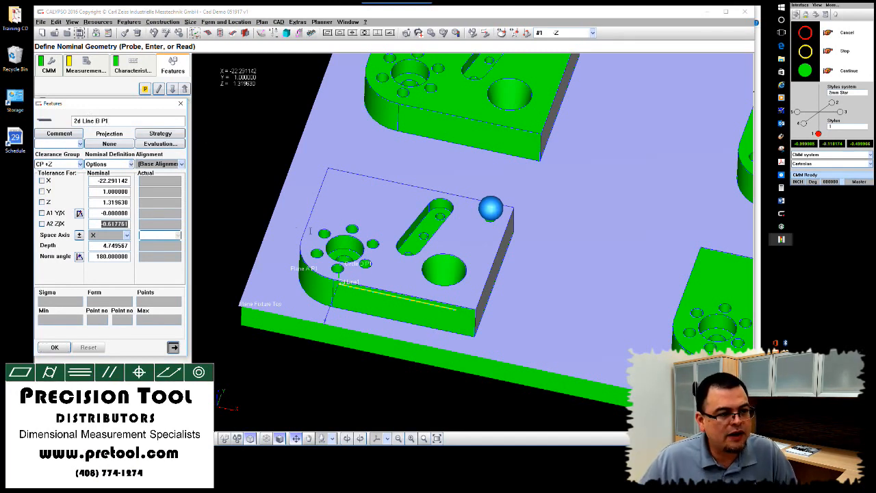
{"action": "type", "text": "0"}
{"action": "key", "text": "Return"}
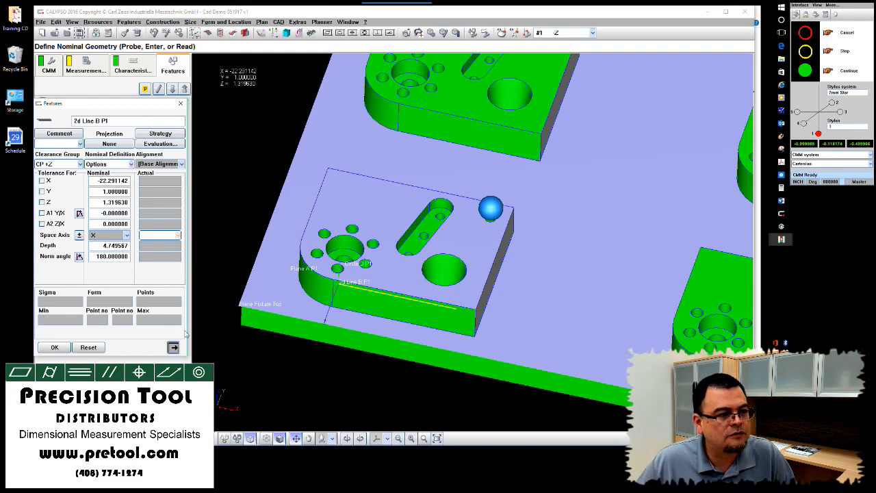
{"action": "left_click", "coordinate": [54, 348]}
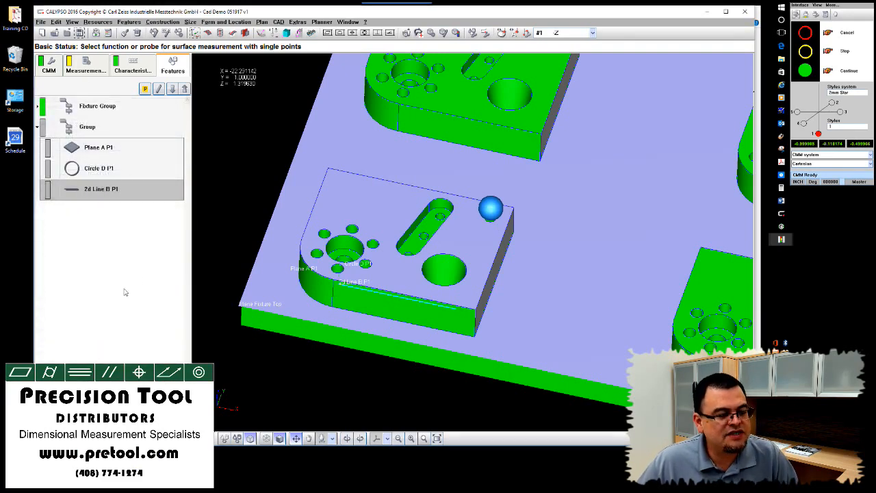
Rename the group holding Plane A P1, Circle D P1 and 2d Line B P1 as Group P1.
{"action": "left_click", "coordinate": [92, 131]}
{"action": "key", "text": "F2"}
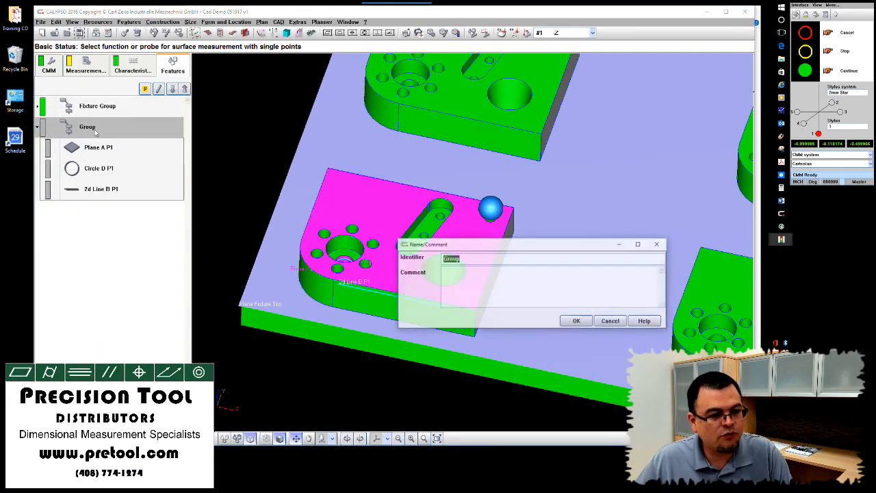
{"action": "left_click", "coordinate": [446, 259]}
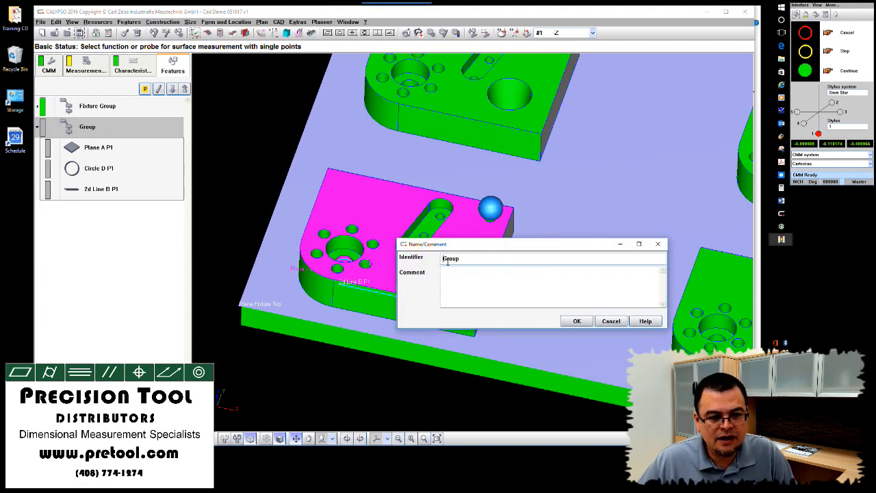
{"action": "left_click", "coordinate": [448, 261]}
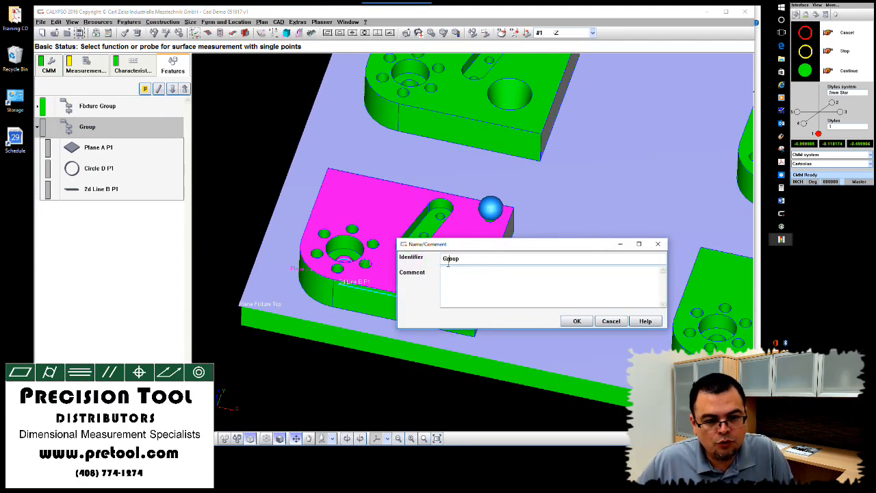
{"action": "type", "text": "P1"}
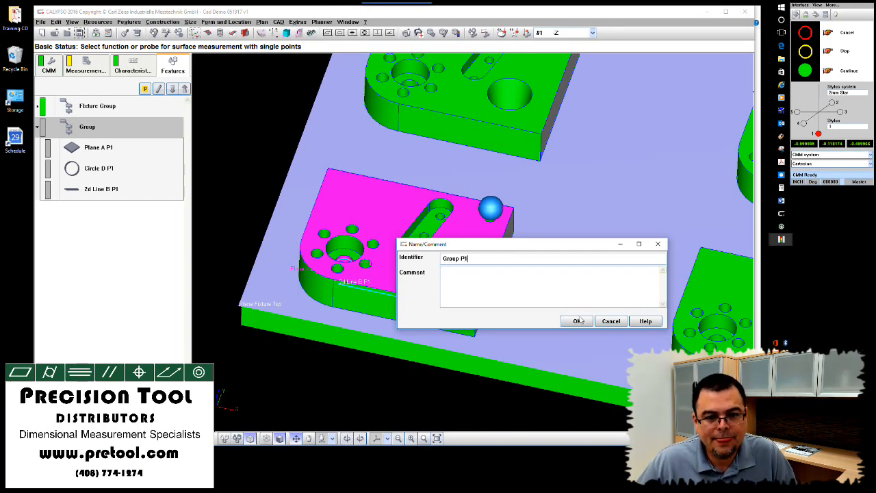
{"action": "left_click", "coordinate": [578, 321]}
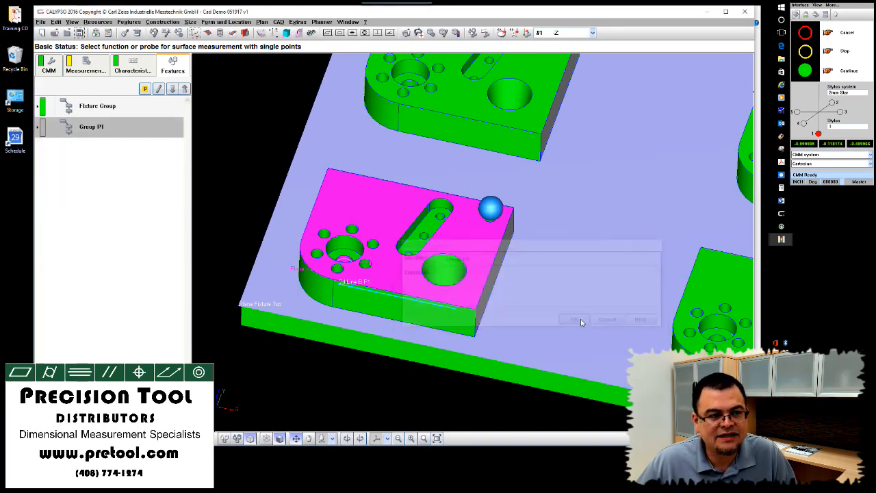
{"action": "double_click", "coordinate": [107, 130]}
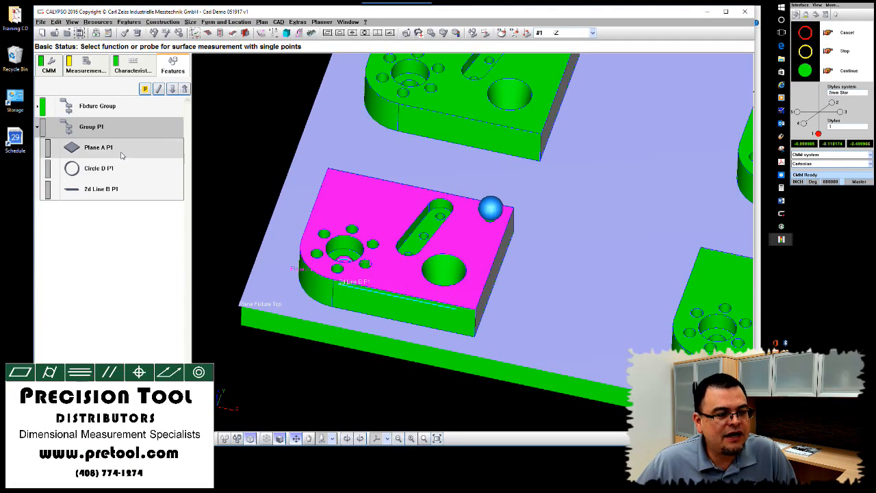
Review the features assigned to the base alignment Alignment Pos1.
{"action": "left_click", "coordinate": [135, 66]}
{"action": "double_click", "coordinate": [104, 107]}
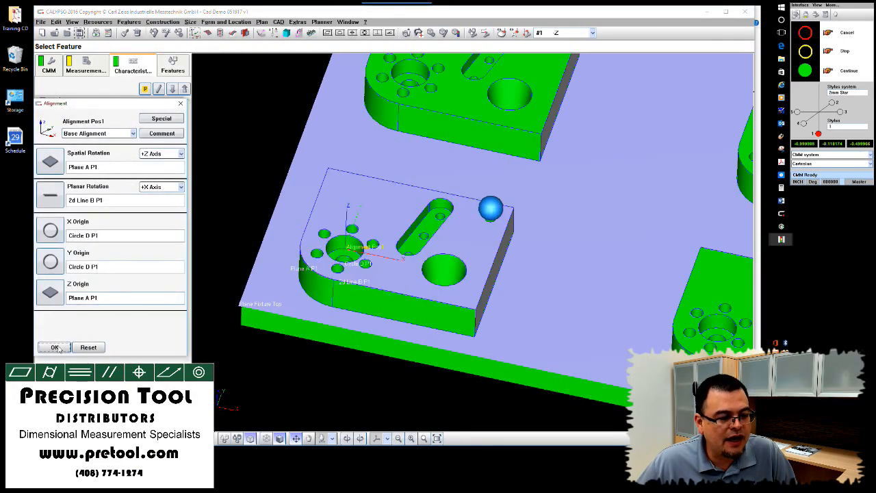
{"action": "left_click", "coordinate": [57, 347]}
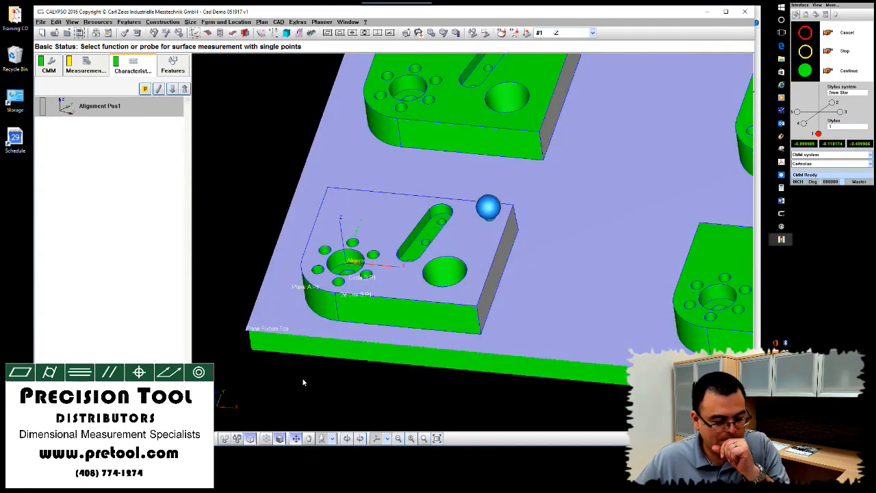
Define a circle on the cylindrical wall of the first part's counterbore surrounded by six small holes.
{"action": "left_click", "coordinate": [174, 68]}
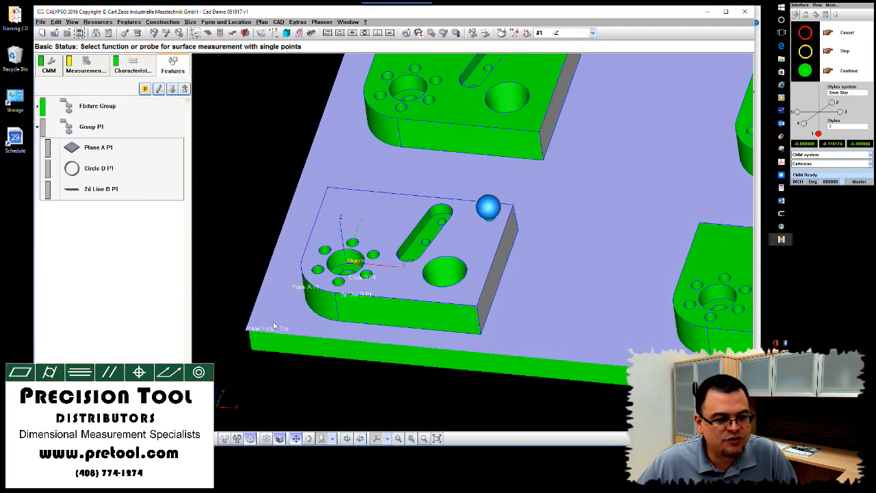
{"action": "left_click_drag", "start_coordinate": [274, 322], "coordinate": [285, 326]}
{"action": "right_click", "coordinate": [194, 431]}
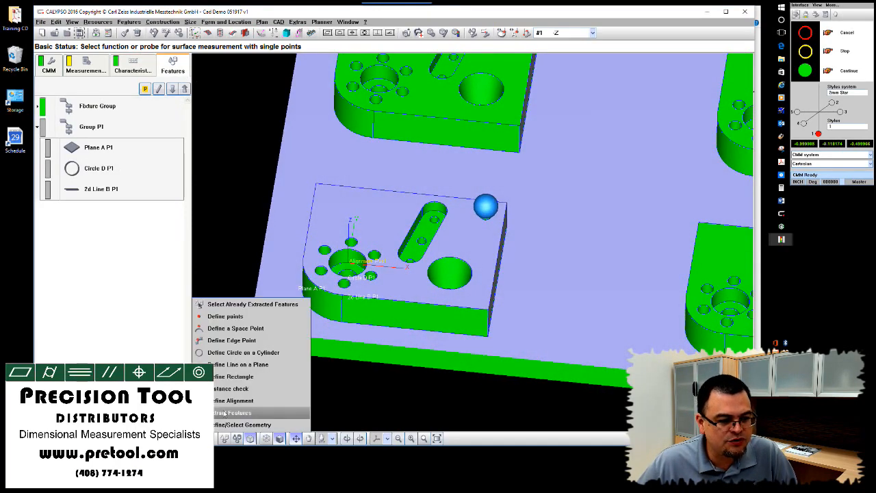
{"action": "left_click", "coordinate": [230, 352]}
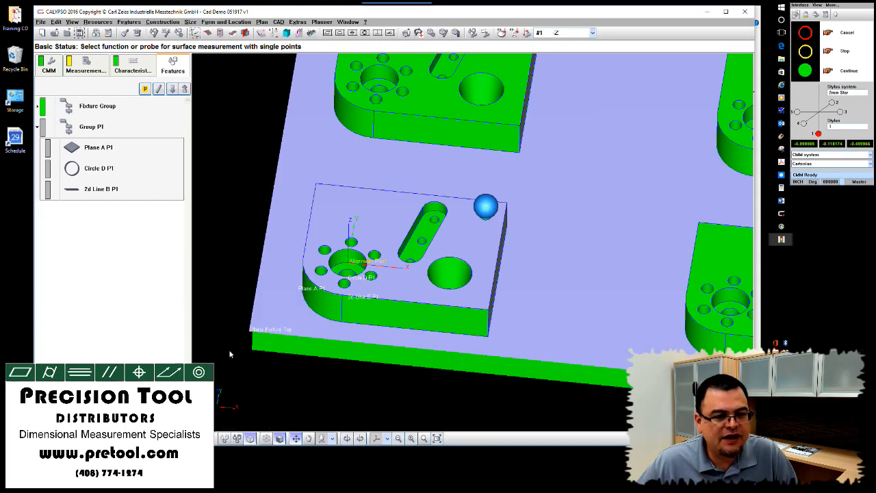
{"action": "scroll", "coordinate": [321, 368], "scroll_direction": "up", "scroll_amount": 5}
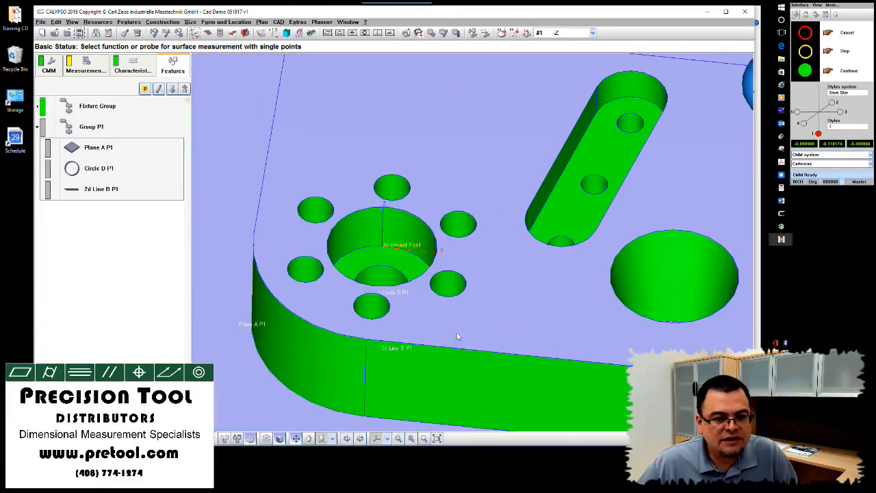
{"action": "left_click", "coordinate": [367, 224]}
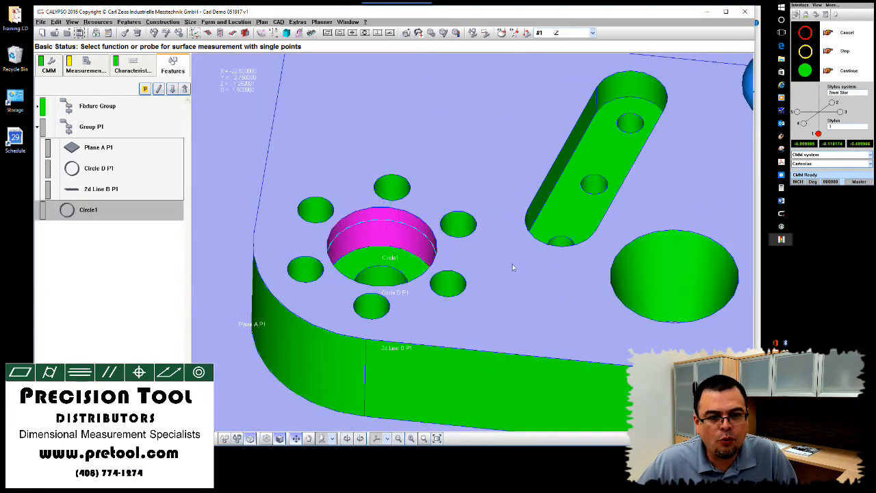
Define a point on the first part's +X side face.
{"action": "left_click_drag", "start_coordinate": [541, 326], "coordinate": [431, 316]}
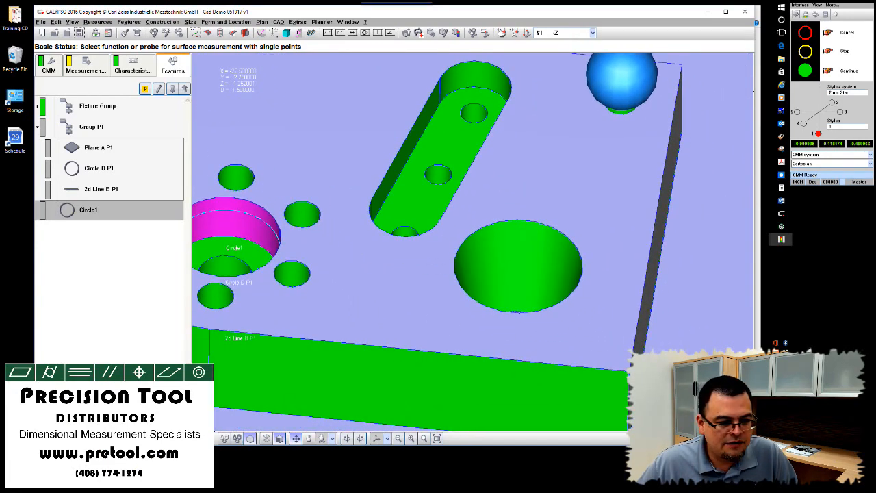
{"action": "right_click", "coordinate": [193, 298]}
{"action": "left_click", "coordinate": [227, 320]}
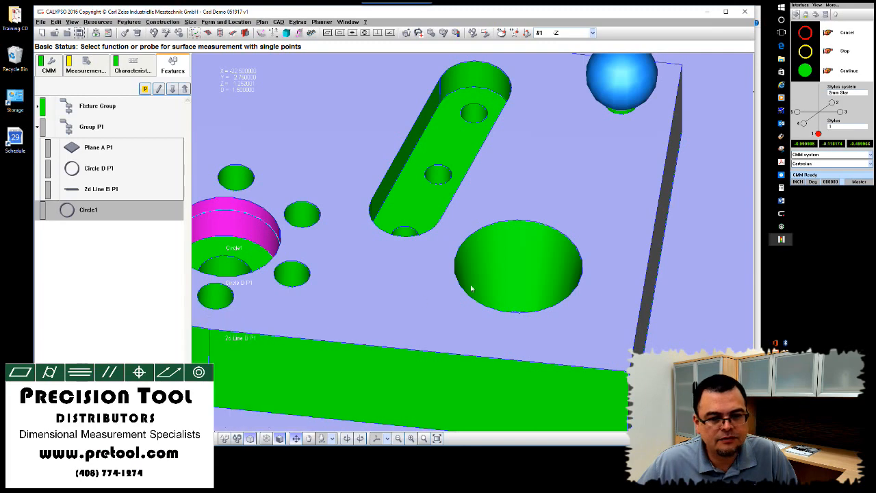
{"action": "middle_click_drag", "start_coordinate": [471, 290], "coordinate": [429, 279]}
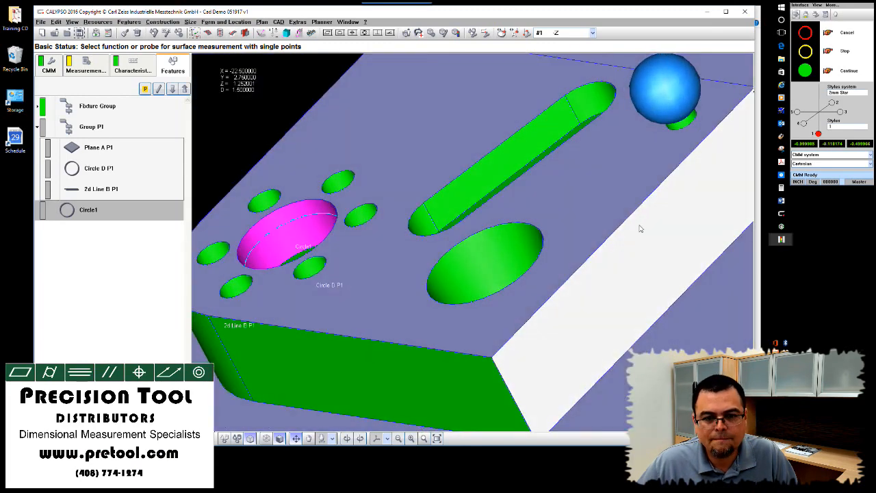
{"action": "left_click", "coordinate": [641, 227]}
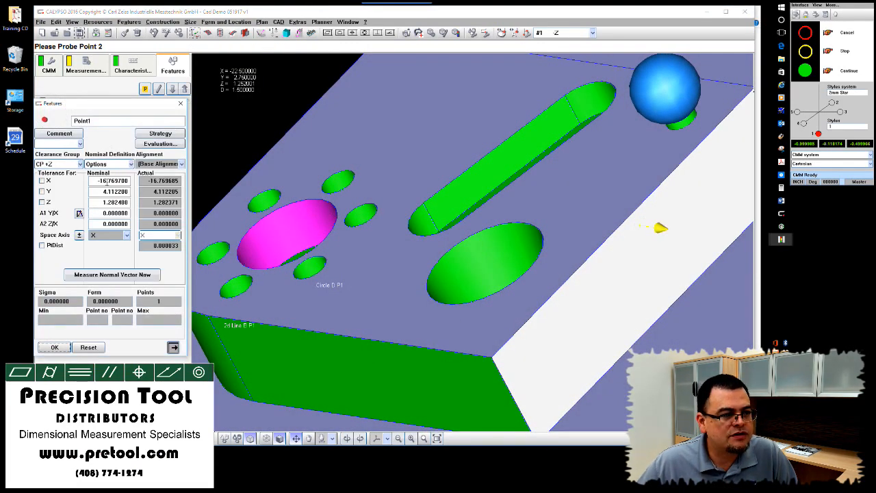
Reference the new side-face point to Alignment Pos1 instead of the base alignment.
{"action": "middle_click_drag", "start_coordinate": [296, 273], "coordinate": [239, 203]}
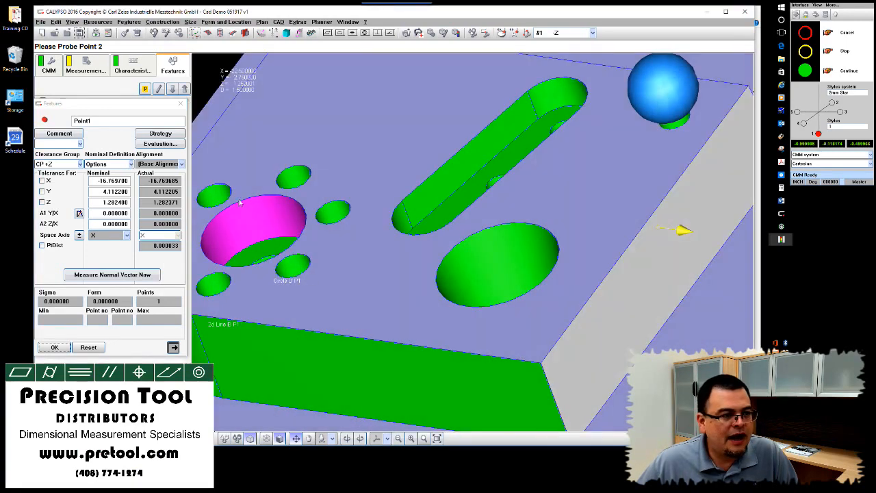
{"action": "left_click", "coordinate": [181, 164]}
{"action": "left_click", "coordinate": [159, 178]}
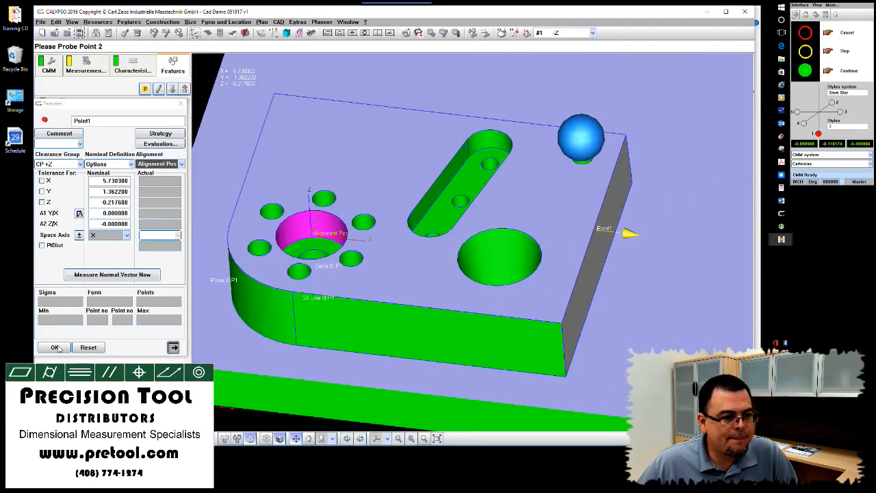
{"action": "left_click", "coordinate": [57, 348]}
Set Point1's nominal X to 5.75.
{"action": "double_click", "coordinate": [94, 233]}
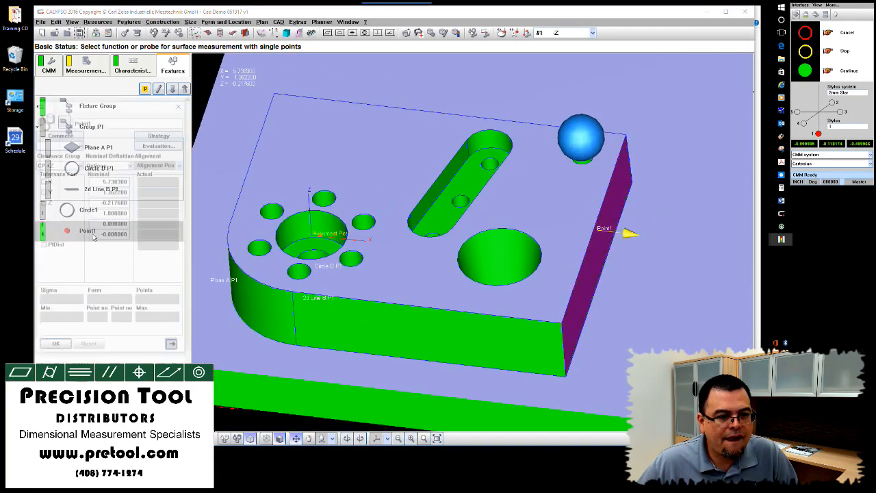
{"action": "left_click_drag", "start_coordinate": [112, 180], "coordinate": [146, 188]}
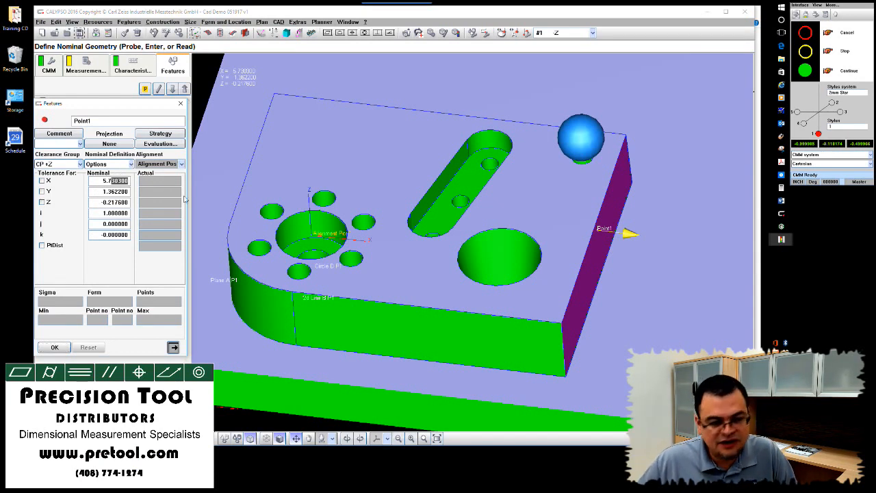
{"action": "type", "text": "50000"}
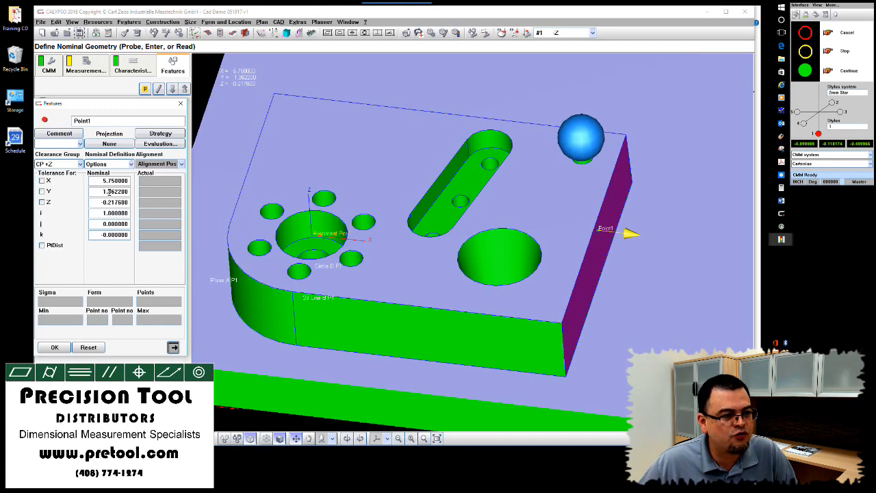
Try a nominal Y of 1.5 for Point1 and check its place on the side face.
{"action": "left_click_drag", "start_coordinate": [109, 191], "coordinate": [223, 195]}
{"action": "type", "text": "500000"}
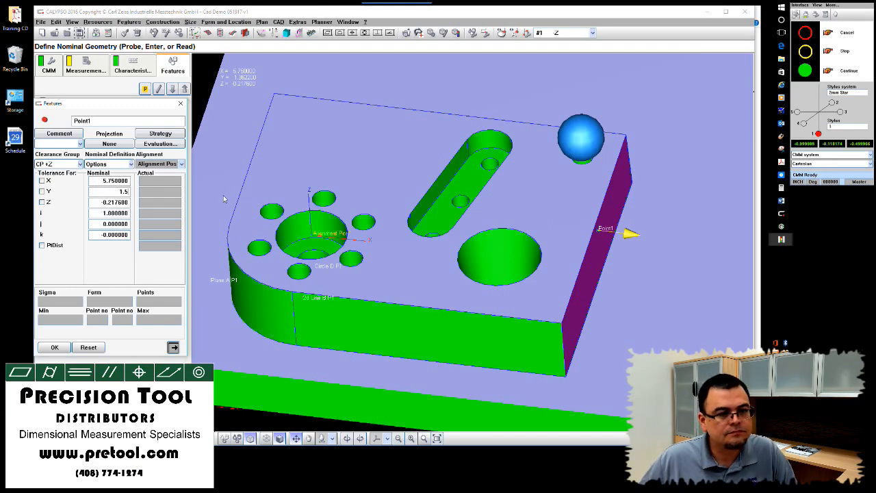
{"action": "key", "text": "Return"}
{"action": "middle_click_drag", "start_coordinate": [269, 261], "coordinate": [265, 267]}
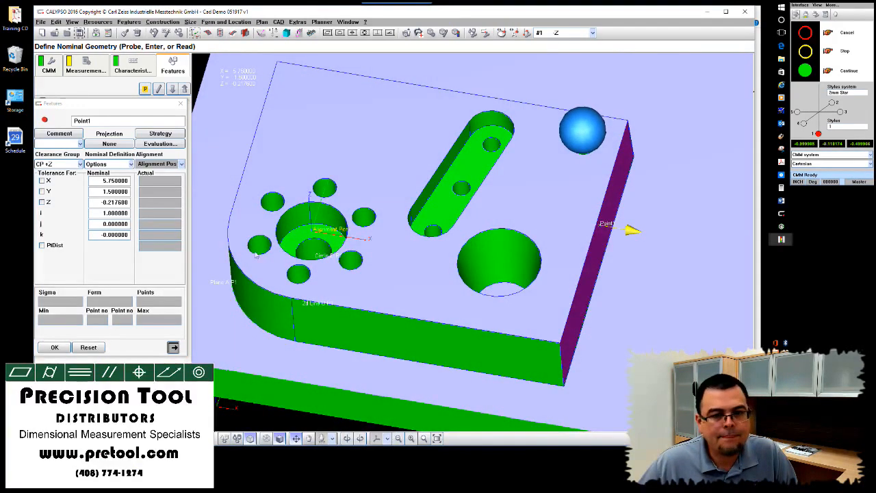
Set Point1's nominal Y to 0 and nominal Z to -0.5.
{"action": "left_click_drag", "start_coordinate": [103, 192], "coordinate": [266, 218]}
{"action": "type", "text": "0"}
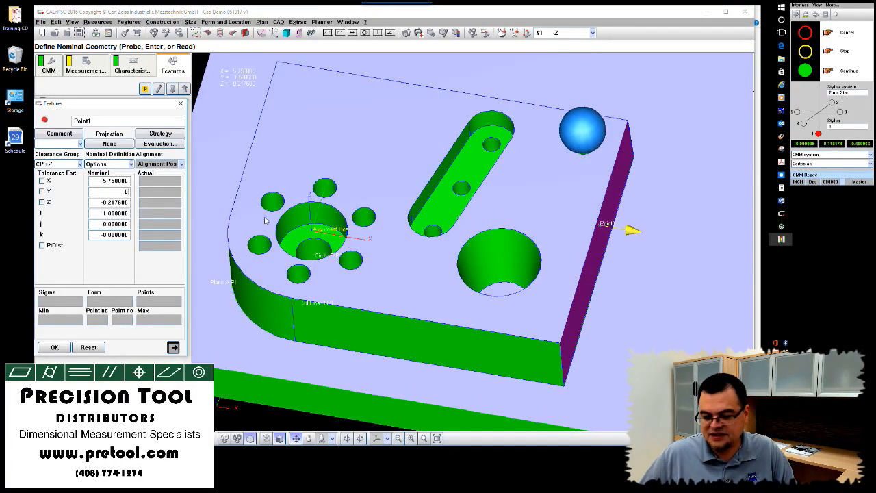
{"action": "key", "text": "Return"}
{"action": "mouse_move", "coordinate": [498, 299]}
{"action": "middle_mouse_down"}
{"action": "mouse_move", "coordinate": [426, 291]}
{"action": "mouse_move", "coordinate": [489, 299]}
{"action": "middle_mouse_up"}
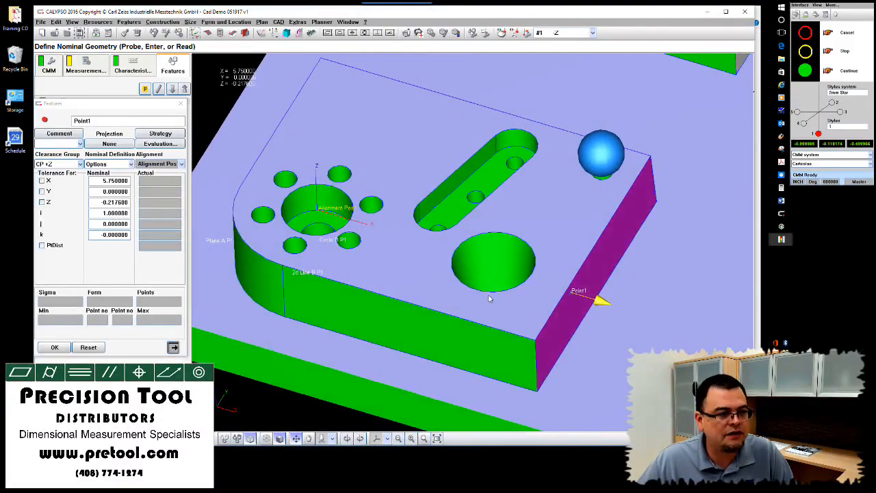
{"action": "left_click_drag", "start_coordinate": [97, 201], "coordinate": [254, 224]}
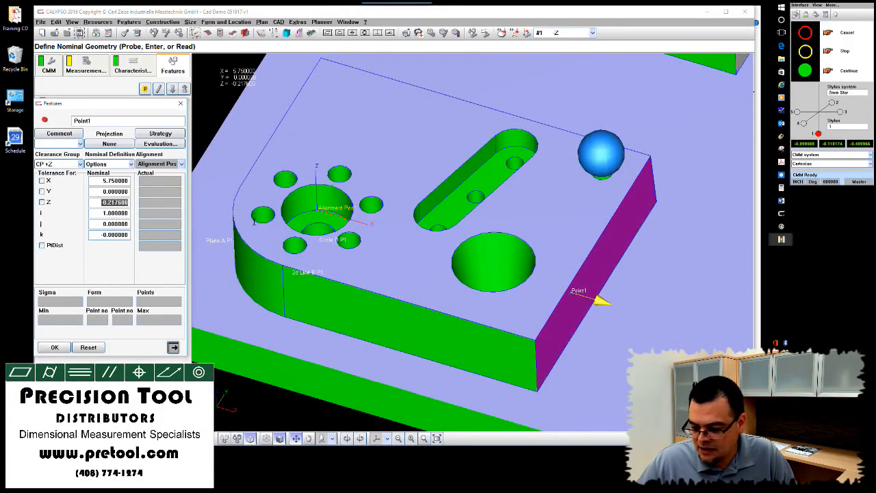
{"action": "type", "text": "-0.5"}
{"action": "key", "text": "Return"}
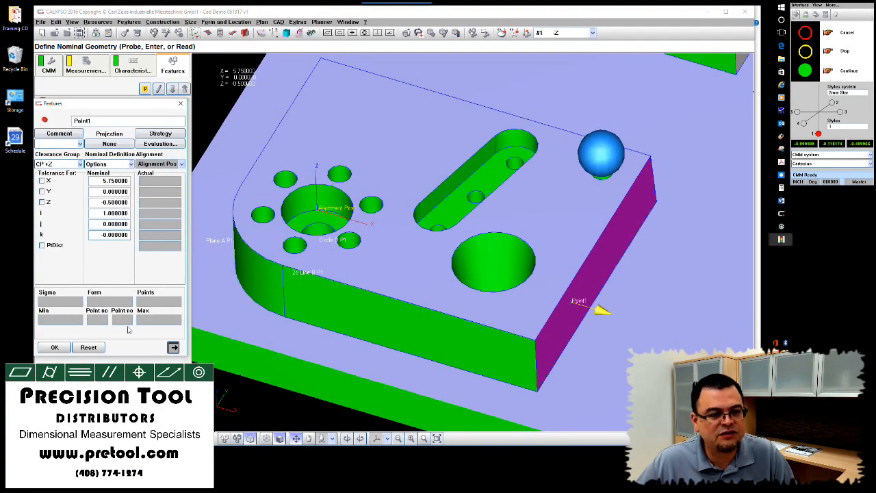
{"action": "left_click", "coordinate": [63, 349]}
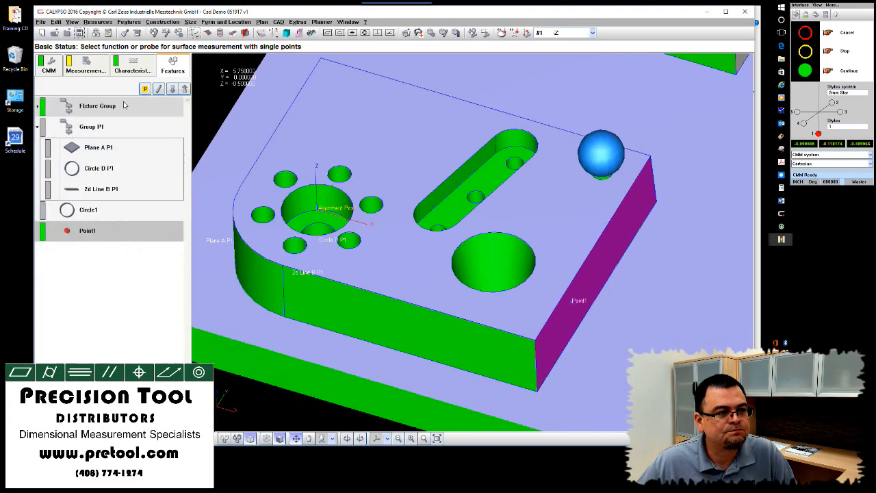
Set the nominal Z of 2d Line B P1 to 1.
{"action": "double_click", "coordinate": [102, 188]}
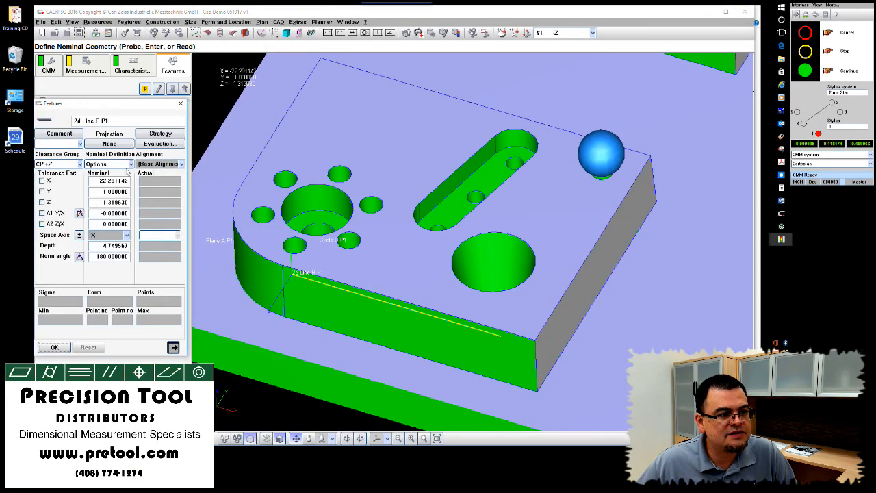
{"action": "double_click", "coordinate": [102, 202]}
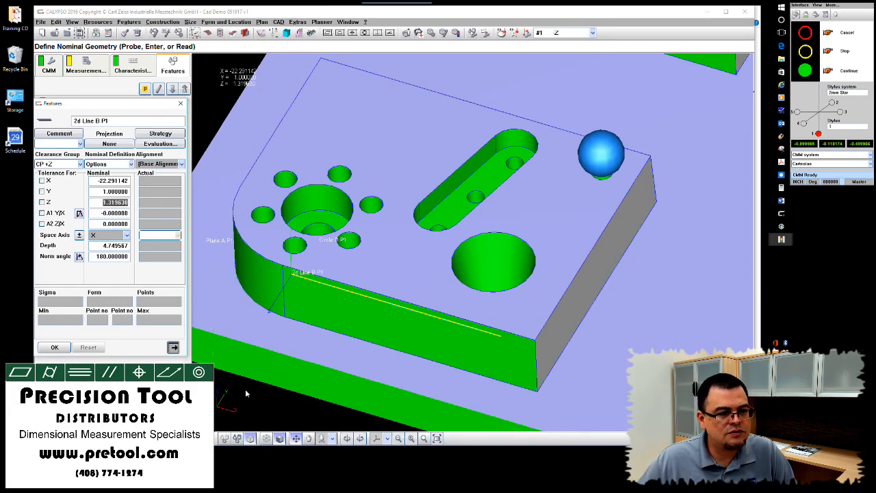
{"action": "left_click_drag", "start_coordinate": [245, 389], "coordinate": [285, 358]}
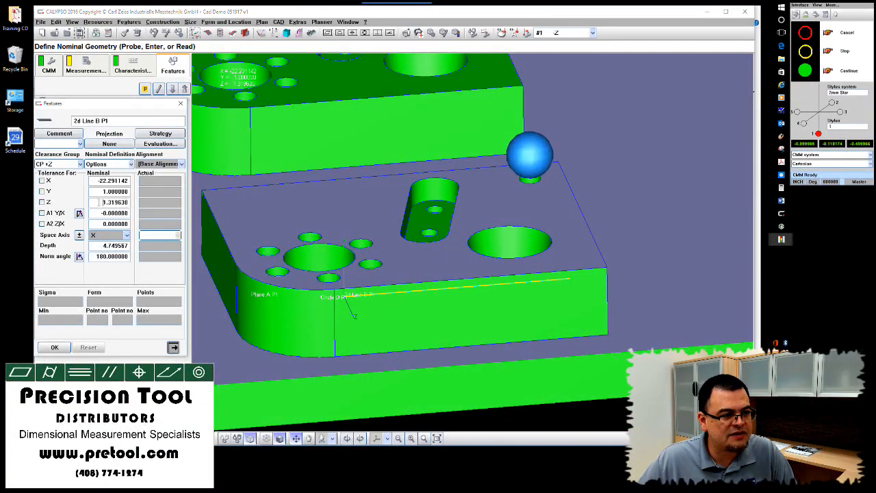
{"action": "type", "text": "1"}
{"action": "key", "text": "Return"}
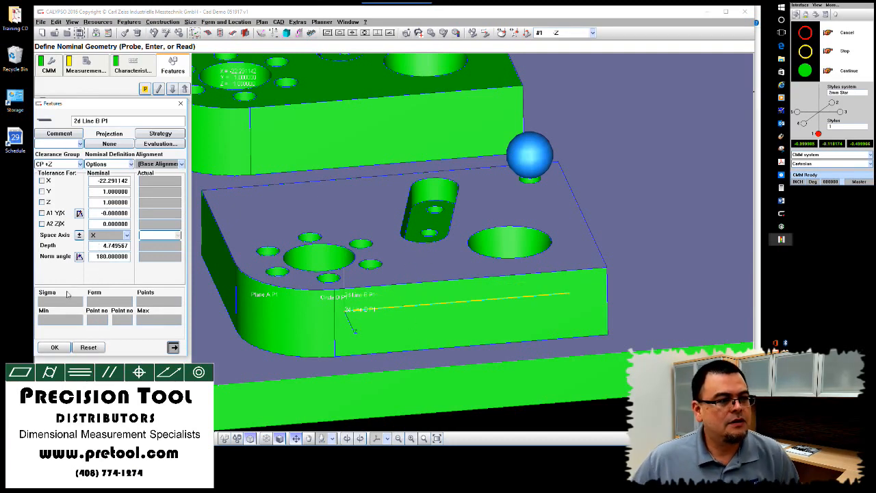
{"action": "left_click", "coordinate": [67, 348]}
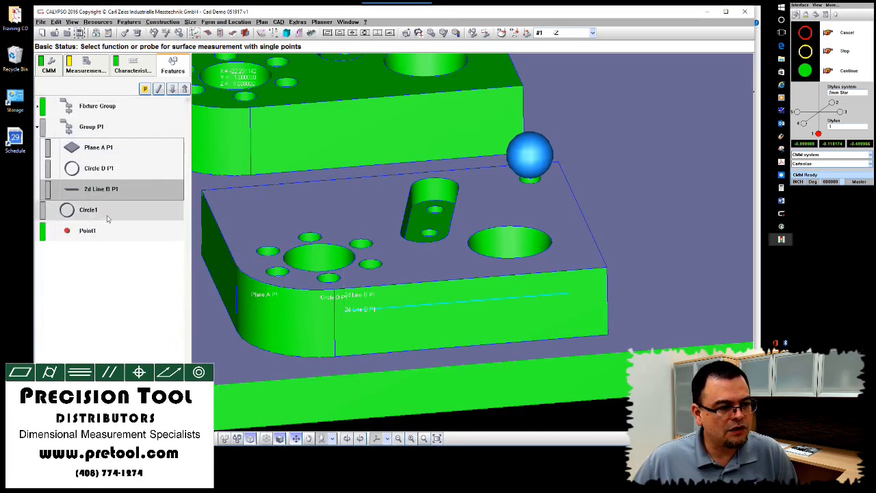
Rename Circle1 as Circle P1 and reference it to Alignment Pos1.
{"action": "left_click", "coordinate": [108, 215]}
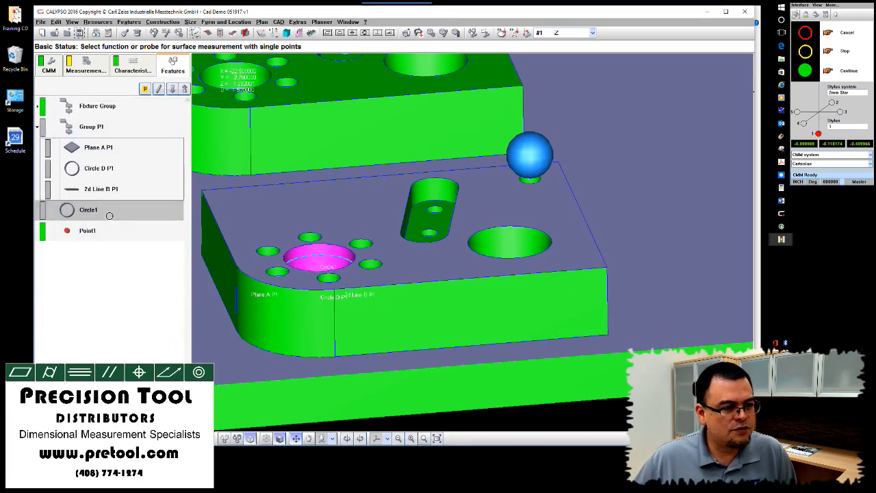
{"action": "left_click", "coordinate": [106, 231]}
{"action": "double_click", "coordinate": [107, 213]}
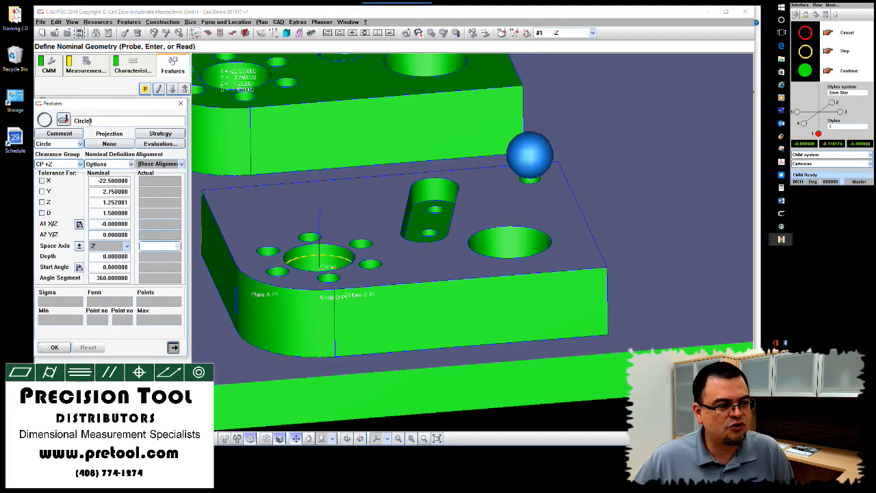
{"action": "type", "text": "Pl"}
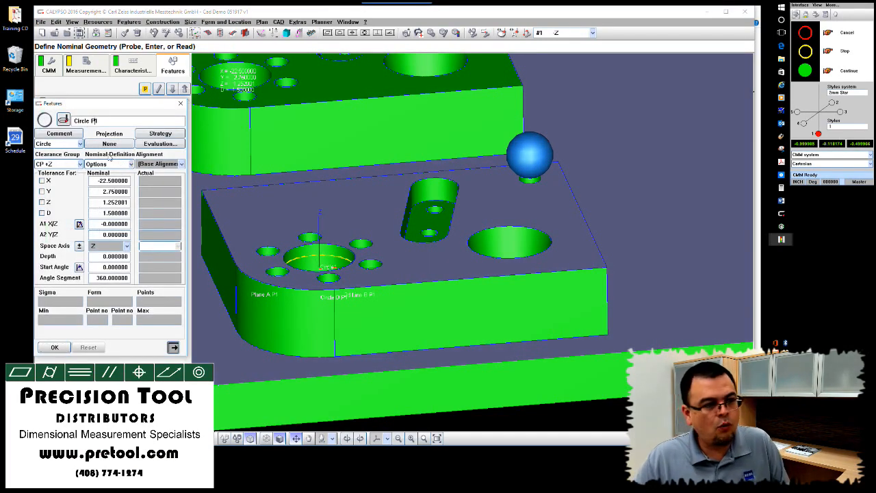
{"action": "left_click", "coordinate": [182, 166]}
{"action": "left_click", "coordinate": [168, 183]}
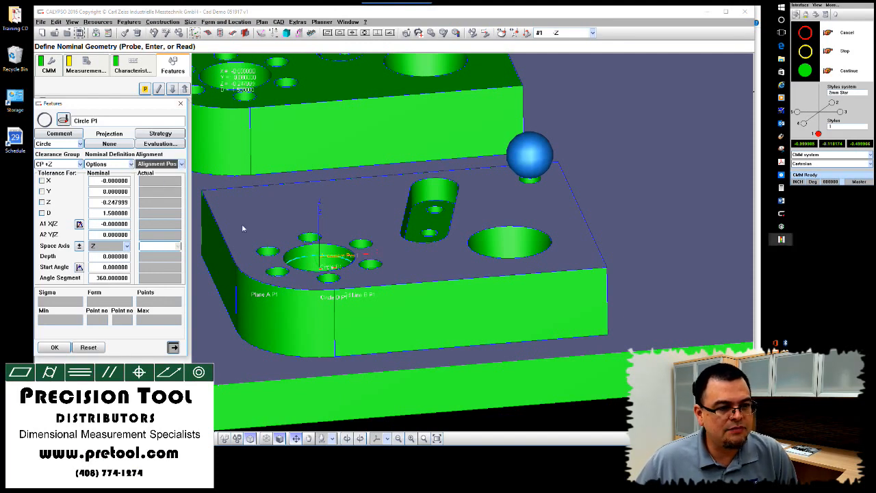
Set the nominal Z of Circle P1 to -0.25.
{"action": "double_click", "coordinate": [112, 202]}
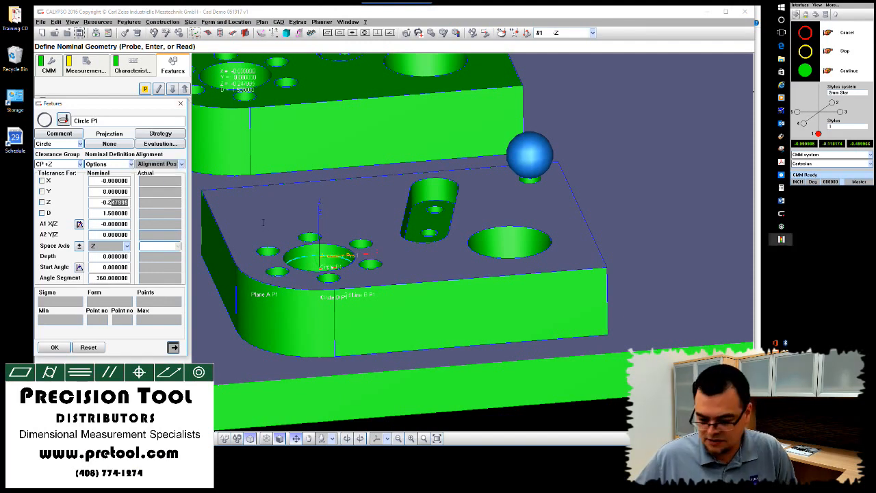
{"action": "type", "text": "25"}
{"action": "key", "text": "Return"}
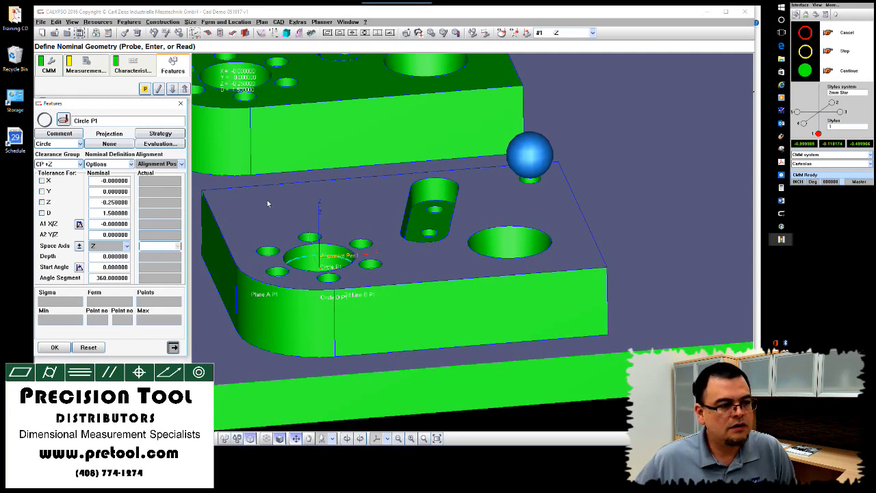
Rename Point1 as Point P1 and tolerance its X value with upper 0.005 and lower -0.005.
{"action": "left_click", "coordinate": [171, 89]}
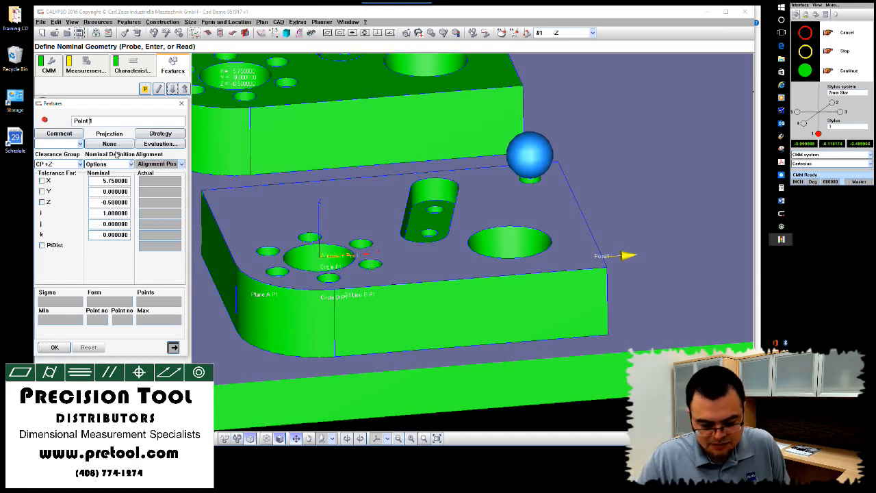
{"action": "left_click", "coordinate": [42, 181]}
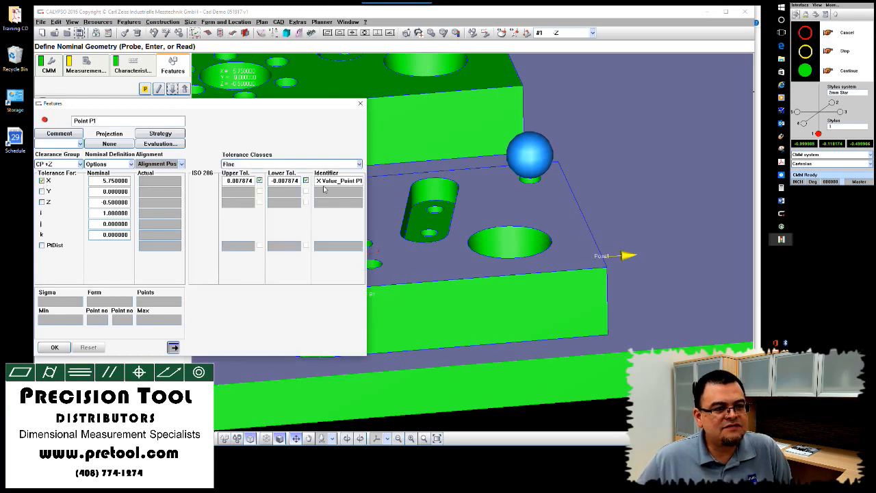
{"action": "left_click_drag", "start_coordinate": [225, 180], "coordinate": [500, 198]}
{"action": "type", "text": "."}
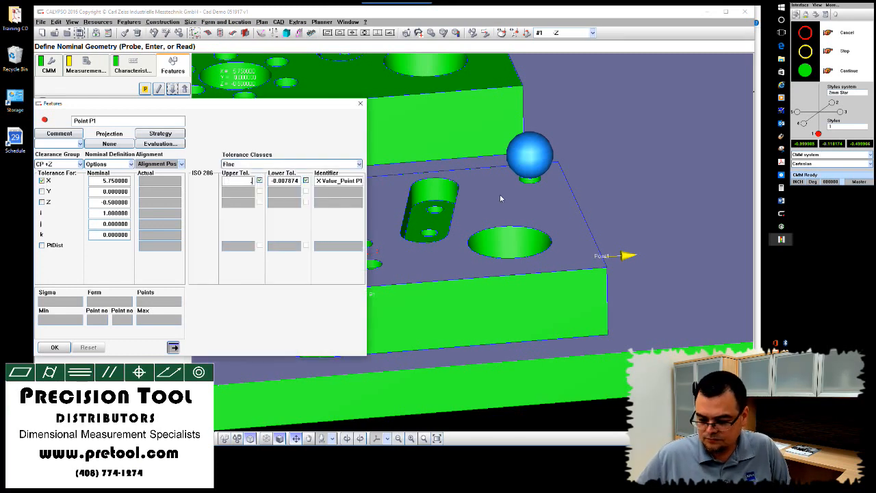
{"action": "type", "text": "005"}
{"action": "key", "text": "Tab"}
{"action": "type", "text": "-.005"}
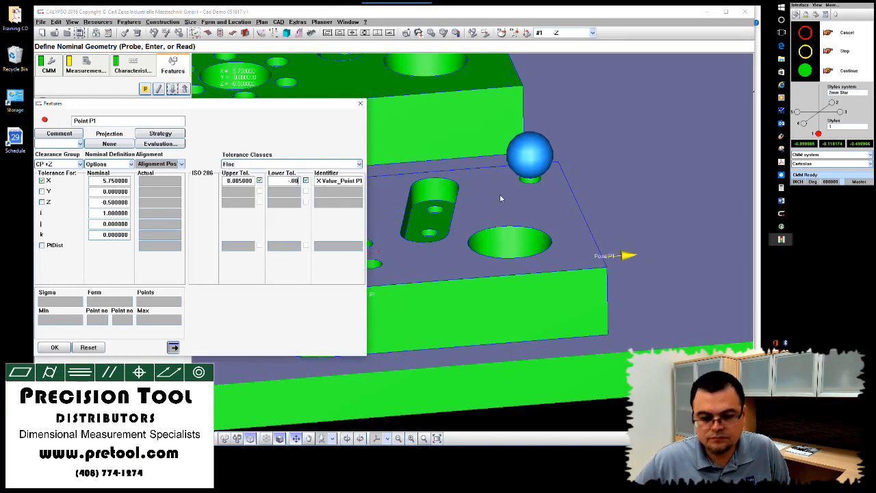
Name Point P1's X value characteristic Dim 001 P1, accept the feature and check the entry among the characteristics.
{"action": "key", "text": "Tab"}
{"action": "type", "text": "Di"}
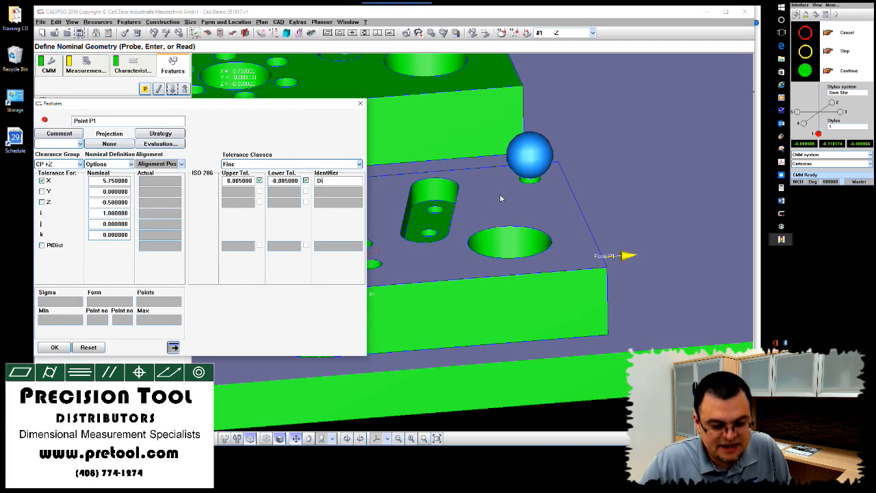
{"action": "type", "text": "m 001"}
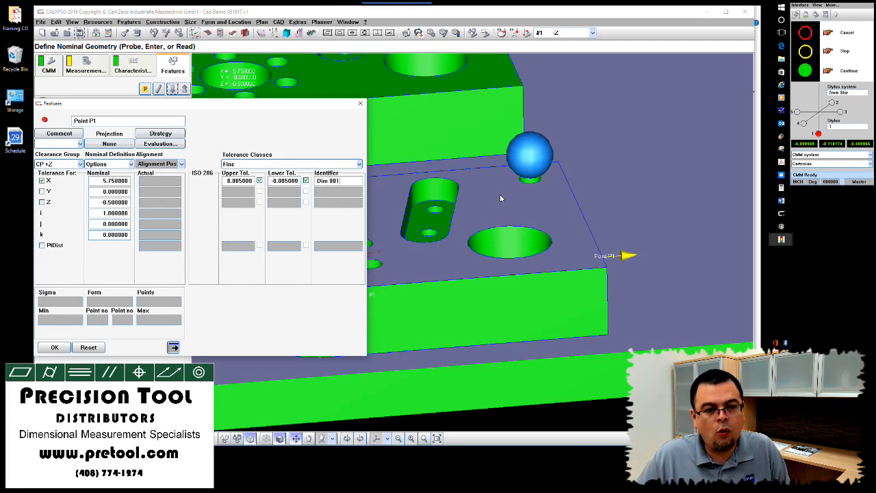
{"action": "type", "text": " P1"}
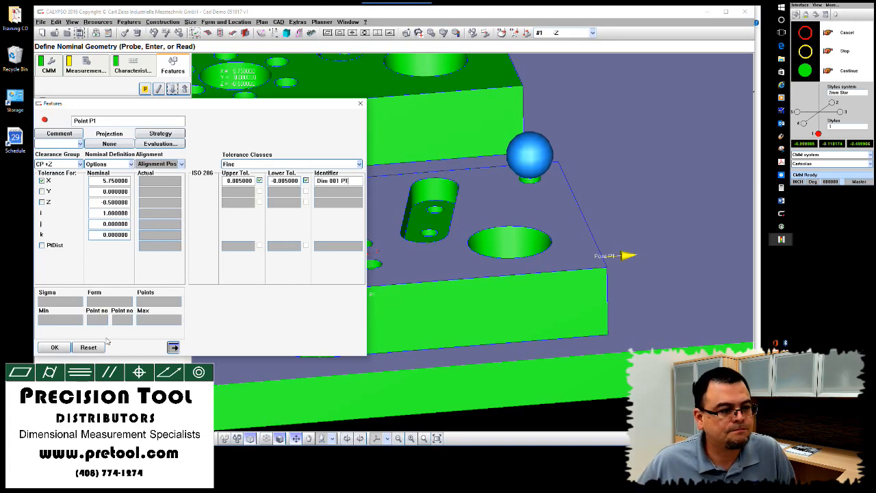
{"action": "left_click", "coordinate": [55, 347]}
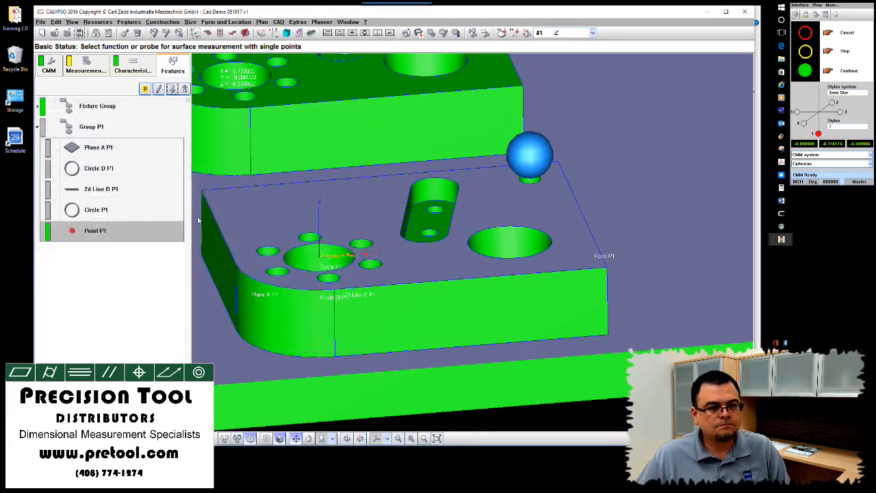
{"action": "left_click", "coordinate": [132, 69]}
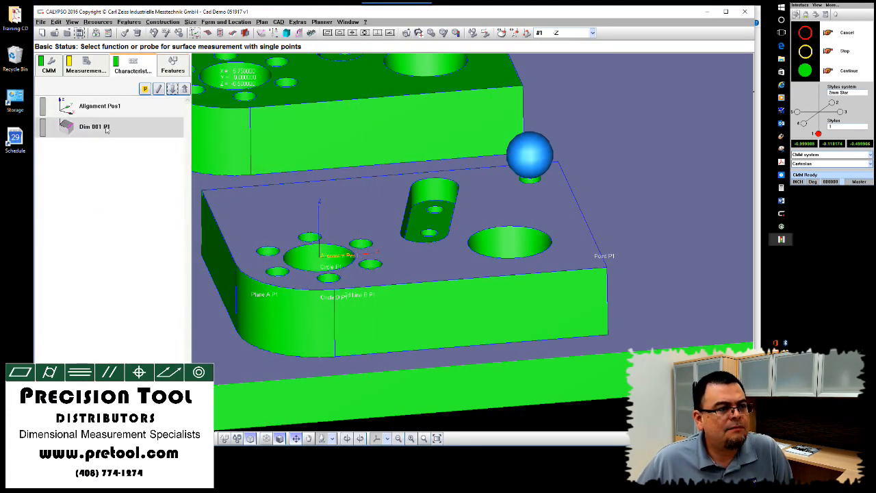
Enable the diameter tolerance of Circle P1 and apply the Last input tolerance class.
{"action": "left_click", "coordinate": [183, 70]}
{"action": "double_click", "coordinate": [102, 209]}
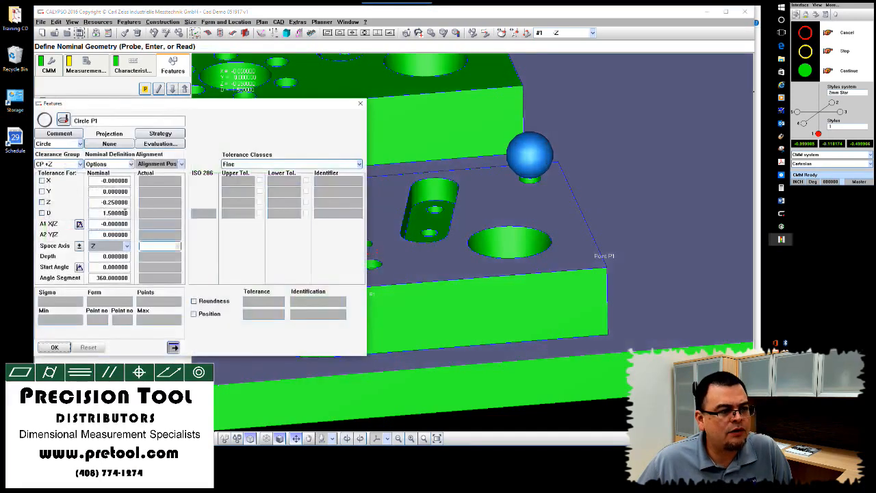
{"action": "left_click", "coordinate": [42, 213]}
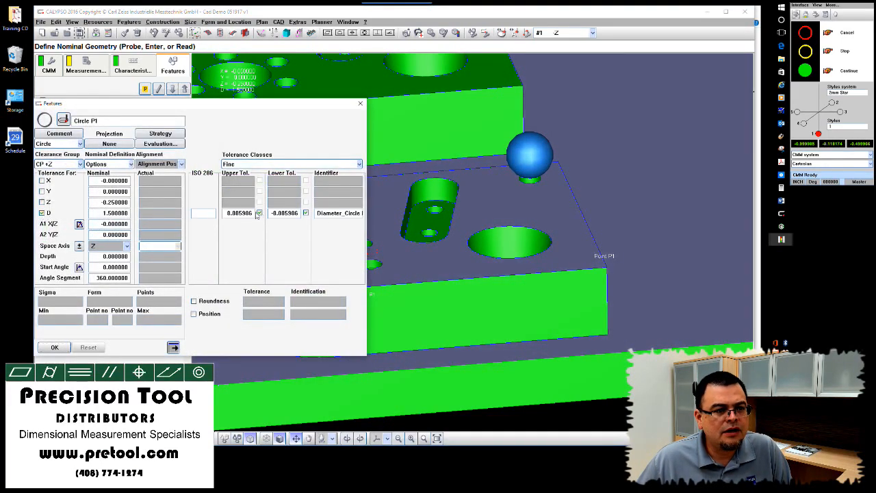
{"action": "left_click", "coordinate": [267, 164]}
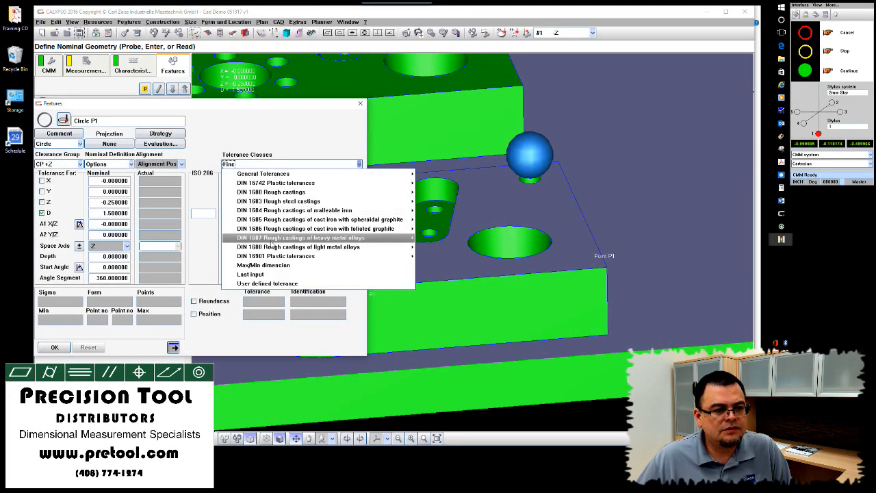
{"action": "left_click", "coordinate": [270, 278]}
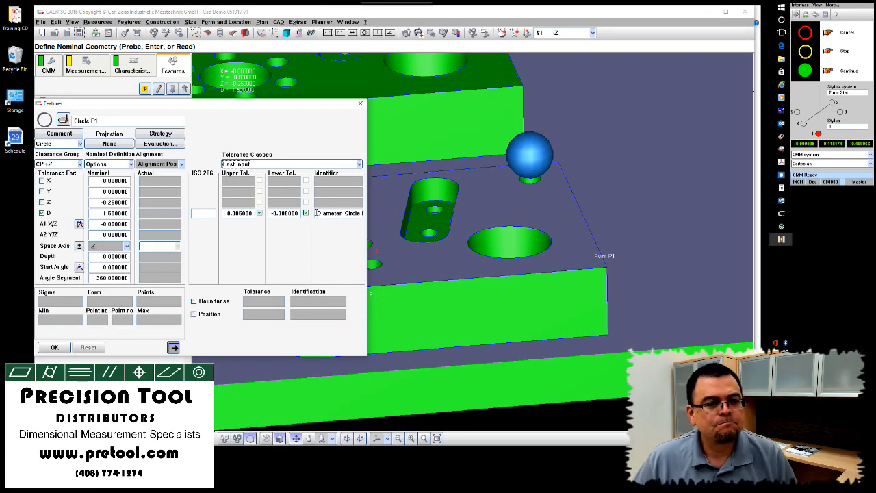
Name Circle P1's diameter characteristic Dim 002 P1 and accept the feature.
{"action": "double_click", "coordinate": [316, 213]}
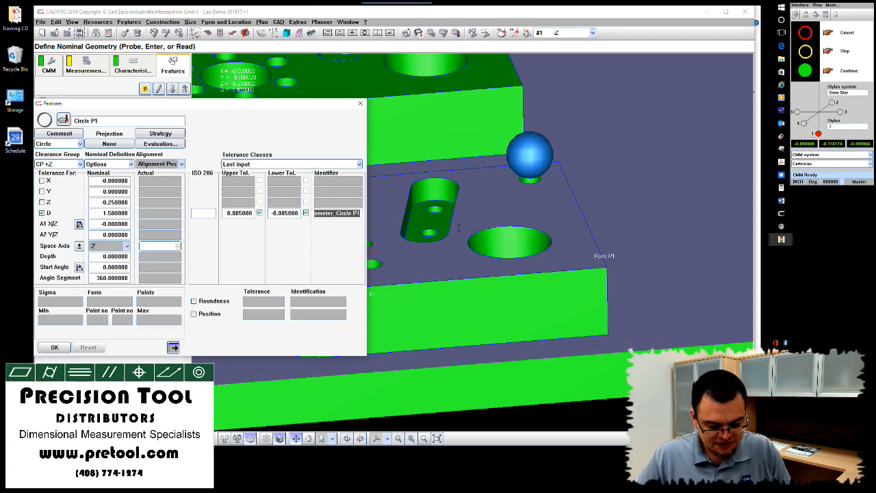
{"action": "type", "text": "Dim 002"}
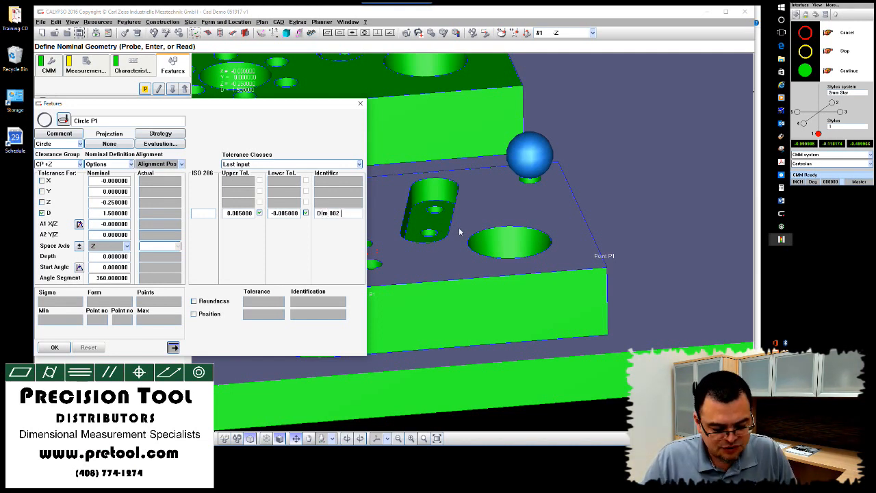
{"action": "type", "text": " P2"}
{"action": "key", "text": "BackSpace"}
{"action": "type", "text": "1"}
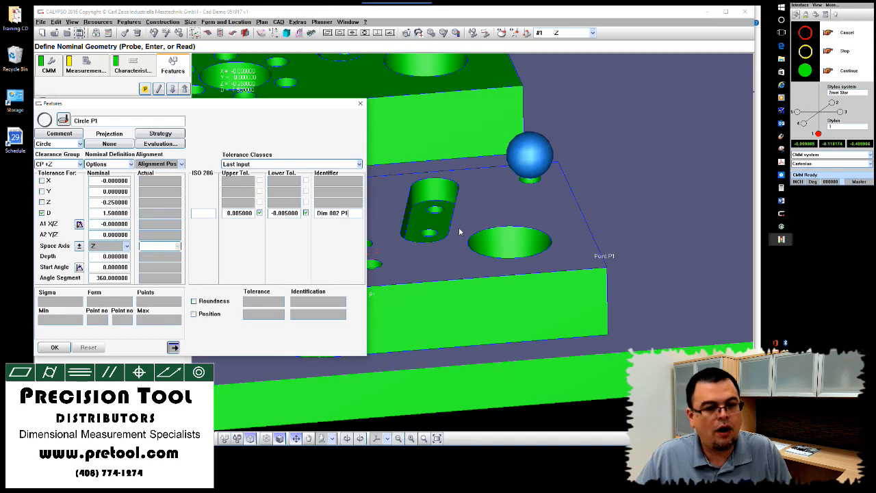
{"action": "left_click", "coordinate": [53, 347]}
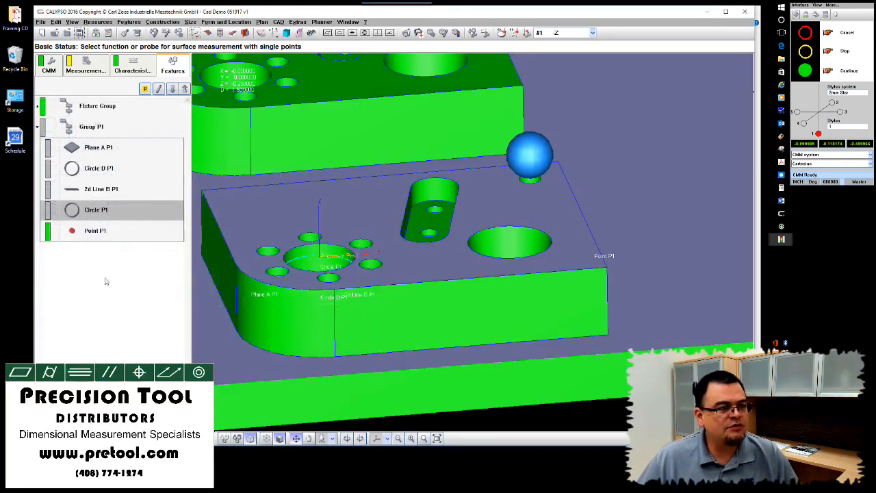
Rename the feature group Group P1 as 2mm Star Group P1.
{"action": "left_click", "coordinate": [96, 127]}
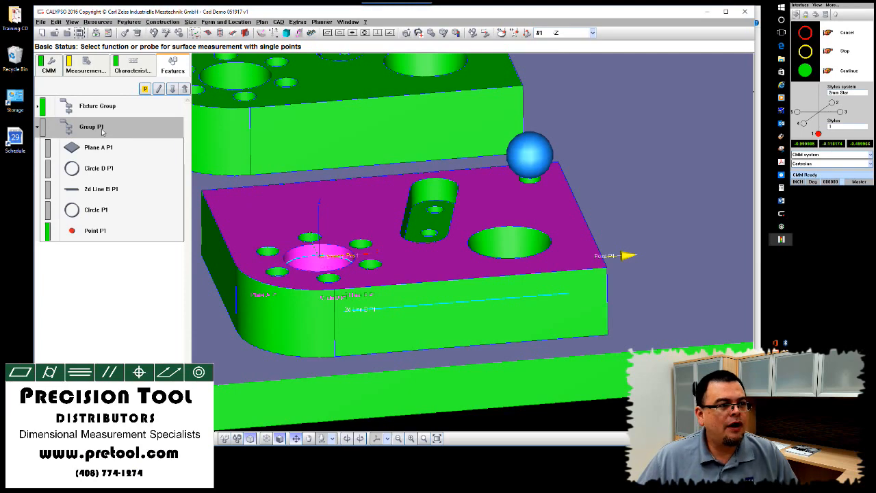
{"action": "double_click", "coordinate": [98, 133]}
{"action": "double_click", "coordinate": [98, 133]}
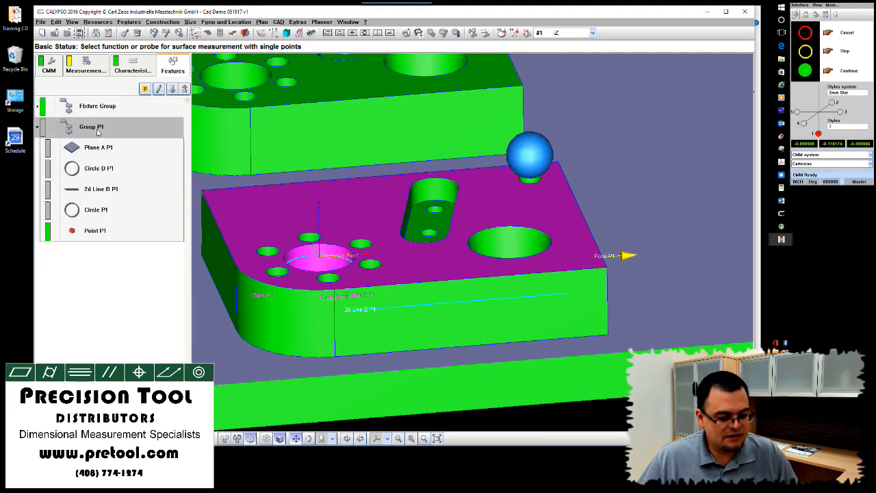
{"action": "key", "text": "F2"}
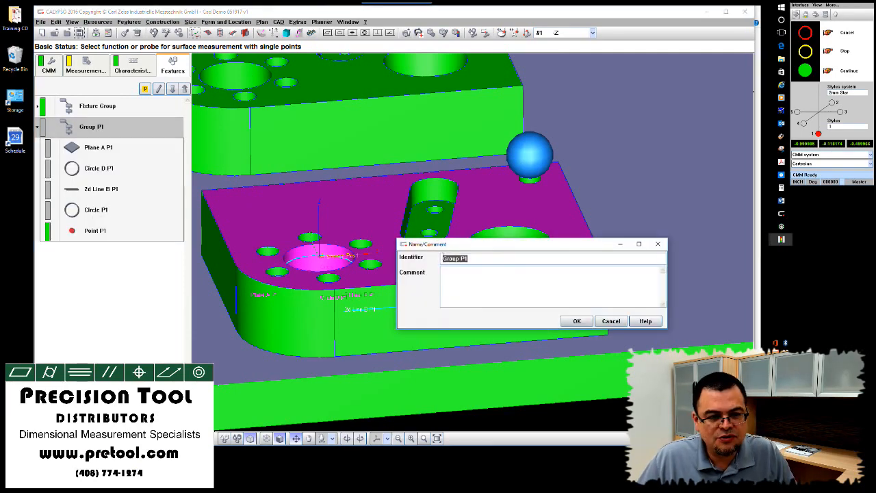
{"action": "left_click", "coordinate": [442, 258]}
{"action": "type", "text": "2mm Star"}
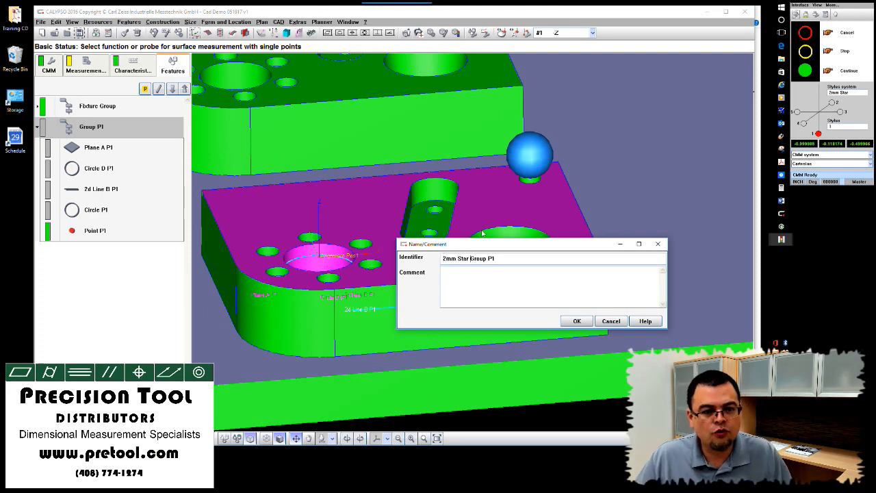
{"action": "left_click", "coordinate": [576, 322]}
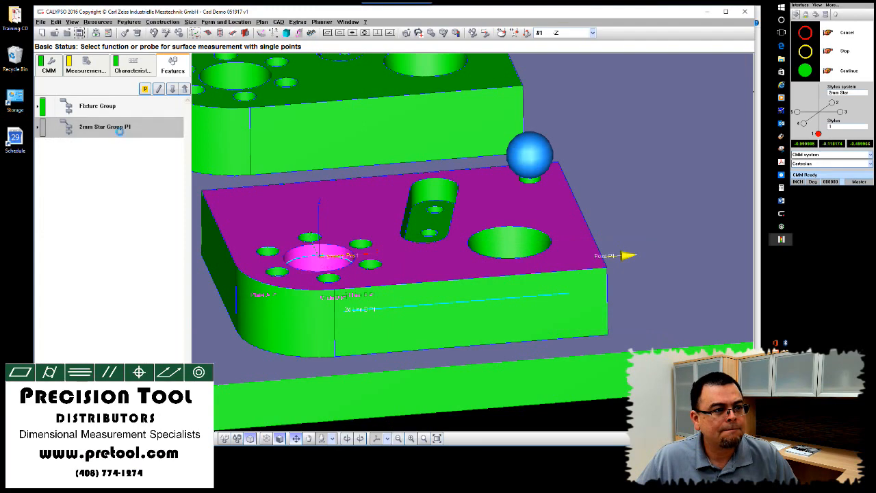
{"action": "left_click", "coordinate": [115, 284]}
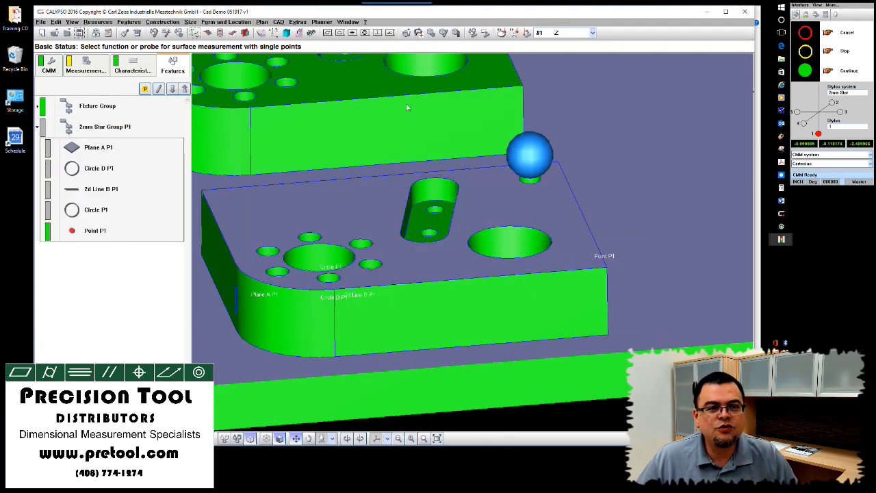
Change the stylus system by loading the 0.8mm Star from holder C of the automatic changer.
{"action": "left_click", "coordinate": [514, 33]}
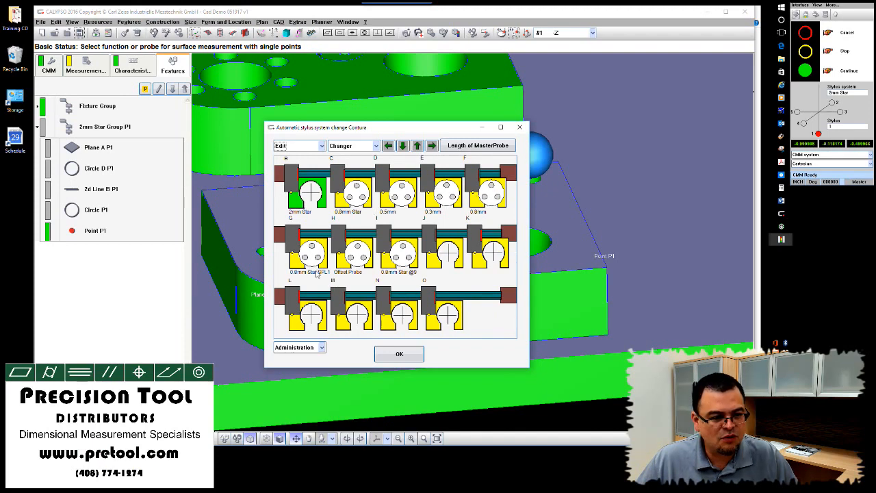
{"action": "left_click", "coordinate": [339, 199]}
{"action": "right_click", "coordinate": [340, 199]}
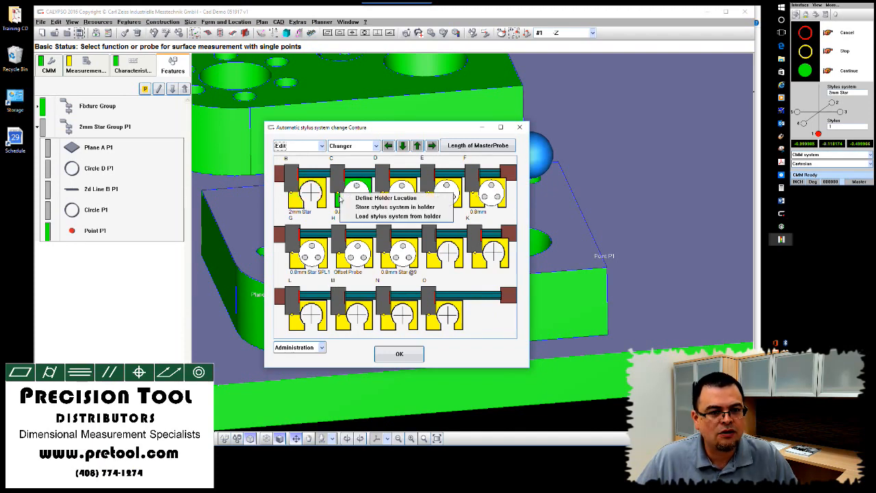
{"action": "left_click", "coordinate": [377, 216]}
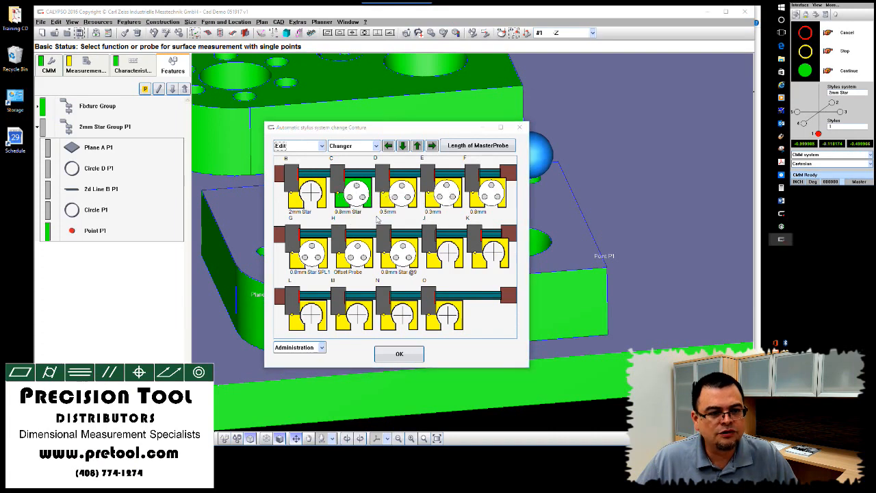
{"action": "left_click", "coordinate": [401, 354]}
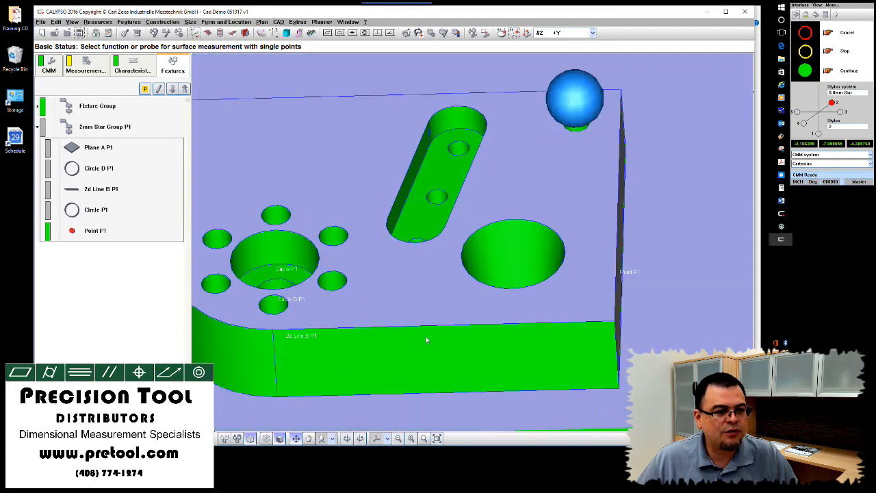
Define a circle on the small hole directly behind the counterbored hole and reference it to Alignment Pos1.
{"action": "right_click", "coordinate": [193, 299]}
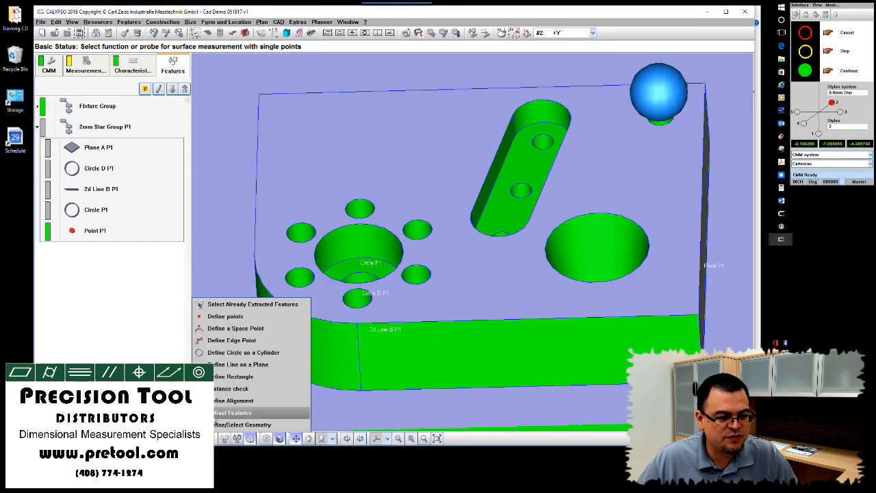
{"action": "left_click", "coordinate": [223, 354]}
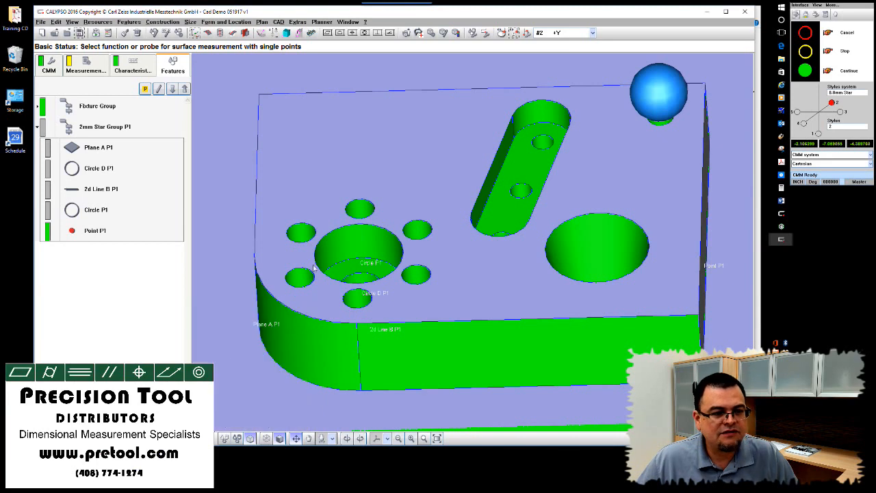
{"action": "left_click", "coordinate": [363, 208]}
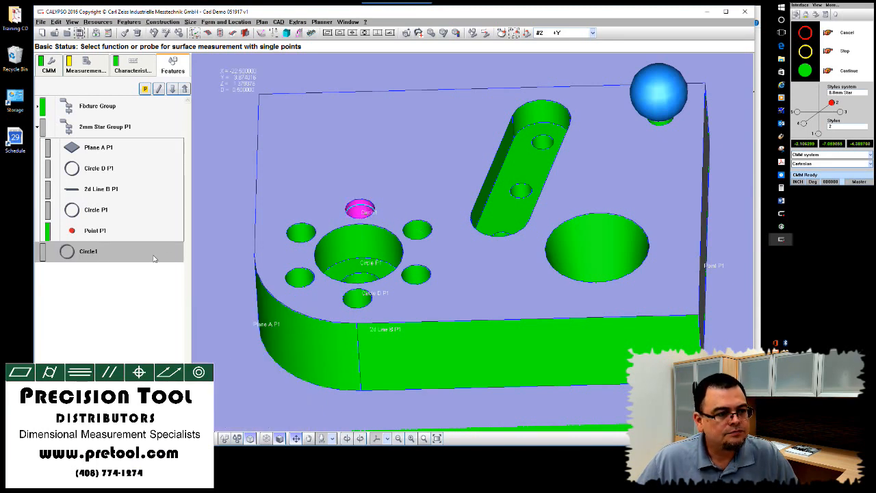
{"action": "double_click", "coordinate": [102, 253]}
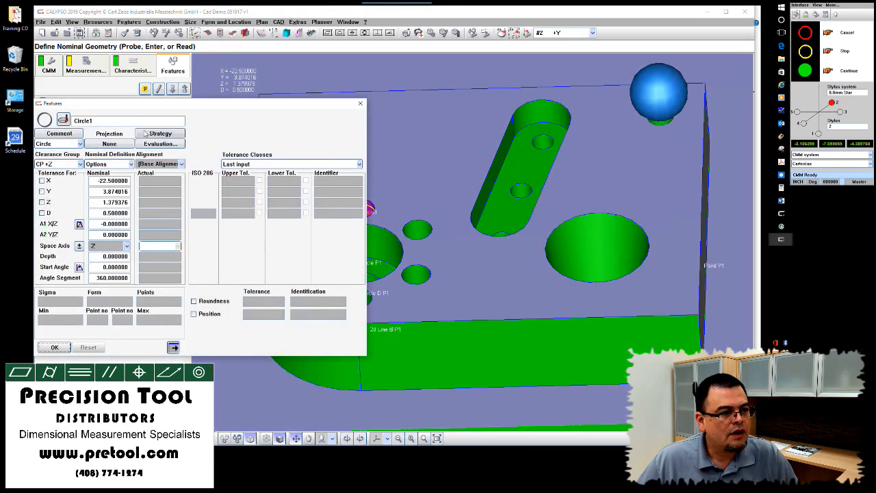
{"action": "left_click", "coordinate": [162, 164]}
{"action": "left_click", "coordinate": [168, 178]}
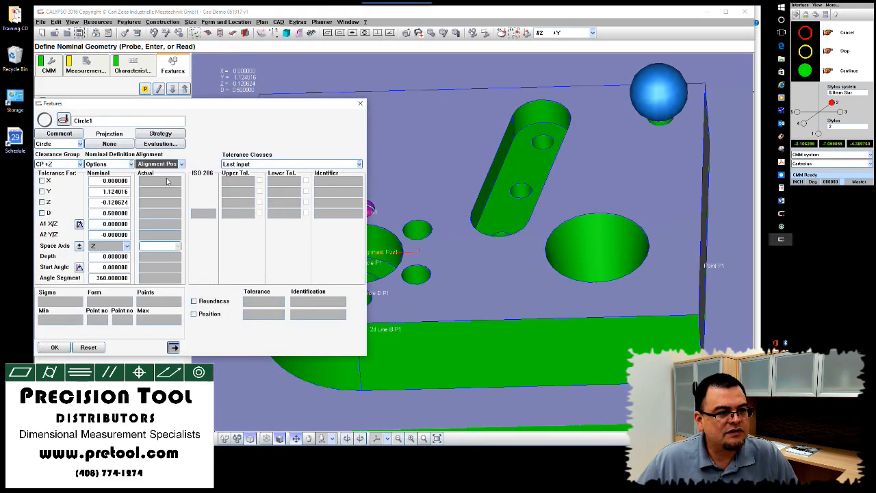
Set Circle1's nominal Y to 1.125 and nominal Z to -0.25.
{"action": "left_click_drag", "start_coordinate": [115, 191], "coordinate": [132, 192]}
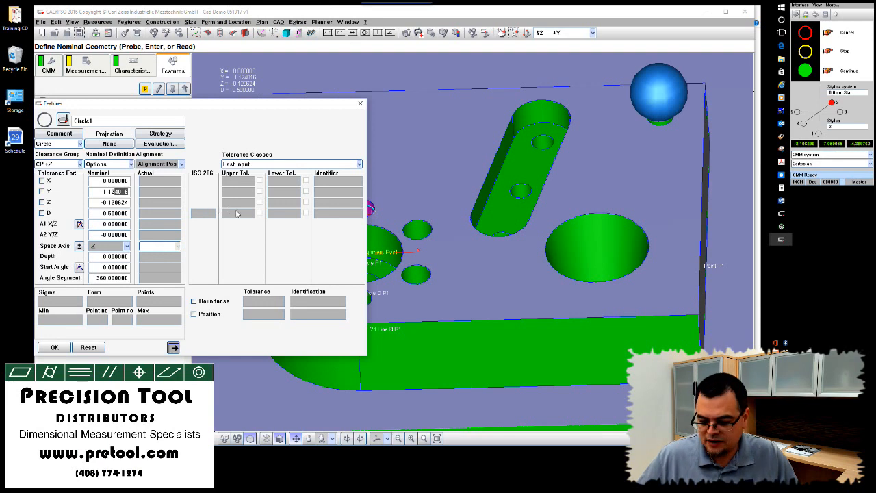
{"action": "type", "text": "5"}
{"action": "key", "text": "Return"}
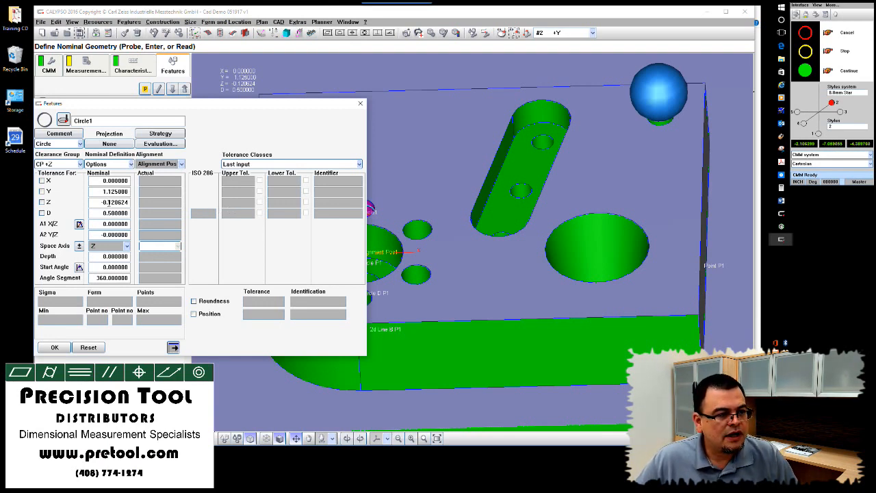
{"action": "left_click_drag", "start_coordinate": [108, 202], "coordinate": [155, 204]}
{"action": "type", "text": "25"}
{"action": "key", "text": "Return"}
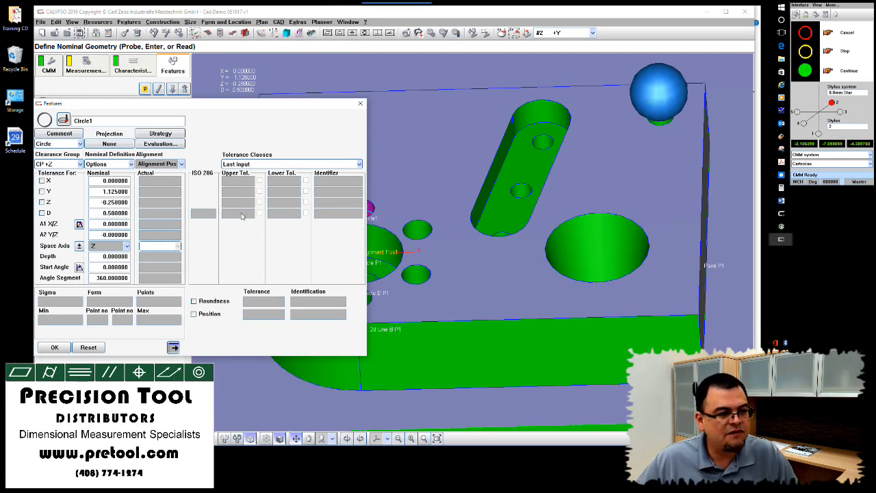
Add a Polar Pattern Offset to Circle1's nominal definition and reference the pattern to Alignment Pos1.
{"action": "left_click", "coordinate": [98, 165]}
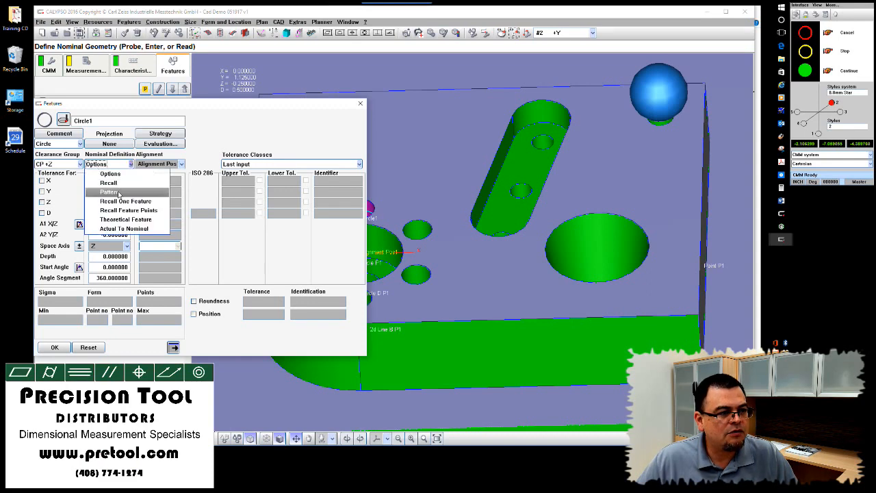
{"action": "left_click", "coordinate": [119, 195]}
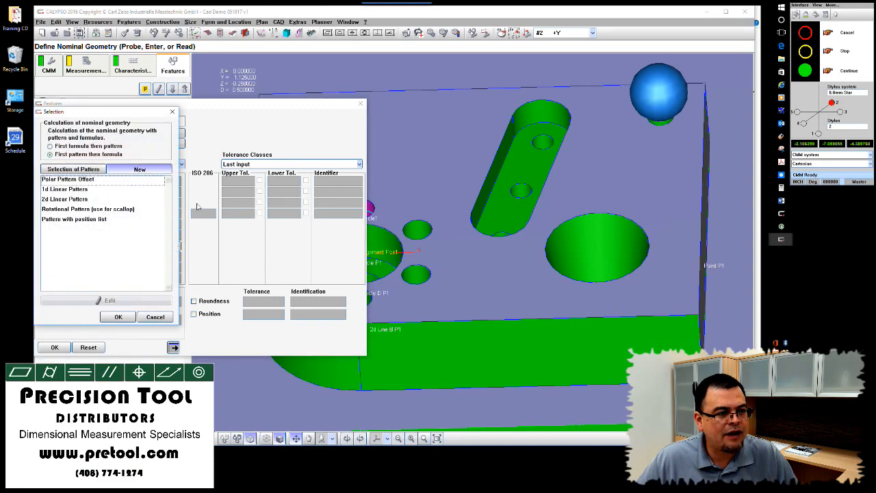
{"action": "left_click", "coordinate": [77, 180]}
{"action": "left_click", "coordinate": [118, 317]}
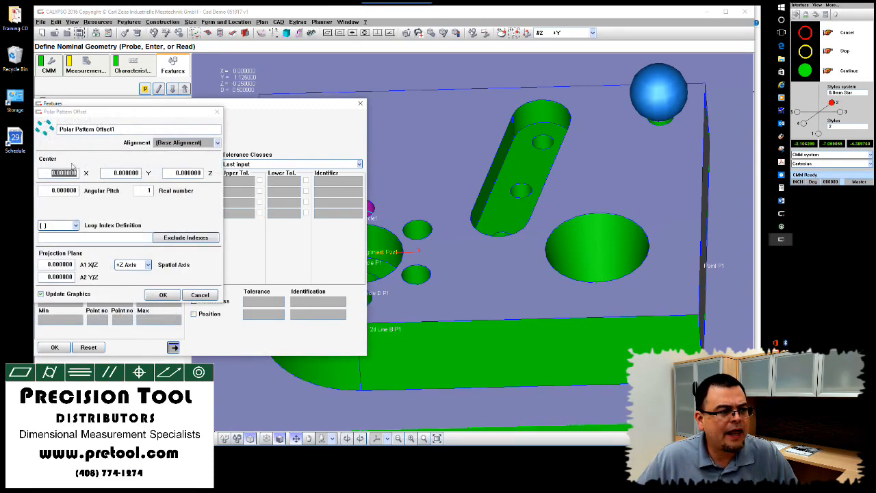
{"action": "left_click", "coordinate": [50, 191]}
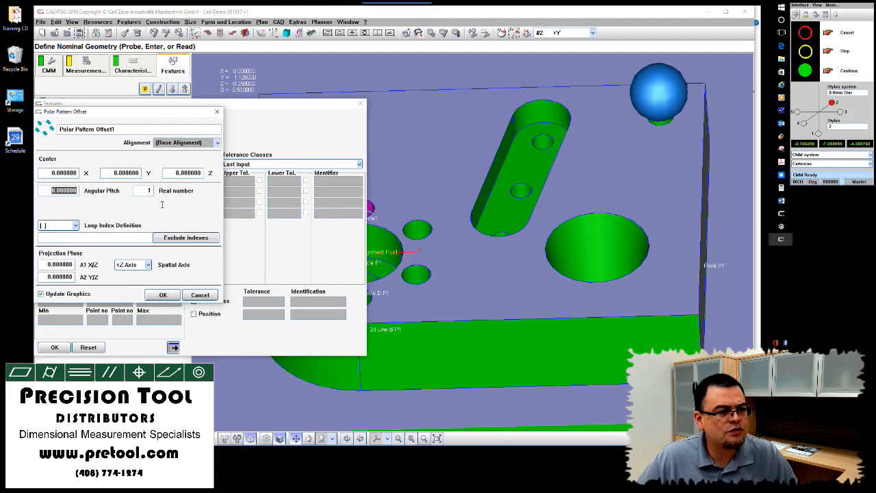
{"action": "left_click", "coordinate": [217, 142]}
{"action": "left_click", "coordinate": [189, 160]}
Set the polar pattern's angular pitch to 60 and its real number to 6.
{"action": "double_click", "coordinate": [54, 191]}
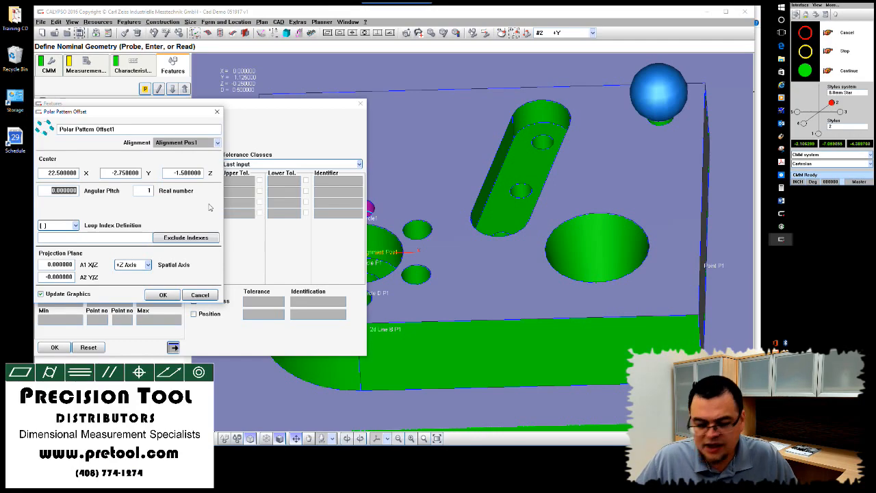
{"action": "type", "text": "60"}
{"action": "key", "text": "Tab"}
{"action": "key", "text": "Tab"}
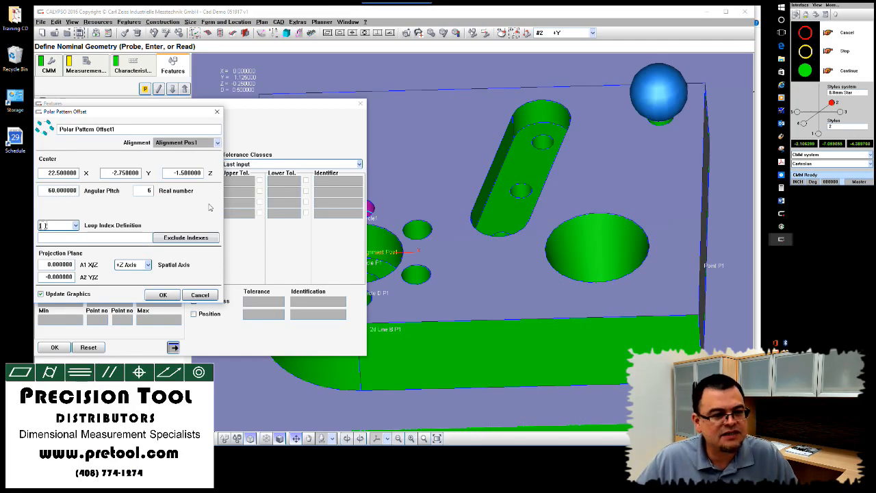
Examine where the previewed pattern circles lie relative to the parts on the fixture.
{"action": "left_click_drag", "start_coordinate": [466, 344], "coordinate": [574, 321]}
{"action": "right_click_drag", "start_coordinate": [574, 321], "coordinate": [573, 345]}
{"action": "scroll", "coordinate": [572, 343], "scroll_direction": "down", "scroll_amount": 5}
{"action": "scroll", "coordinate": [555, 340], "scroll_direction": "down", "scroll_amount": 6}
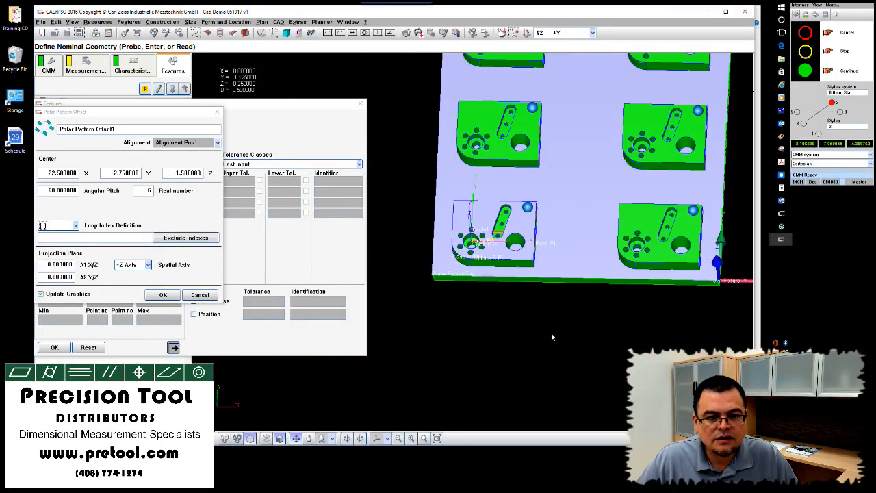
{"action": "scroll", "coordinate": [557, 331], "scroll_direction": "up", "scroll_amount": 3}
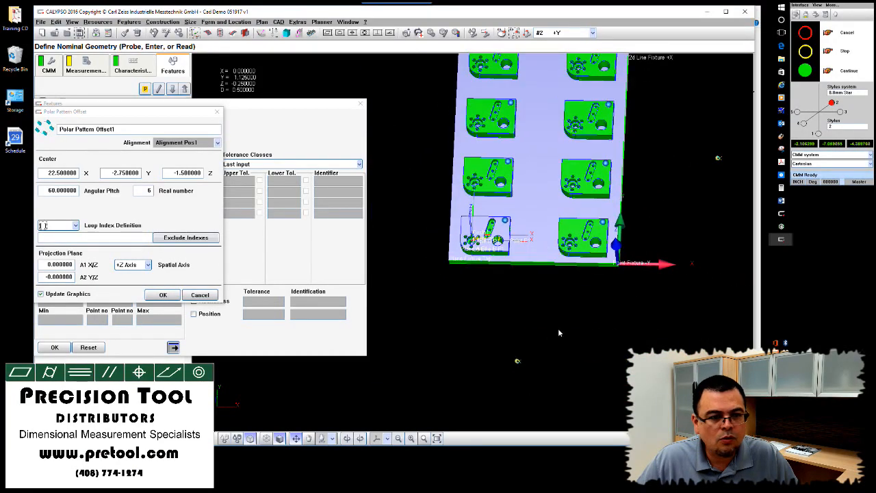
{"action": "scroll", "coordinate": [558, 328], "scroll_direction": "up", "scroll_amount": 2}
{"action": "right_click_drag", "start_coordinate": [557, 327], "coordinate": [560, 310]}
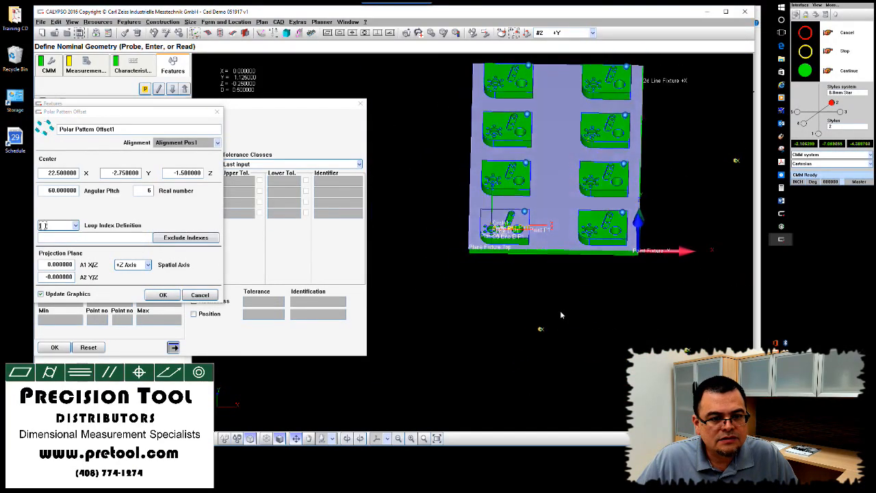
{"action": "scroll", "coordinate": [513, 301], "scroll_direction": "up", "scroll_amount": 3}
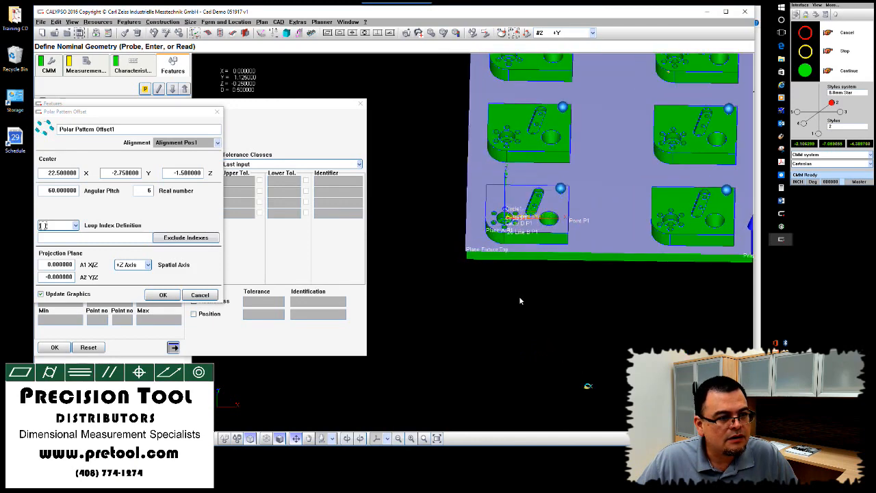
Set the polar pattern's center to 0 in X, Y and Z and accept the pattern.
{"action": "double_click", "coordinate": [48, 172]}
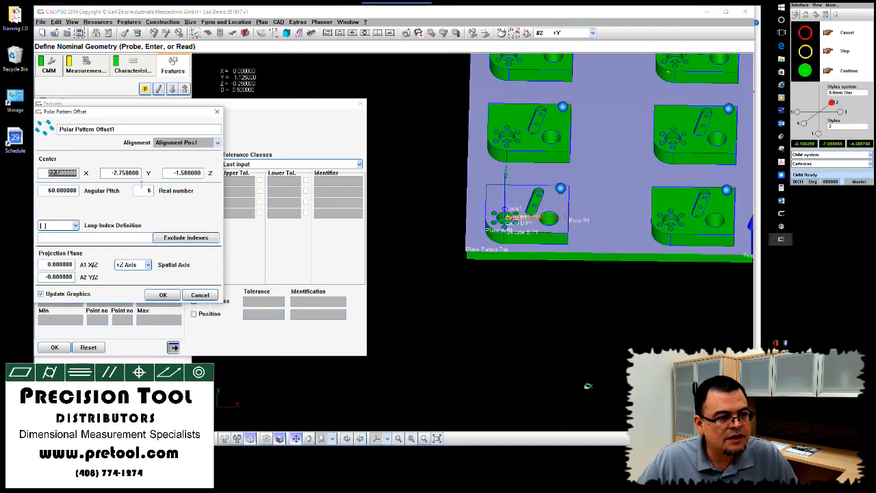
{"action": "type", "text": "0"}
{"action": "key", "text": "Tab"}
{"action": "type", "text": "0"}
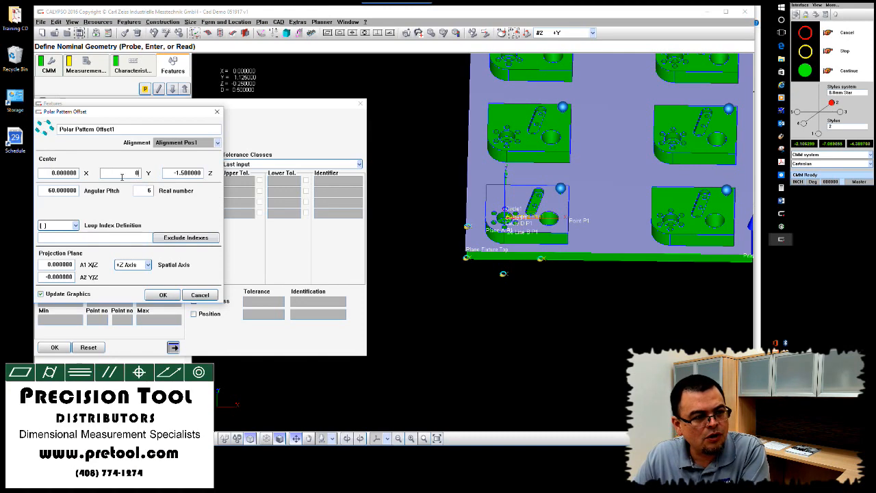
{"action": "key", "text": "Tab"}
{"action": "type", "text": "0"}
{"action": "key", "text": "Tab"}
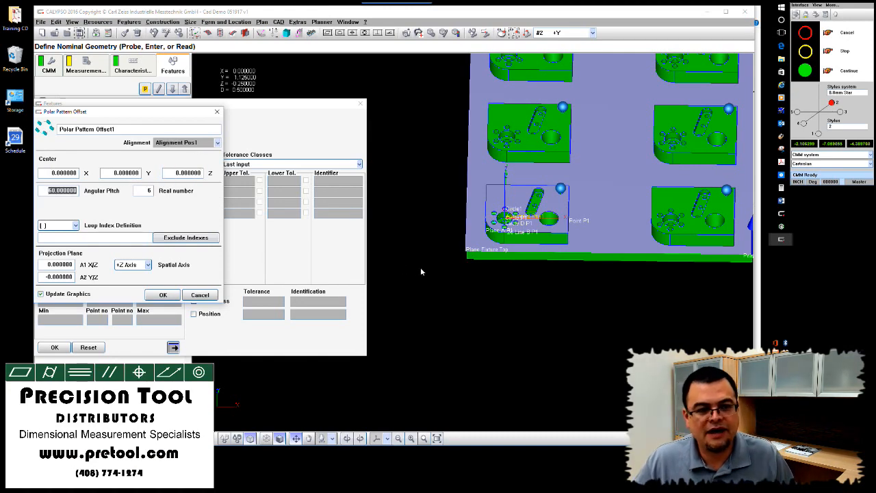
{"action": "scroll", "coordinate": [448, 277], "scroll_direction": "up", "scroll_amount": 5}
{"action": "right_click_drag", "start_coordinate": [487, 251], "coordinate": [410, 251]}
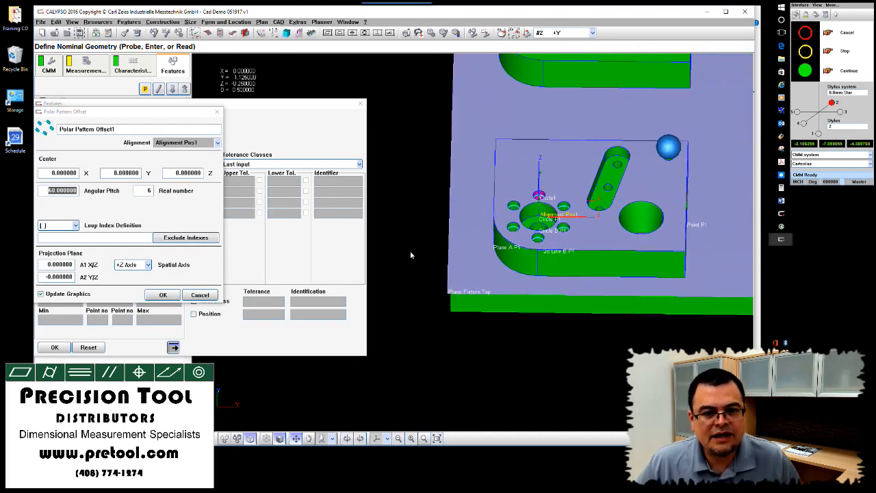
{"action": "mouse_move", "coordinate": [409, 251]}
{"action": "middle_mouse_down"}
{"action": "mouse_move", "coordinate": [405, 287]}
{"action": "mouse_move", "coordinate": [403, 263]}
{"action": "middle_mouse_up"}
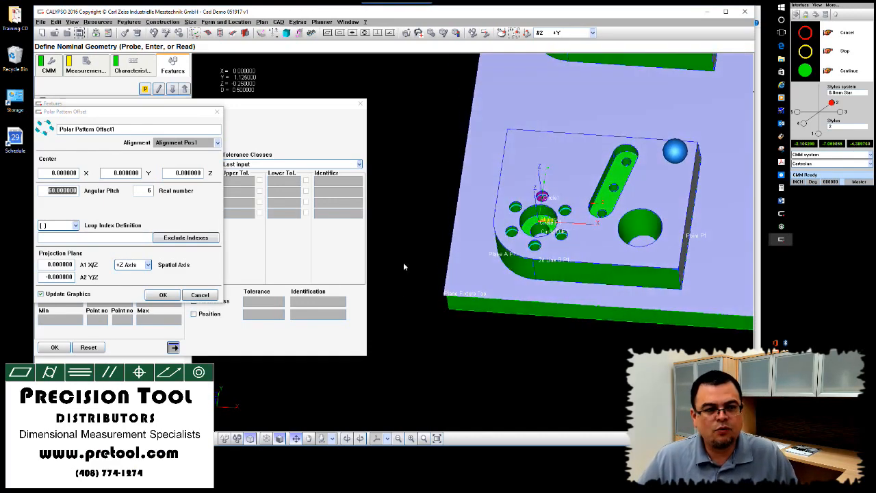
{"action": "left_click", "coordinate": [163, 295]}
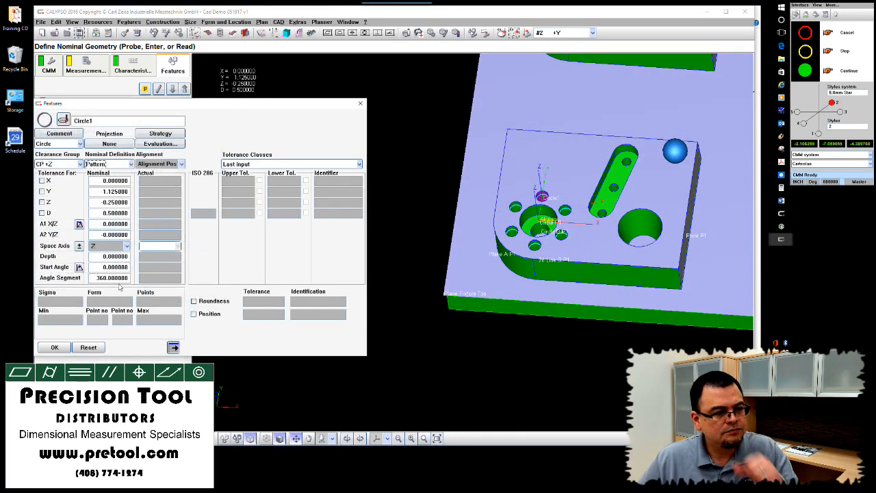
Enable Circle1's position tolerance at .005 and identify it as Dim 004 P1.
{"action": "left_click", "coordinate": [194, 314]}
{"action": "double_click", "coordinate": [253, 314]}
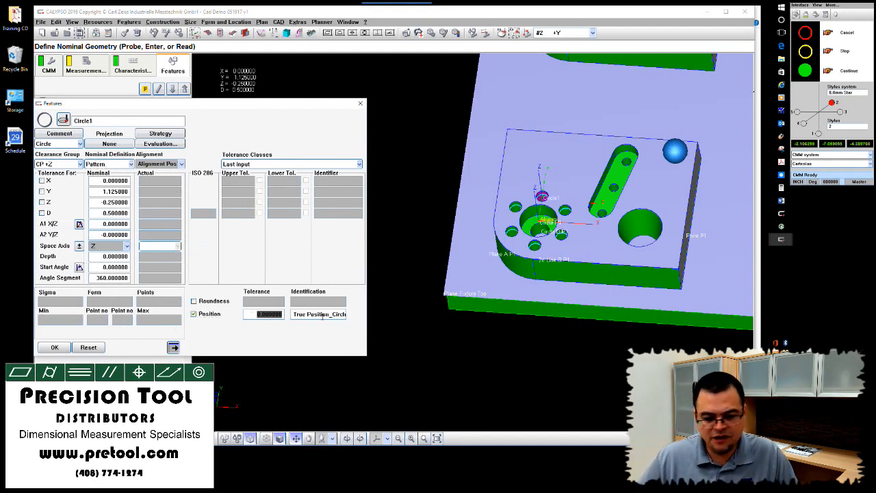
{"action": "type", "text": ".005"}
{"action": "key", "text": "Tab"}
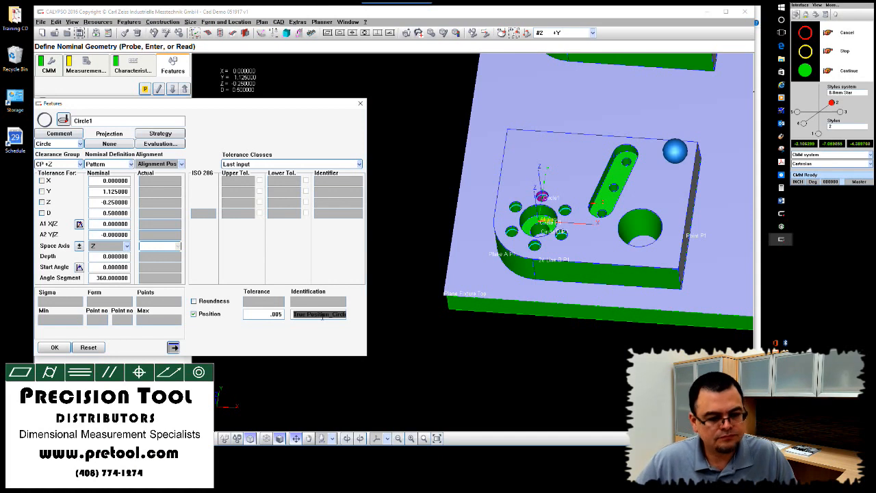
{"action": "type", "text": "Dim"}
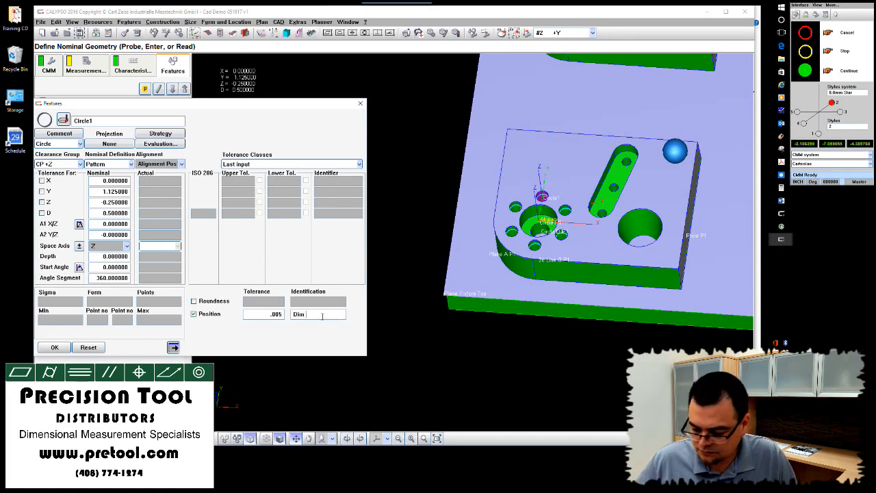
{"action": "type", "text": " 003 P1"}
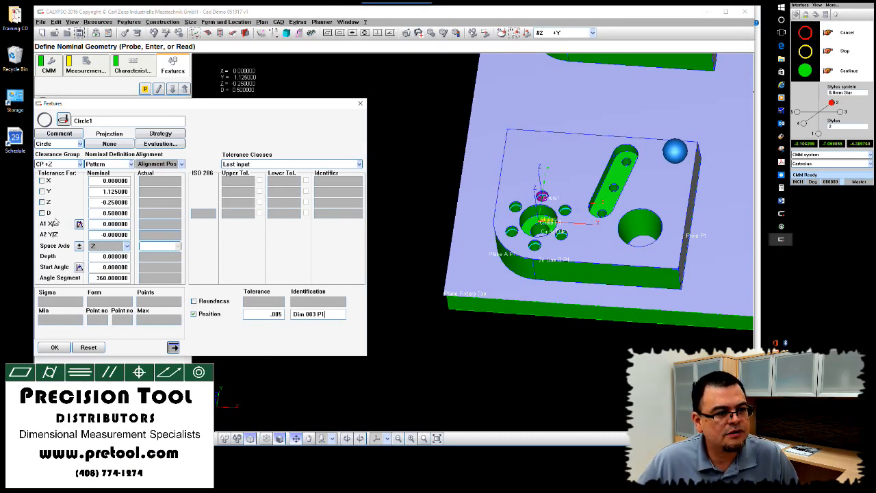
{"action": "left_click_drag", "start_coordinate": [311, 314], "coordinate": [316, 314]}
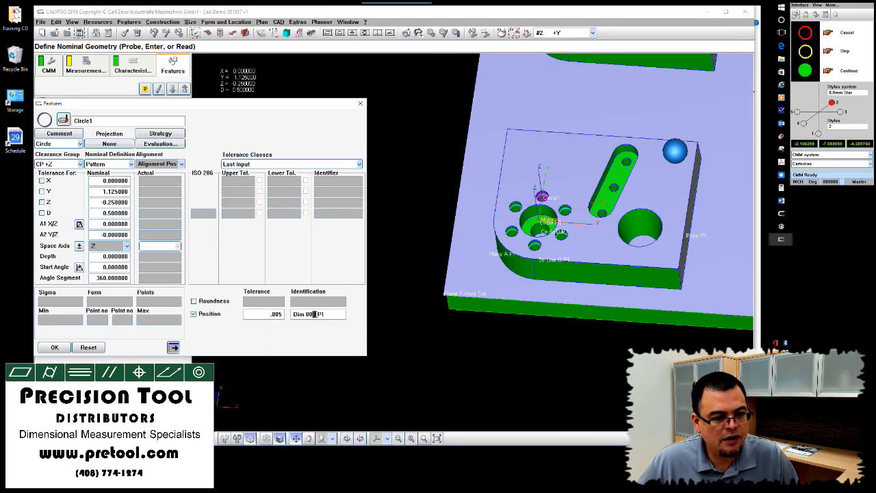
Enable Circle1's diameter tolerance, name its characteristic Dim 003 P1, and accept the feature.
{"action": "left_click", "coordinate": [42, 212]}
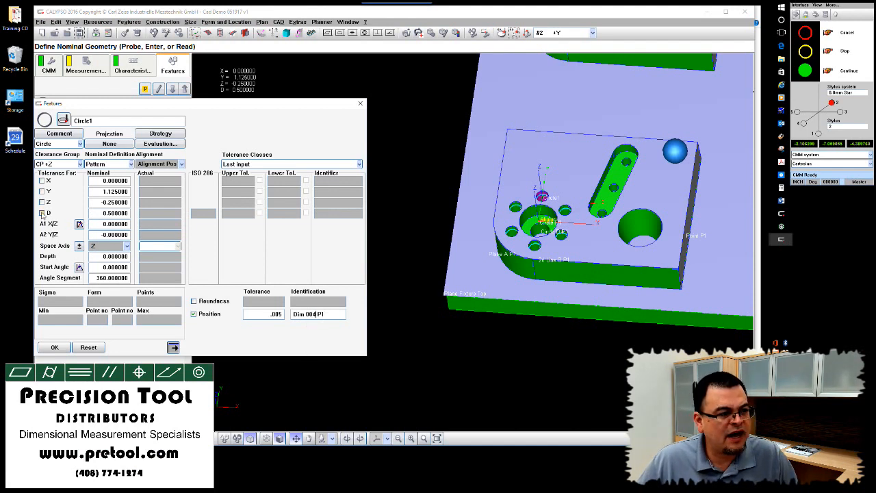
{"action": "double_click", "coordinate": [317, 213]}
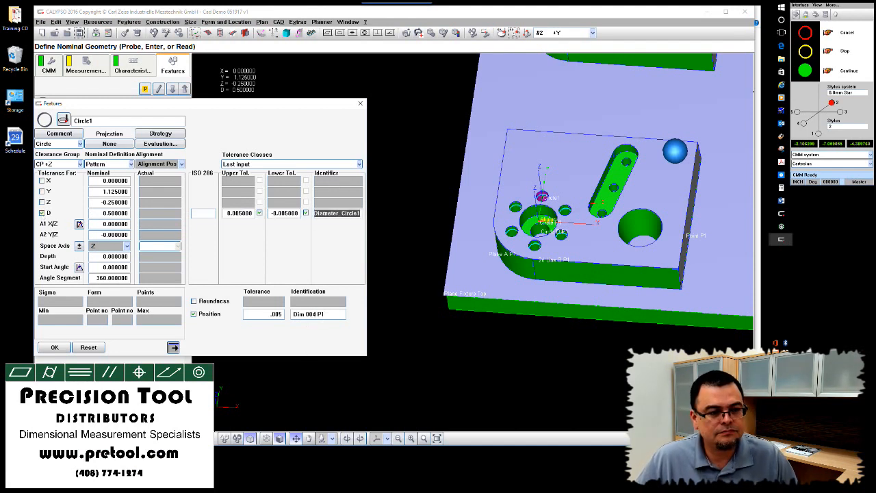
{"action": "type", "text": "Dim "}
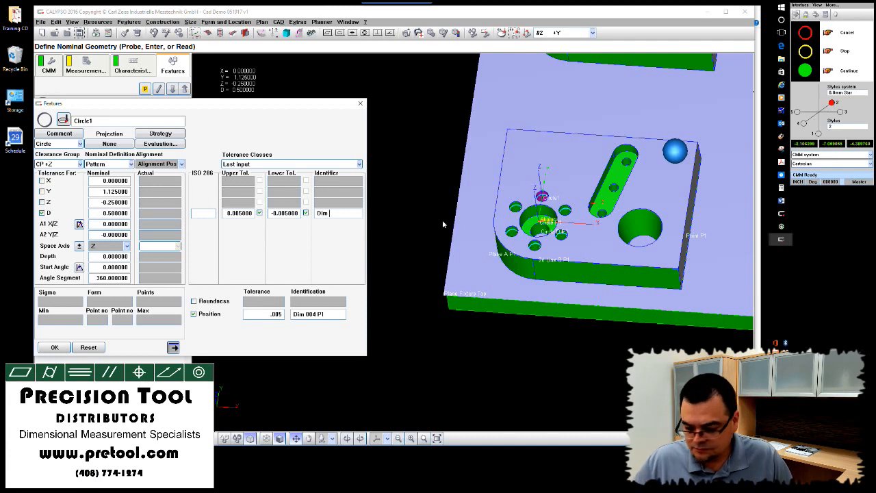
{"action": "type", "text": "003 P1"}
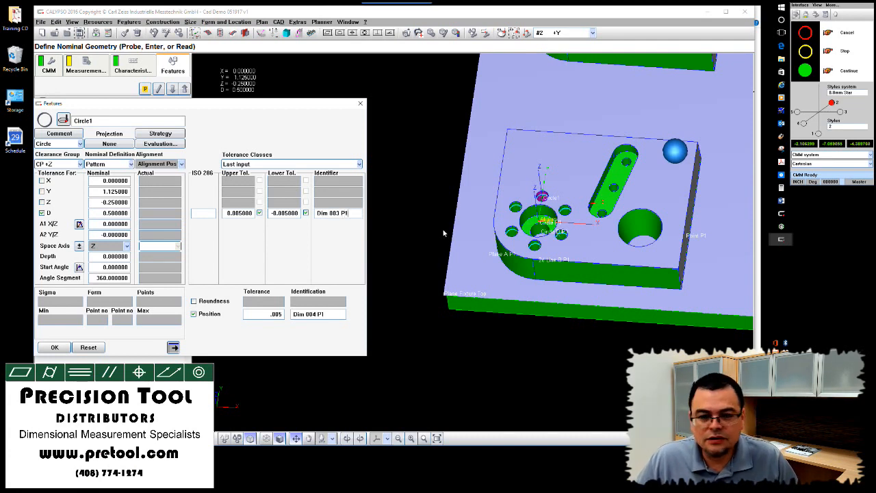
{"action": "left_click", "coordinate": [55, 347]}
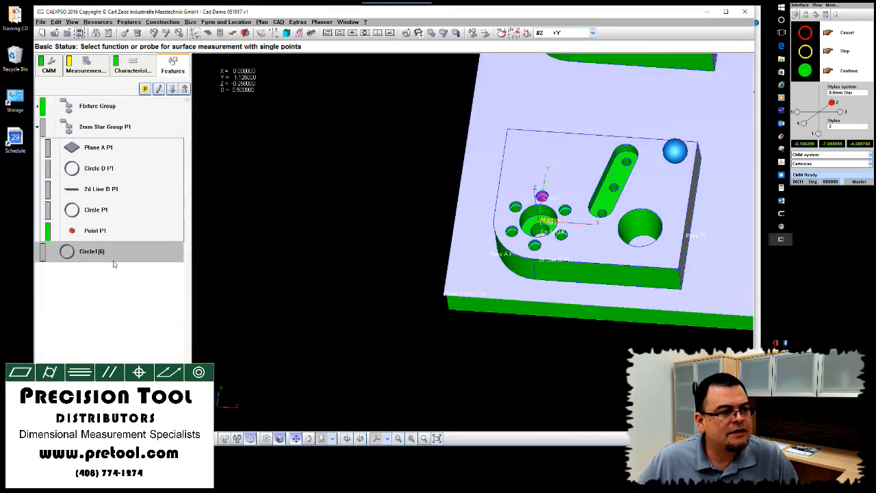
{"action": "scroll", "coordinate": [386, 288], "scroll_direction": "up", "scroll_amount": 3}
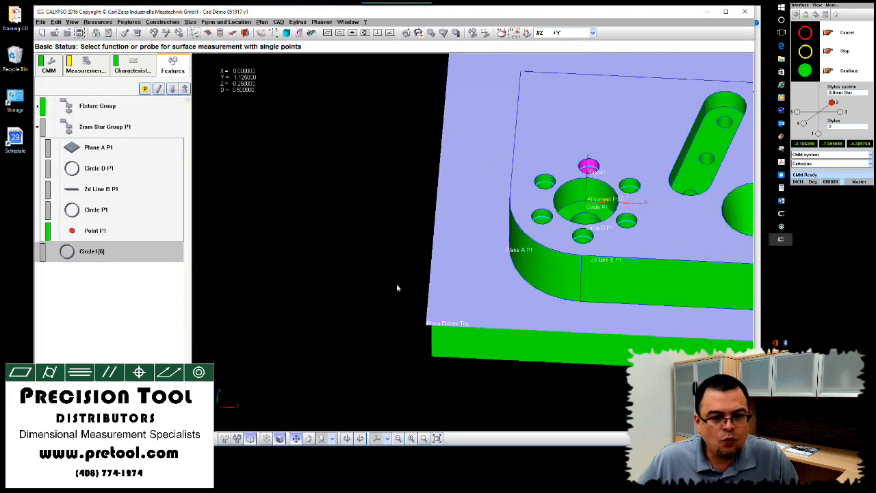
Define a circle on the cylindrical rounded-corner surface of the first part.
{"action": "left_click_drag", "start_coordinate": [606, 290], "coordinate": [420, 307]}
{"action": "scroll", "coordinate": [409, 312], "scroll_direction": "up", "scroll_amount": 3}
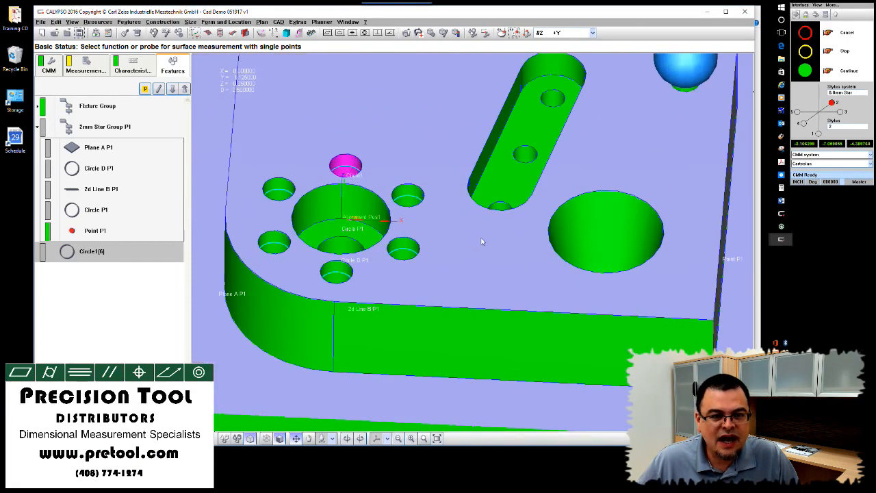
{"action": "left_click_drag", "start_coordinate": [481, 239], "coordinate": [558, 282]}
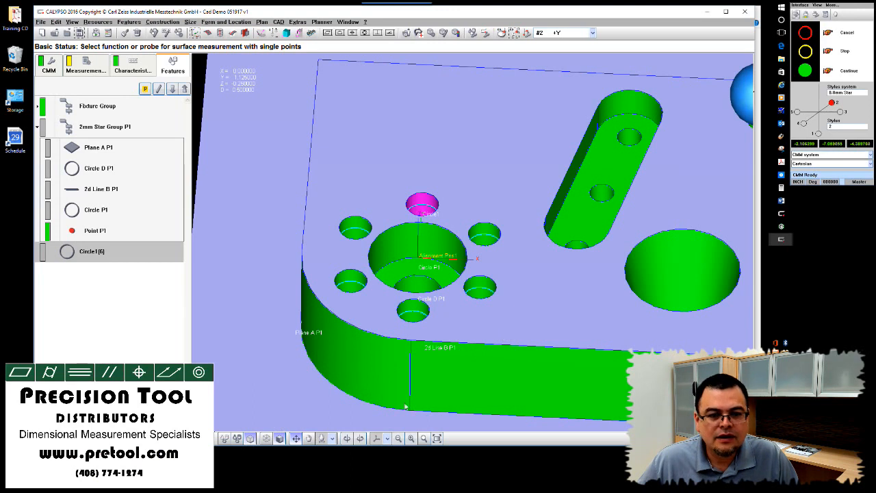
{"action": "left_click", "coordinate": [233, 439]}
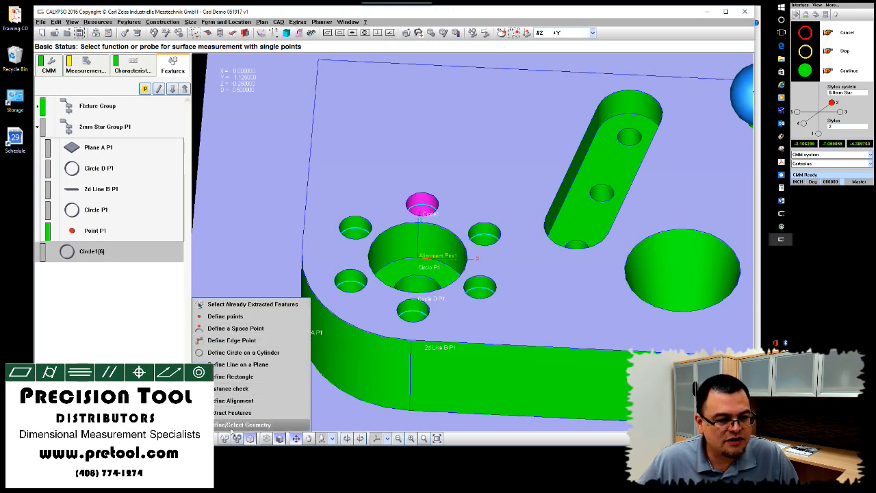
{"action": "left_click", "coordinate": [235, 354]}
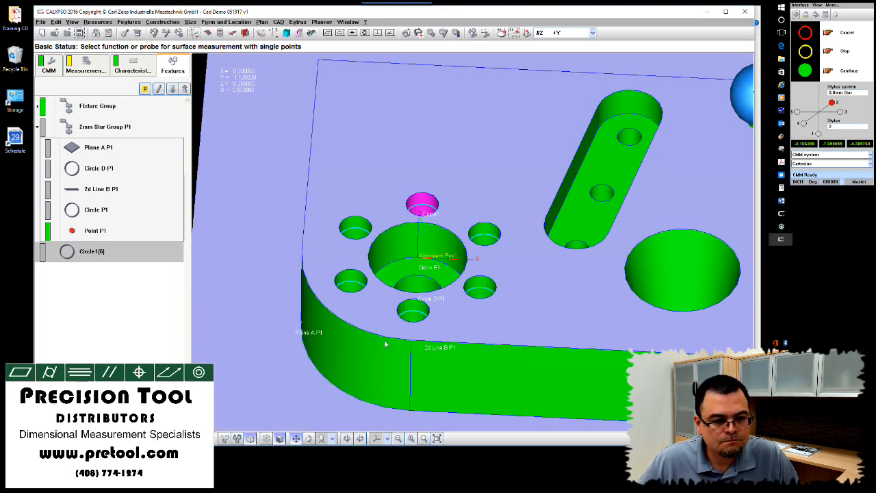
{"action": "left_click", "coordinate": [382, 344]}
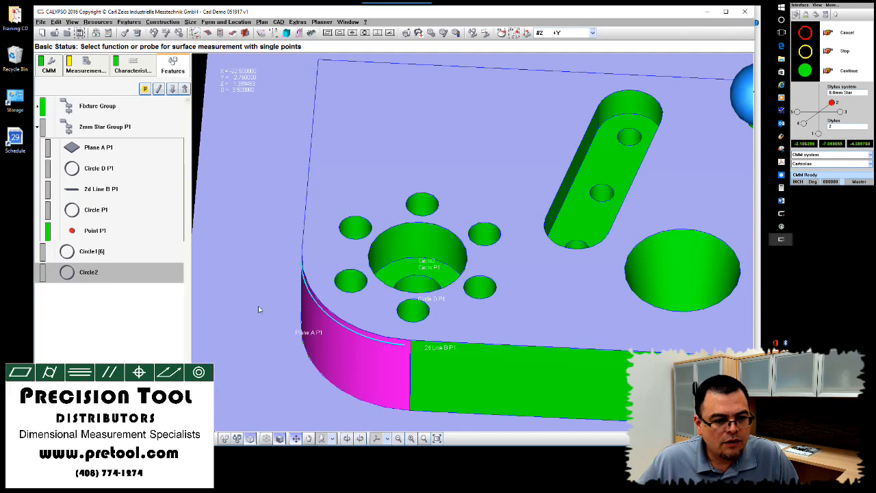
Check Circle2's definition, then set its feature representation to Modify with its size given as radius R.
{"action": "double_click", "coordinate": [82, 275]}
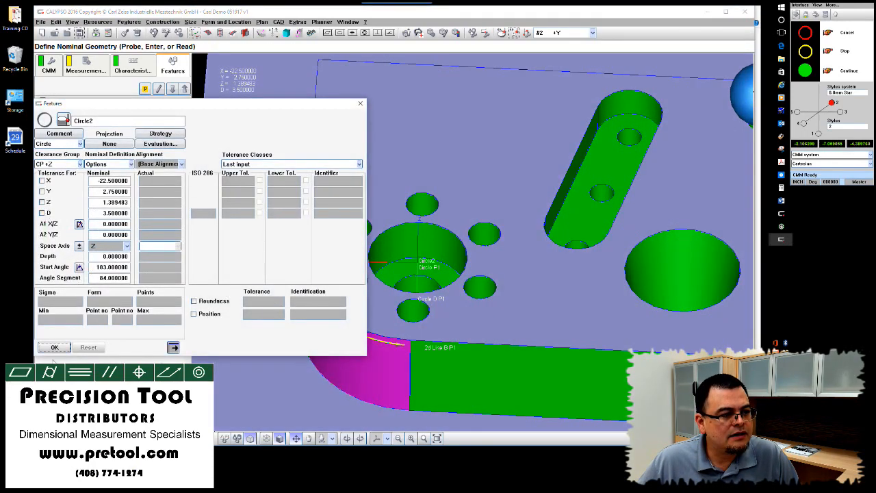
{"action": "left_click", "coordinate": [54, 347]}
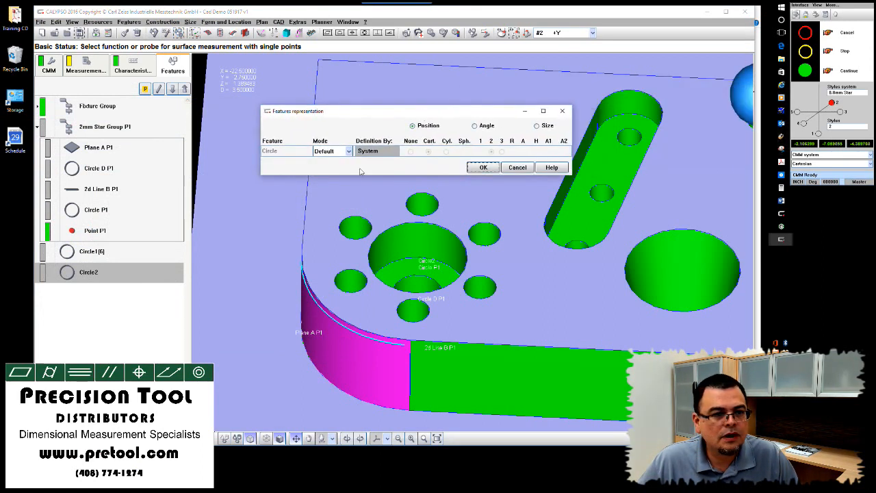
{"action": "left_click", "coordinate": [338, 152]}
{"action": "left_click", "coordinate": [335, 171]}
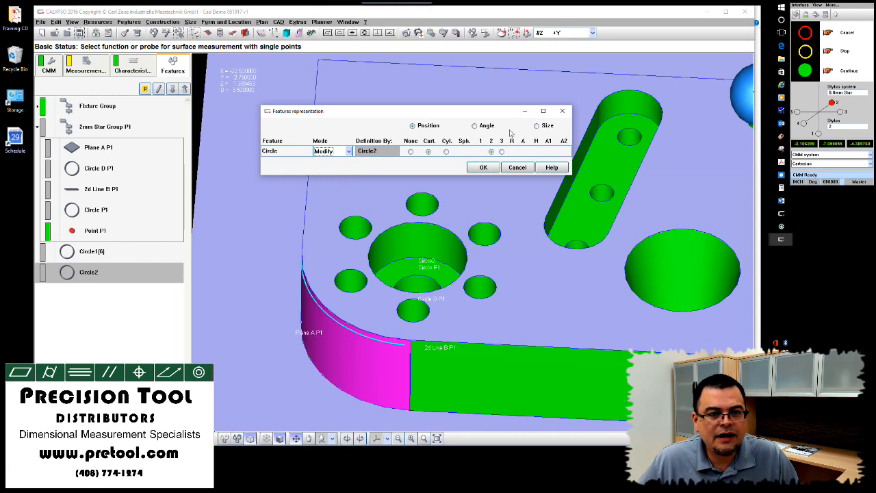
{"action": "left_click", "coordinate": [537, 126]}
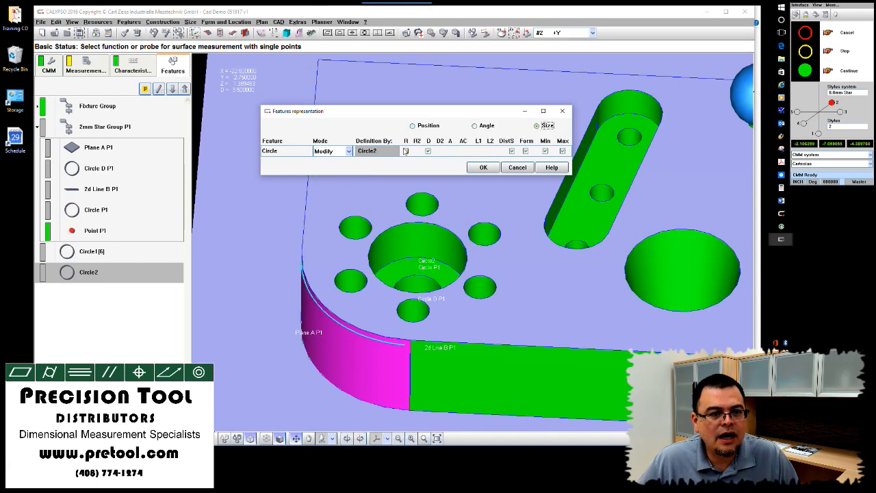
{"action": "left_click", "coordinate": [483, 167]}
Enable Circle2's radius tolerance, identify it as Dim 005 P1, and reference the circle to Alignment Pos1.
{"action": "double_click", "coordinate": [65, 271]}
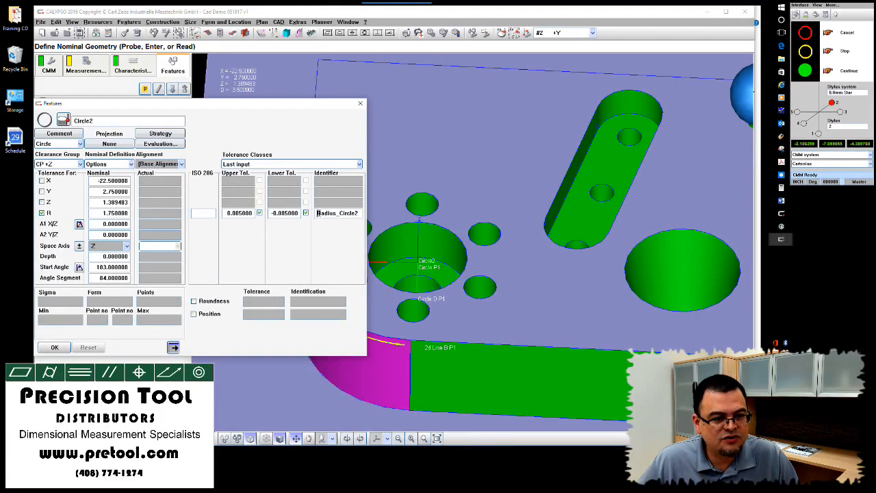
{"action": "double_click", "coordinate": [317, 212]}
{"action": "type", "text": "Dim 00"}
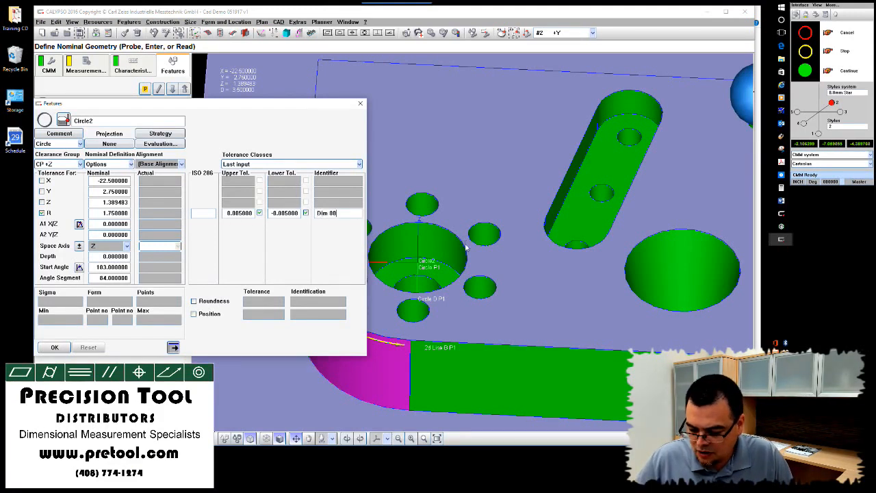
{"action": "type", "text": "5 P1"}
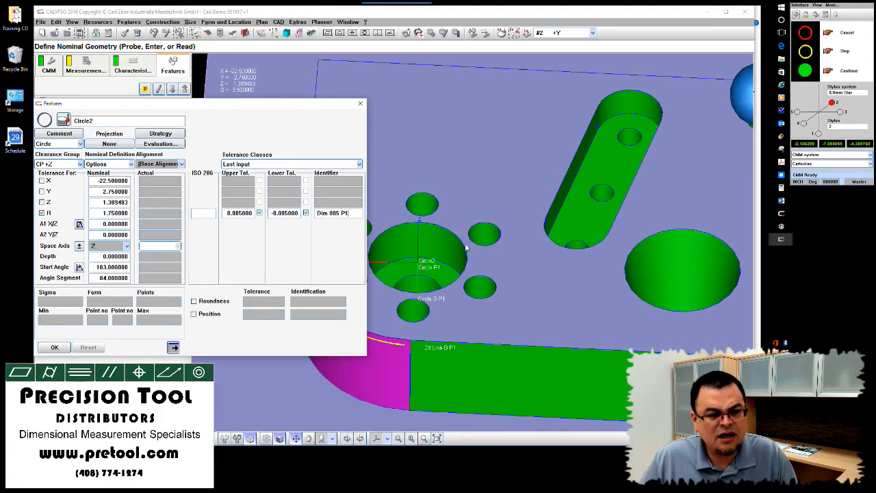
{"action": "left_click", "coordinate": [181, 163]}
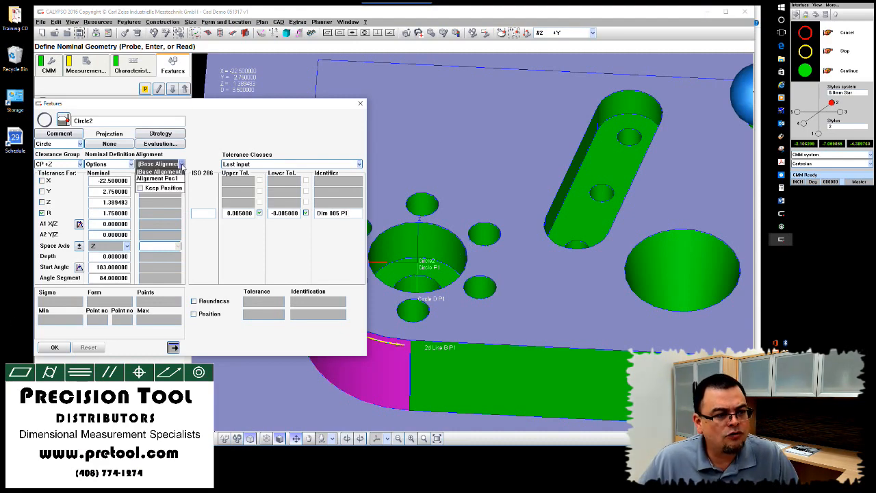
{"action": "left_click", "coordinate": [169, 181]}
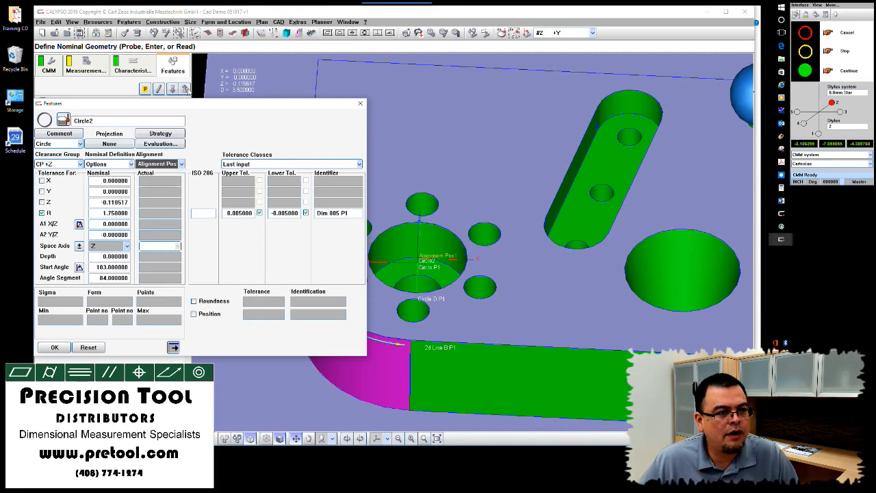
{"action": "left_click", "coordinate": [185, 90]}
{"action": "left_click", "coordinate": [184, 90]}
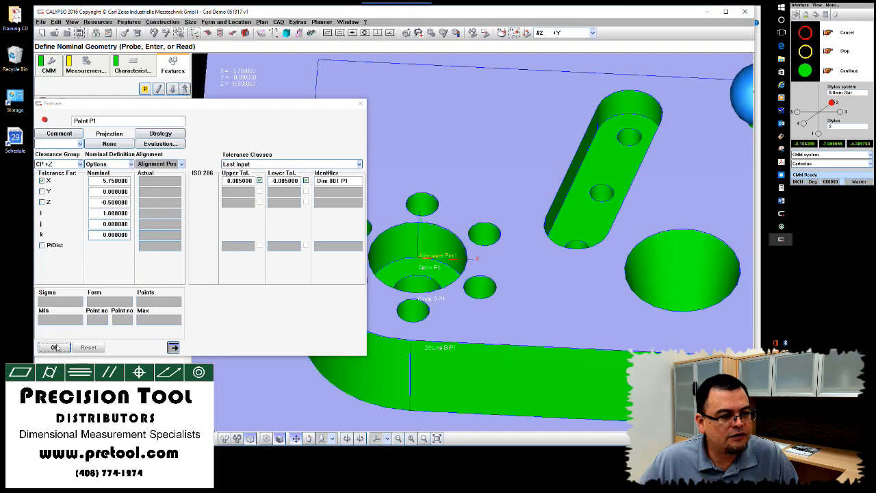
{"action": "left_click", "coordinate": [55, 347]}
Group the Circle1 pattern and Circle2 together in the feature list.
{"action": "left_click", "coordinate": [106, 258]}
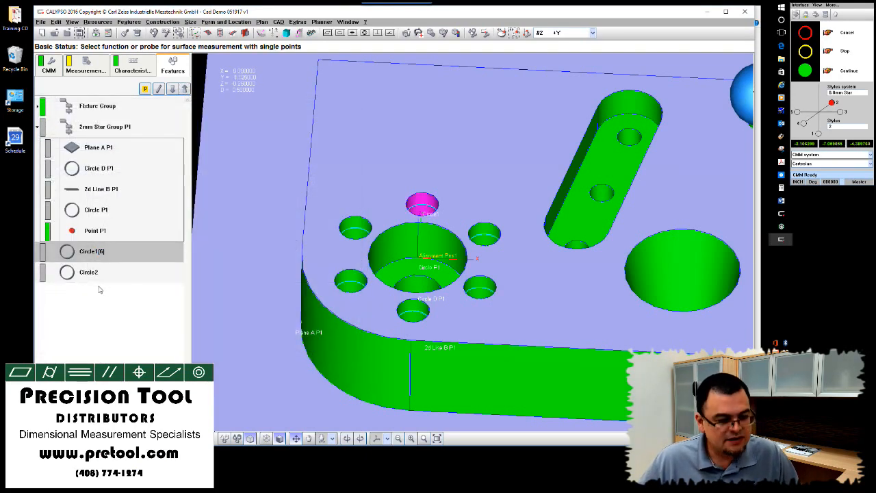
{"action": "left_click", "coordinate": [102, 273]}
{"action": "right_click", "coordinate": [106, 276]}
{"action": "left_click", "coordinate": [102, 258]}
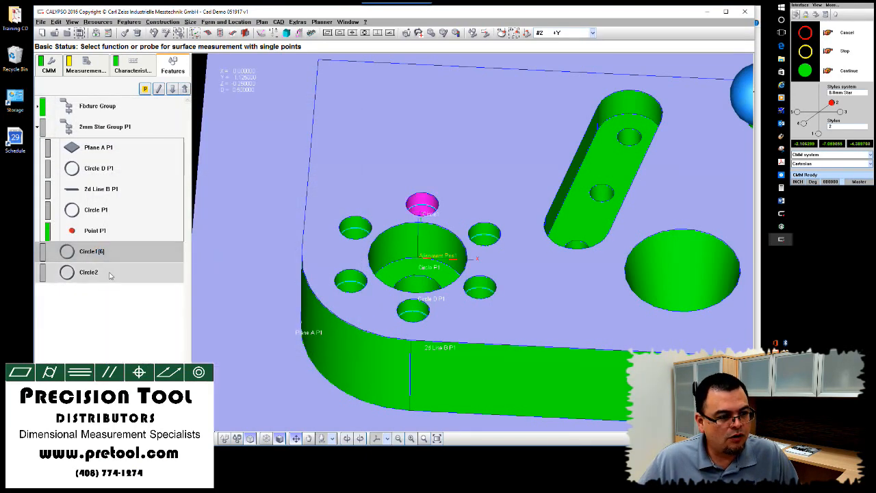
{"action": "left_click", "coordinate": [109, 272], "text": "shift"}
{"action": "right_click", "coordinate": [109, 271]}
{"action": "left_click", "coordinate": [128, 275]}
Rename the new group 0.8mm Star Group P1 and expand it to show its circles.
{"action": "double_click", "coordinate": [96, 251]}
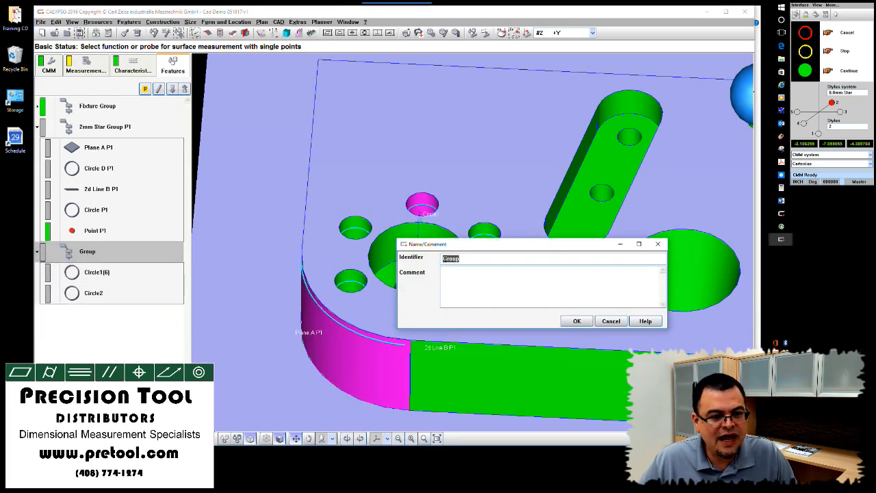
{"action": "left_click", "coordinate": [443, 258]}
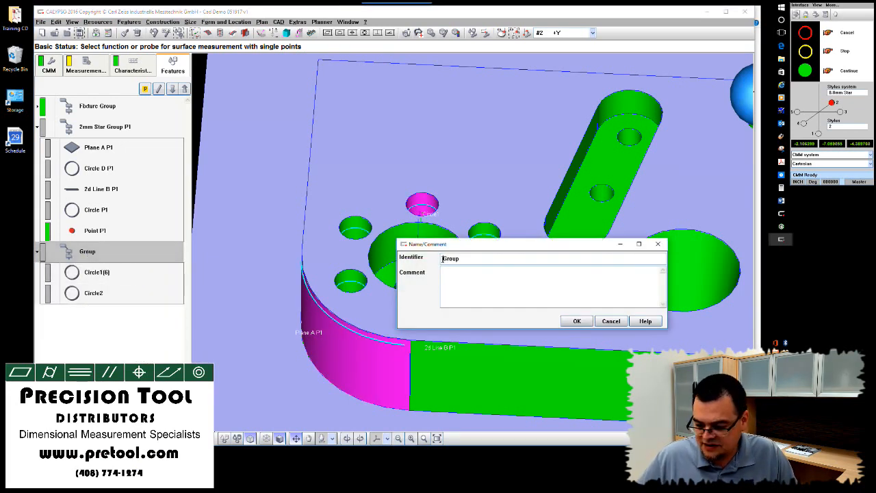
{"action": "type", "text": "08"}
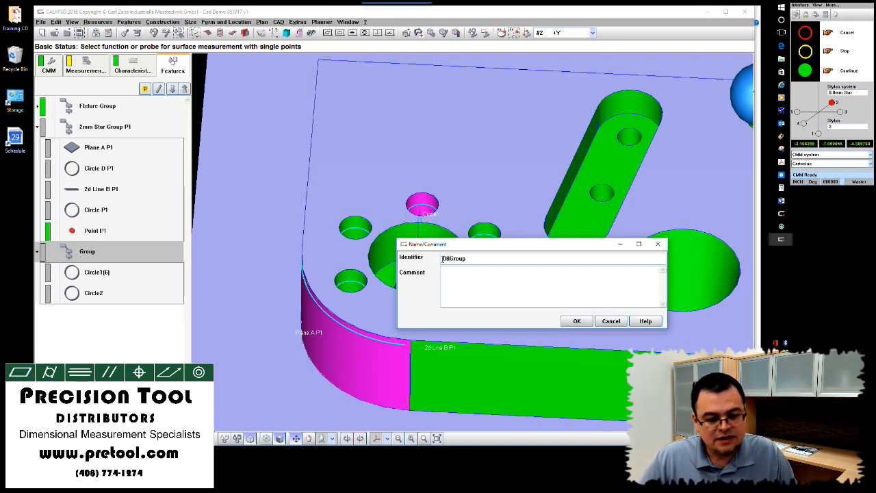
{"action": "key", "text": "BackSpace"}
{"action": "type", "text": ".8"}
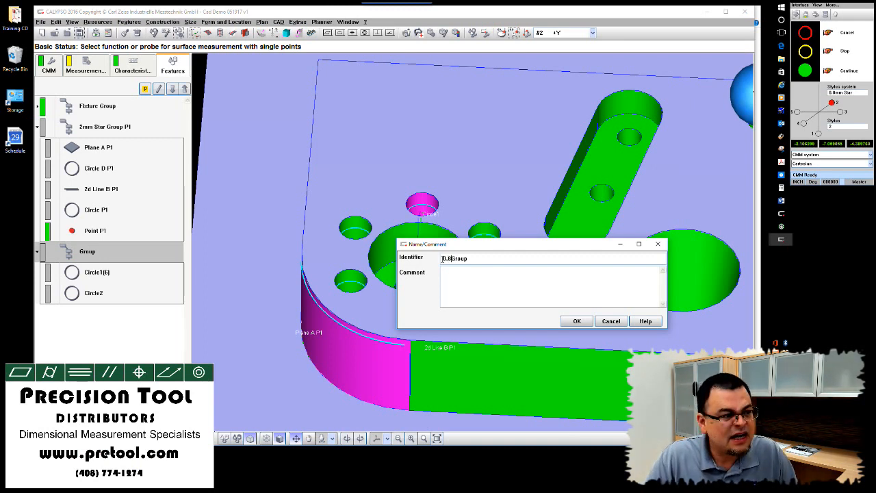
{"action": "type", "text": "mm Star"}
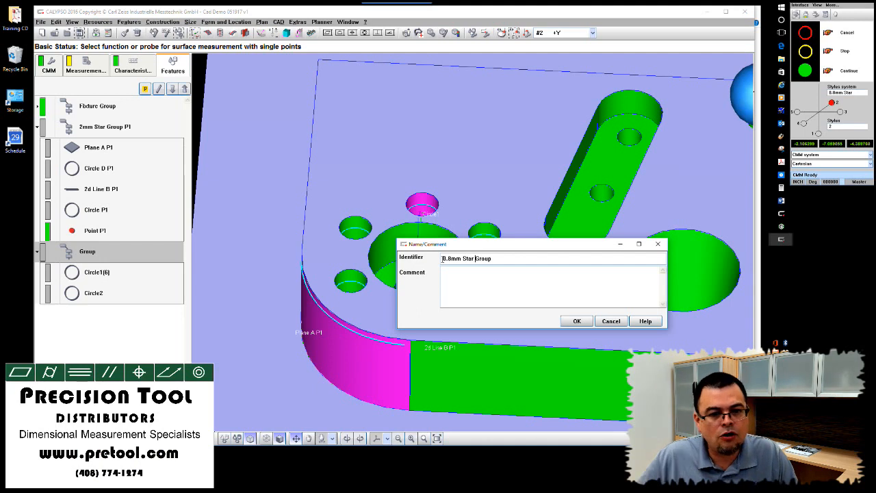
{"action": "type", "text": "P1"}
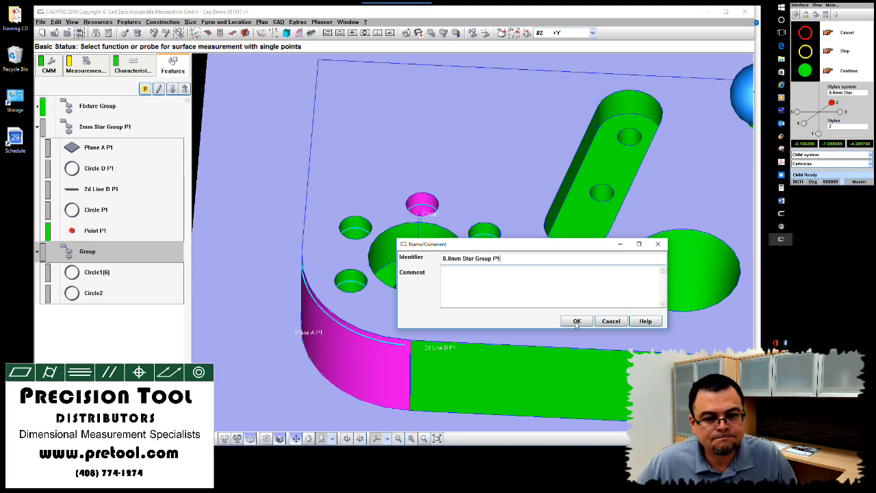
{"action": "left_click", "coordinate": [576, 322]}
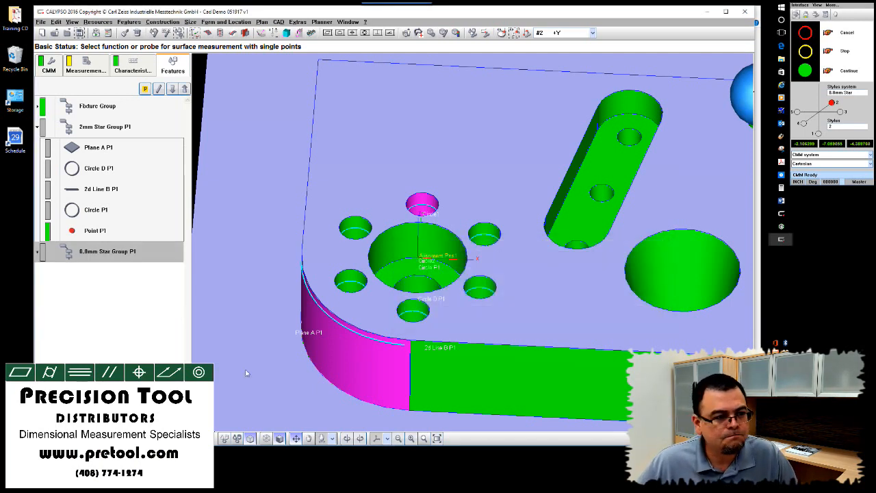
{"action": "double_click", "coordinate": [109, 254]}
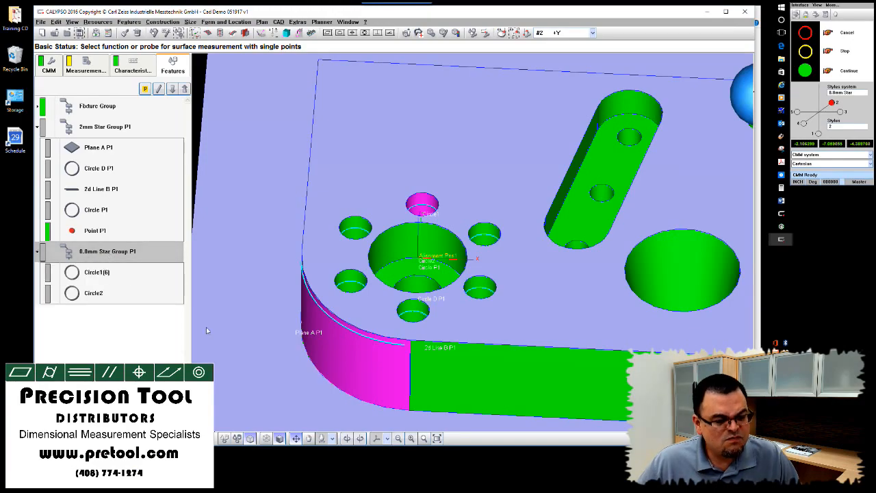
Examine the part layout on the fixture and where the 2mm Star Group P1 features lie on the first part.
{"action": "mouse_move", "coordinate": [207, 328]}
{"action": "left_mouse_down"}
{"action": "mouse_move", "coordinate": [240, 361]}
{"action": "mouse_move", "coordinate": [216, 316]}
{"action": "left_mouse_up"}
{"action": "scroll", "coordinate": [224, 308], "scroll_direction": "down", "scroll_amount": 5}
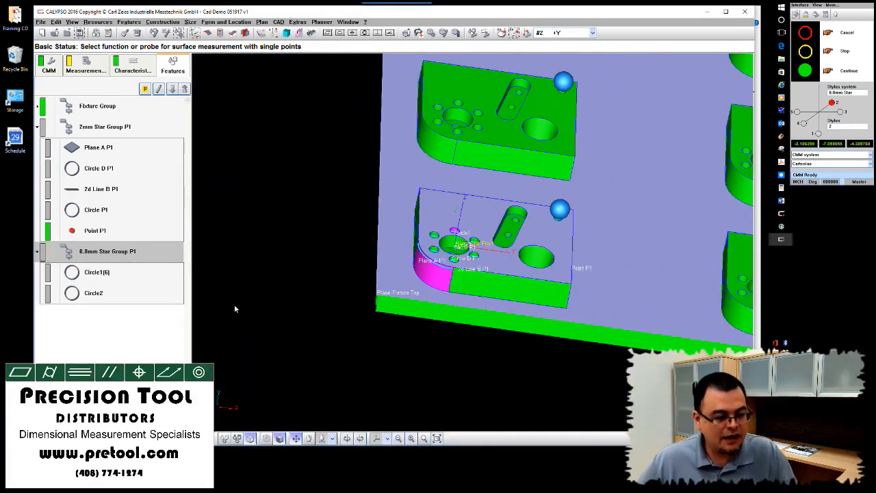
{"action": "mouse_move", "coordinate": [323, 280]}
{"action": "left_mouse_down"}
{"action": "mouse_move", "coordinate": [289, 278]}
{"action": "mouse_move", "coordinate": [283, 255]}
{"action": "mouse_move", "coordinate": [315, 282]}
{"action": "mouse_move", "coordinate": [307, 277]}
{"action": "left_mouse_up"}
{"action": "scroll", "coordinate": [341, 265], "scroll_direction": "down", "scroll_amount": 3}
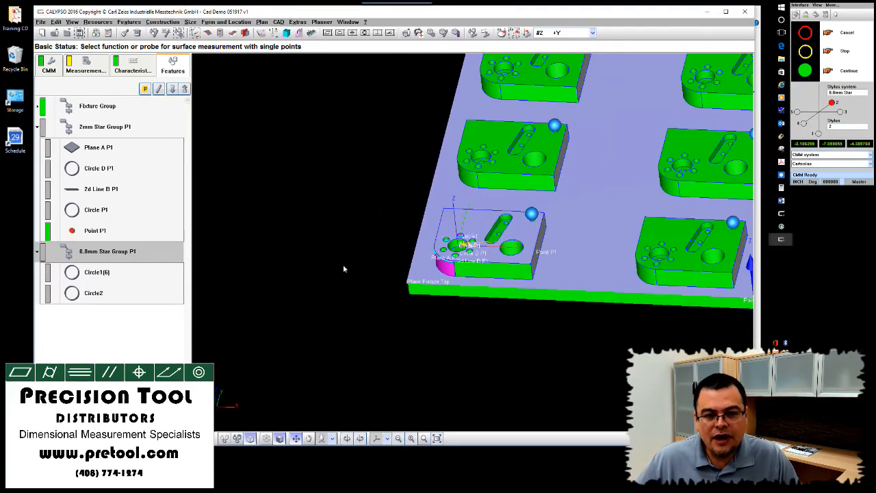
{"action": "left_click_drag", "start_coordinate": [373, 227], "coordinate": [329, 283]}
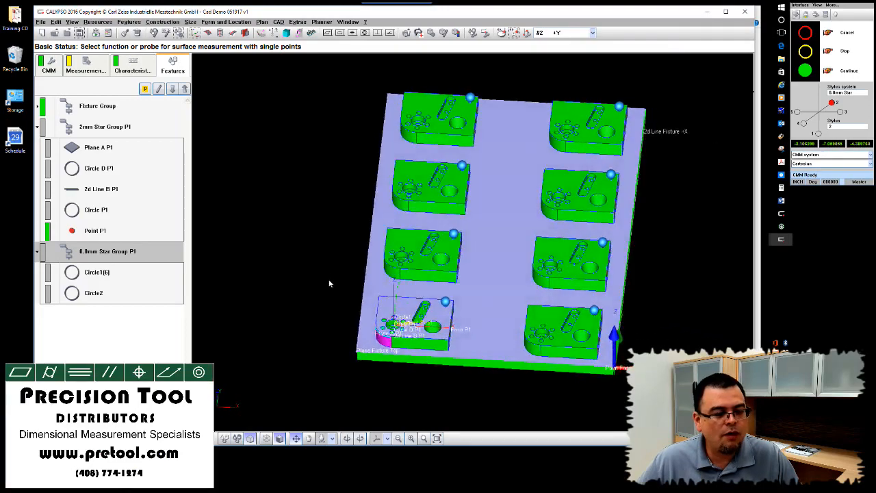
{"action": "left_click", "coordinate": [113, 128]}
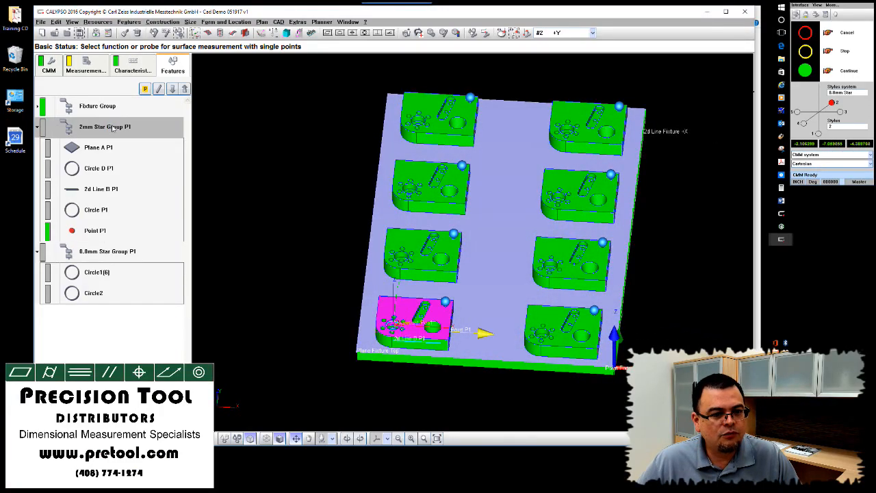
{"action": "scroll", "coordinate": [276, 224], "scroll_direction": "up", "scroll_amount": 5}
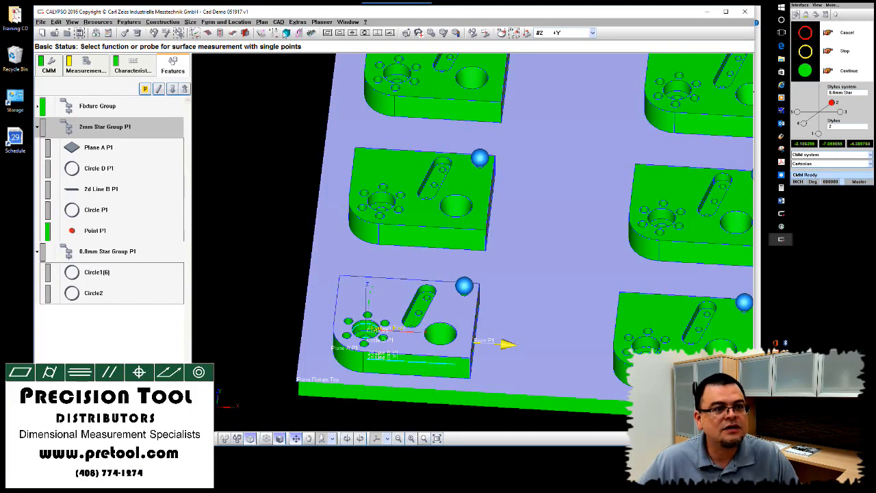
Measure with Distance1 the spacing between a point on the first part's front face and one on the adjacent part behind it.
{"action": "left_click", "coordinate": [133, 65]}
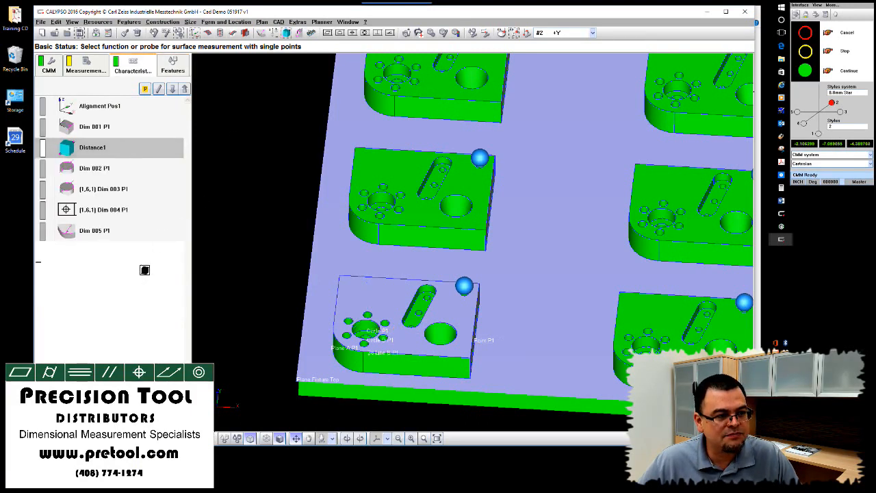
{"action": "left_click", "coordinate": [119, 240]}
{"action": "double_click", "coordinate": [120, 235]}
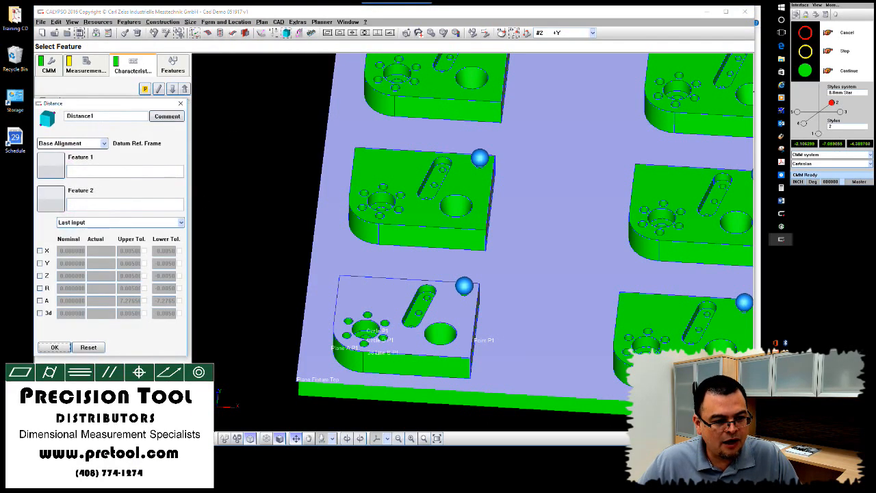
{"action": "left_click", "coordinate": [200, 439]}
{"action": "left_click", "coordinate": [230, 331]}
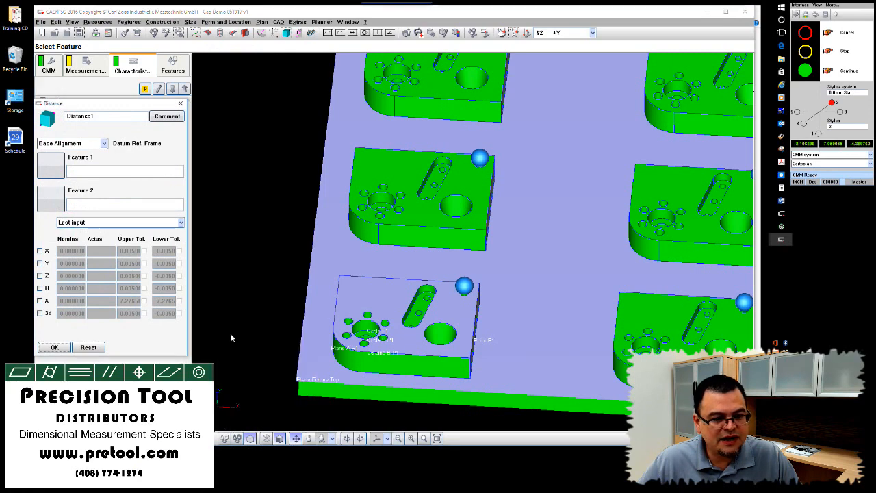
{"action": "left_click", "coordinate": [388, 360]}
{"action": "left_click", "coordinate": [404, 240]}
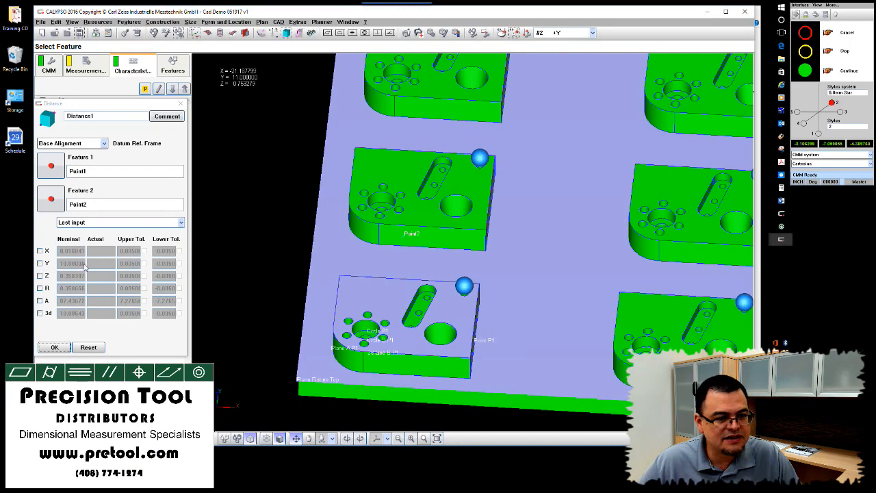
Reset Distance1 and measure the spacing between the matching side faces of the first part and the part beside it.
{"action": "left_click", "coordinate": [89, 347]}
{"action": "middle_click_drag", "start_coordinate": [329, 350], "coordinate": [373, 364]}
{"action": "left_click", "coordinate": [420, 340]}
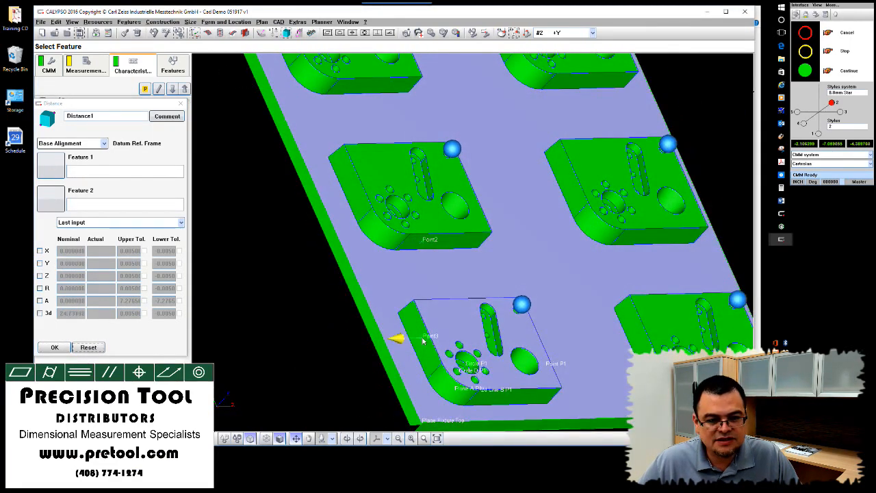
{"action": "left_click", "coordinate": [629, 317]}
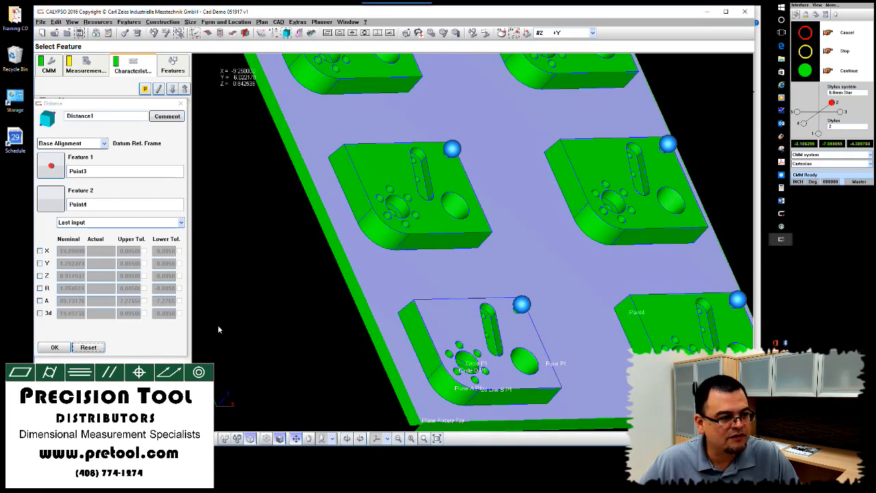
{"action": "left_click", "coordinate": [55, 347]}
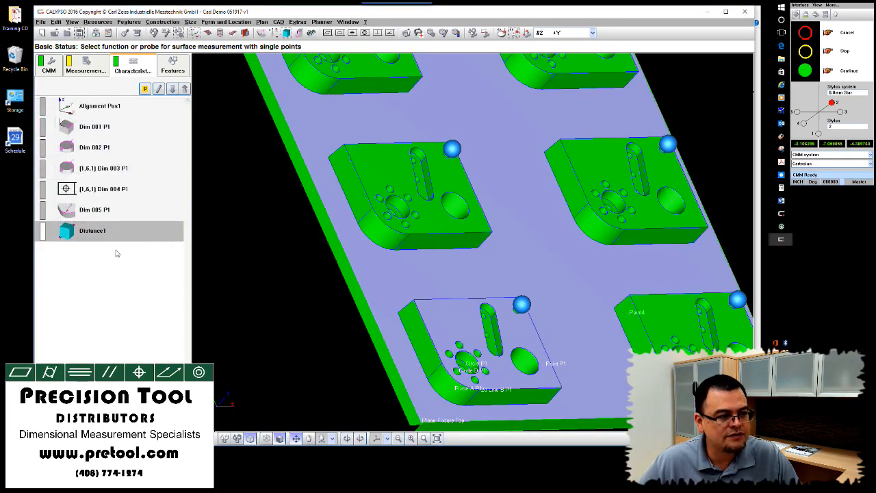
Delete the Distance1 characteristic from the characteristics list.
{"action": "right_click", "coordinate": [100, 231]}
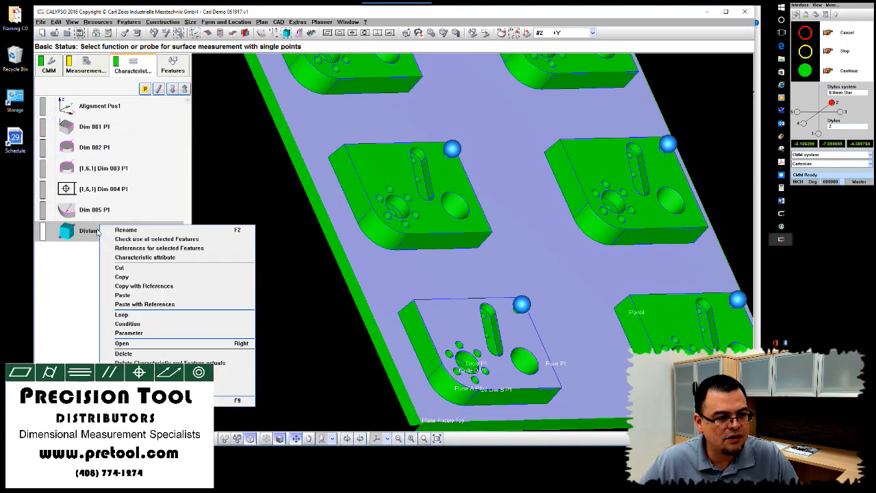
{"action": "left_click", "coordinate": [135, 360]}
{"action": "left_click", "coordinate": [134, 363]}
Delete the temporary measuring points from Point1 onward in the feature list.
{"action": "left_click", "coordinate": [170, 68]}
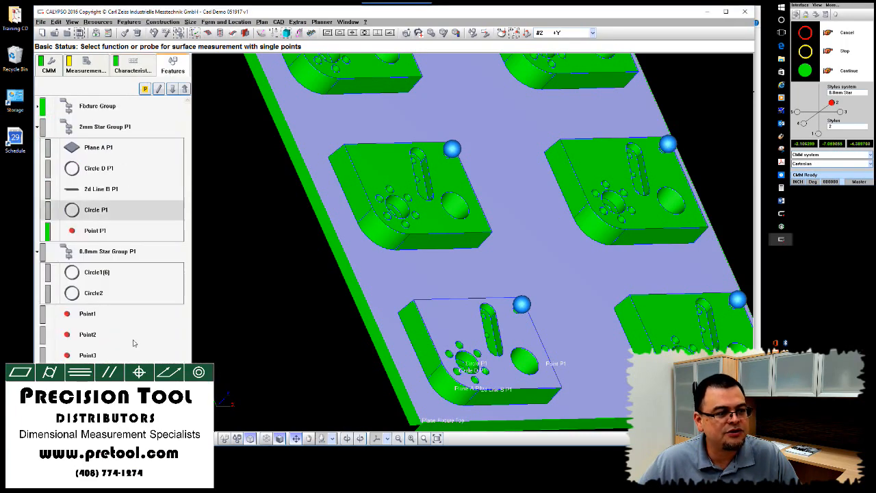
{"action": "left_click", "coordinate": [87, 313]}
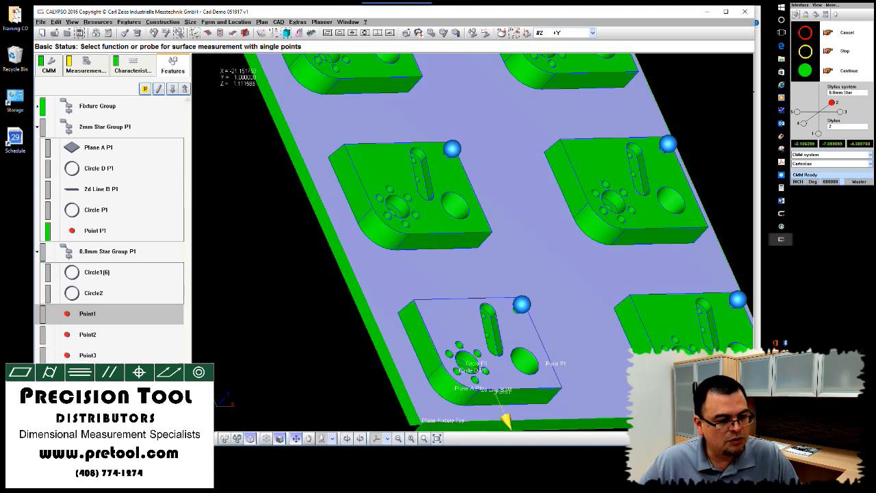
{"action": "left_click", "coordinate": [87, 355], "text": "shift"}
{"action": "key", "text": "Delete"}
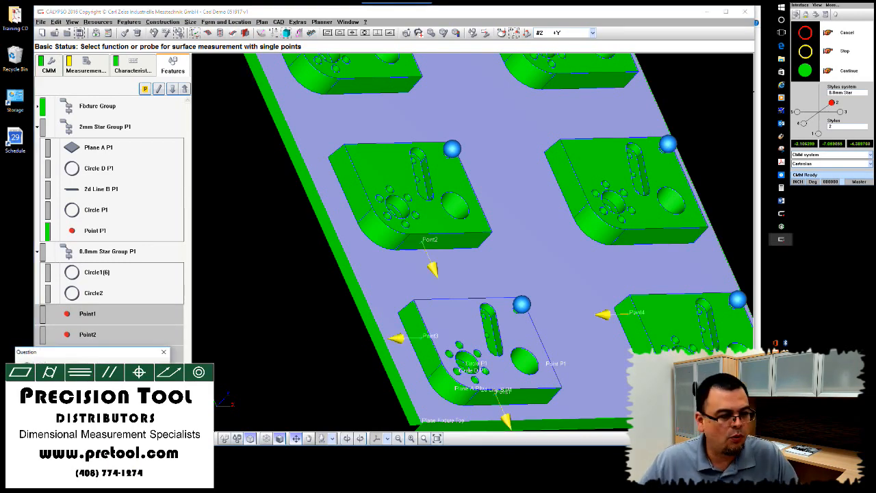
{"action": "left_click", "coordinate": [74, 394]}
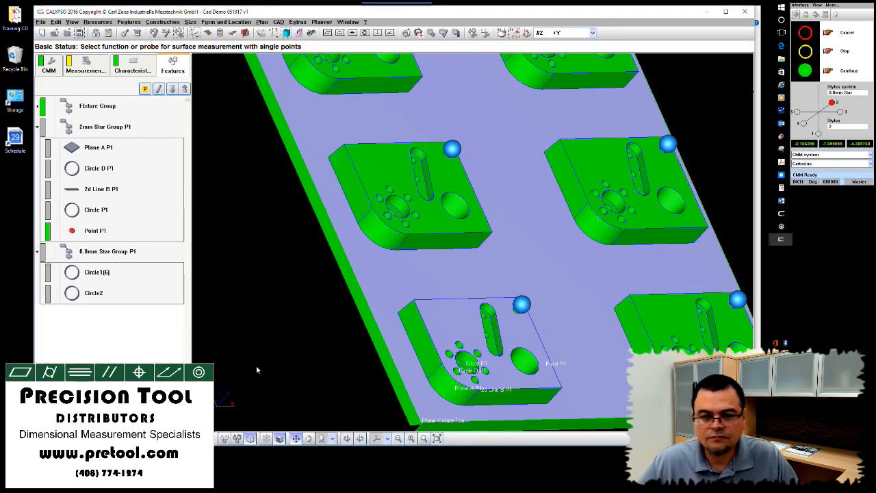
Rename the Circle1 pattern in the 0.8mm Star Group P1 as Circle BC P1.
{"action": "left_click_drag", "start_coordinate": [356, 368], "coordinate": [309, 348]}
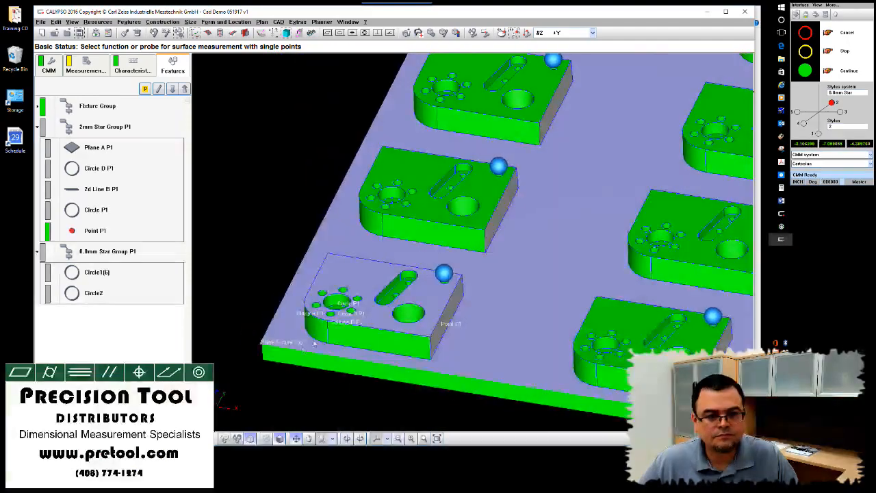
{"action": "scroll", "coordinate": [405, 358], "scroll_direction": "down", "scroll_amount": 3}
{"action": "right_click_drag", "start_coordinate": [498, 377], "coordinate": [423, 407]}
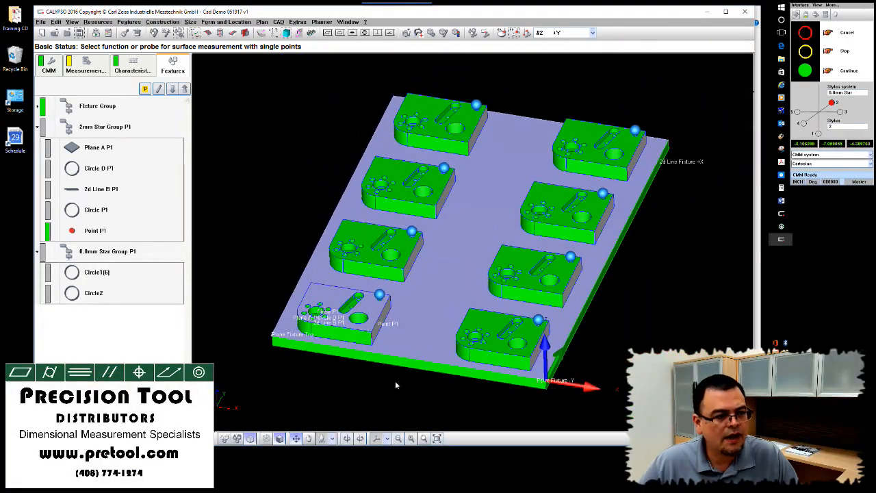
{"action": "left_click", "coordinate": [101, 293]}
{"action": "left_click", "coordinate": [106, 273], "text": "shift"}
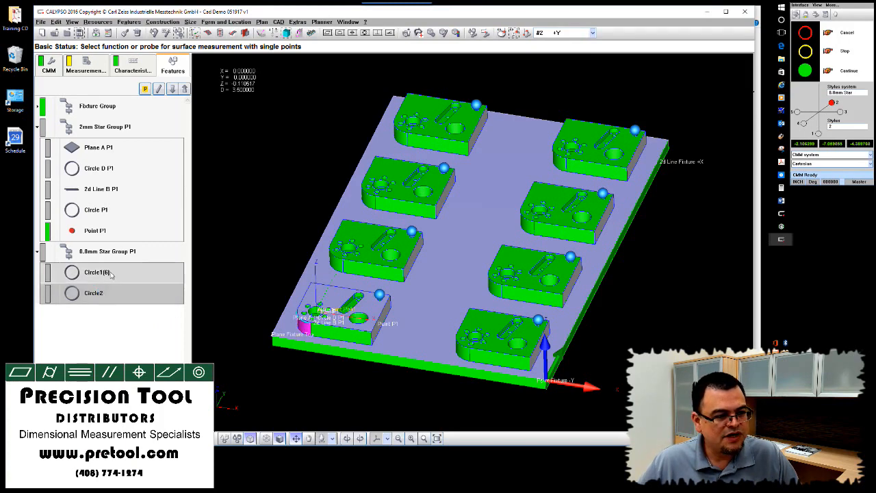
{"action": "double_click", "coordinate": [99, 273]}
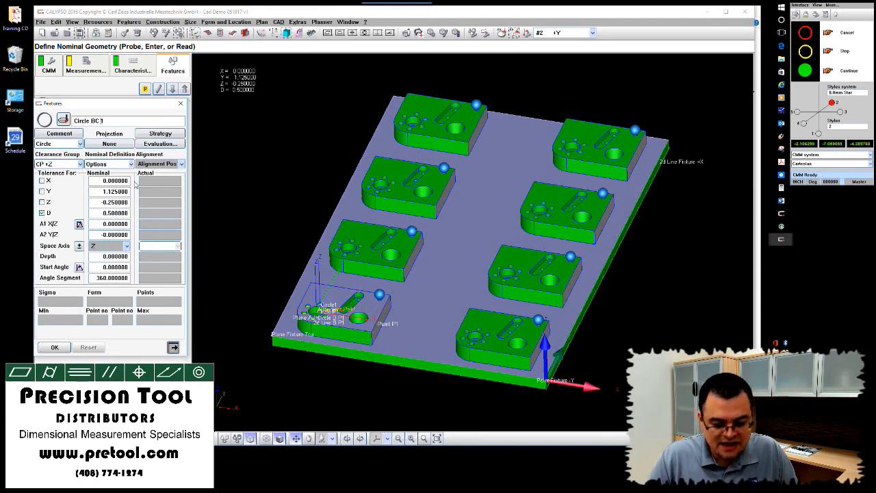
{"action": "left_click", "coordinate": [55, 346]}
Rename Circle2 in the 0.8mm Star Group P1 as Circle R1.75 P1.
{"action": "left_click", "coordinate": [115, 294]}
{"action": "double_click", "coordinate": [115, 297]}
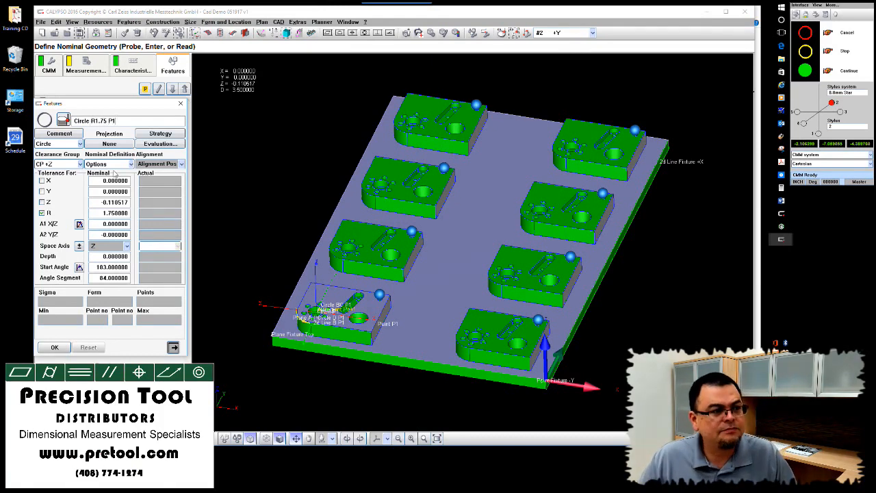
{"action": "left_click", "coordinate": [57, 348]}
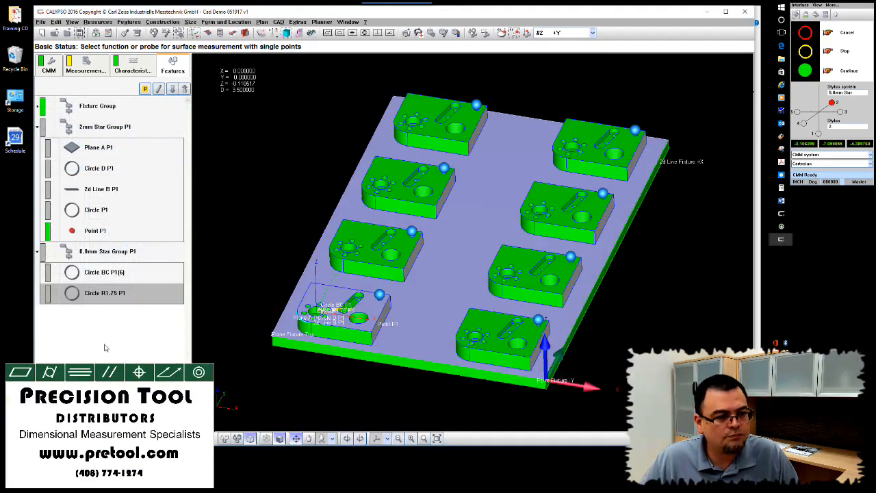
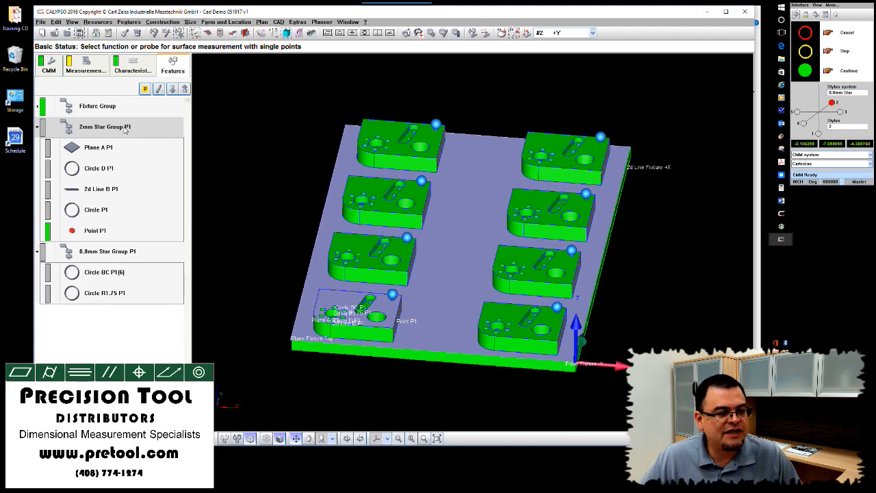
Duplicate the 2mm Star Group P1 and 0.8mm Star Group P1 together and expand both copies to show their features.
{"action": "left_click", "coordinate": [125, 130]}
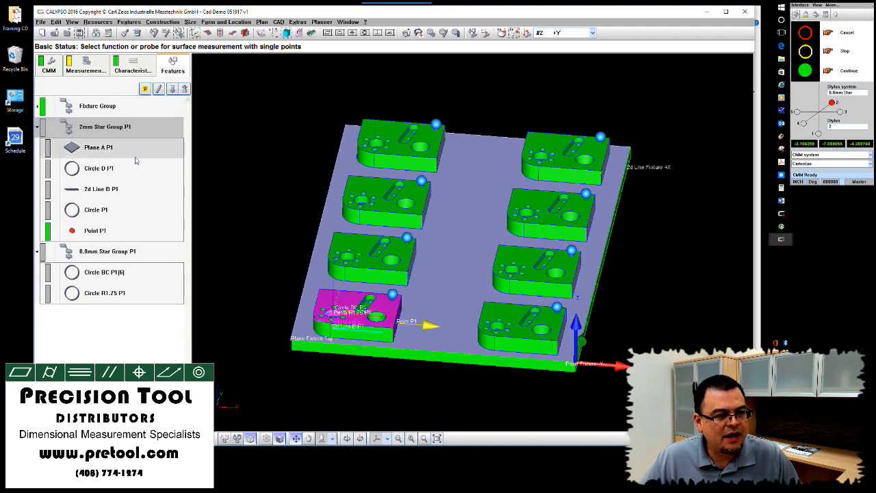
{"action": "left_click", "coordinate": [120, 251], "text": "ctrl"}
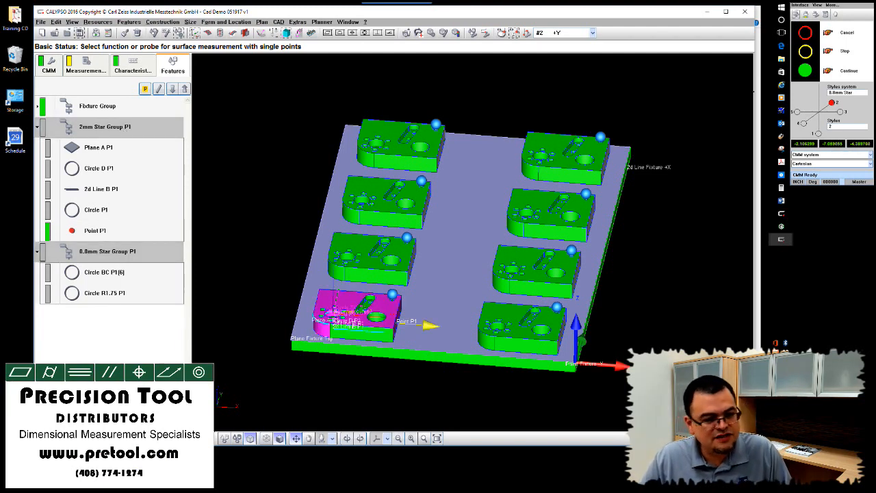
{"action": "left_click", "coordinate": [113, 331]}
{"action": "key", "text": "ctrl+v"}
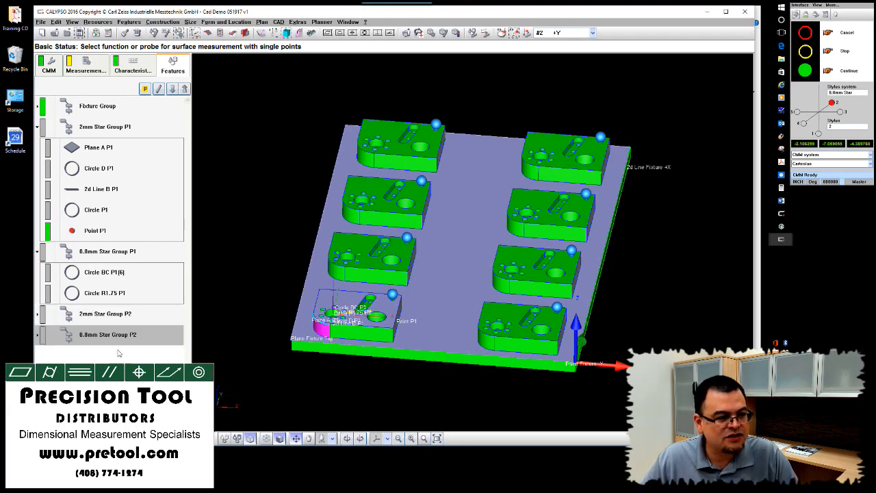
{"action": "double_click", "coordinate": [89, 315]}
{"action": "scroll", "coordinate": [130, 352], "scroll_direction": "down", "scroll_amount": 3}
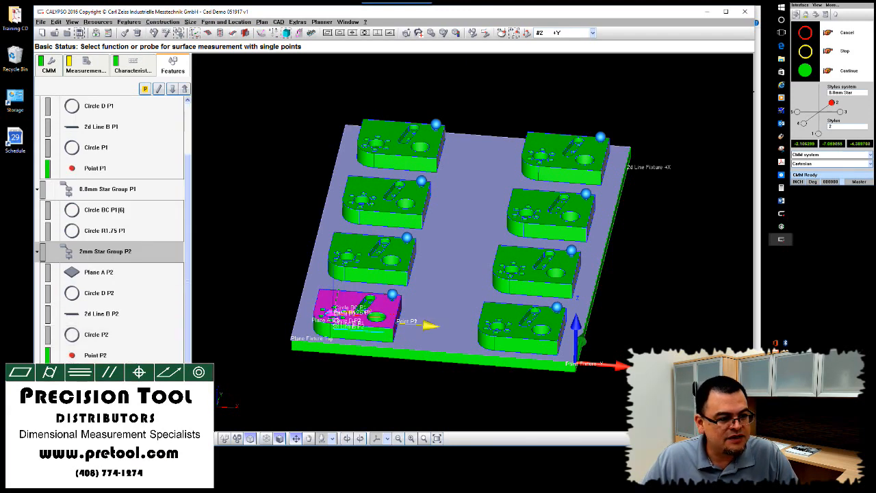
{"action": "double_click", "coordinate": [110, 376]}
{"action": "scroll", "coordinate": [109, 376], "scroll_direction": "down", "scroll_amount": 2}
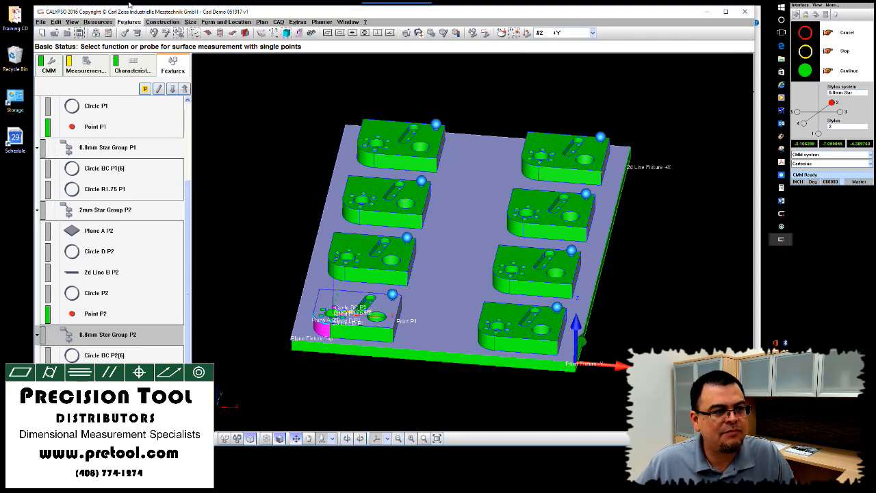
Duplicate Alignment Pos1 in the characteristics list and add a new blank alignment at the end.
{"action": "left_click", "coordinate": [132, 65]}
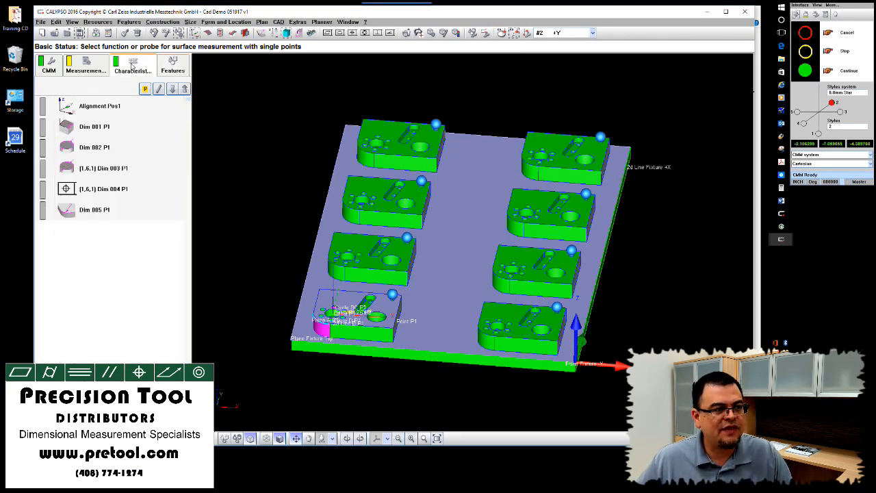
{"action": "left_click", "coordinate": [129, 108]}
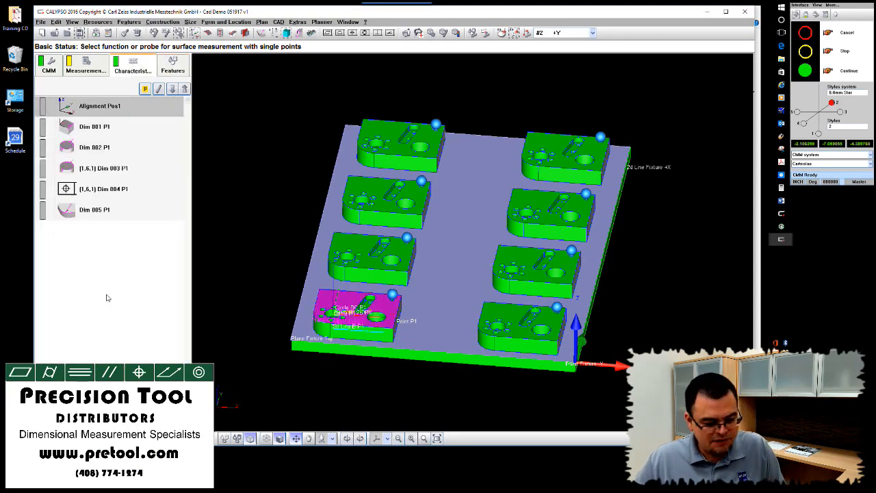
{"action": "key", "text": "ctrl+v"}
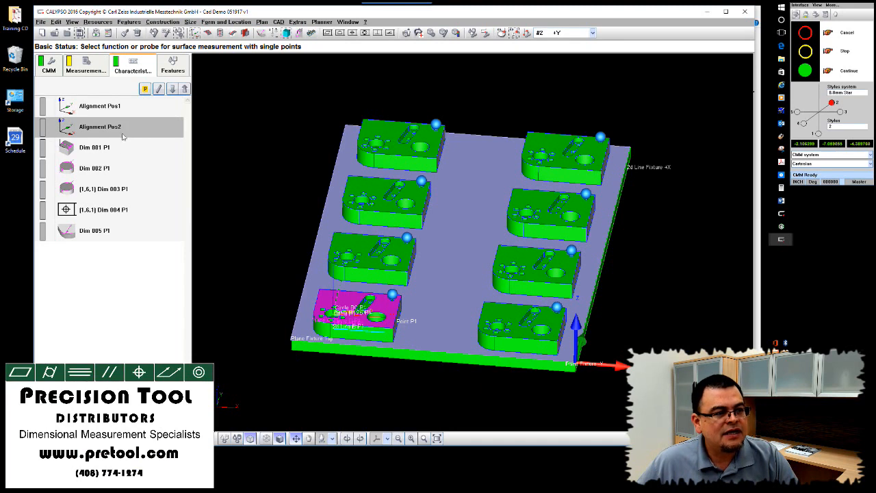
{"action": "left_click", "coordinate": [151, 321]}
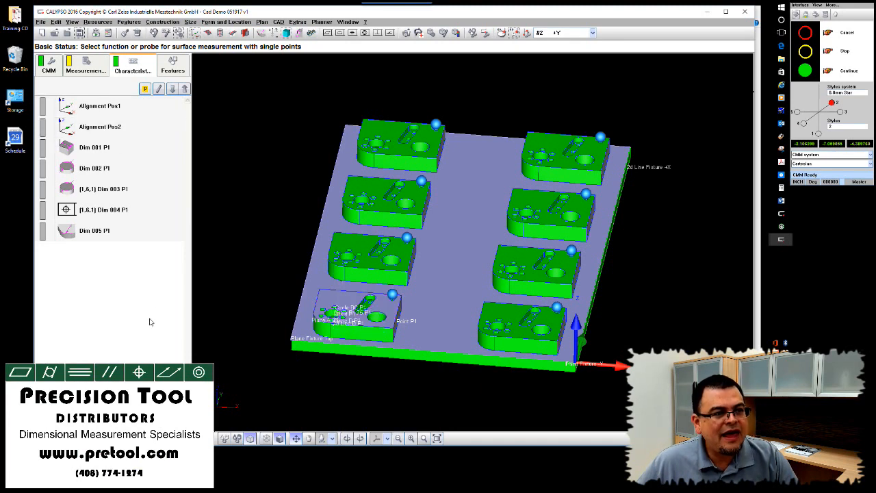
{"action": "left_click", "coordinate": [195, 33]}
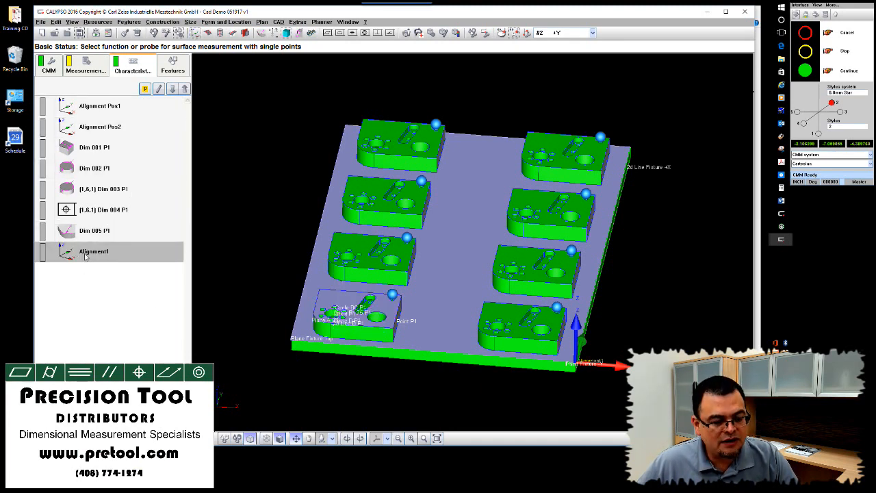
Set the alignment of Plane A P2, Circle D P2 and 2d Line B P2 to Alignment1.
{"action": "left_click", "coordinate": [171, 67]}
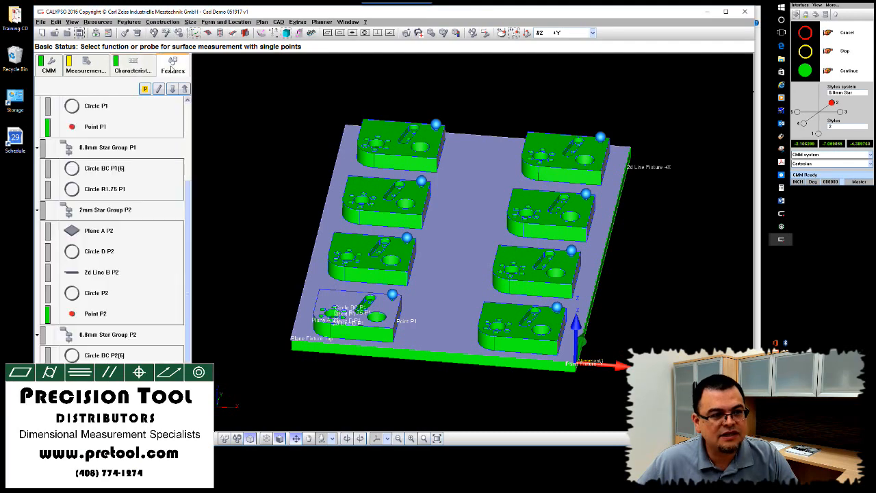
{"action": "double_click", "coordinate": [133, 238]}
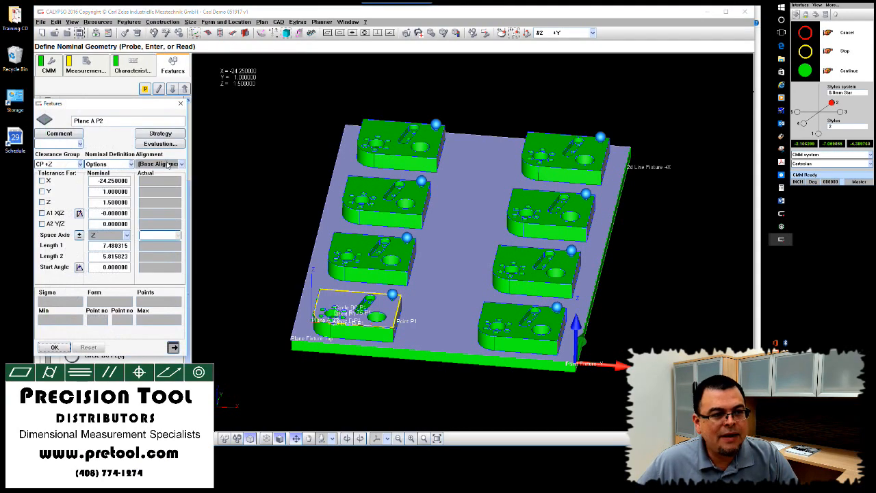
{"action": "left_click", "coordinate": [170, 165]}
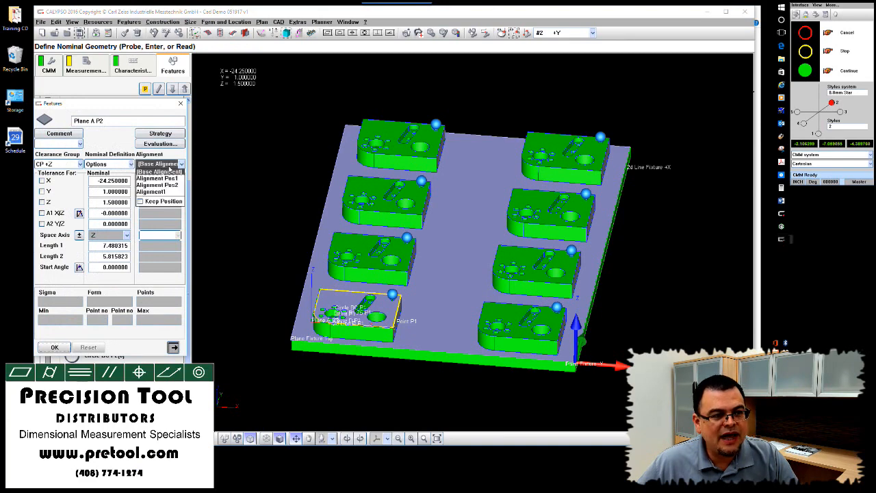
{"action": "left_click", "coordinate": [167, 192]}
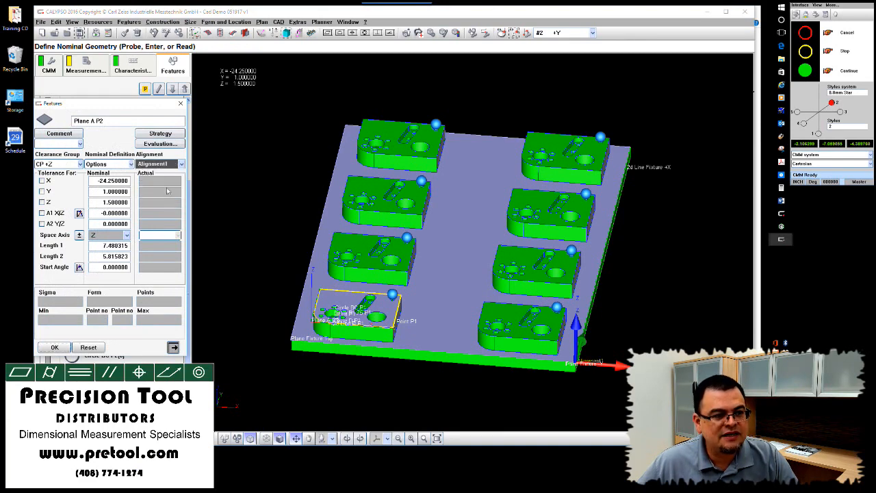
{"action": "left_click", "coordinate": [173, 89]}
{"action": "left_click", "coordinate": [174, 162]}
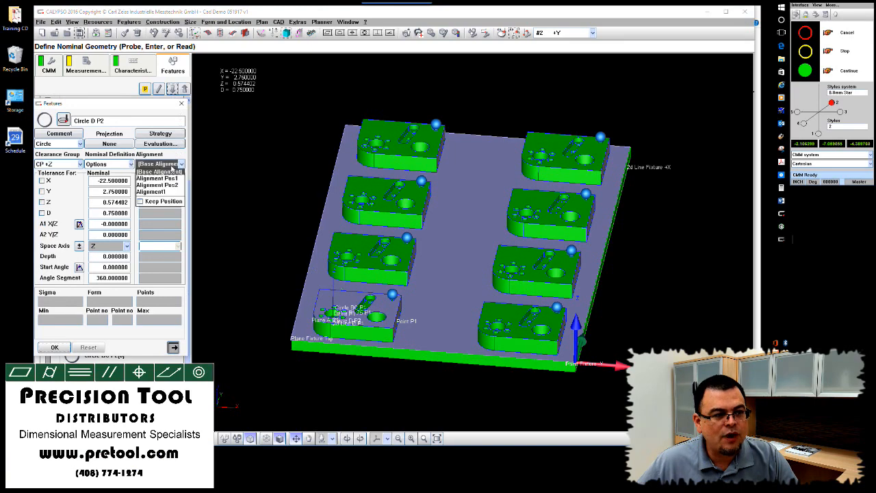
{"action": "left_click", "coordinate": [166, 192]}
{"action": "left_click", "coordinate": [173, 90]}
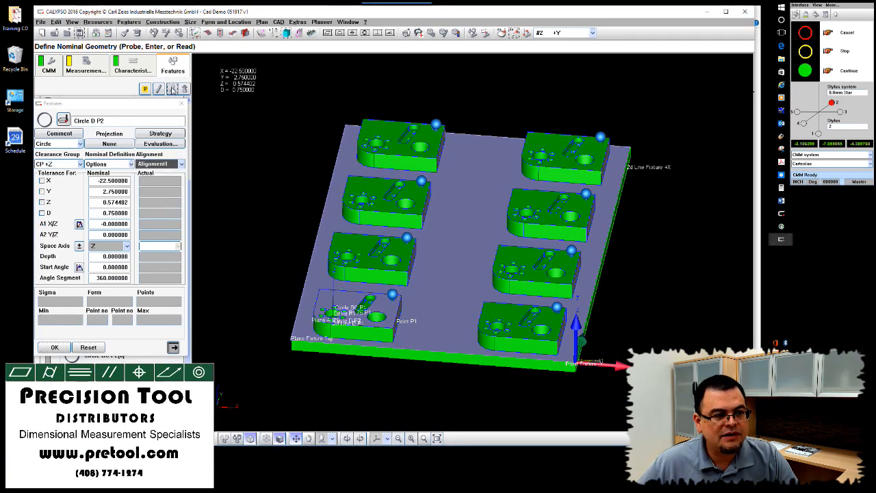
{"action": "left_click", "coordinate": [167, 165]}
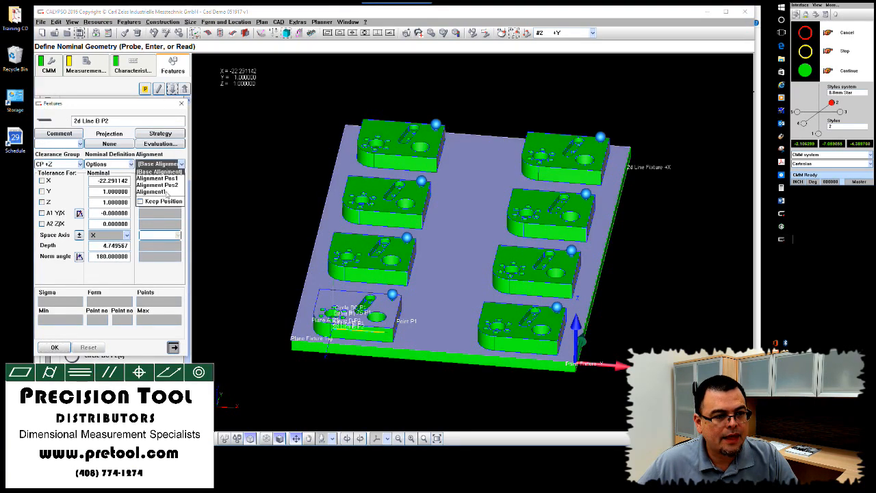
{"action": "left_click", "coordinate": [166, 193]}
{"action": "left_click", "coordinate": [54, 347]}
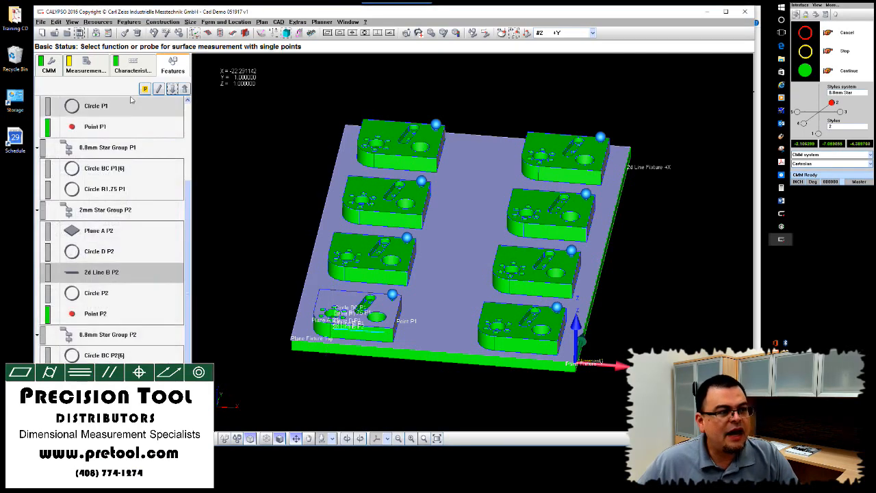
Offset Alignment1 by 10 along Y to the second part's position and accept the nominal position changes of the dependent P2 features.
{"action": "left_click", "coordinate": [134, 66]}
{"action": "left_click", "coordinate": [99, 252]}
{"action": "double_click", "coordinate": [100, 251]}
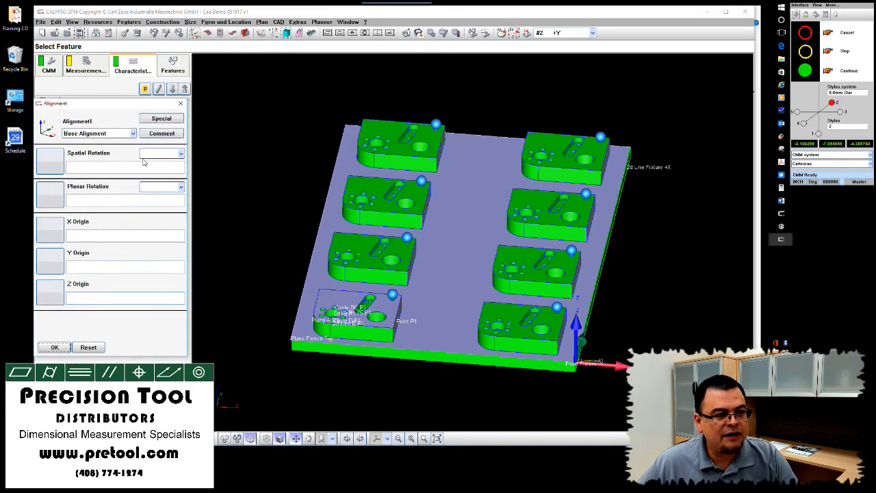
{"action": "left_click", "coordinate": [160, 119]}
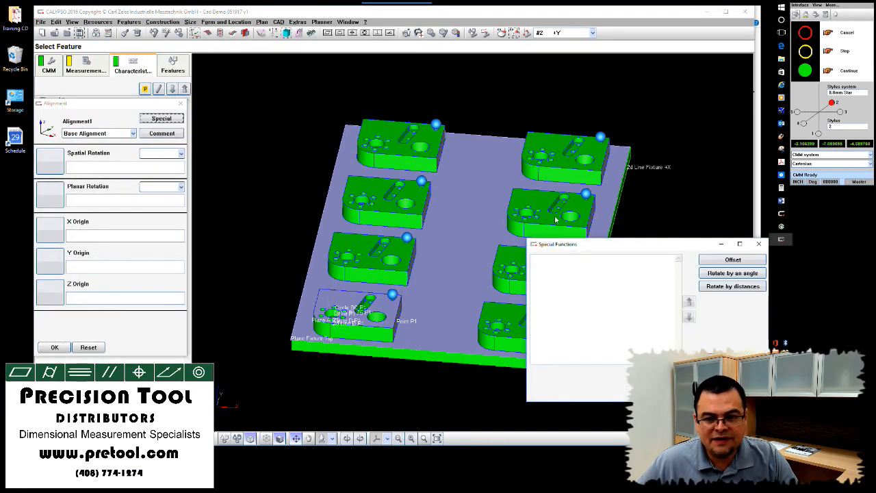
{"action": "left_click", "coordinate": [732, 260]}
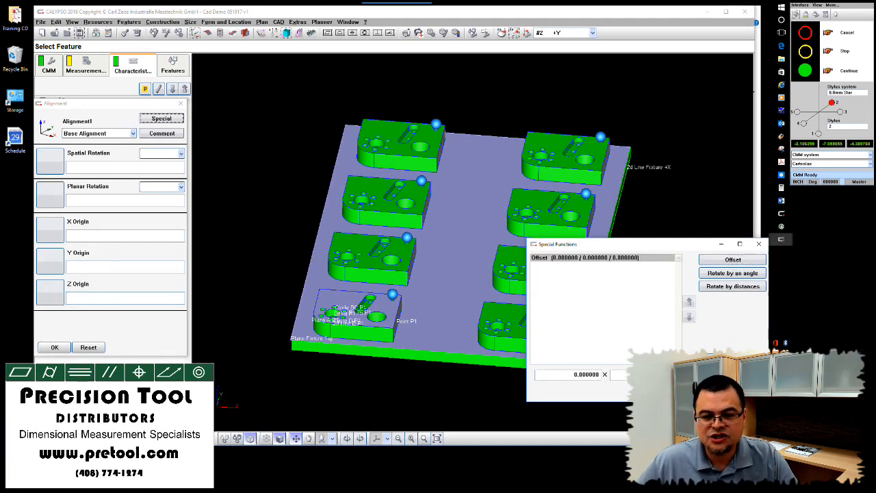
{"action": "left_click", "coordinate": [647, 388]}
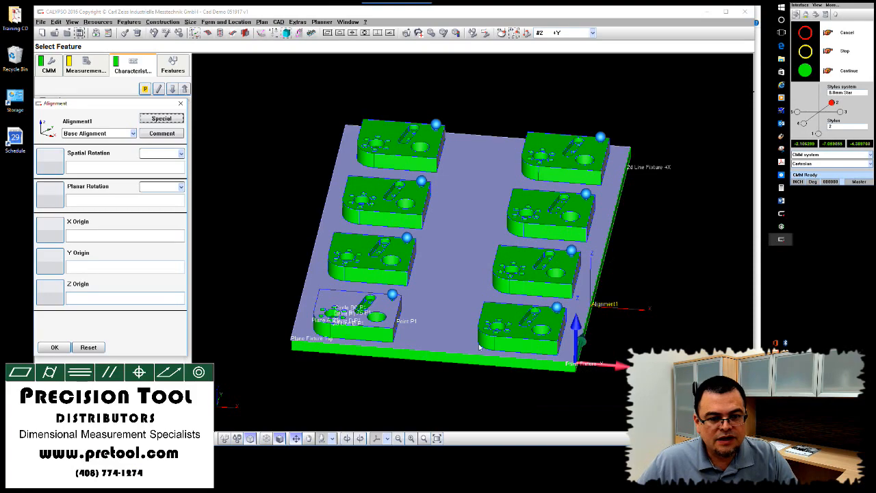
{"action": "middle_click_drag", "start_coordinate": [658, 340], "coordinate": [632, 397]}
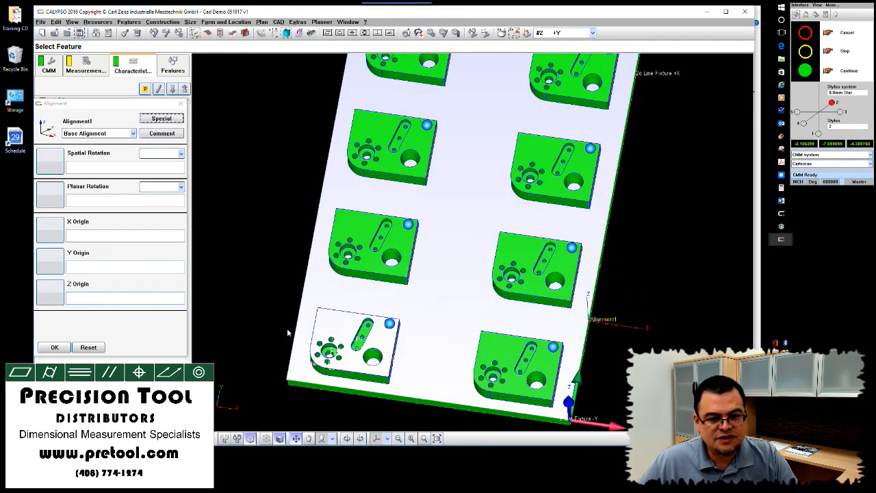
{"action": "middle_click_drag", "start_coordinate": [286, 328], "coordinate": [287, 359]}
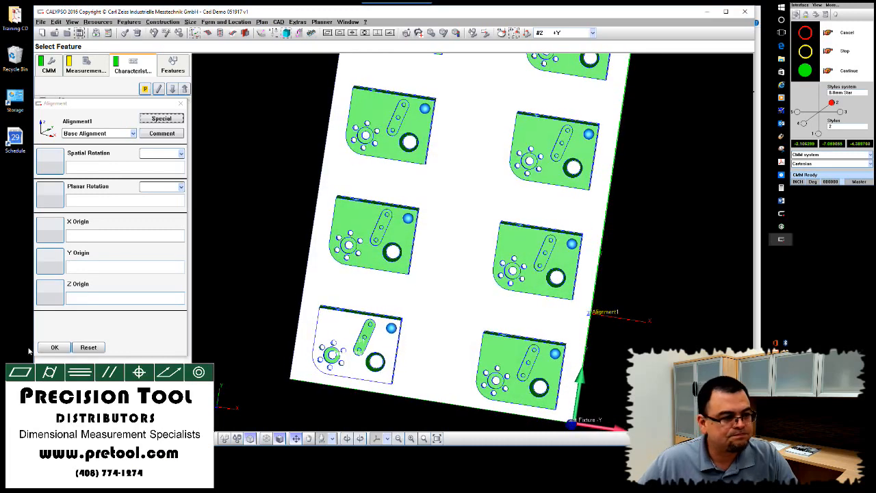
{"action": "left_click", "coordinate": [55, 346]}
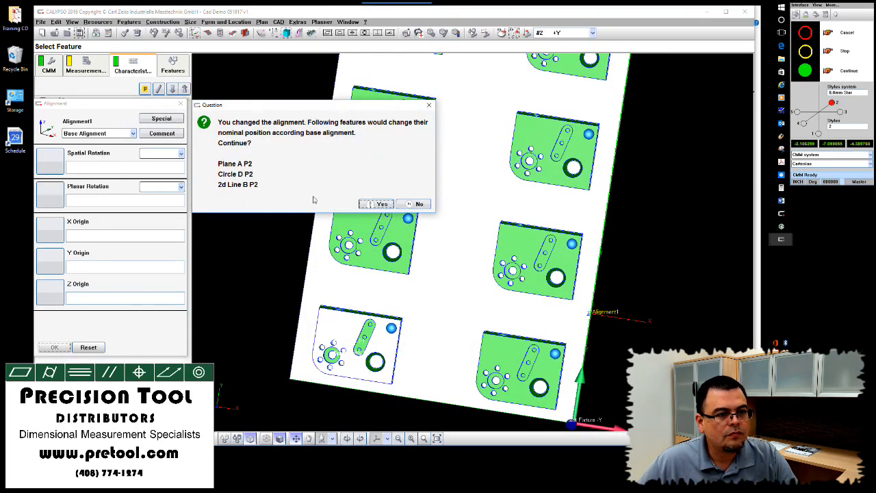
{"action": "left_click", "coordinate": [381, 204]}
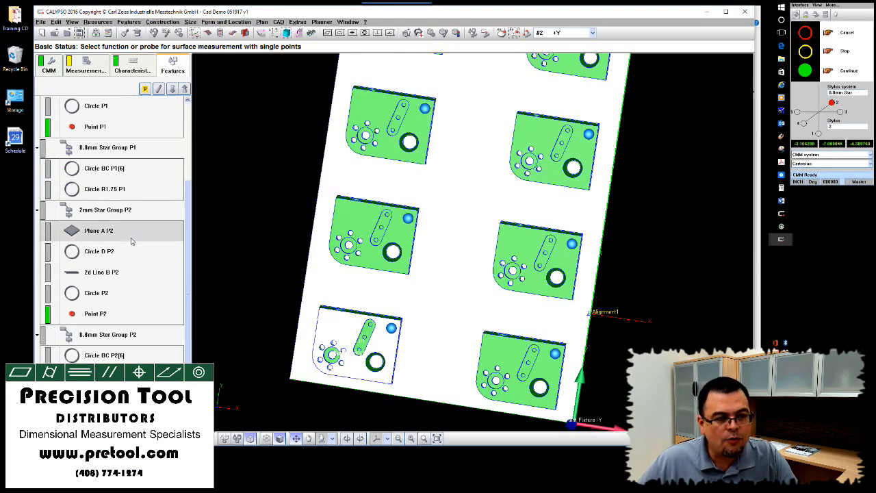
Set the alignment of Plane A P2, Circle D P2 and 2d Line B P2 to Base Alignment.
{"action": "double_click", "coordinate": [103, 231]}
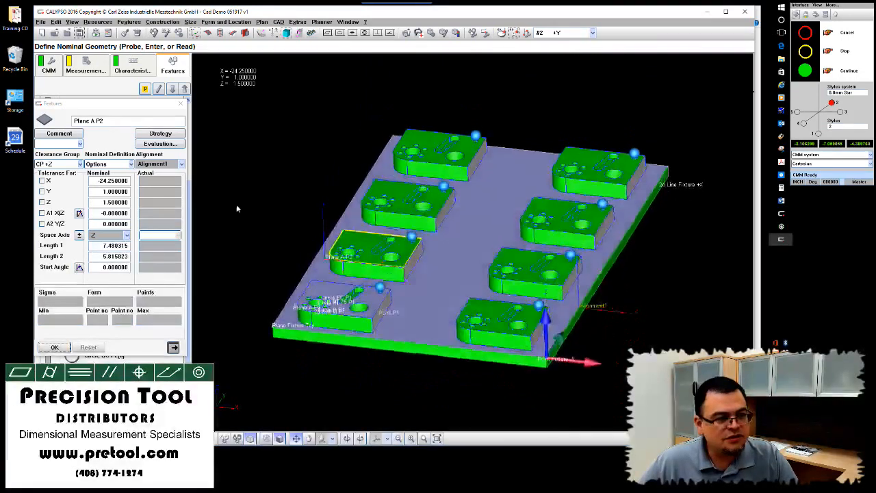
{"action": "left_click", "coordinate": [182, 164]}
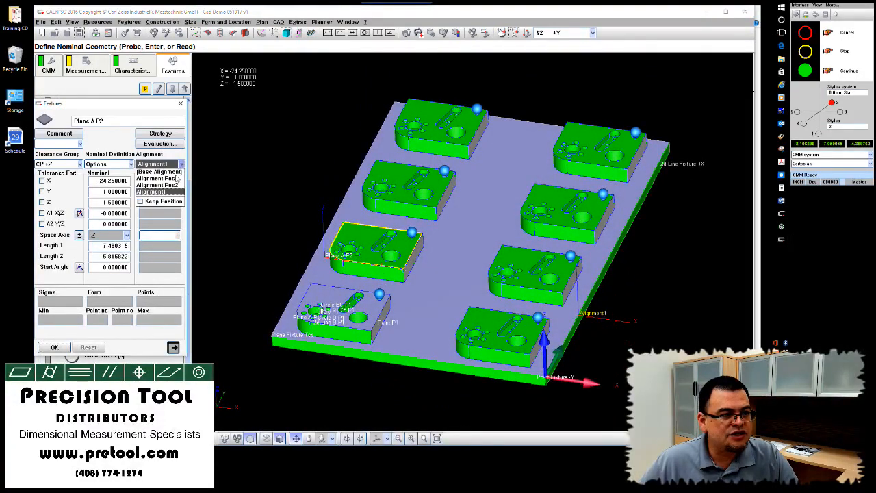
{"action": "left_click", "coordinate": [173, 172]}
{"action": "left_click", "coordinate": [174, 88]}
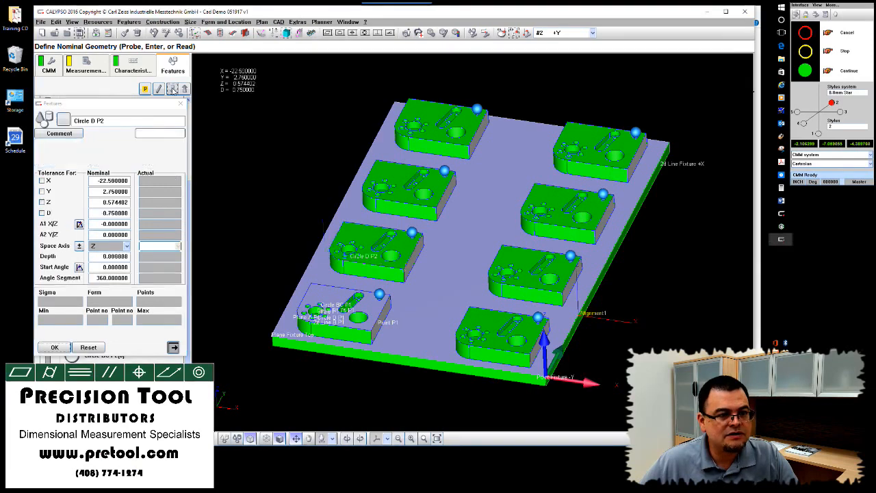
{"action": "left_click", "coordinate": [181, 164]}
{"action": "left_click", "coordinate": [171, 172]}
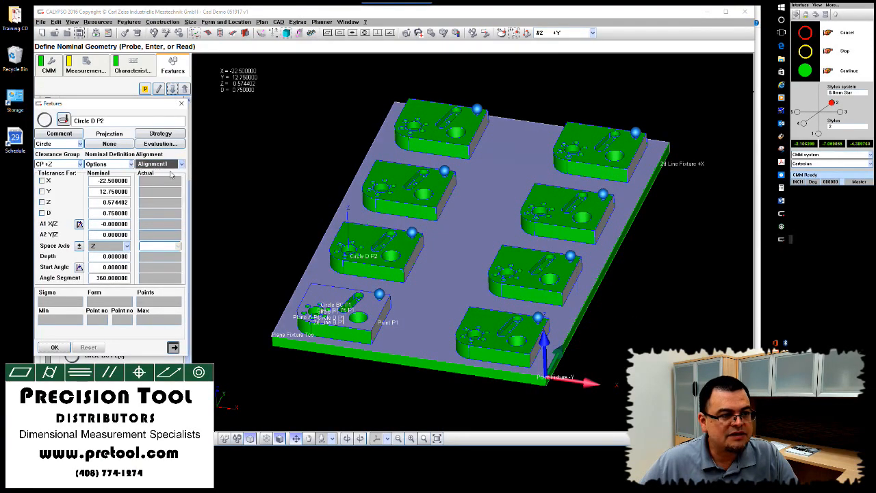
{"action": "left_click", "coordinate": [173, 90]}
{"action": "left_click", "coordinate": [182, 164]}
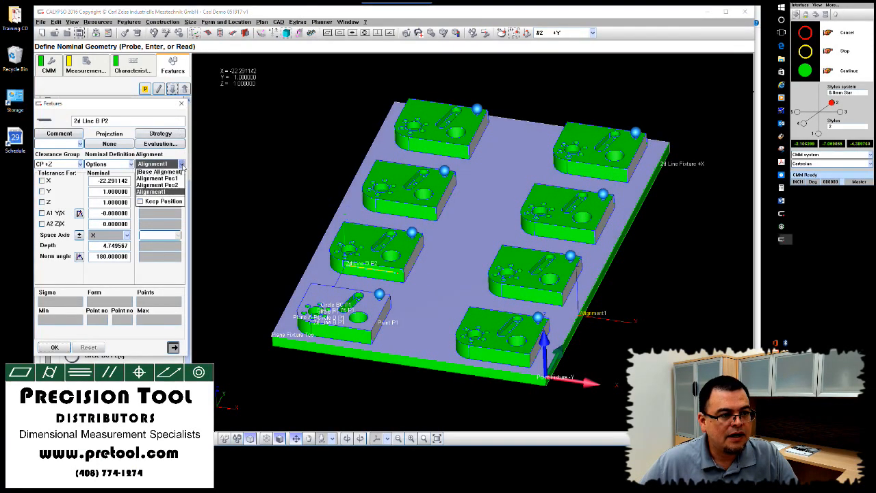
{"action": "left_click", "coordinate": [171, 173]}
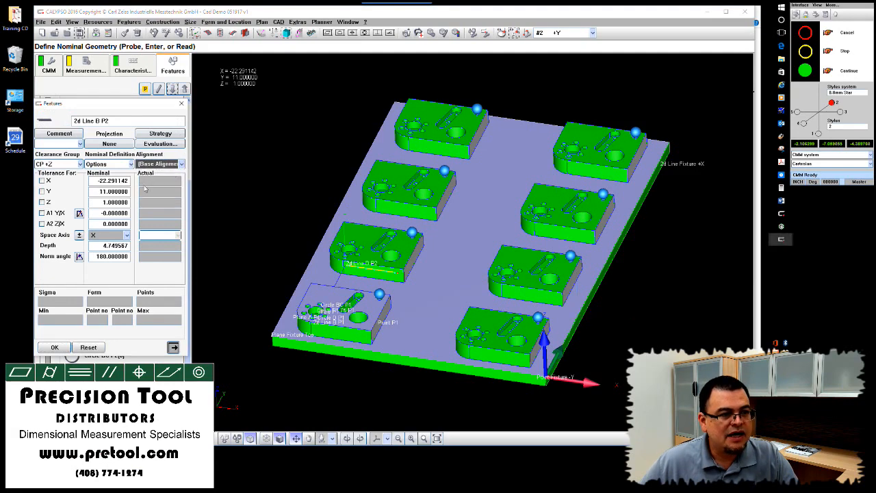
{"action": "left_click", "coordinate": [54, 347]}
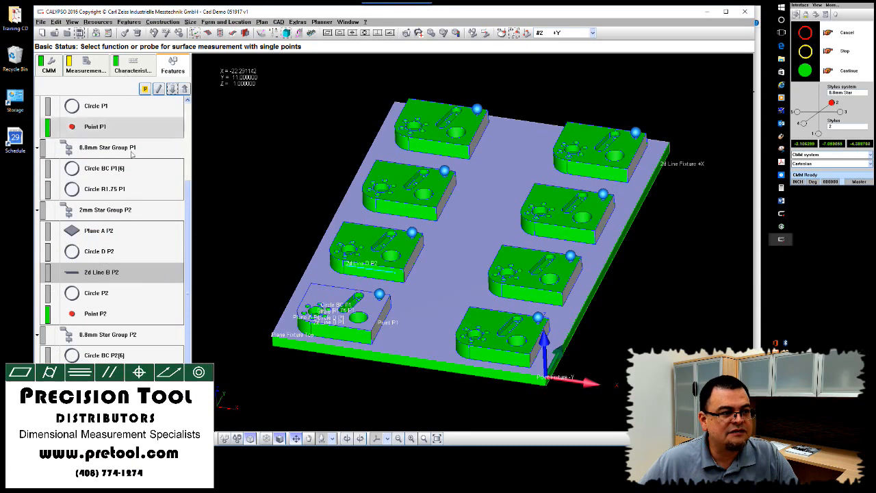
Set the alignment of Circle P2 to Alignment Pos2.
{"action": "left_click", "coordinate": [137, 296]}
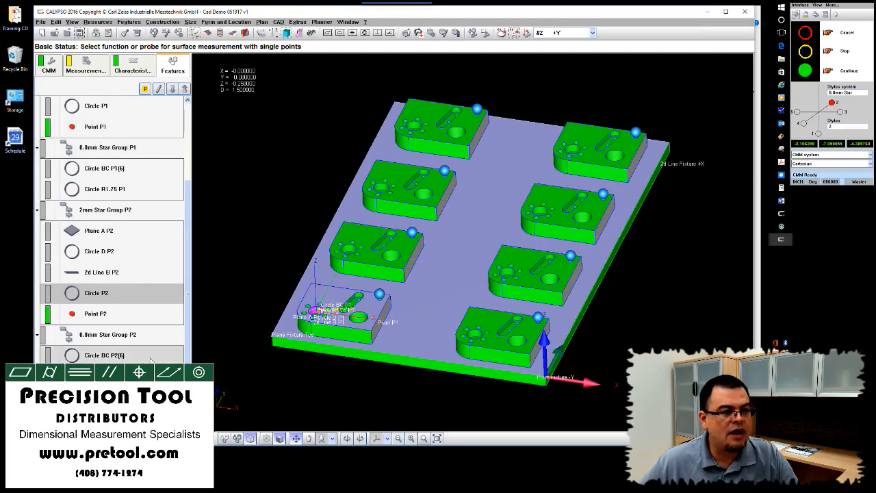
{"action": "double_click", "coordinate": [120, 295]}
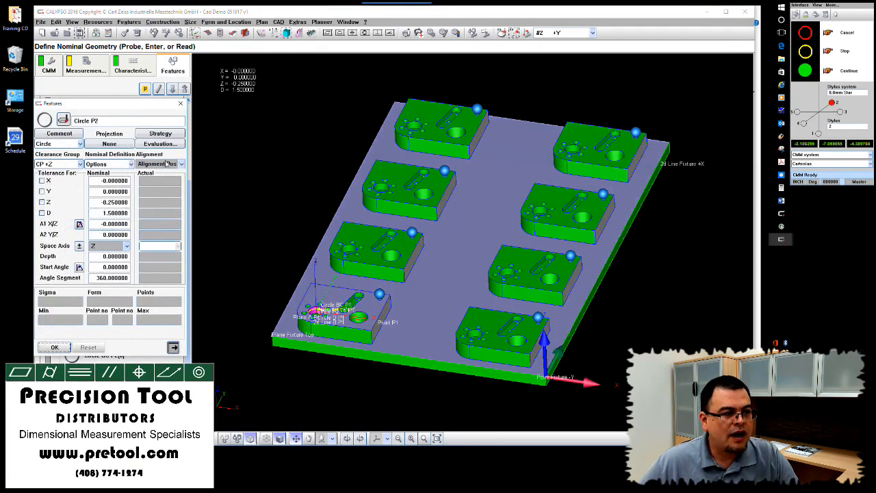
{"action": "left_click", "coordinate": [182, 164]}
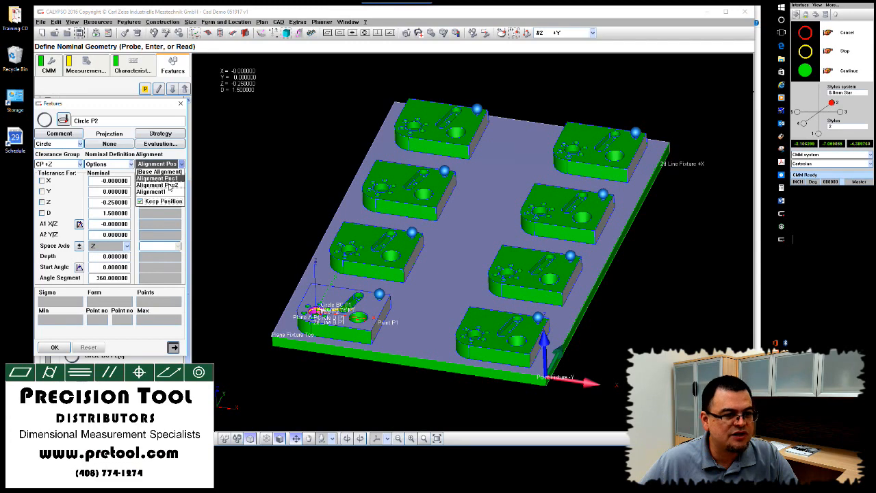
{"action": "left_click", "coordinate": [170, 186]}
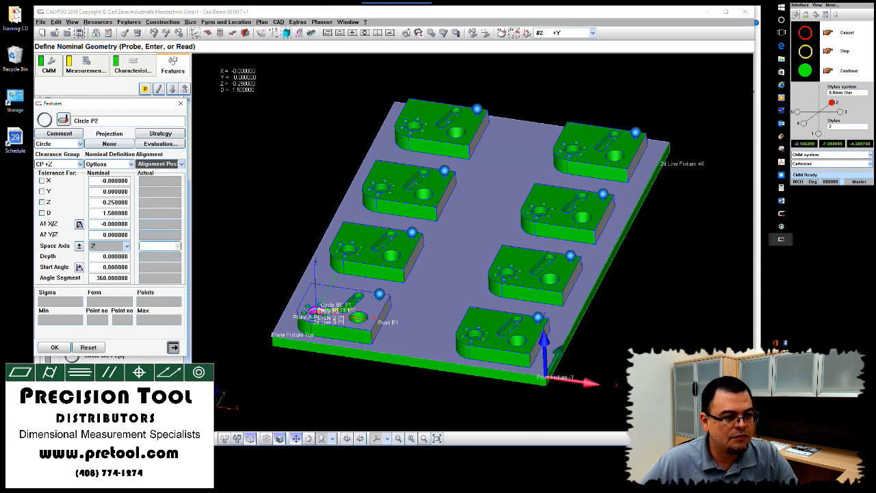
{"action": "left_click", "coordinate": [55, 347]}
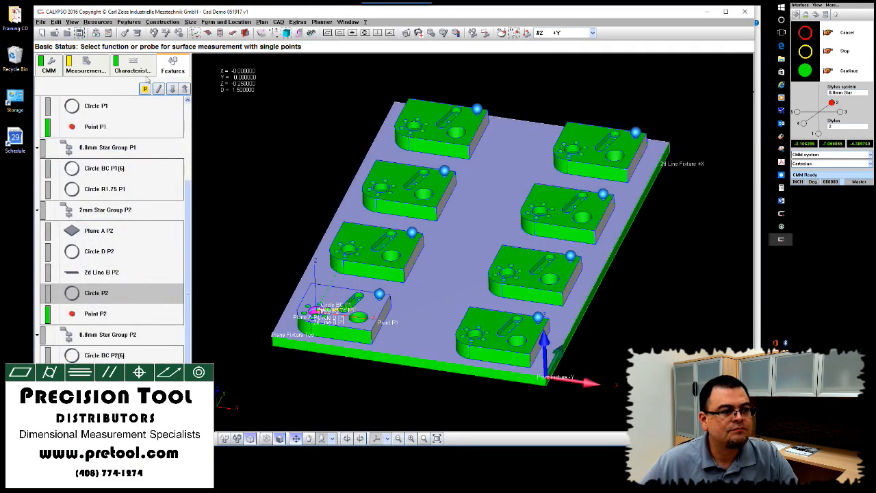
Copy the alignment property of Circle P2 to Point P2 and the features in the 0.8mm Star Group P2.
{"action": "left_click", "coordinate": [123, 34]}
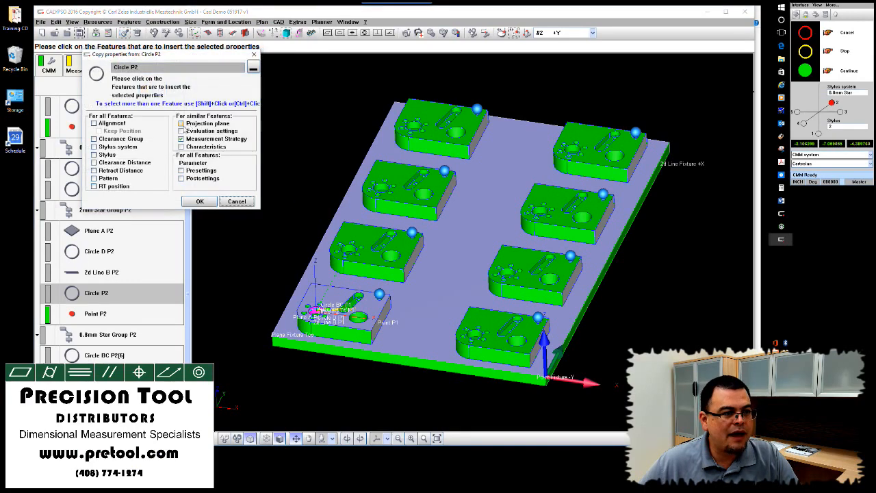
{"action": "left_click", "coordinate": [145, 319]}
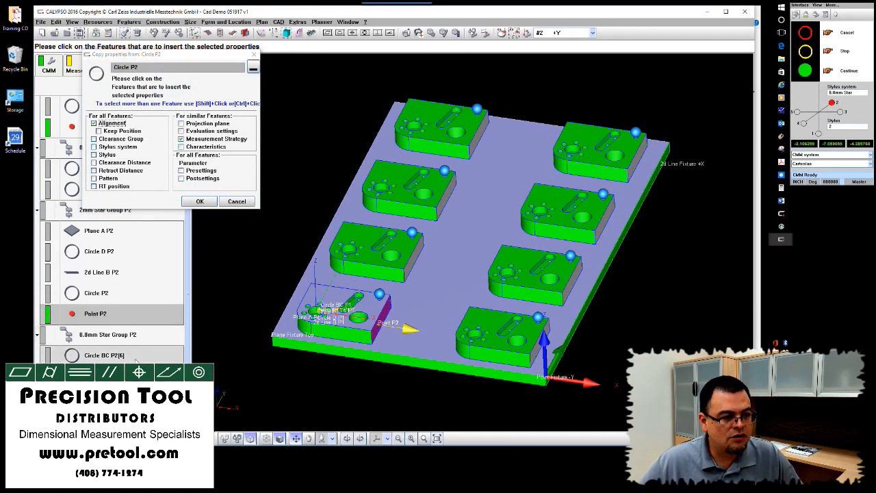
{"action": "left_click", "coordinate": [192, 203]}
{"action": "left_click", "coordinate": [123, 405]}
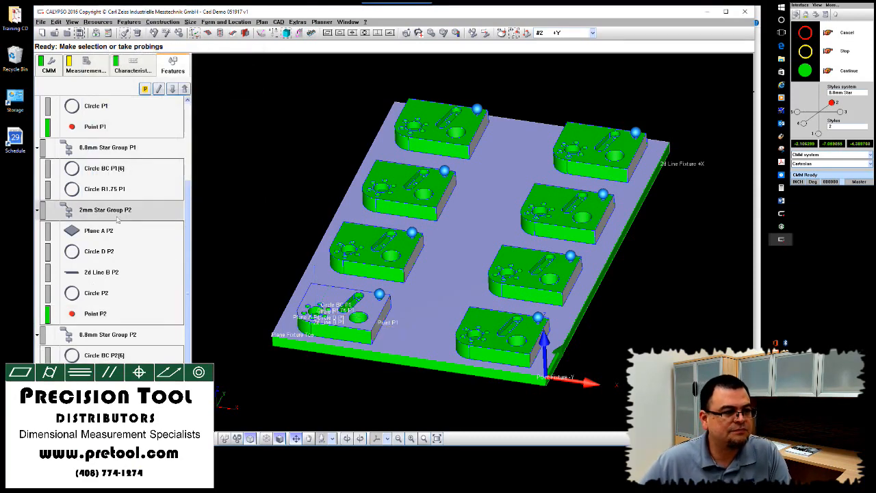
Change the spatial rotation of Alignment Pos2 to Plane A P2 and its planar rotation to 2d Line B P2.
{"action": "left_click", "coordinate": [128, 63]}
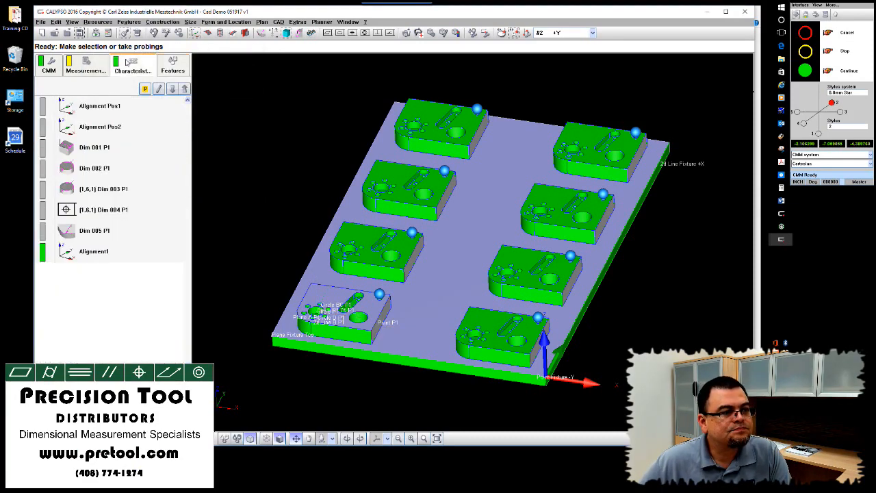
{"action": "double_click", "coordinate": [122, 129]}
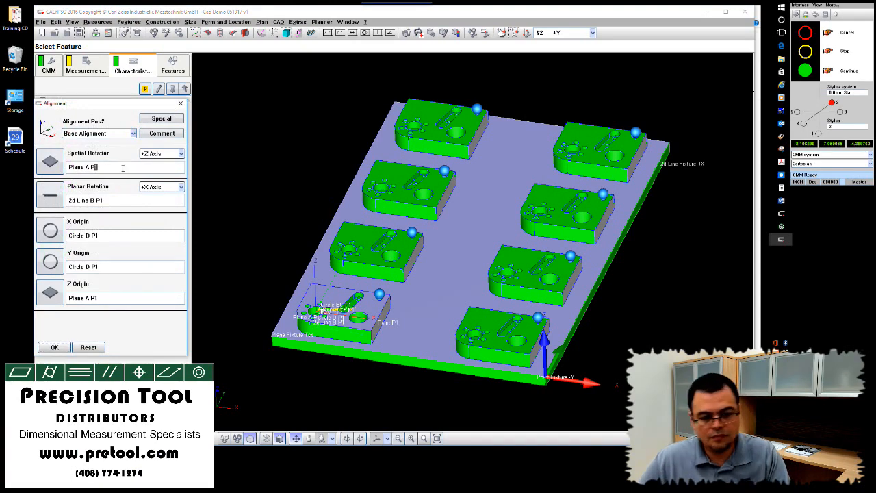
{"action": "type", "text": "2"}
{"action": "key", "text": "Tab"}
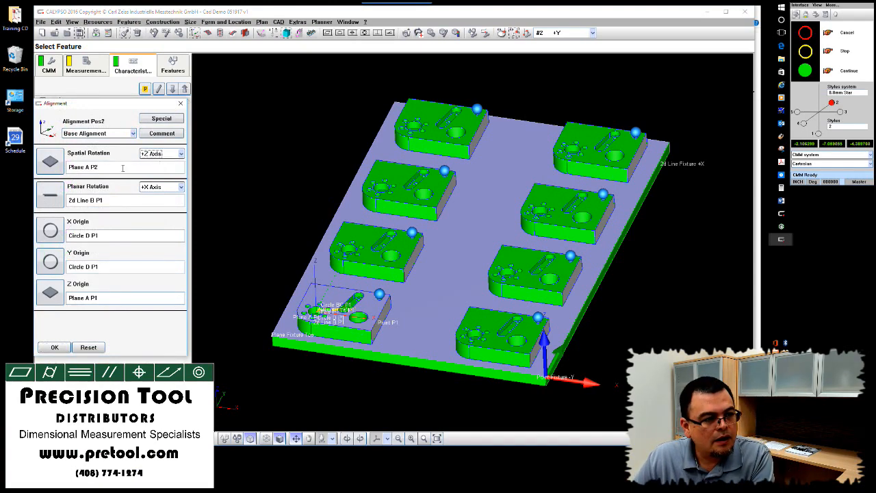
{"action": "type", "text": "2"}
{"action": "key", "text": "Tab"}
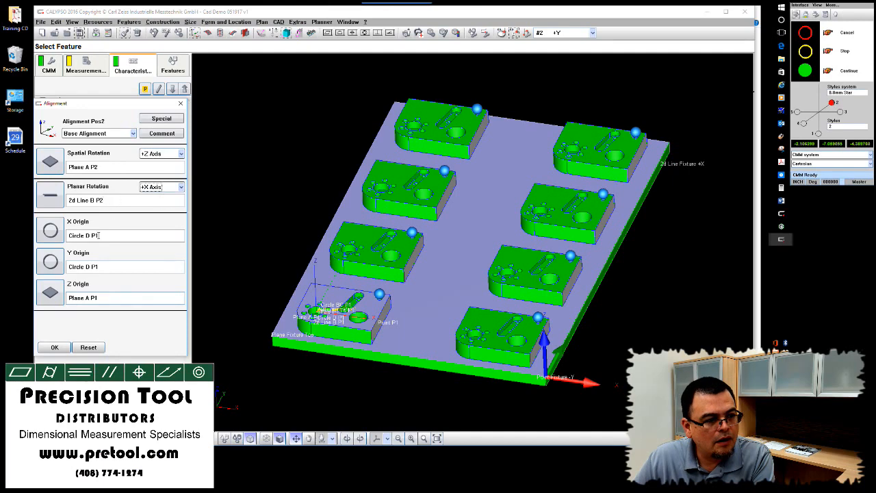
Set the X and Y origins of Alignment Pos2 to Circle D P2 and the Z origin to Plane A P2, and accept the alignment.
{"action": "type", "text": "2"}
{"action": "key", "text": "Tab"}
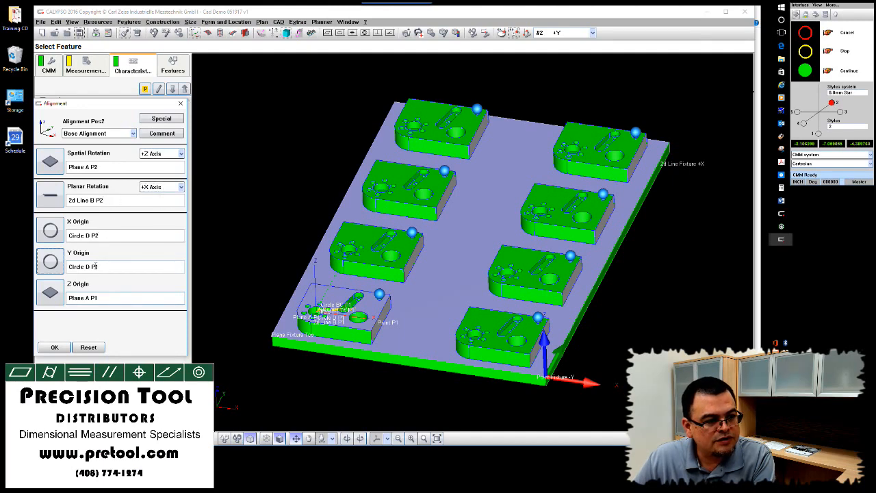
{"action": "type", "text": "2"}
{"action": "key", "text": "Tab"}
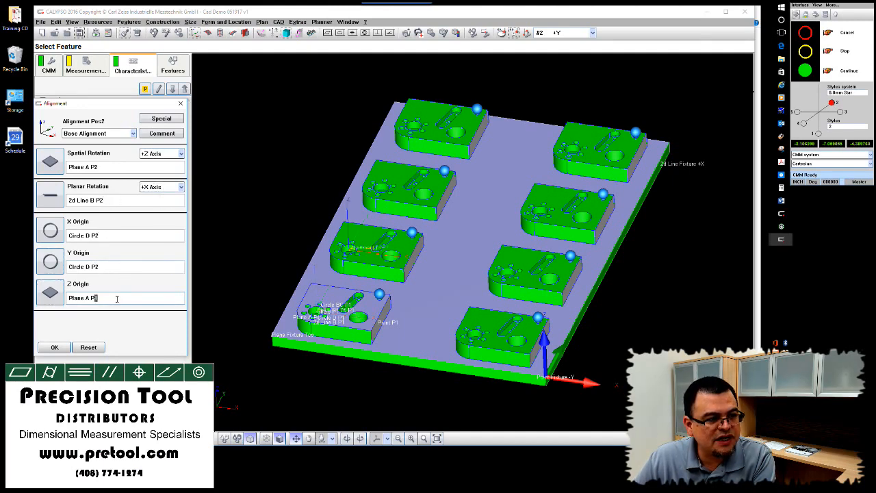
{"action": "type", "text": "2"}
{"action": "key", "text": "Tab"}
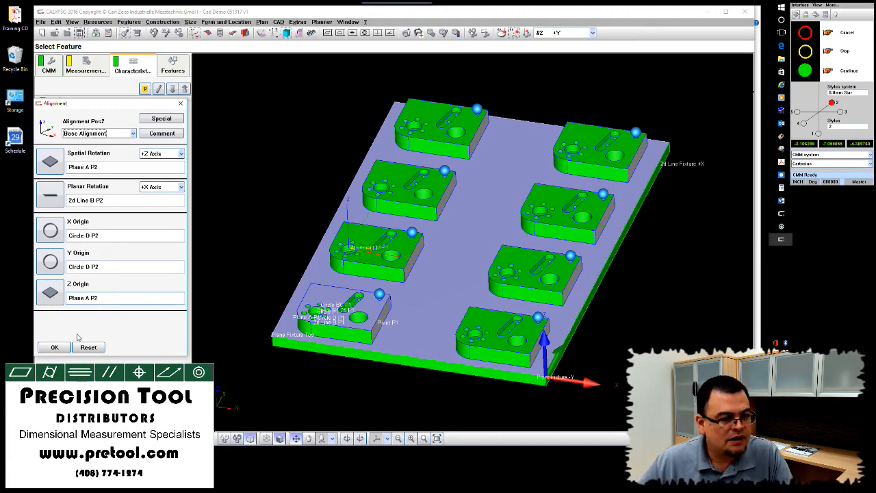
{"action": "left_click", "coordinate": [60, 348]}
{"action": "left_click", "coordinate": [379, 214]}
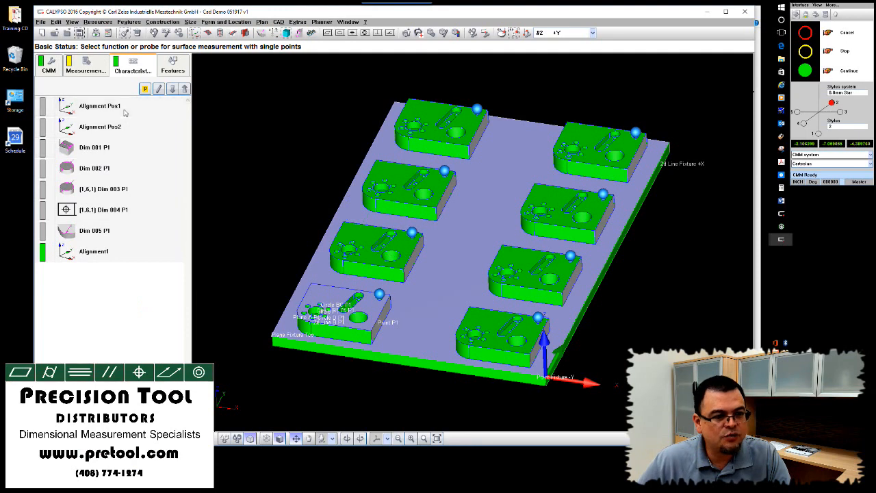
Check in the CAD model where Alignment Pos2 and the 2mm Star Group P2 features are located.
{"action": "left_click", "coordinate": [113, 107]}
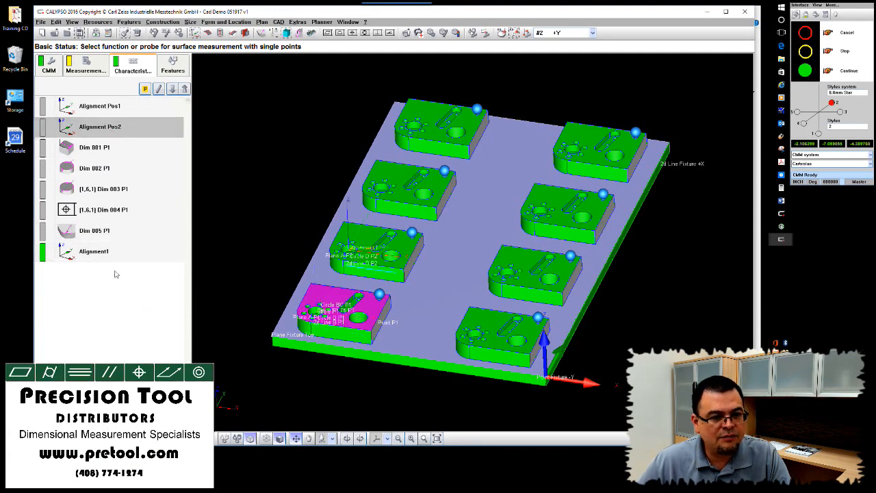
{"action": "left_click", "coordinate": [112, 297]}
{"action": "left_click", "coordinate": [174, 65]}
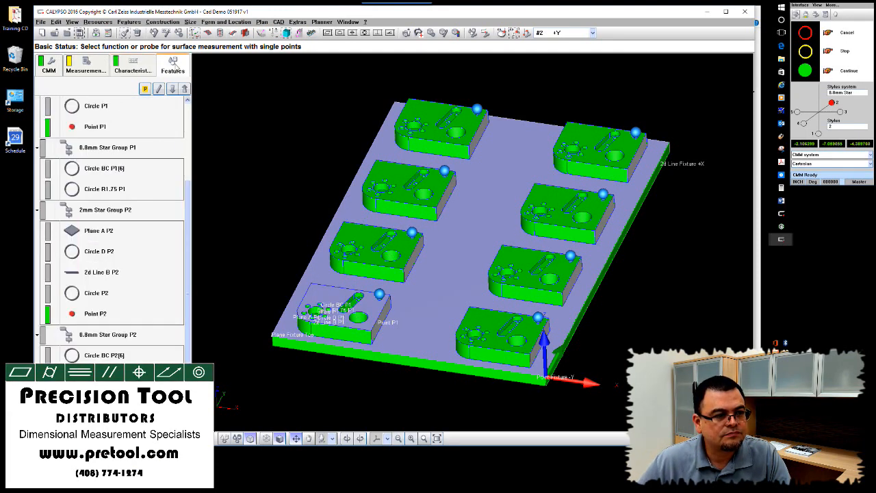
{"action": "left_click", "coordinate": [139, 213]}
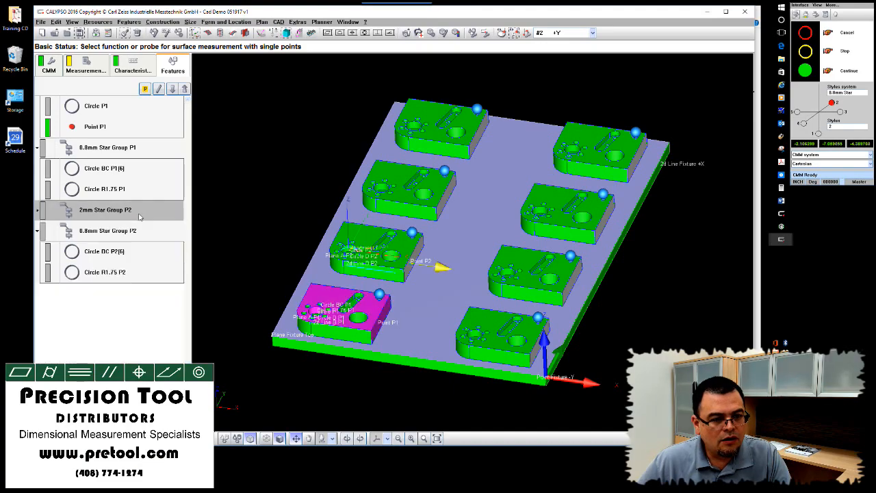
{"action": "mouse_move", "coordinate": [258, 263]}
{"action": "left_mouse_down"}
{"action": "mouse_move", "coordinate": [274, 288]}
{"action": "mouse_move", "coordinate": [270, 304]}
{"action": "mouse_move", "coordinate": [266, 273]}
{"action": "left_mouse_up"}
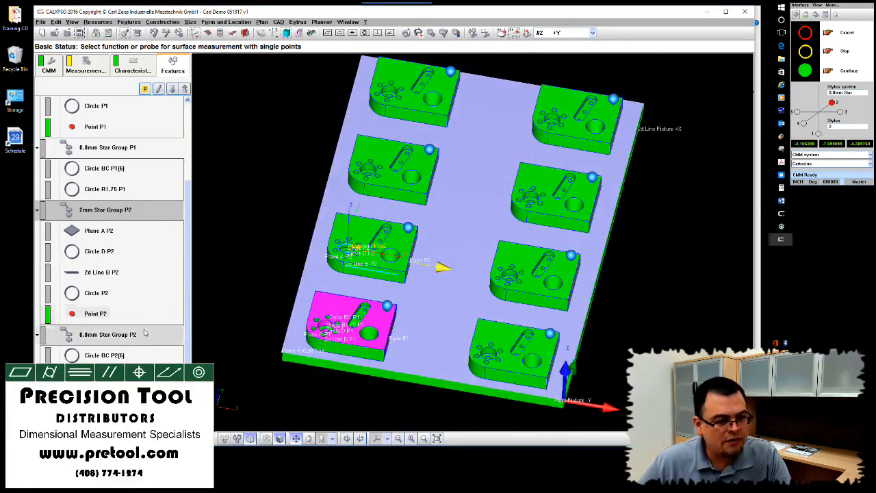
Start a new Polar Pattern Offset as the nominal definition pattern for Circle BC P2 in the 0.8mm Star Group P2.
{"action": "left_click", "coordinate": [108, 334]}
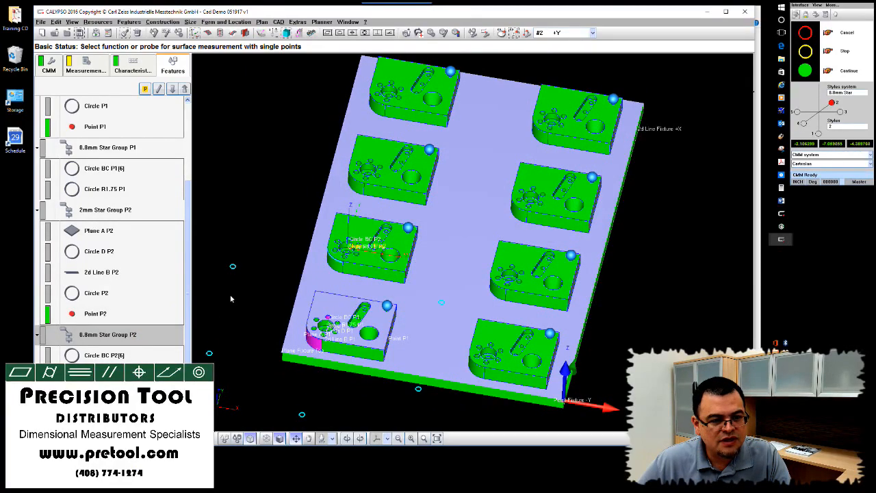
{"action": "mouse_move", "coordinate": [230, 295]}
{"action": "left_mouse_down"}
{"action": "mouse_move", "coordinate": [231, 275]}
{"action": "mouse_move", "coordinate": [233, 287]}
{"action": "left_mouse_up"}
{"action": "scroll", "coordinate": [233, 287], "scroll_direction": "up", "scroll_amount": 3}
{"action": "scroll", "coordinate": [233, 289], "scroll_direction": "down", "scroll_amount": 5}
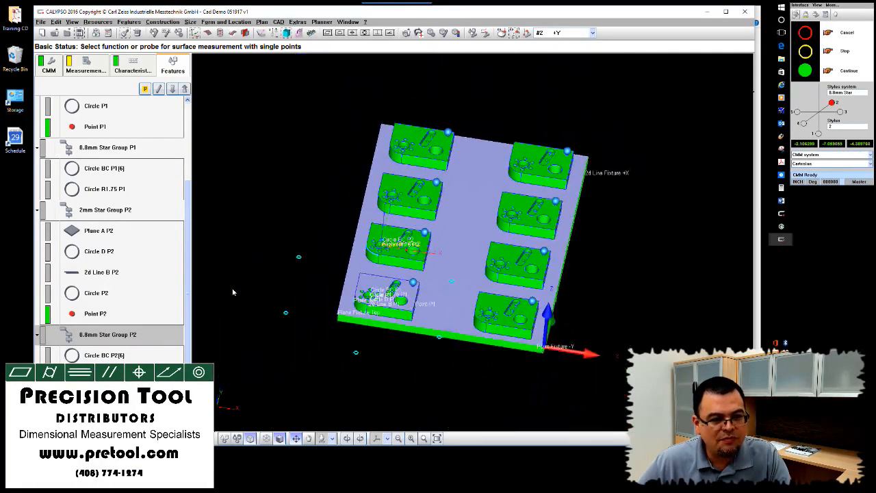
{"action": "double_click", "coordinate": [136, 356]}
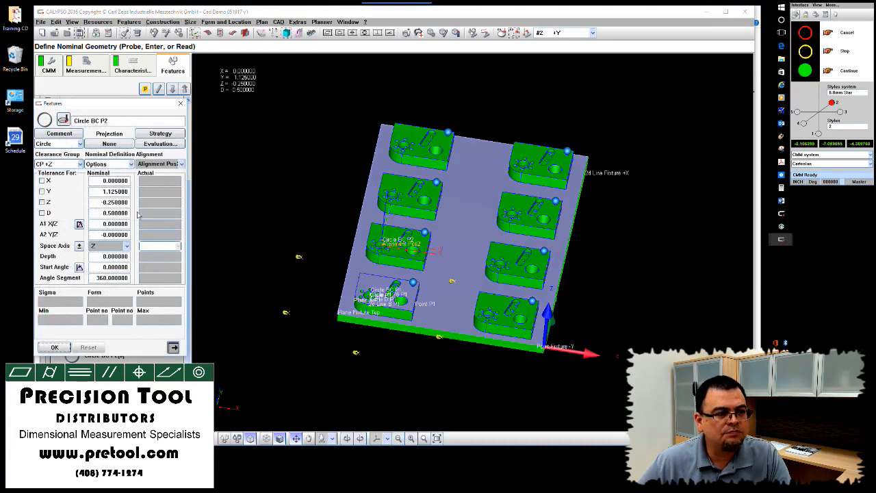
{"action": "left_click", "coordinate": [131, 164]}
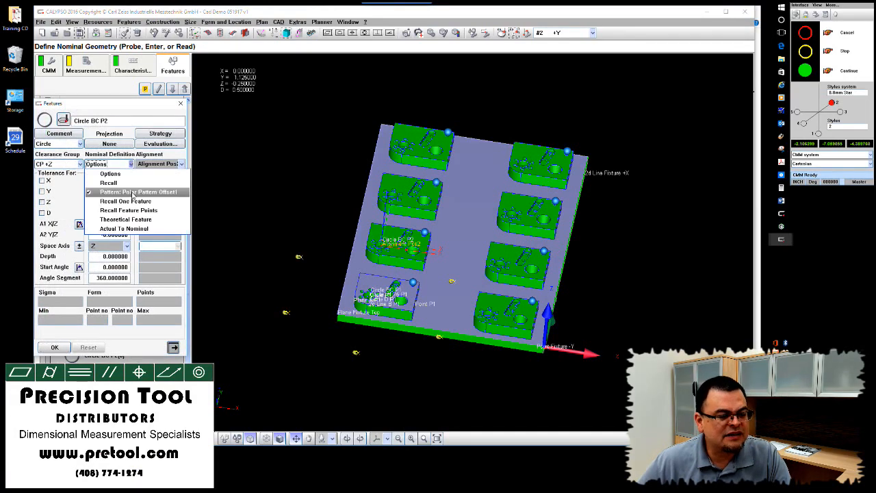
{"action": "left_click", "coordinate": [133, 194]}
{"action": "left_click", "coordinate": [140, 170]}
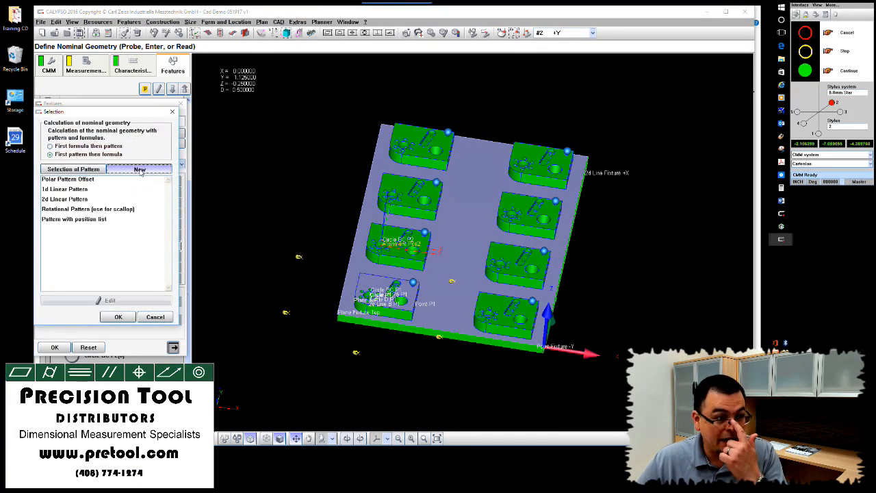
{"action": "left_click", "coordinate": [85, 179]}
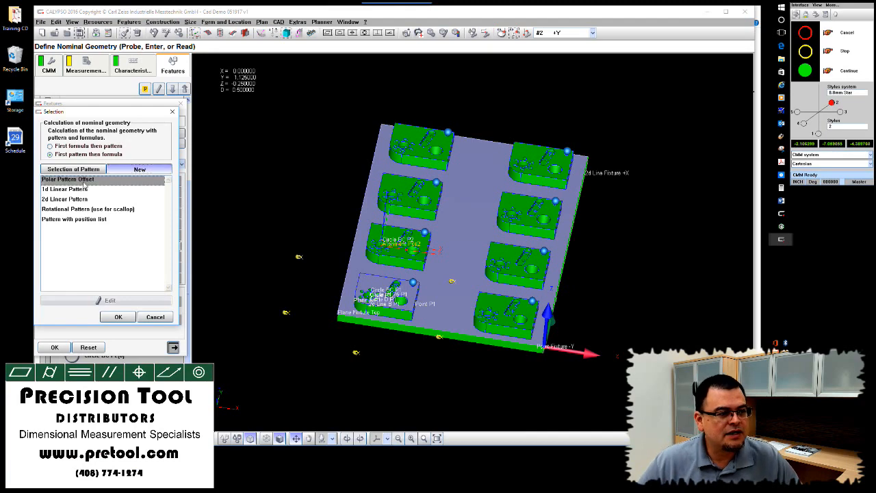
{"action": "left_click", "coordinate": [118, 317]}
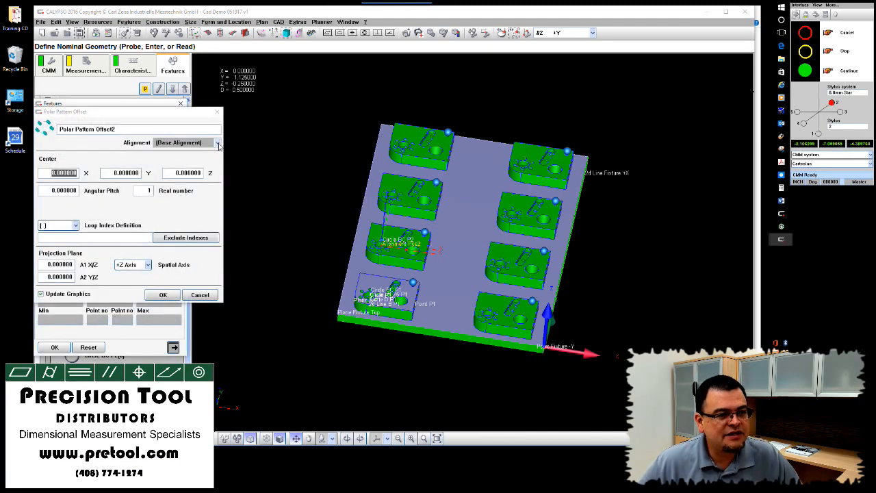
Define the polar pattern with Alignment Pos2, an angular pitch of 60 and a real number of 6, and accept it for Circle BC P2.
{"action": "left_click", "coordinate": [217, 143]}
{"action": "left_click", "coordinate": [194, 164]}
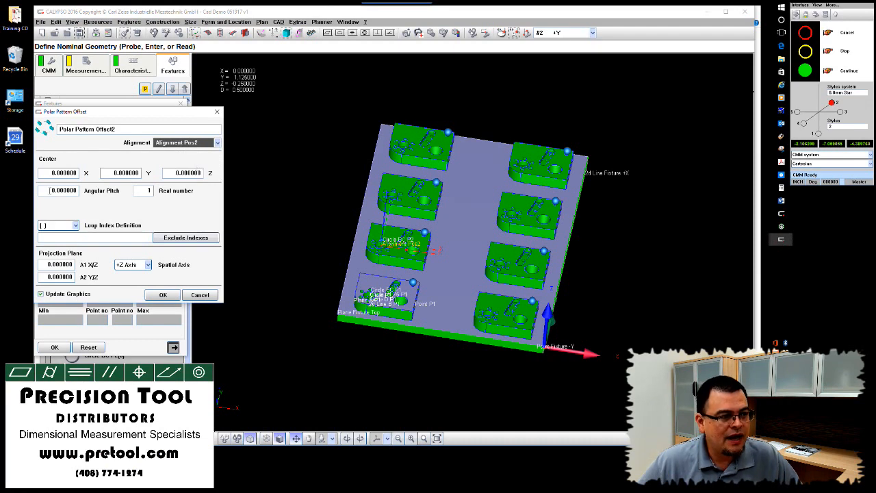
{"action": "left_click_drag", "start_coordinate": [49, 190], "coordinate": [211, 202]}
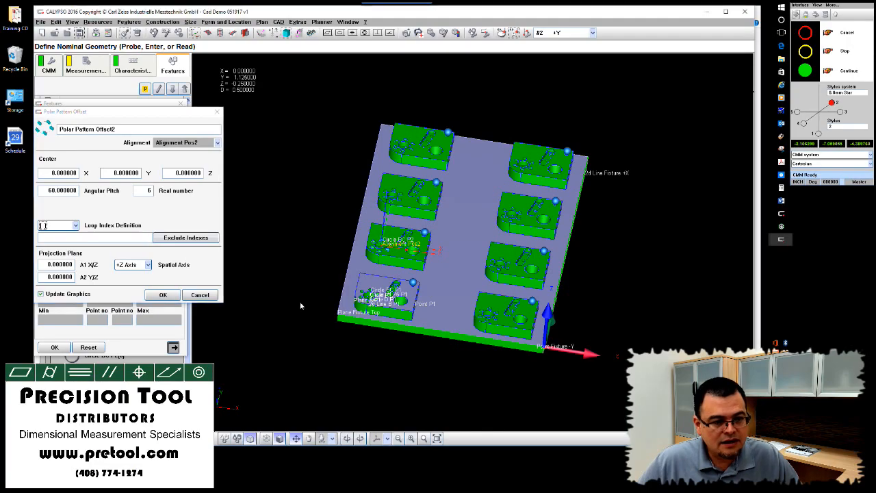
{"action": "middle_click_drag", "start_coordinate": [300, 301], "coordinate": [301, 325]}
{"action": "scroll", "coordinate": [301, 325], "scroll_direction": "up", "scroll_amount": 5}
{"action": "left_click_drag", "start_coordinate": [318, 370], "coordinate": [510, 338]}
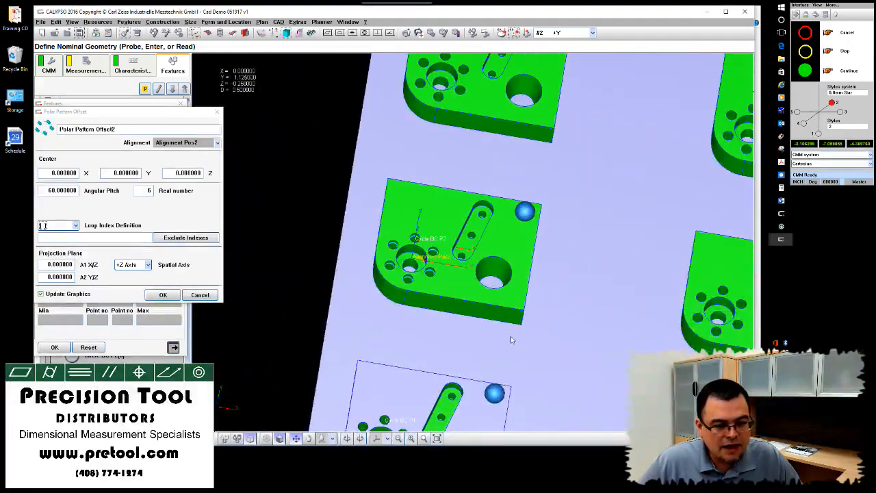
{"action": "mouse_move", "coordinate": [510, 337]}
{"action": "middle_mouse_down"}
{"action": "mouse_move", "coordinate": [481, 340]}
{"action": "mouse_move", "coordinate": [478, 398]}
{"action": "mouse_move", "coordinate": [512, 348]}
{"action": "middle_mouse_up"}
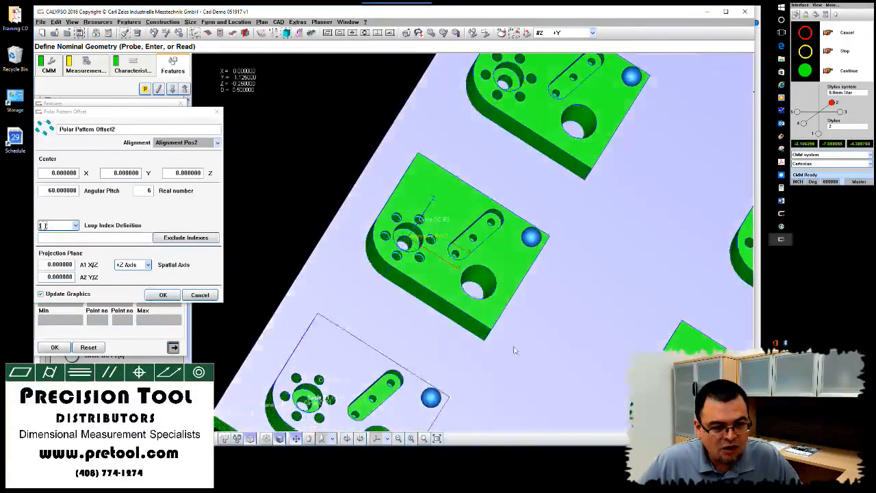
{"action": "left_click", "coordinate": [162, 295]}
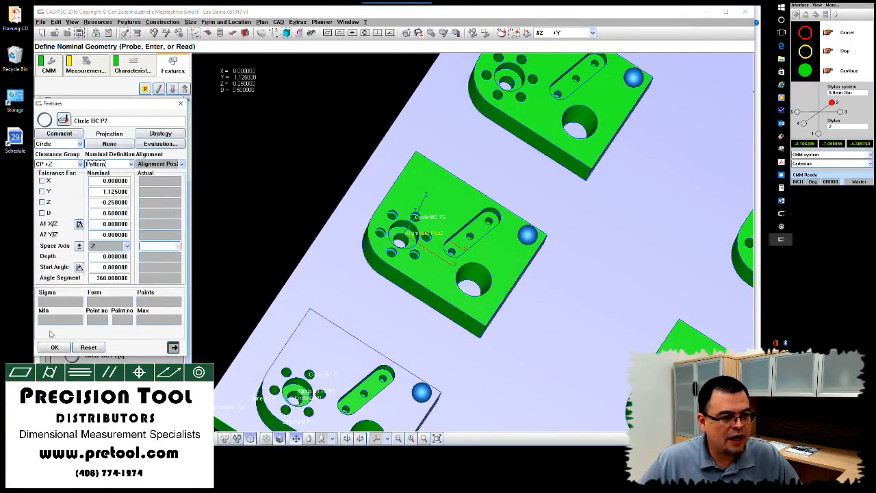
{"action": "left_click", "coordinate": [55, 347]}
Delete the leftover Alignment1 from the characteristics.
{"action": "middle_click_drag", "start_coordinate": [342, 322], "coordinate": [322, 284]}
{"action": "scroll", "coordinate": [322, 283], "scroll_direction": "down", "scroll_amount": 4}
{"action": "middle_click_drag", "start_coordinate": [283, 244], "coordinate": [312, 268]}
{"action": "left_click", "coordinate": [128, 63]}
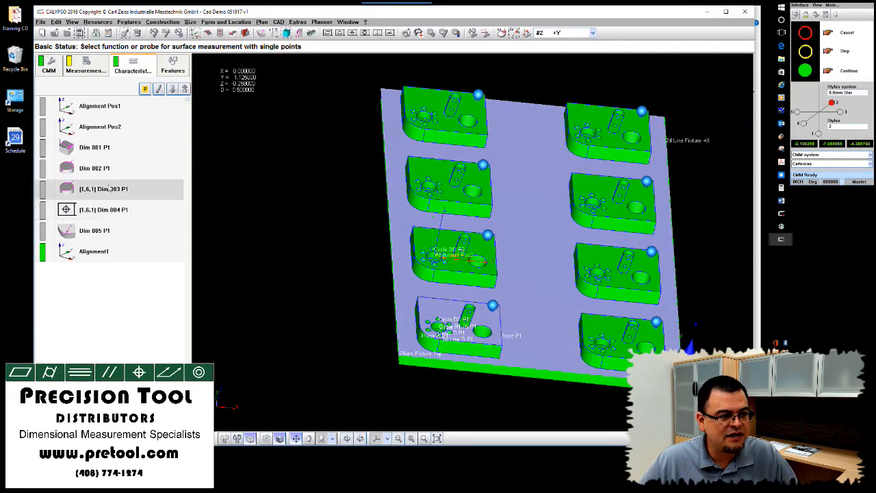
{"action": "left_click", "coordinate": [94, 253]}
{"action": "key", "text": "Delete"}
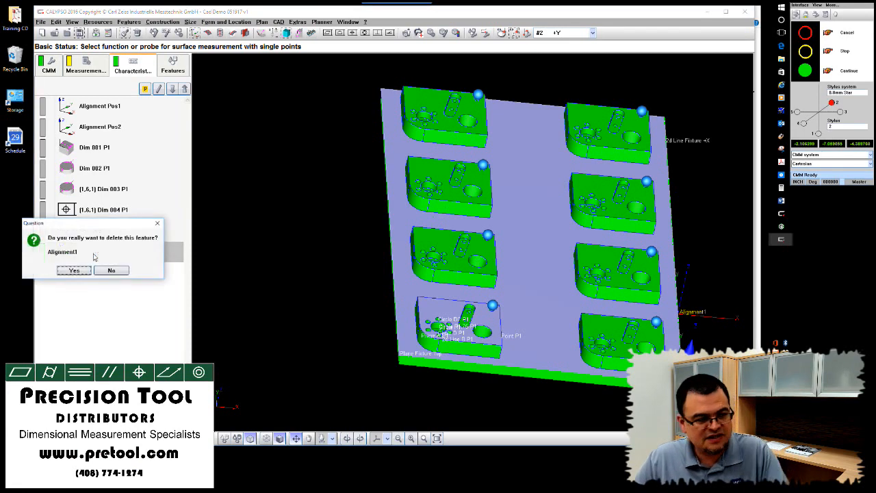
{"action": "left_click", "coordinate": [73, 271]}
{"action": "left_click", "coordinate": [102, 147]}
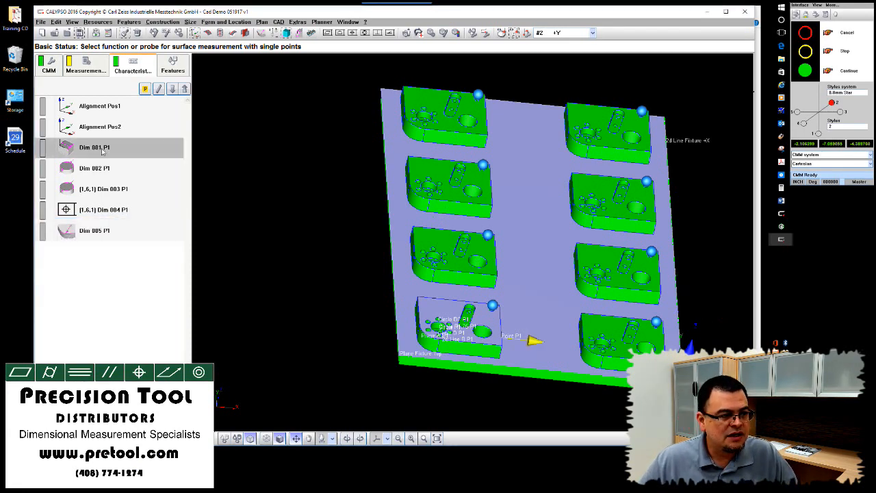
{"action": "left_click", "coordinate": [100, 233], "text": "shift"}
{"action": "right_click", "coordinate": [101, 234]}
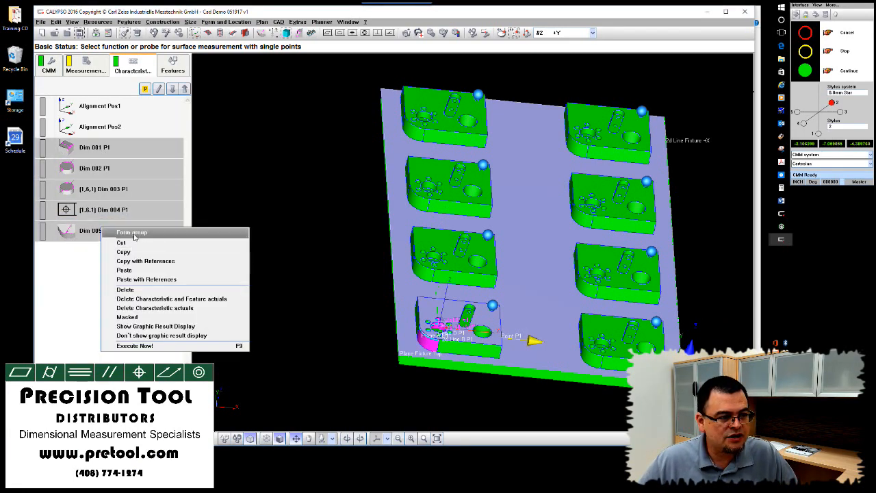
{"action": "left_click", "coordinate": [87, 283]}
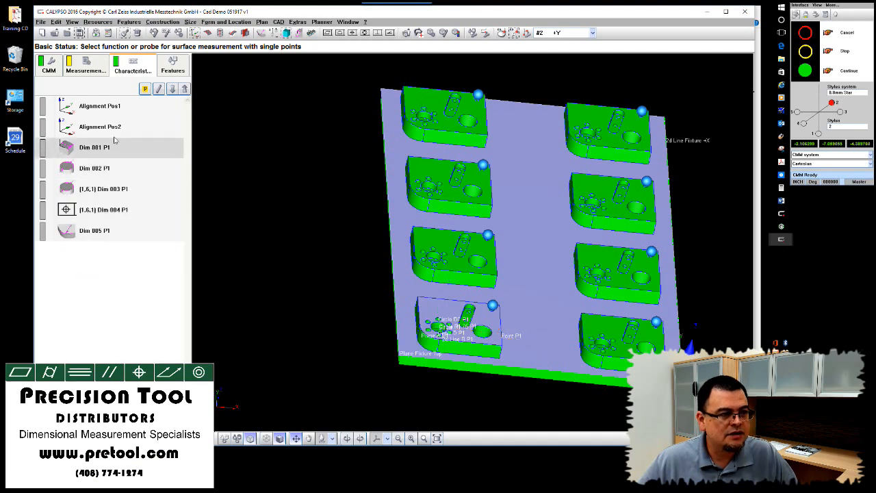
Duplicate the characteristics Dim 001 P1 and Dim 002 P1 individually for the second part.
{"action": "left_click", "coordinate": [105, 153]}
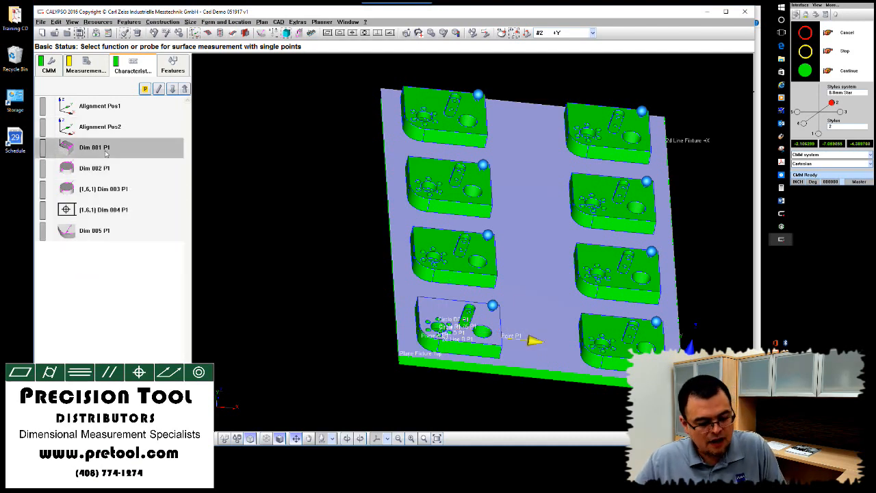
{"action": "key", "text": "ctrl+v"}
{"action": "left_click", "coordinate": [107, 194]}
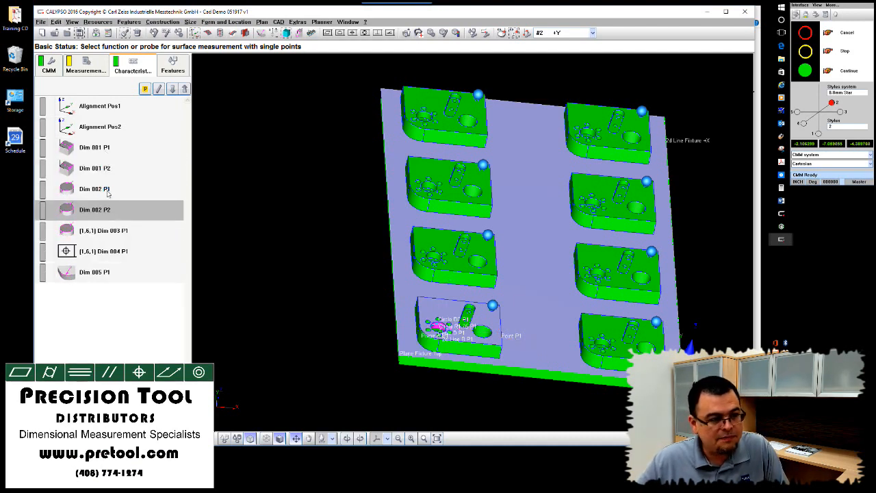
{"action": "key", "text": "ctrl+v"}
{"action": "left_click", "coordinate": [118, 228]}
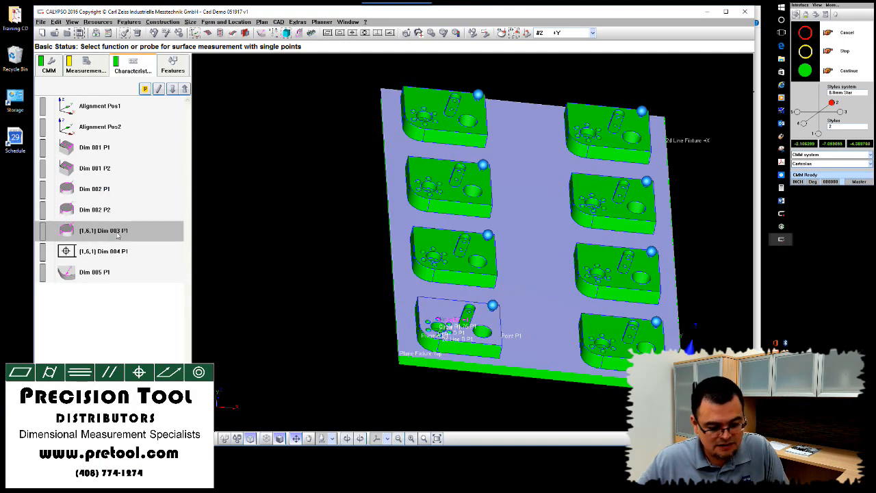
Move the two copied P2 characteristics to the end of the list and delete them.
{"action": "left_click", "coordinate": [103, 168]}
{"action": "left_click", "coordinate": [99, 215], "text": "ctrl"}
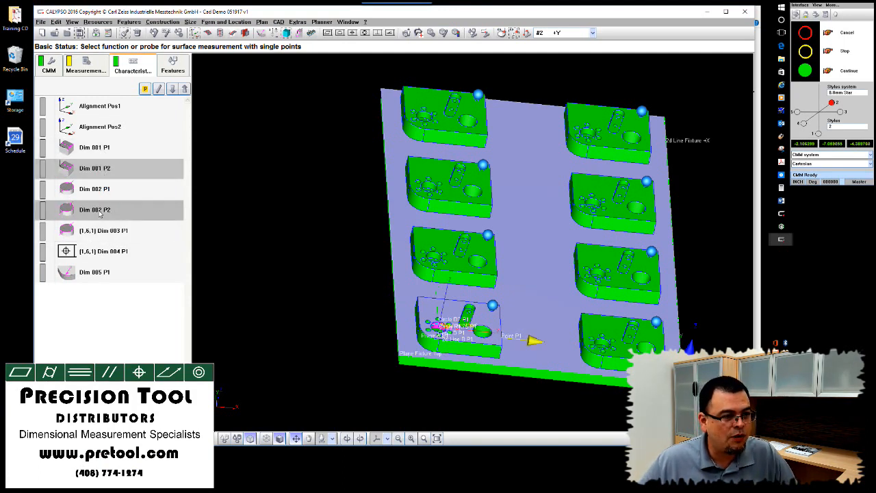
{"action": "left_click_drag", "start_coordinate": [100, 214], "coordinate": [105, 331]}
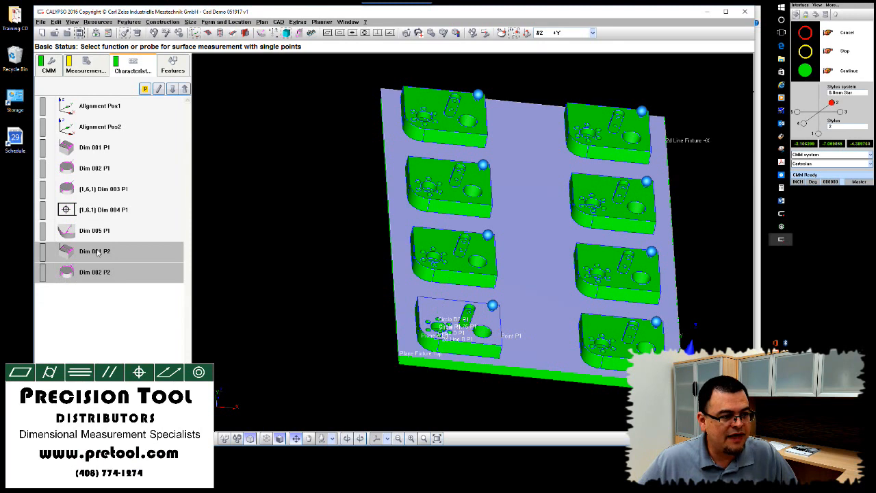
{"action": "key", "text": "Delete"}
{"action": "left_click", "coordinate": [76, 271]}
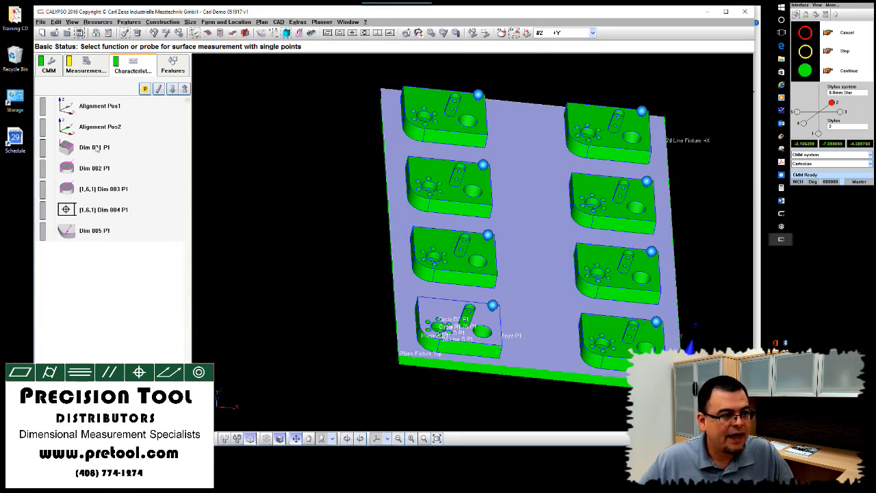
Group Dim 001 P1 through Dim 005 P1 as Part Group 1 and duplicate the group for the second part.
{"action": "left_click", "coordinate": [95, 232], "text": "shift"}
{"action": "right_click", "coordinate": [95, 232]}
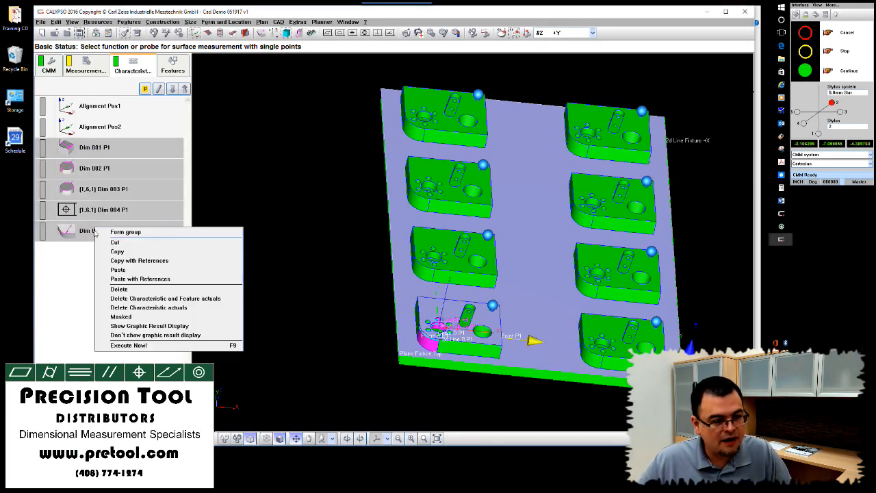
{"action": "left_click", "coordinate": [102, 234]}
{"action": "double_click", "coordinate": [87, 148]}
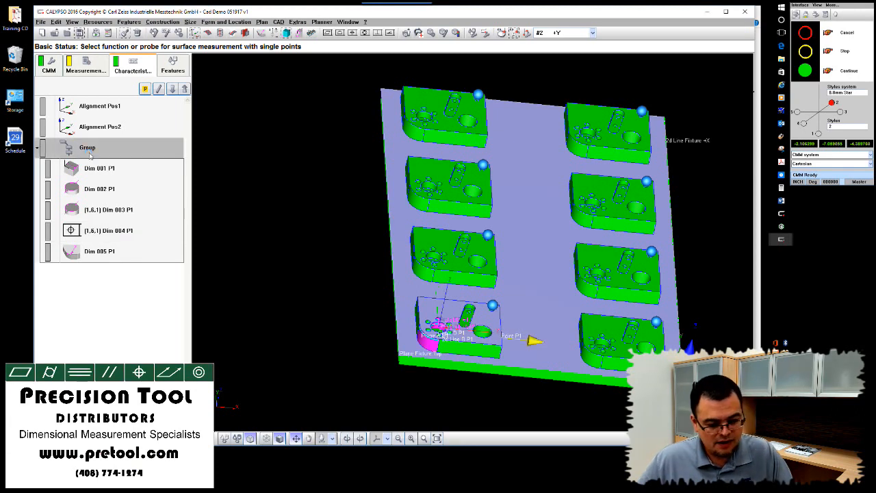
{"action": "left_click", "coordinate": [443, 258]}
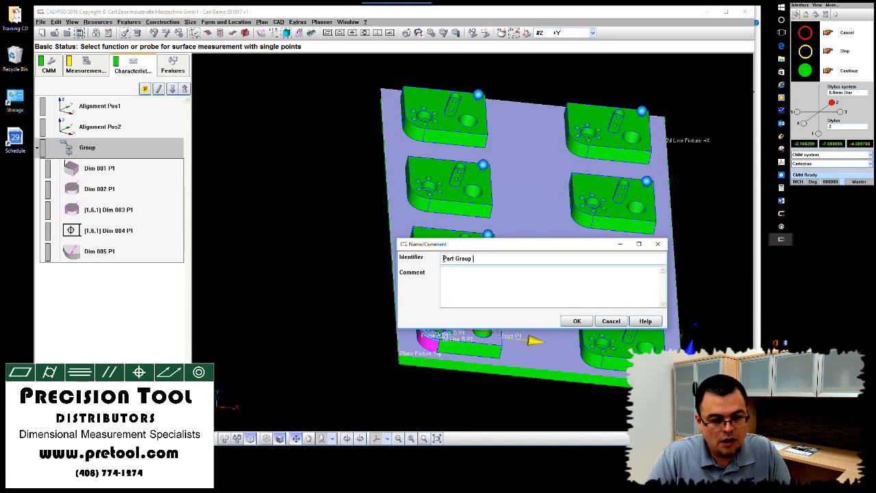
{"action": "left_click", "coordinate": [577, 322]}
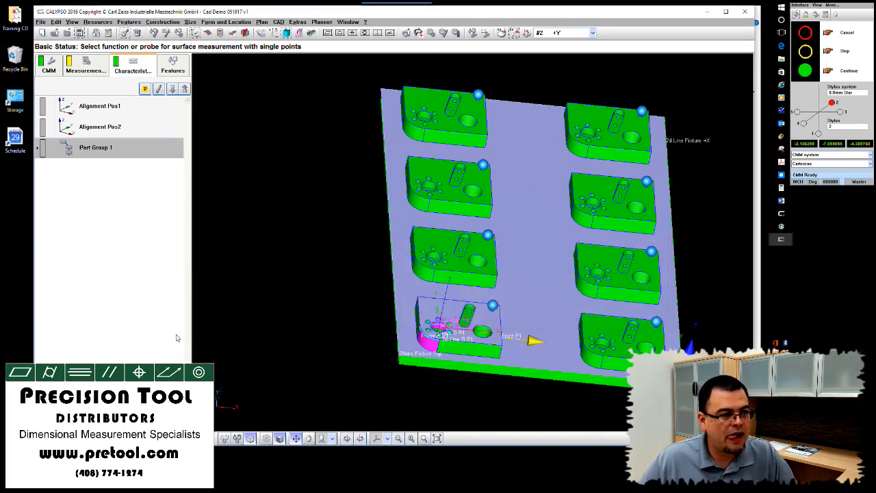
{"action": "left_click", "coordinate": [72, 22]}
{"action": "left_click", "coordinate": [101, 244]}
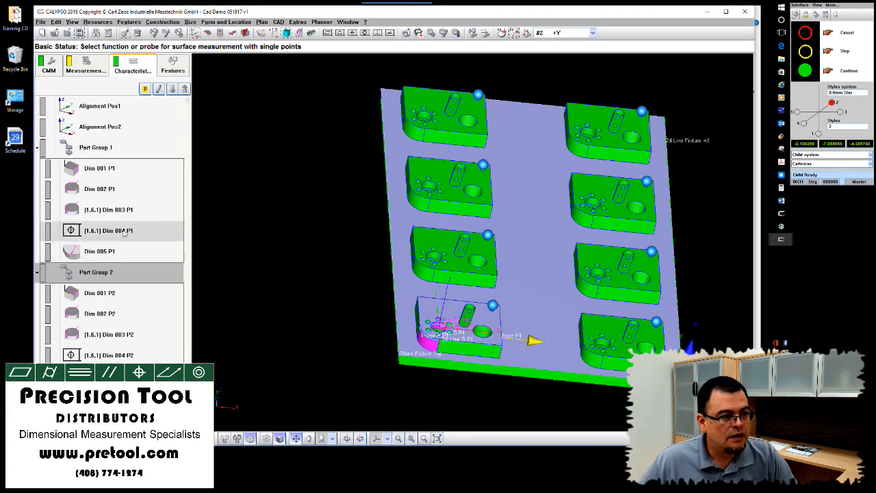
Change the feature of Dim 001 P2 to Point P2 and the feature of Dim 002 P2 to Circle P2.
{"action": "double_click", "coordinate": [118, 294]}
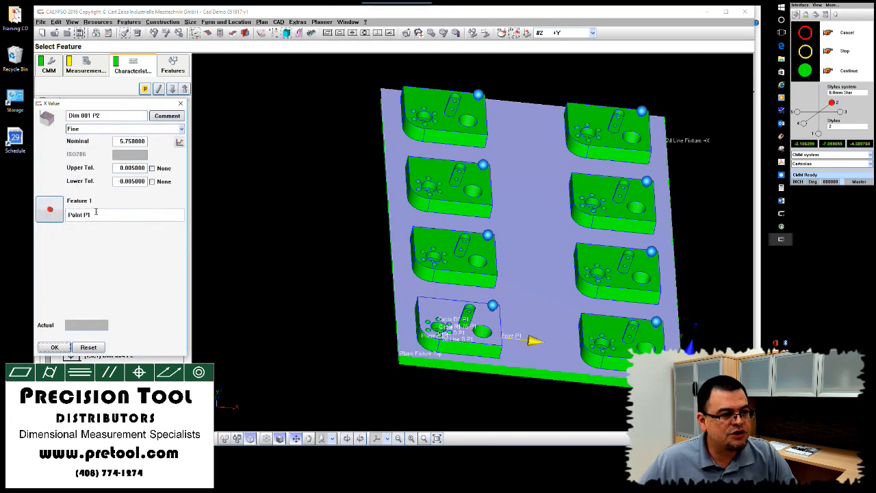
{"action": "left_click_drag", "start_coordinate": [92, 216], "coordinate": [131, 227]}
{"action": "type", "text": "2"}
{"action": "key", "text": "Return"}
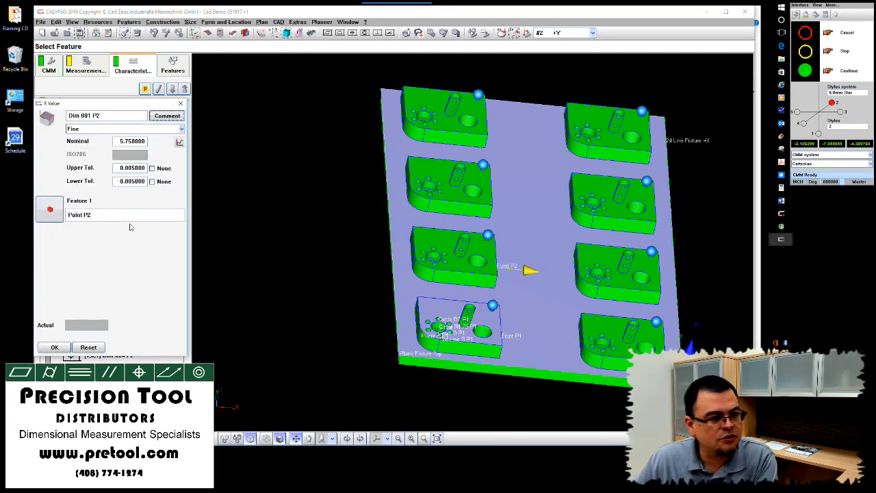
{"action": "left_click", "coordinate": [171, 91]}
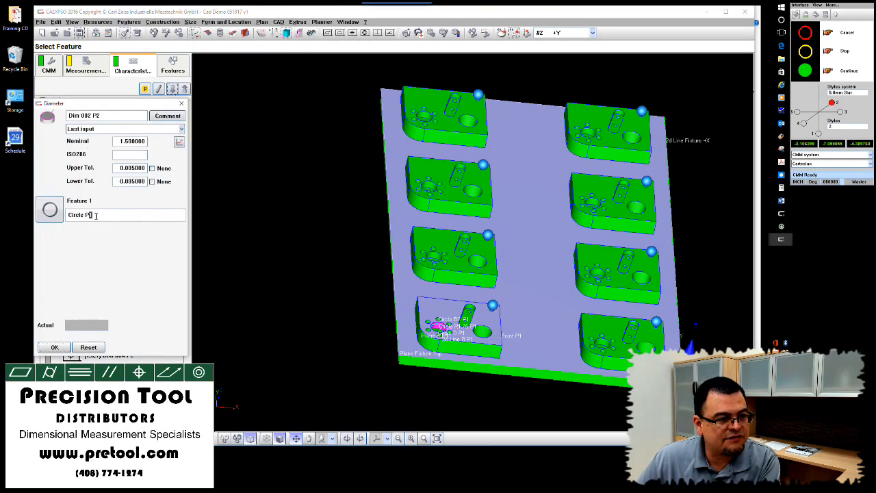
{"action": "type", "text": "2"}
{"action": "key", "text": "Return"}
Change the feature of diameter Dim 003 P2 and true position Dim 004 P2 to Circle BC P2(*).
{"action": "left_click", "coordinate": [171, 91]}
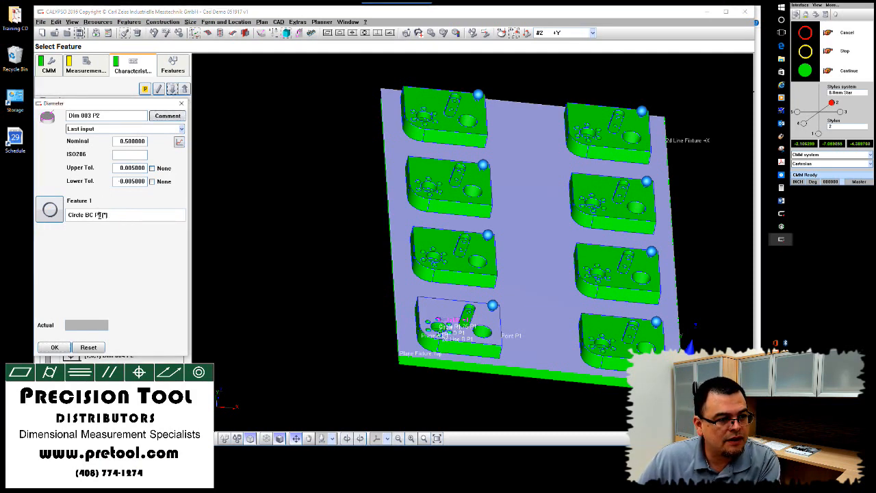
{"action": "left_click", "coordinate": [172, 89]}
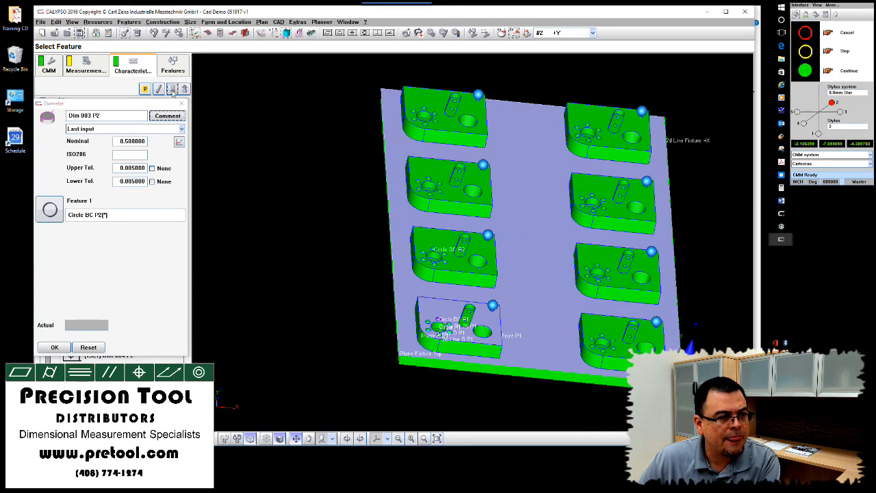
{"action": "left_click_drag", "start_coordinate": [98, 206], "coordinate": [103, 206]}
{"action": "type", "text": "2"}
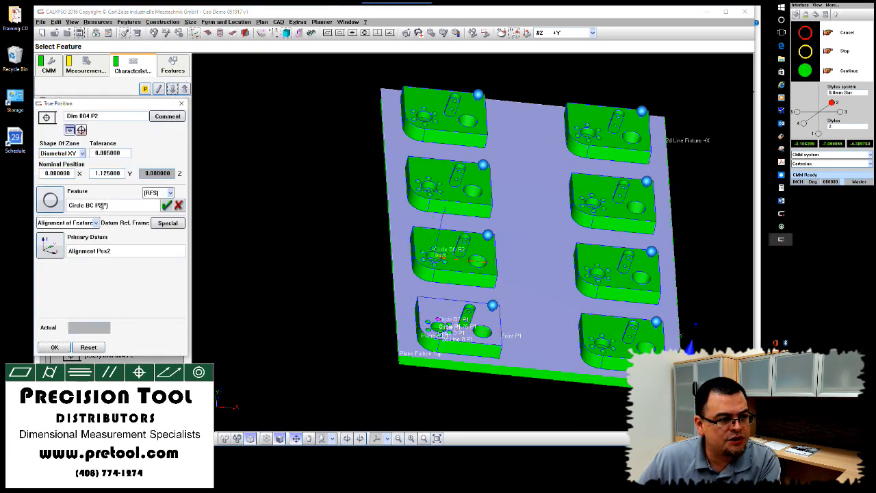
{"action": "key", "text": "Tab"}
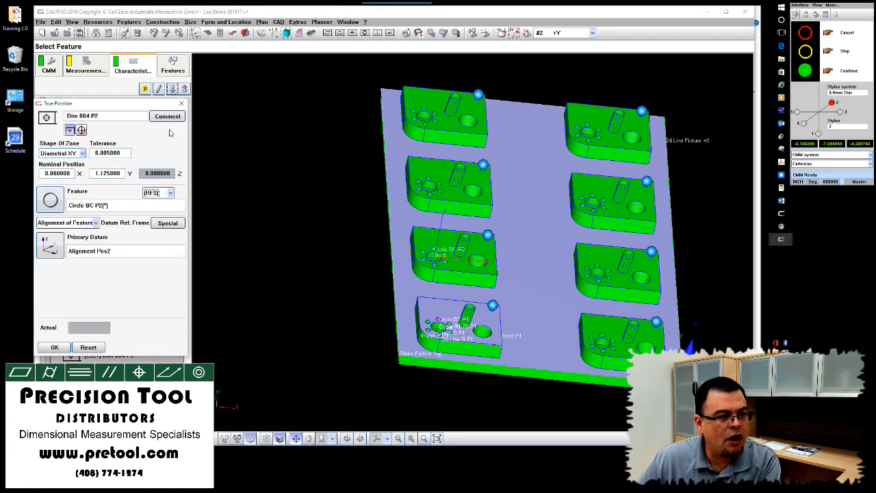
Change the feature of radius characteristic Dim 005 P2 to Circle R1.75 P2.
{"action": "left_click", "coordinate": [172, 88]}
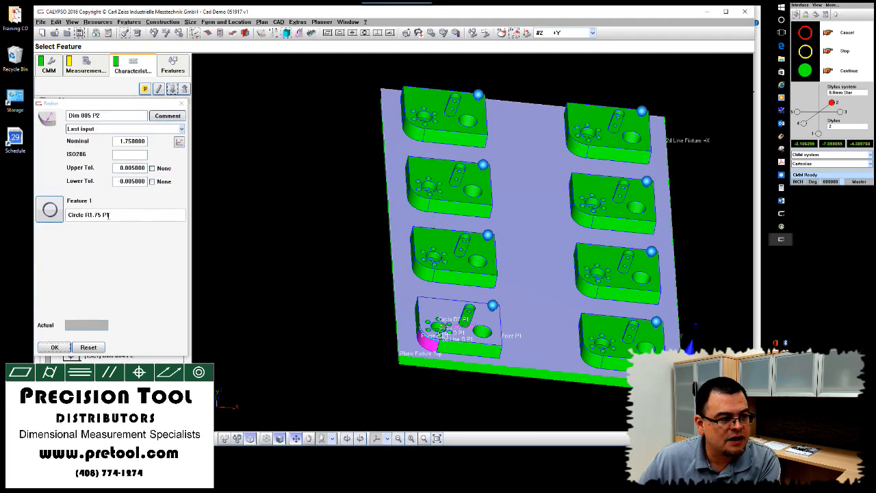
{"action": "type", "text": "2"}
{"action": "key", "text": "Tab"}
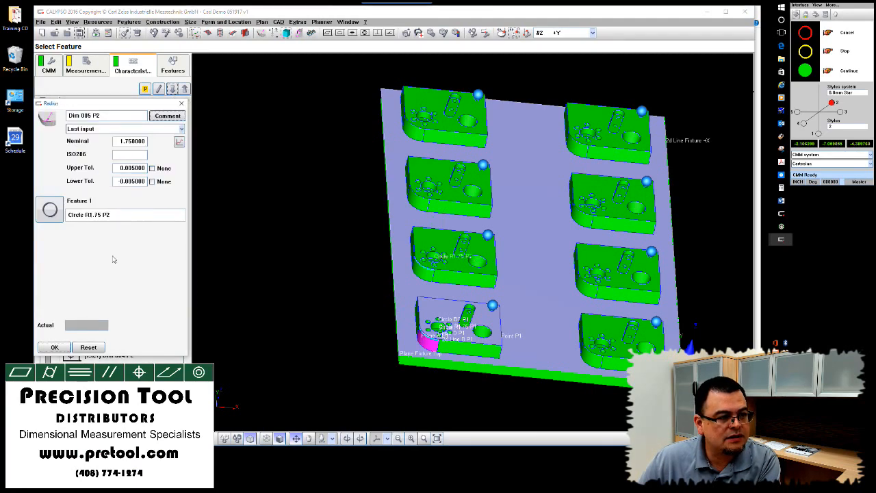
{"action": "left_click", "coordinate": [58, 349]}
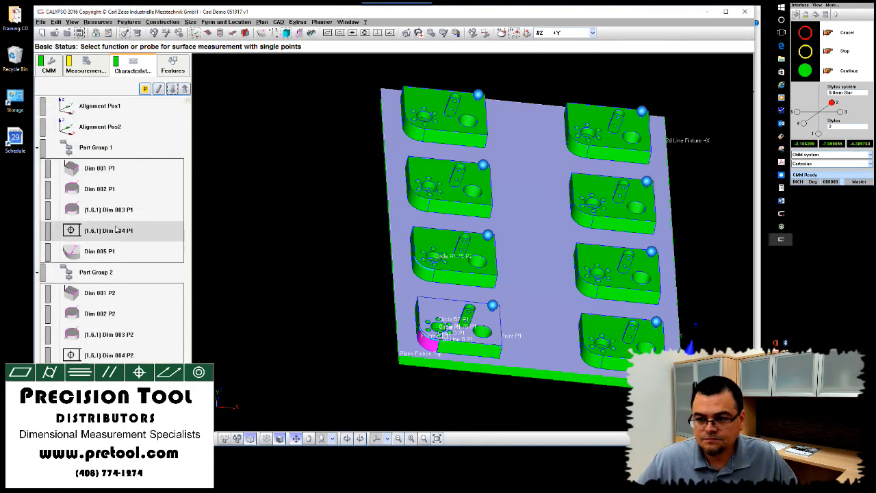
Check the features assigned to Dim 005 P1 and Dim 005 P2, and the definition of Circle R1.75 P2.
{"action": "left_click", "coordinate": [119, 275]}
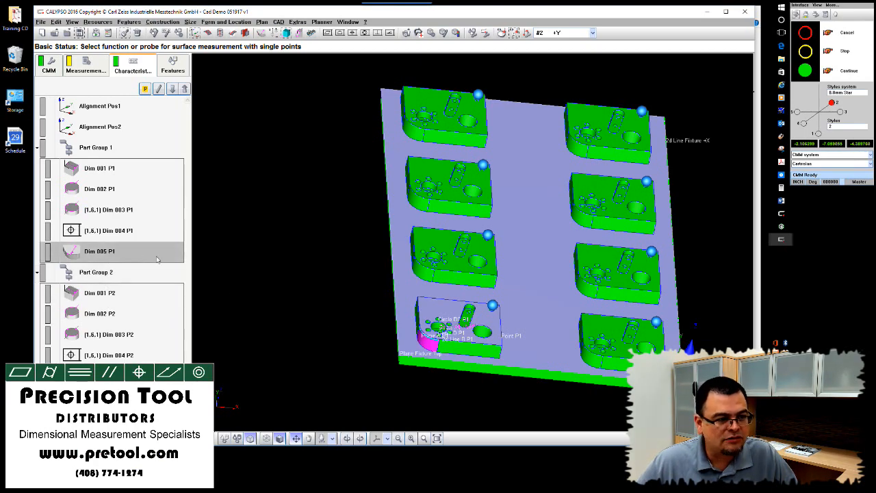
{"action": "double_click", "coordinate": [134, 254]}
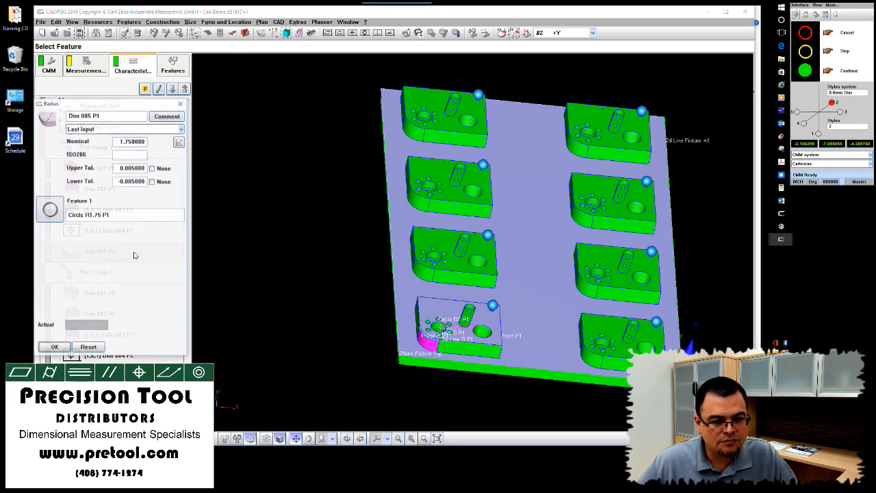
{"action": "left_click", "coordinate": [55, 346]}
{"action": "left_click", "coordinate": [172, 65]}
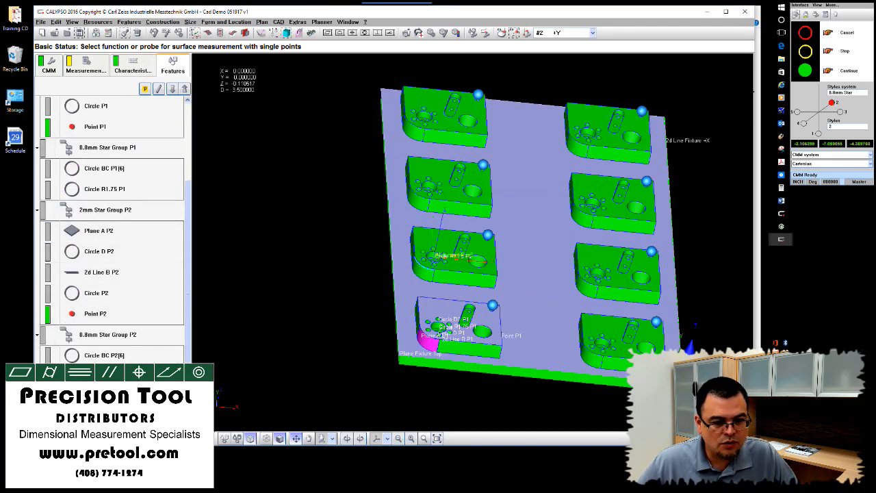
{"action": "double_click", "coordinate": [105, 375]}
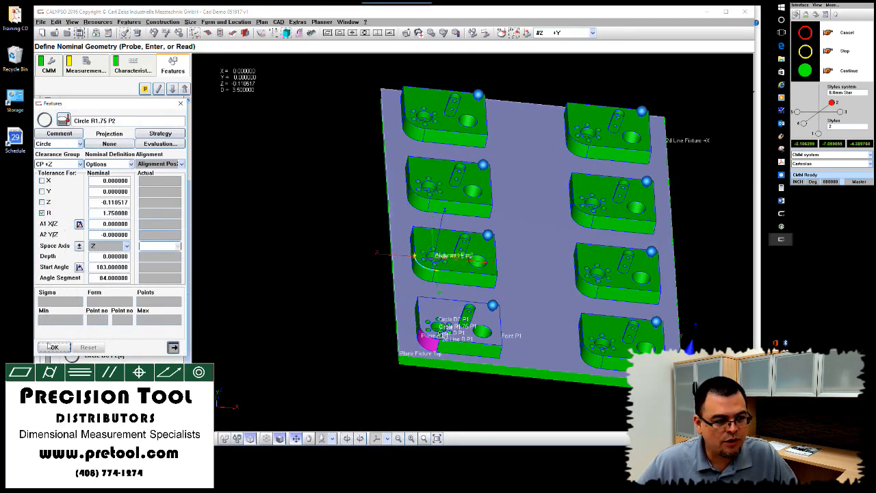
{"action": "left_click", "coordinate": [55, 347]}
{"action": "left_click", "coordinate": [125, 66]}
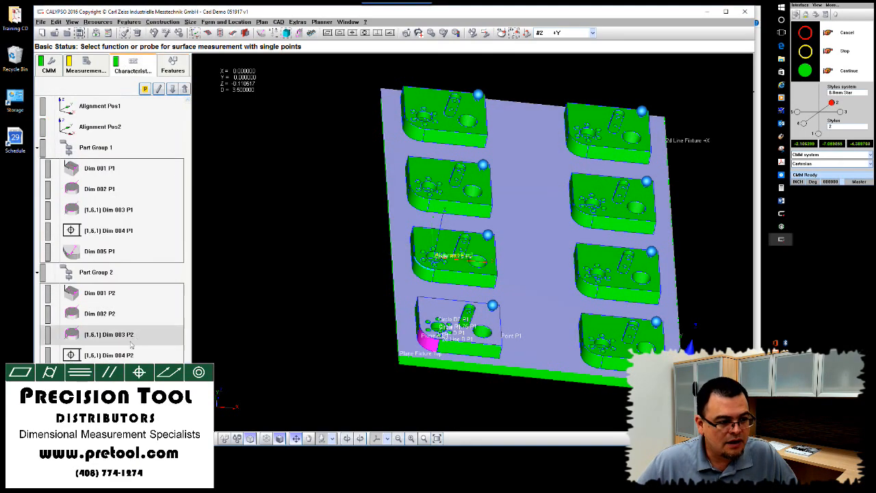
{"action": "double_click", "coordinate": [109, 375]}
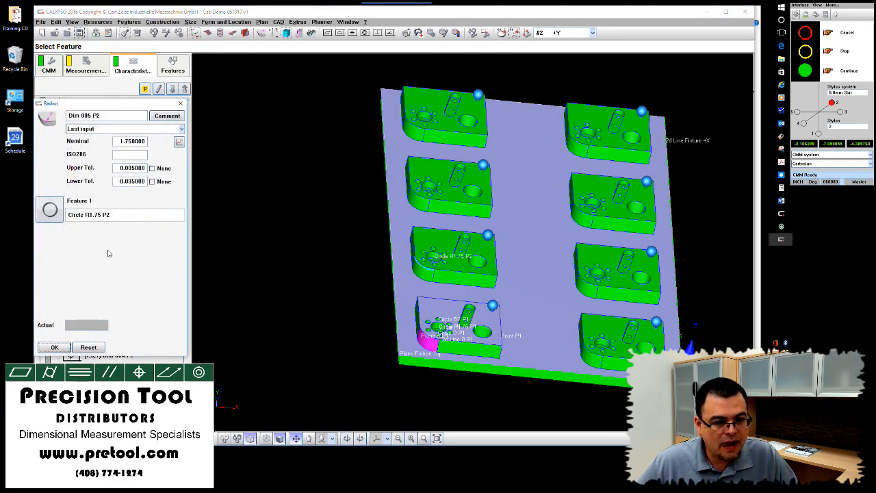
{"action": "left_click", "coordinate": [55, 347]}
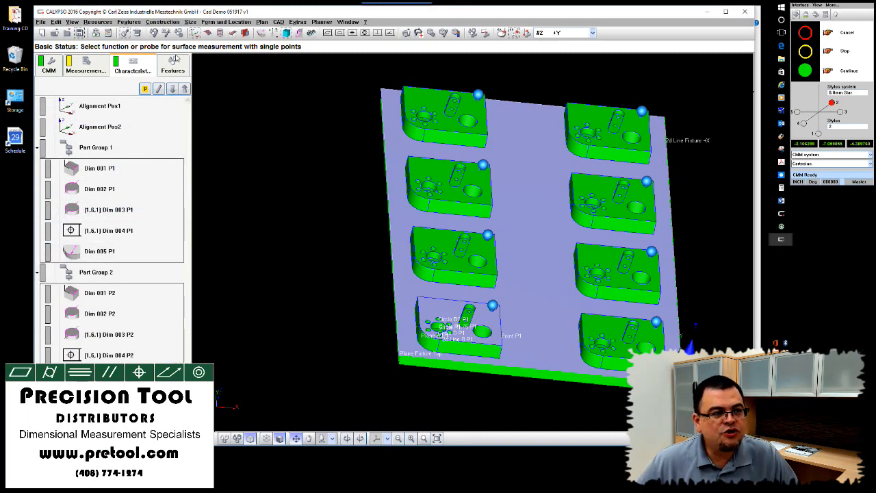
Open the CAD modification list and compare the measurement plan's features with the CAD entities.
{"action": "left_click", "coordinate": [279, 22]}
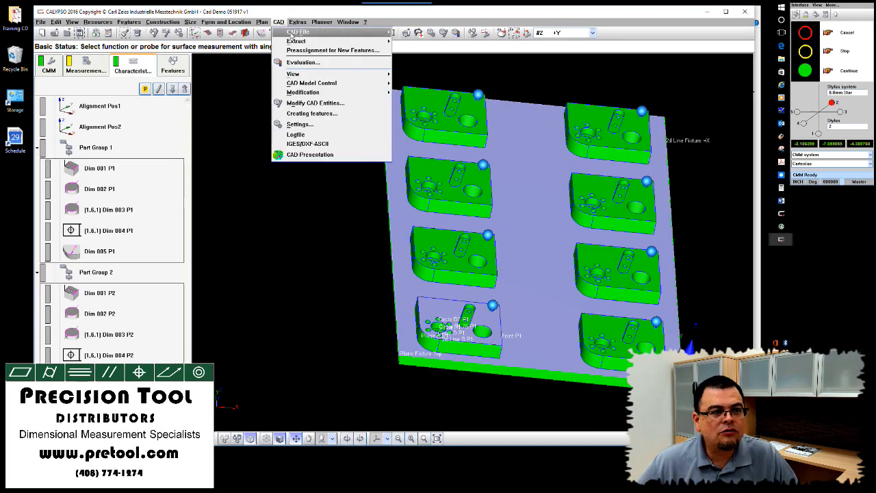
{"action": "mouse_move", "coordinate": [295, 34]}
{"action": "left_click", "coordinate": [432, 68]}
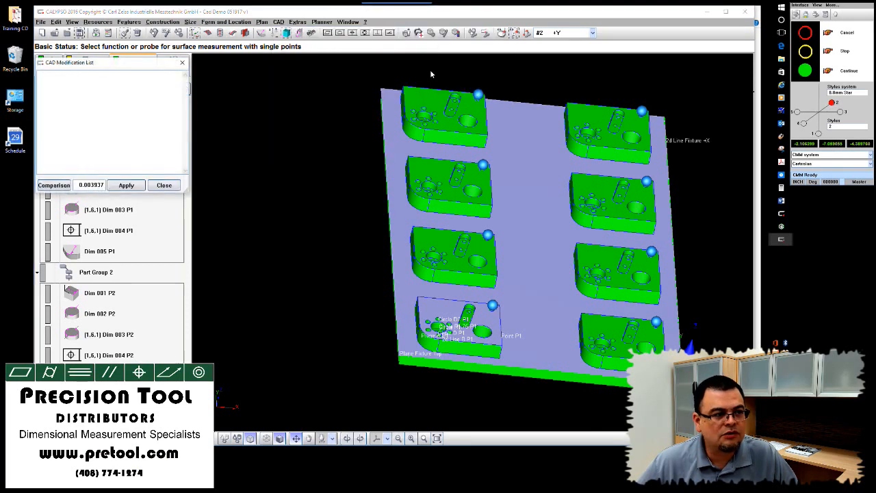
{"action": "left_click", "coordinate": [52, 182]}
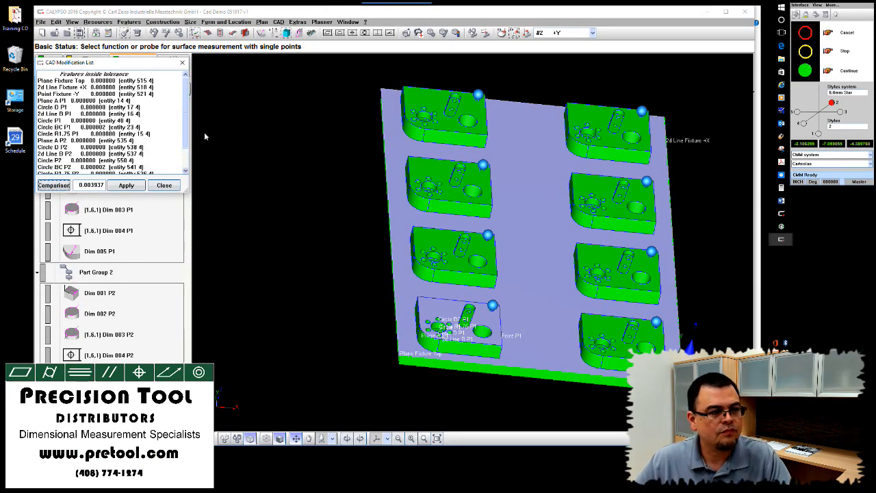
{"action": "scroll", "coordinate": [109, 158], "scroll_direction": "down", "scroll_amount": 2}
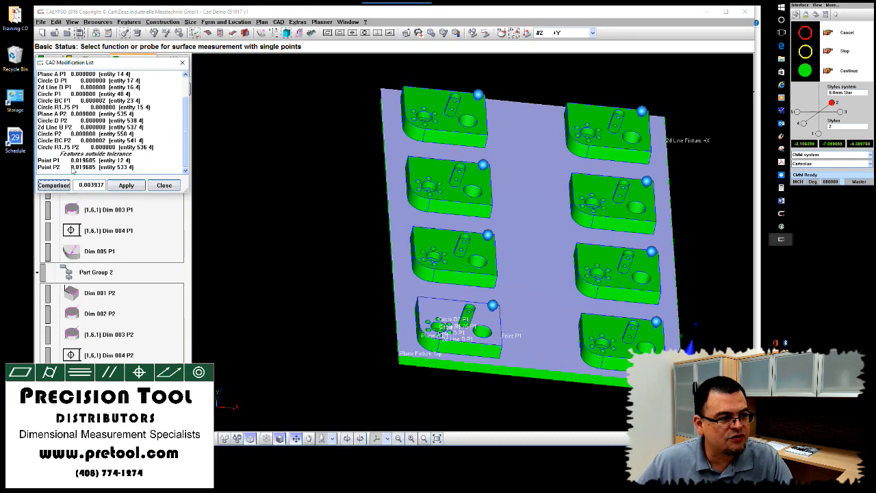
Set the CAD comparison tolerance to 0.02 and run the comparison again.
{"action": "mouse_move", "coordinate": [259, 217]}
{"action": "left_mouse_down"}
{"action": "mouse_move", "coordinate": [284, 220]}
{"action": "mouse_move", "coordinate": [254, 219]}
{"action": "left_mouse_up"}
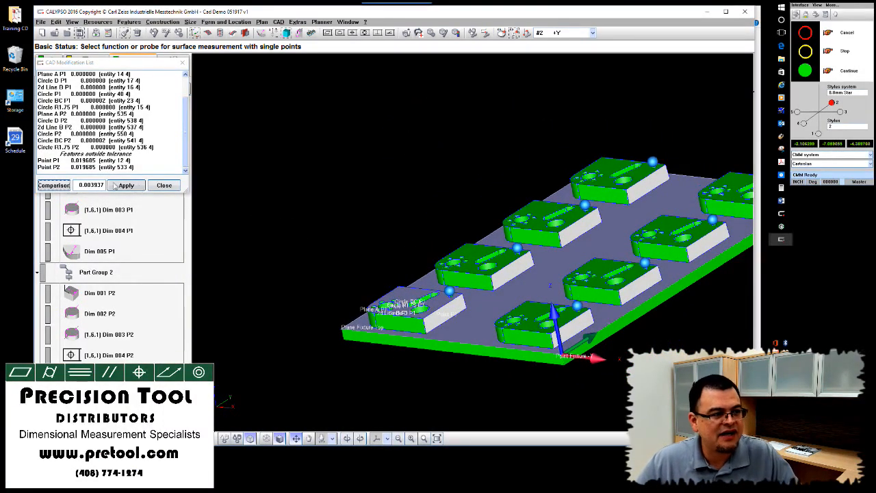
{"action": "double_click", "coordinate": [89, 185]}
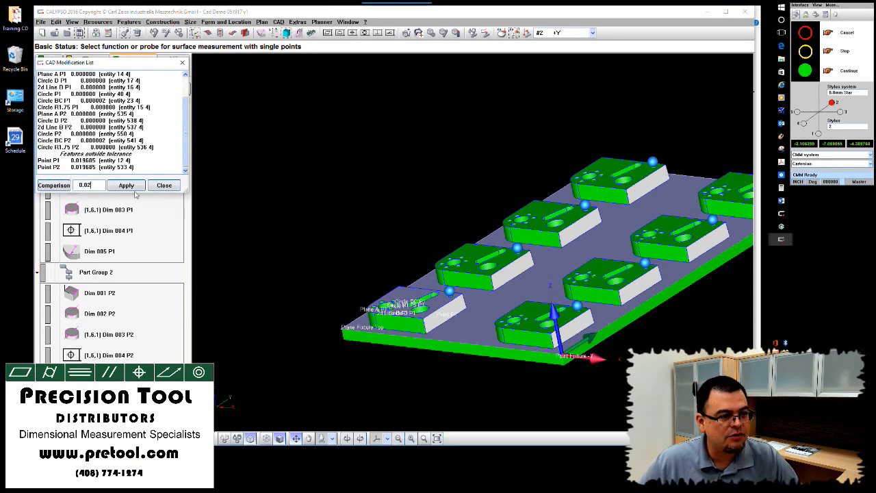
{"action": "left_click", "coordinate": [57, 185]}
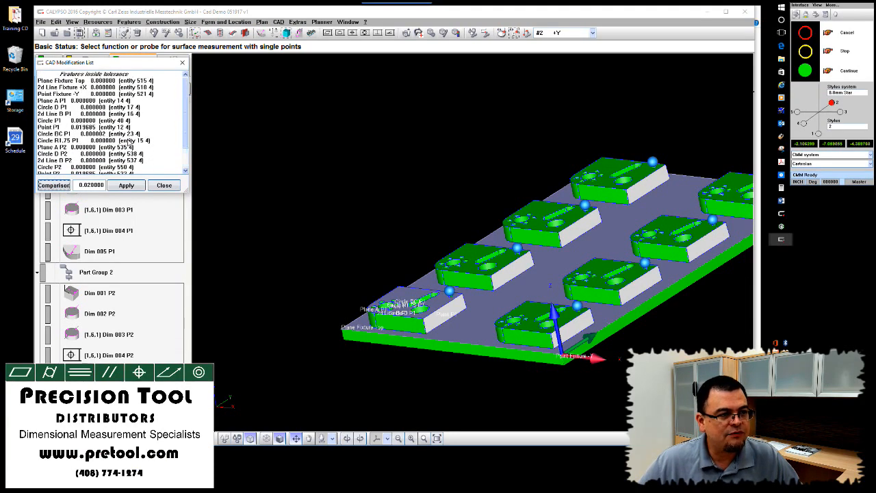
Apply the CAD modification to all features inside tolerance, from Plane Fixture Top through Circle R1.75 P2, and close the list.
{"action": "left_click", "coordinate": [99, 80]}
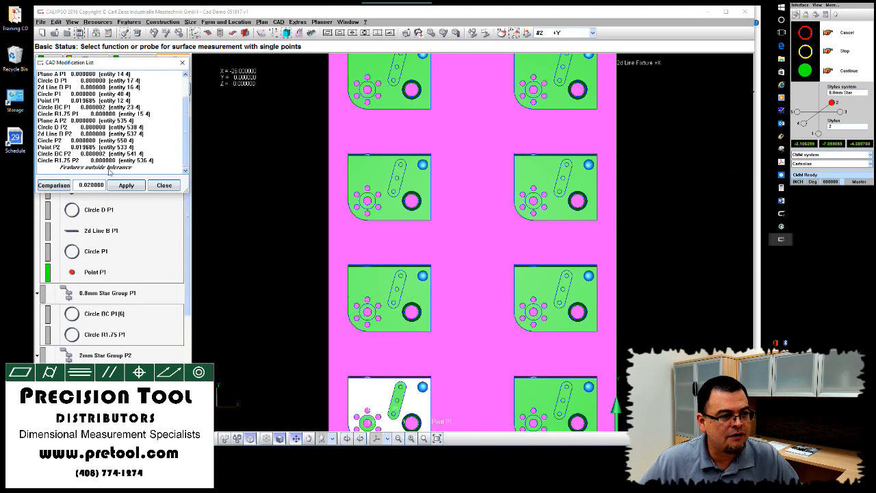
{"action": "left_click", "coordinate": [111, 162], "text": "shift"}
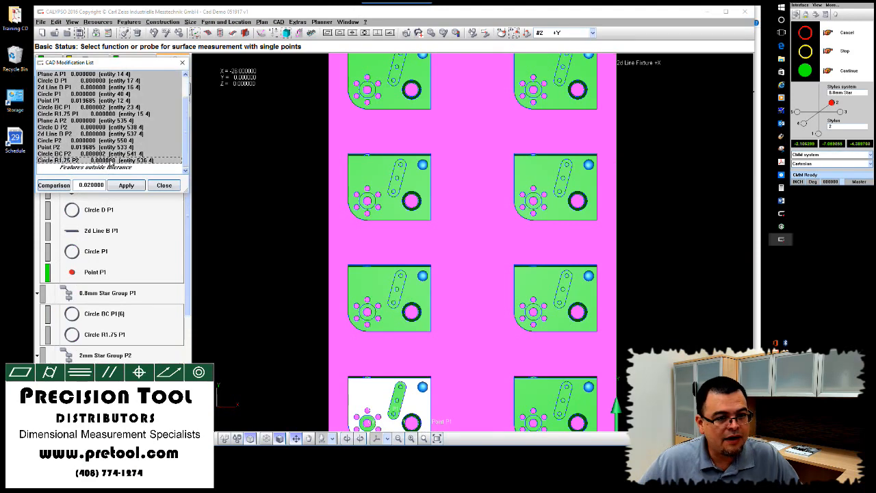
{"action": "left_click", "coordinate": [123, 187]}
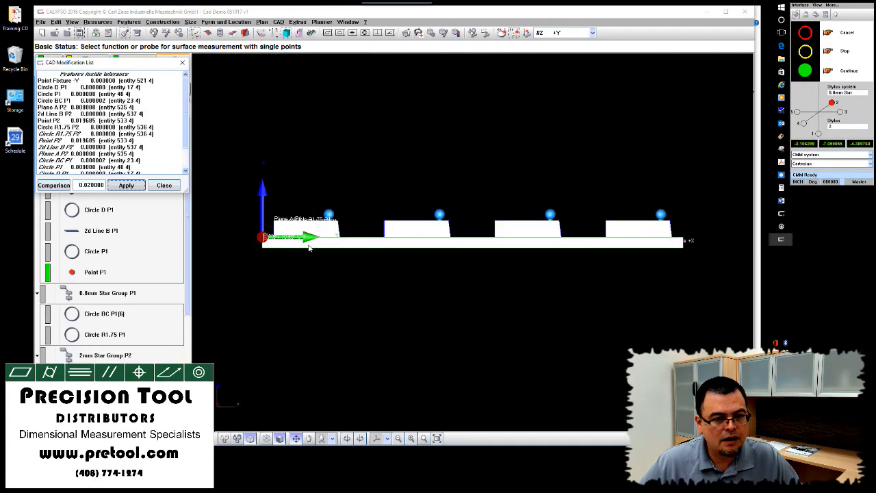
{"action": "left_click", "coordinate": [164, 185]}
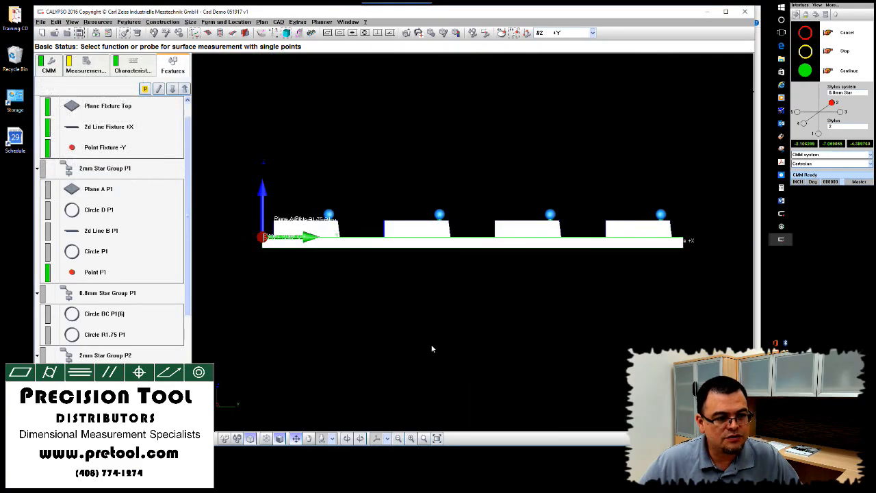
Examine the 2mm Star Group P1 and 2mm Star Group P2 features on the fixture model from several angles.
{"action": "left_click_drag", "start_coordinate": [431, 349], "coordinate": [402, 362]}
{"action": "right_click_drag", "start_coordinate": [404, 361], "coordinate": [360, 357]}
{"action": "scroll", "coordinate": [357, 345], "scroll_direction": "down", "scroll_amount": 4}
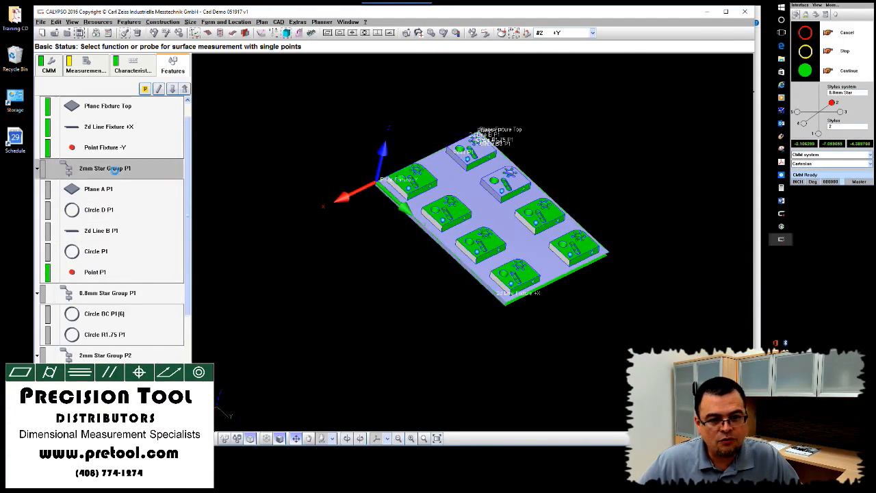
{"action": "left_click_drag", "start_coordinate": [279, 258], "coordinate": [458, 293]}
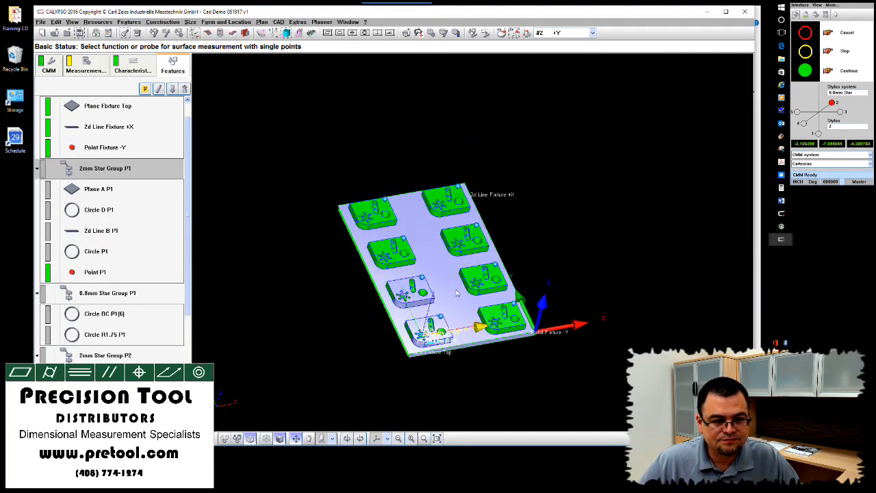
{"action": "left_click", "coordinate": [97, 353]}
{"action": "right_click_drag", "start_coordinate": [247, 357], "coordinate": [268, 279]}
{"action": "scroll", "coordinate": [268, 281], "scroll_direction": "down", "scroll_amount": 3}
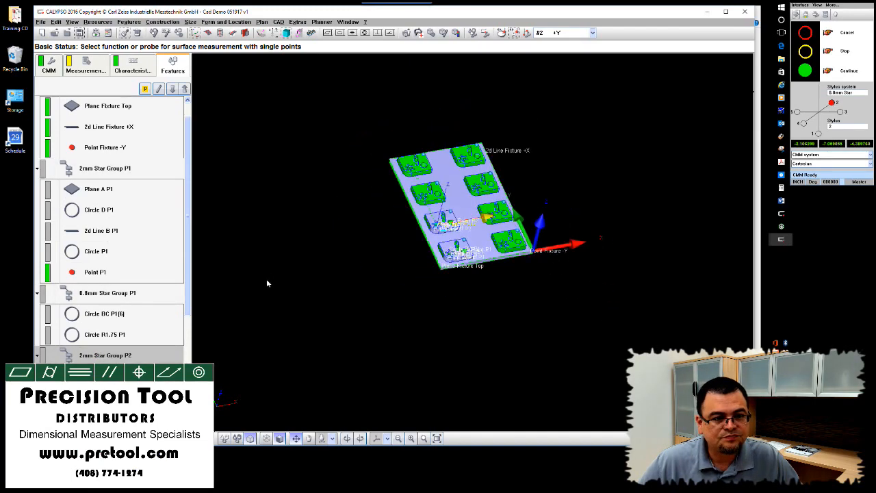
{"action": "left_click_drag", "start_coordinate": [267, 286], "coordinate": [272, 256]}
{"action": "scroll", "coordinate": [273, 256], "scroll_direction": "up", "scroll_amount": 3}
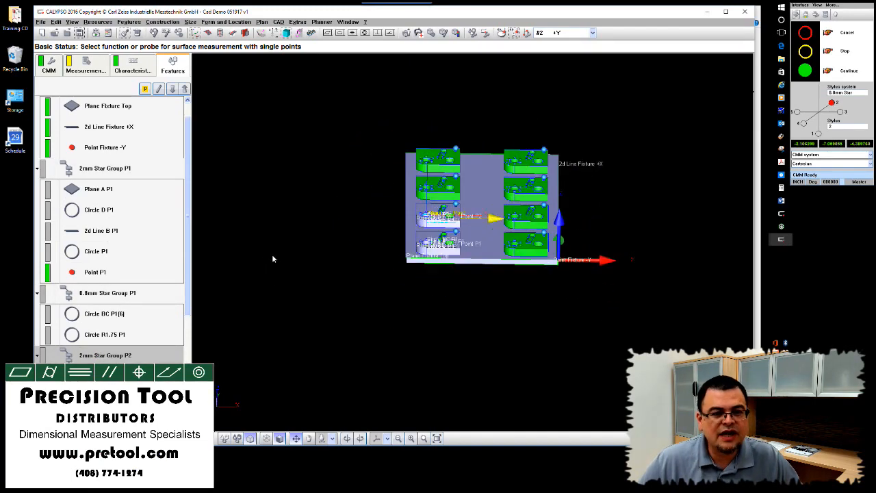
{"action": "scroll", "coordinate": [272, 253], "scroll_direction": "up", "scroll_amount": 3}
{"action": "right_click_drag", "start_coordinate": [279, 210], "coordinate": [294, 281]}
{"action": "left_click_drag", "start_coordinate": [294, 282], "coordinate": [270, 299]}
Move 0.8mm Star Group P1 out from between the 2mm groups and place it below 0.8mm Star Group P2.
{"action": "scroll", "coordinate": [185, 272], "scroll_direction": "down", "scroll_amount": 1}
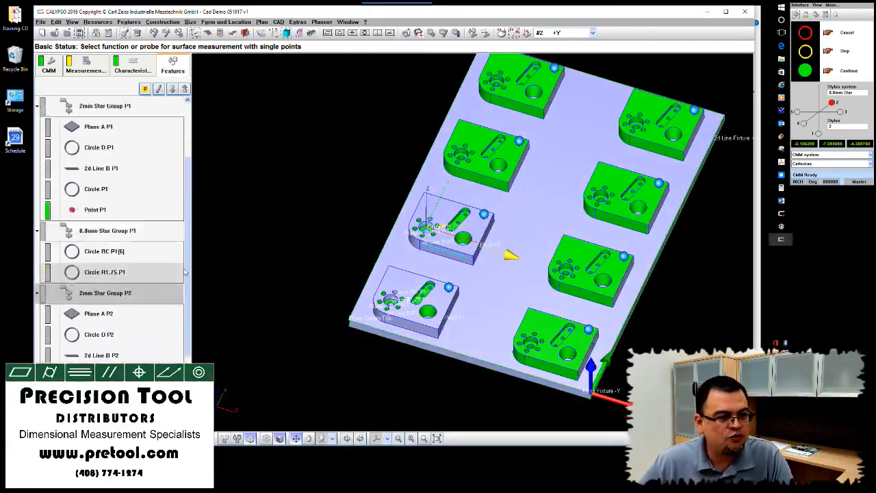
{"action": "scroll", "coordinate": [185, 272], "scroll_direction": "down", "scroll_amount": 2}
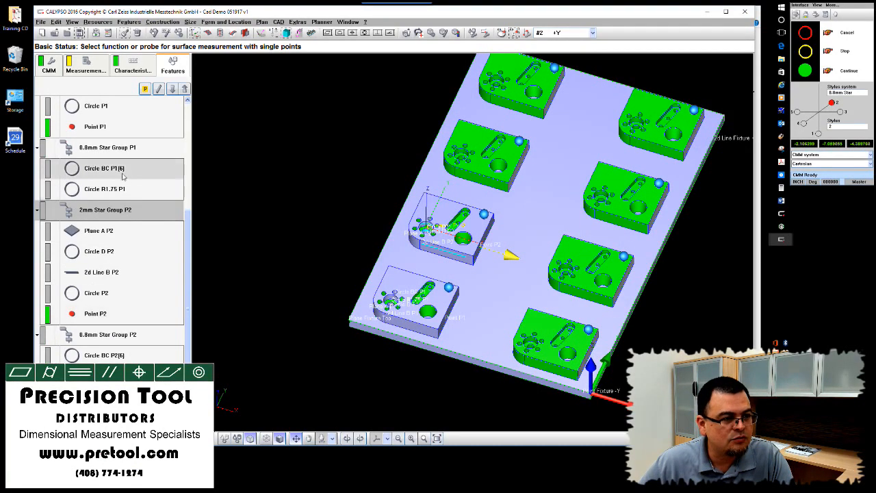
{"action": "left_click", "coordinate": [106, 152]}
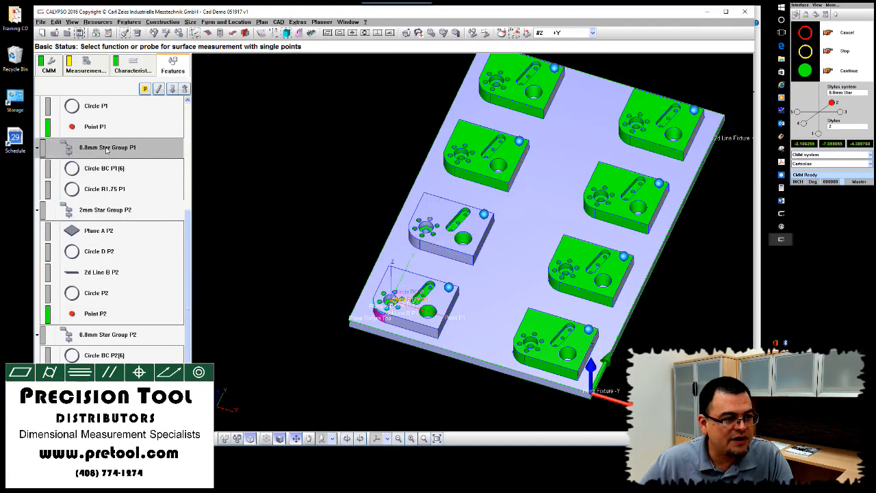
{"action": "left_click_drag", "start_coordinate": [88, 324], "coordinate": [89, 325]}
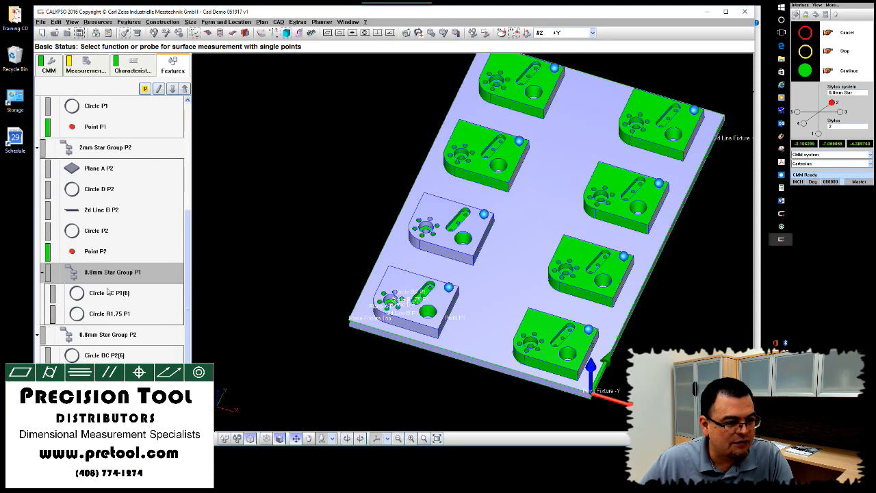
{"action": "scroll", "coordinate": [108, 320], "scroll_direction": "up", "scroll_amount": 2}
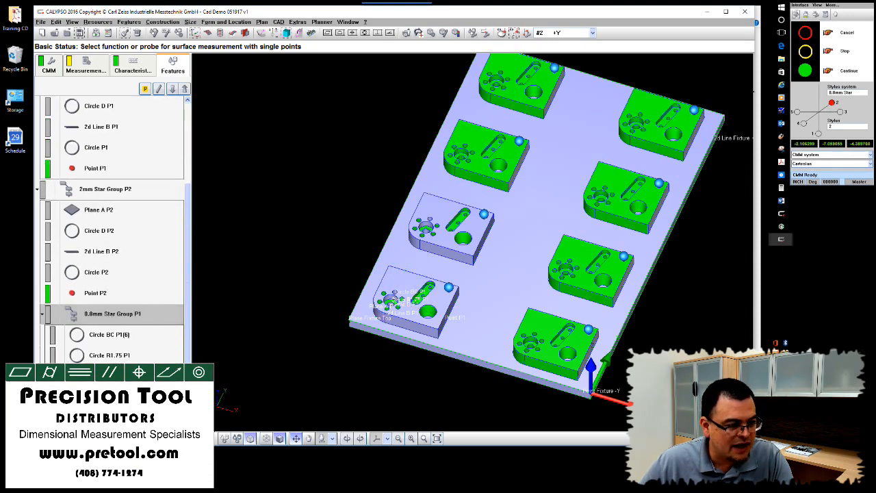
{"action": "left_click_drag", "start_coordinate": [93, 365], "coordinate": [96, 375]}
{"action": "scroll", "coordinate": [135, 361], "scroll_direction": "up", "scroll_amount": 2}
{"action": "scroll", "coordinate": [136, 360], "scroll_direction": "down", "scroll_amount": 3}
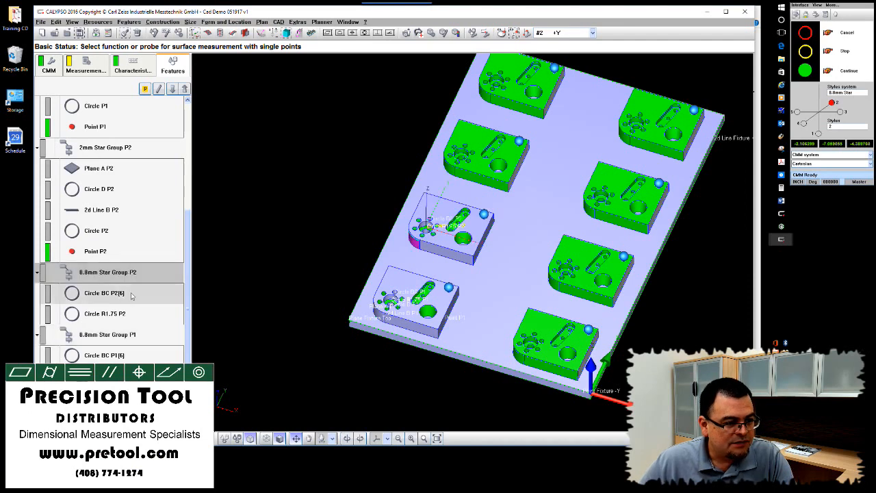
{"action": "scroll", "coordinate": [132, 347], "scroll_direction": "up", "scroll_amount": 2}
{"action": "scroll", "coordinate": [133, 345], "scroll_direction": "up", "scroll_amount": 1}
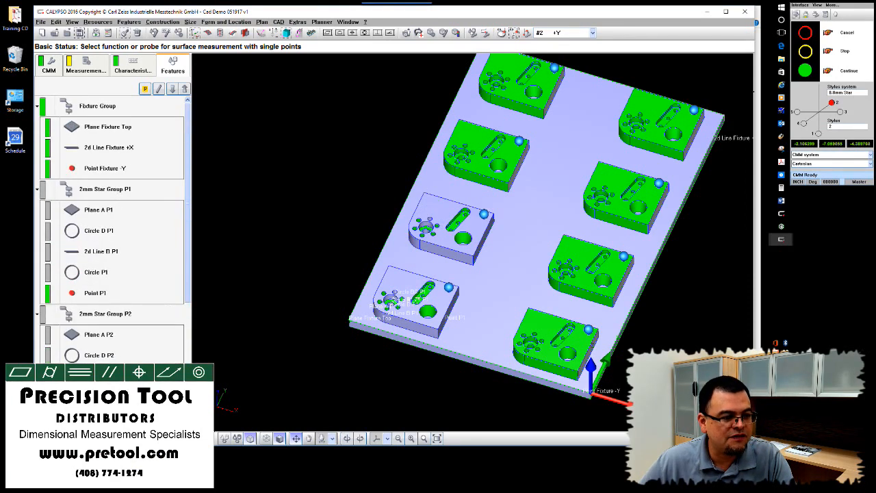
Open the stylus system simulation with the whole fixture in view.
{"action": "middle_click_drag", "start_coordinate": [270, 380], "coordinate": [269, 365]}
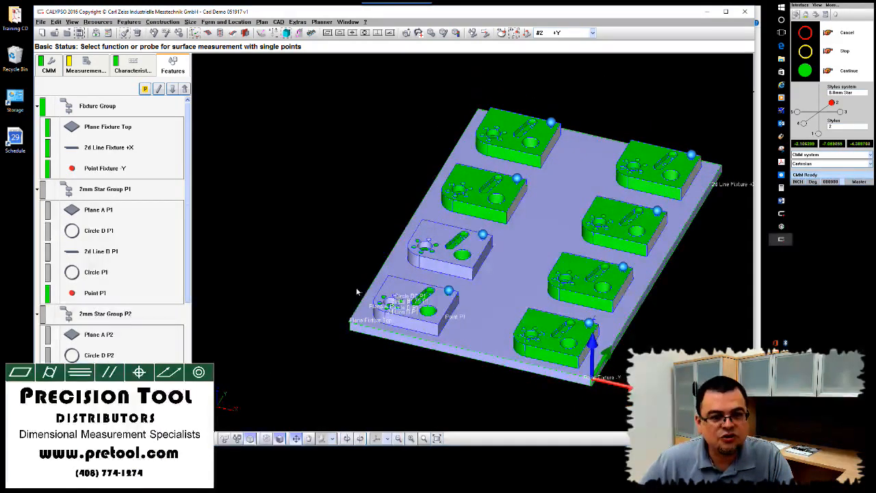
{"action": "right_click_drag", "start_coordinate": [356, 289], "coordinate": [314, 297]}
{"action": "left_click", "coordinate": [322, 22]}
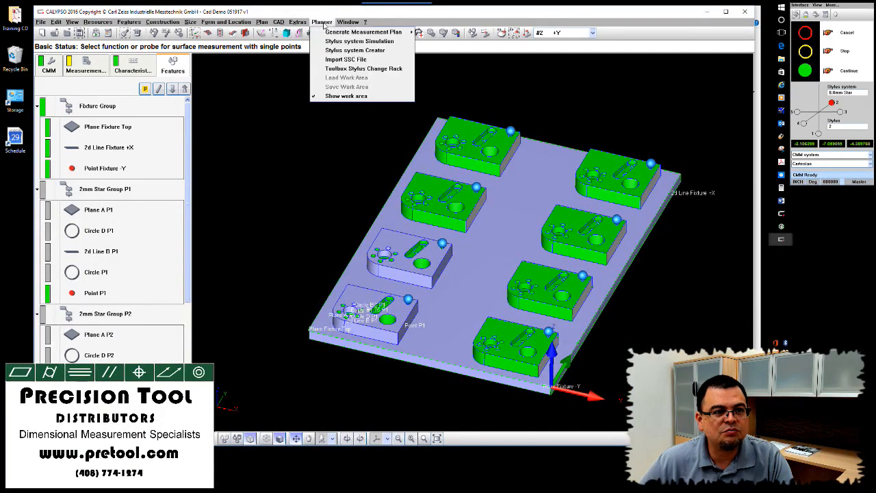
{"action": "left_click", "coordinate": [339, 44]}
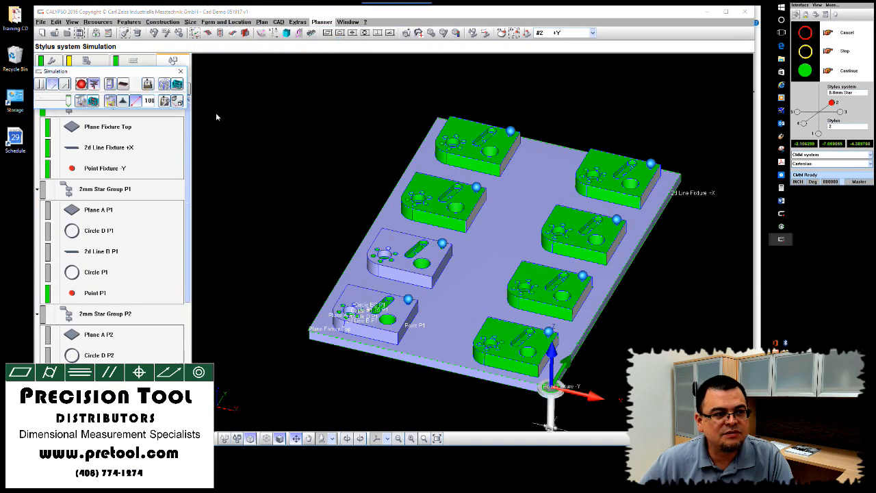
Run the simulation for all characteristics in feature-list order, with Cad Demo 051917 v1 as the base alignment.
{"action": "left_click", "coordinate": [111, 84]}
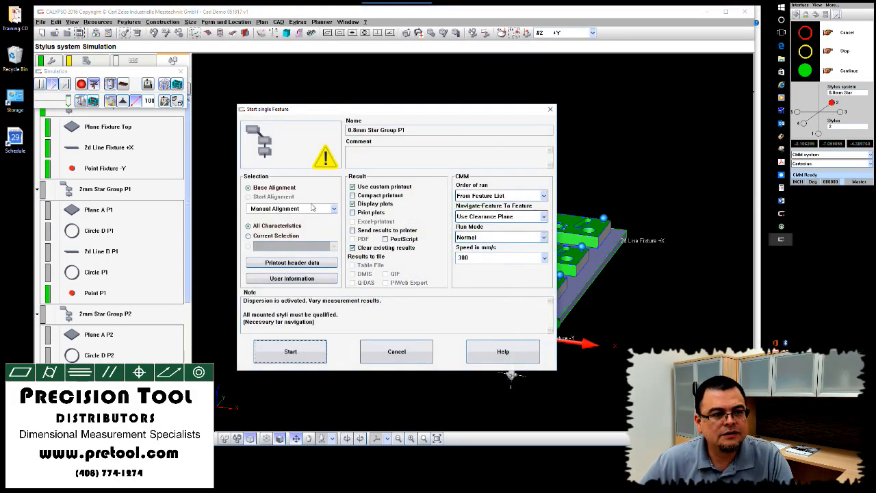
{"action": "left_click", "coordinate": [313, 208]}
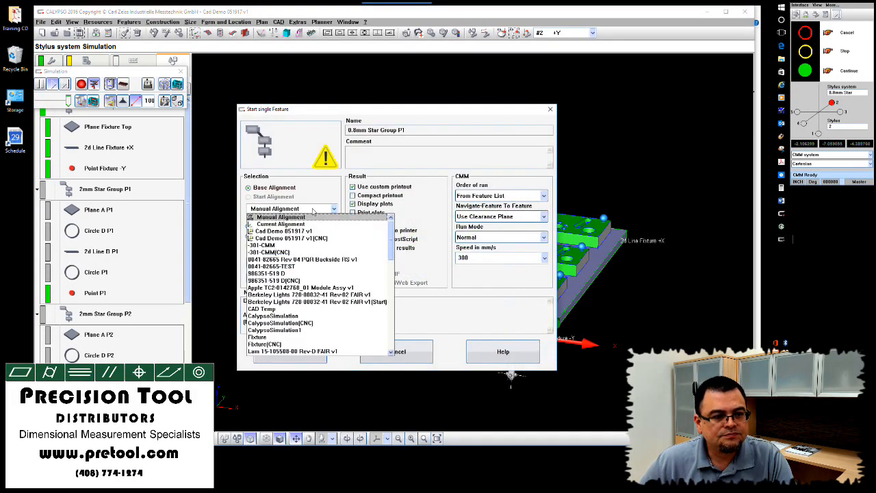
{"action": "left_click", "coordinate": [295, 230]}
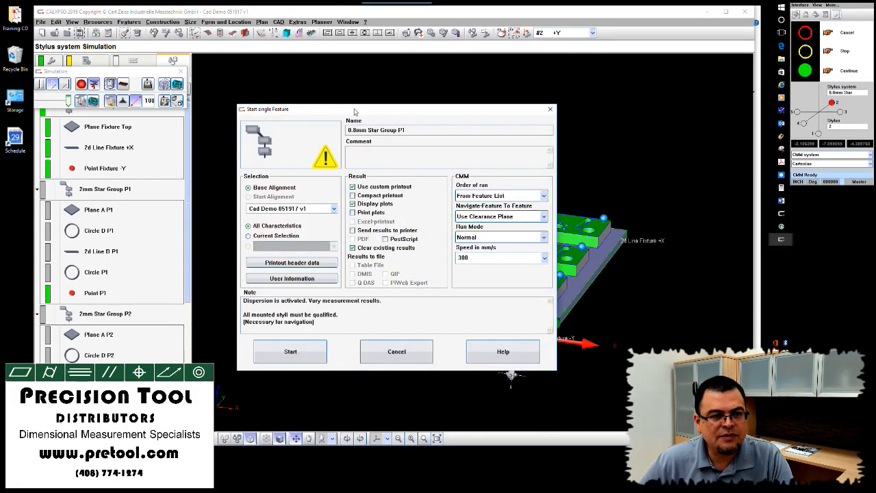
{"action": "left_click_drag", "start_coordinate": [354, 111], "coordinate": [495, 59]}
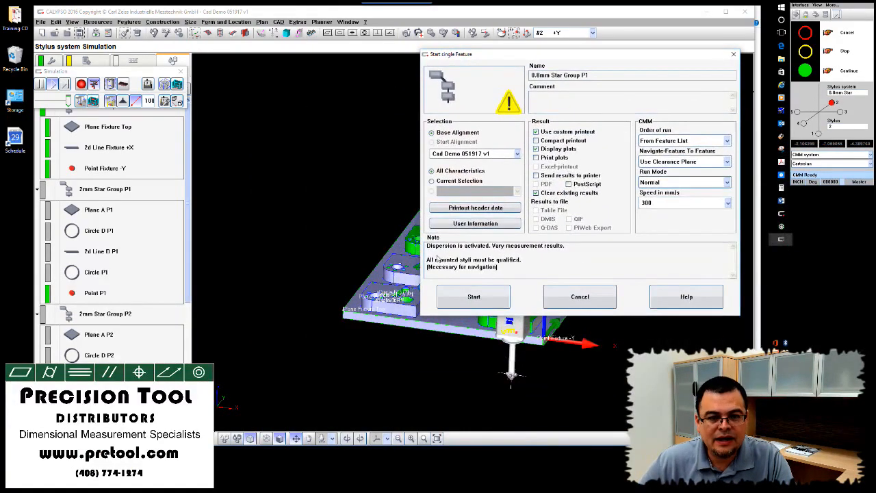
{"action": "left_click", "coordinate": [474, 296]}
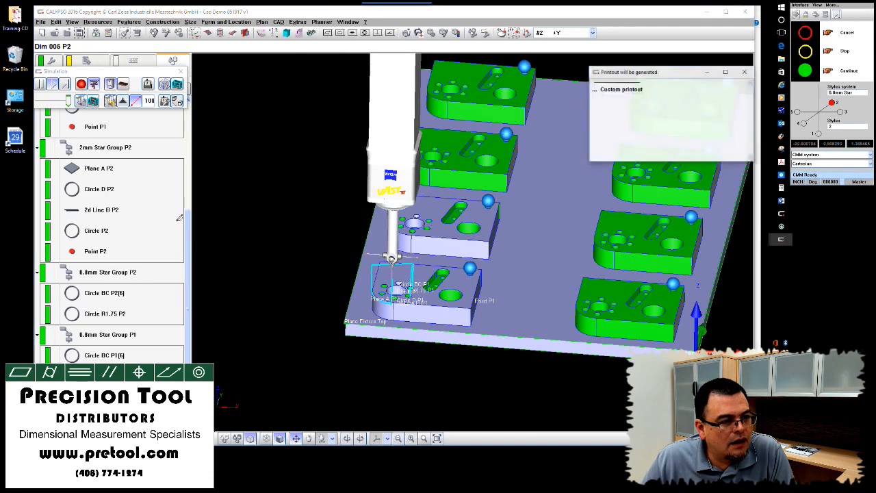
Move 0.8mm Star Group P2 below 0.8mm Star Group P1 in the feature list.
{"action": "scroll", "coordinate": [146, 338], "scroll_direction": "down", "scroll_amount": 1}
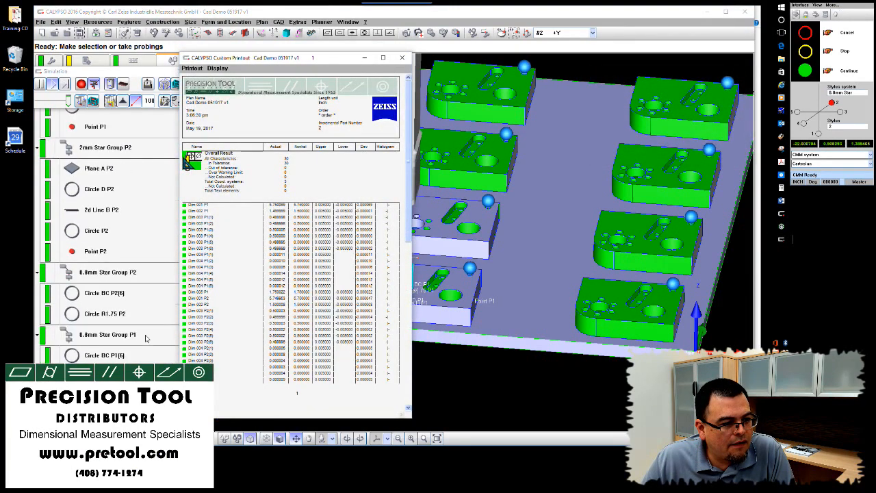
{"action": "left_click", "coordinate": [116, 276]}
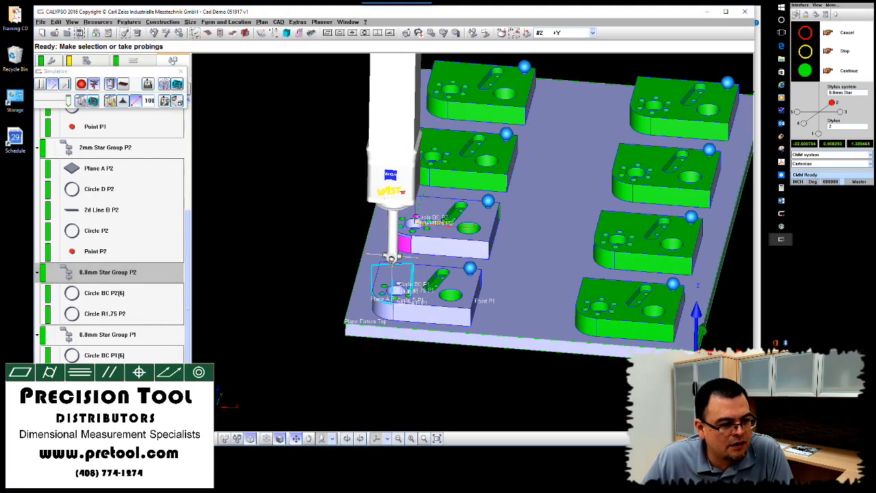
{"action": "key", "text": "ctrl+Down"}
Review and close the custom printout, move the Simulation window clear of the plan list, and show the characteristics list.
{"action": "left_click", "coordinate": [108, 34]}
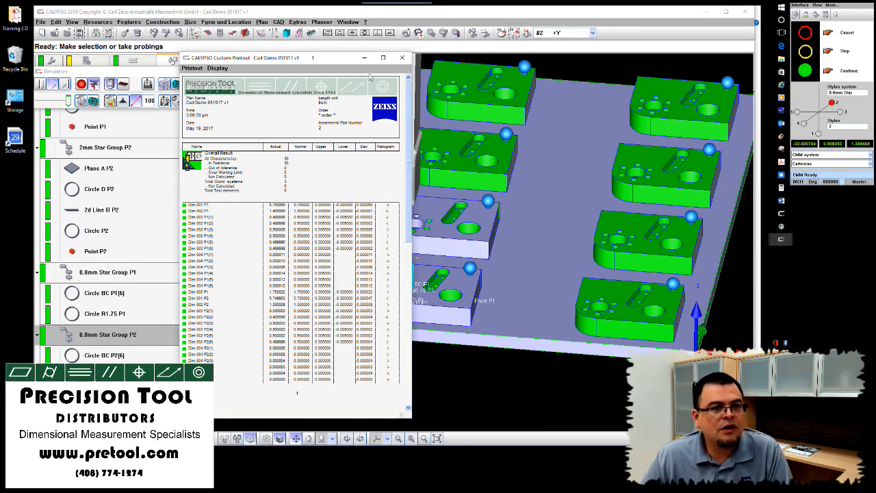
{"action": "left_click", "coordinate": [402, 59]}
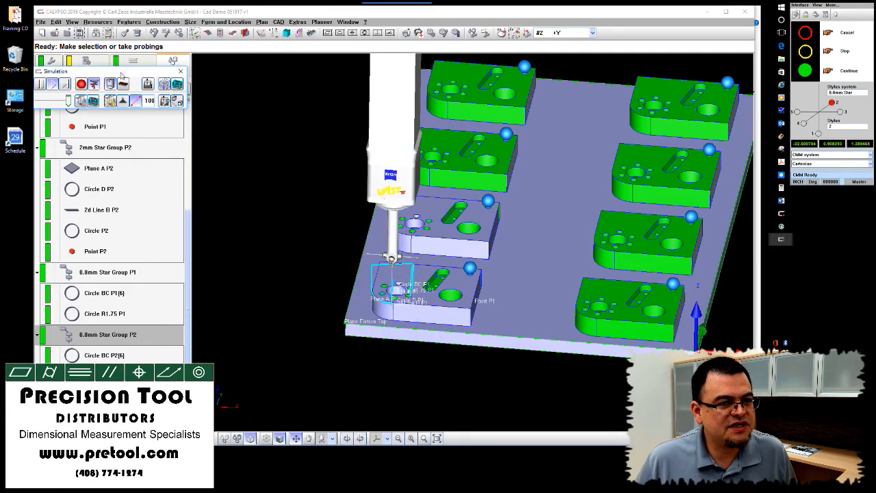
{"action": "left_click_drag", "start_coordinate": [117, 72], "coordinate": [592, 22]}
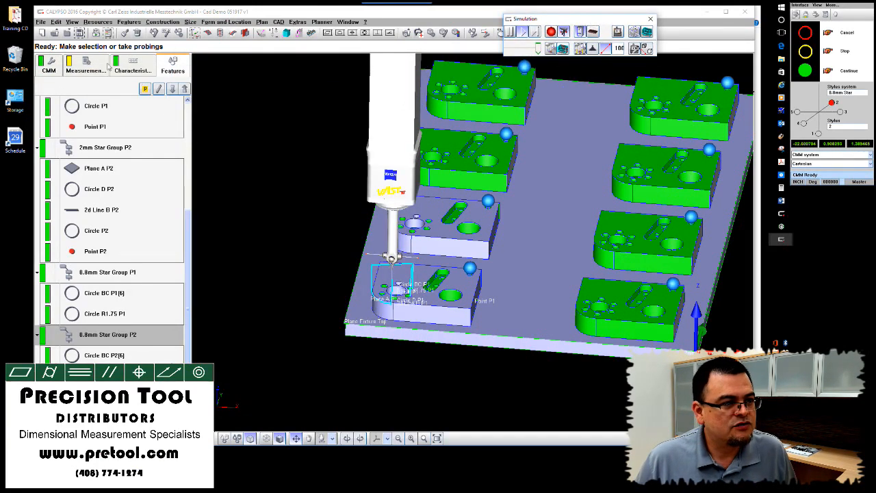
{"action": "left_click", "coordinate": [137, 64]}
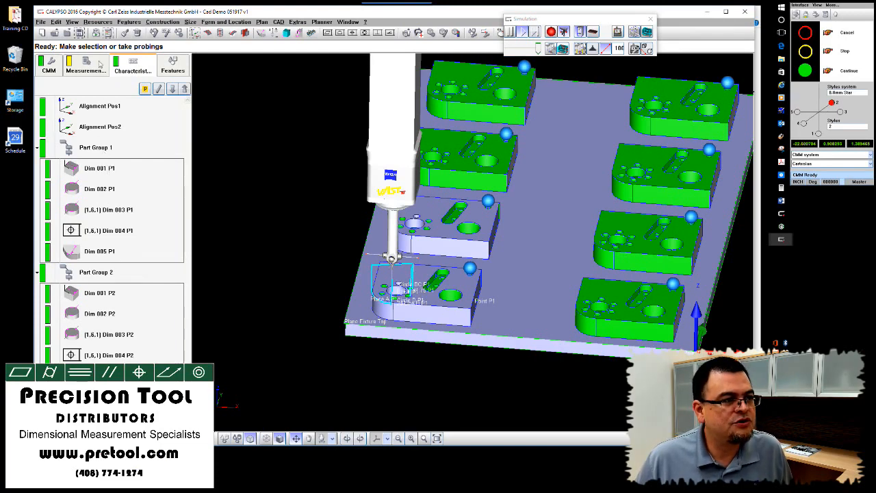
Try to apply the Group in custom printout setting to the measurement plan, and check the custom printout.
{"action": "left_click", "coordinate": [97, 23]}
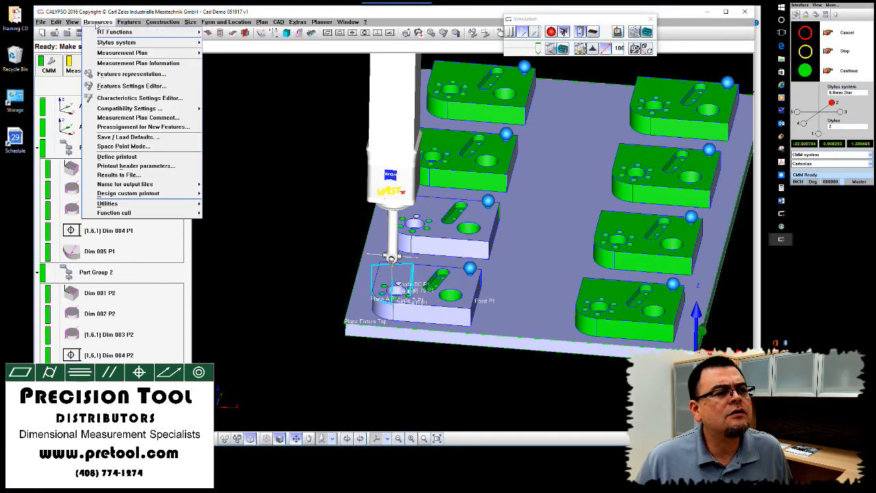
{"action": "left_click", "coordinate": [112, 103]}
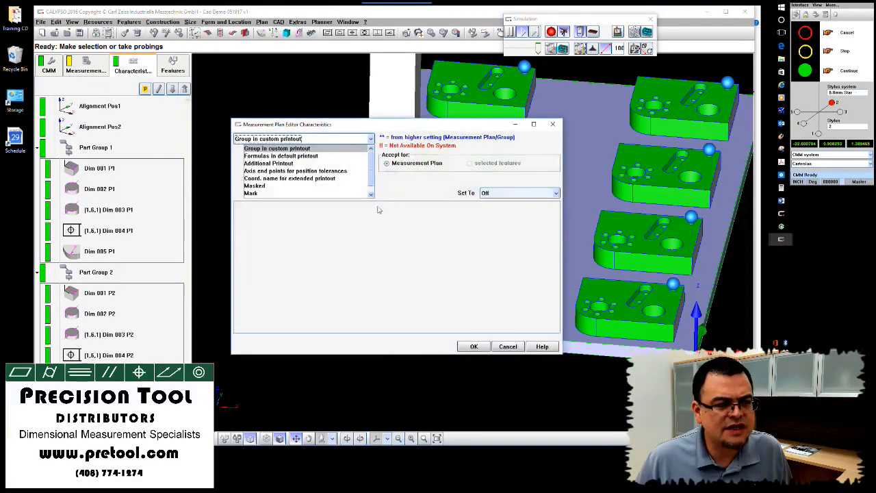
{"action": "left_click", "coordinate": [302, 139]}
{"action": "mouse_move", "coordinate": [324, 158]}
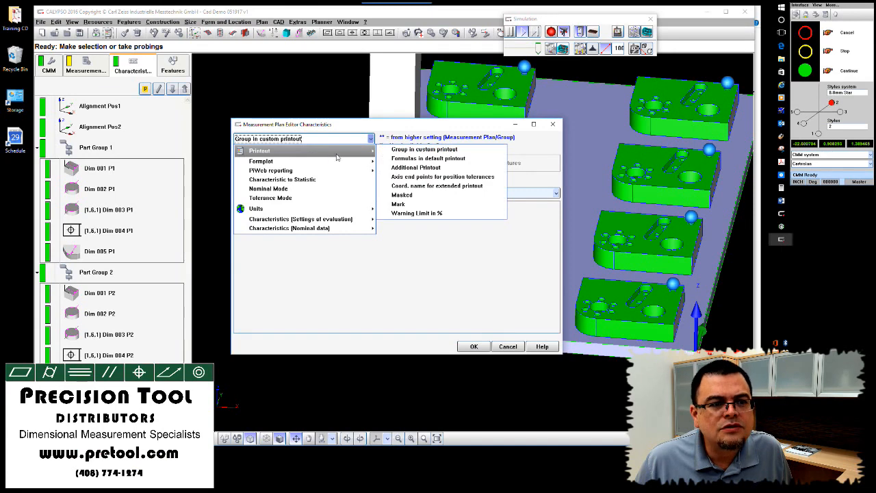
{"action": "left_click", "coordinate": [406, 152]}
{"action": "left_click", "coordinate": [473, 346]}
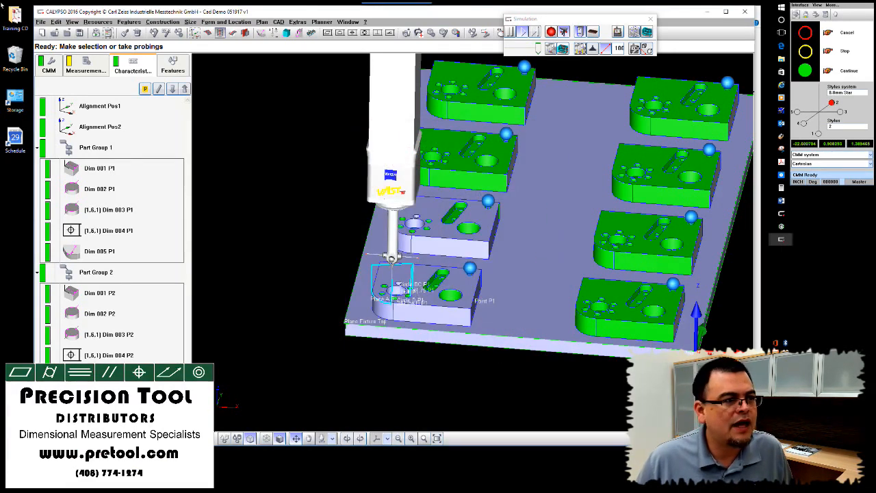
{"action": "left_click", "coordinate": [107, 33]}
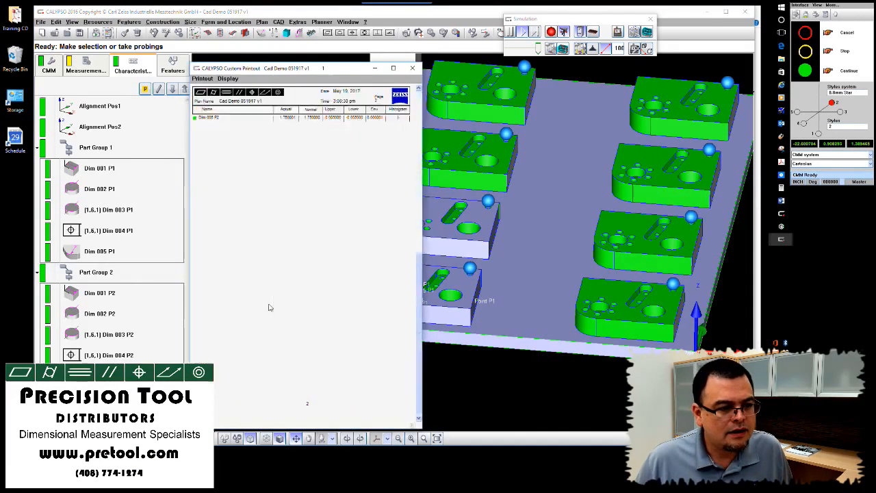
{"action": "left_click", "coordinate": [412, 69]}
Set Group in custom printout to On for the whole measurement plan, and display the custom printout beside the fixture model.
{"action": "left_click", "coordinate": [98, 21]}
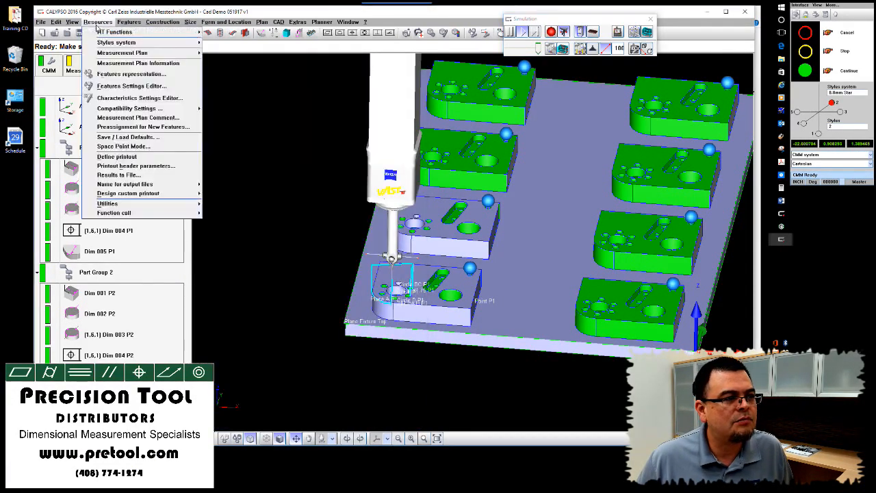
{"action": "left_click", "coordinate": [115, 100]}
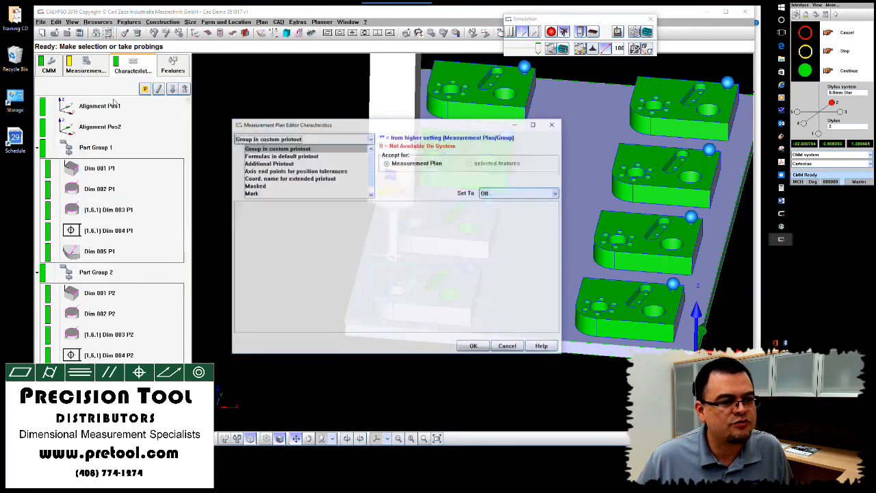
{"action": "left_click", "coordinate": [511, 194]}
{"action": "left_click", "coordinate": [508, 203]}
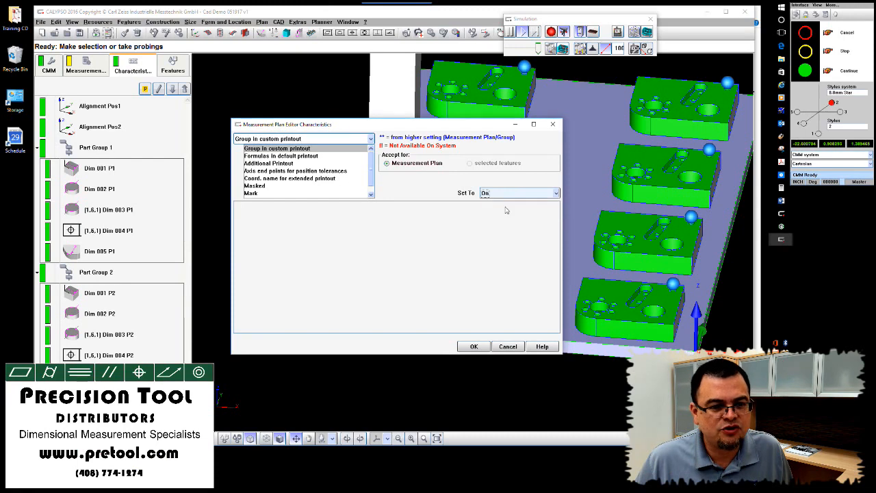
{"action": "left_click", "coordinate": [479, 346]}
{"action": "left_click", "coordinate": [108, 34]}
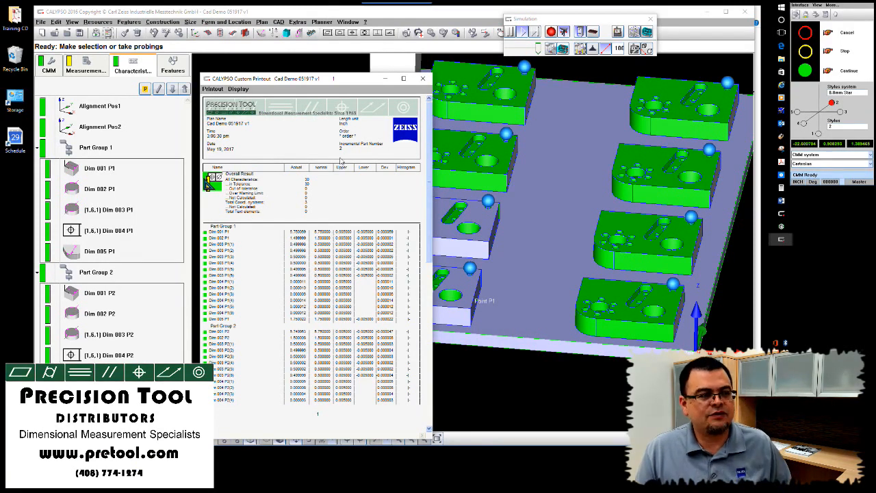
{"action": "left_click_drag", "start_coordinate": [358, 82], "coordinate": [280, 21]}
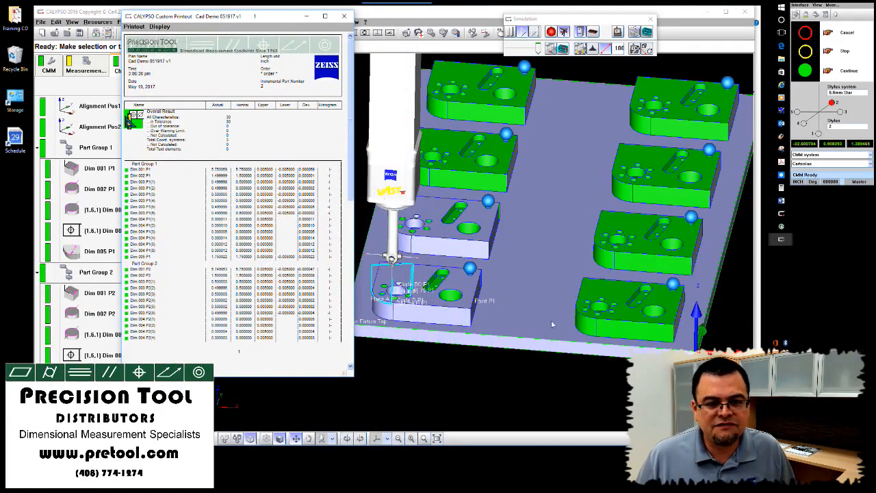
Examine the whole fixture model and compare the stylus-ordered feature list with the characteristics list grouped by part.
{"action": "left_click", "coordinate": [556, 360]}
{"action": "left_click_drag", "start_coordinate": [556, 359], "coordinate": [529, 371]}
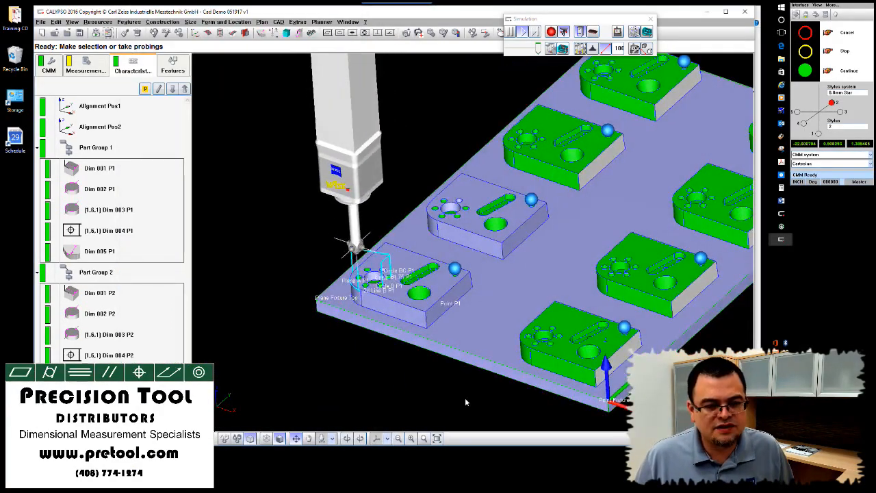
{"action": "left_click_drag", "start_coordinate": [465, 402], "coordinate": [362, 404]}
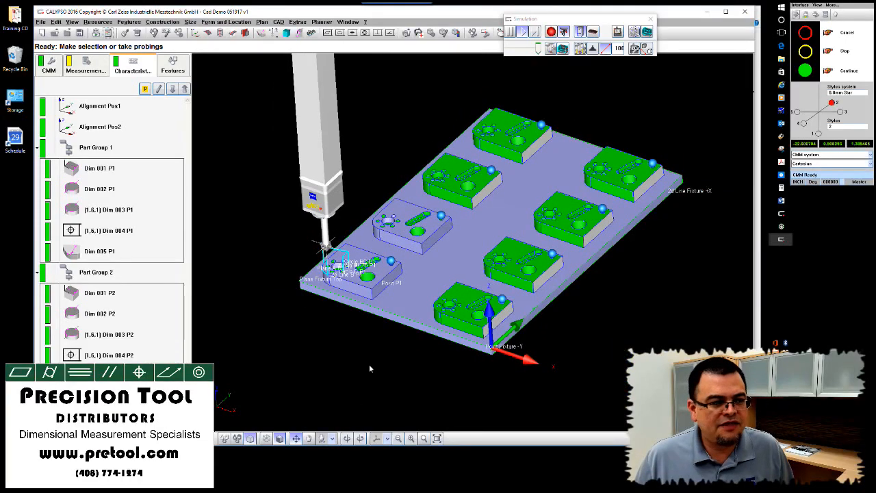
{"action": "left_click_drag", "start_coordinate": [368, 368], "coordinate": [376, 380]}
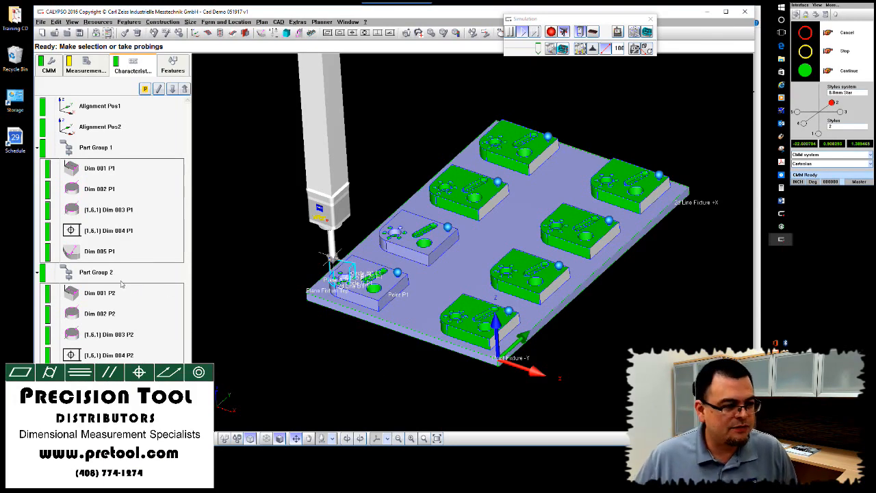
{"action": "left_click", "coordinate": [173, 66]}
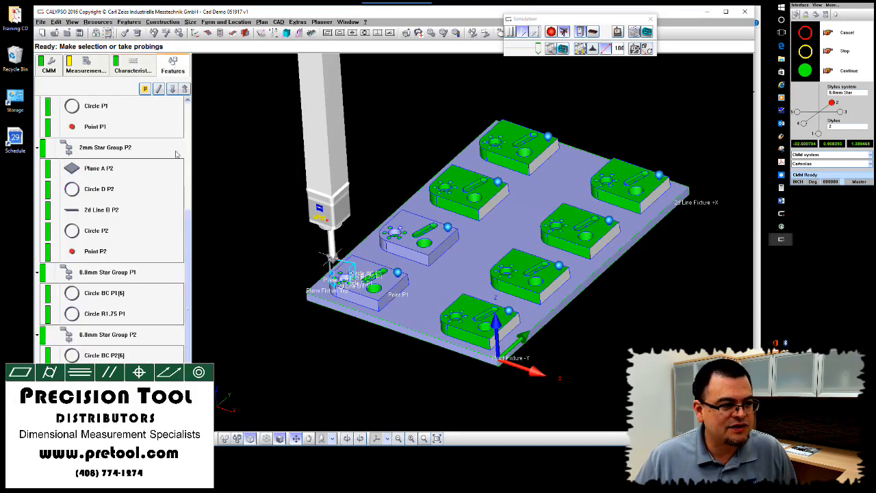
{"action": "scroll", "coordinate": [153, 294], "scroll_direction": "up", "scroll_amount": 1}
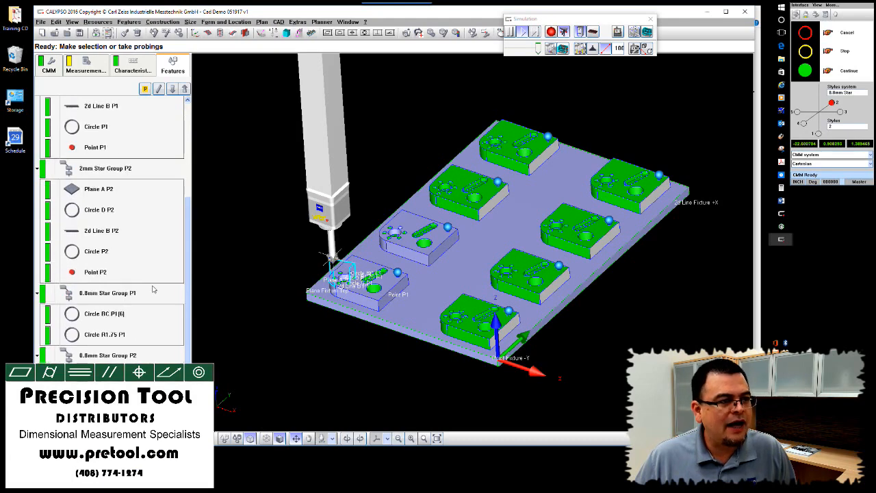
{"action": "left_click", "coordinate": [143, 65]}
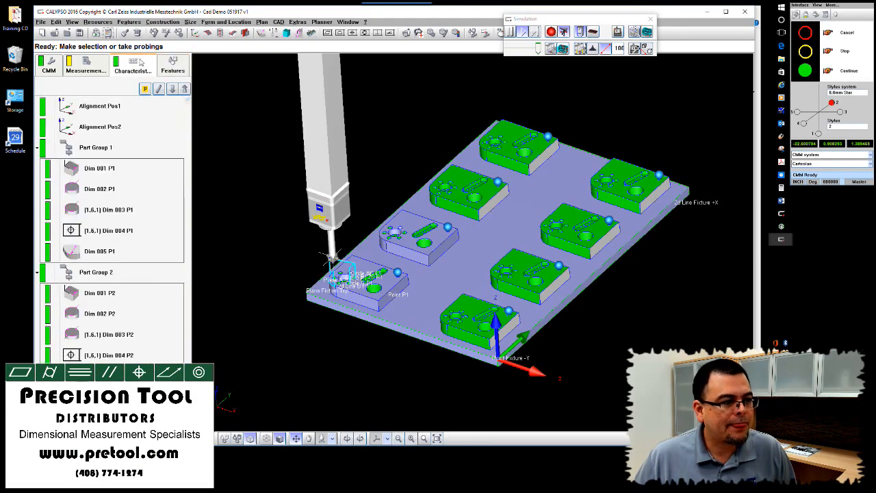
Simulate only Part Group 2 by running the current selection, and close its custom printout.
{"action": "left_click", "coordinate": [110, 275]}
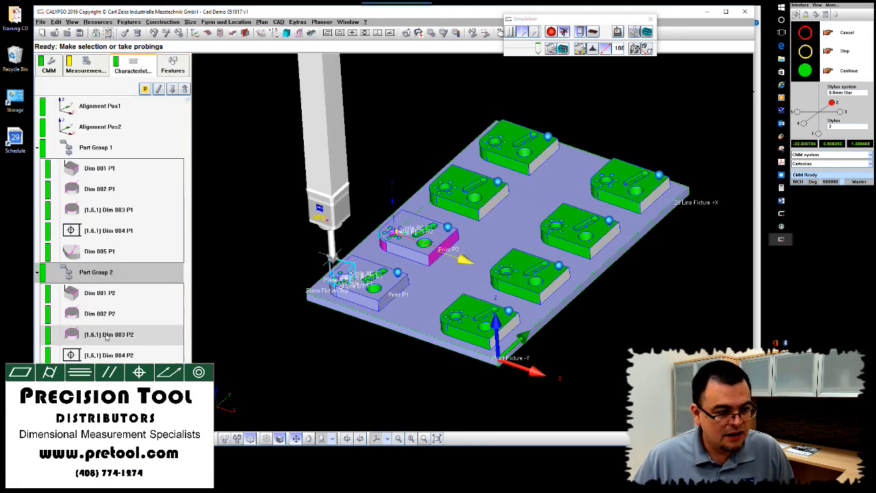
{"action": "left_click", "coordinate": [351, 363]}
{"action": "left_click_drag", "start_coordinate": [351, 360], "coordinate": [349, 367]}
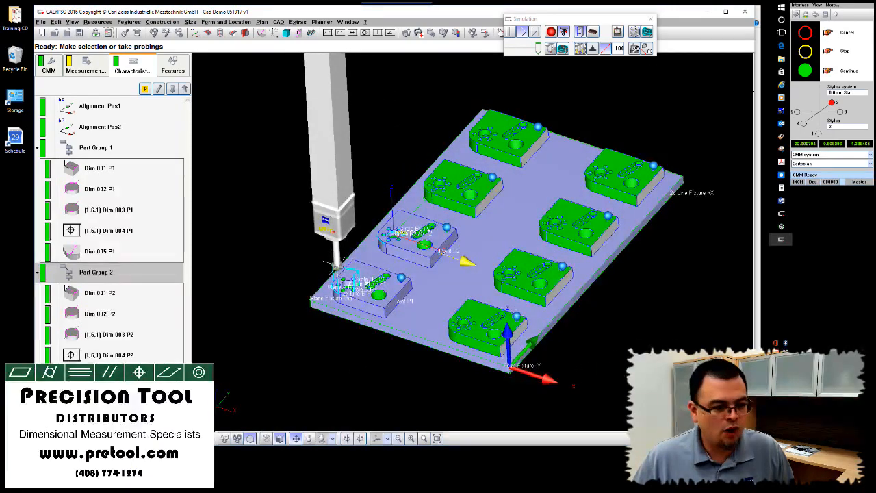
{"action": "left_click", "coordinate": [108, 33]}
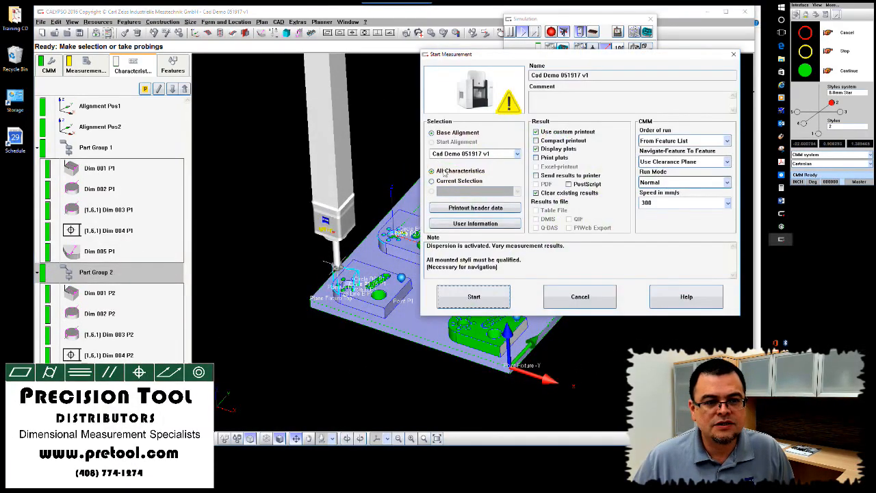
{"action": "left_click", "coordinate": [439, 183]}
{"action": "left_click_drag", "start_coordinate": [549, 58], "coordinate": [152, 18]}
{"action": "left_click", "coordinate": [100, 252]}
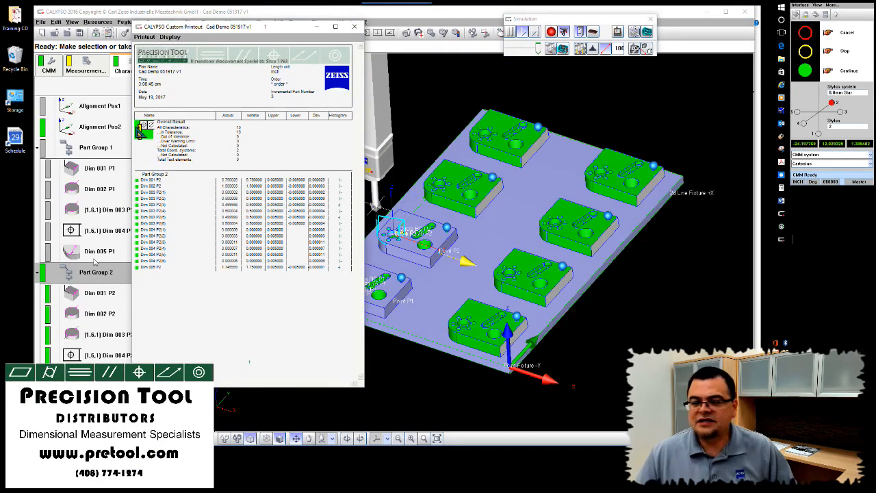
{"action": "left_click", "coordinate": [354, 26]}
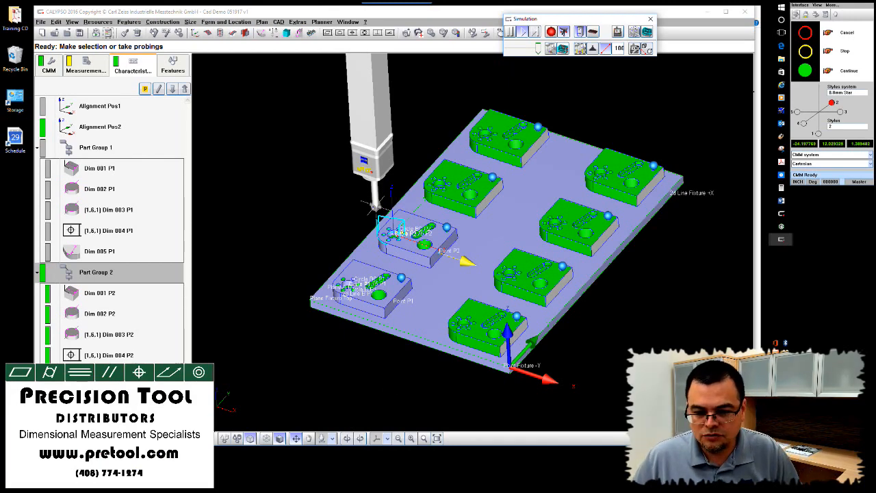
{"action": "left_click", "coordinate": [781, 426]}
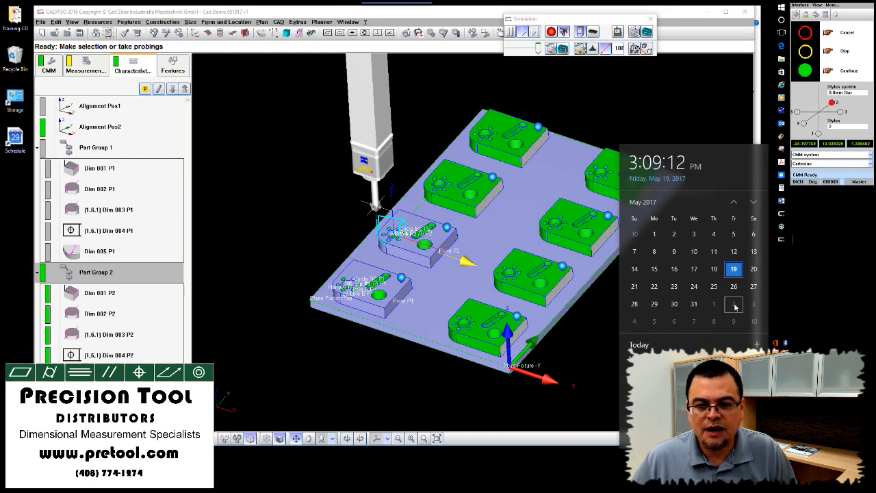
{"action": "left_click", "coordinate": [587, 409]}
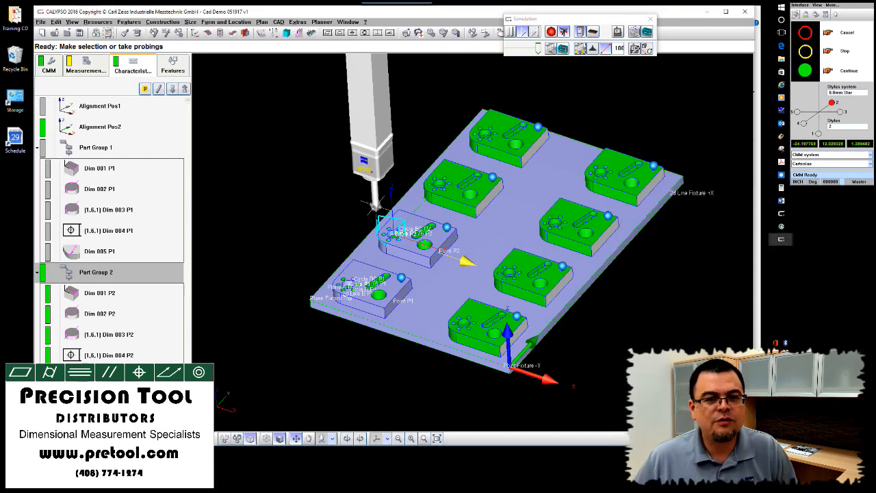